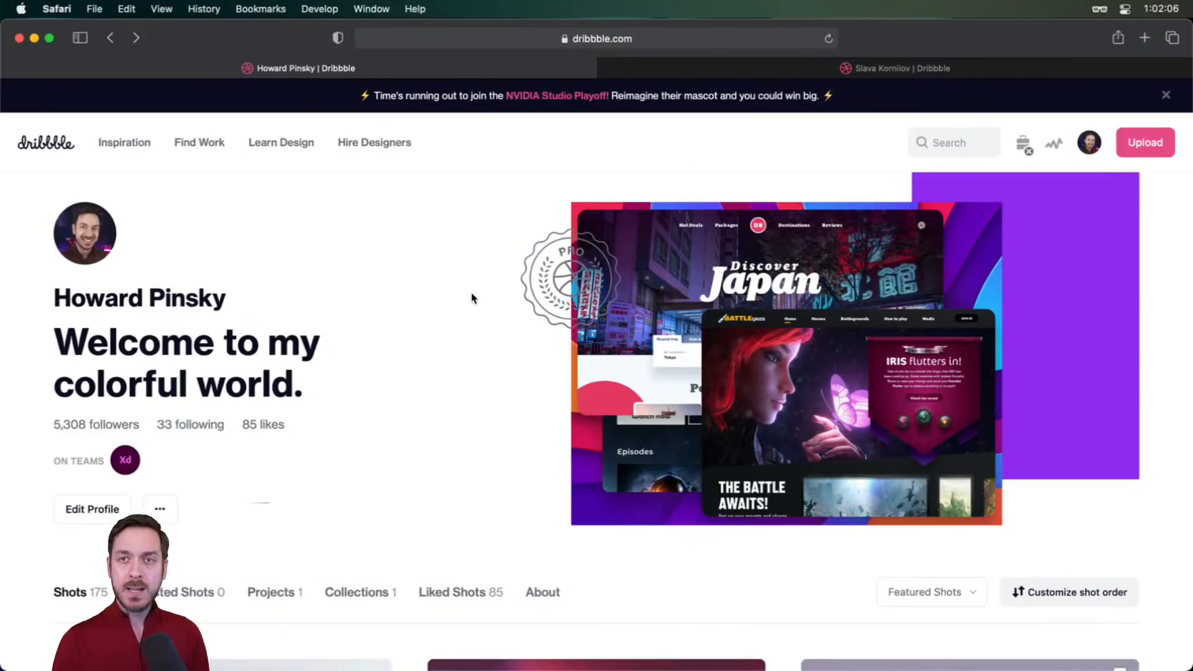
Open the Fitness Lessons shot from the Dribbble Shots grid and scroll through its preview
scroll(476, 302, down, 15)
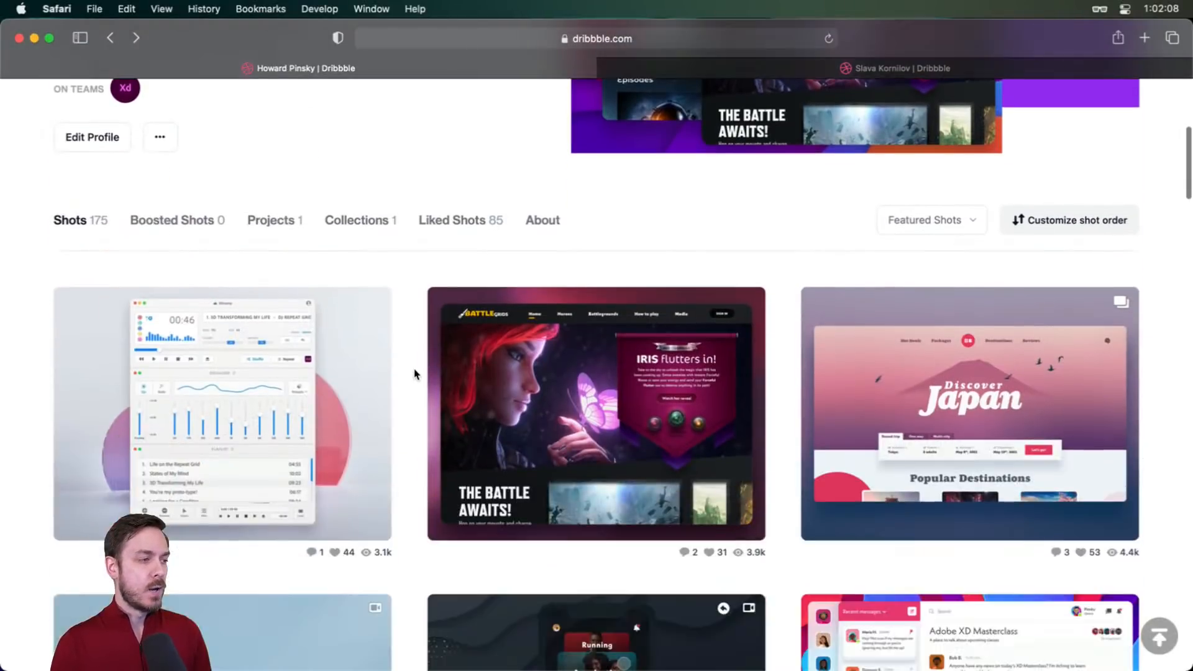
scroll(414, 375, up, 4)
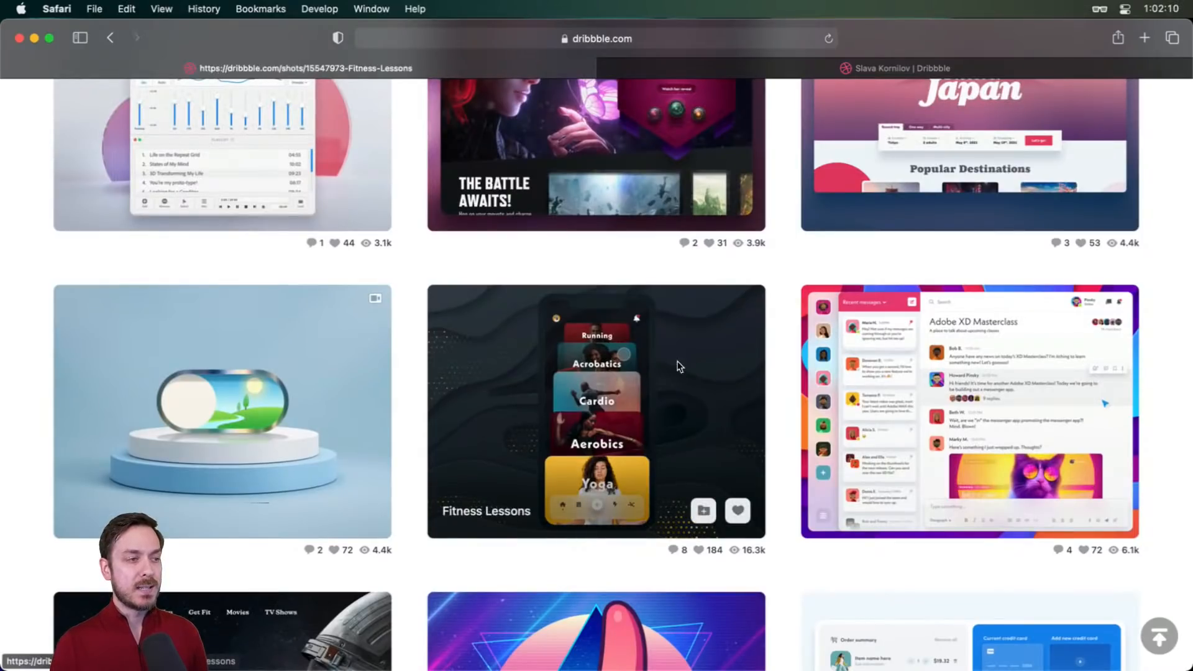
click(678, 368)
scroll(943, 298, down, 2)
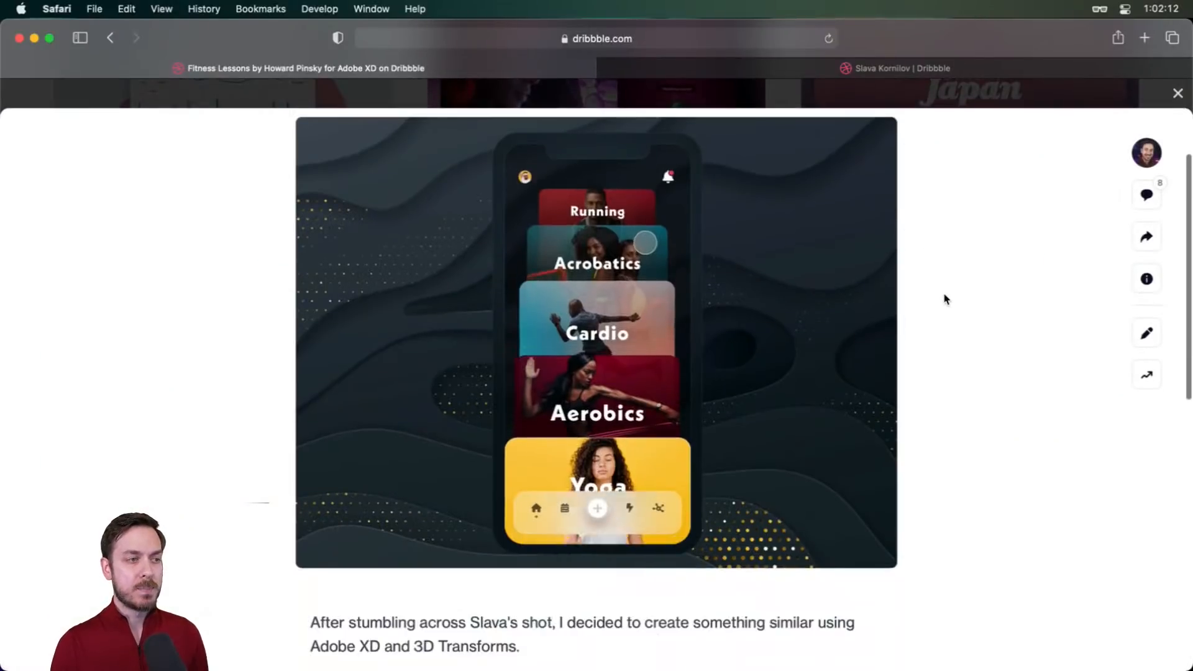
scroll(945, 299, up, 1)
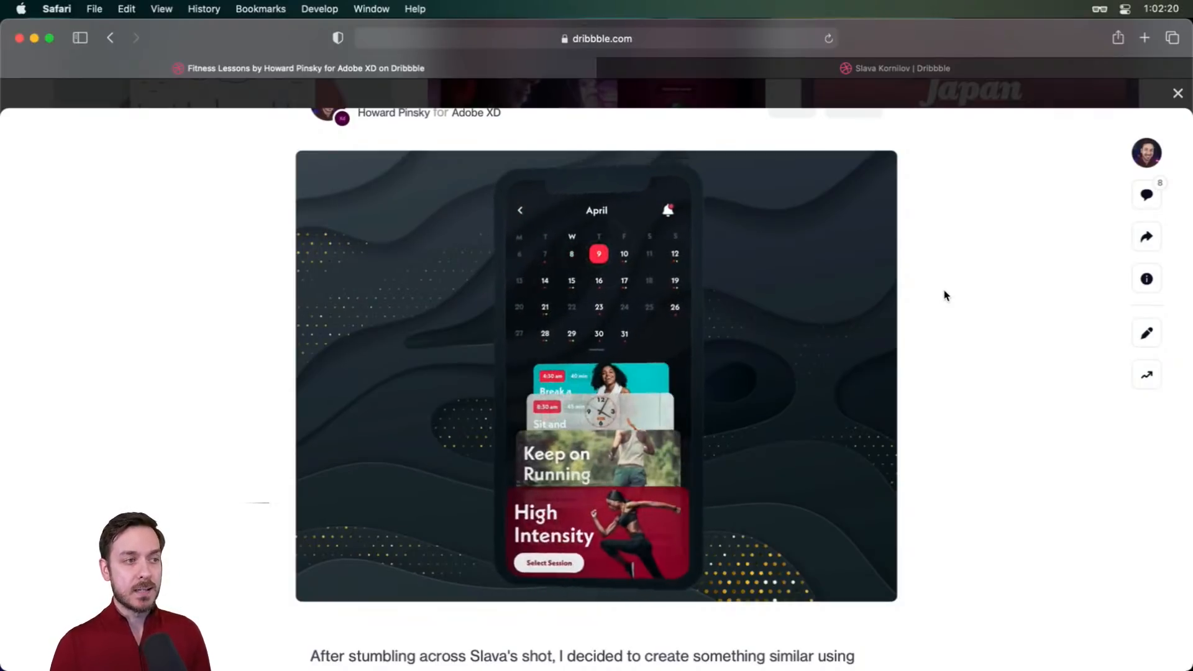
Switch to the other designer's Dribbble profile and open the Presence Lessons shot
click(696, 69)
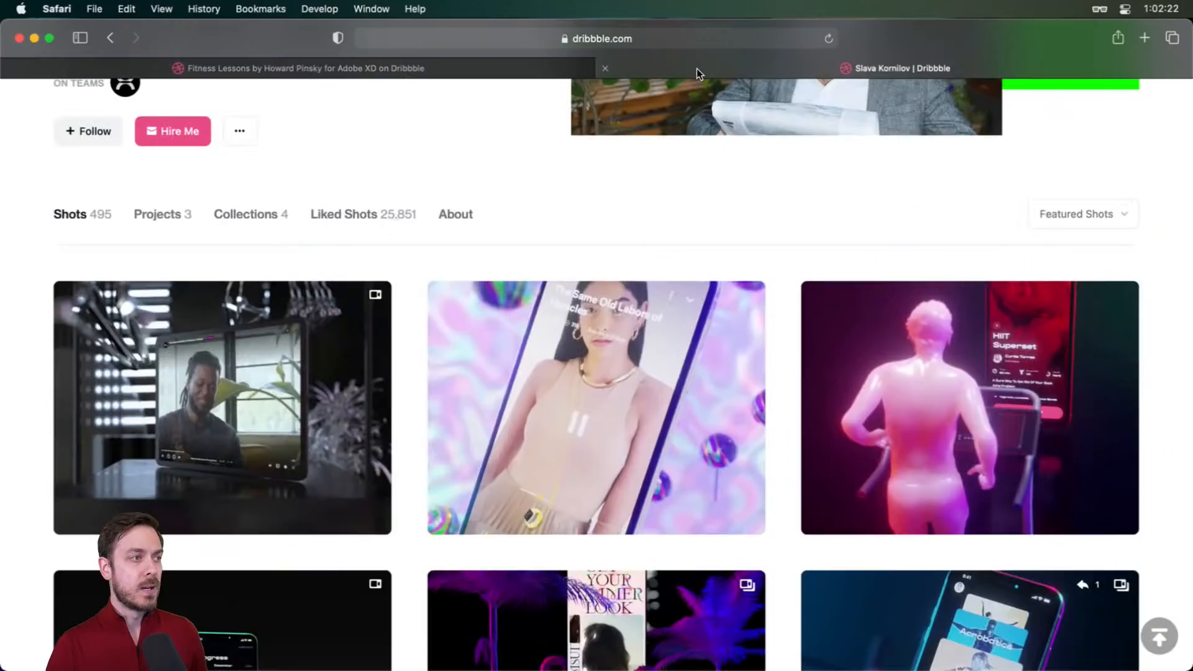
scroll(433, 210, up, 3)
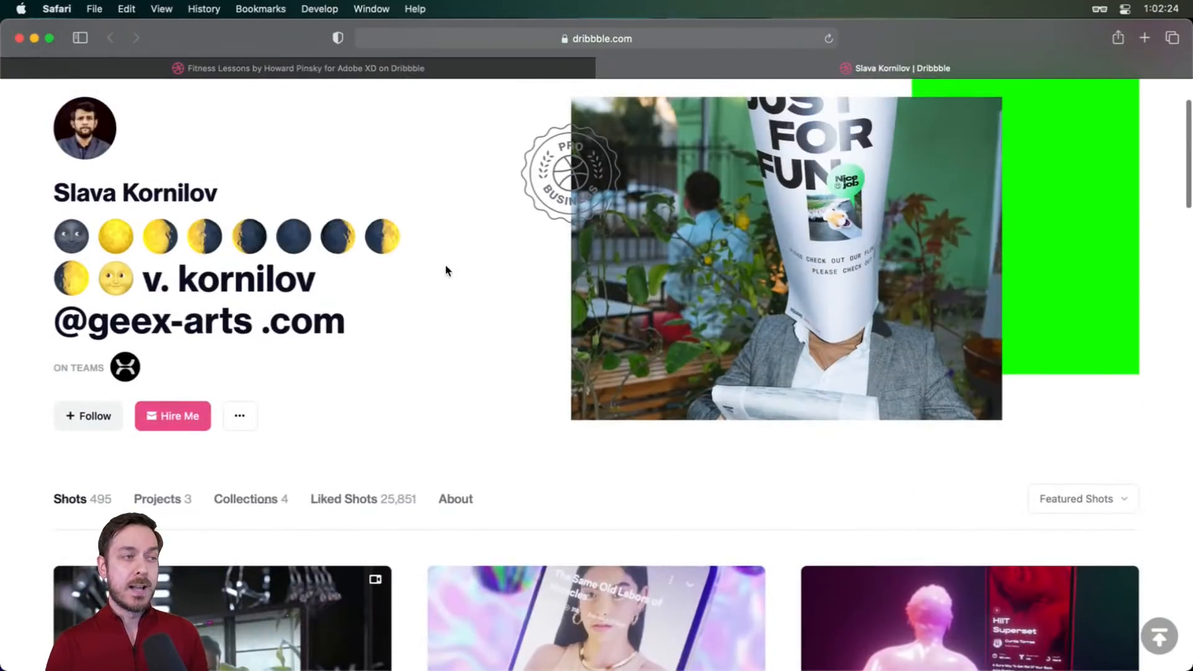
scroll(445, 271, down, 6)
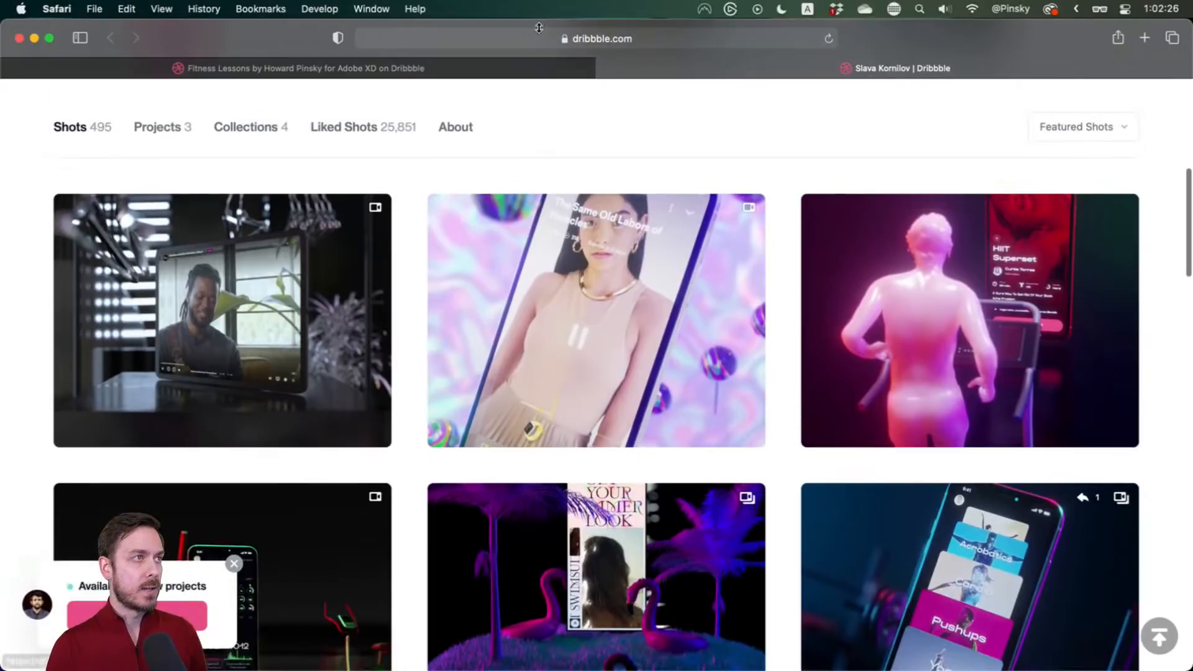
click(619, 36)
click(1166, 253)
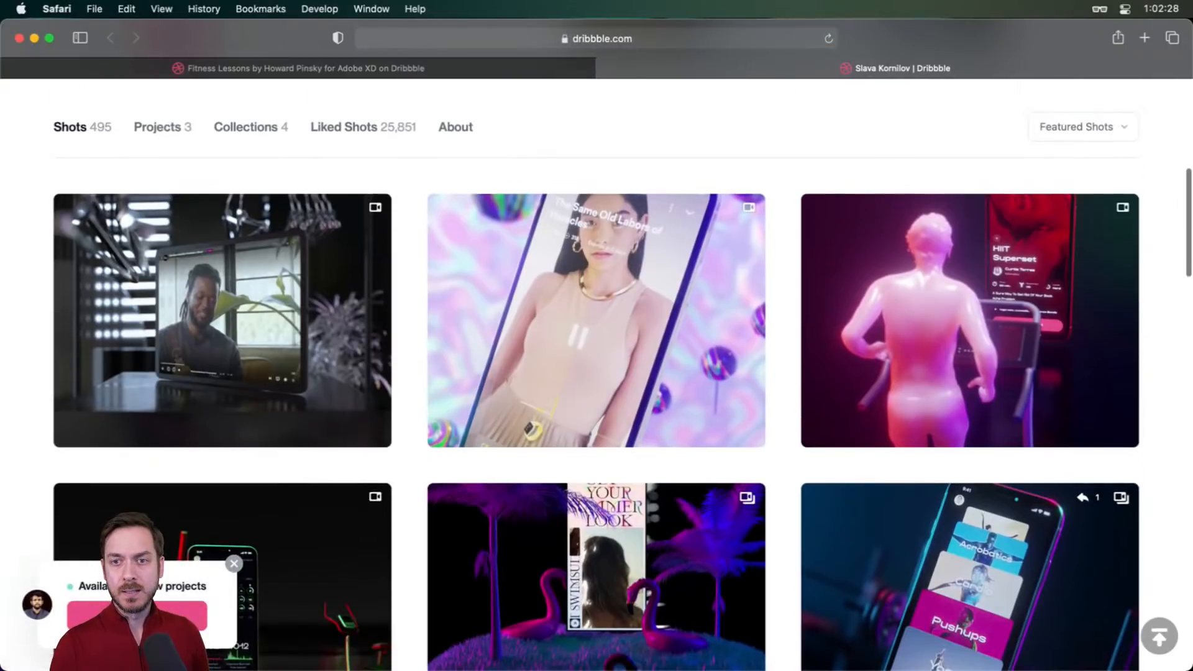
key(super+Tab)
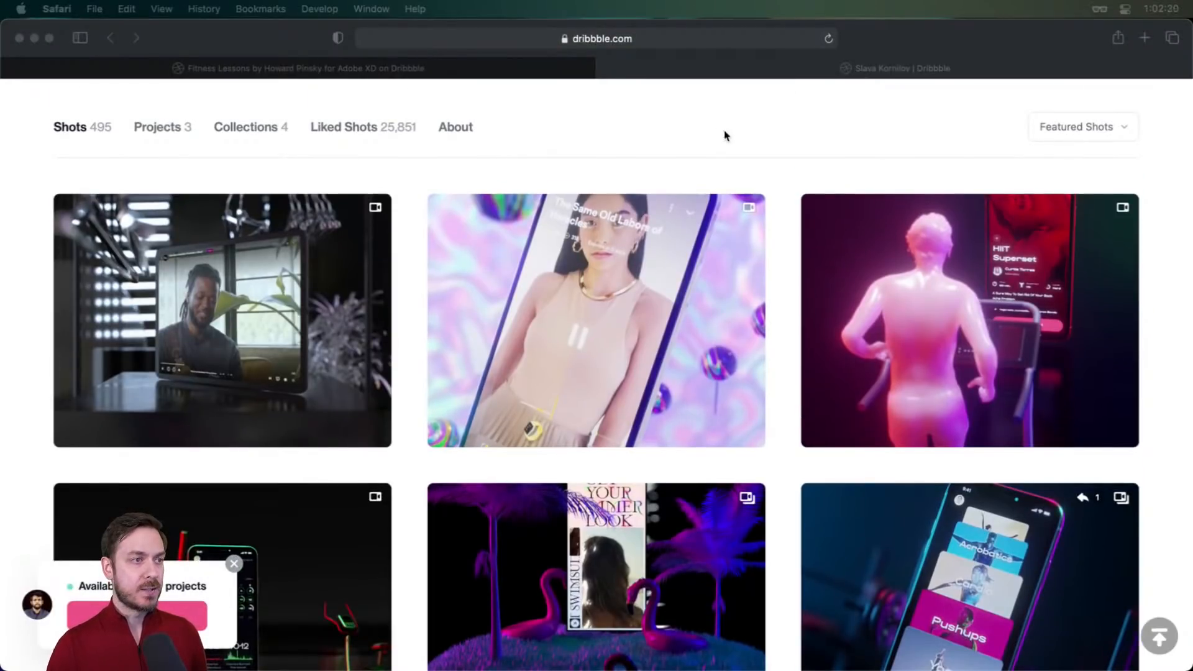
key(super+Tab)
scroll(777, 165, down, 5)
click(971, 325)
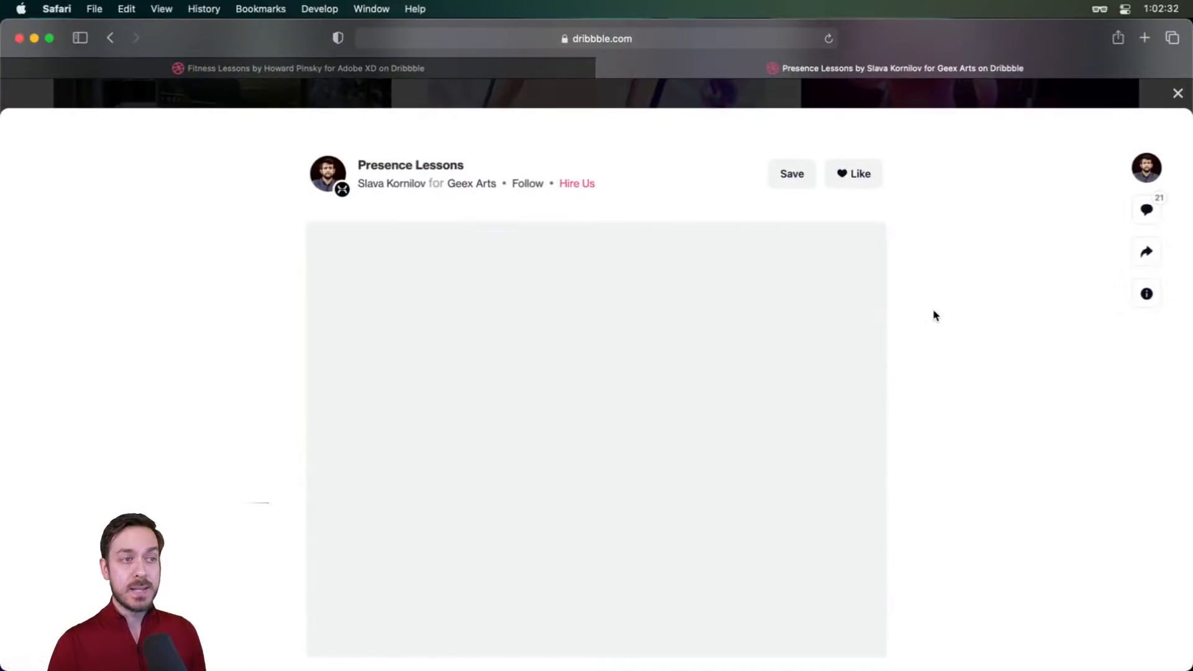
scroll(936, 316, down, 2)
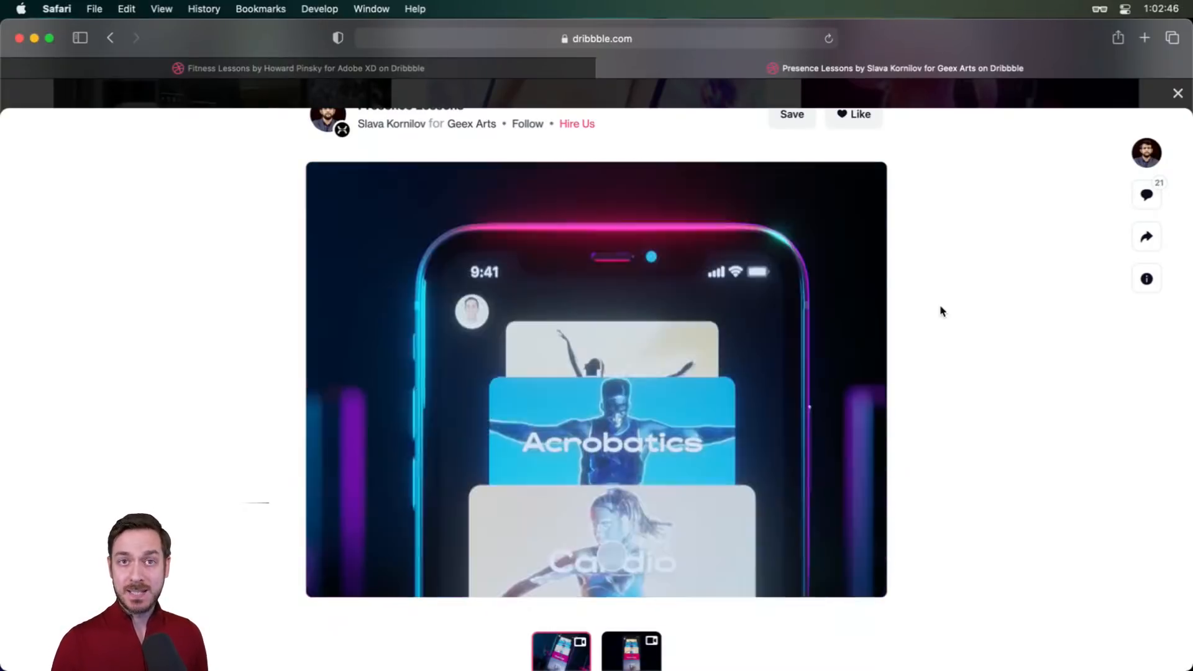
Close the Presence Lessons and Fitness Lessons shots and return to Adobe XD
click(547, 95)
click(437, 70)
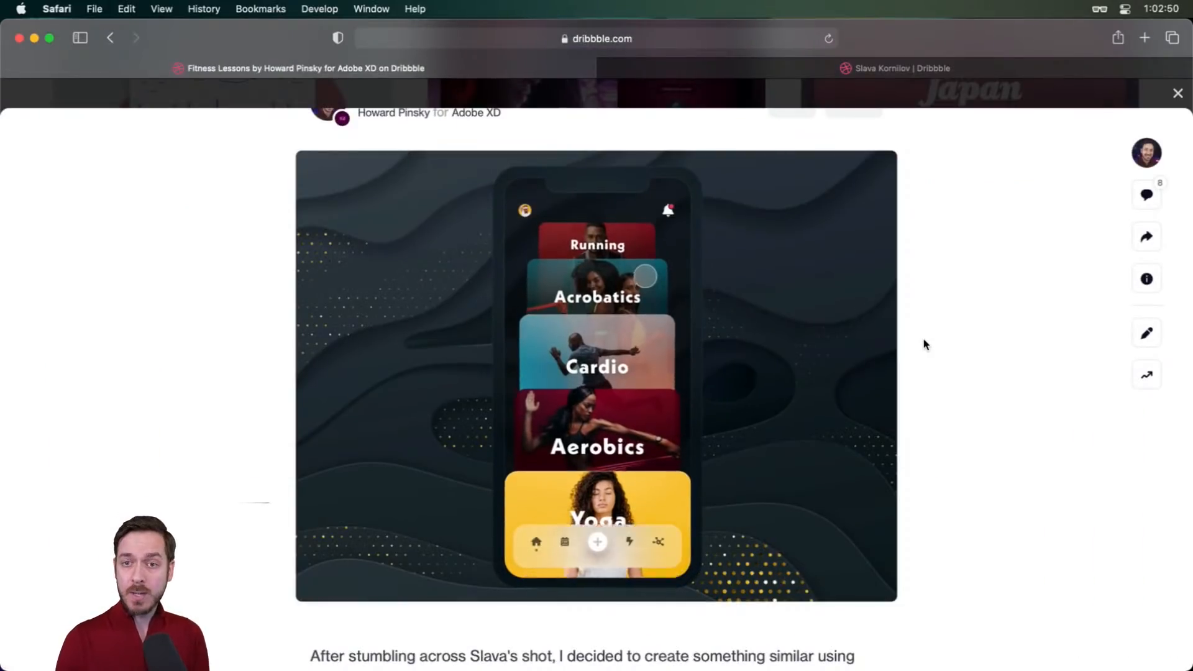
click(904, 99)
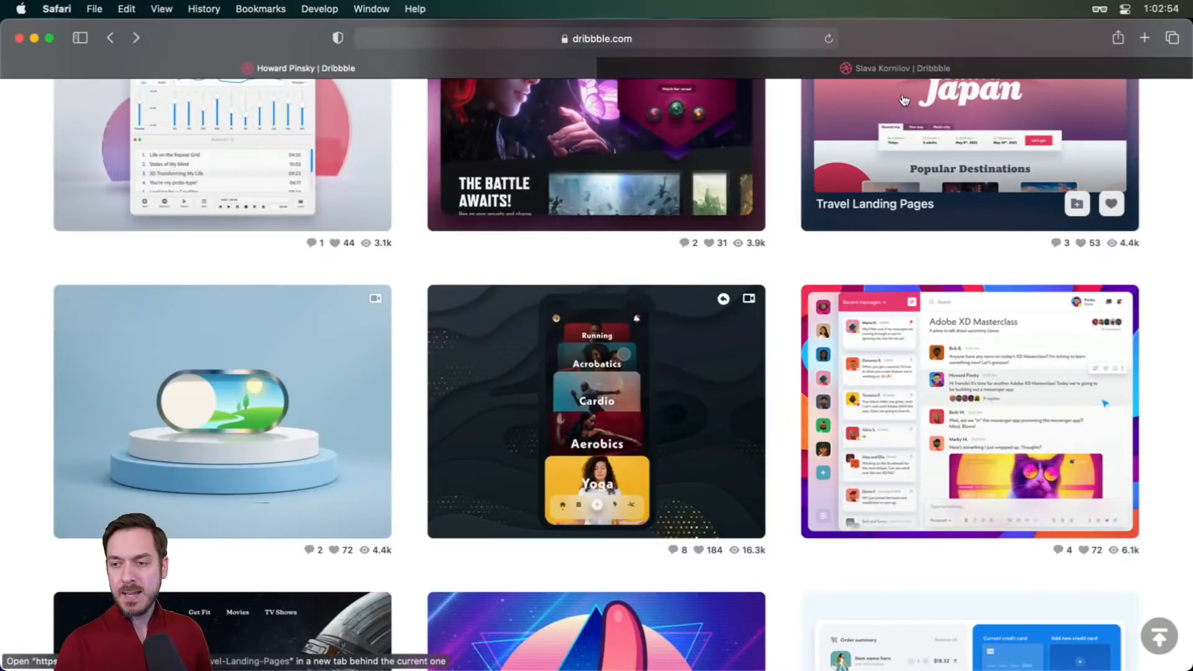
key(super+Tab)
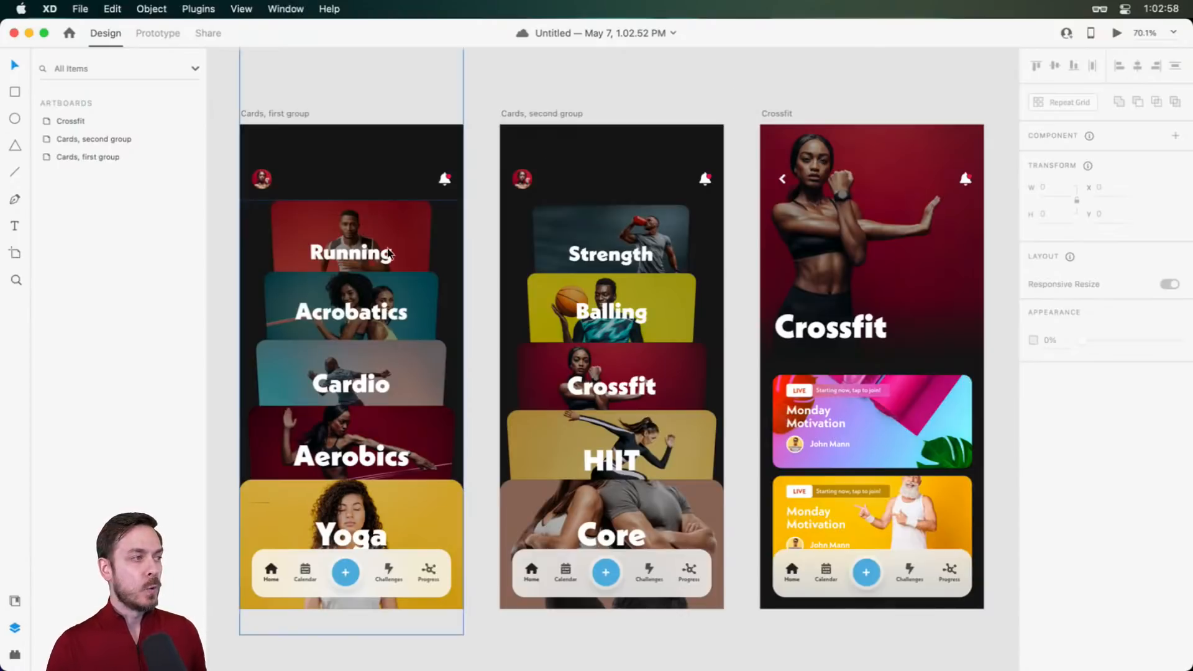
click(379, 287)
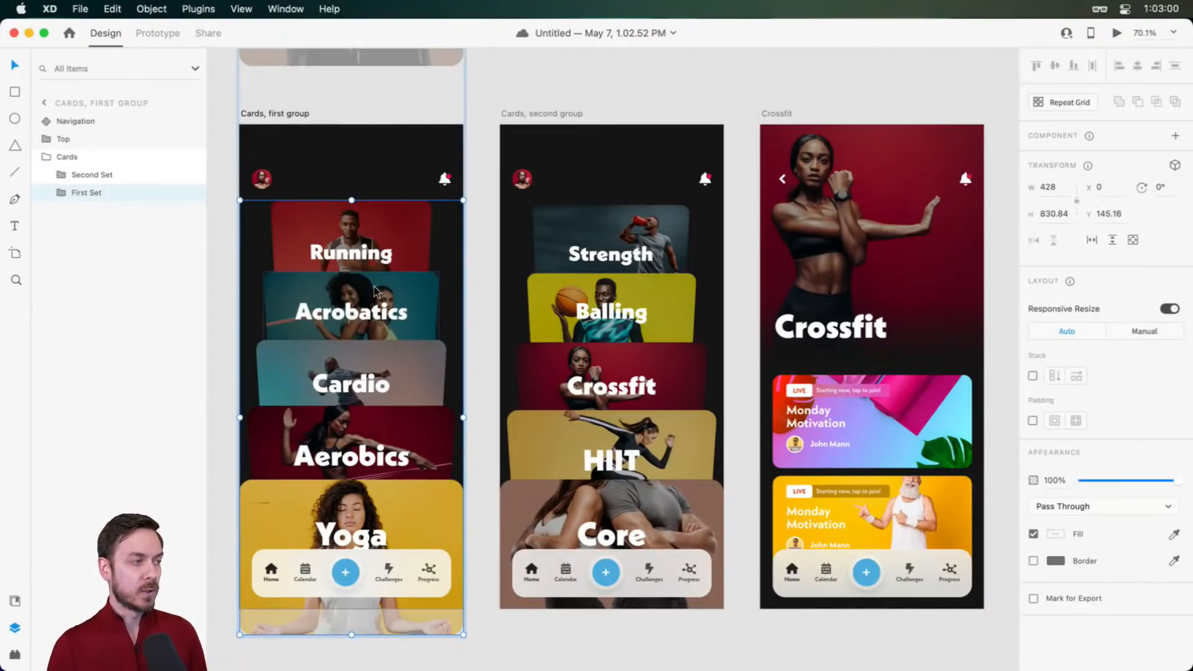
double_click(373, 285)
scroll(259, 312, up, 5)
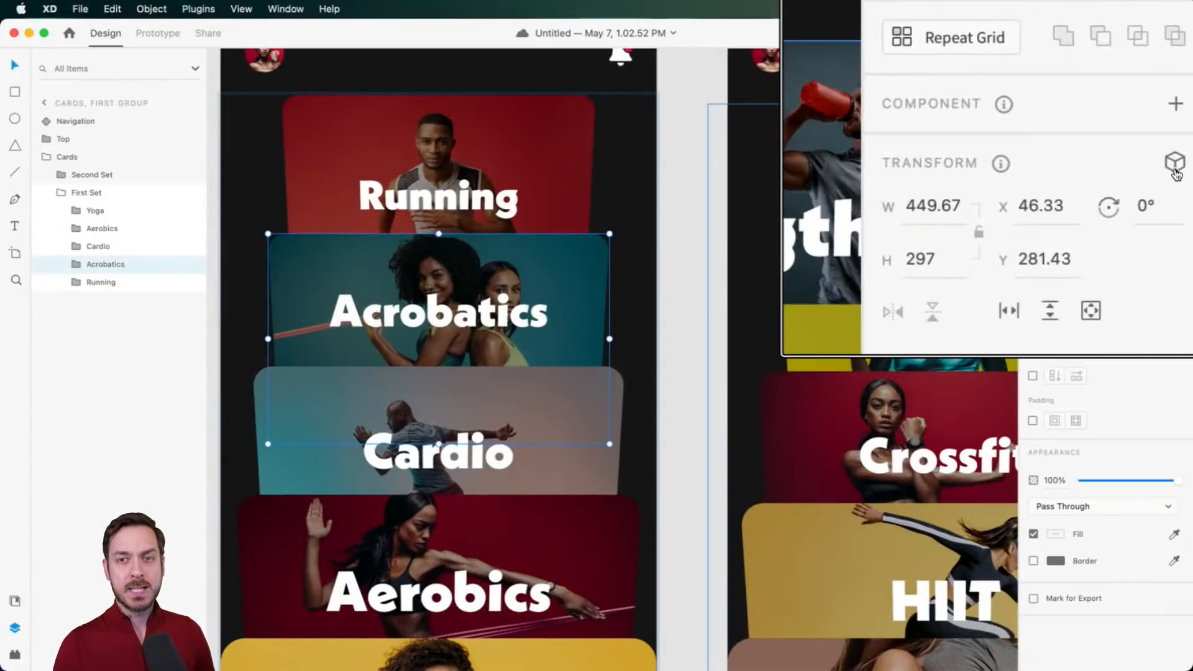
click(1175, 165)
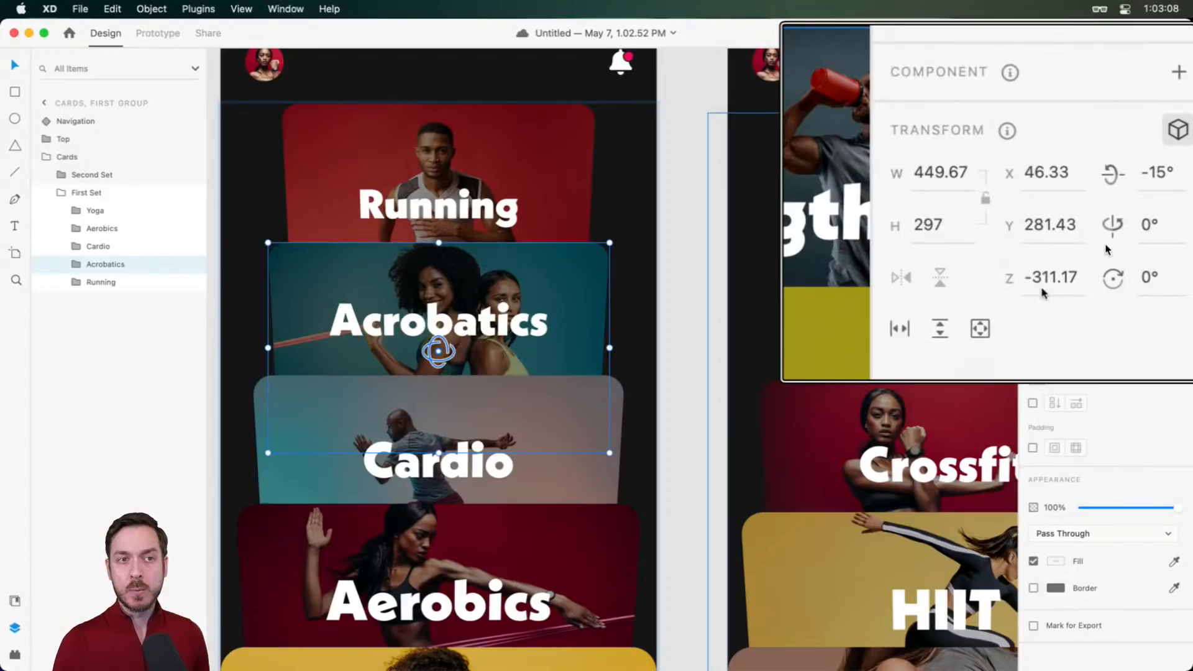
drag(1029, 274, 1083, 285)
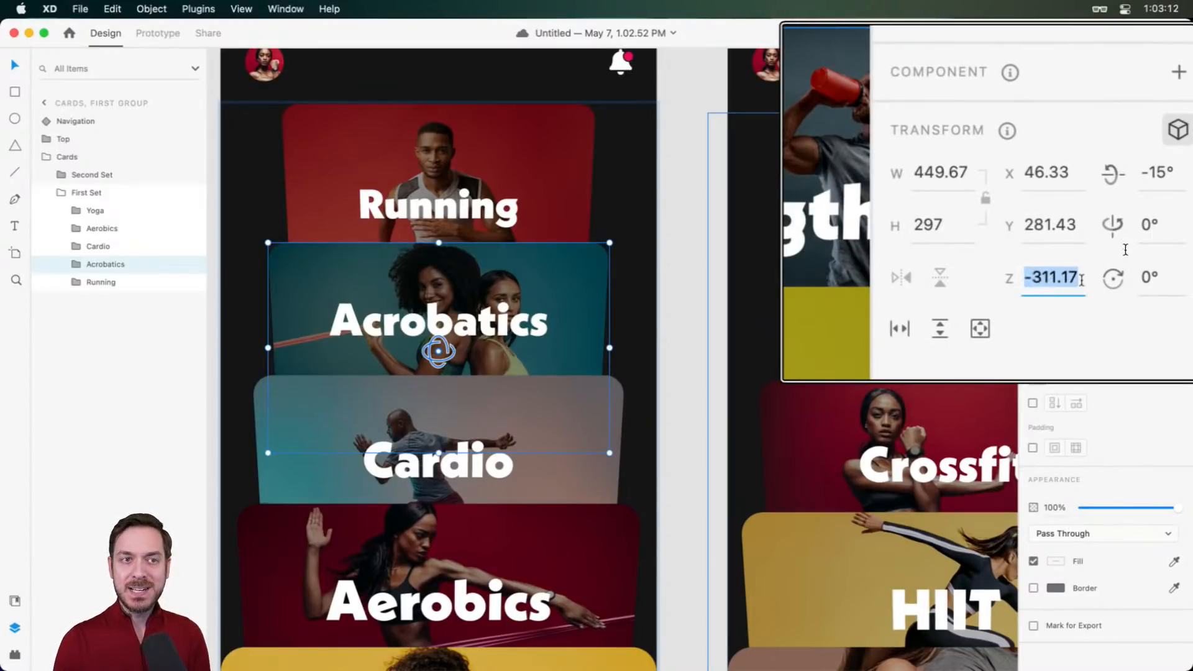
click(1157, 177)
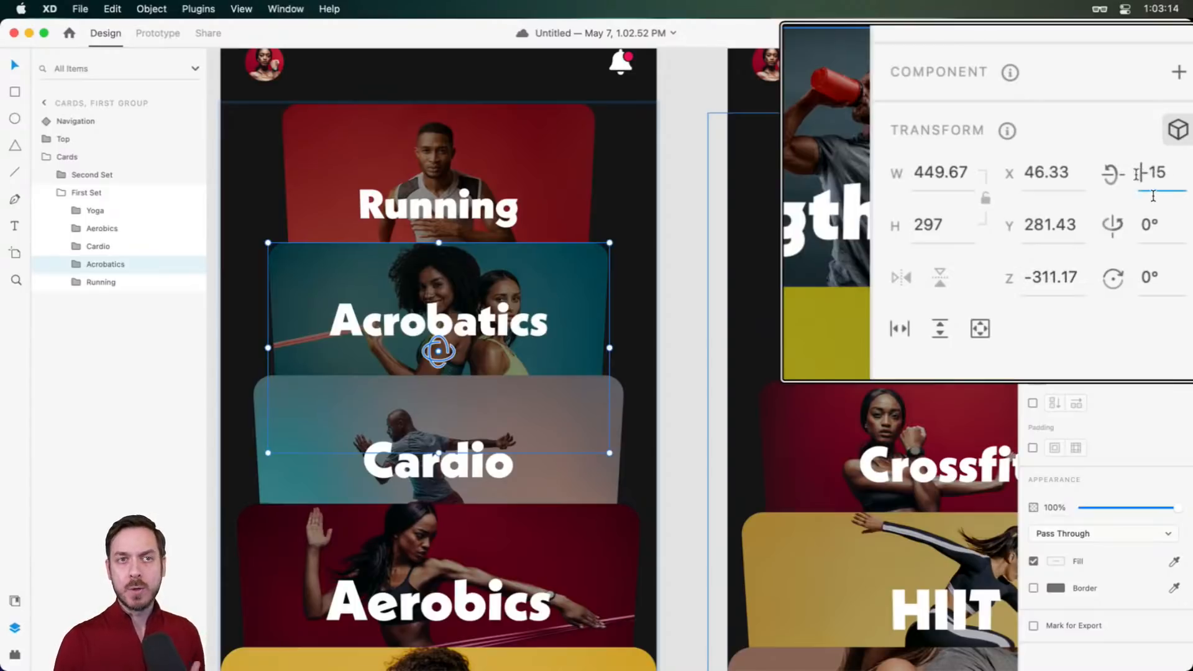
double_click(1155, 196)
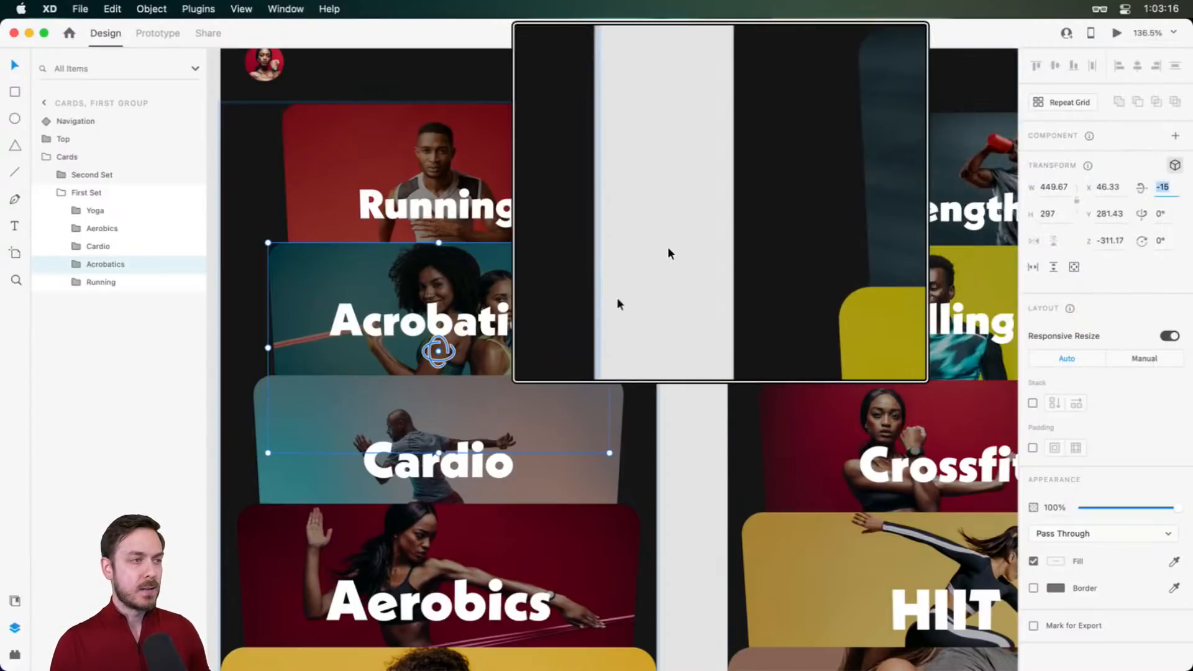
scroll(416, 390, up, 5)
scroll(416, 390, down, 1)
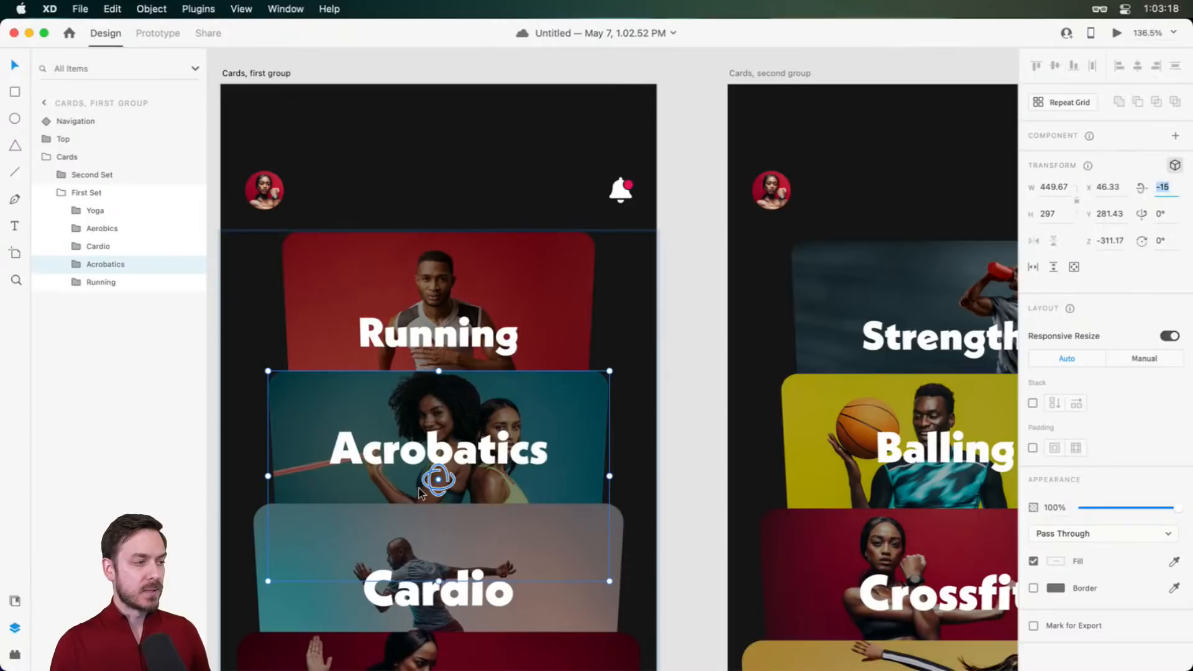
mouse_move(438, 479)
mouse_down()
mouse_move(410, 521)
mouse_move(426, 497)
mouse_up()
scroll(426, 497, up, 3)
scroll(424, 499, up, 4)
click(425, 499)
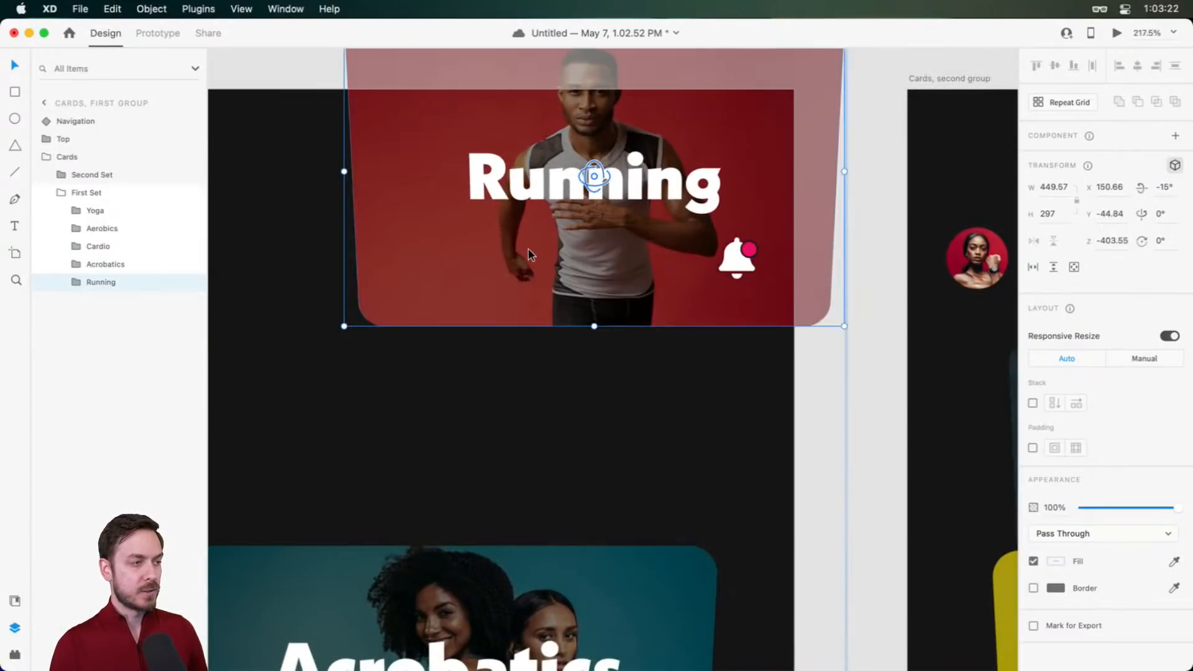
scroll(633, 156, down, 5)
click(598, 380)
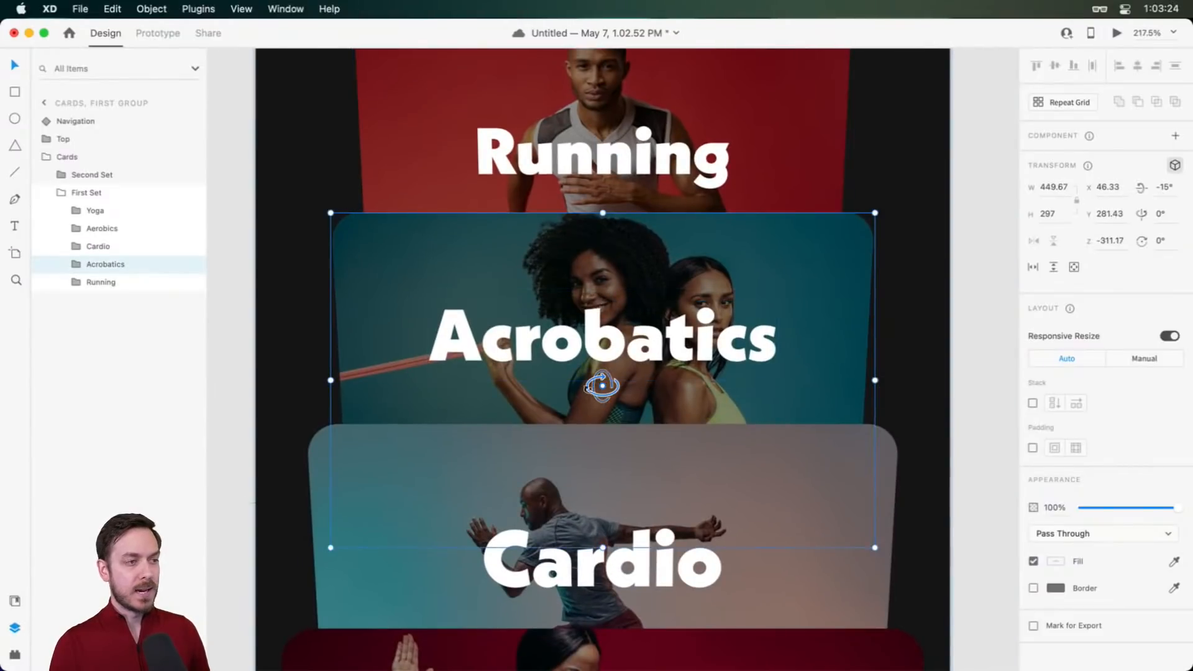
drag(594, 391, 620, 339)
key(Delete)
key(super+z)
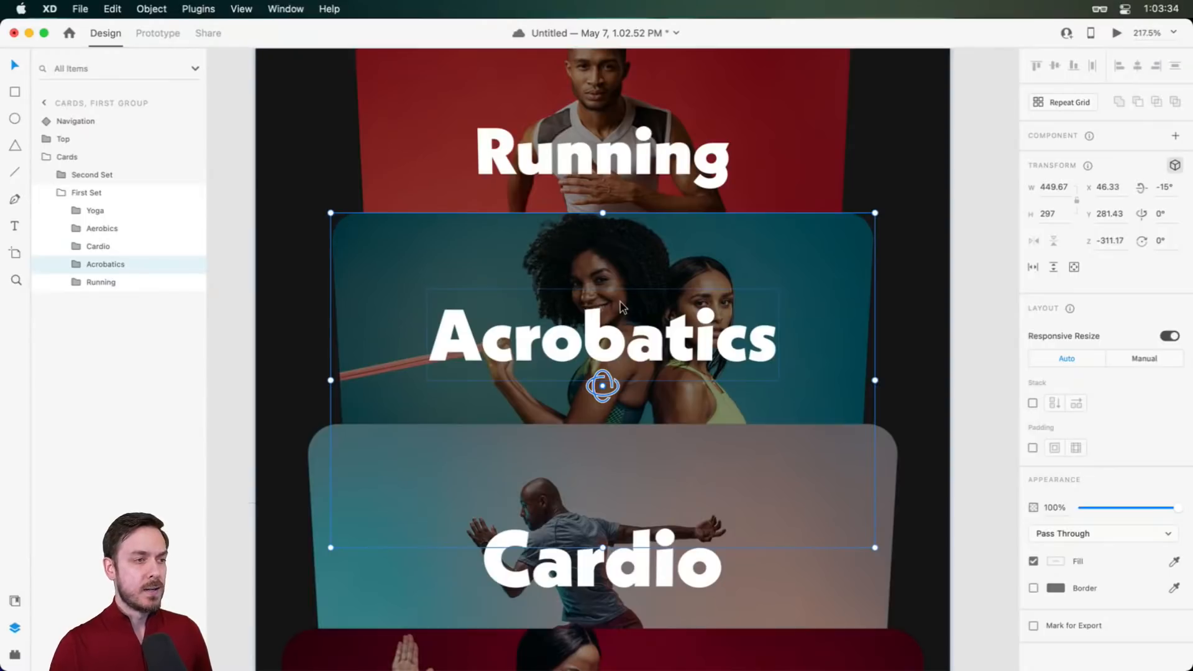
scroll(609, 319, down, 10)
click(745, 282)
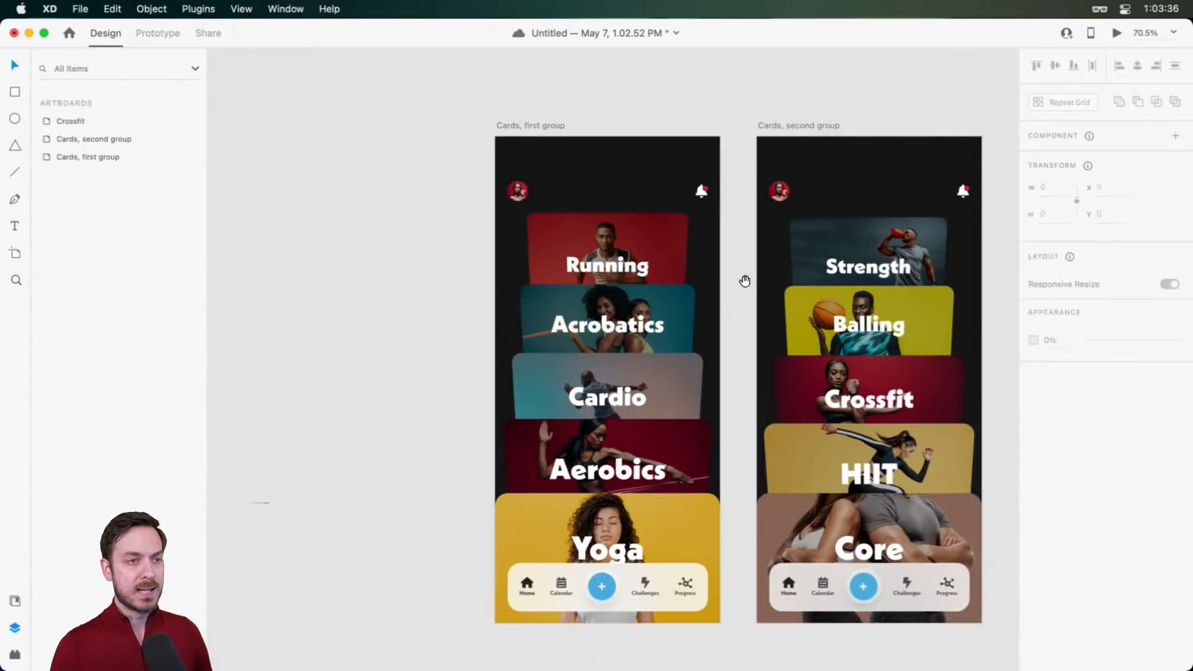
drag(744, 281, 563, 256)
scroll(367, 587, up, 6)
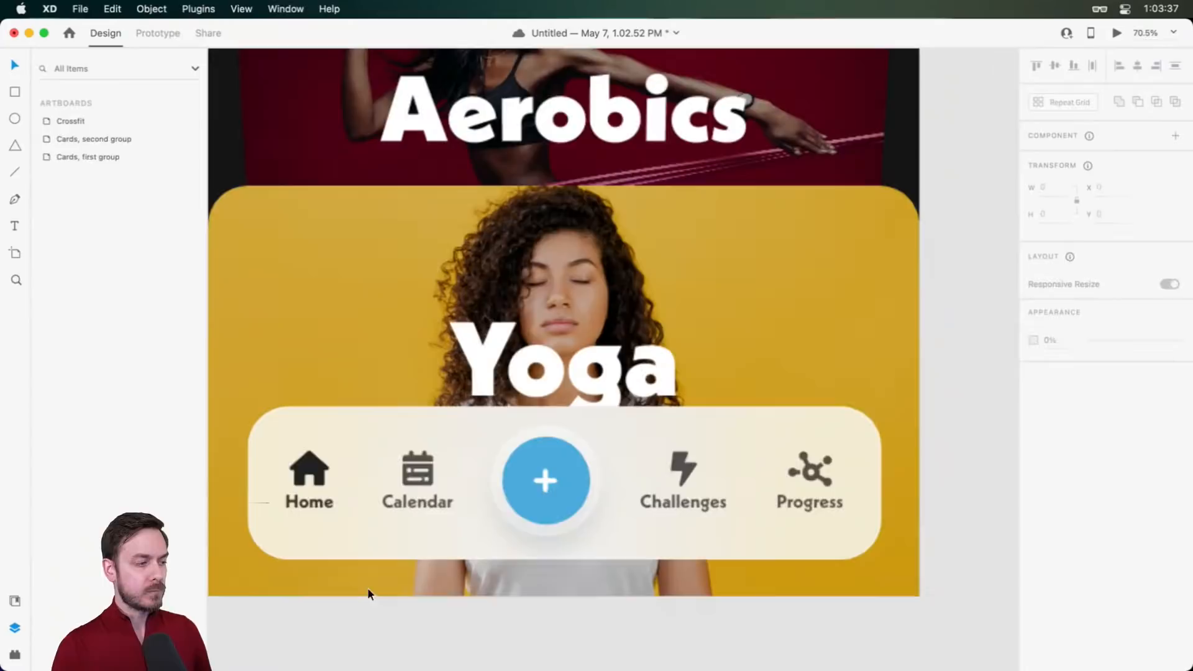
click(421, 520)
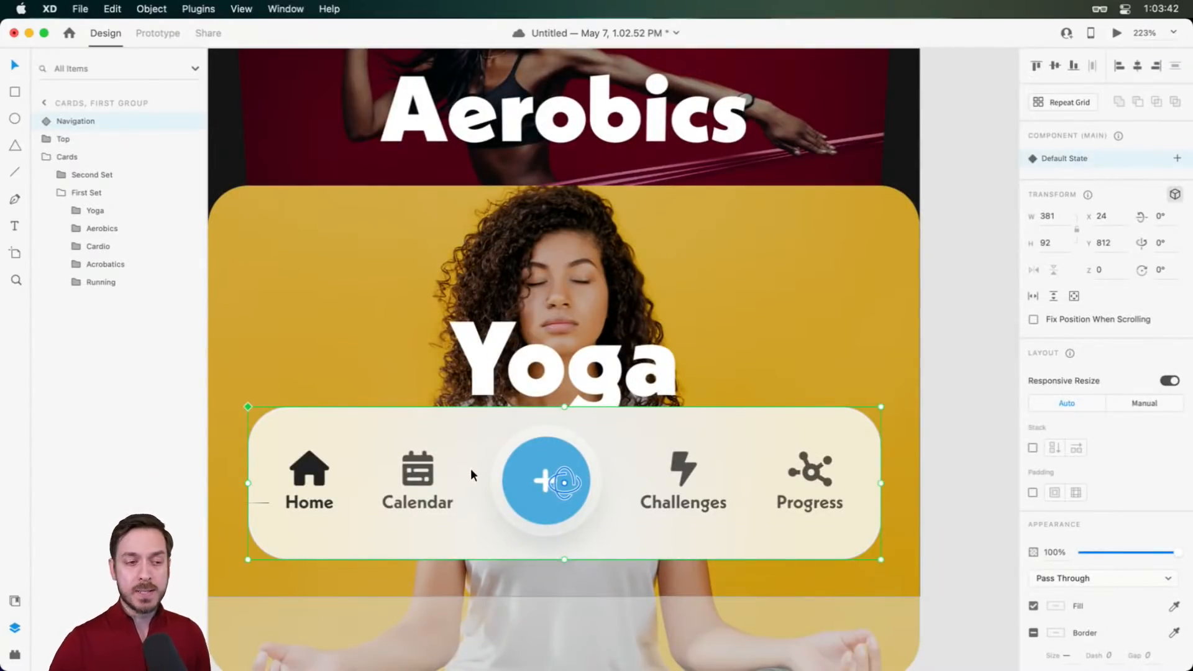
scroll(471, 467, down, 5)
scroll(522, 470, right, 8)
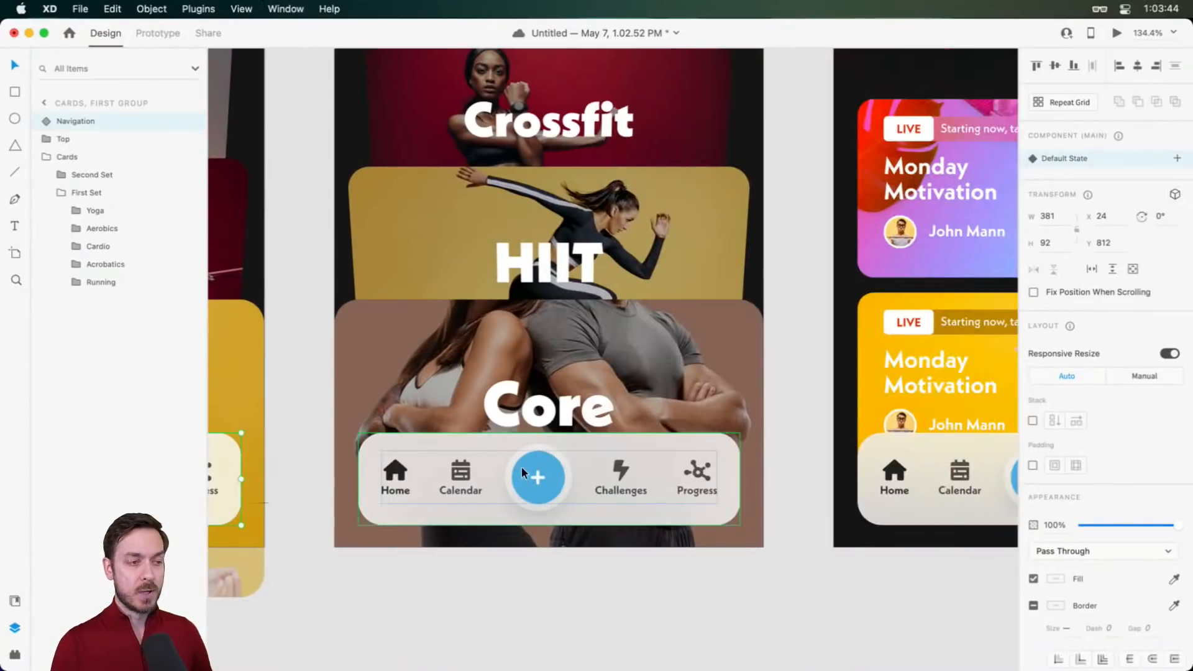
click(574, 458)
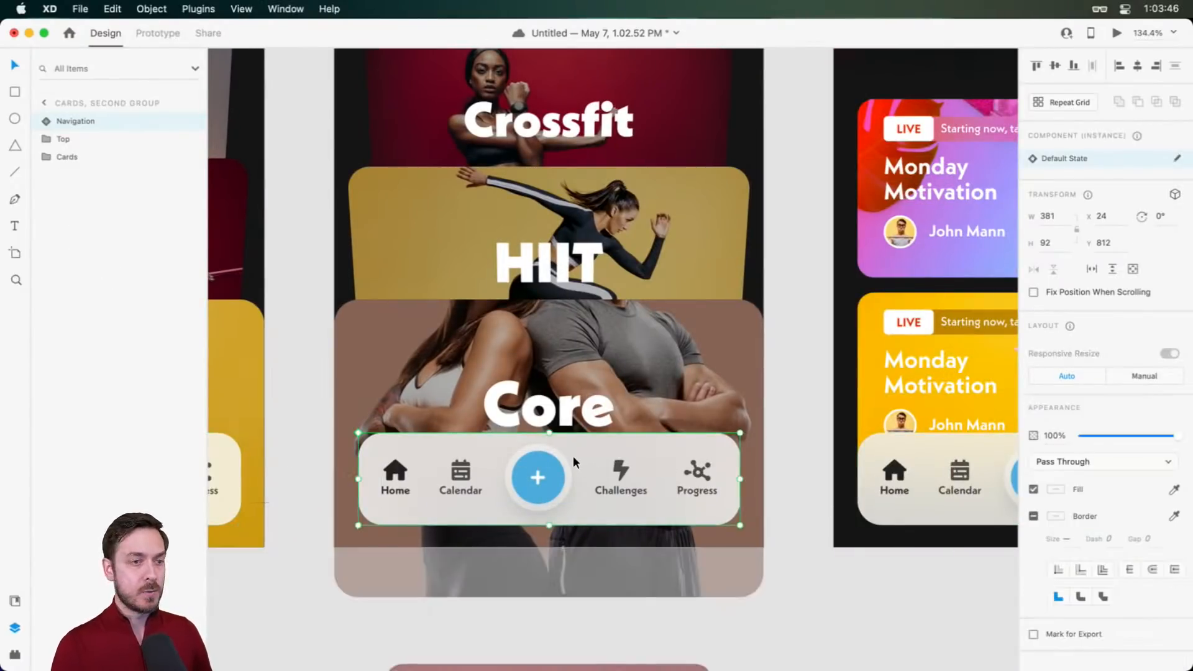
scroll(573, 456, left, 6)
double_click(532, 479)
click(498, 474)
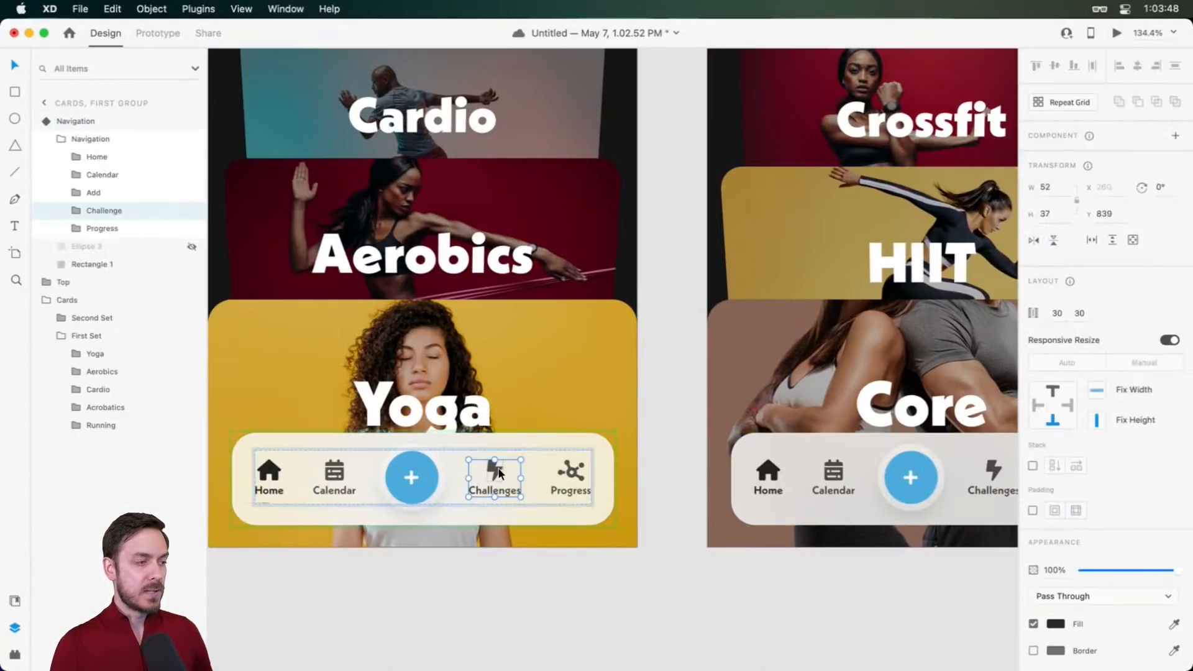
drag(498, 474, 569, 474)
drag(334, 474, 504, 482)
scroll(841, 461, right, 5)
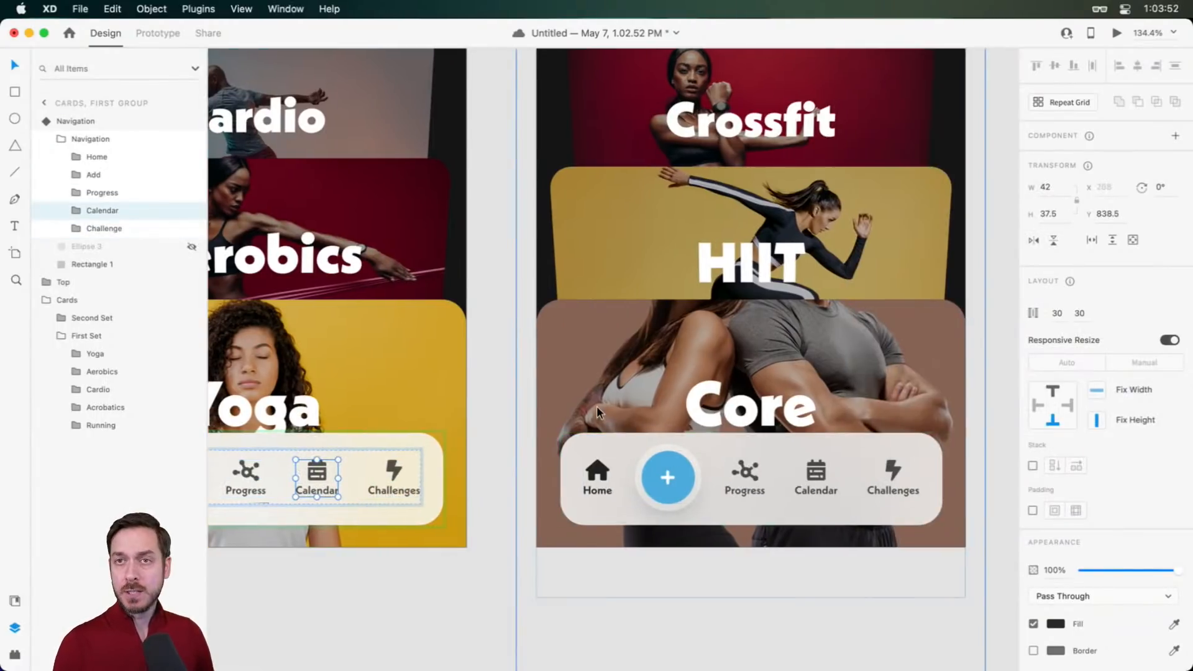
key(super+z)
key(super+z)
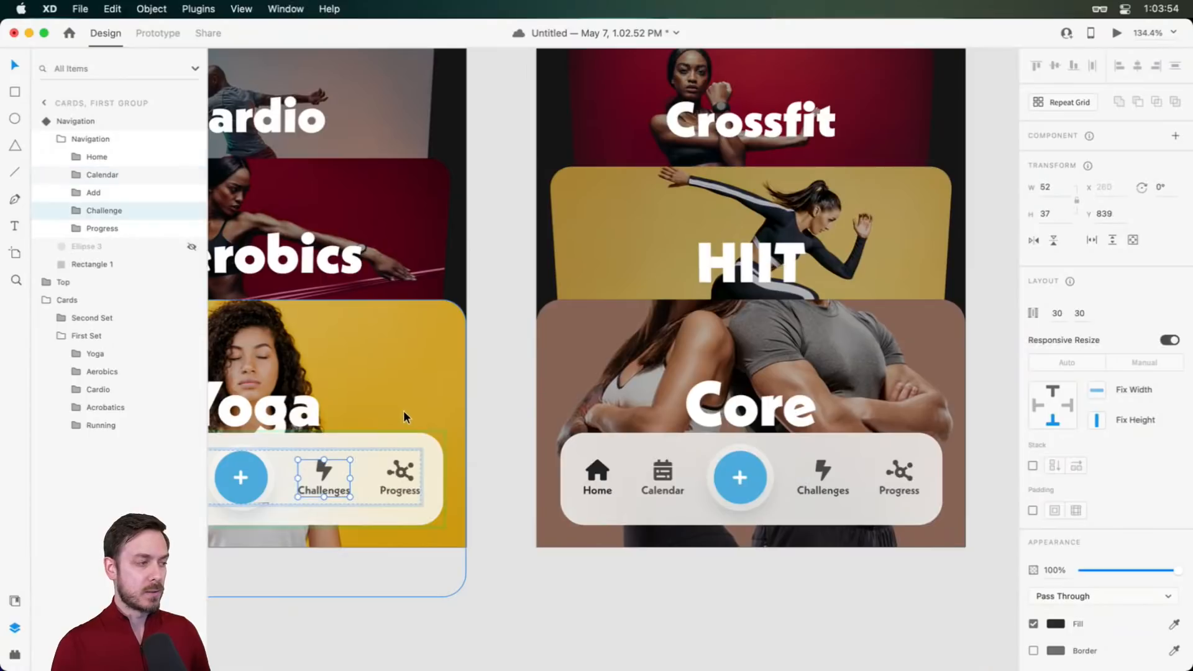
scroll(528, 402, down, 5)
click(506, 336)
drag(672, 177, 431, 285)
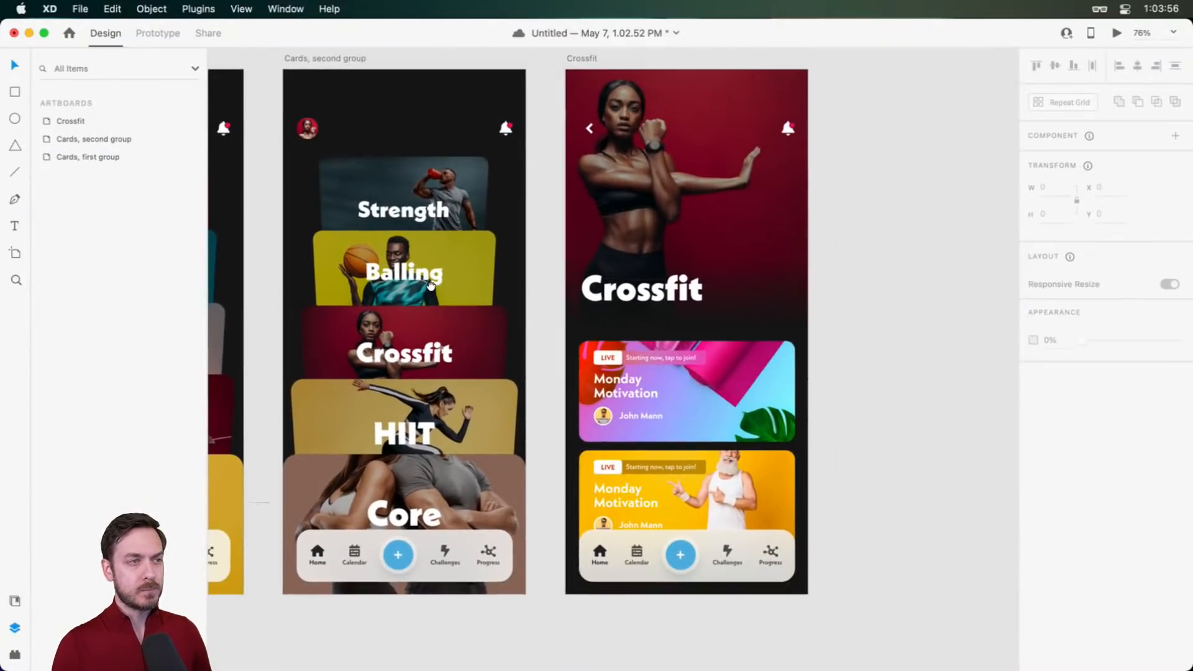
scroll(745, 379, up, 2)
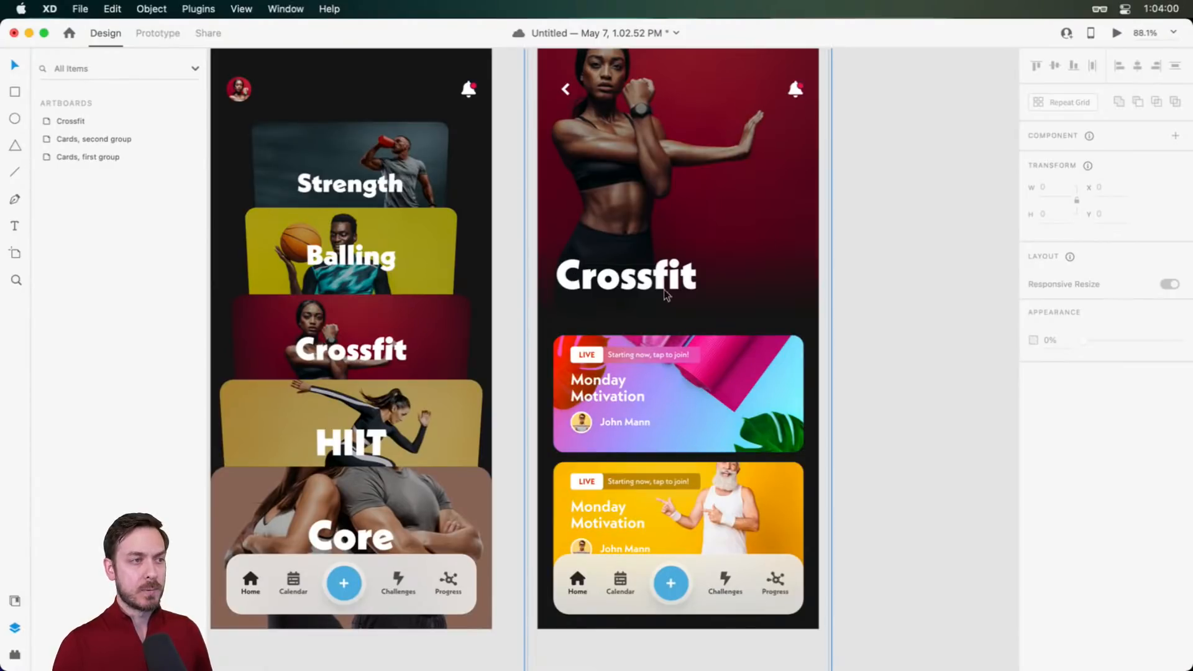
scroll(666, 293, down, 5)
scroll(574, 320, up, 6)
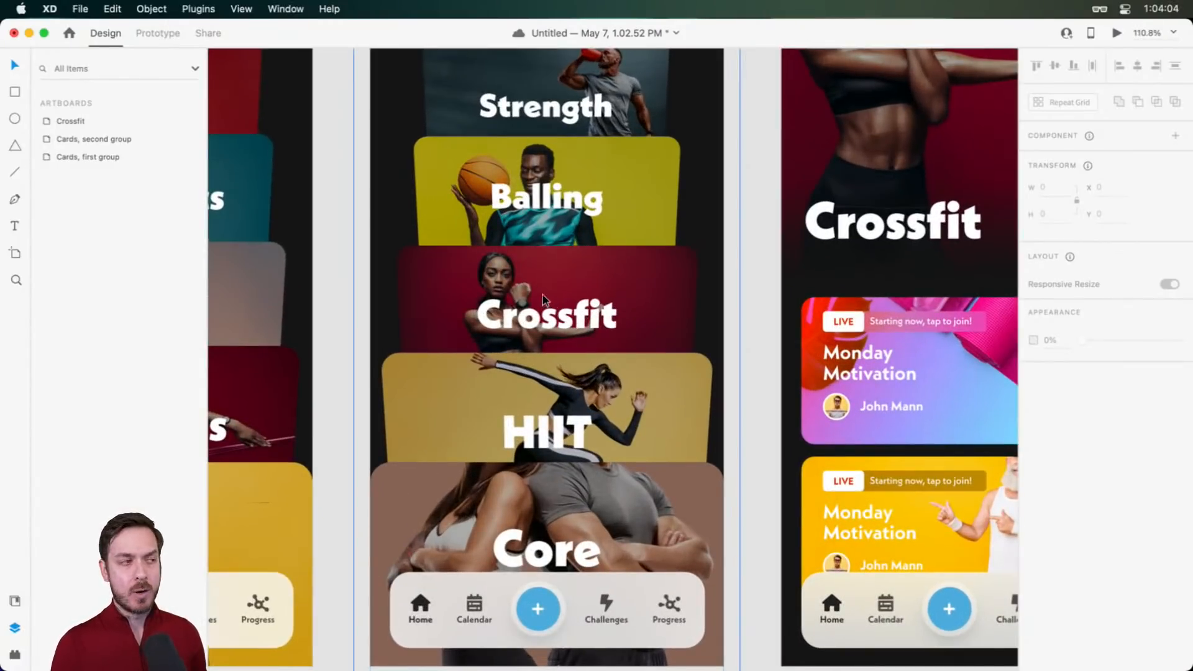
scroll(775, 289, right, 5)
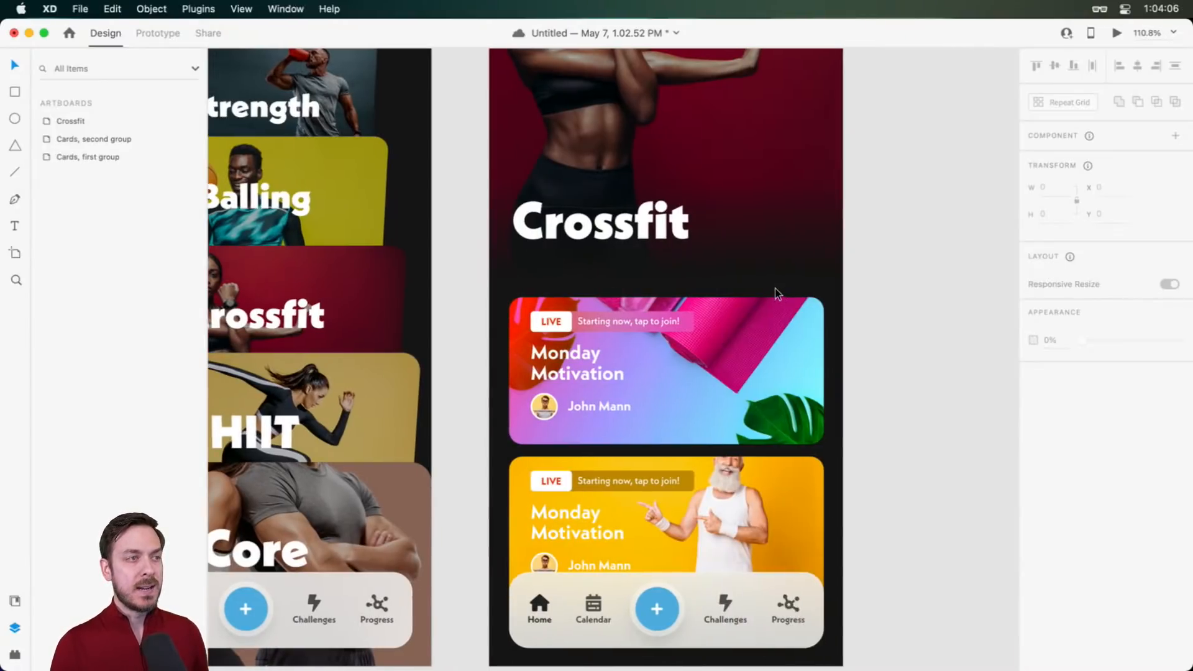
scroll(682, 288, up, 4)
scroll(681, 294, down, 2)
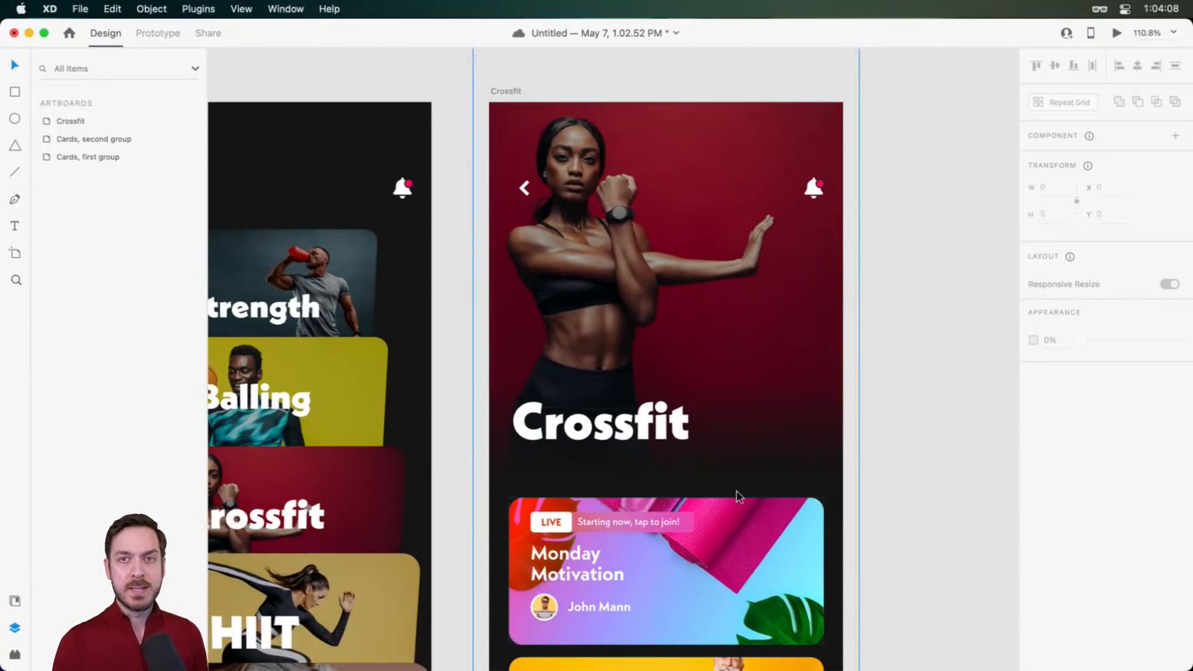
Preview the Cards, first group artboard and drag the stack down to the Strength–Core cards
scroll(735, 493, down, 5)
scroll(637, 480, left, 5)
scroll(637, 480, down, 2)
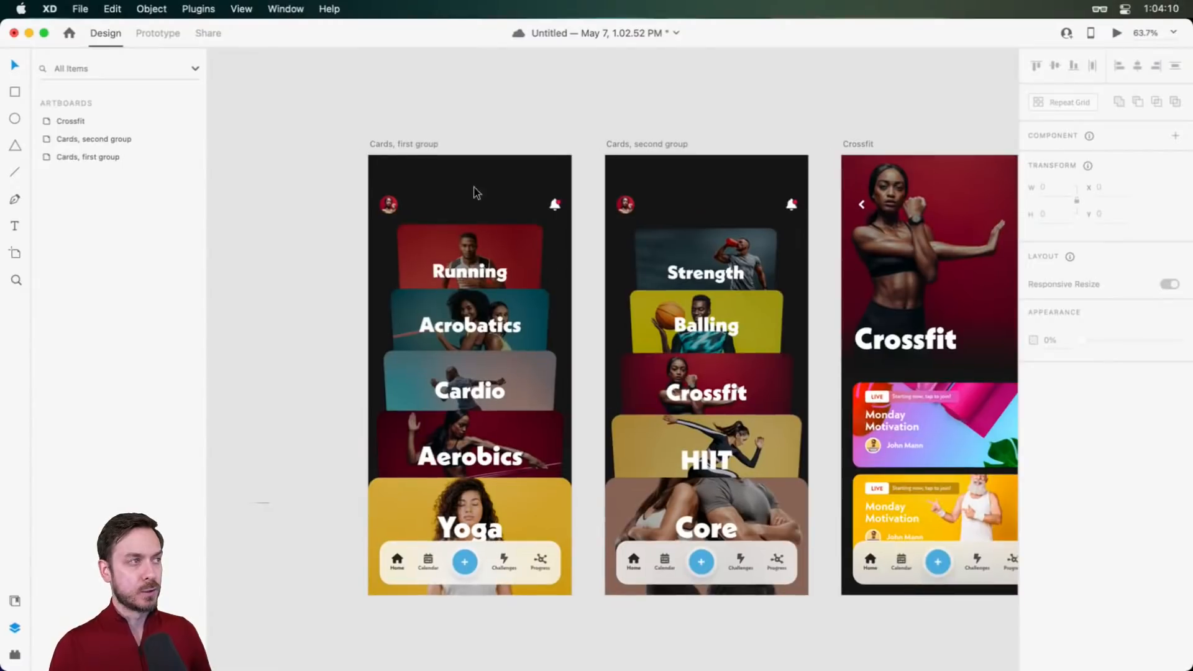
click(393, 146)
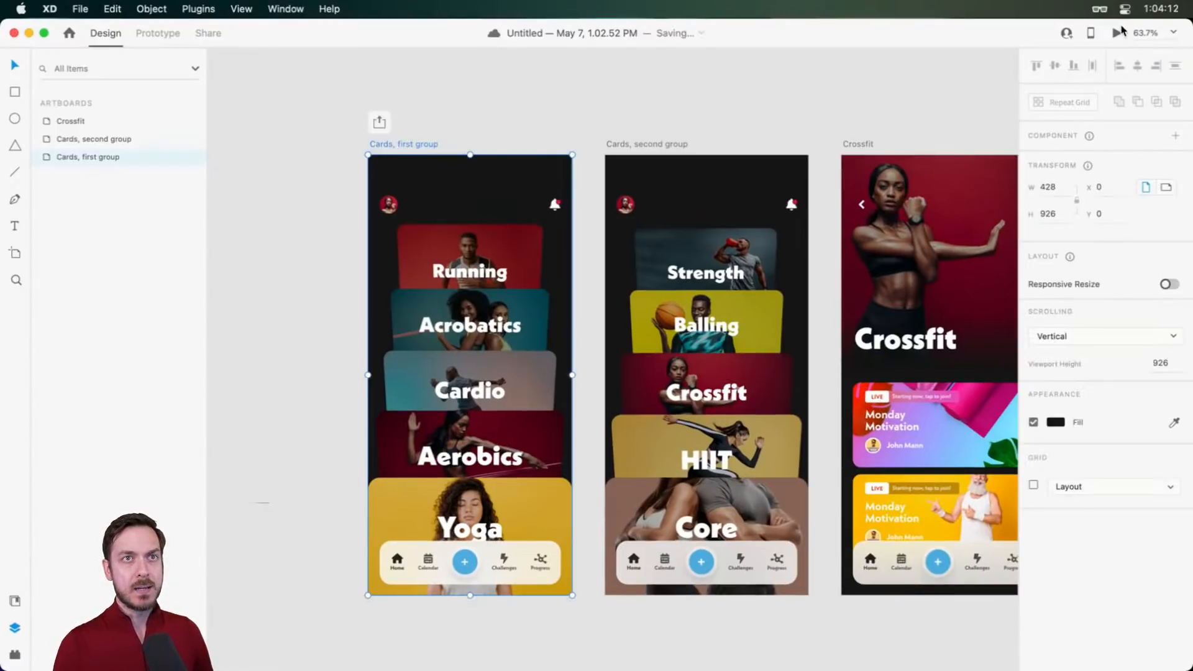
click(1118, 32)
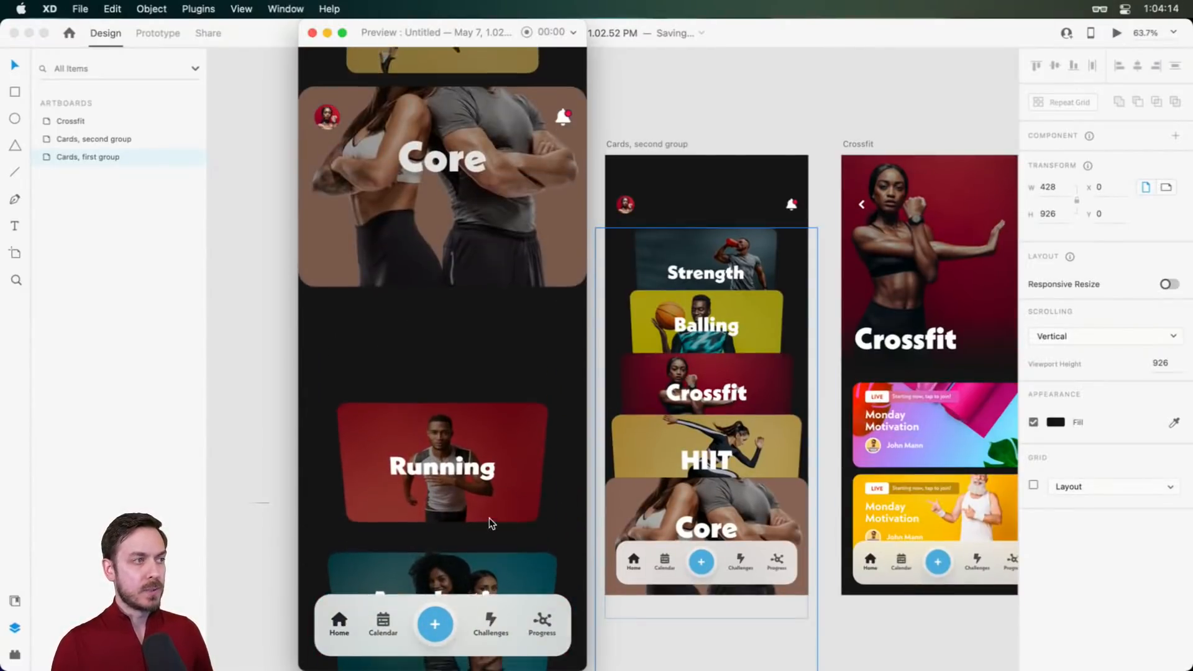
drag(489, 518, 432, 183)
drag(480, 280, 583, 396)
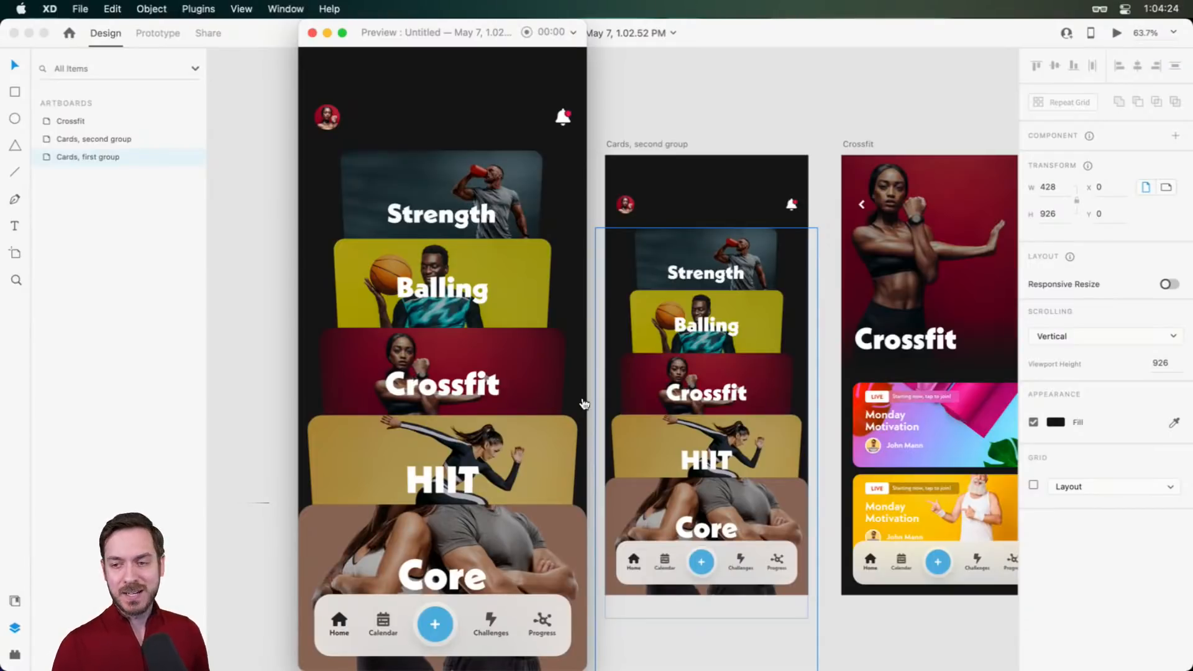
In Safari, open the Winamp Skin (XD Themed) Dribbble shot
key(super+Tab)
scroll(583, 400, up, 6)
scroll(508, 378, down, 2)
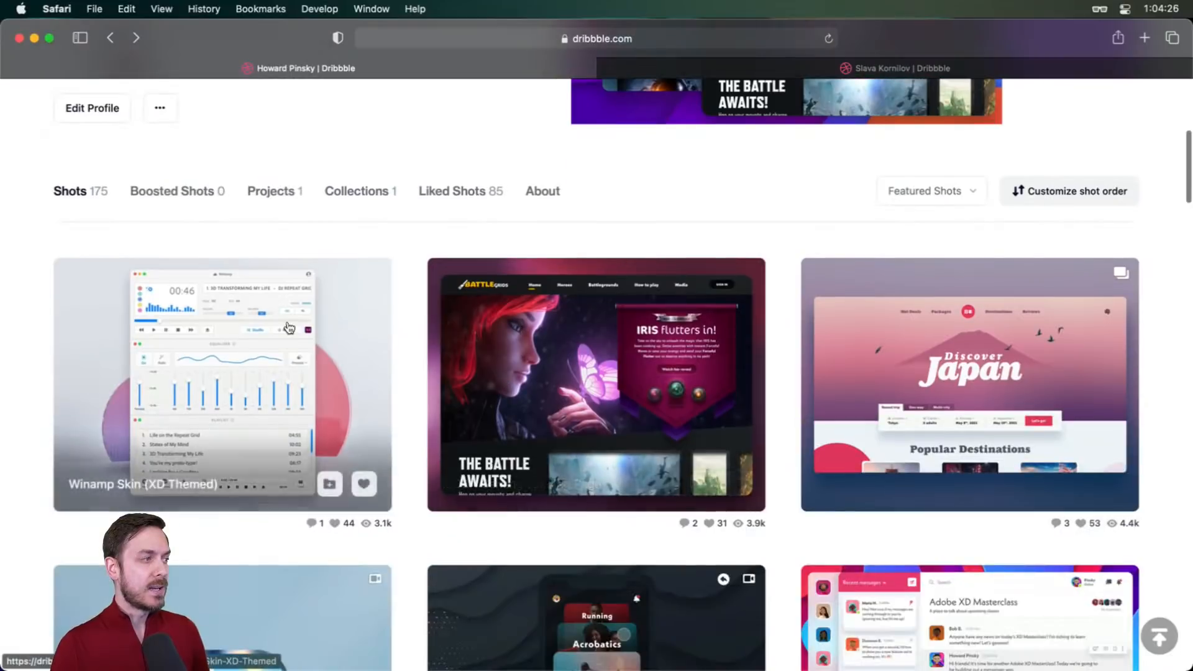
click(288, 327)
scroll(589, 208, down, 2)
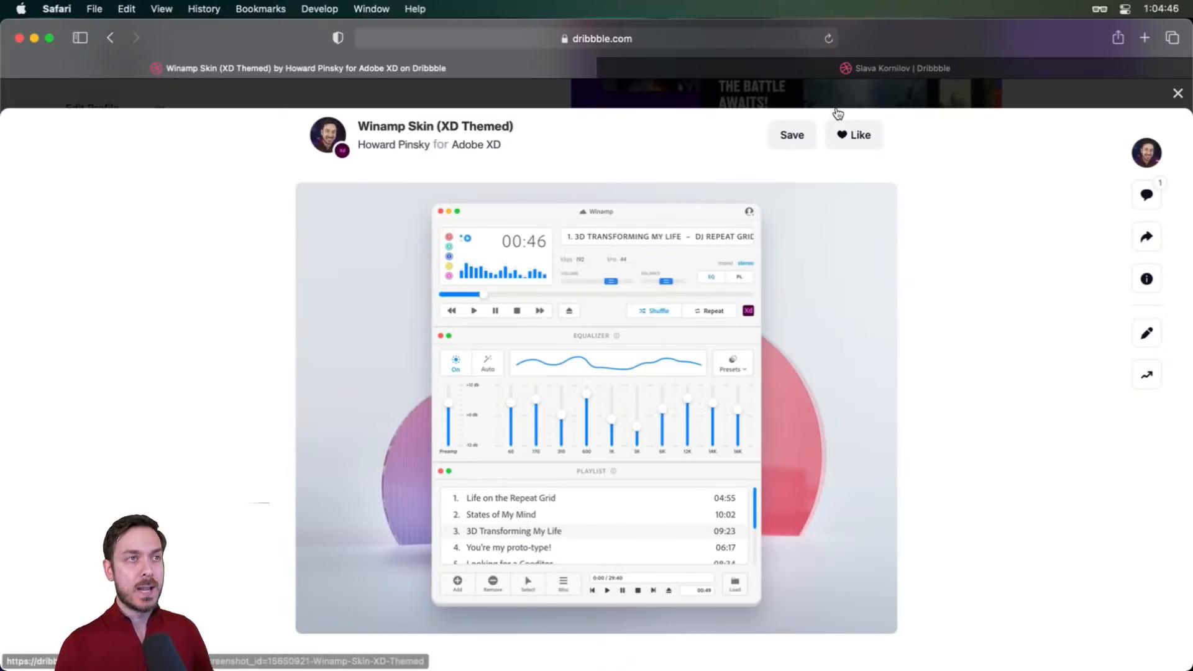
Browse the designer's YouTube channel videos in a new tab, close it, and return to XD
key(super+t)
text(youtube.)
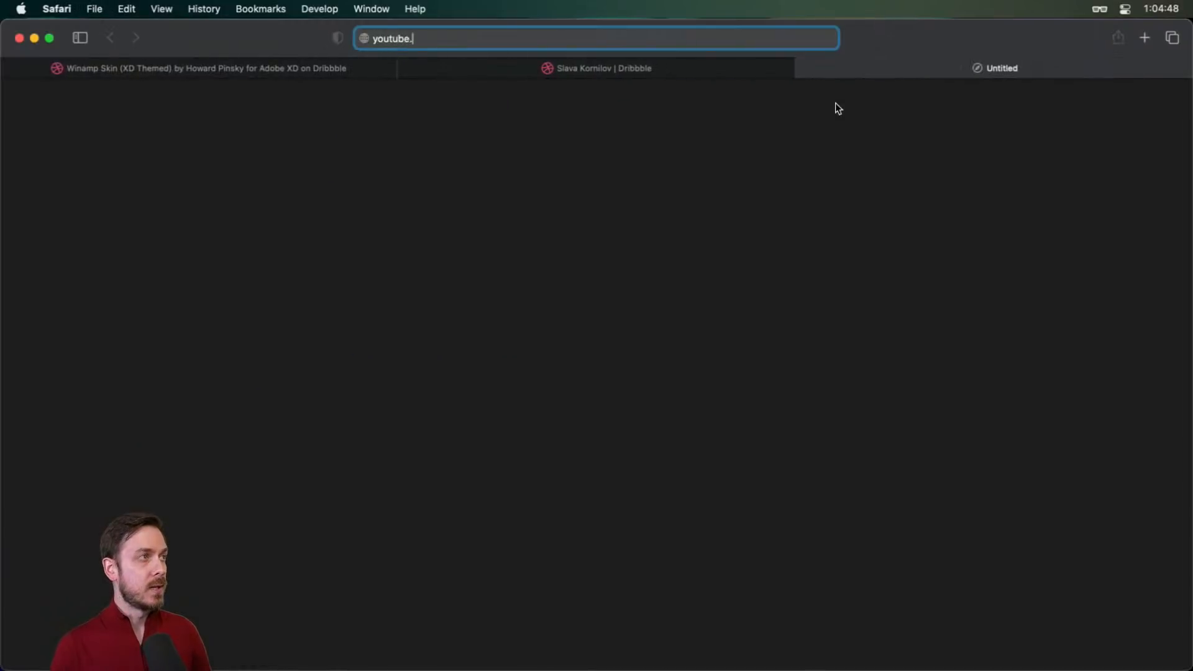
text(com/howardpinsky)
key(Return)
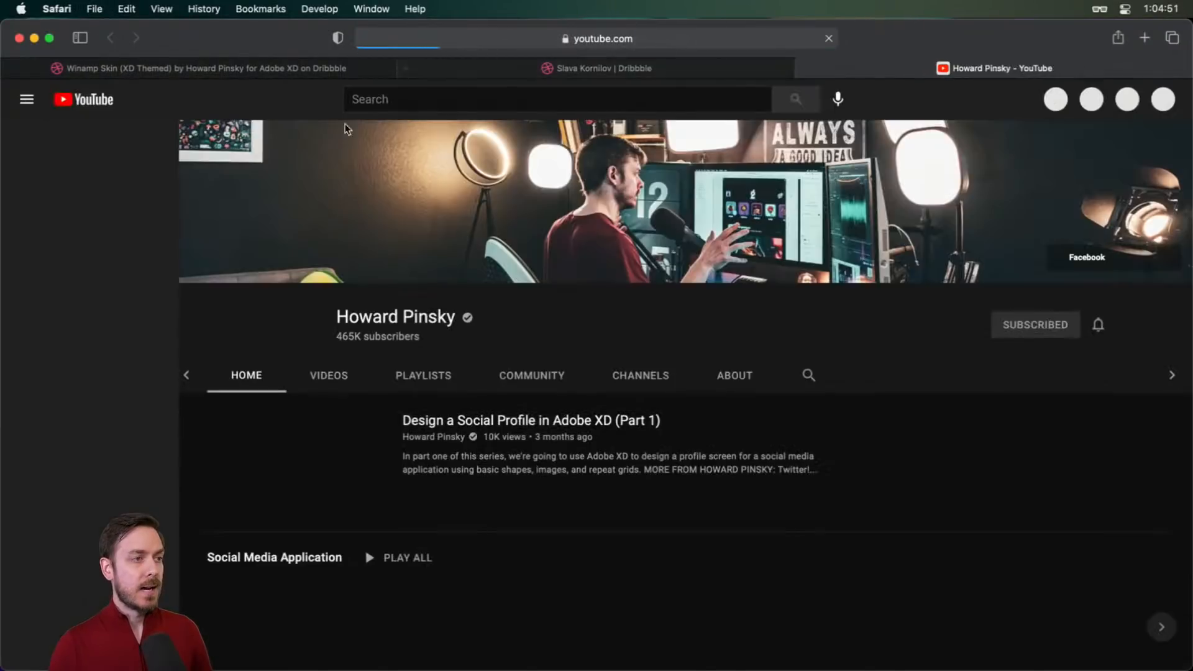
click(343, 380)
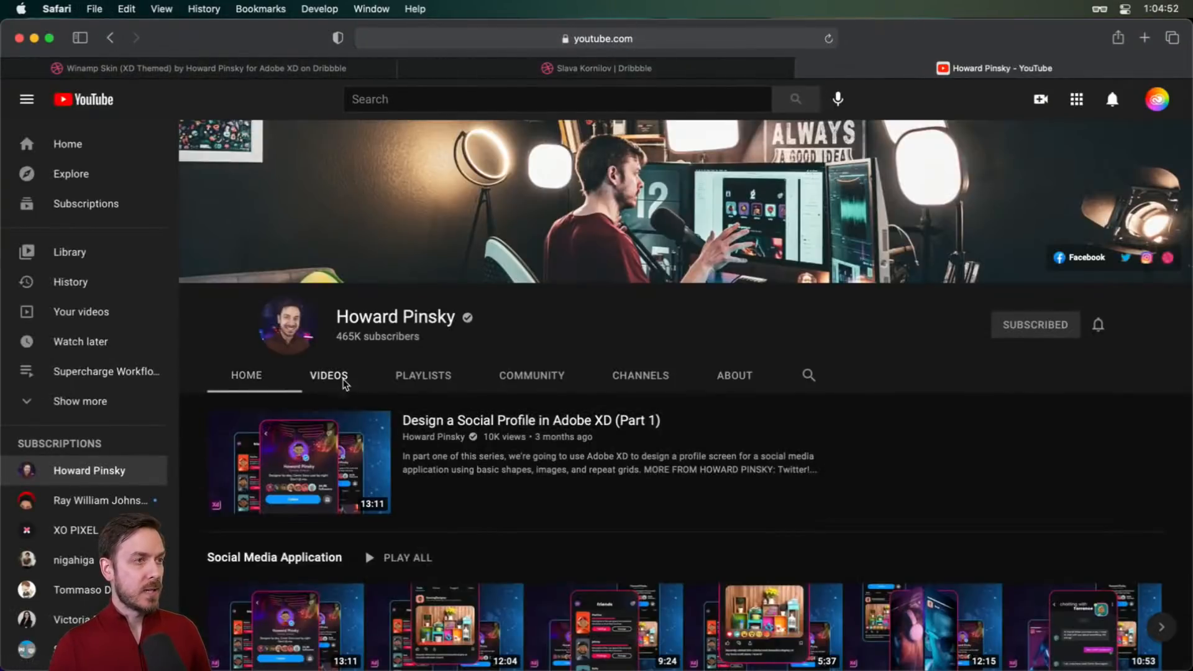
scroll(497, 385, down, 3)
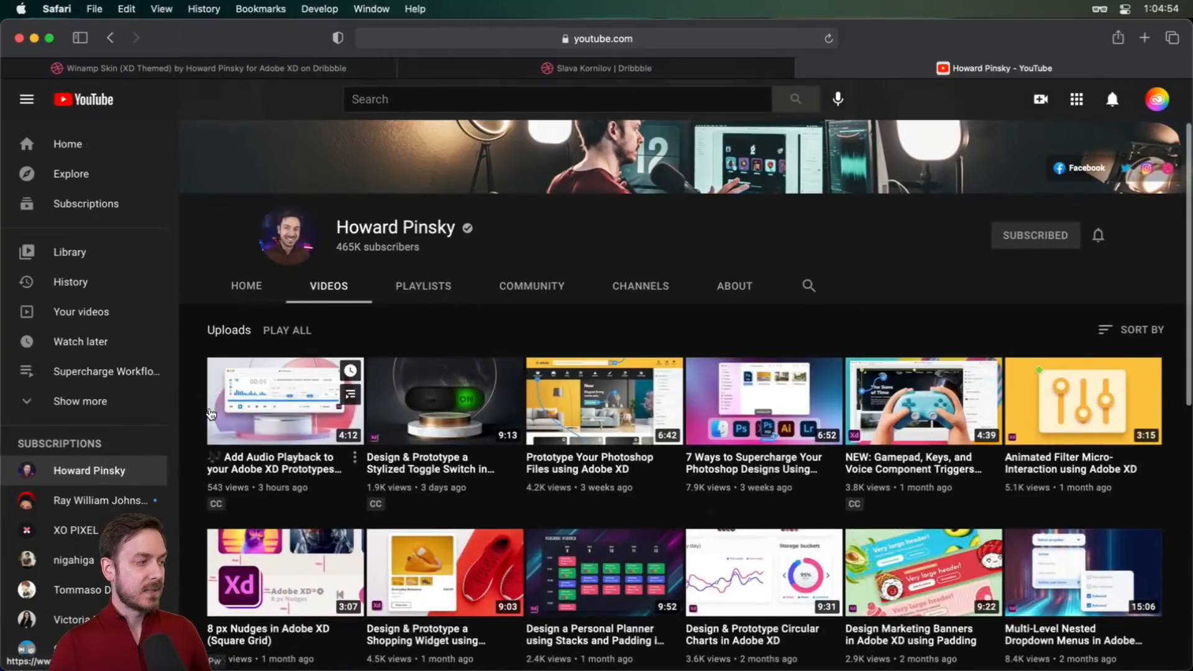
scroll(196, 430, down, 1)
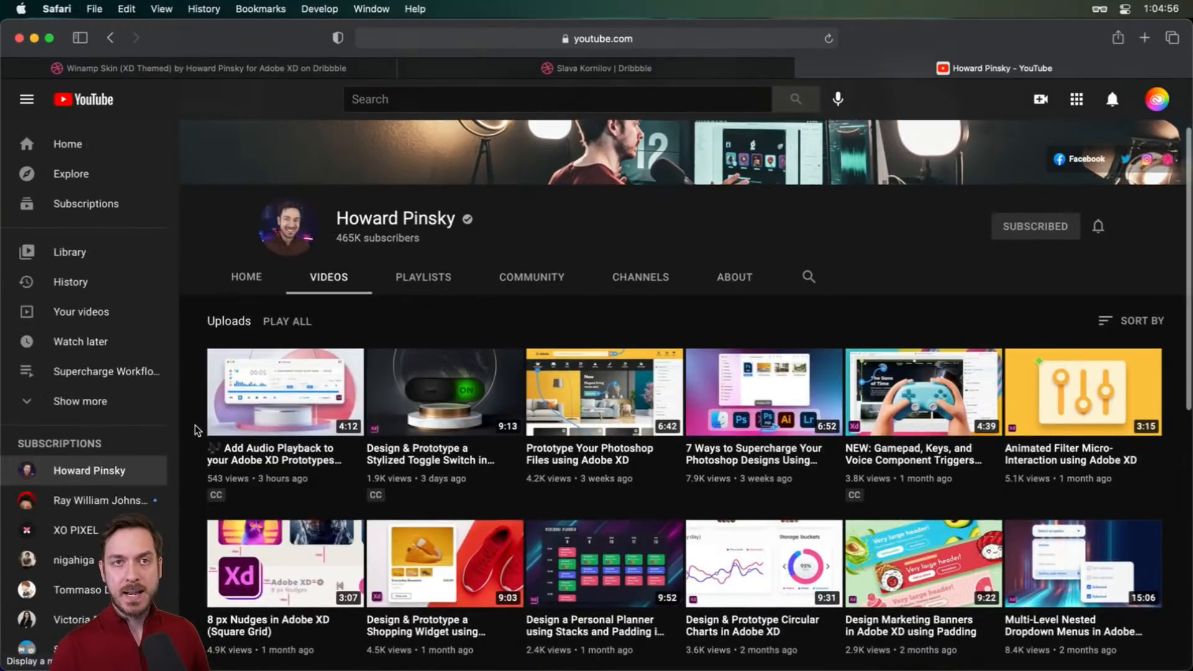
key(super+w)
key(super+1)
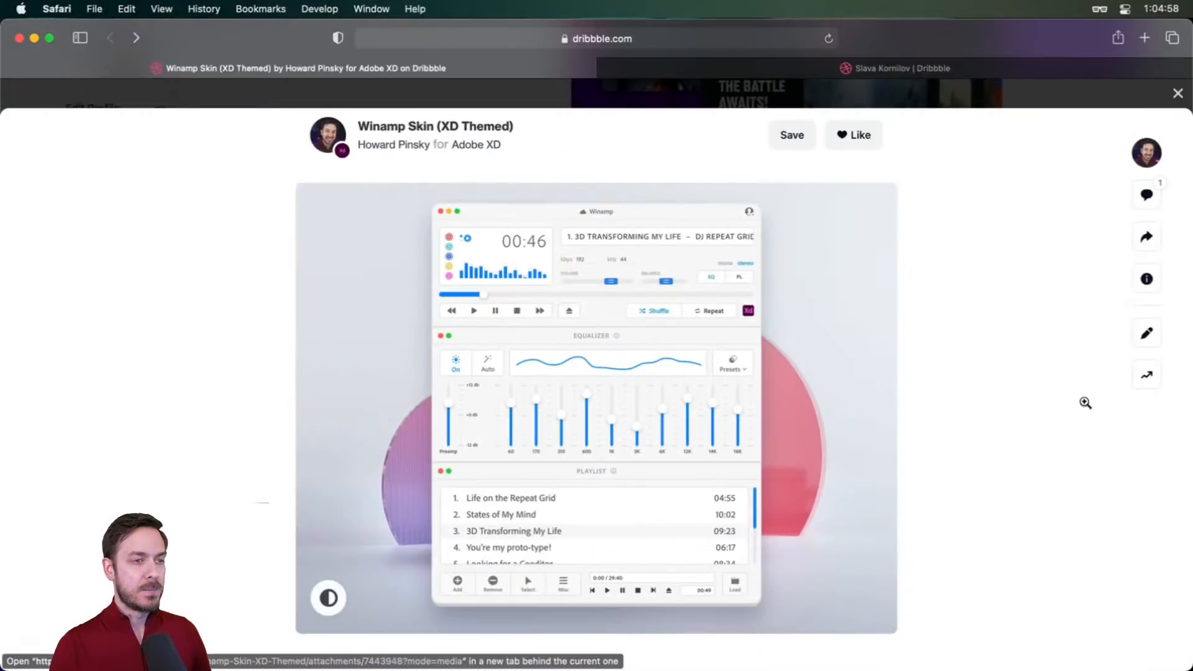
key(super+Tab)
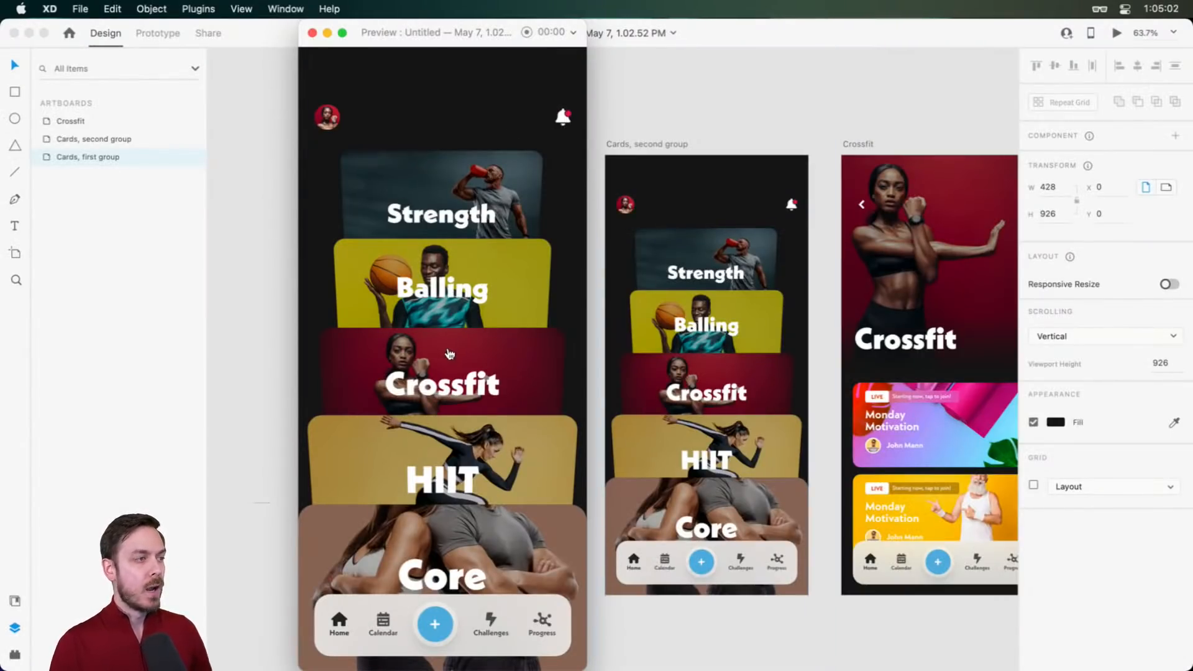
Move the preview aside, view the Crossfit card's detail screen, then close the preview
drag(454, 33, 665, 32)
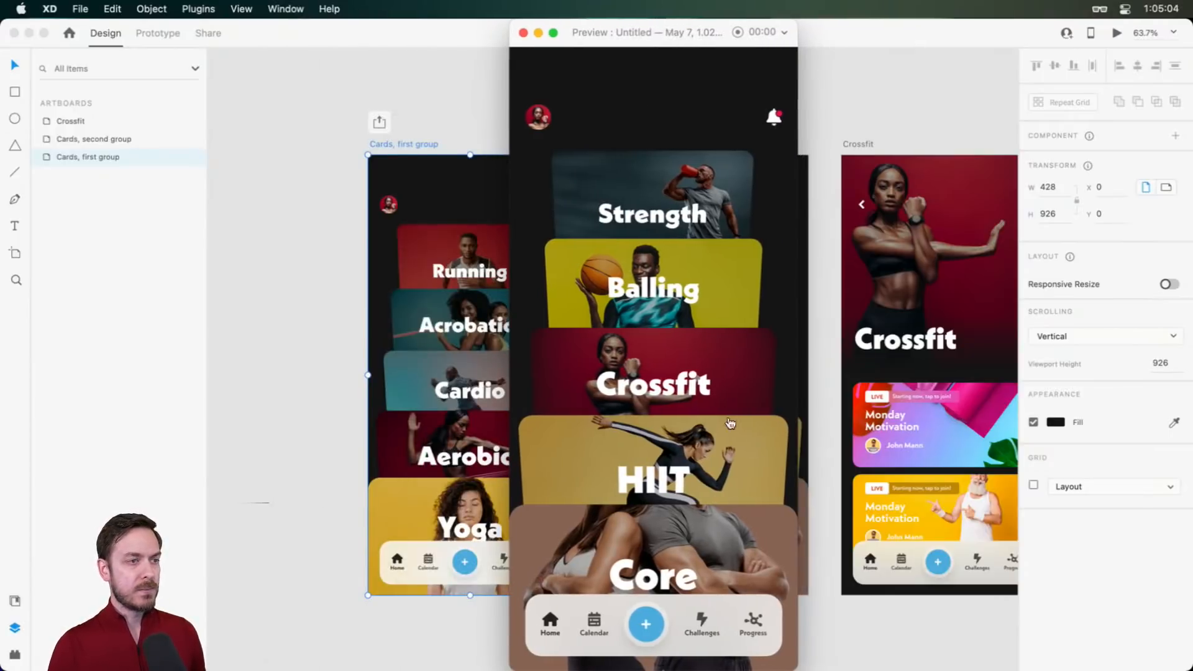
click(701, 381)
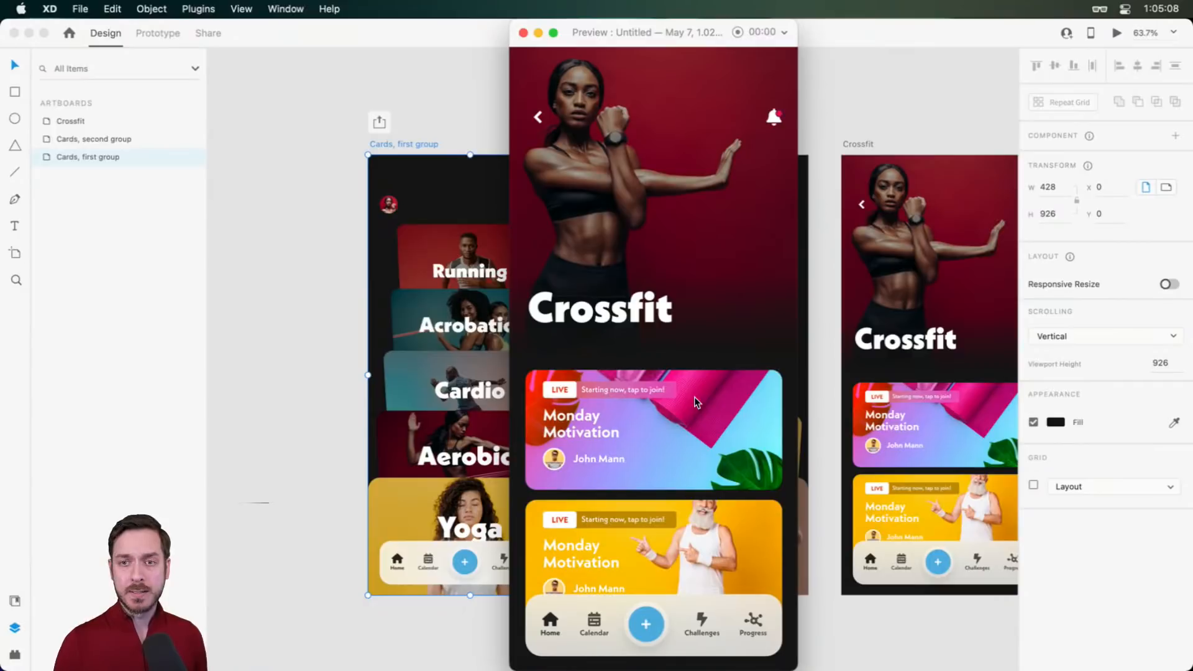
key(super+w)
scroll(734, 357, right, 5)
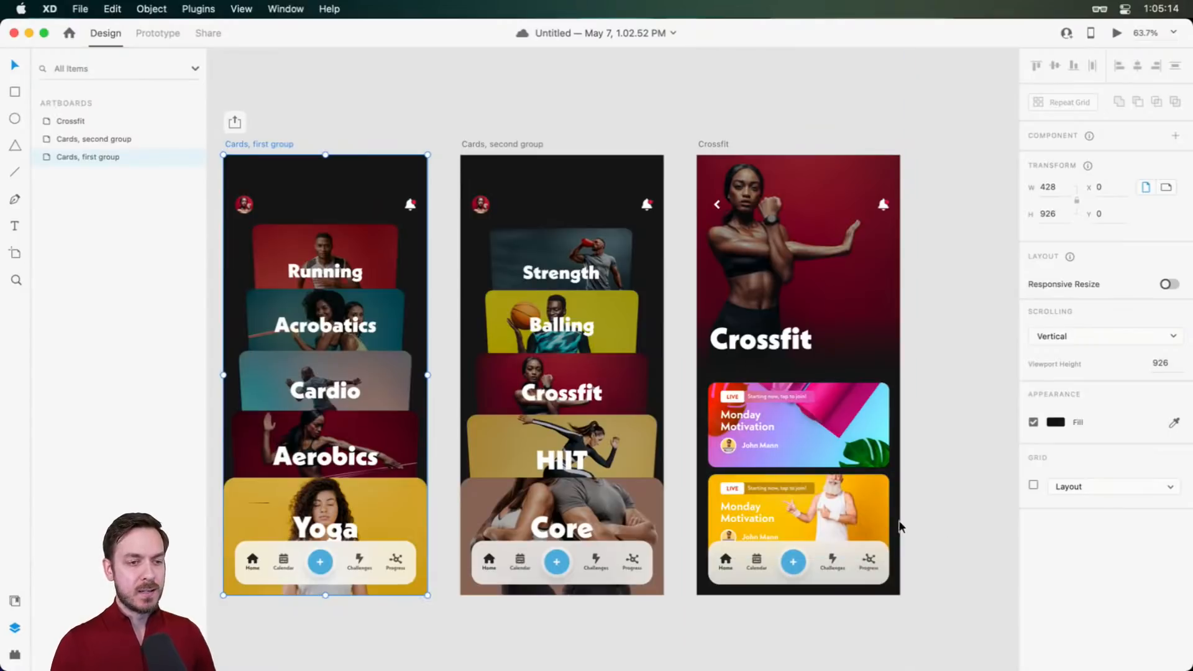
scroll(941, 519, up, 5)
Shift the view up on the Crossfit artboard and show the Document Assets panel
drag(930, 521, 926, 476)
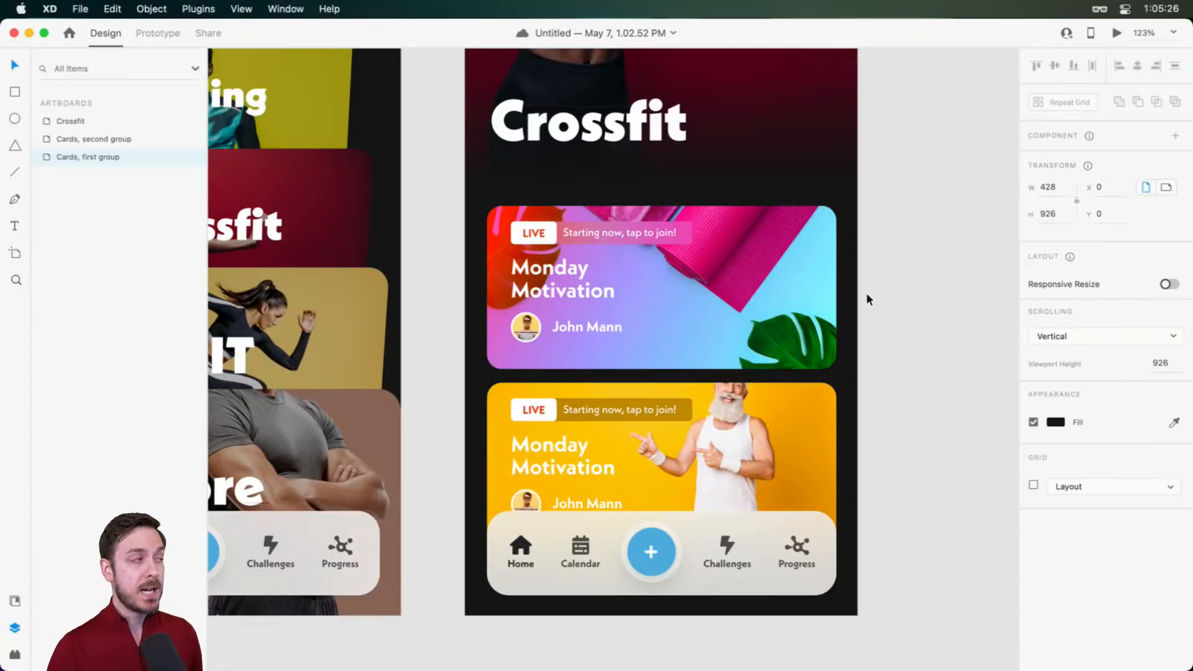
key(super+shift+y)
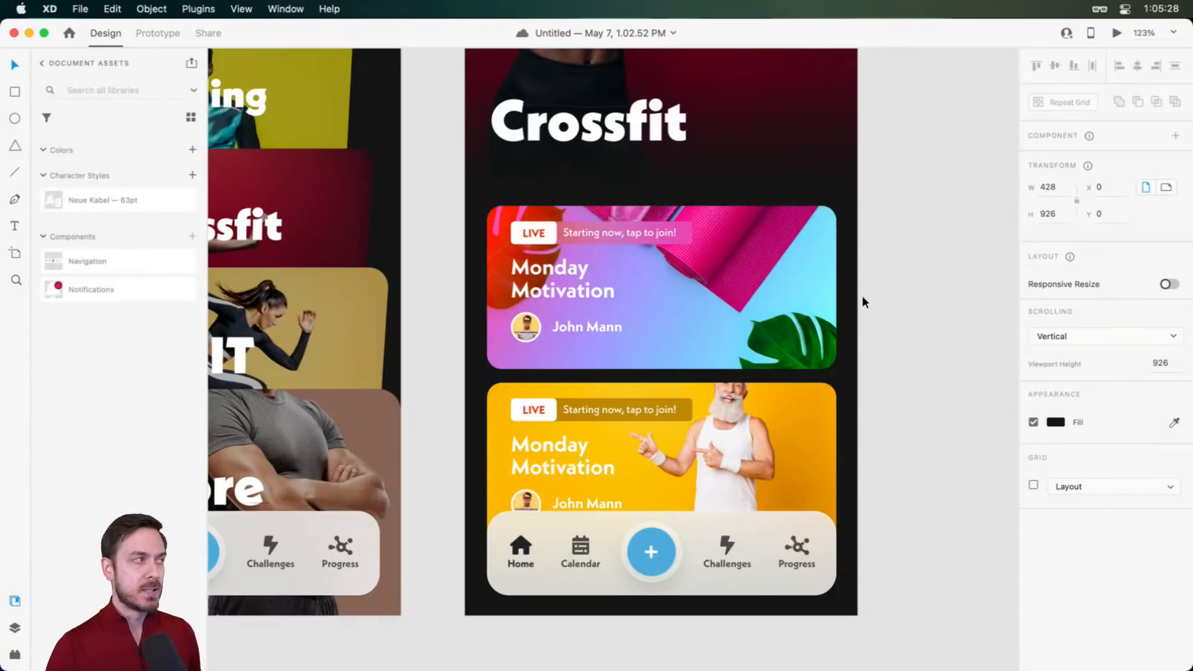
Browse the Presentation plugin's themes, back out to the plugin list, then show Layers
key(alt+super+p)
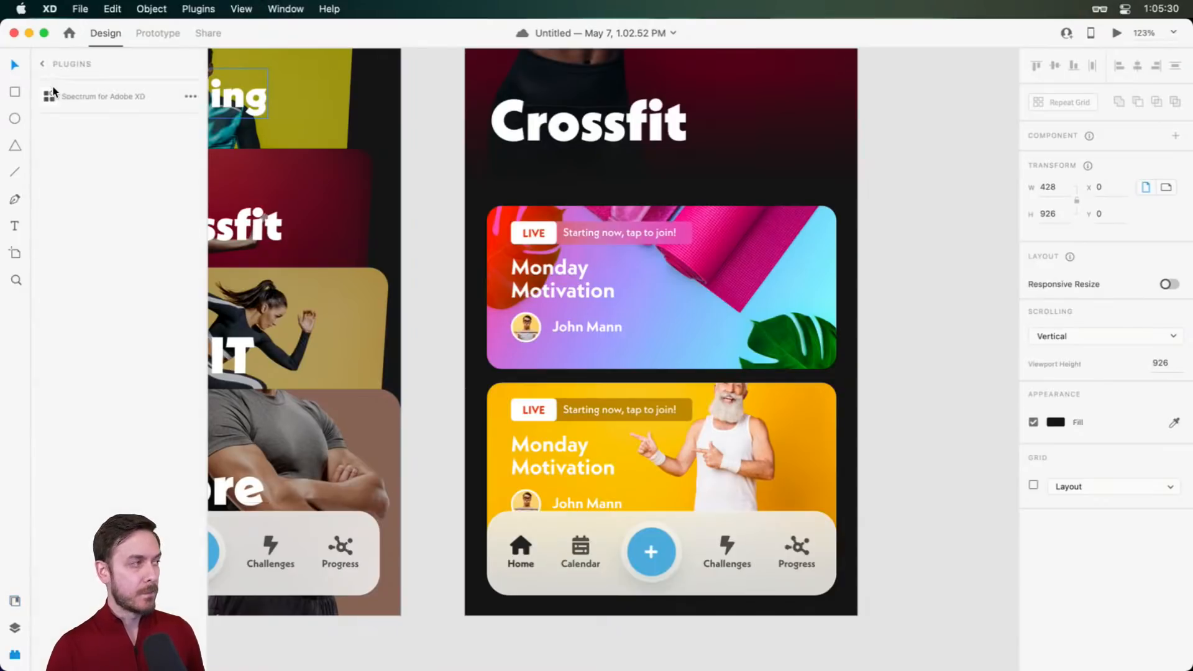
click(43, 63)
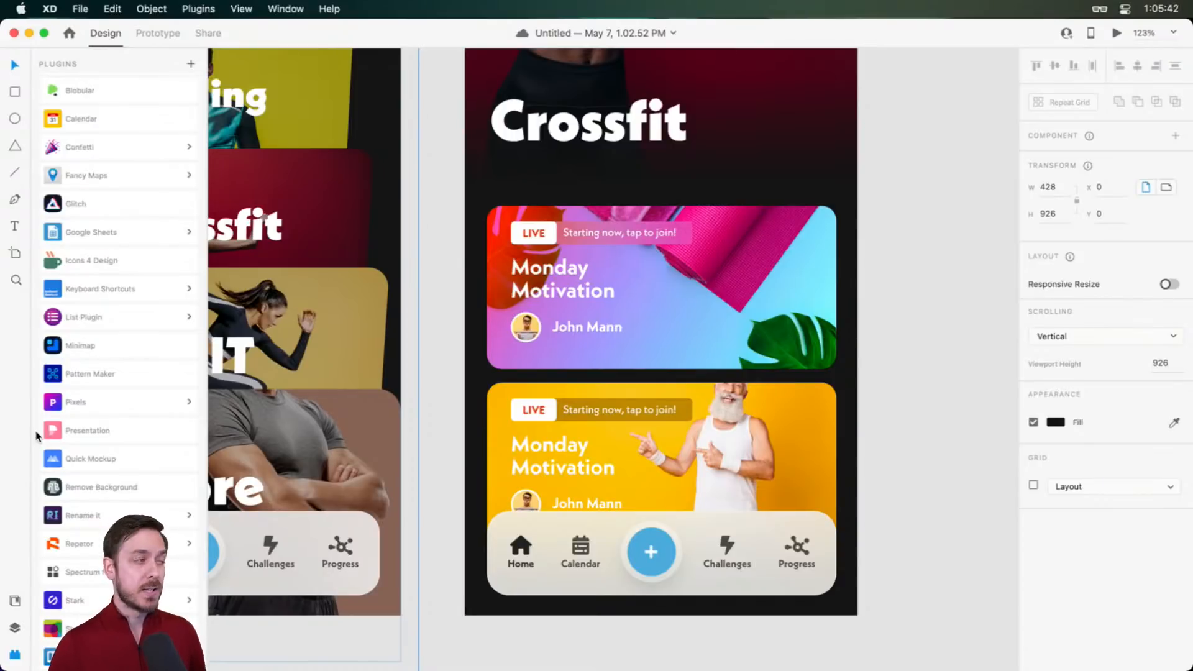
click(155, 435)
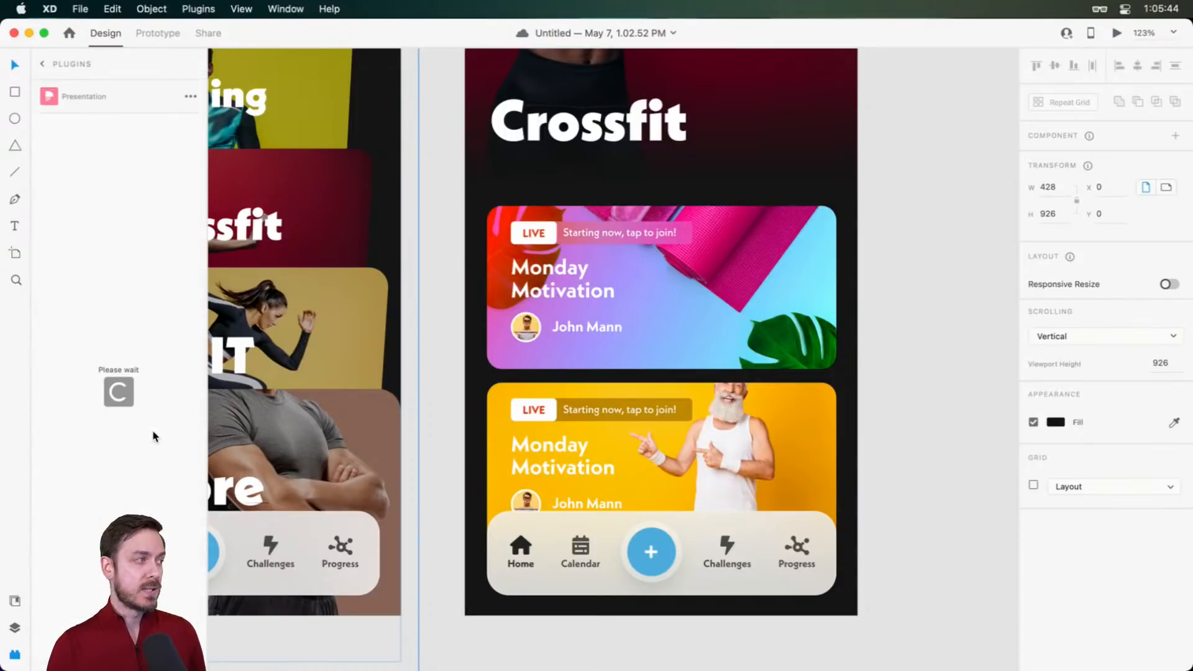
scroll(131, 335, down, 5)
scroll(130, 377, down, 4)
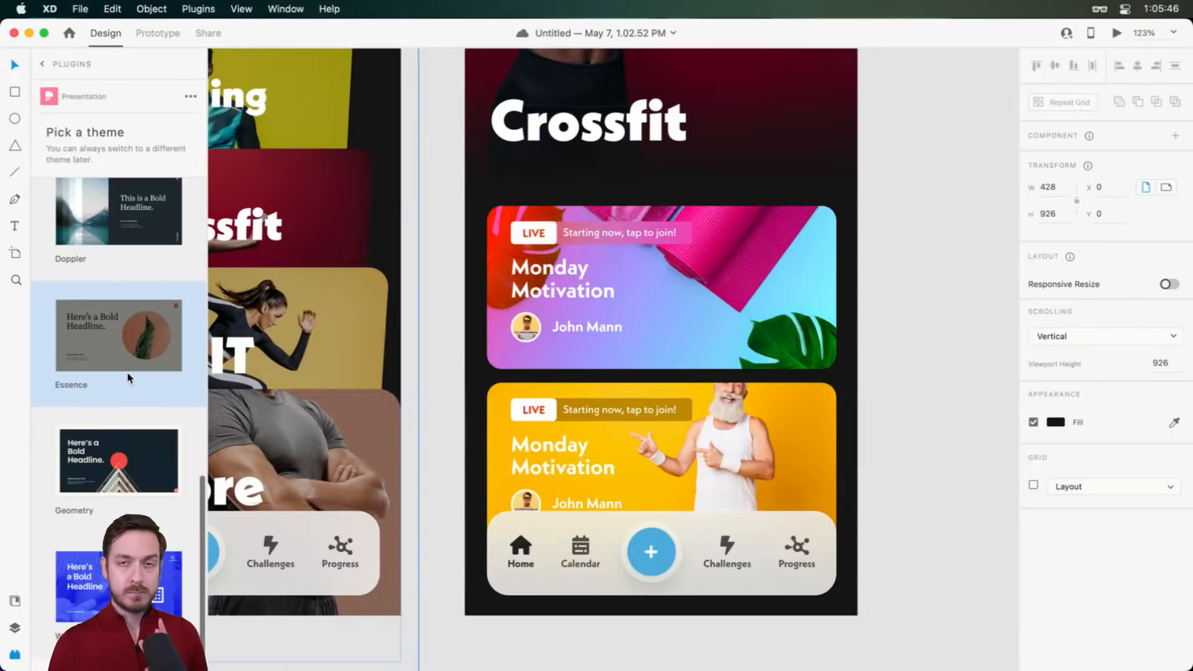
scroll(128, 377, up, 5)
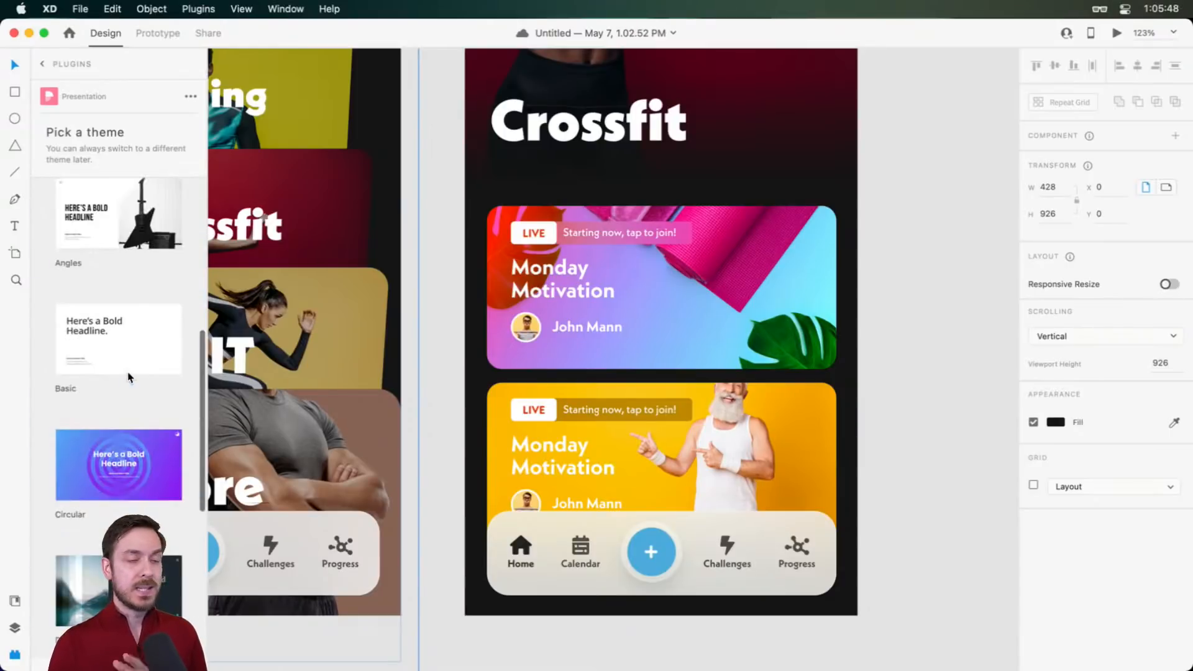
scroll(127, 374, up, 3)
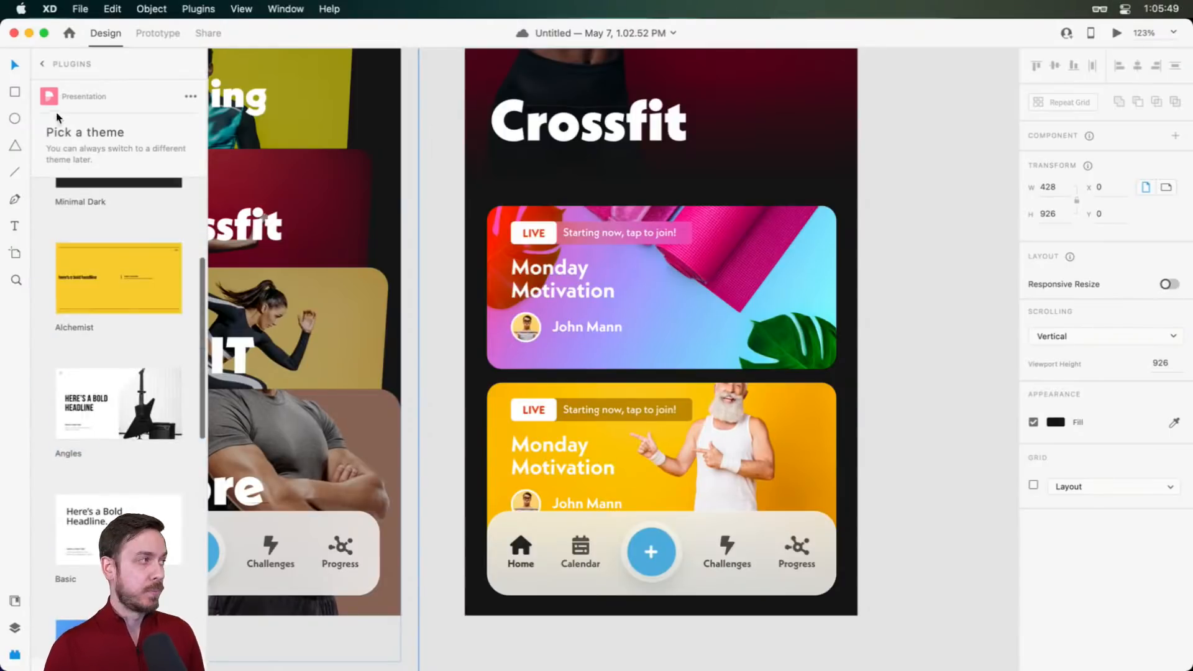
click(42, 66)
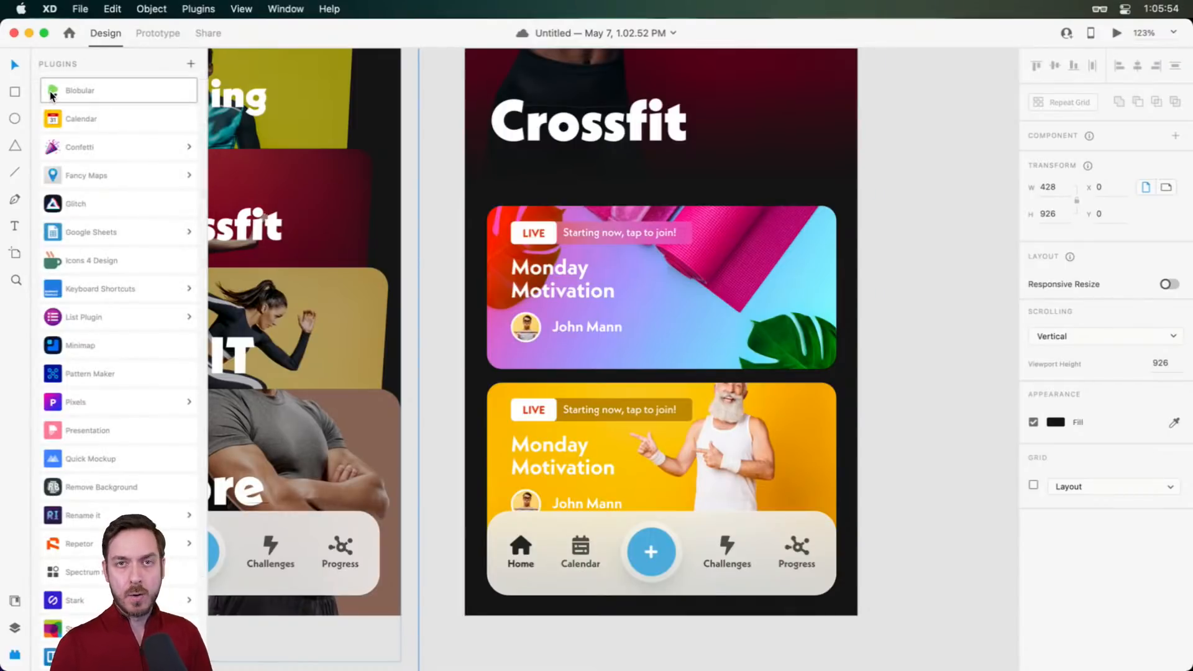
key(super+y)
Delete the yellow and pink Monday Motivation cards from the Crossfit artboard's Cards group
click(938, 216)
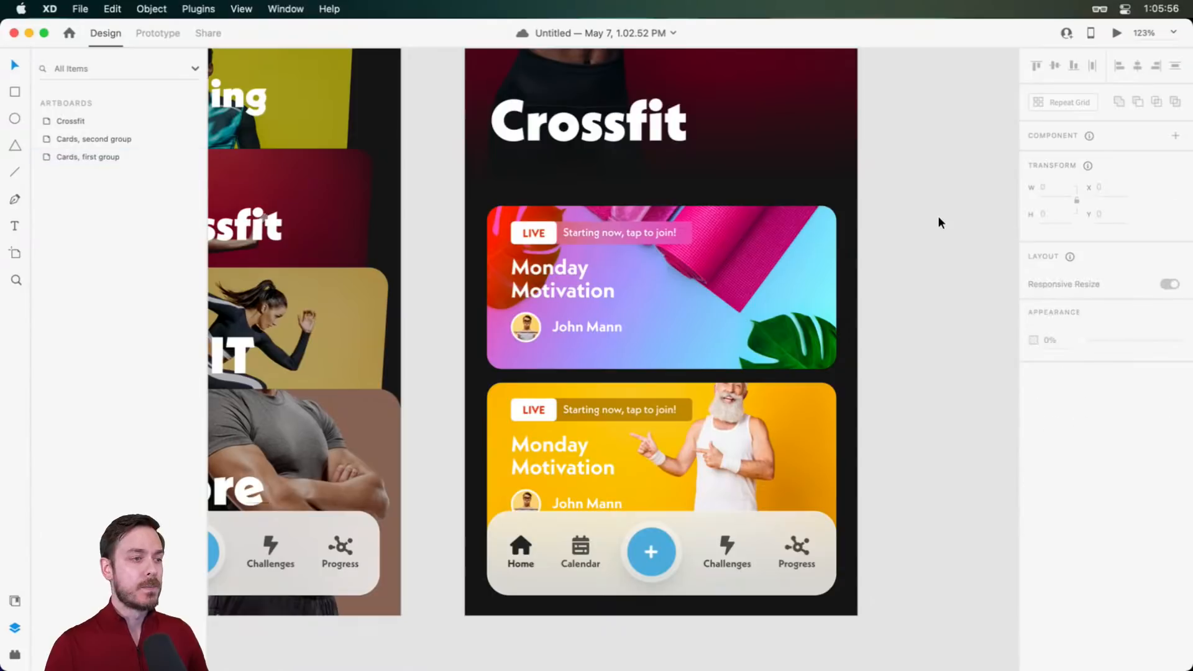
drag(930, 226, 936, 243)
double_click(697, 299)
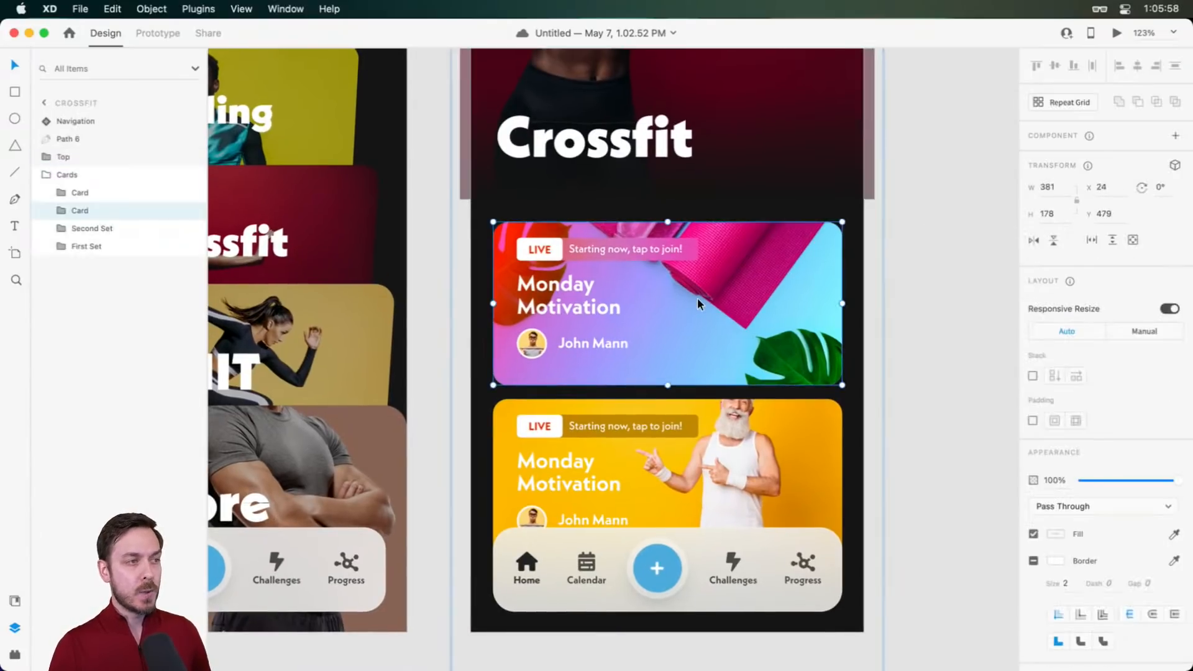
drag(606, 477, 593, 379)
key(Delete)
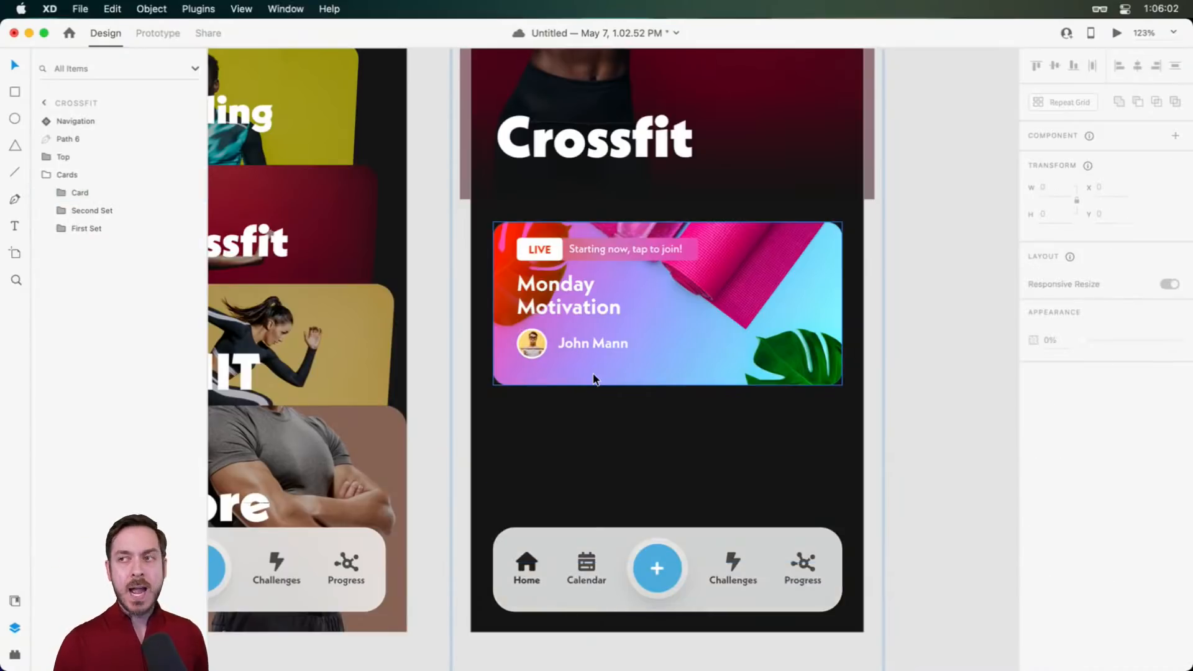
click(703, 266)
drag(611, 312, 550, 306)
key(super+z)
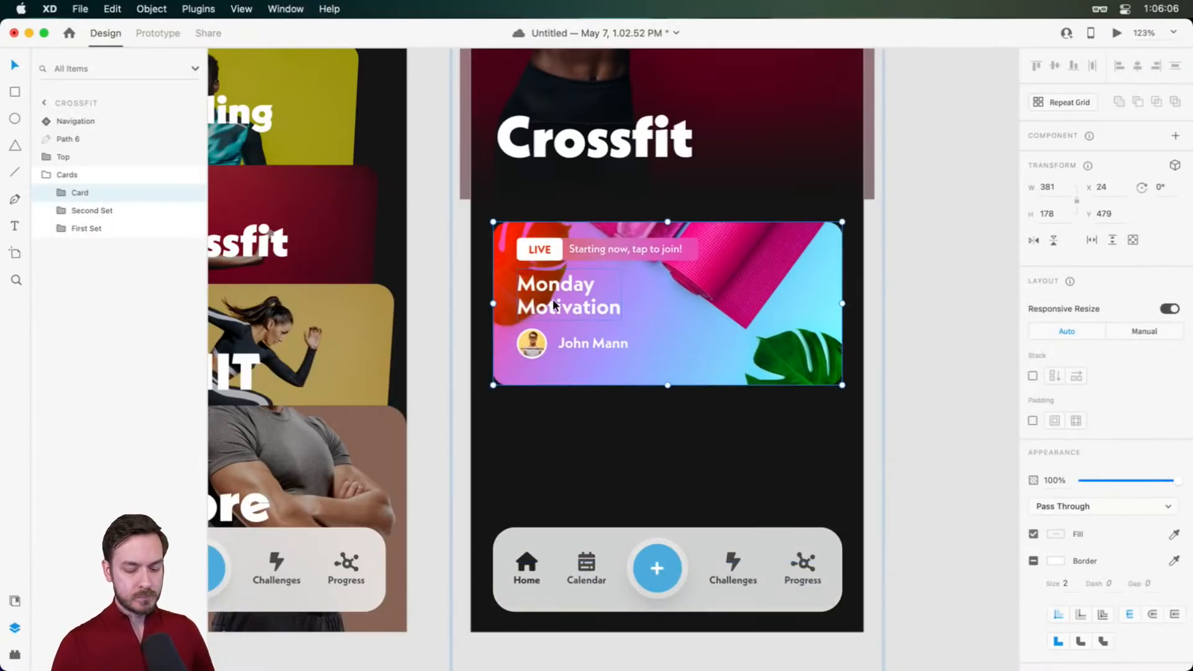
key(Delete)
Draw a white rectangle centred below the Crossfit title where the cards were
key(r)
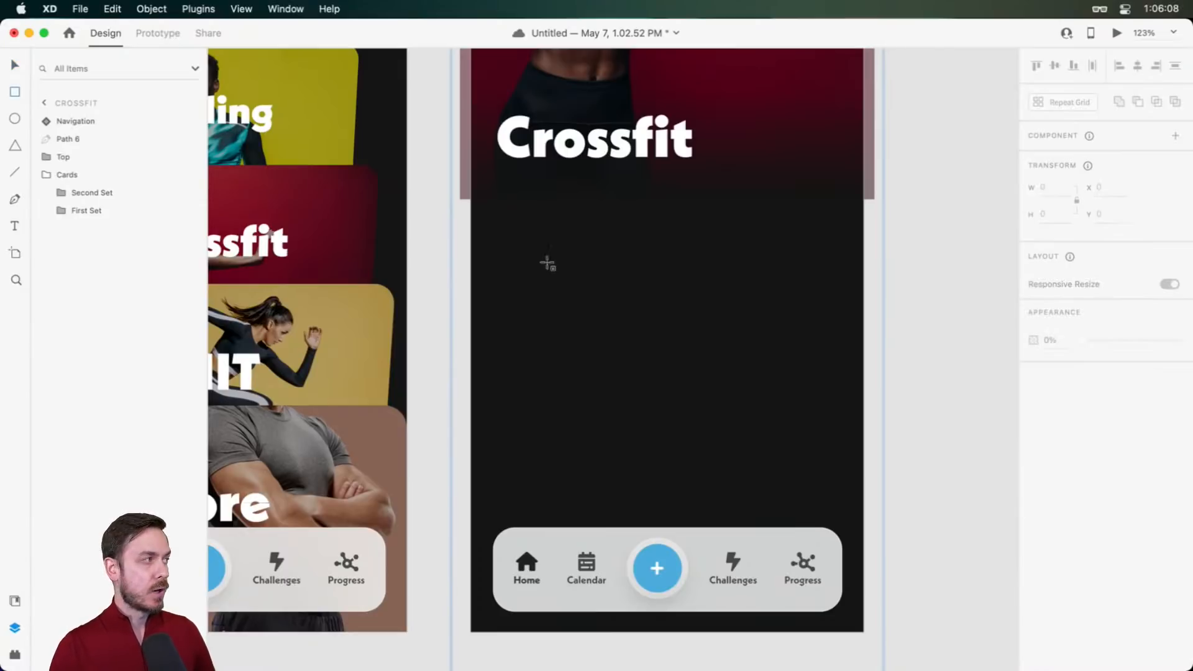
mouse_move(498, 230)
mouse_down()
mouse_move(627, 325)
mouse_move(775, 329)
mouse_move(845, 381)
mouse_up()
drag(750, 308, 745, 307)
drag(668, 382, 668, 386)
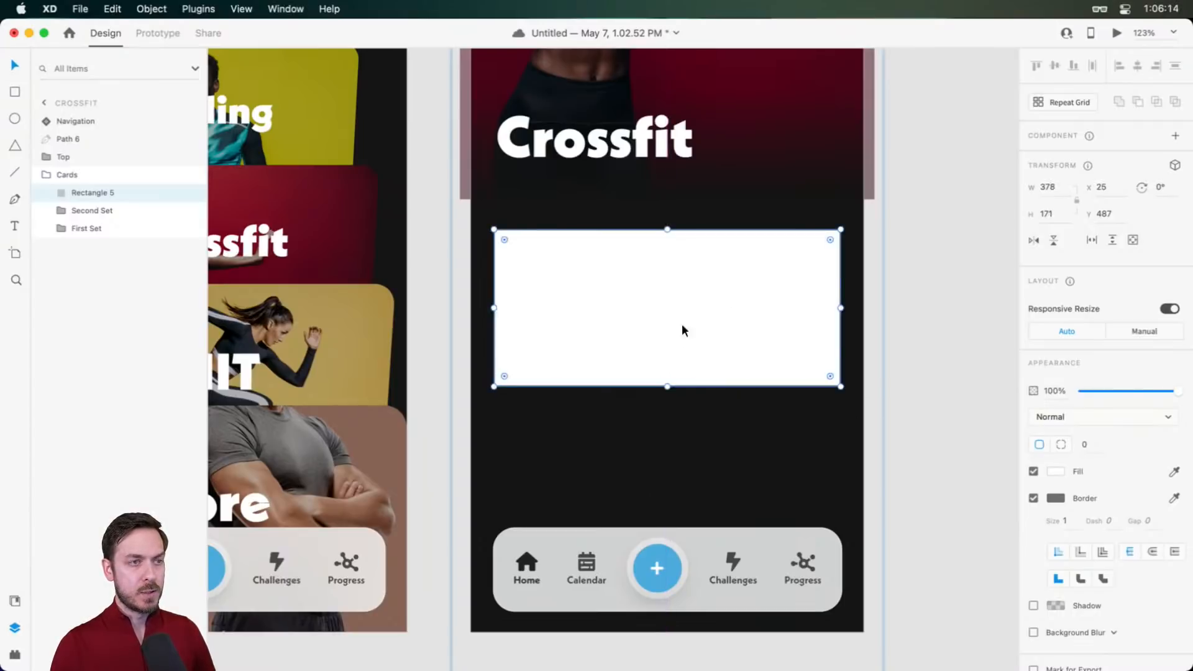
scroll(681, 289, up, 5)
drag(713, 267, 713, 255)
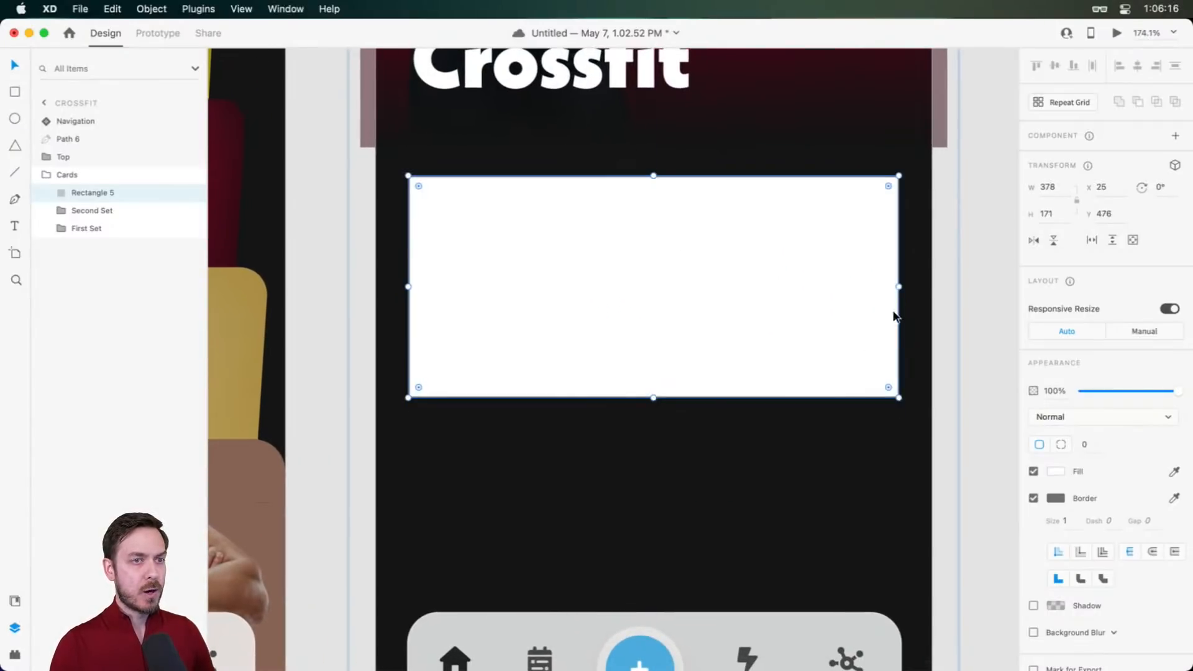
Resize the rectangle to 380×171, remove its border, and round its corners to 14
mouse_move(898, 290)
mouse_down()
mouse_move(910, 292)
mouse_move(893, 289)
mouse_up()
scroll(869, 418, down, 3)
scroll(869, 419, down, 2)
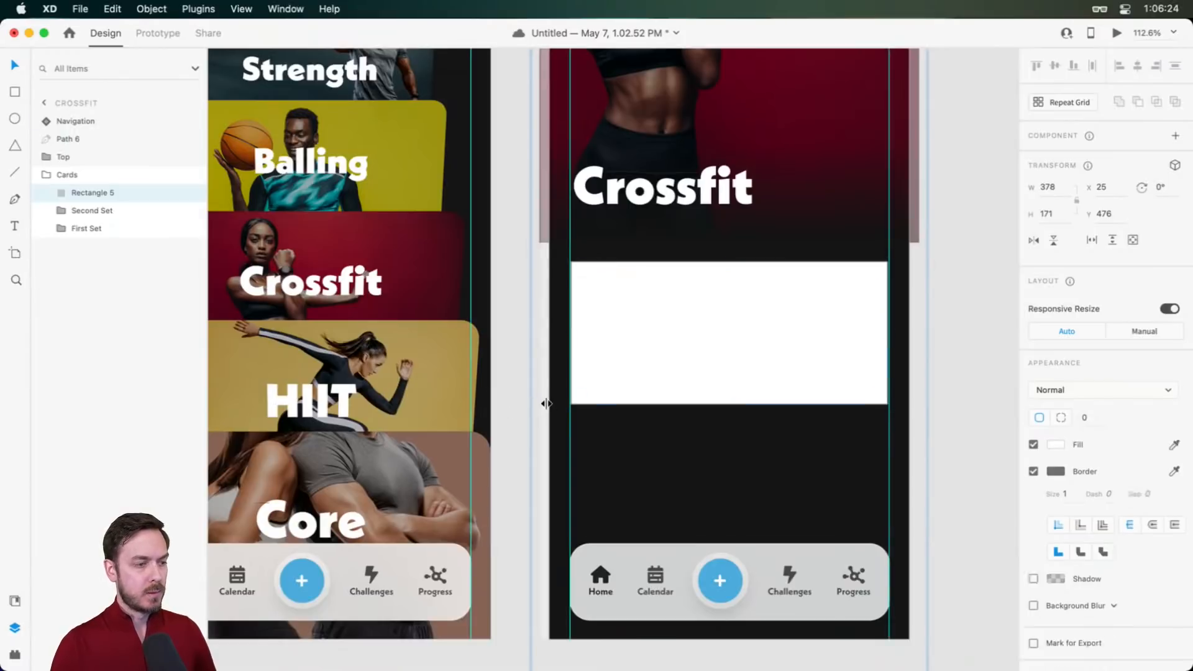
scroll(765, 336, up, 3)
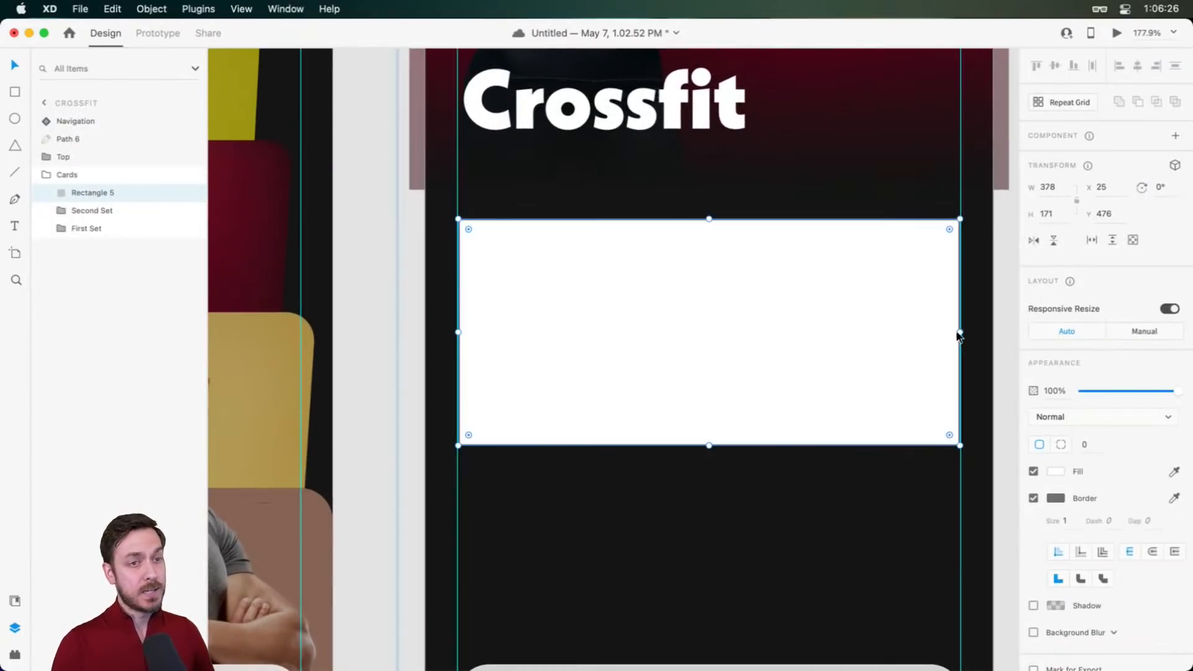
drag(957, 333, 959, 335)
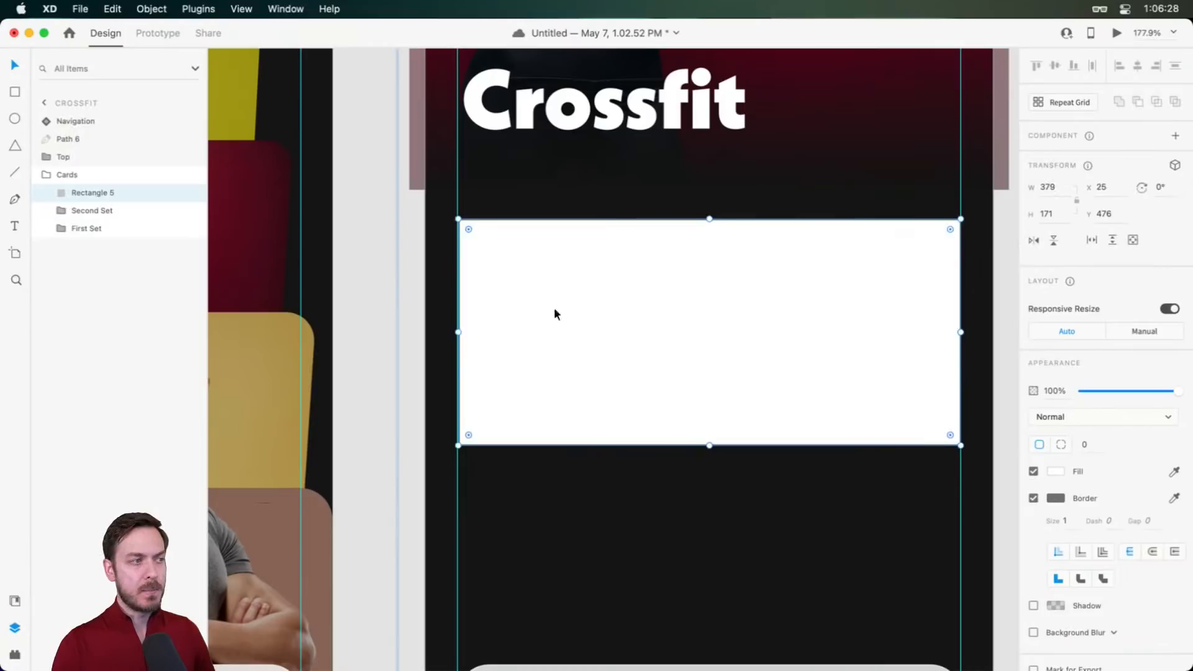
drag(459, 332, 457, 332)
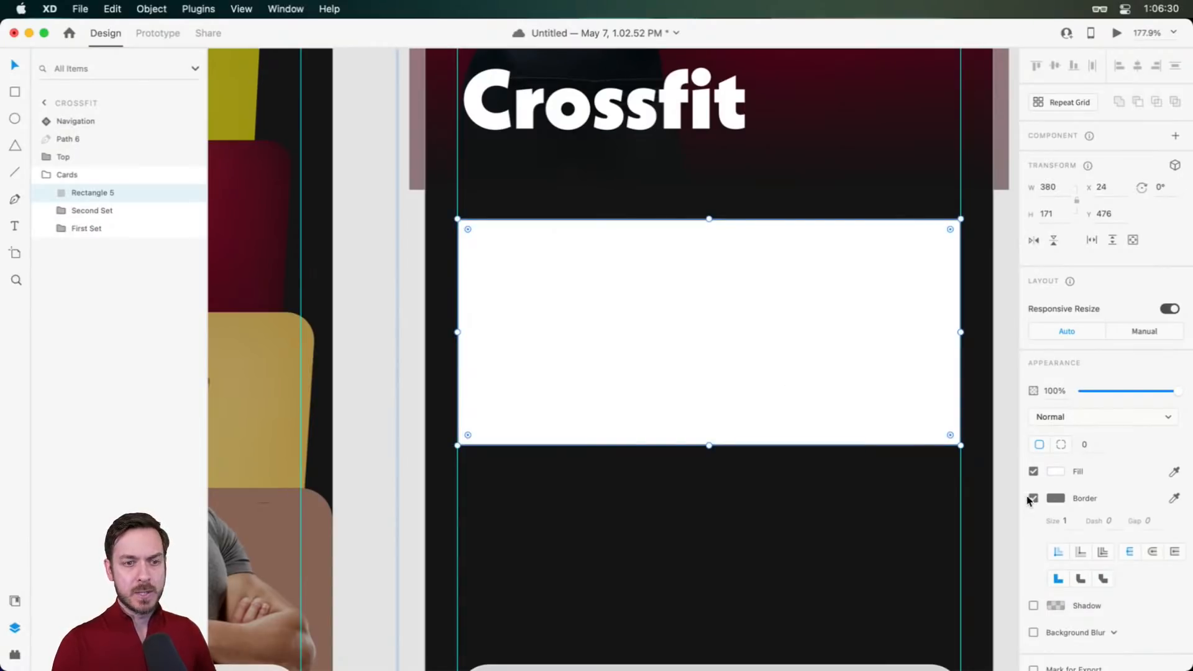
click(1033, 497)
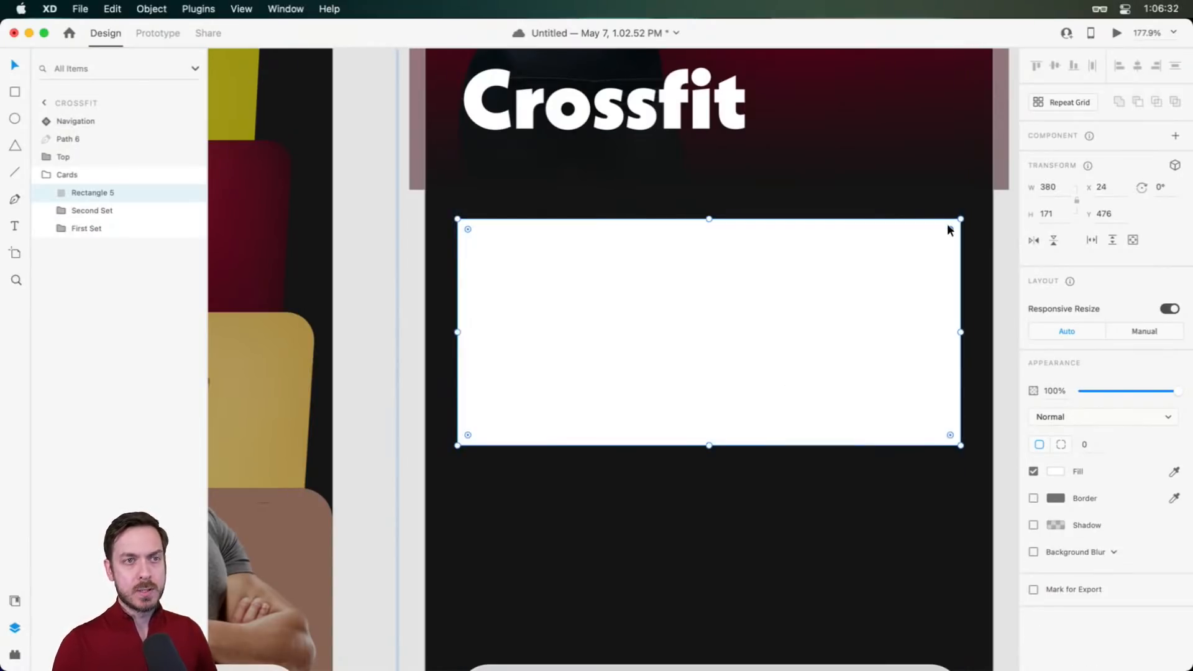
drag(947, 224, 942, 232)
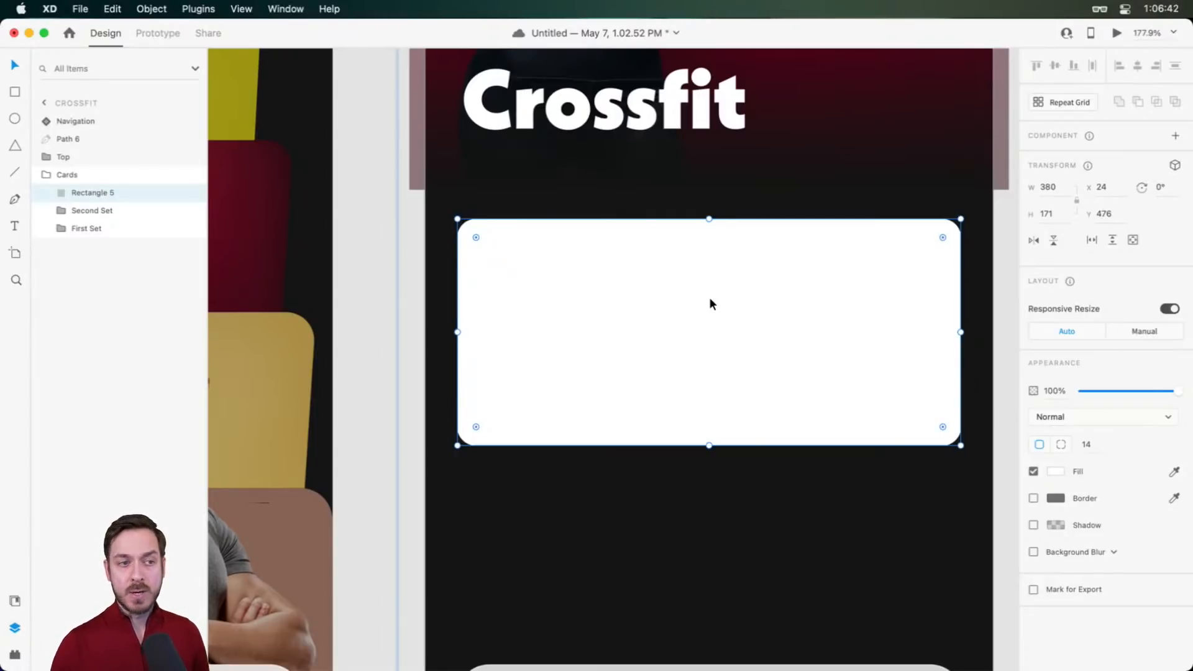
Make the card 188 tall and drop AdobeStock_204547053.jpeg from the Fitness folder into it
drag(709, 446, 709, 465)
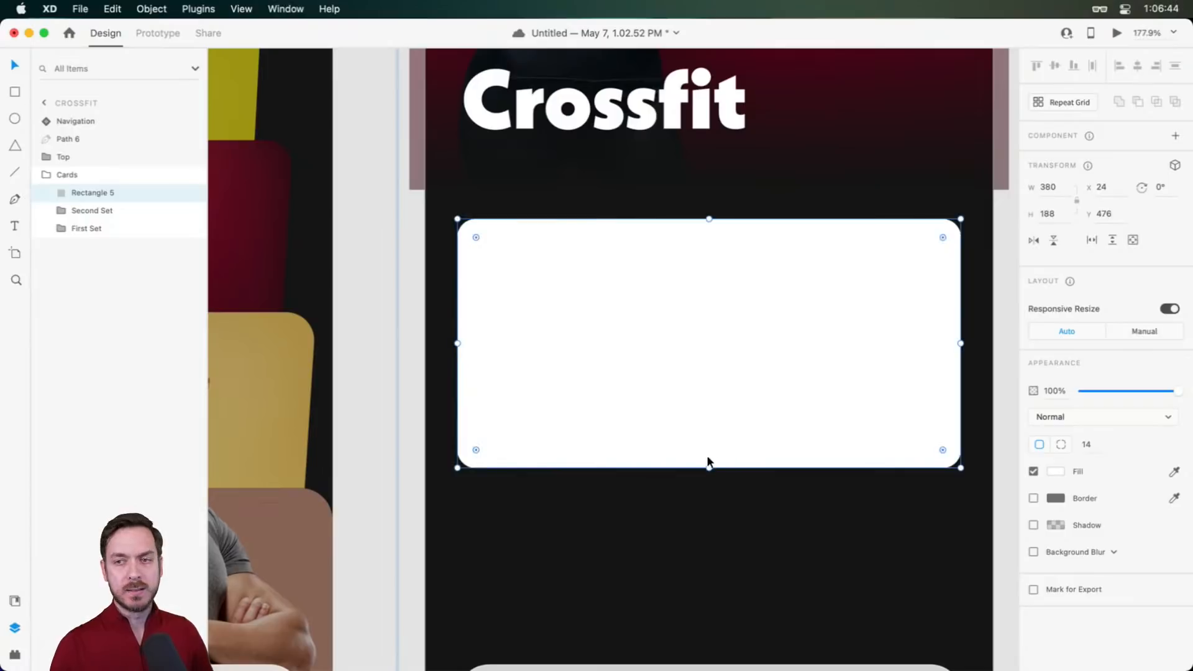
key(super+Tab)
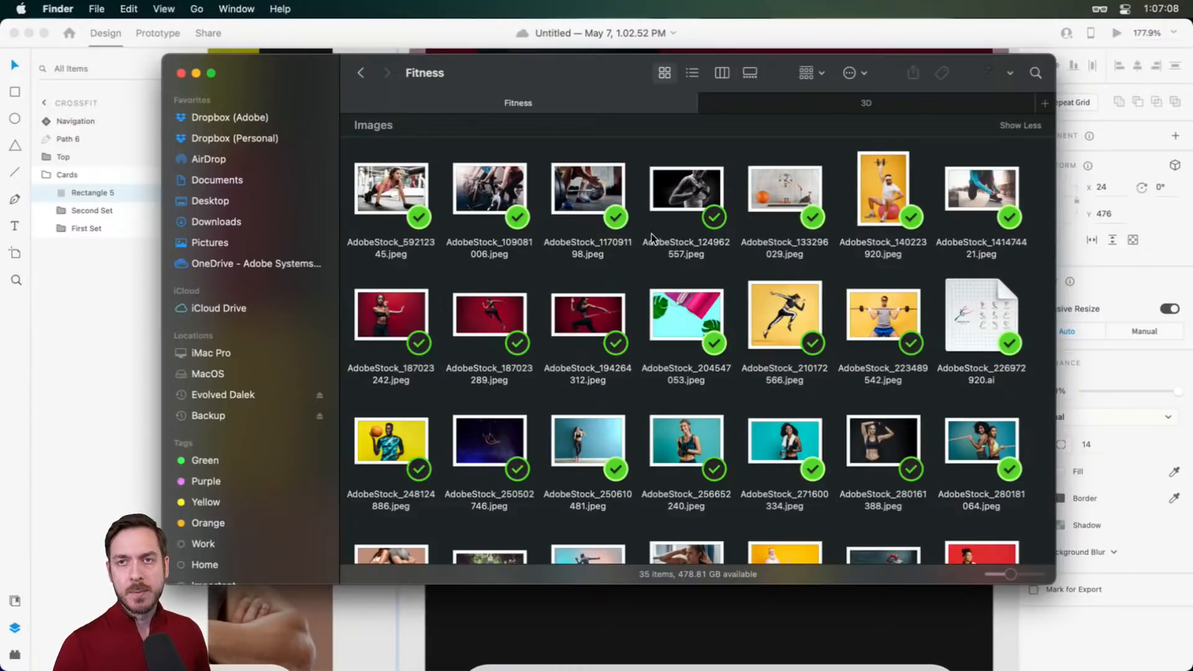
click(693, 299)
drag(687, 311, 804, 363)
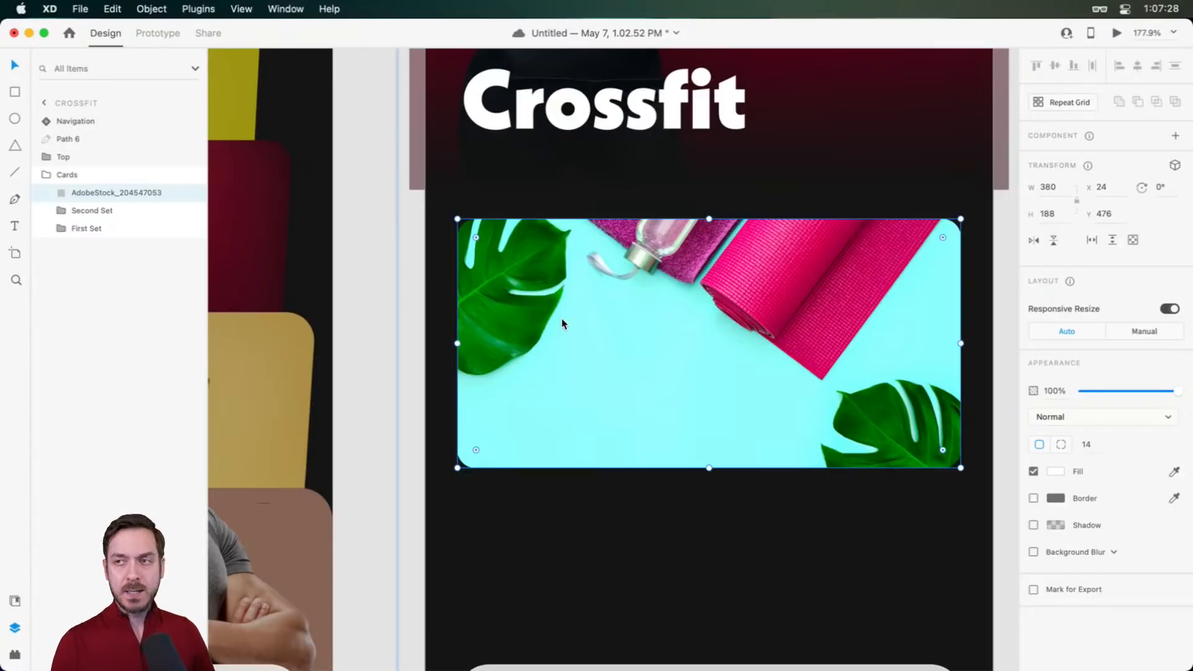
Add a two-line "Monday Motivation" text box on the photo card
key(t)
click(558, 359)
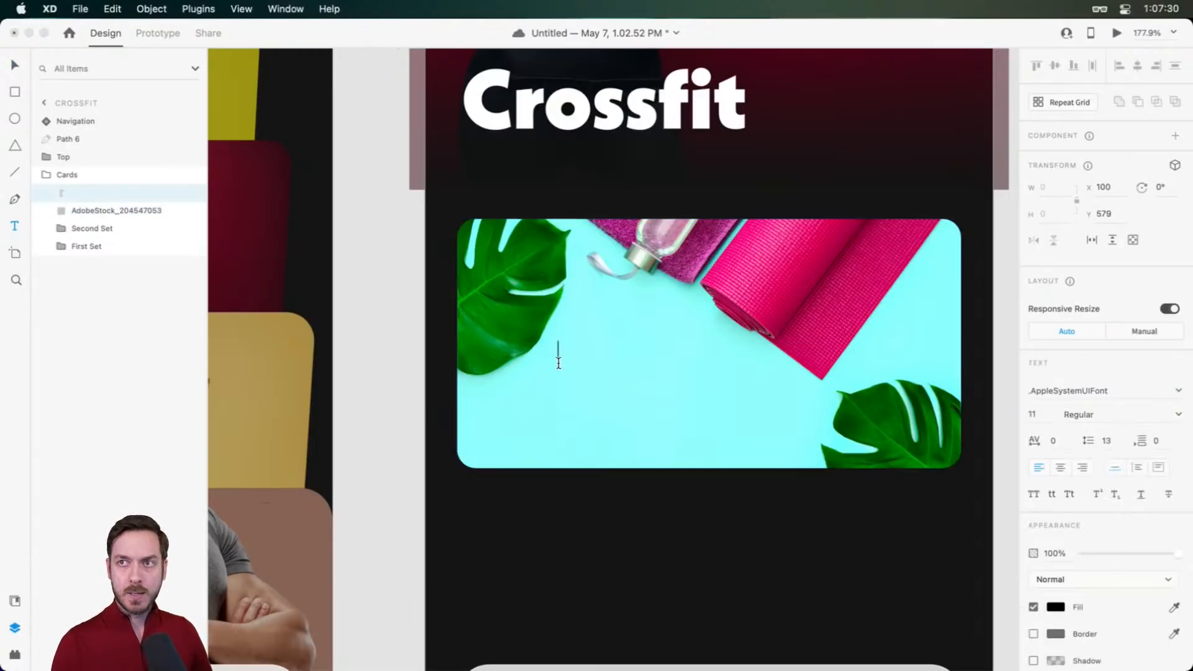
text(Monday)
key(Return)
text(M)
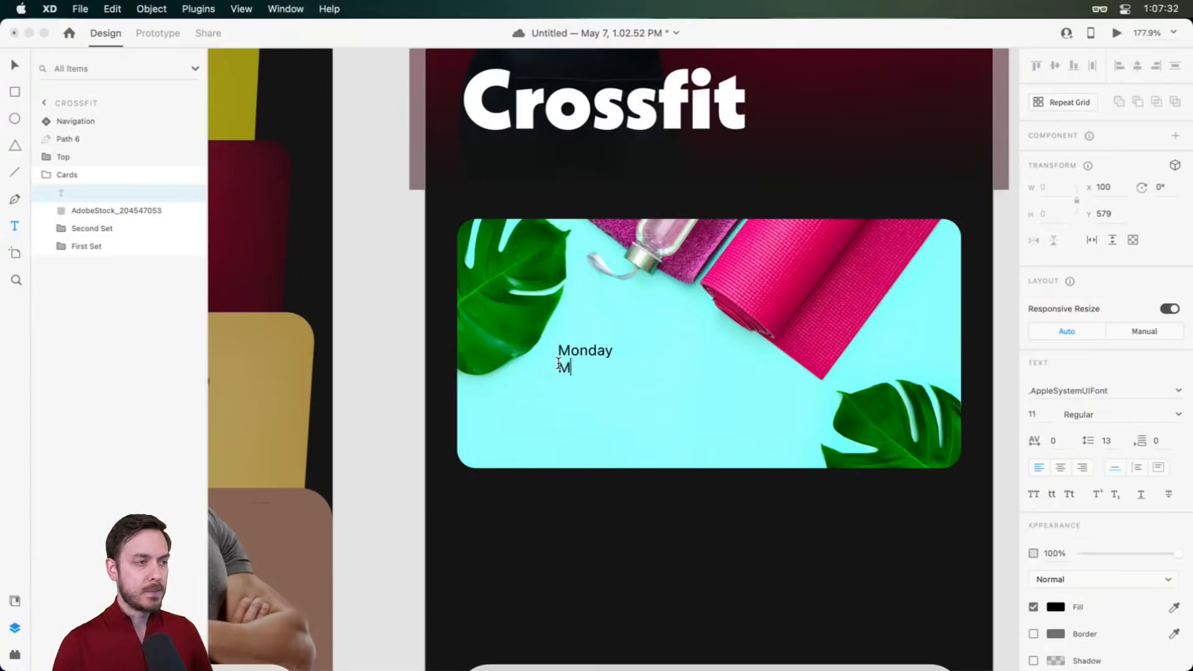
text(otivation)
key(Escape)
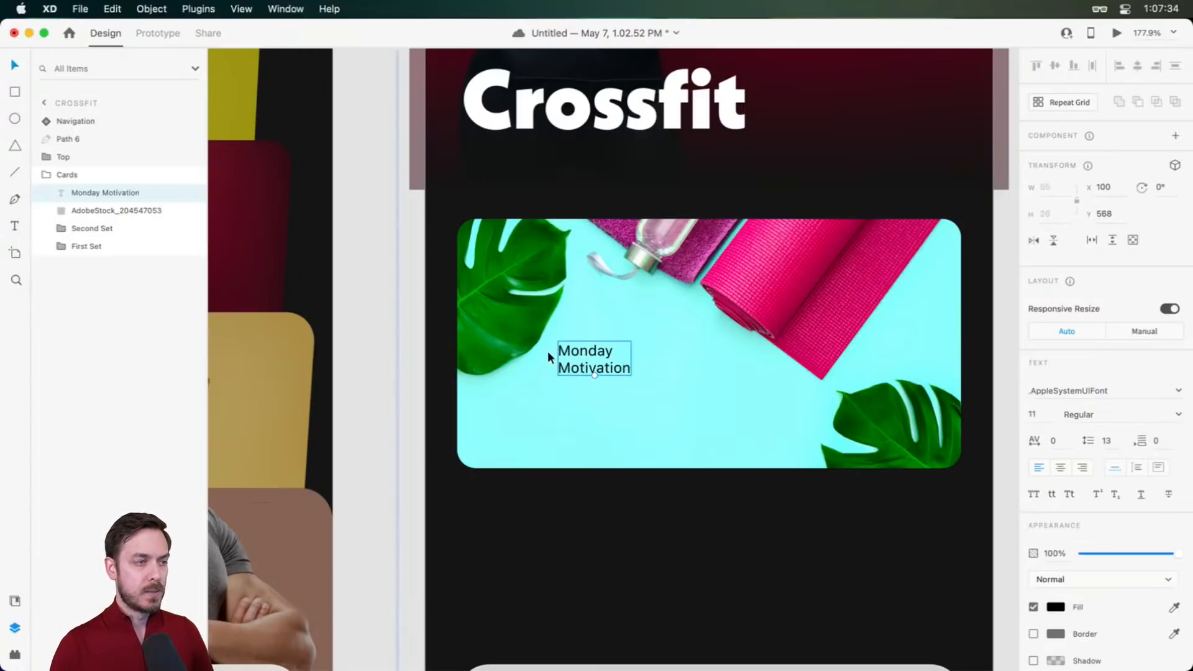
Set the text to Mostra Nuova, size 21, Heavy weight, and move it up and right
click(1146, 392)
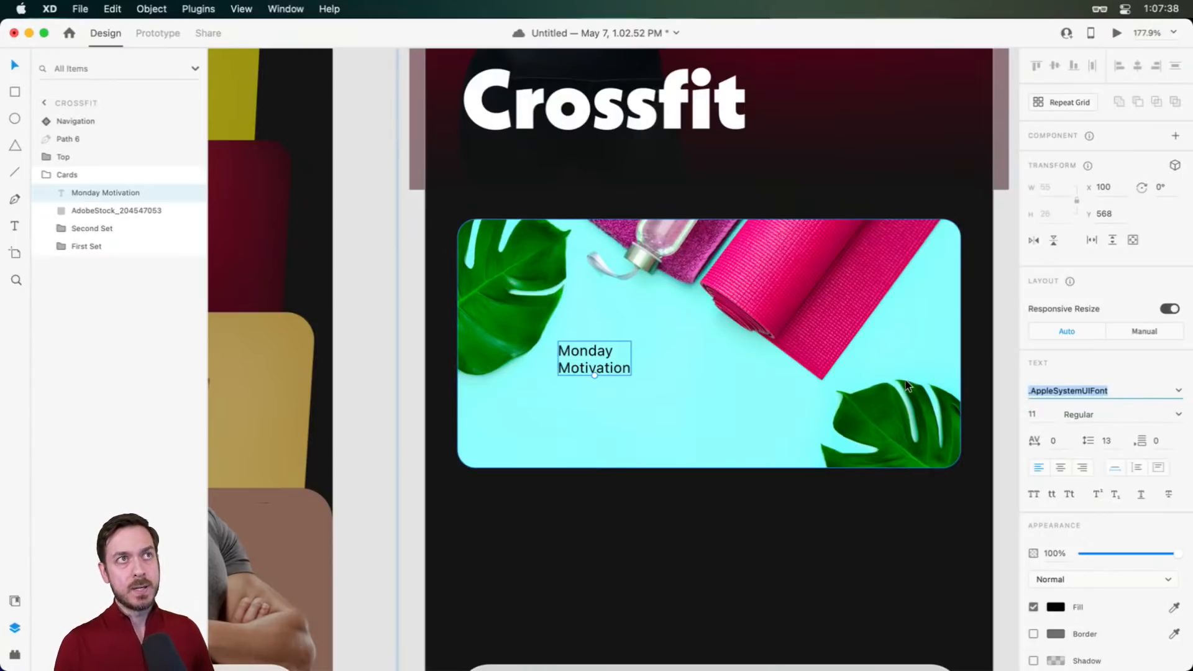
text(Mostra Nuova)
key(Return)
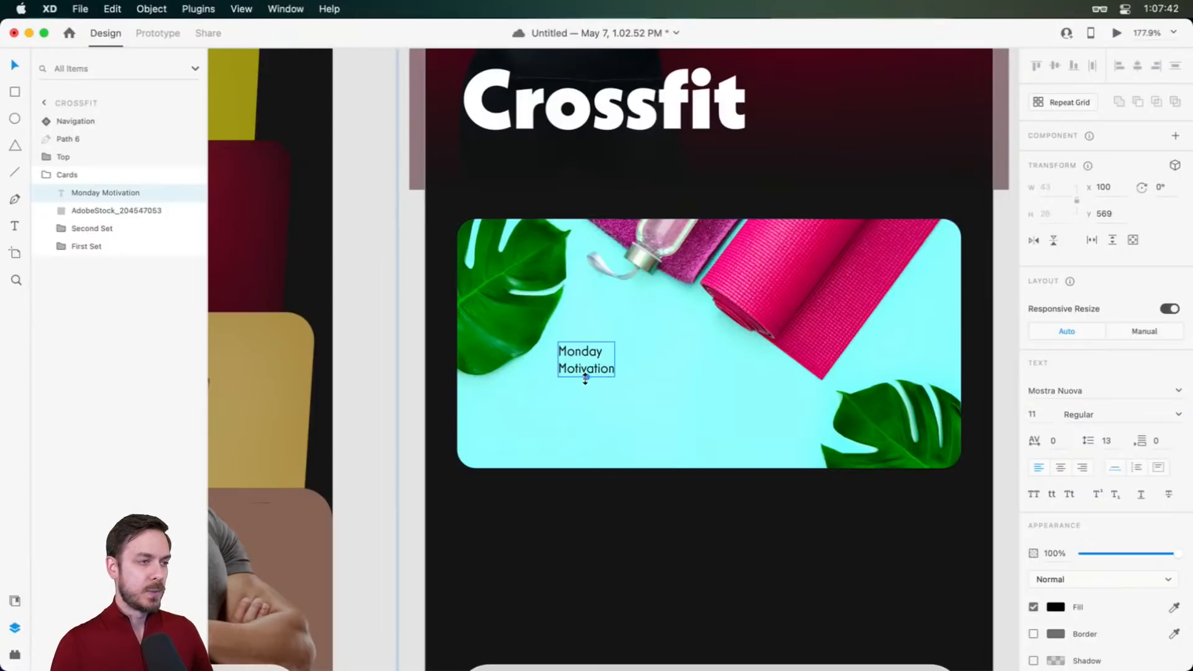
drag(584, 379, 587, 408)
click(1178, 414)
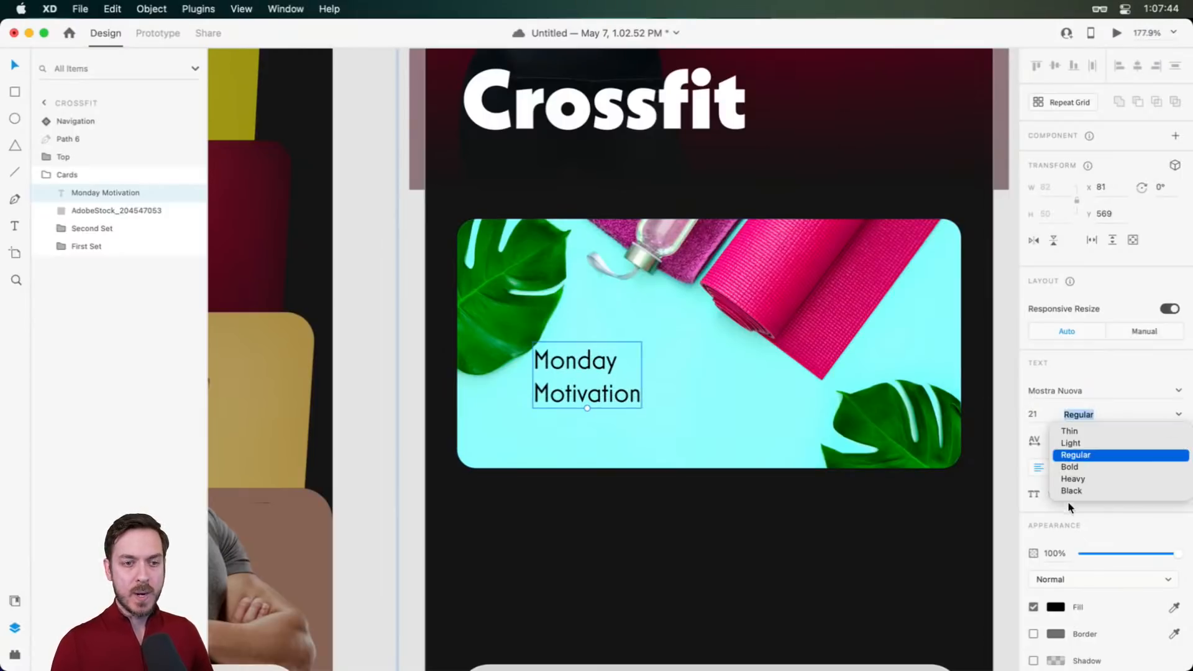
click(1074, 491)
click(1180, 415)
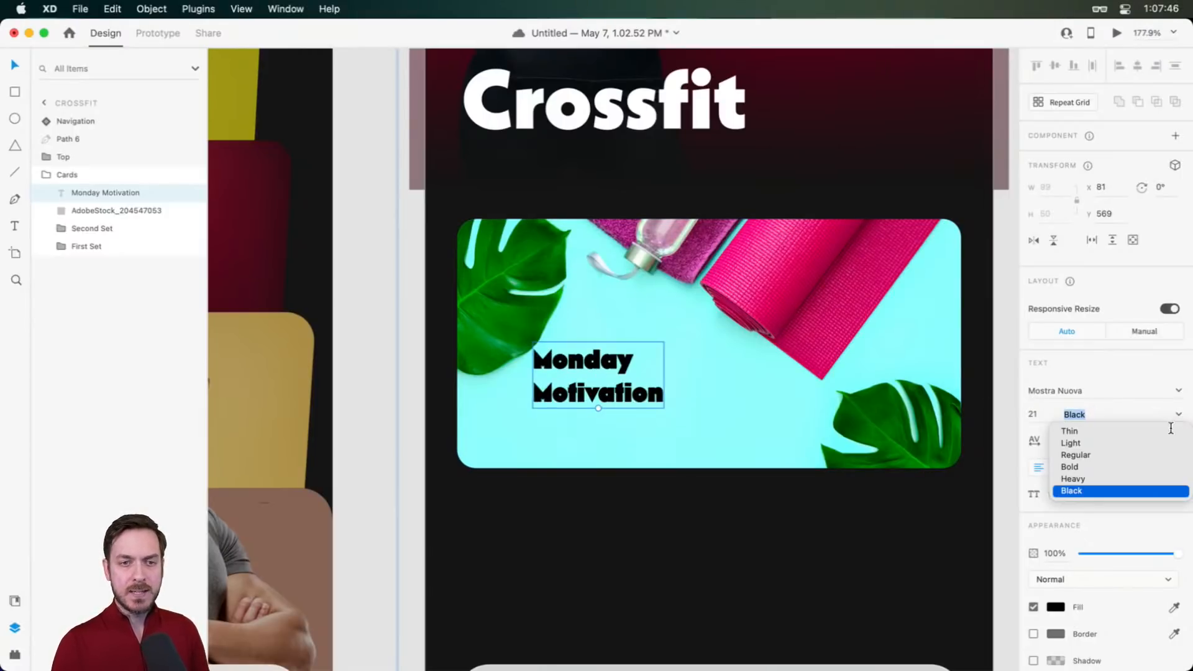
click(1078, 479)
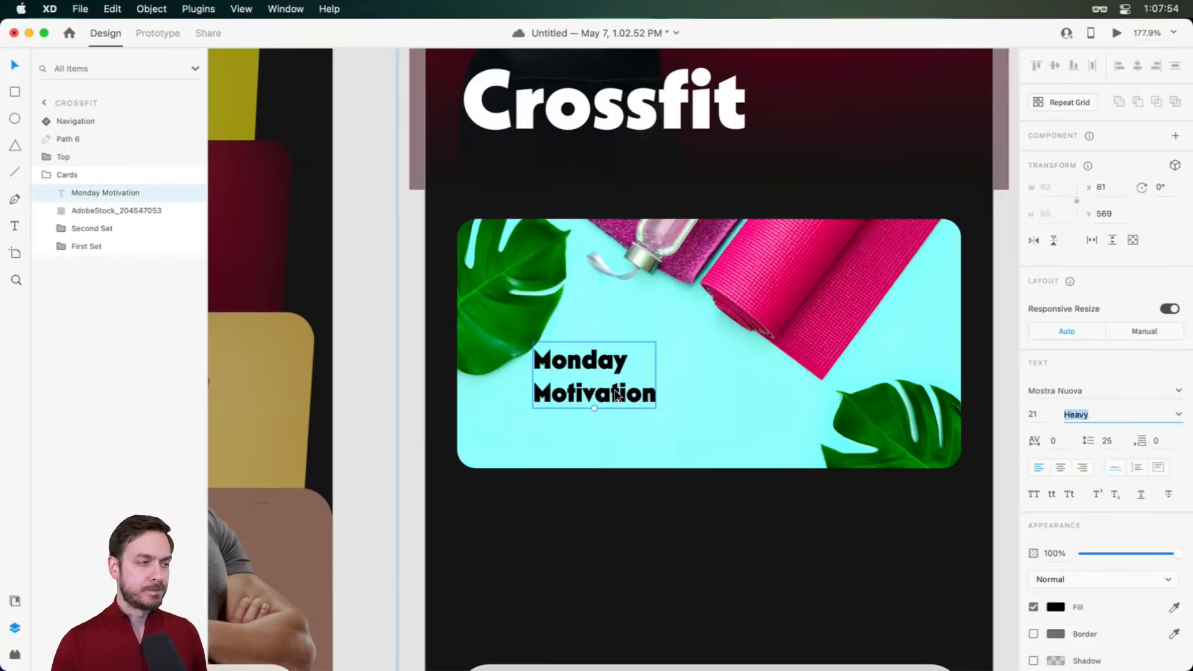
drag(616, 394, 634, 364)
Colour the heading text white (#FFFFFF)
click(1055, 608)
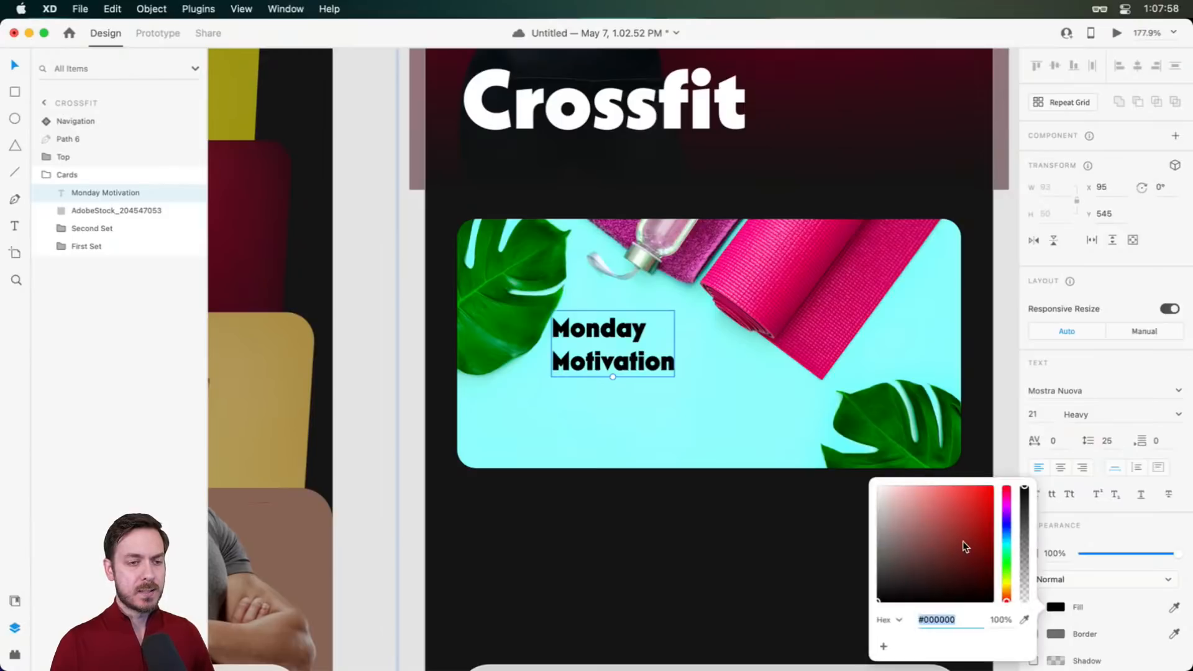
text(f)
key(Return)
key(Escape)
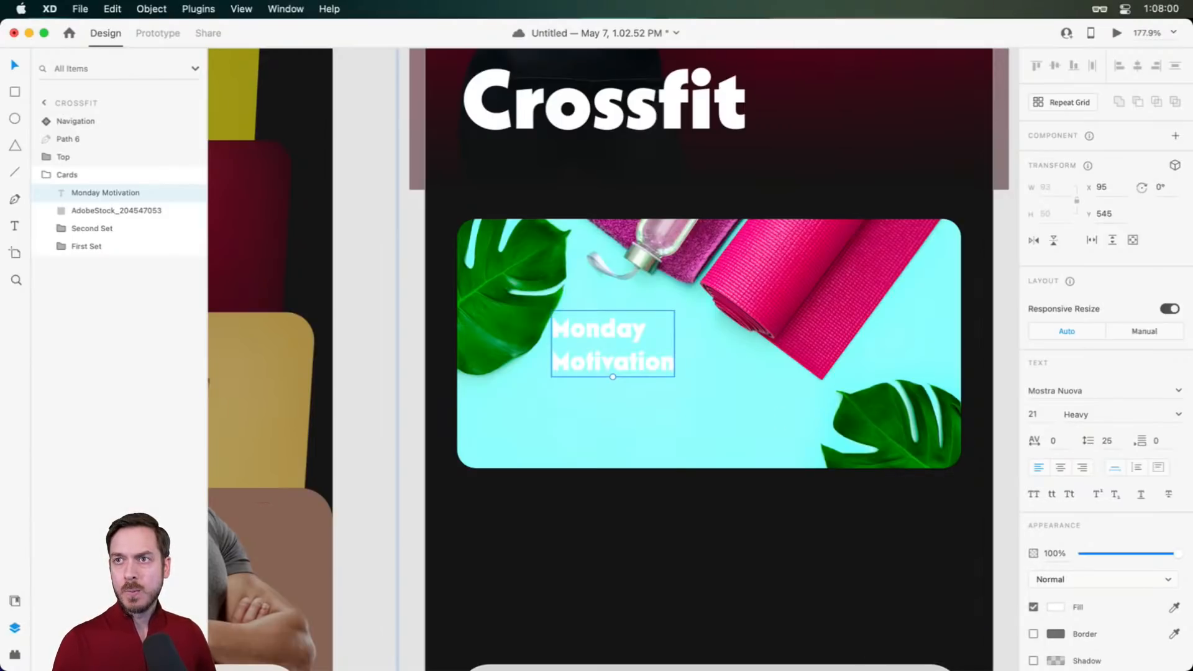
Switch the heading to Neue Kabel ExtraBold and shift it left on the card
click(1091, 396)
text(Neue Kabel)
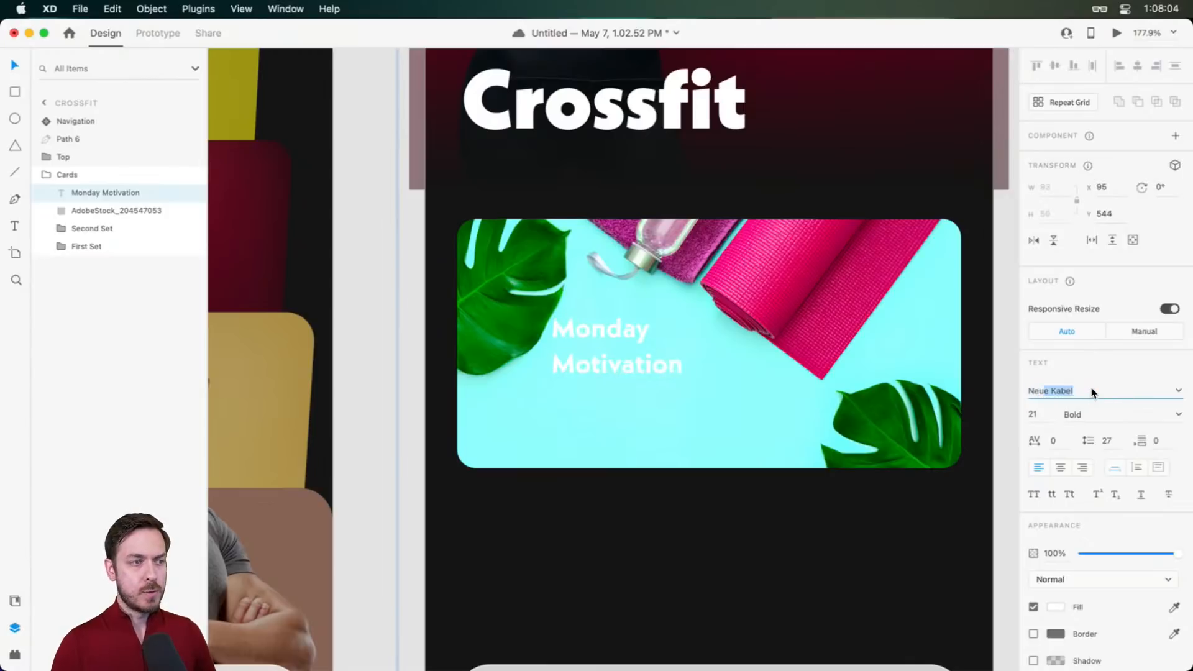
key(Return)
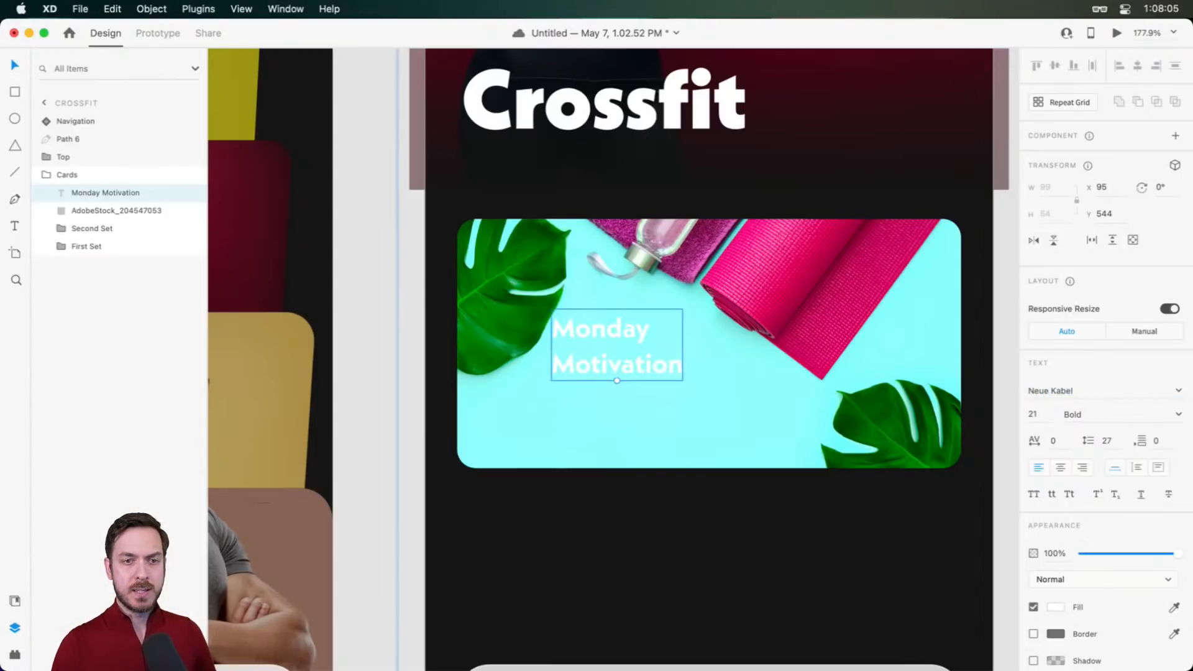
click(1179, 415)
click(1095, 573)
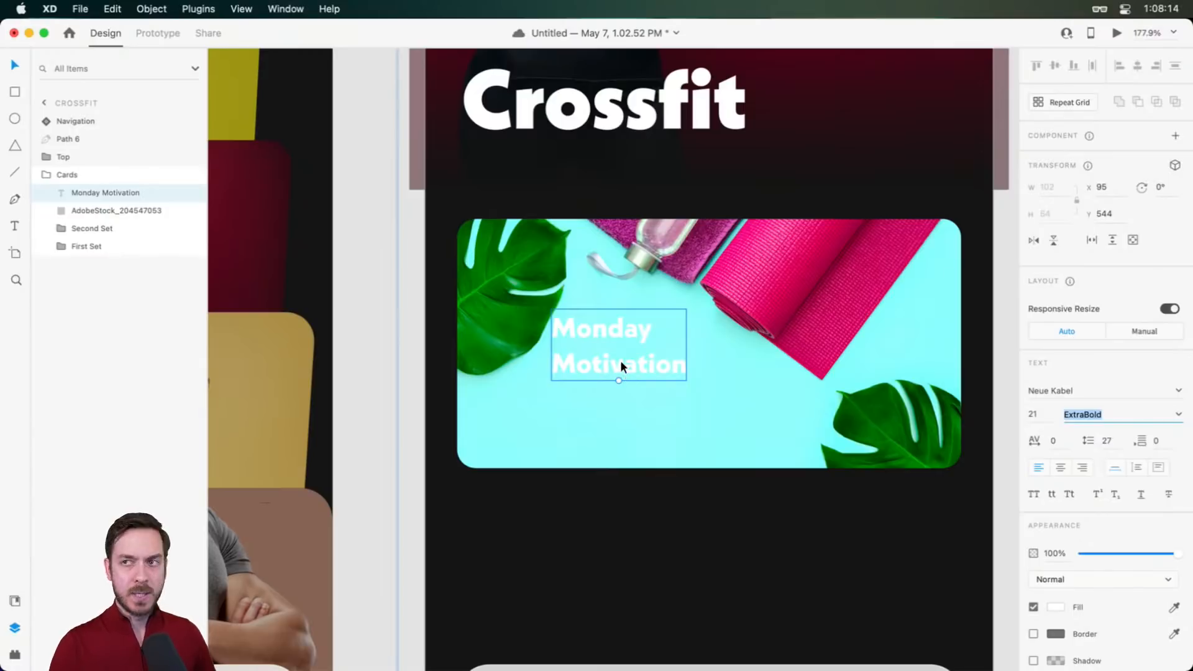
drag(620, 360, 586, 372)
click(776, 311)
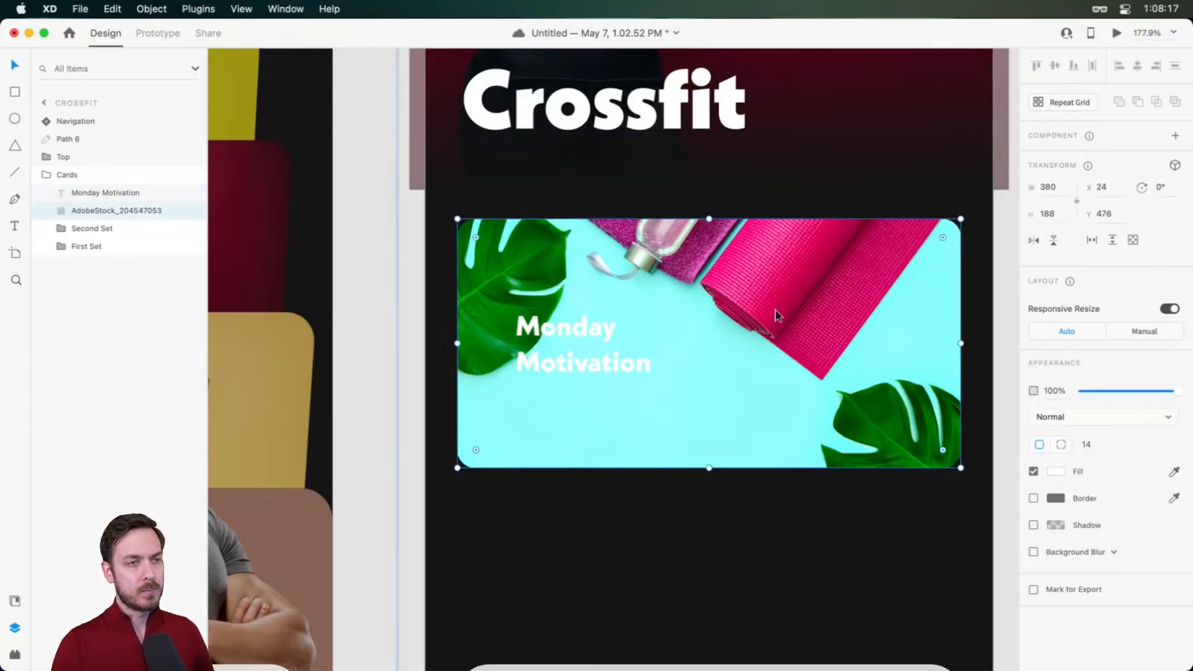
Flip the card photo horizontally and undo it, then enlarge the heading to size 23
click(1033, 240)
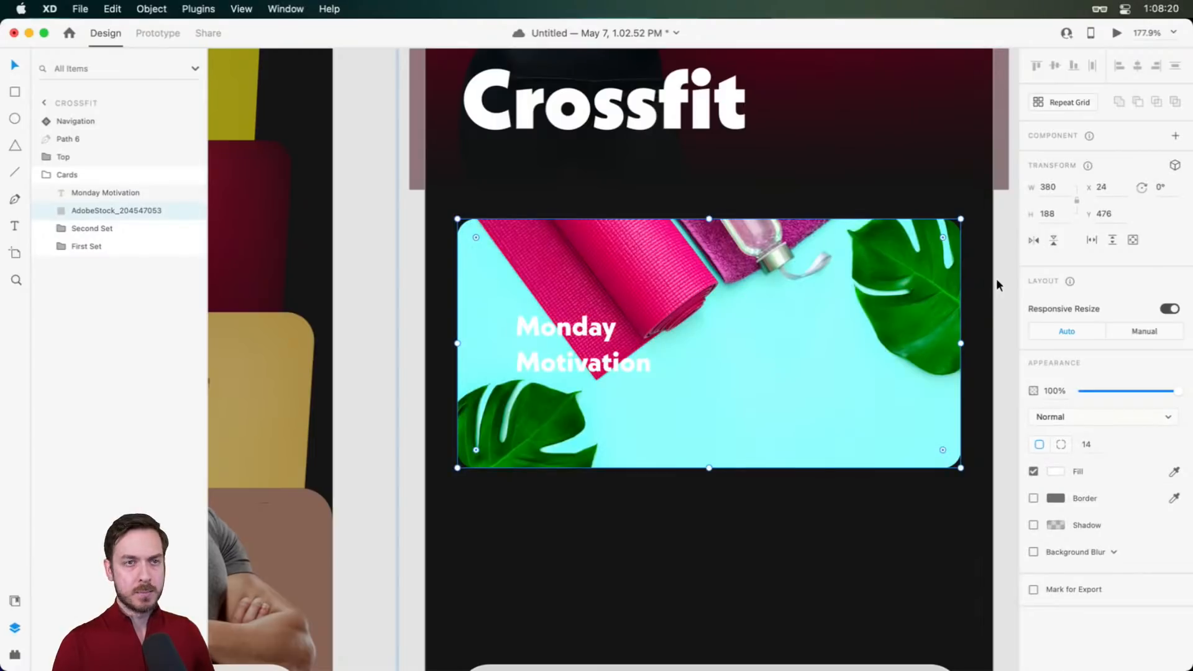
key(super+z)
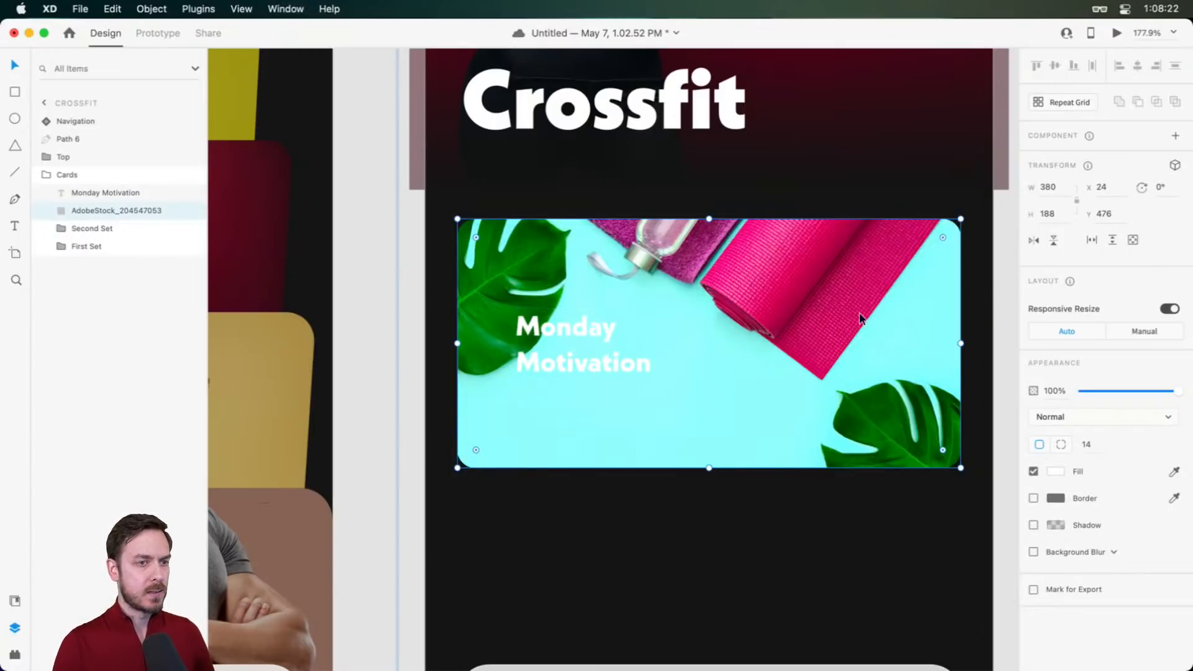
click(583, 325)
drag(583, 381, 584, 388)
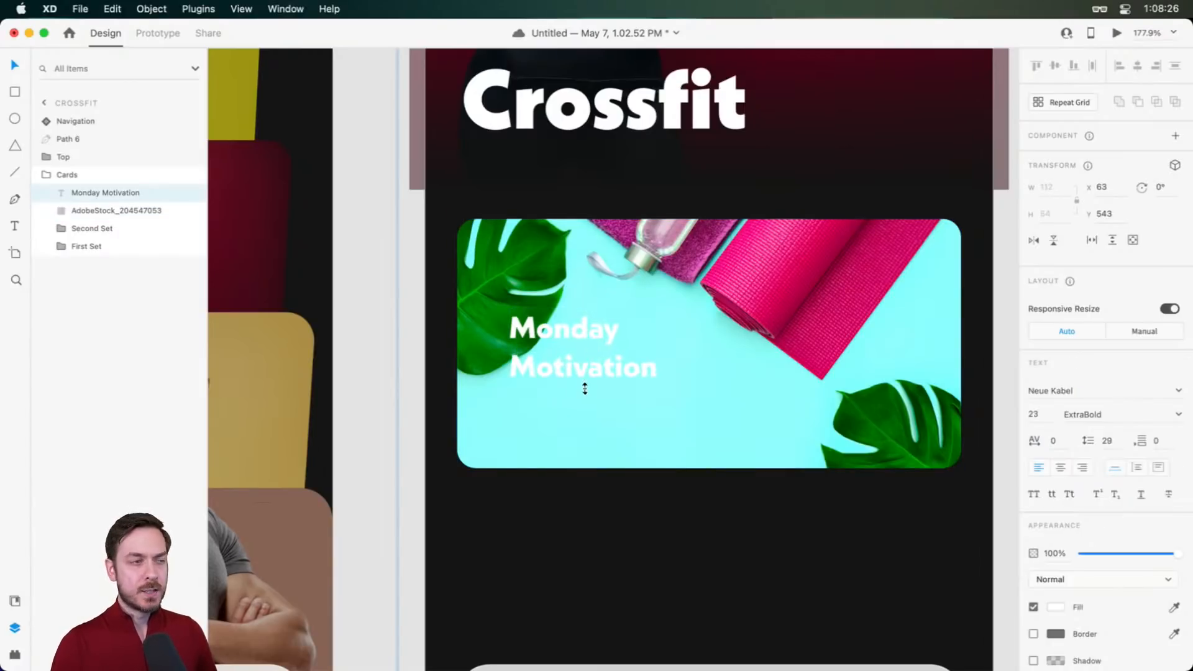
drag(577, 337, 587, 322)
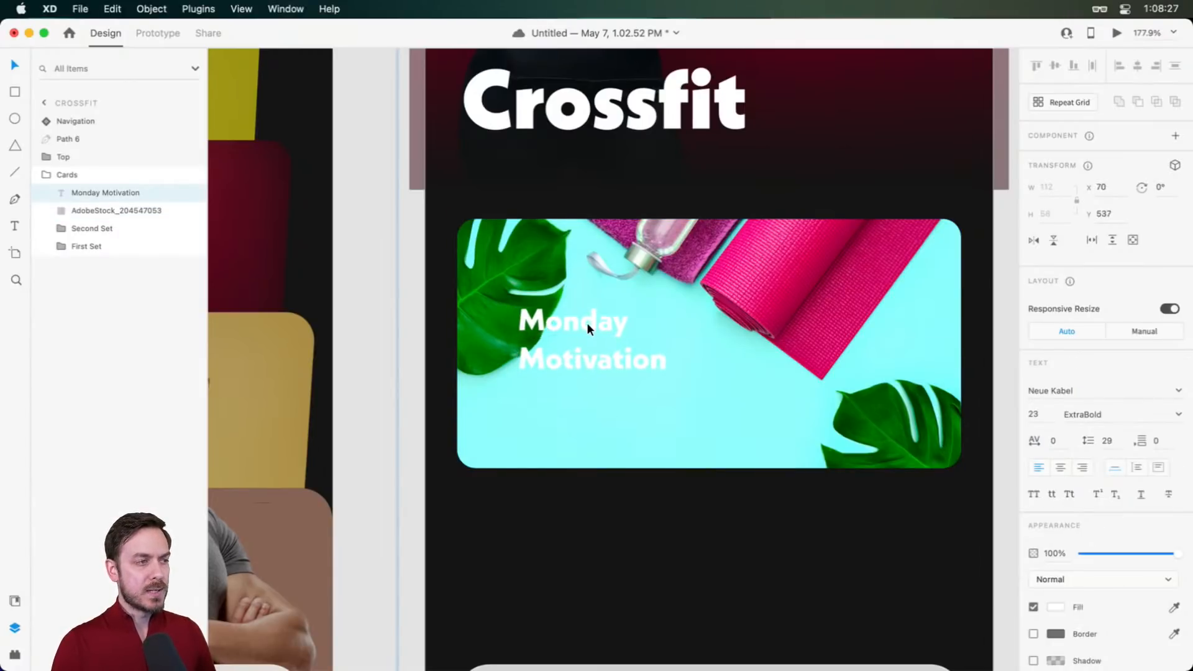
Set the heading's line spacing to 25, fine-tune its position, and edit the photo inside its mask
click(1110, 444)
key(Down)
key(Down)
key(Down)
key(Down)
key(Return)
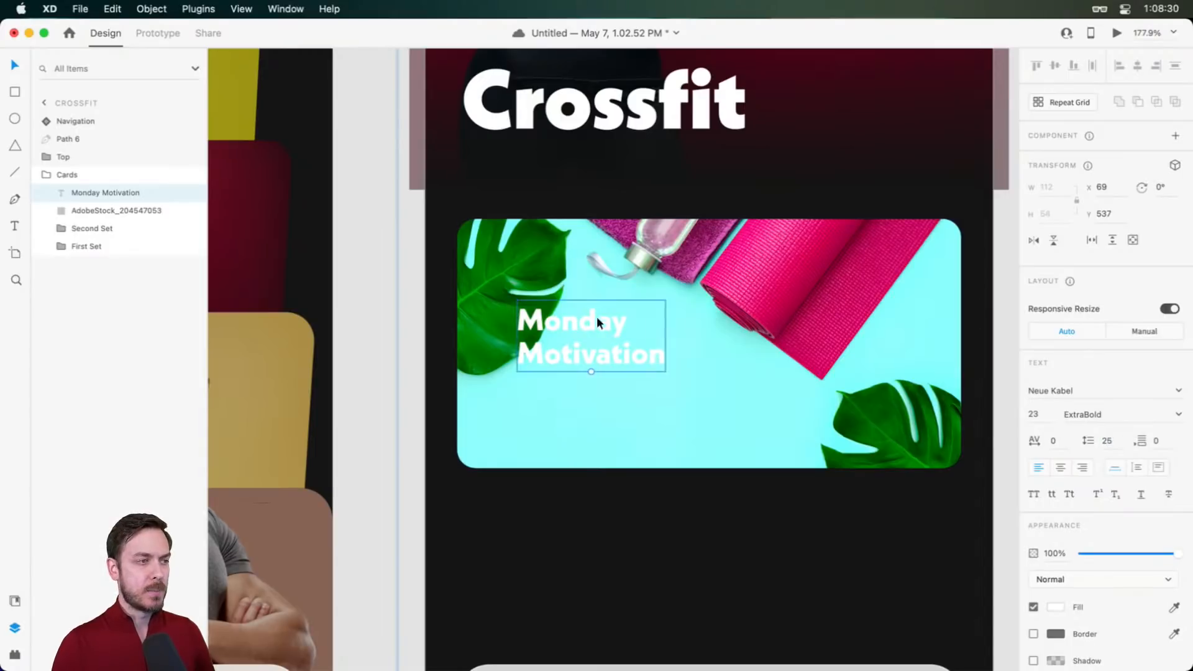
drag(596, 316, 573, 321)
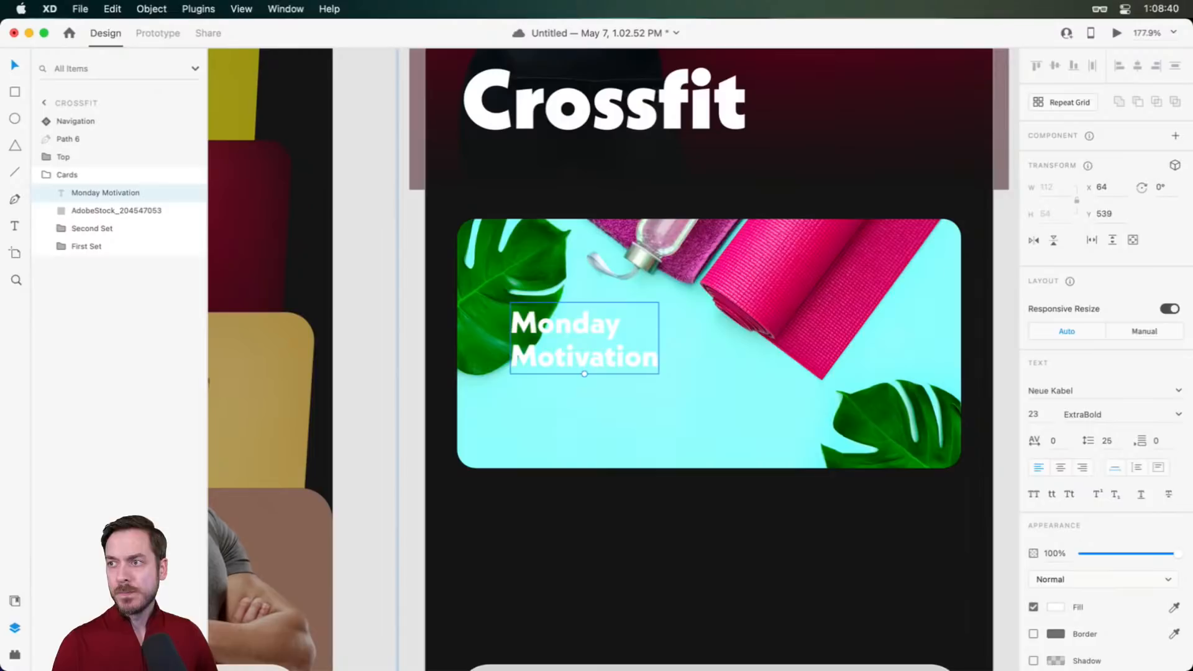
drag(576, 317, 576, 317)
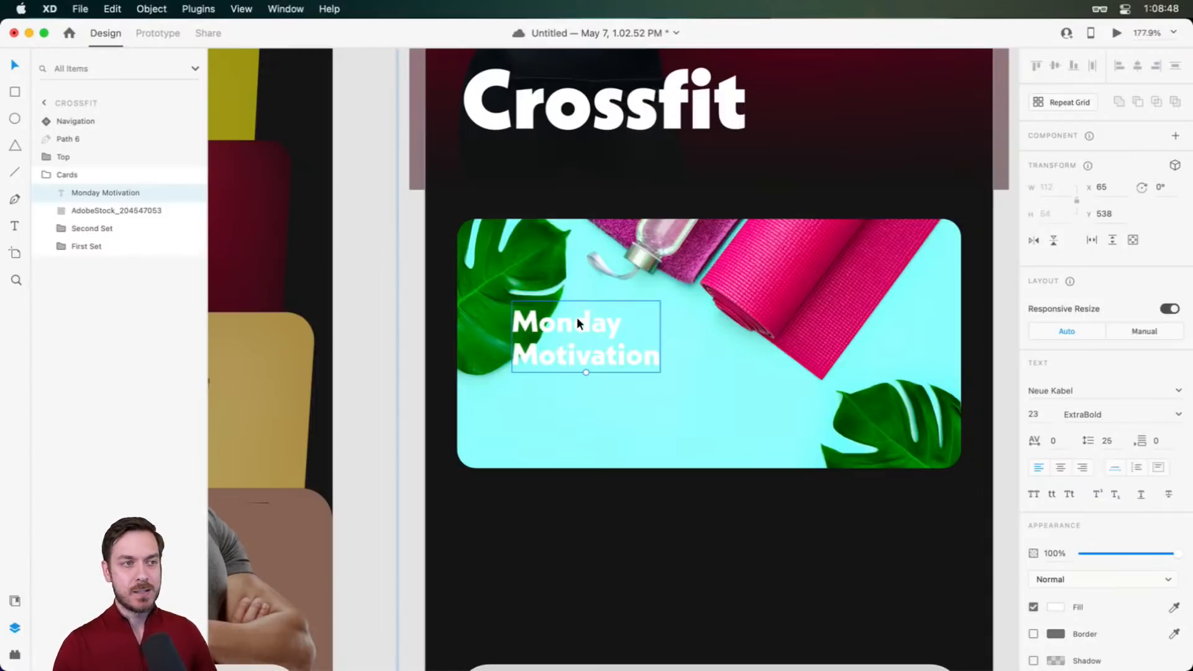
double_click(804, 367)
scroll(808, 368, right, 3)
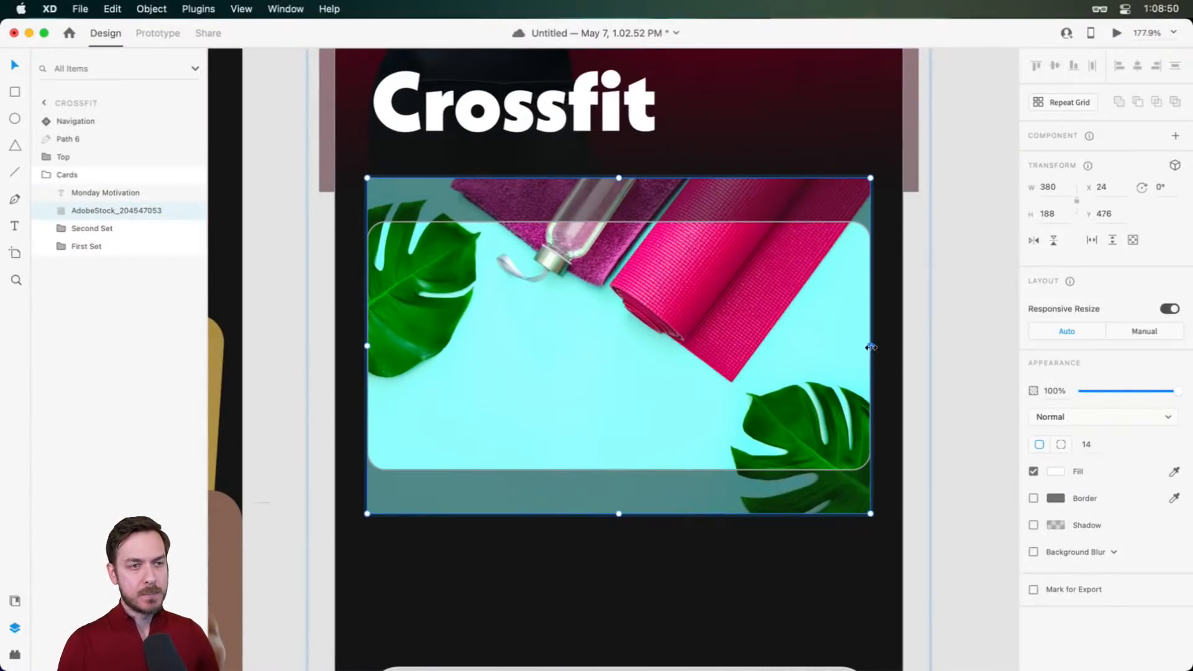
Scale up the photo inside the rounded card mask
drag(870, 346, 953, 345)
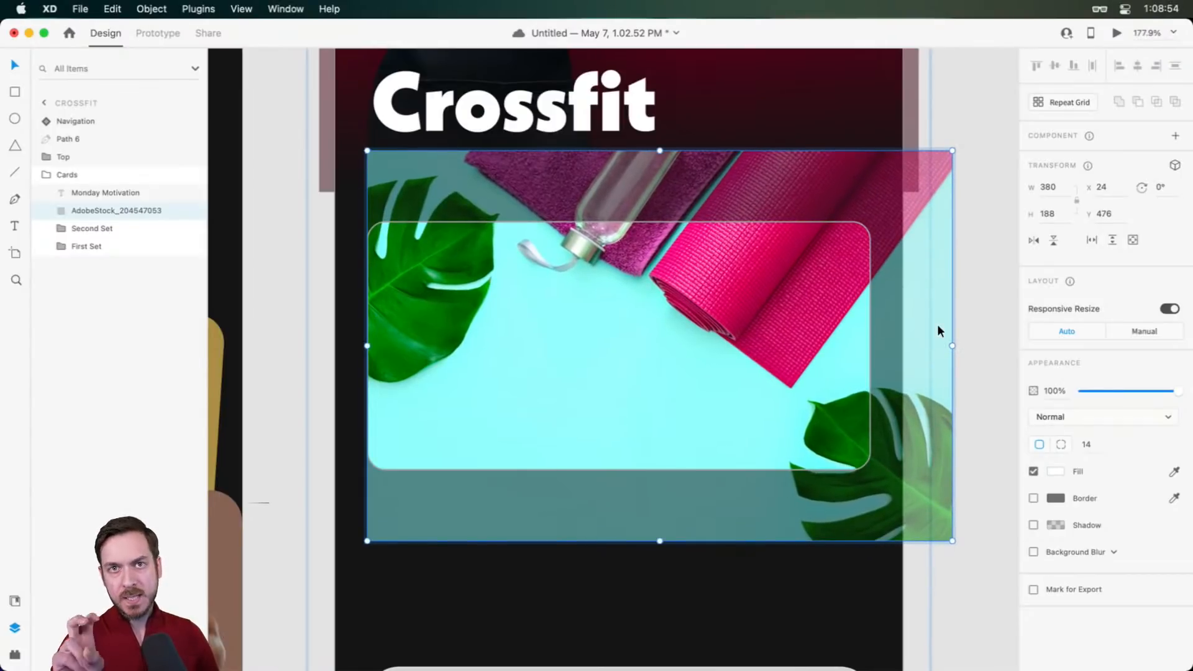
click(696, 275)
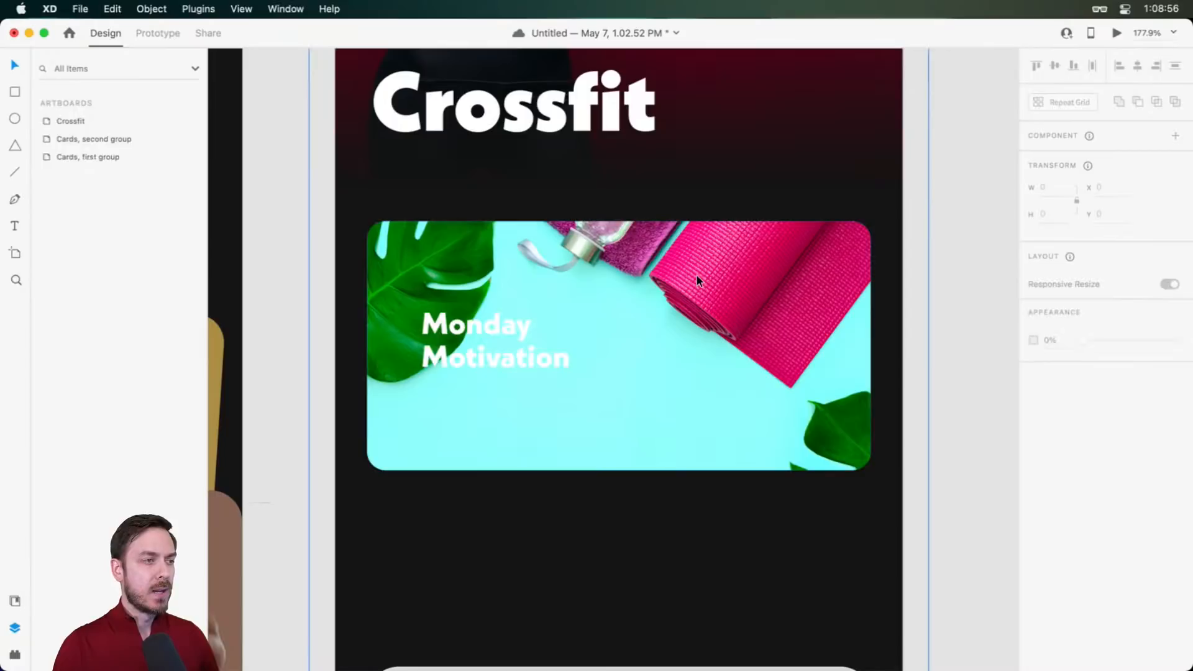
double_click(696, 275)
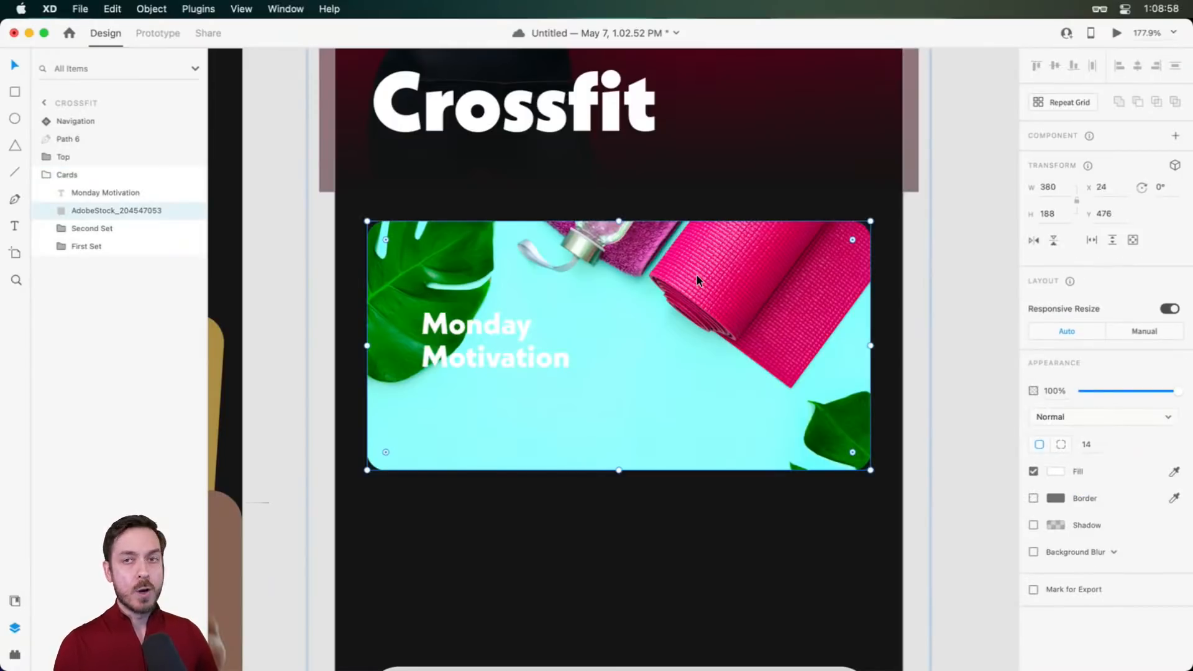
Duplicate the card photo layer with Cmd+D
scroll(653, 282, left, 2)
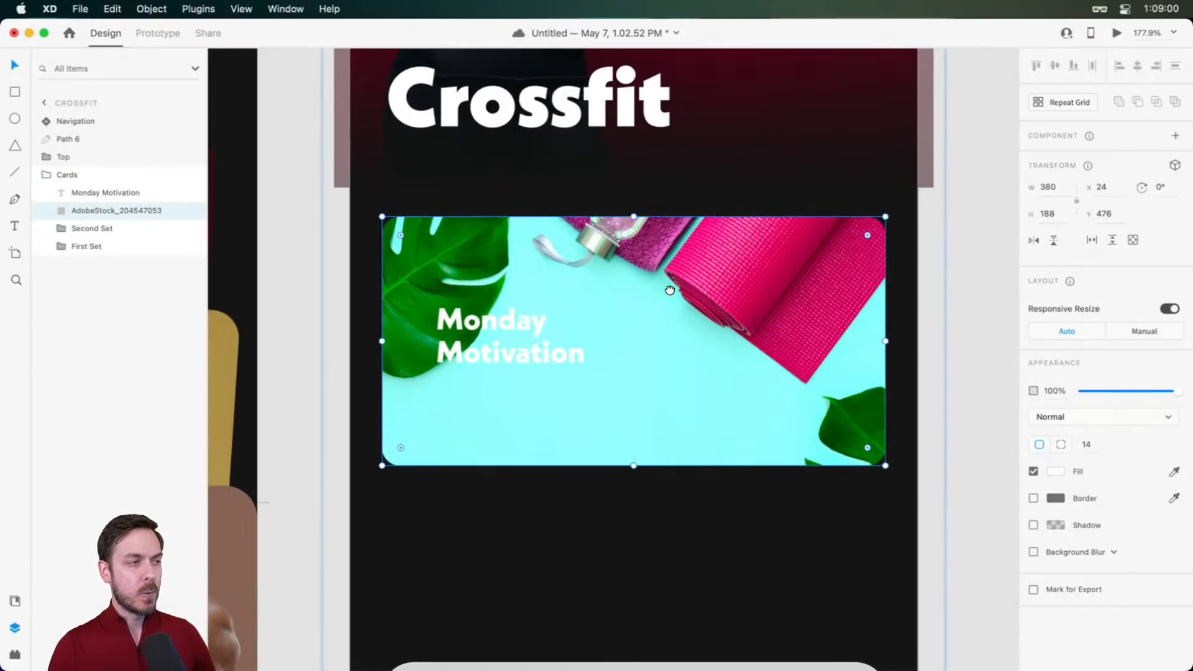
drag(664, 281, 702, 334)
key(super+z)
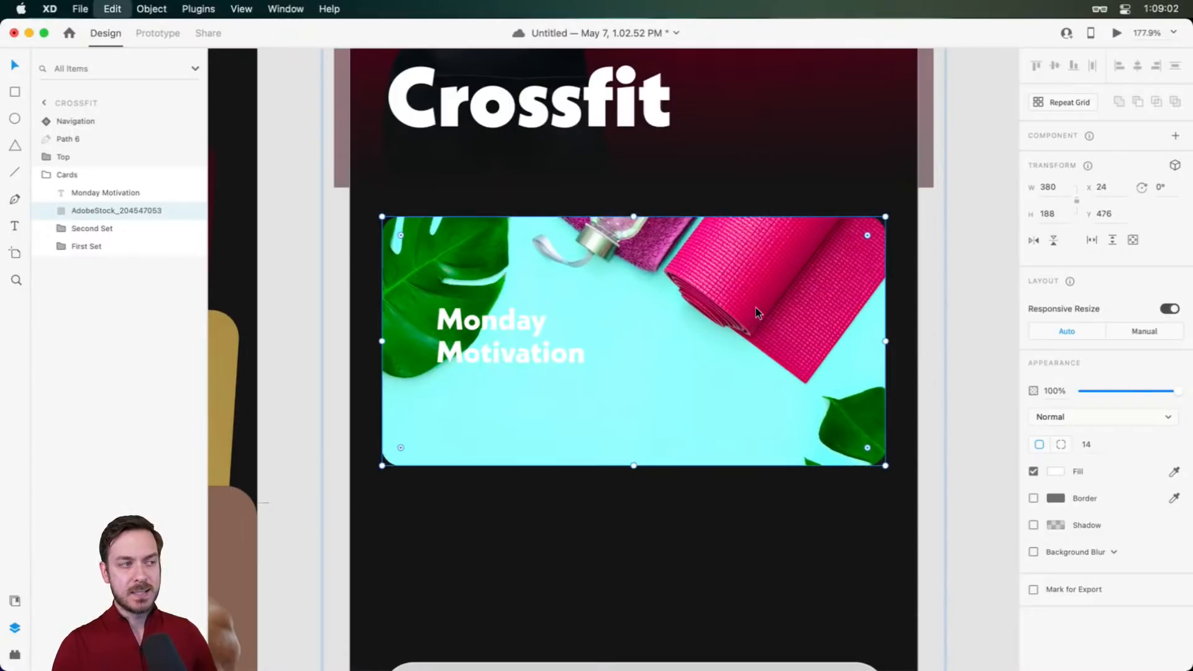
key(super+d)
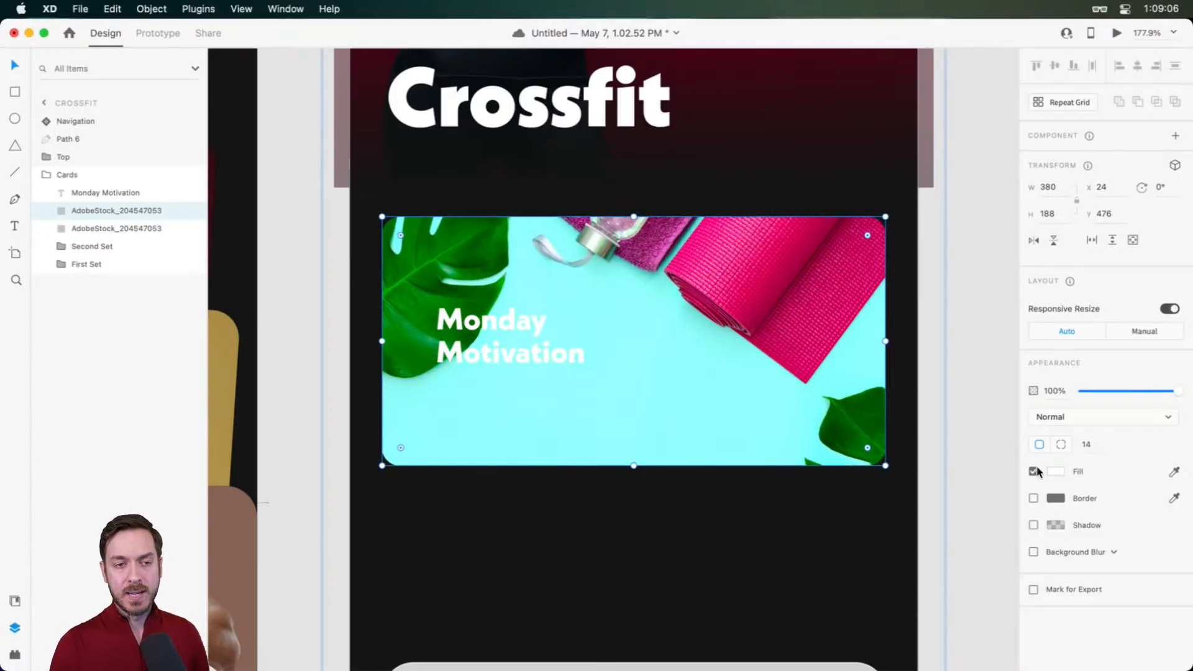
Replace the duplicate layer's image fill with translucent black
click(1057, 472)
click(1105, 633)
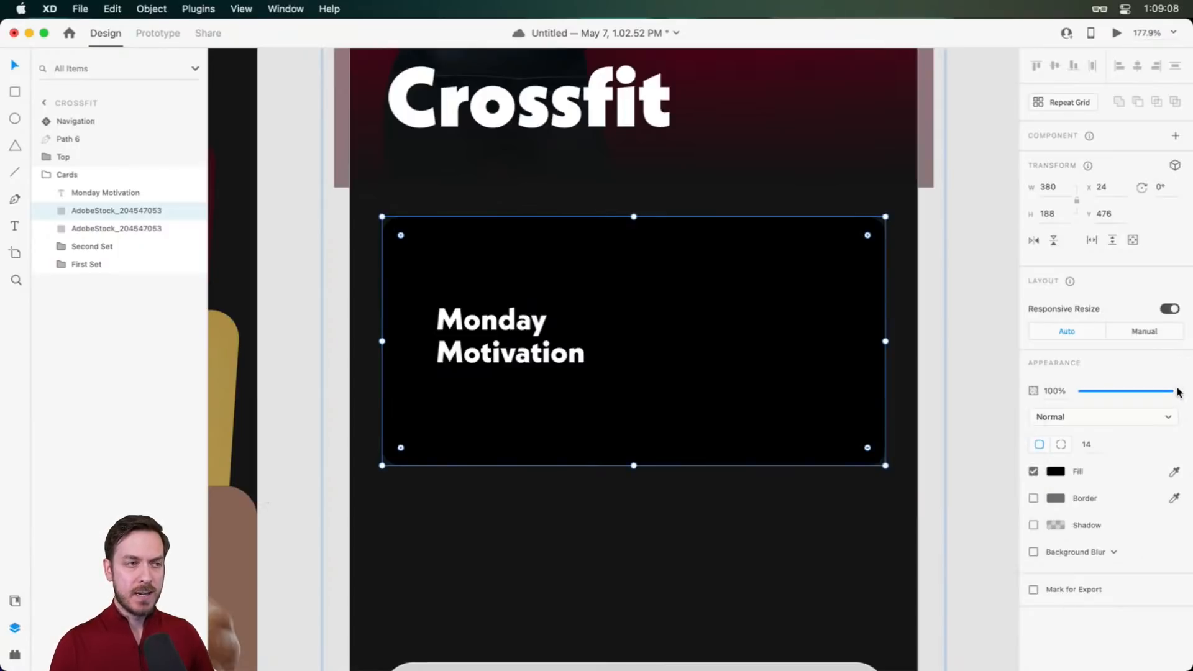
drag(1178, 389, 1117, 378)
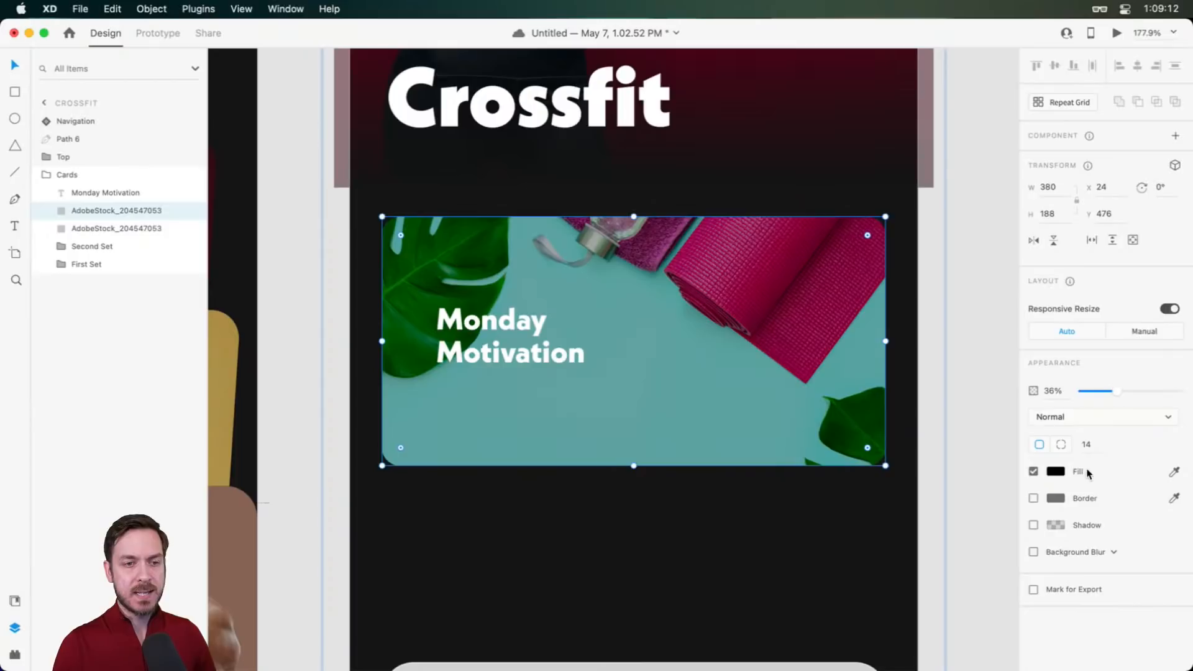
Make the overlay a transparent-to-black linear gradient at 64% opacity
click(1056, 471)
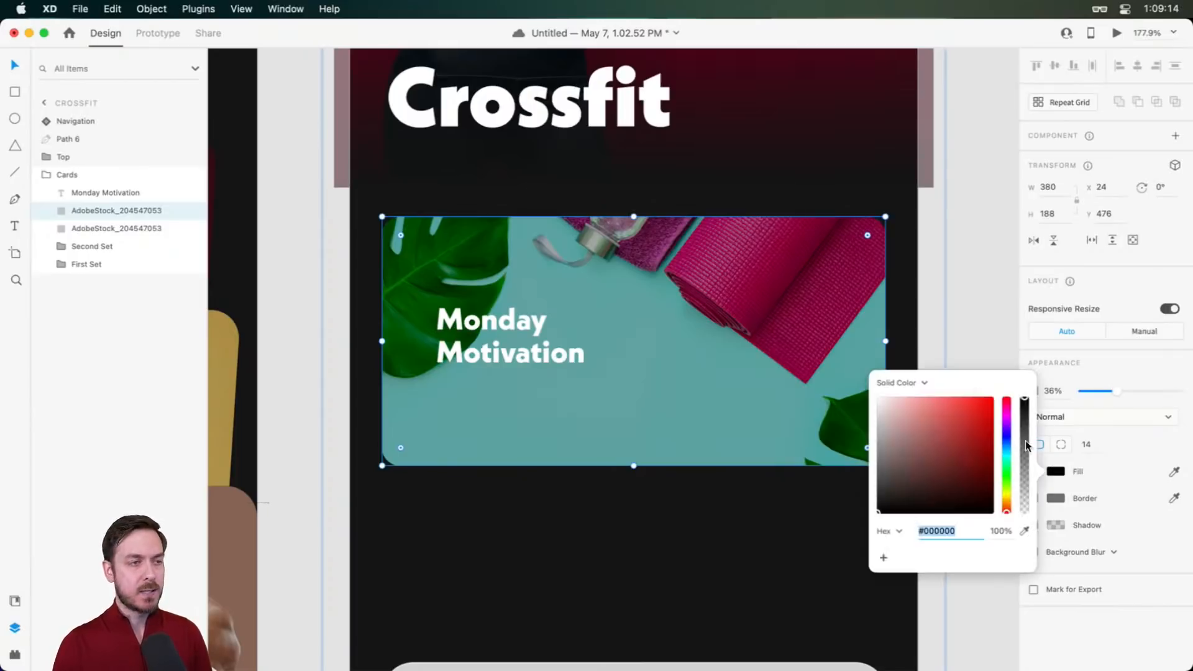
click(893, 385)
click(897, 399)
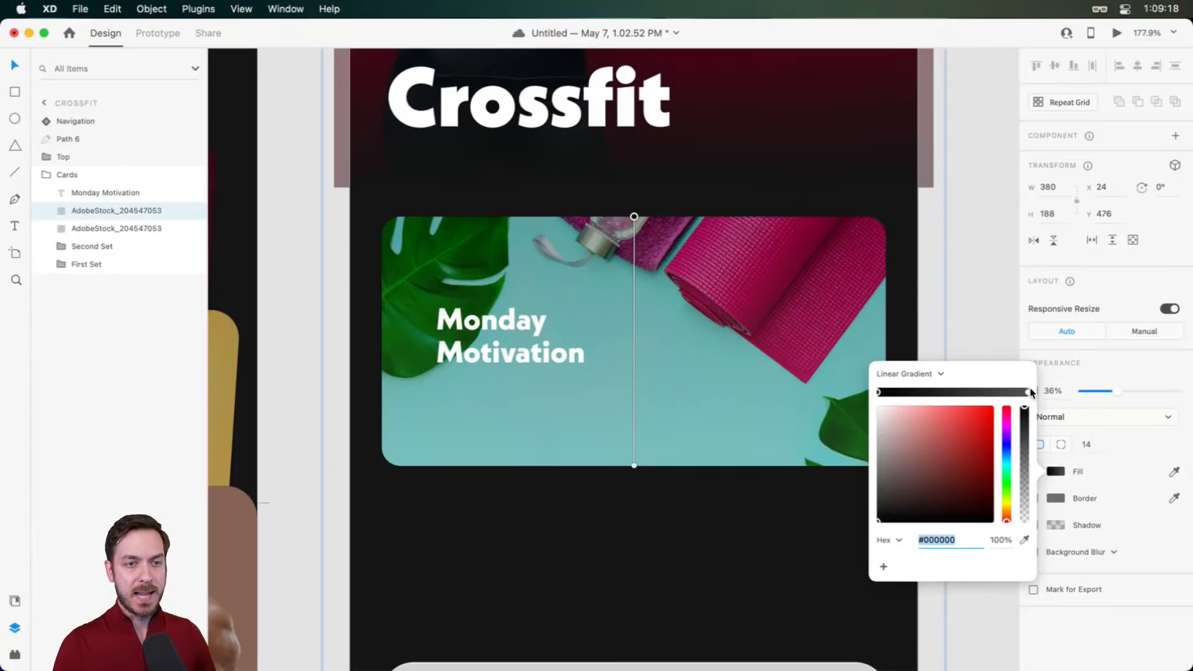
click(1028, 392)
drag(935, 466, 871, 527)
click(878, 392)
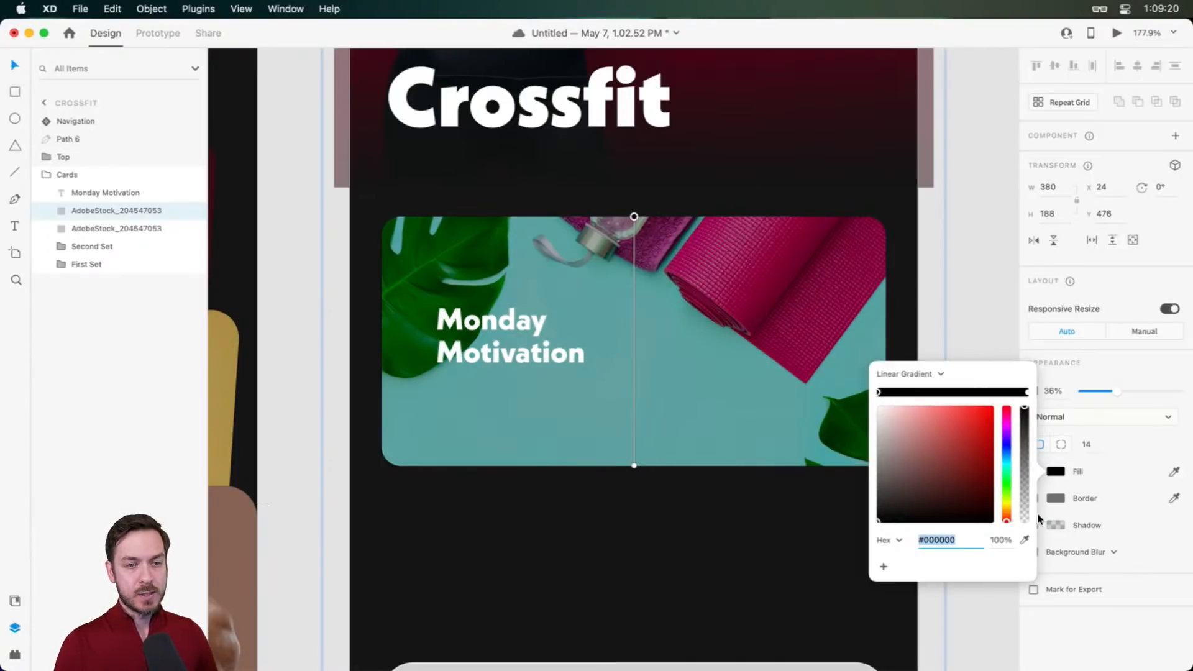
click(1024, 519)
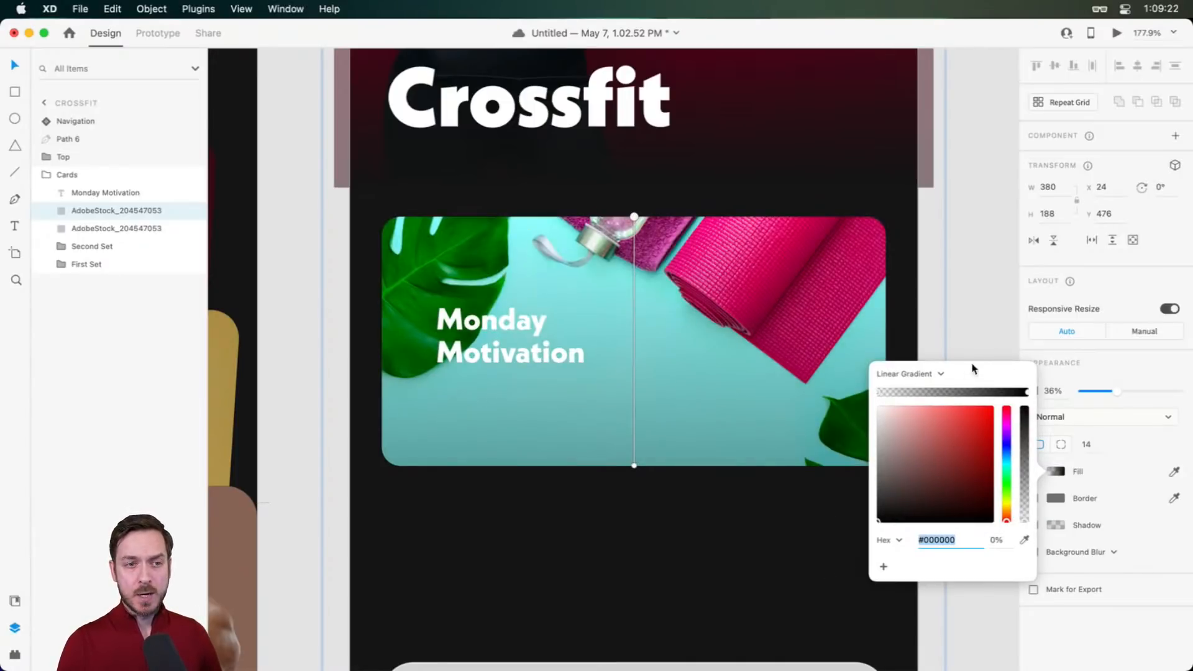
drag(1116, 391, 1144, 391)
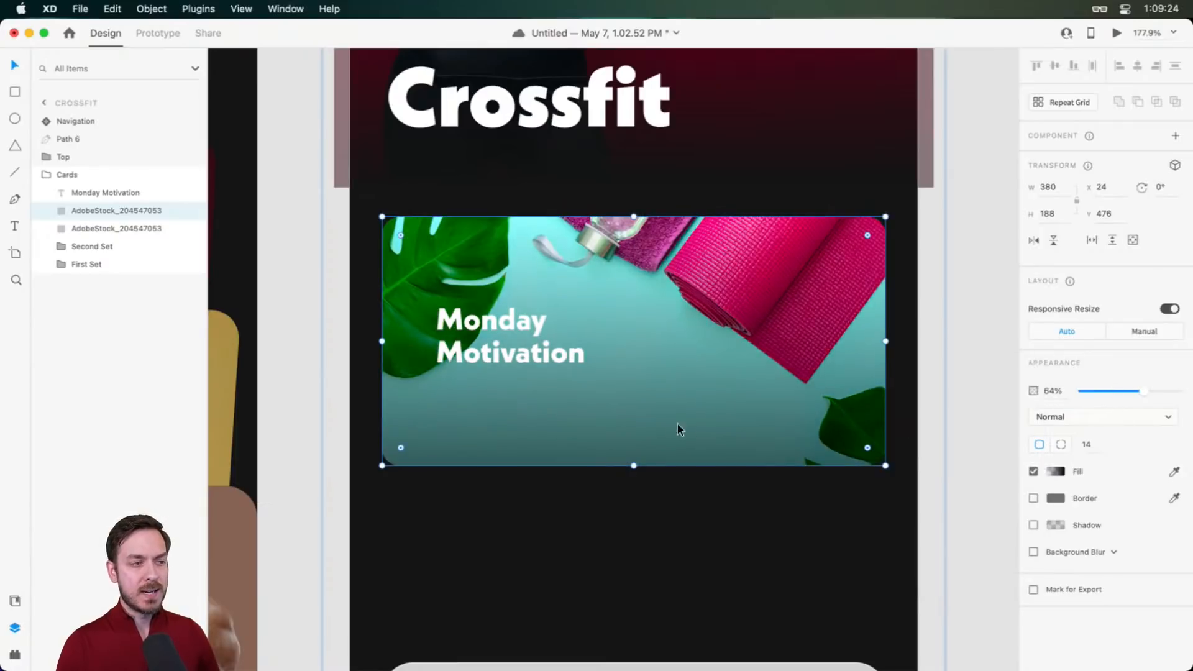
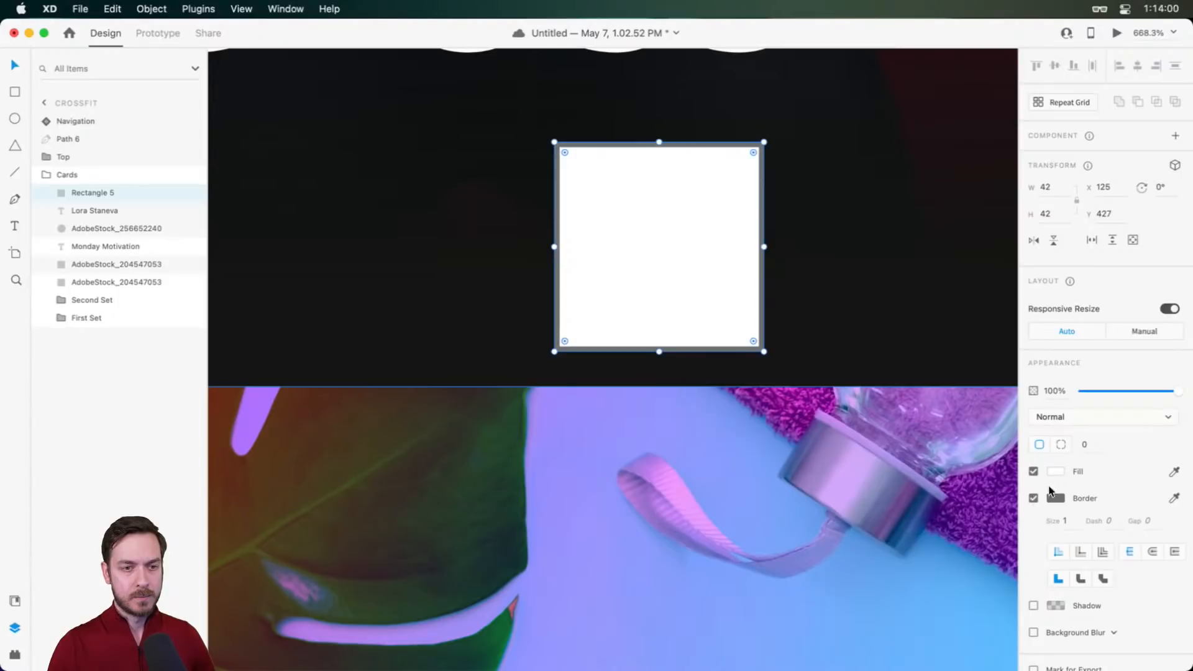
Remove the test square's border and try a pale cyan fill on it
click(1033, 498)
click(1056, 472)
click(1008, 462)
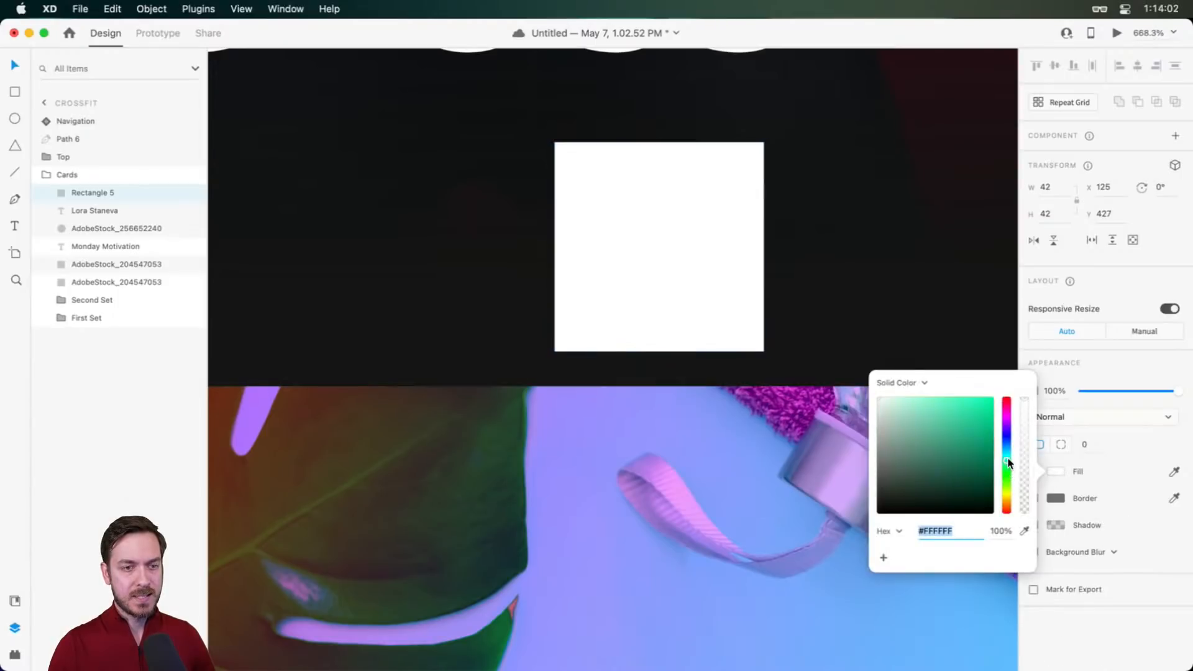
drag(984, 435, 978, 394)
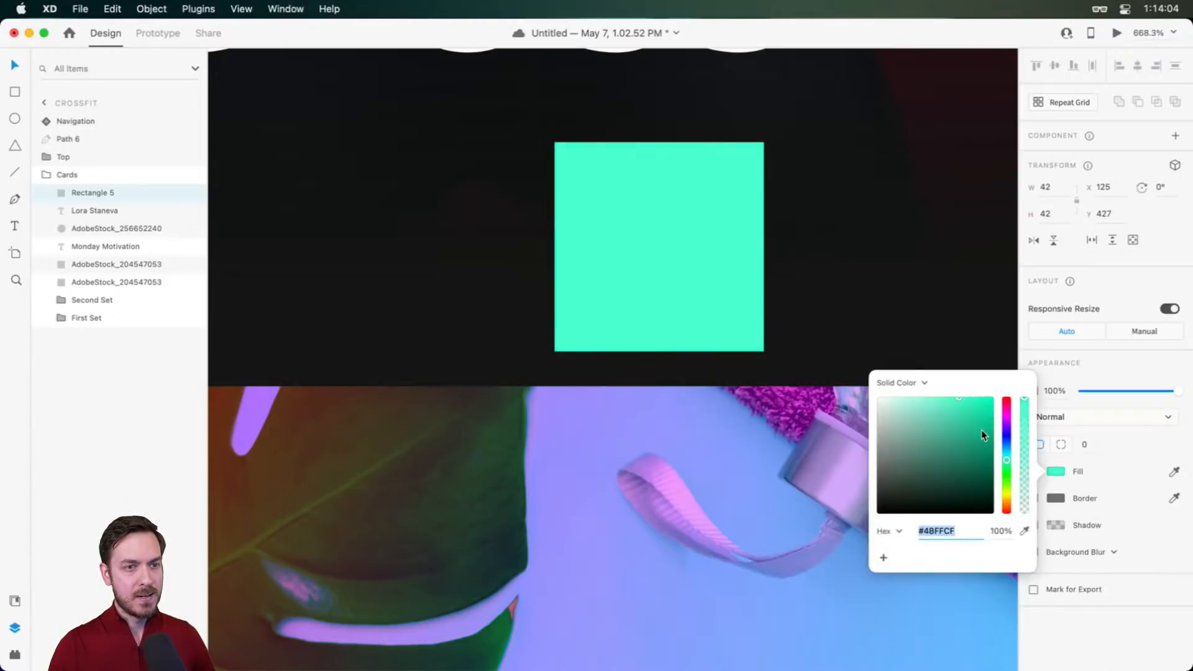
drag(1011, 457, 1006, 455)
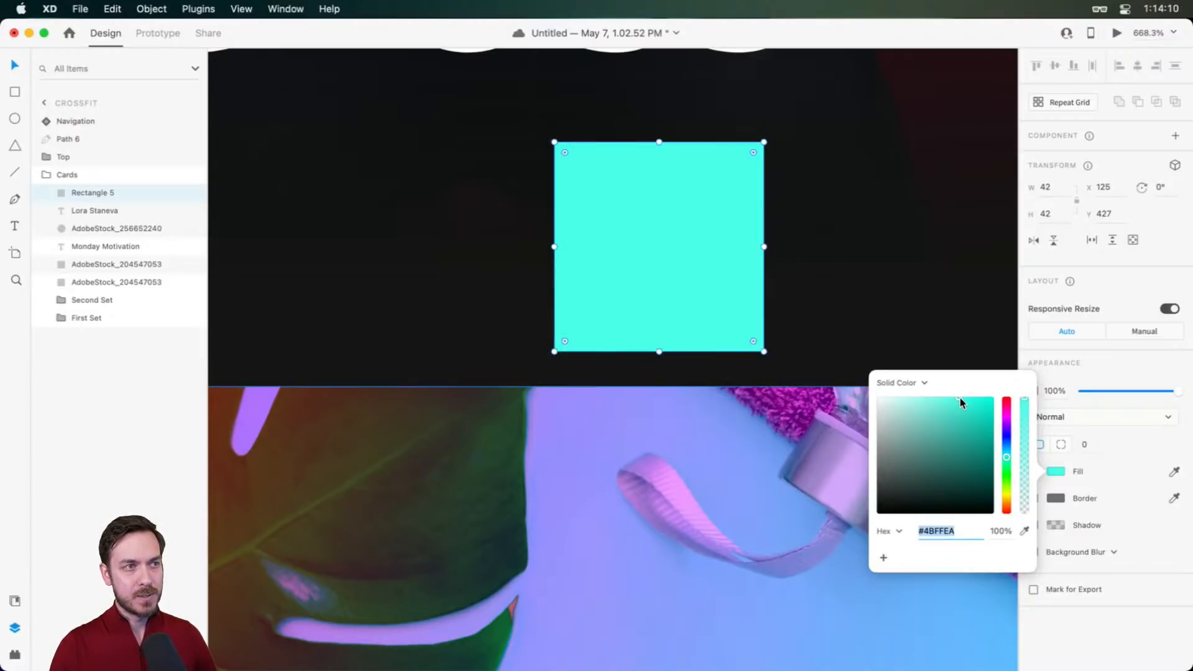
drag(960, 399, 943, 392)
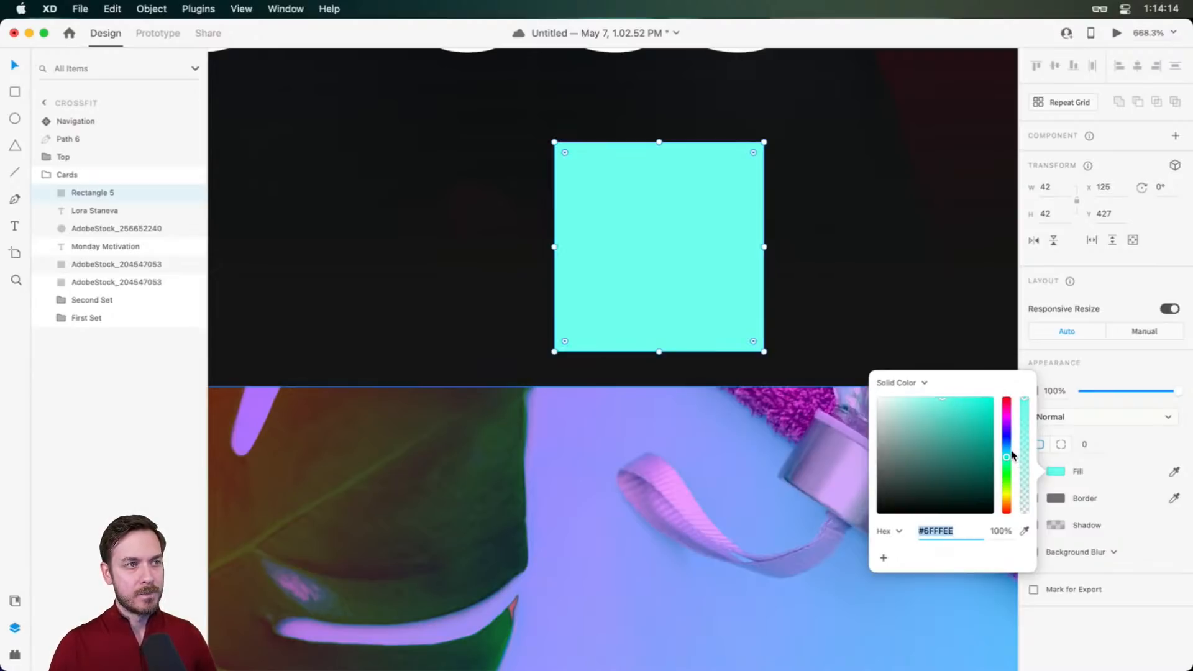
drag(1007, 457, 1006, 461)
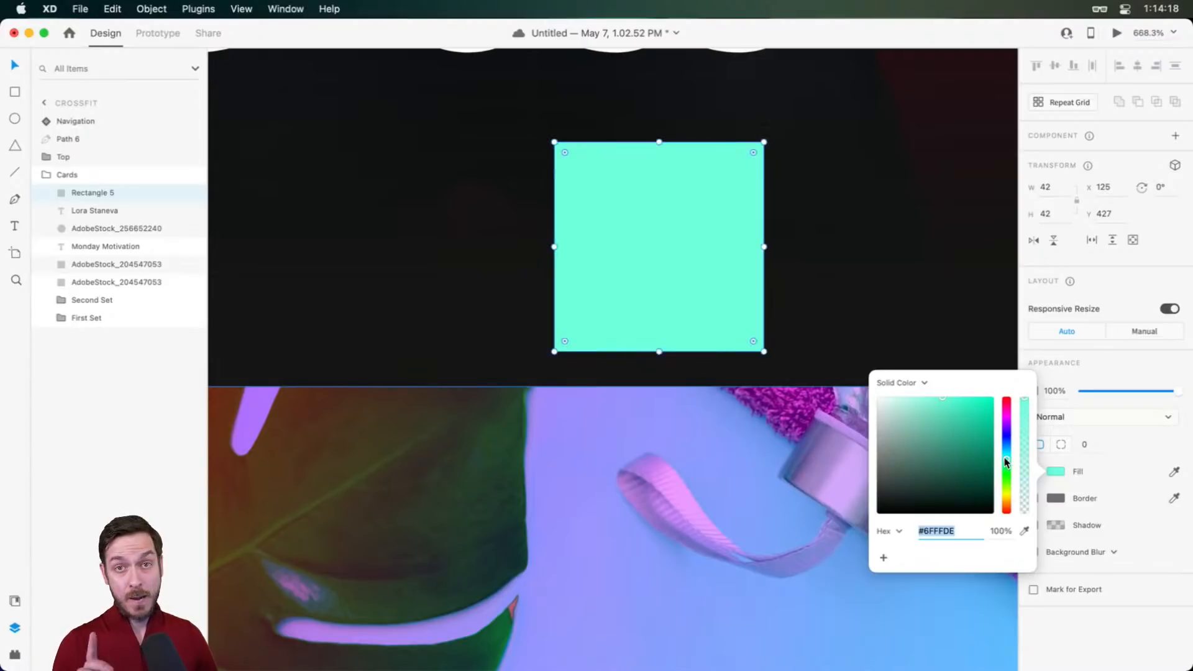
click(656, 218)
Delete the test square and draw a white rectangle above the Monday Motivation title
key(Delete)
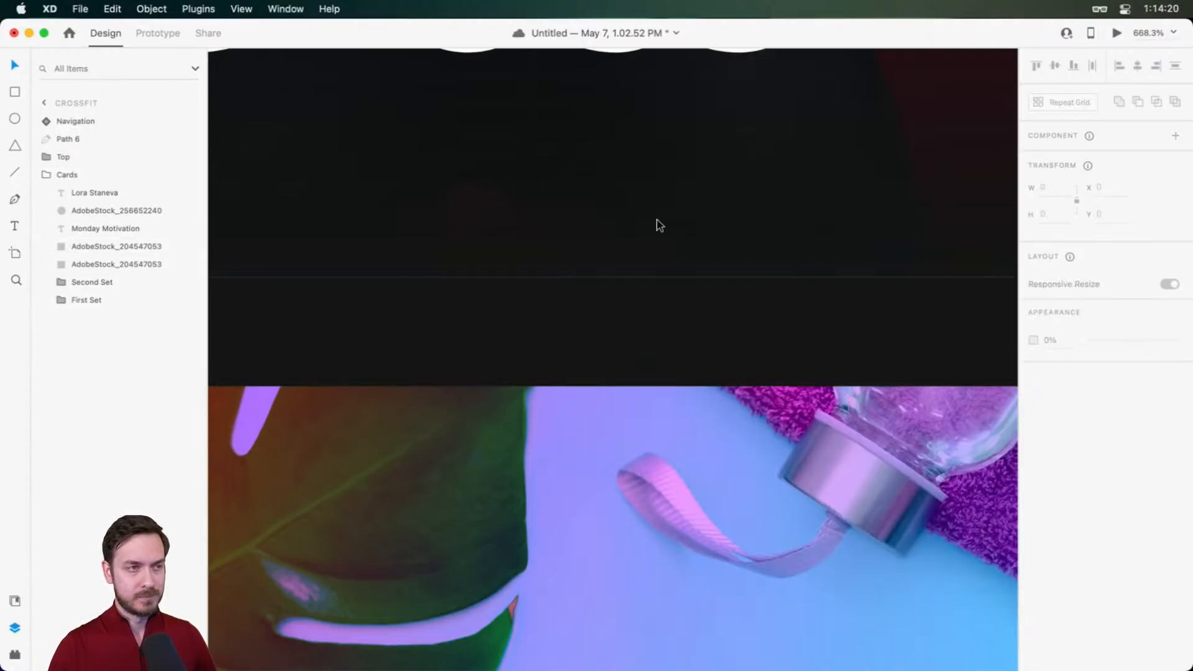
scroll(584, 204, down, 5)
scroll(605, 512, up, 1)
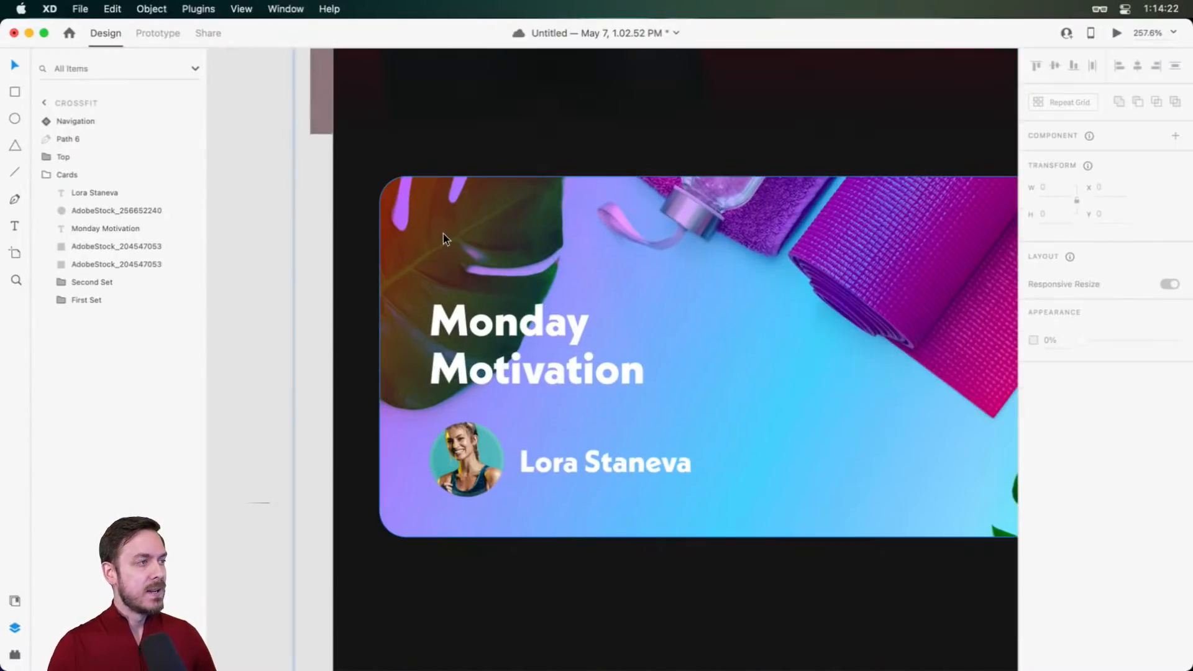
click(471, 233)
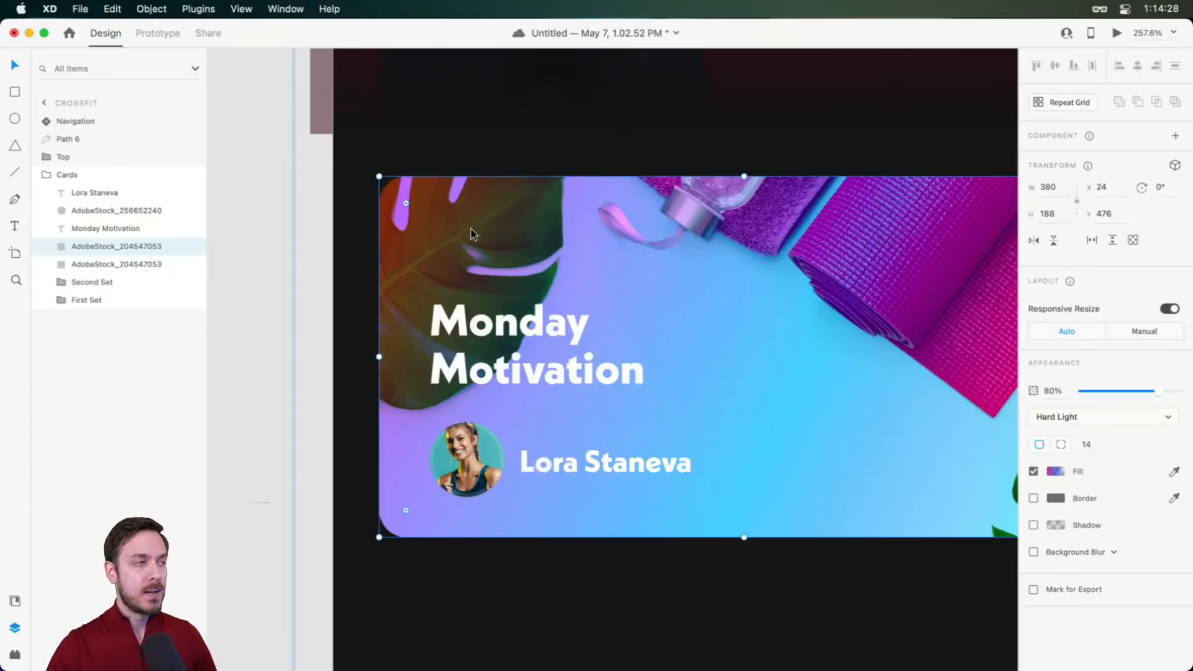
click(472, 323)
key(r)
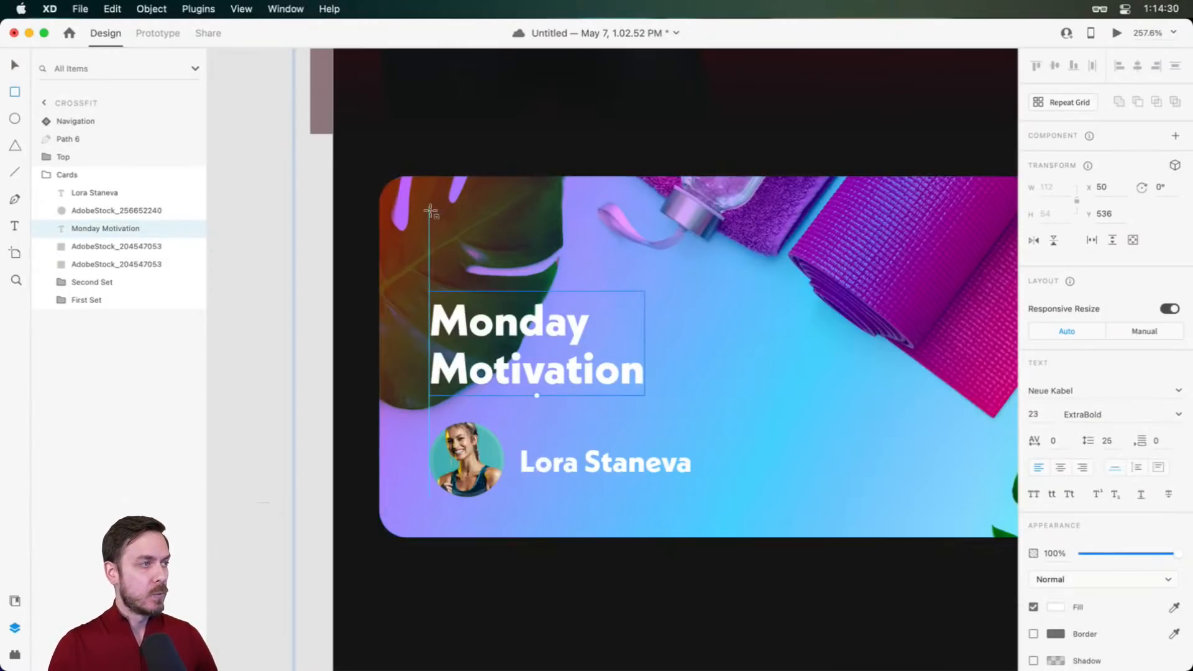
drag(430, 208, 520, 264)
key(v)
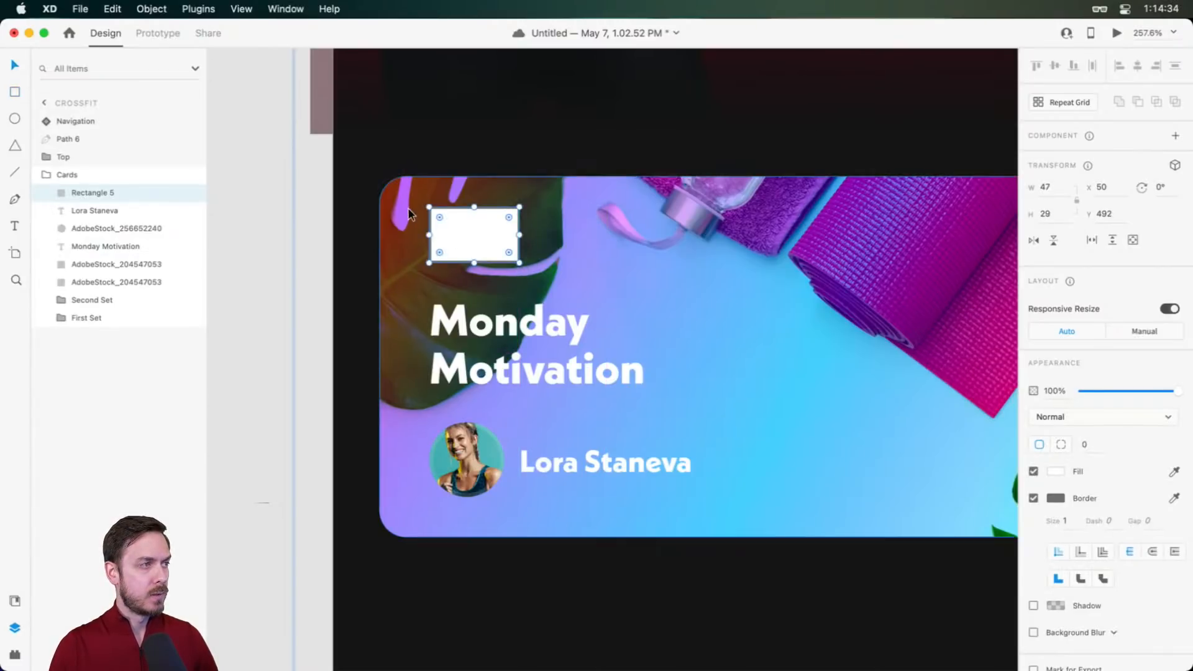
Round the tag's left corners to 4, square its right corners, remove its border, and start a text box
scroll(485, 218, up, 5)
drag(351, 210, 358, 218)
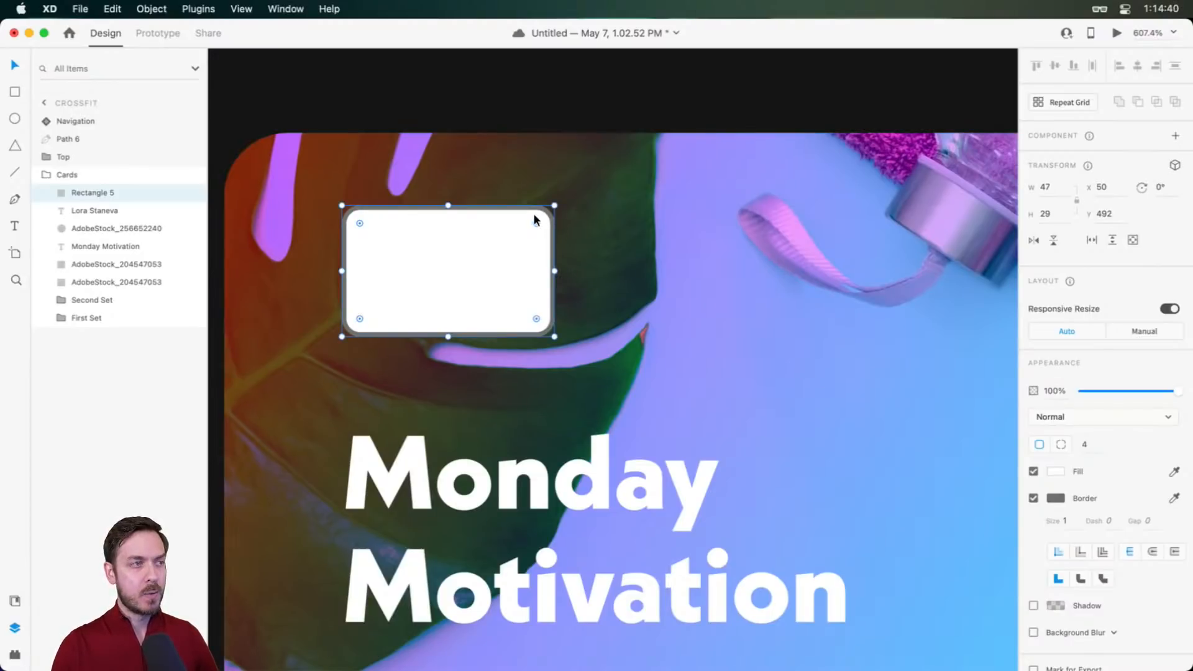
scroll(405, 251, up, 3)
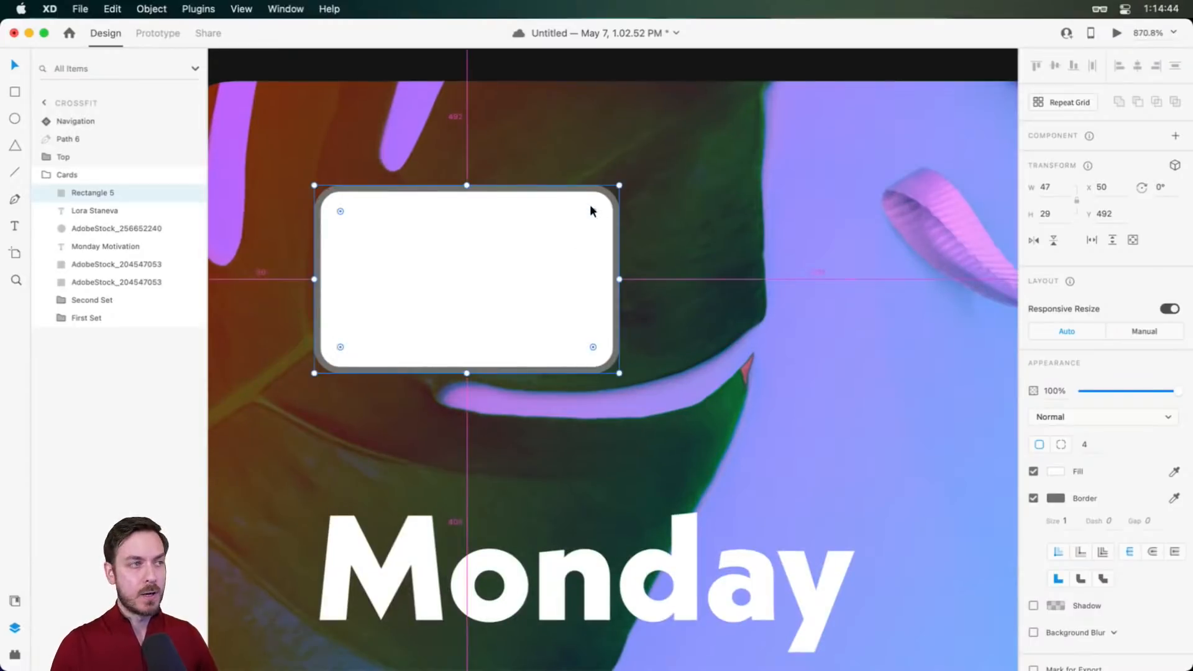
drag(593, 211, 614, 201)
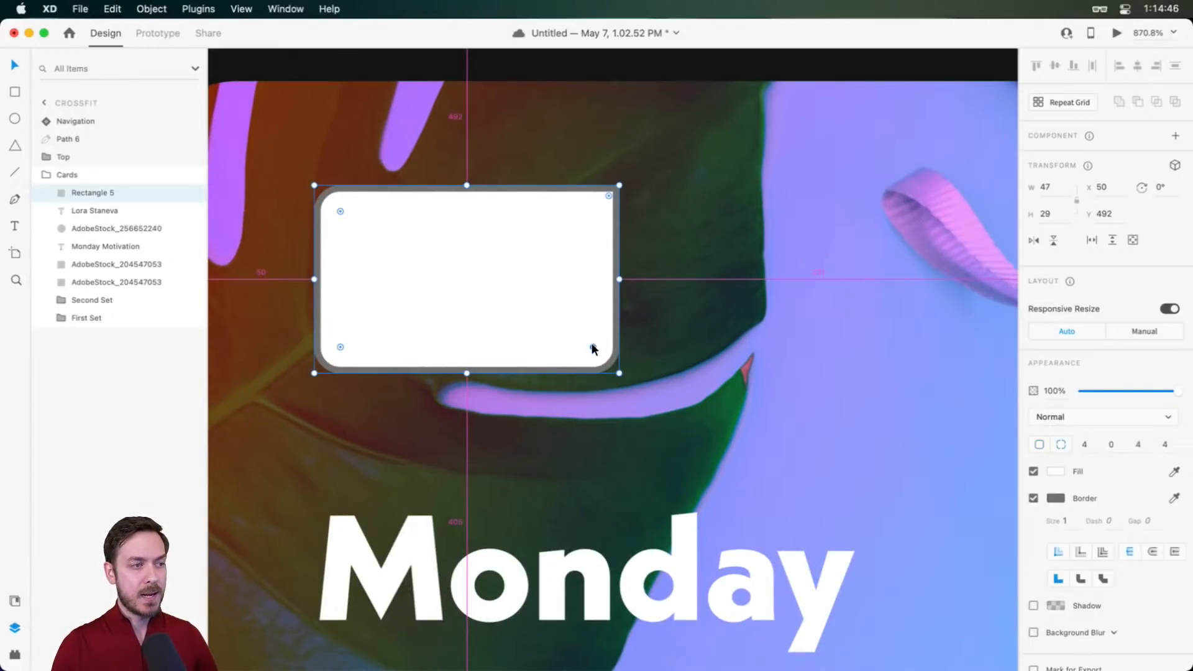
drag(593, 347, 617, 368)
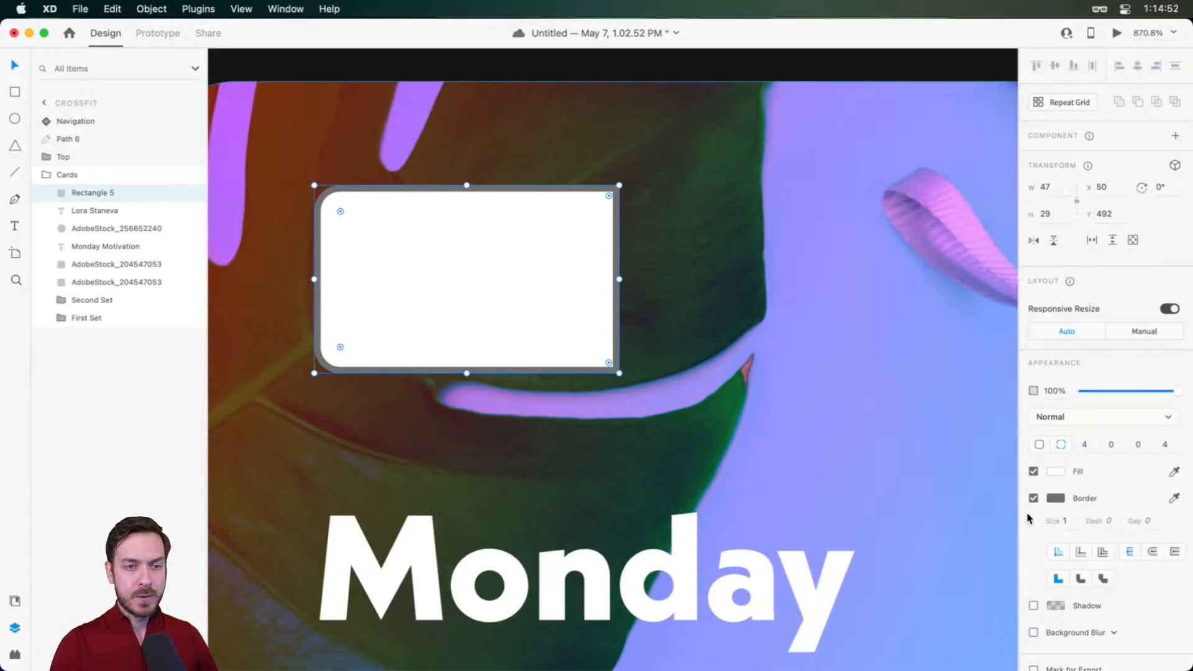
click(1034, 498)
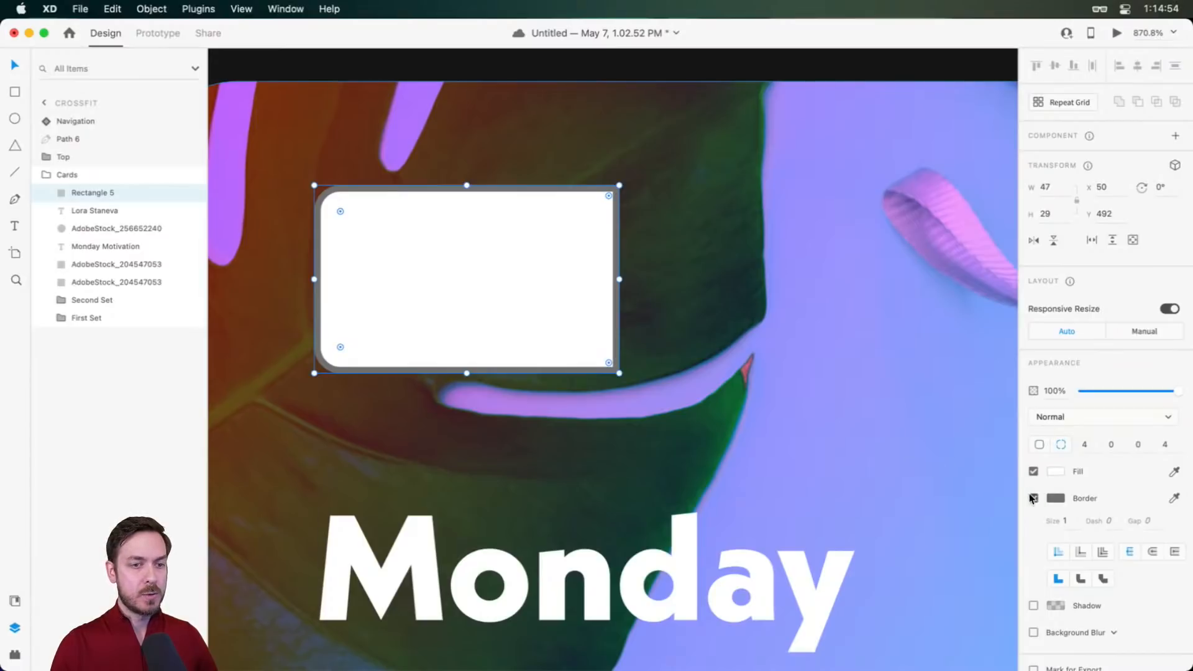
key(t)
click(437, 310)
Type LIVE, move it aside and delete the stray colon
text(LIVE)
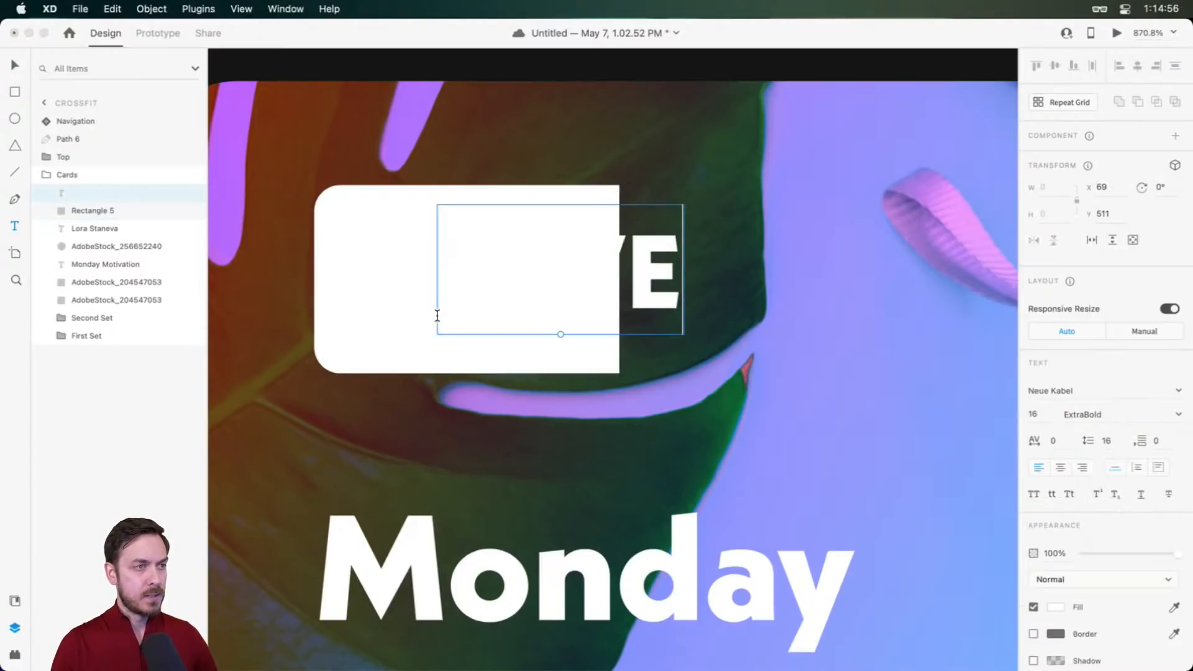
key(Escape)
drag(654, 277, 818, 288)
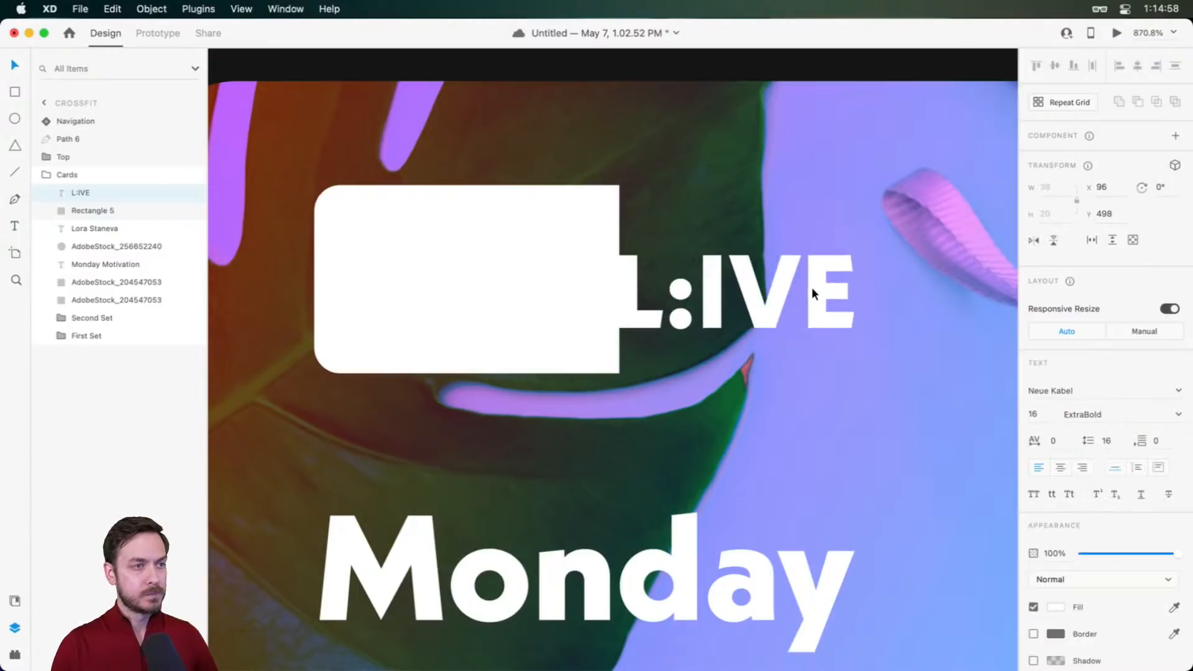
double_click(674, 312)
click(682, 313)
key(BackSpace)
key(Escape)
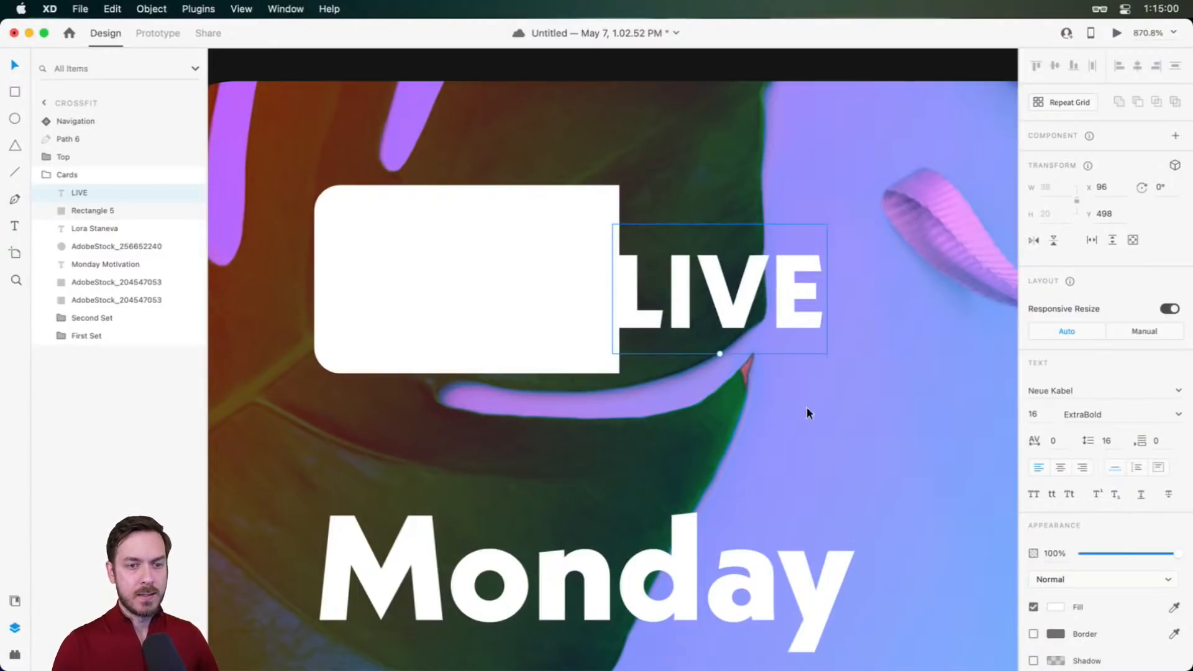
Colour LIVE pinkish red #E82A5D and centre it inside the white tag
click(1056, 607)
click(972, 496)
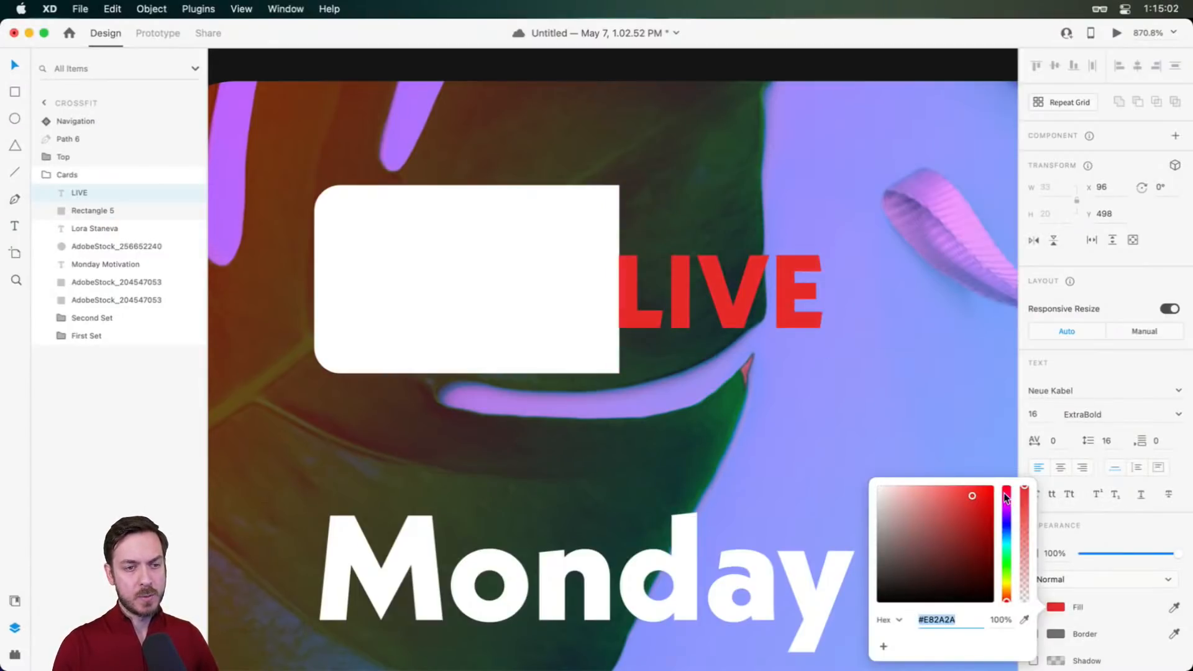
drag(1008, 498, 1008, 494)
drag(729, 292, 478, 289)
key(super+Return)
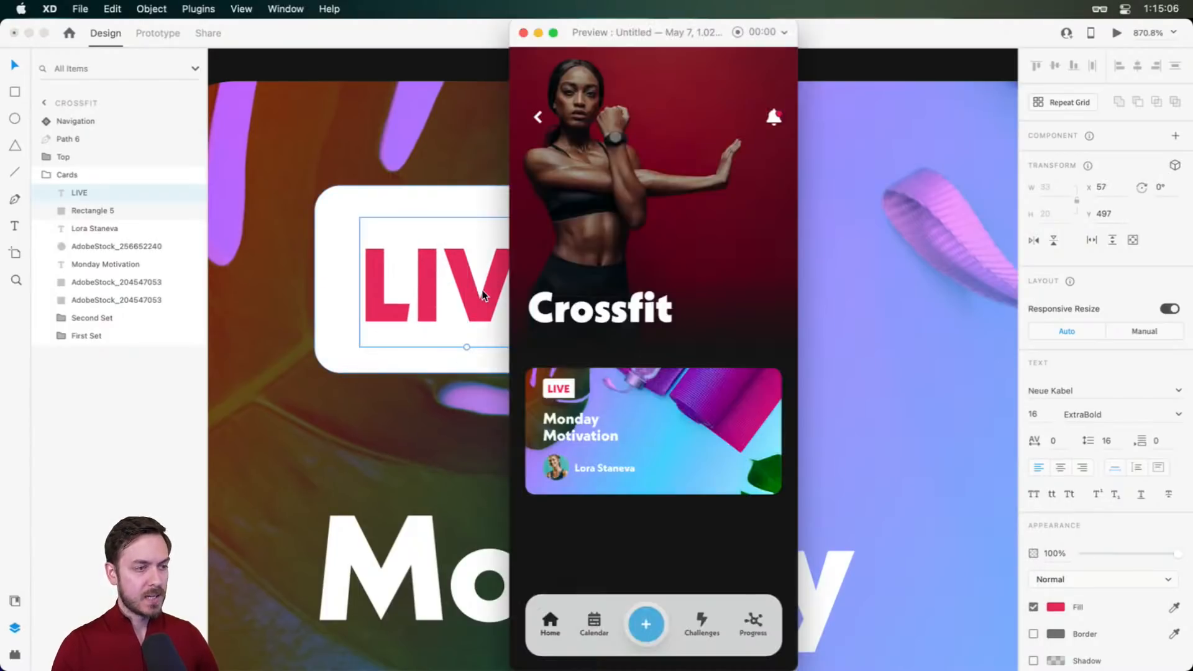
key(super+w)
key(Up)
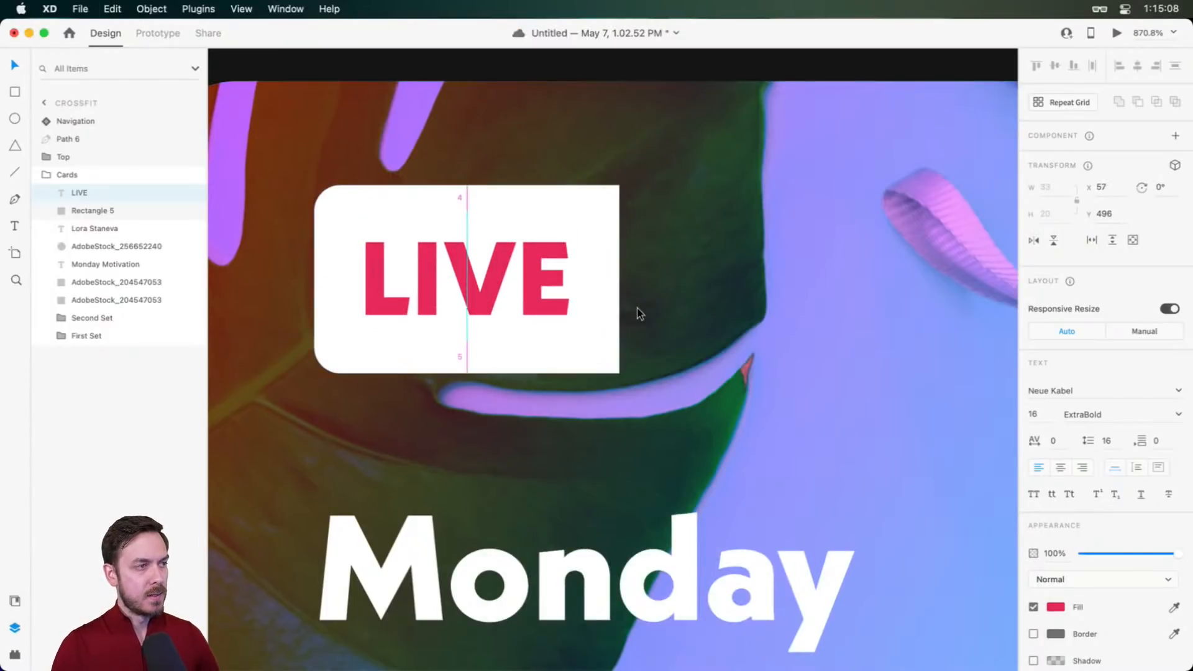
Try Bold, Italic and Thin weights for LIVE, settling on Bold
click(1176, 414)
click(1103, 552)
key(super+Return)
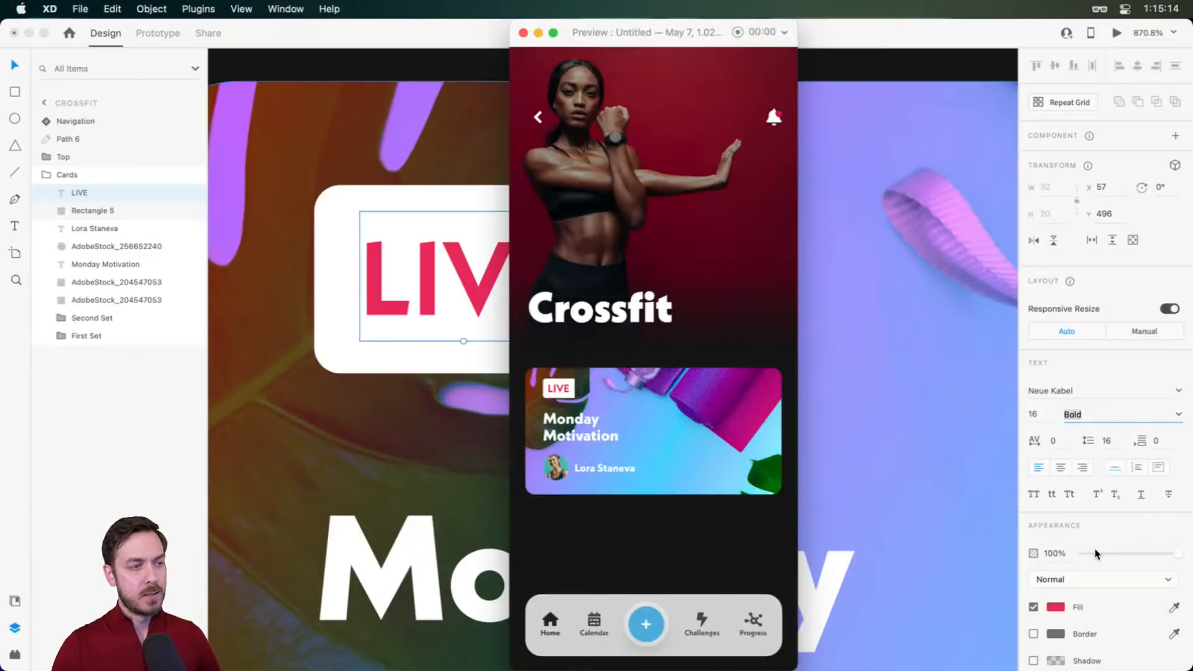
key(super+w)
click(1178, 414)
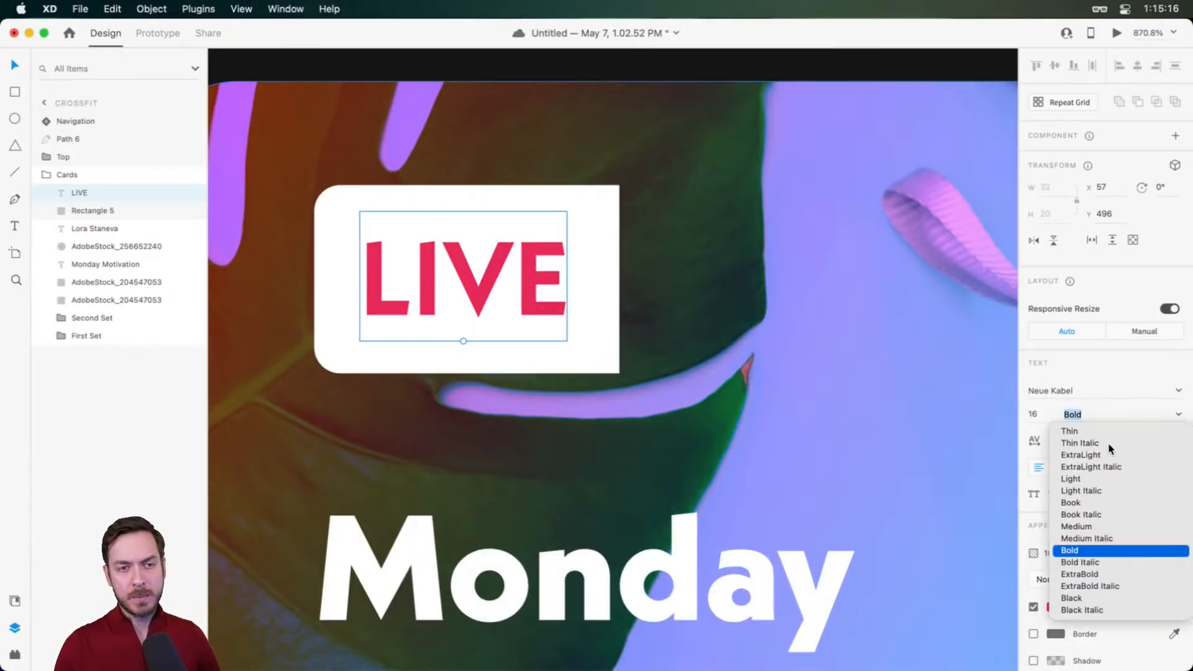
click(1083, 444)
key(super+z)
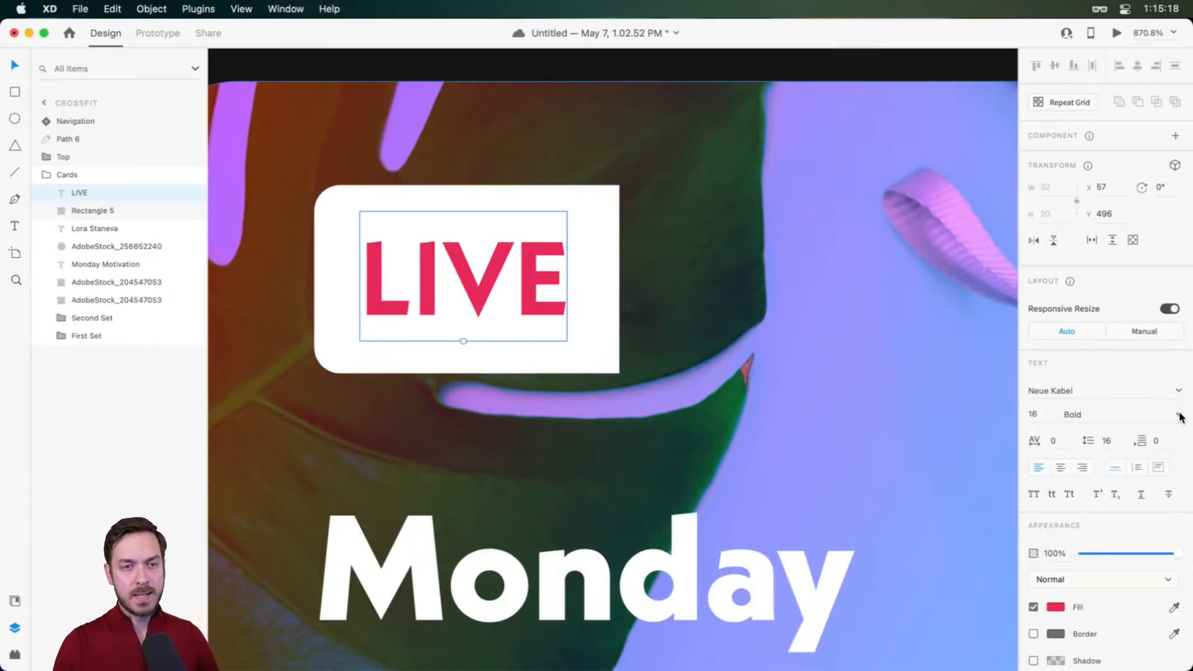
click(1177, 415)
click(1086, 433)
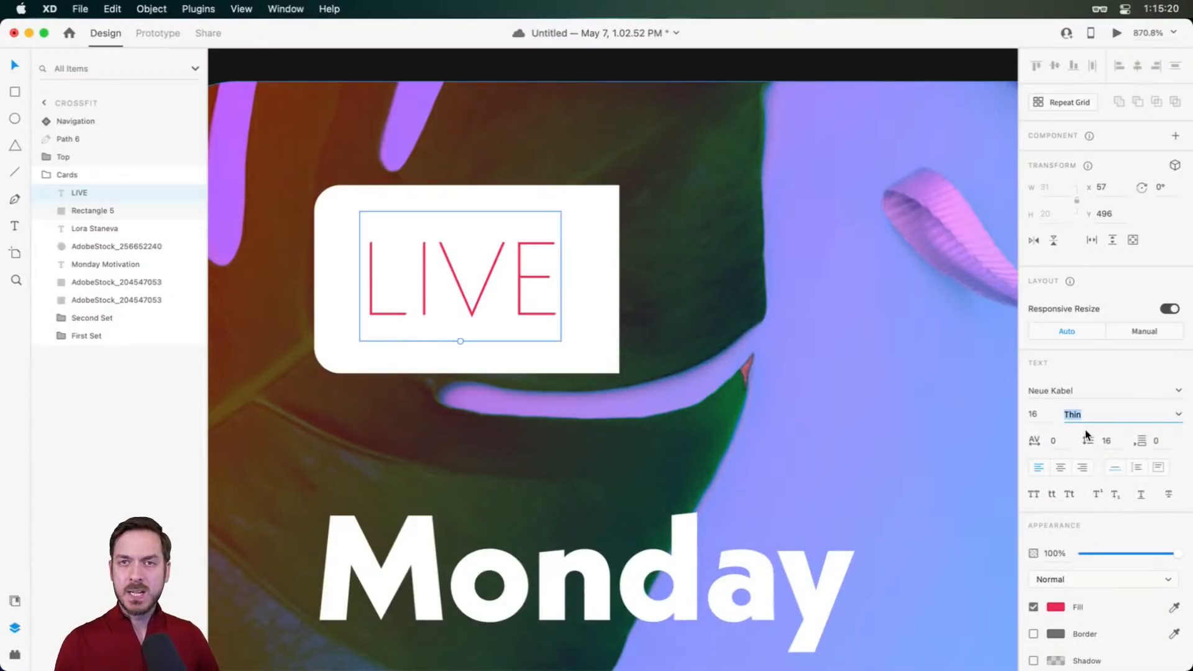
key(super+Return)
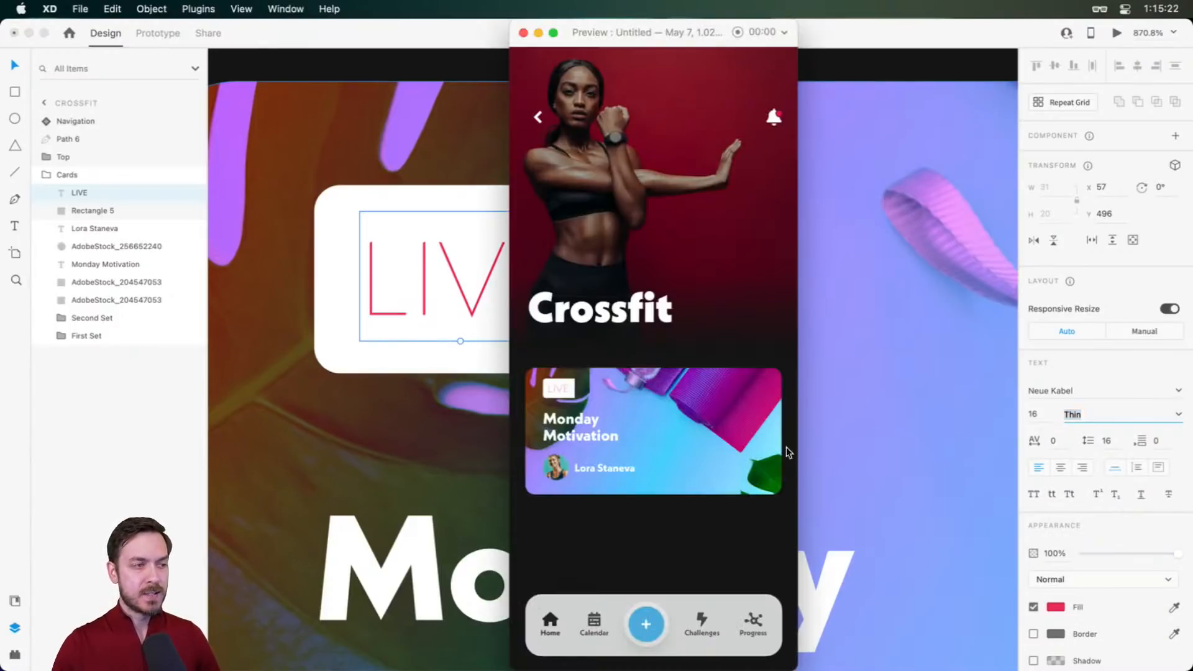
key(super+w)
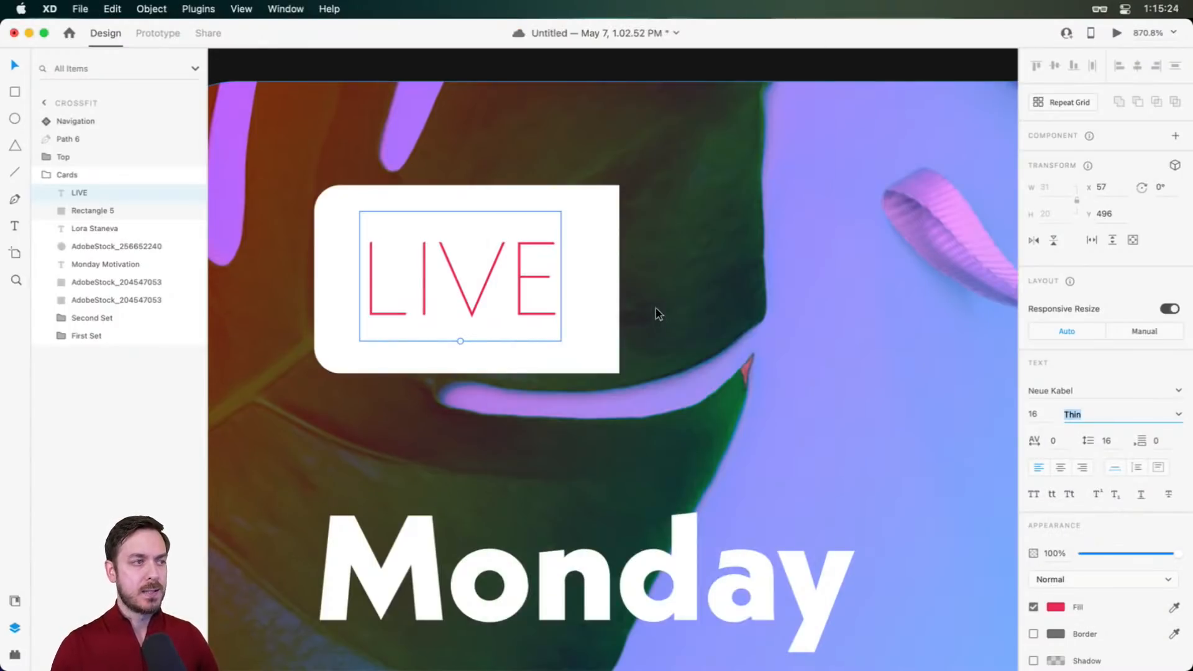
text(Bold)
key(Return)
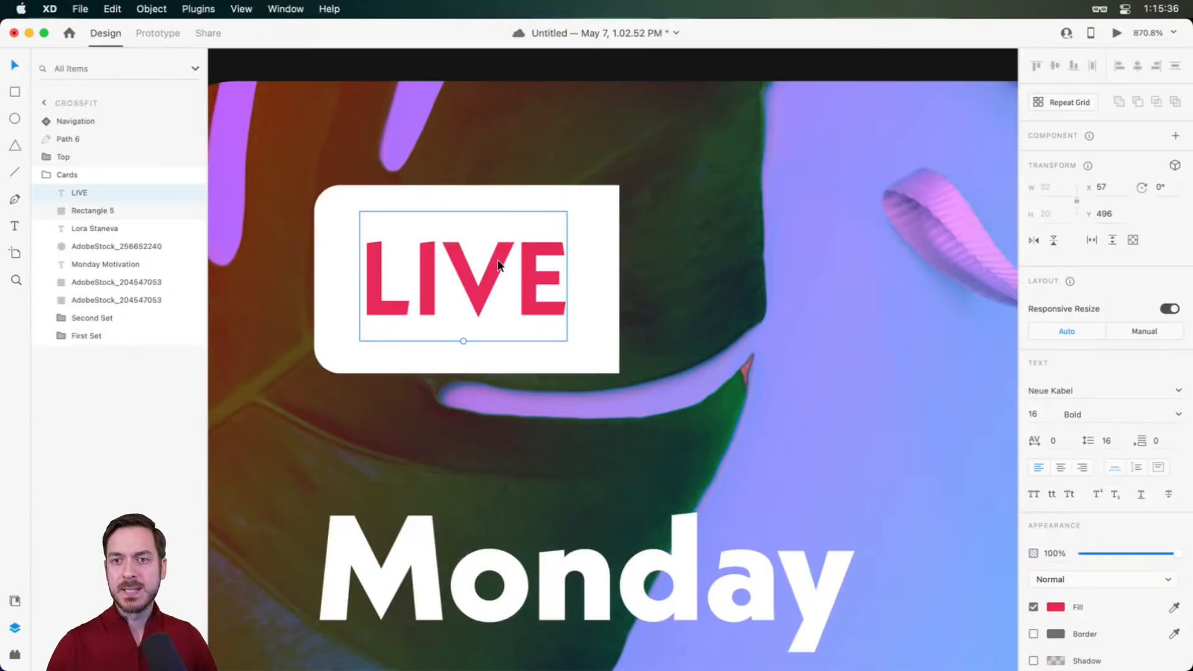
Duplicate the LIVE tag box beside it, flip it horizontally and widen it to 56×29
scroll(596, 262, down, 3)
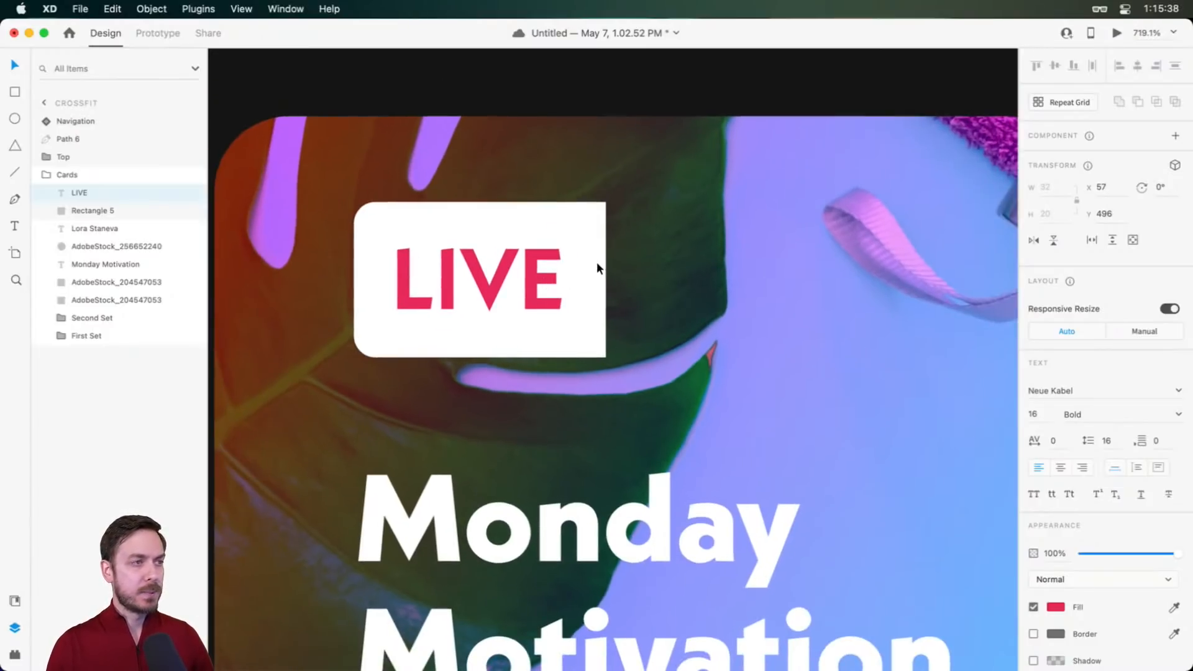
scroll(617, 257, down, 5)
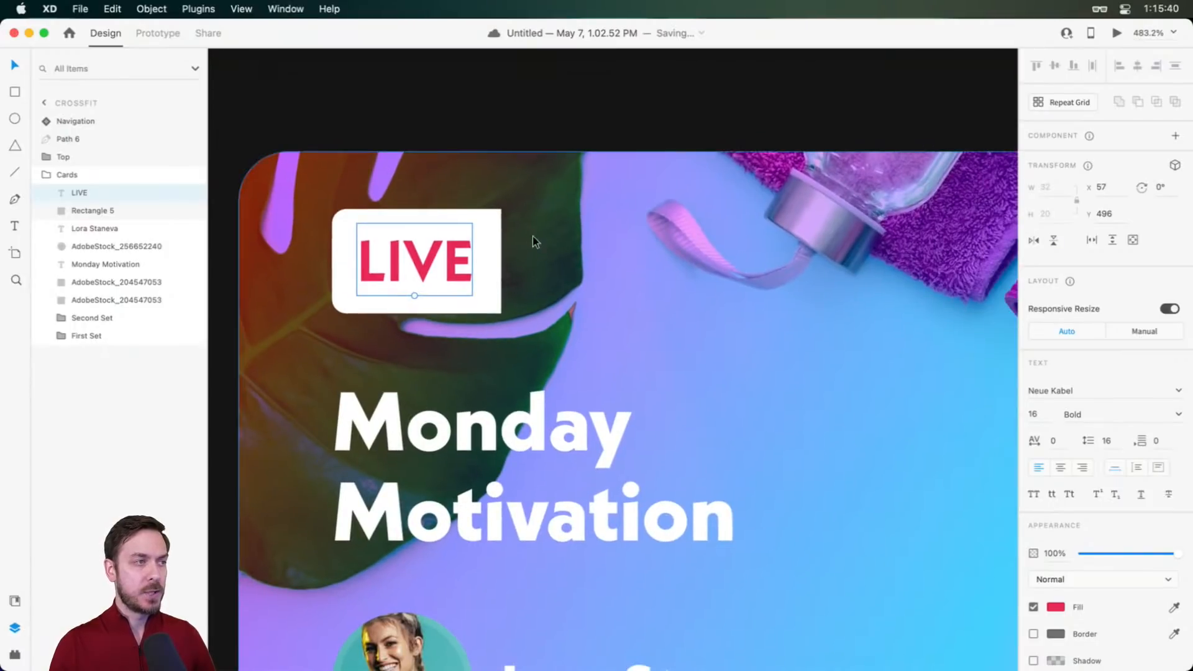
click(458, 210)
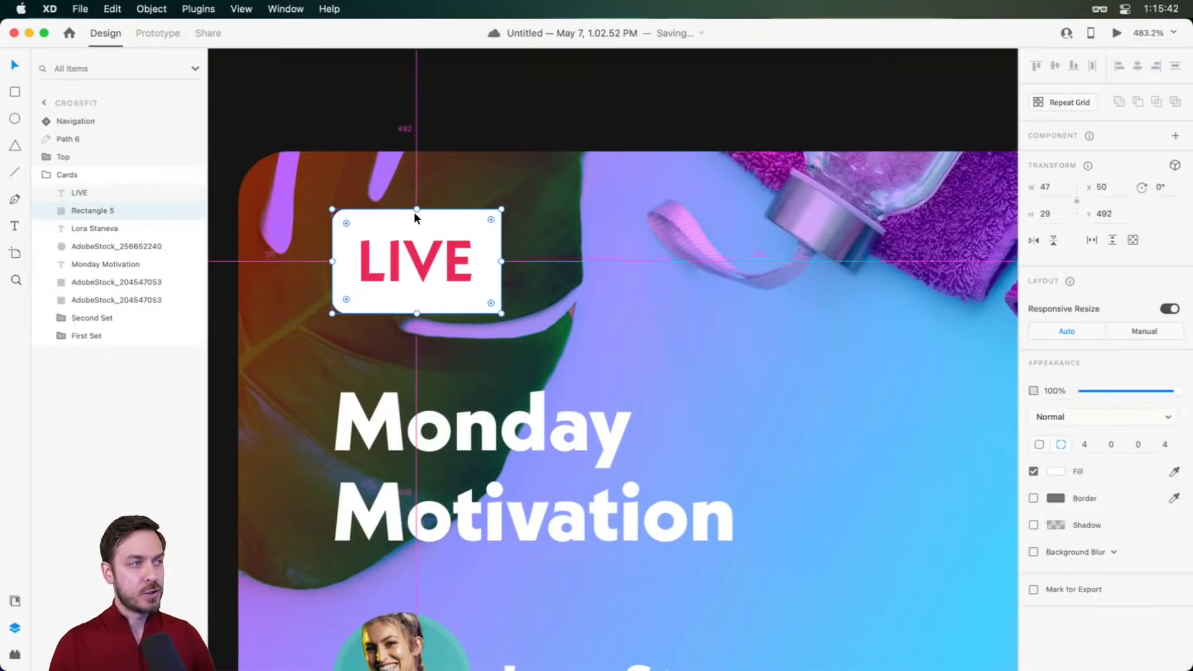
scroll(414, 211, up, 2)
drag(405, 210, 629, 214)
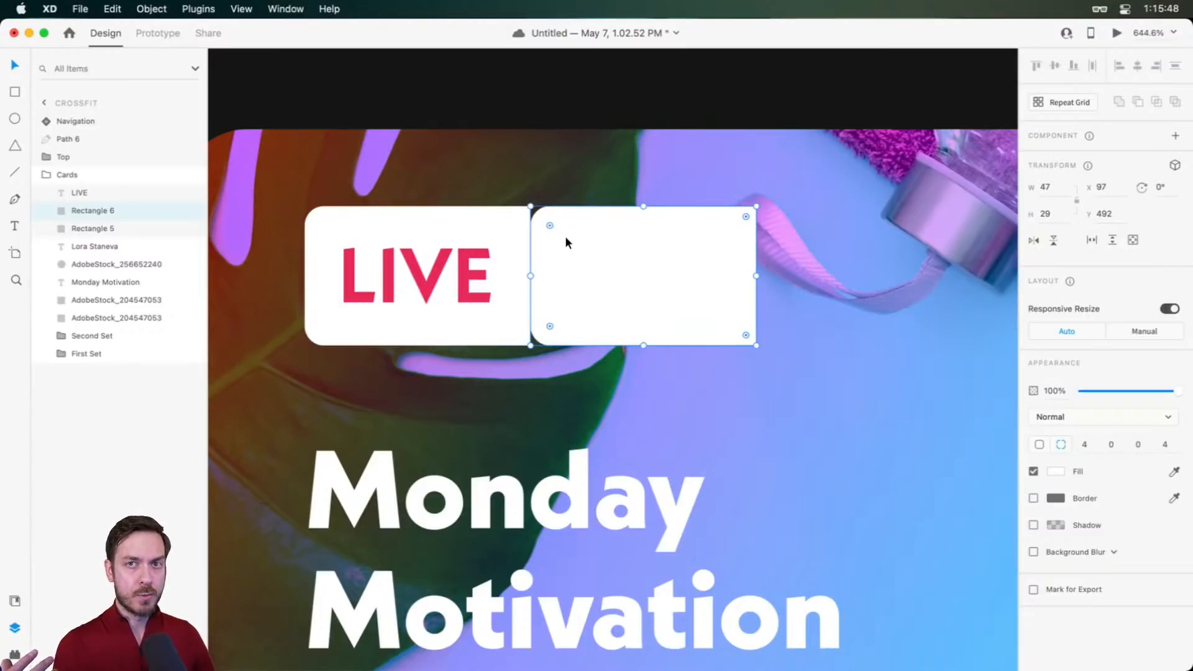
click(1033, 243)
drag(757, 273, 635, 277)
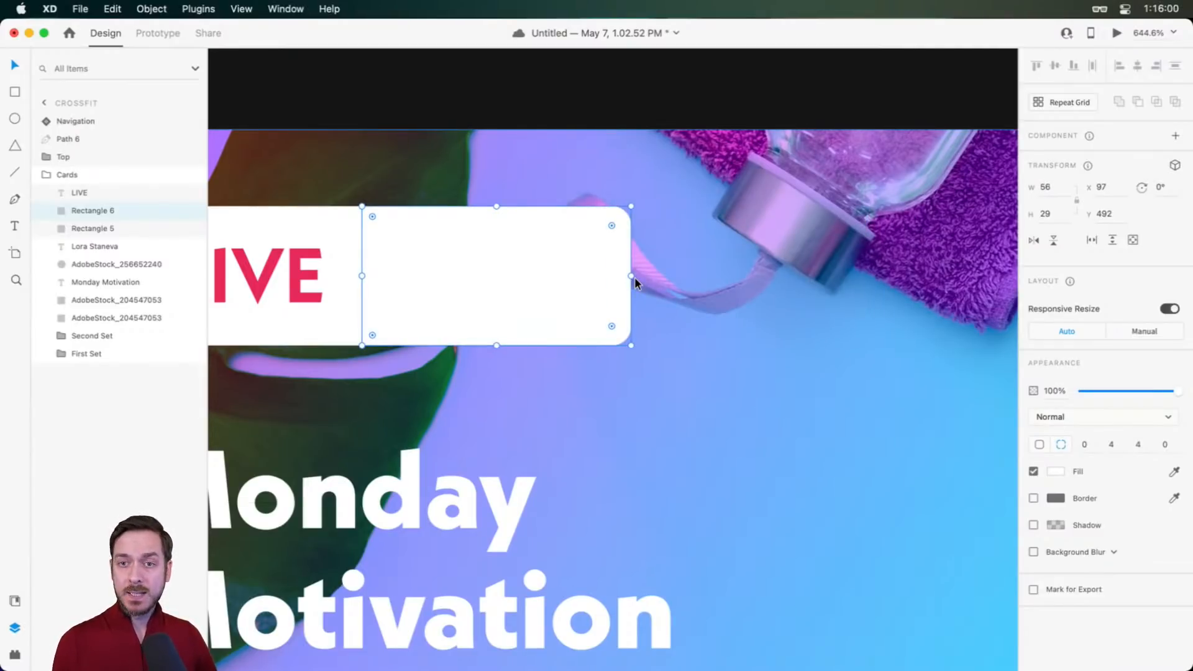
Add 'Starting now, tap to join!' text in the new box, Bold, dark grey #272727
click(396, 295)
text(Starting)
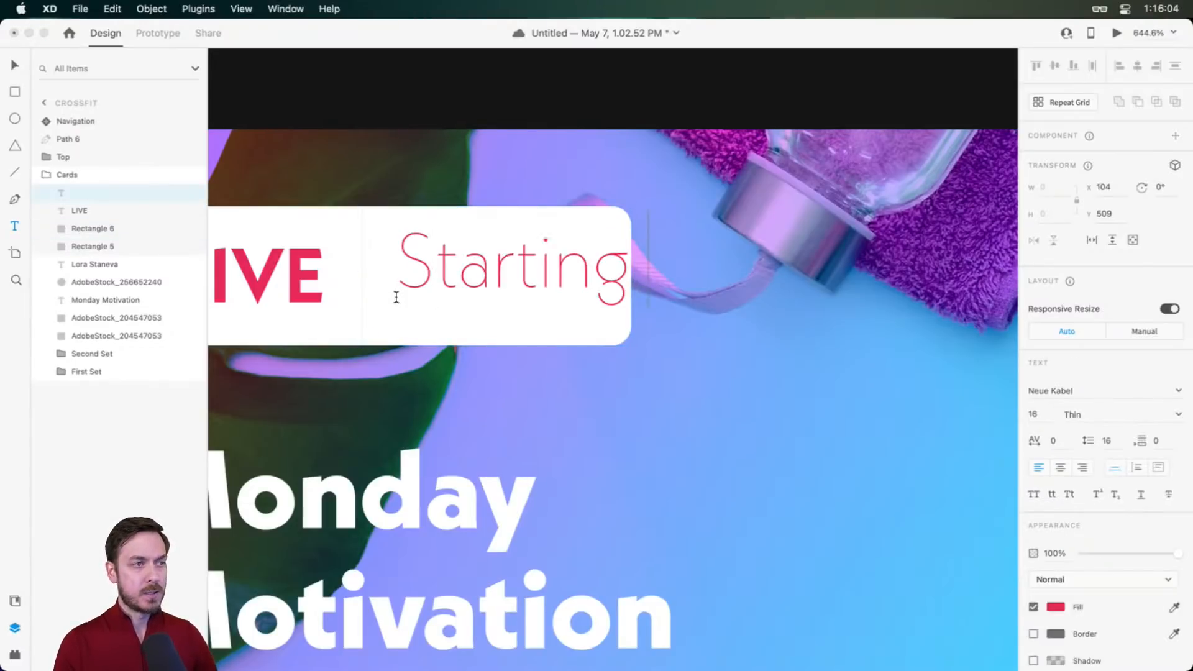
text( now, tap to)
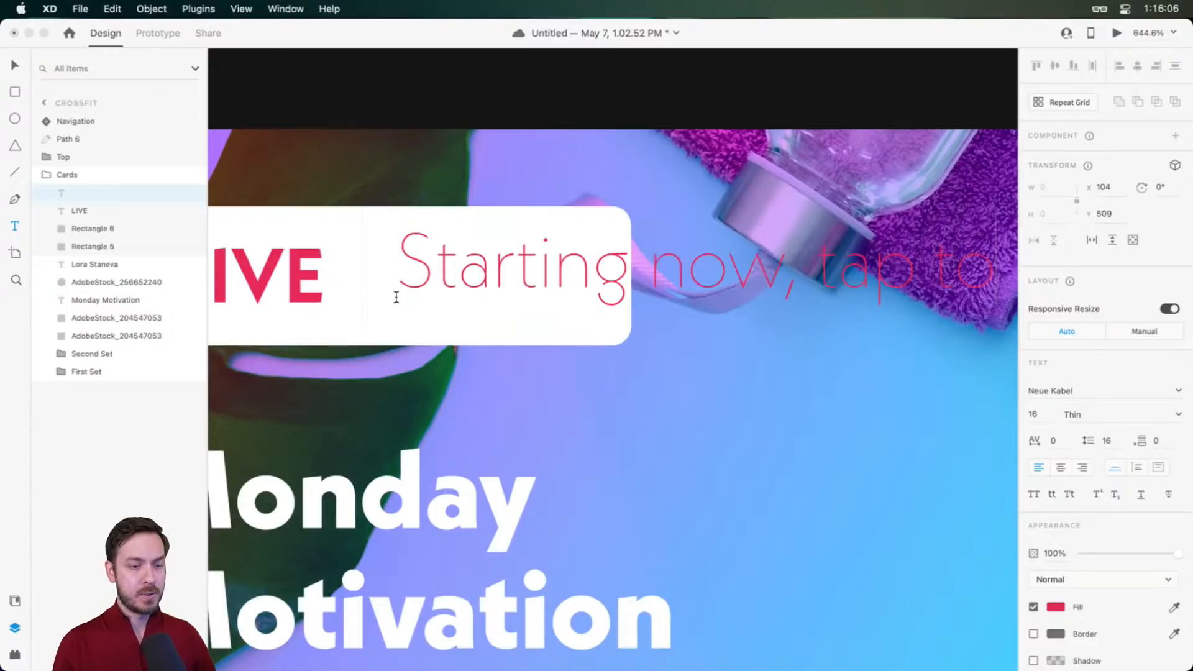
key(Escape)
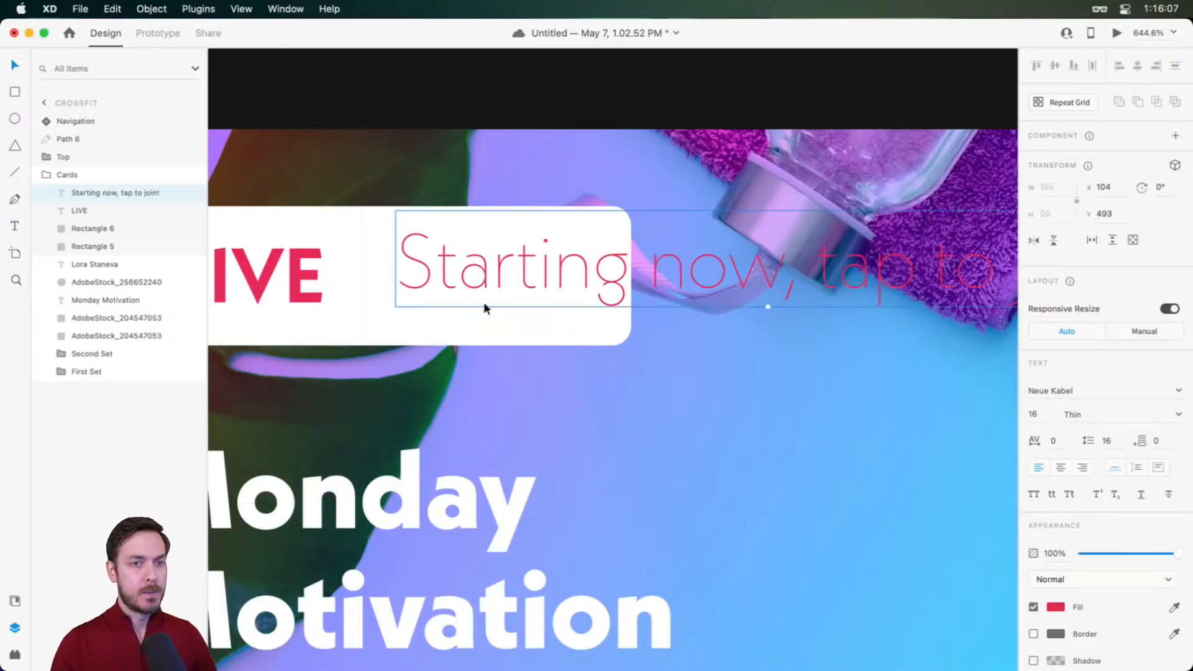
click(1176, 414)
click(1081, 550)
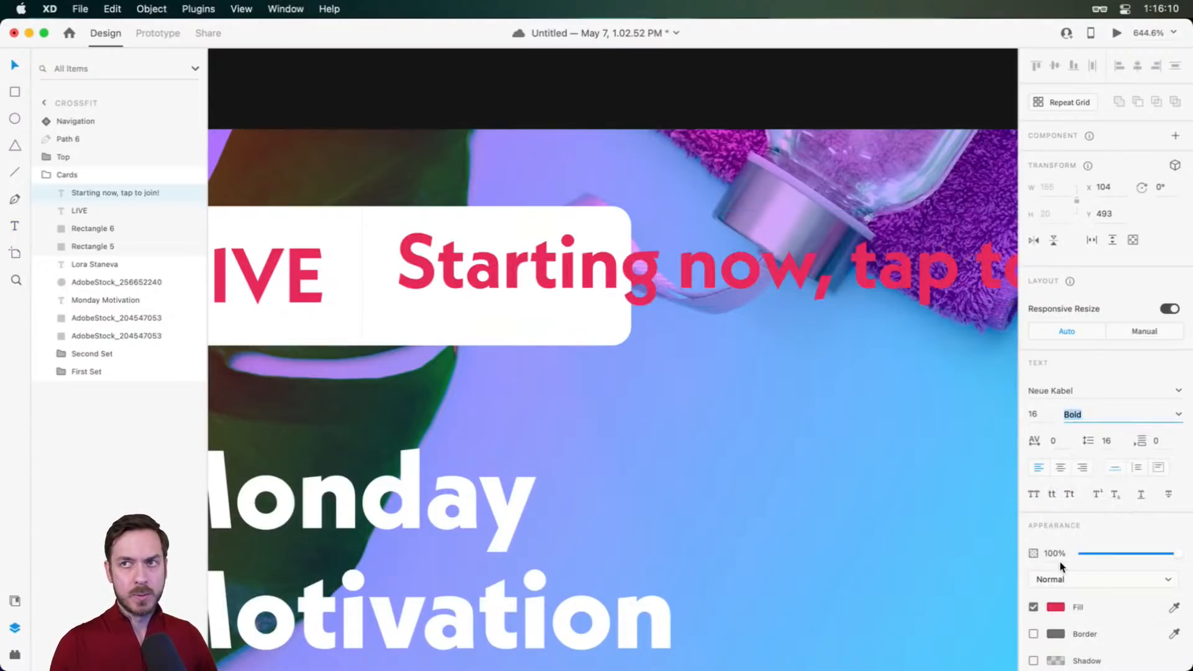
click(1056, 607)
text(#272727)
key(Return)
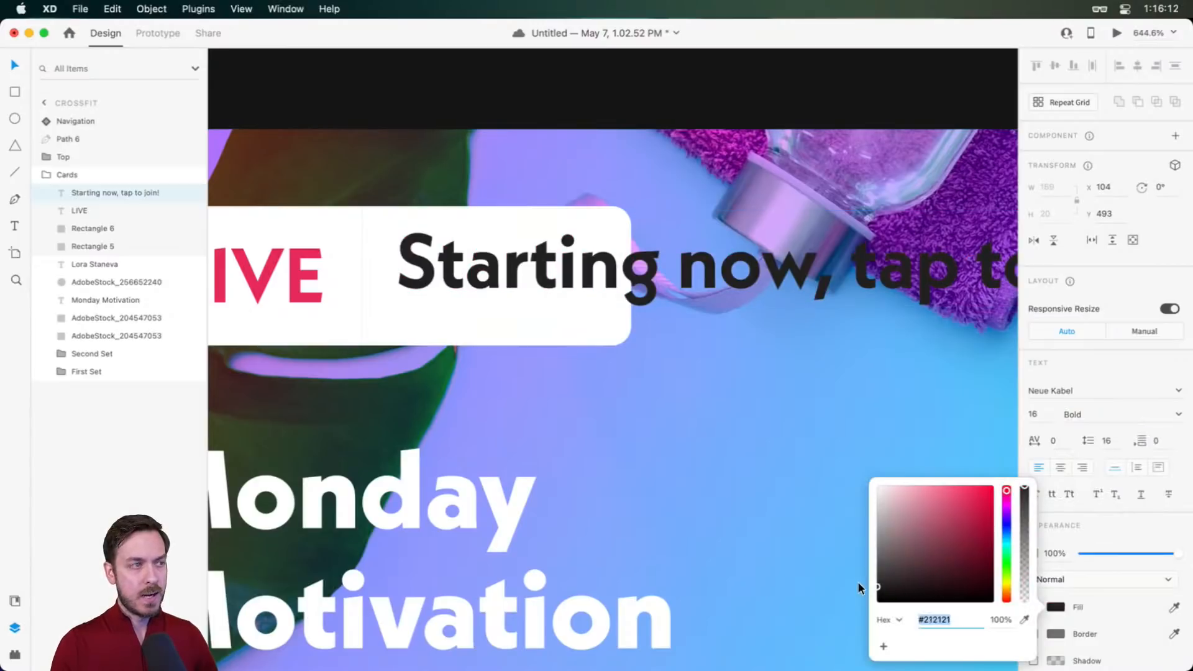
click(1035, 390)
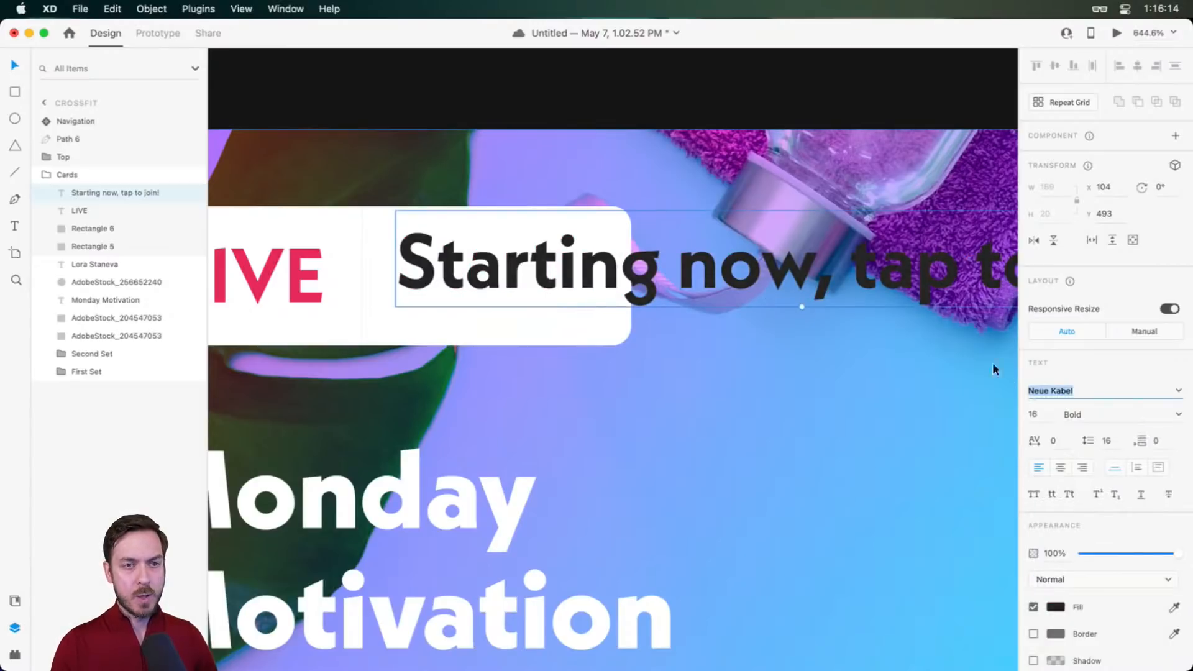
key(Tab)
Stretch the white box to fit the sentence and reduce the text to size 14
drag(453, 251, 444, 266)
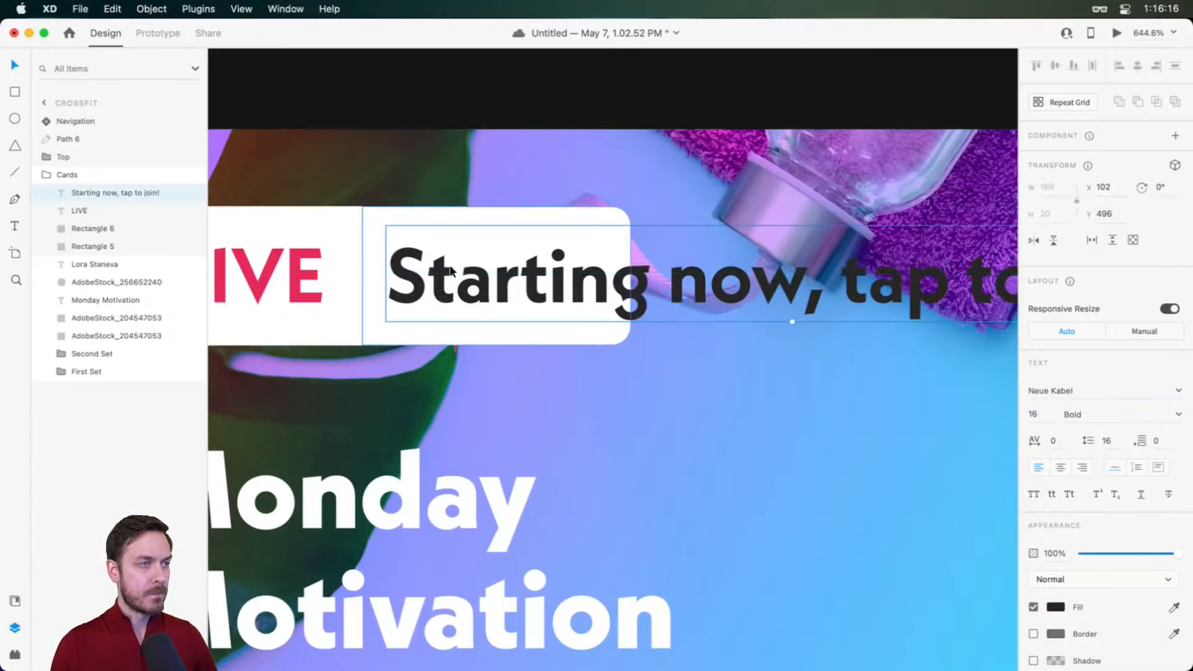
scroll(445, 267, down, 5)
scroll(459, 273, up, 2)
click(503, 241)
drag(549, 273, 871, 272)
click(690, 270)
key(super+Return)
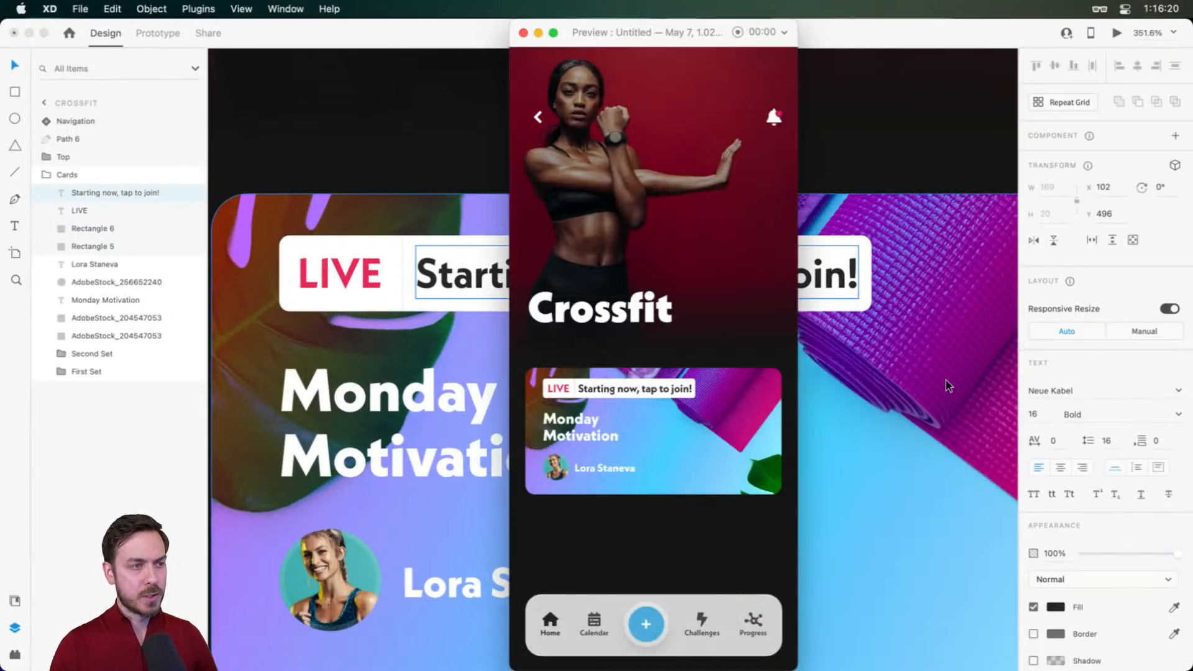
key(super+w)
click(1035, 415)
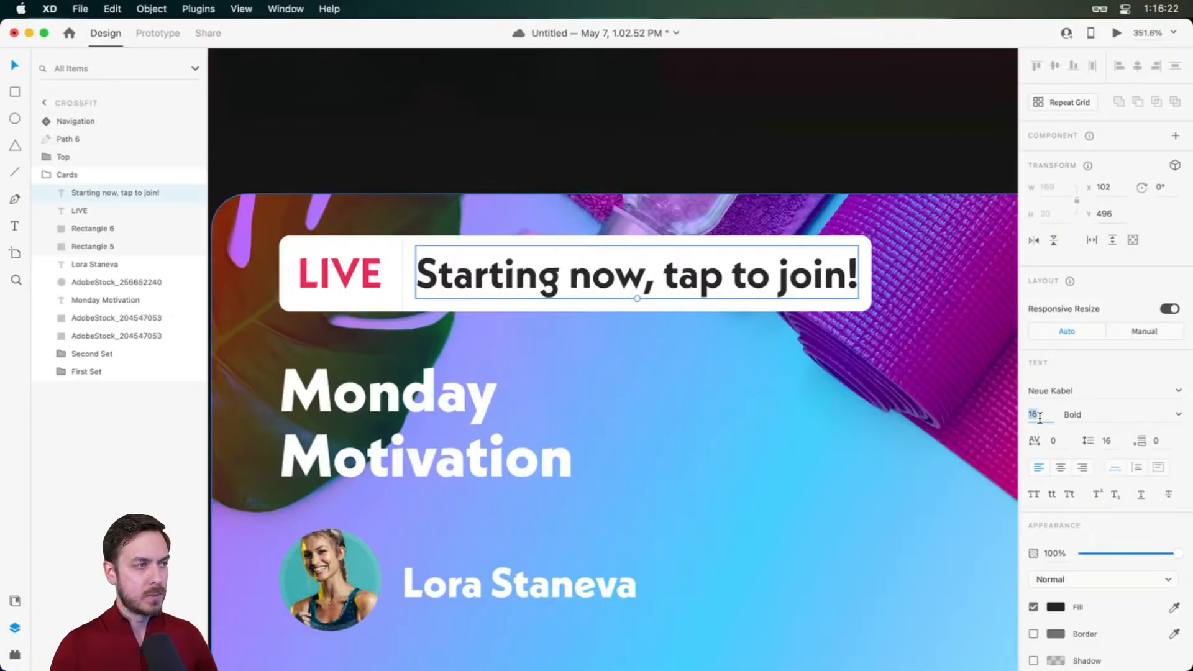
key(Down)
key(Down)
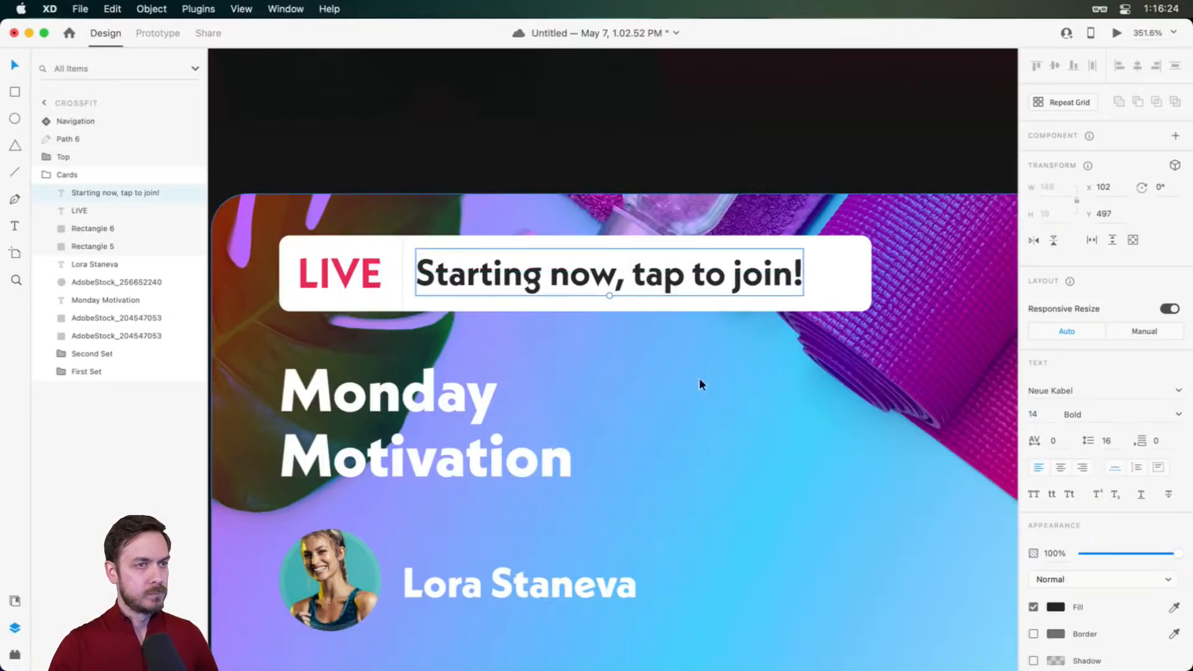
Centre the message in its white box and group the two together
click(598, 251)
scroll(598, 253, up, 3)
drag(534, 290, 551, 284)
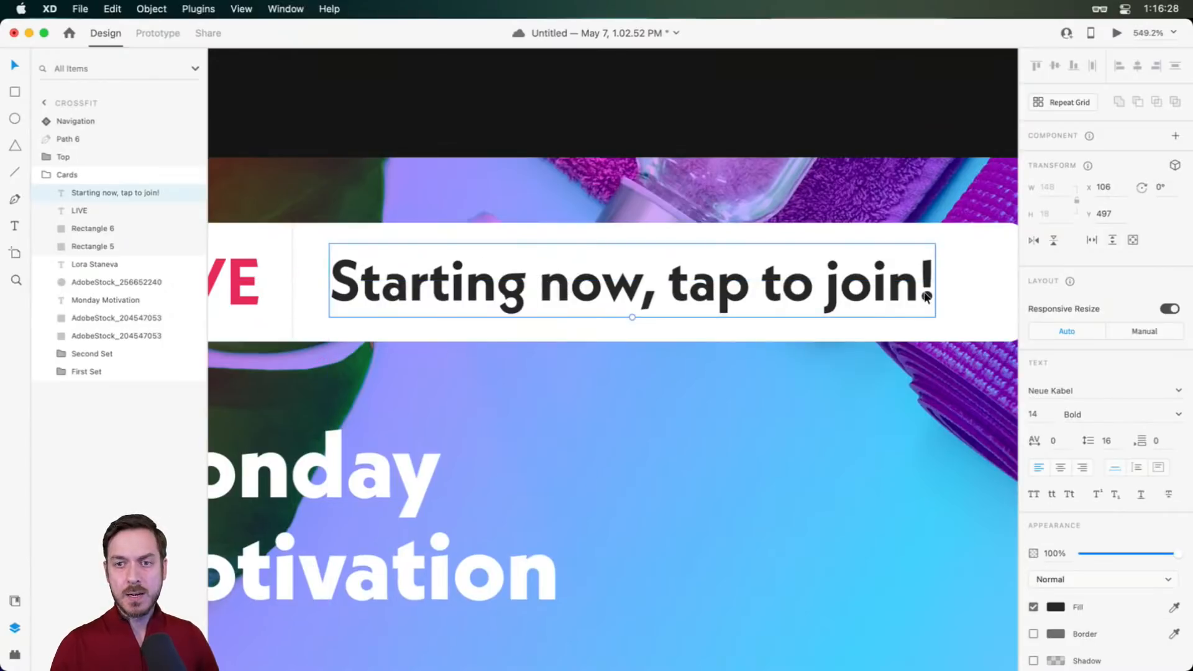
scroll(874, 300, right, 2)
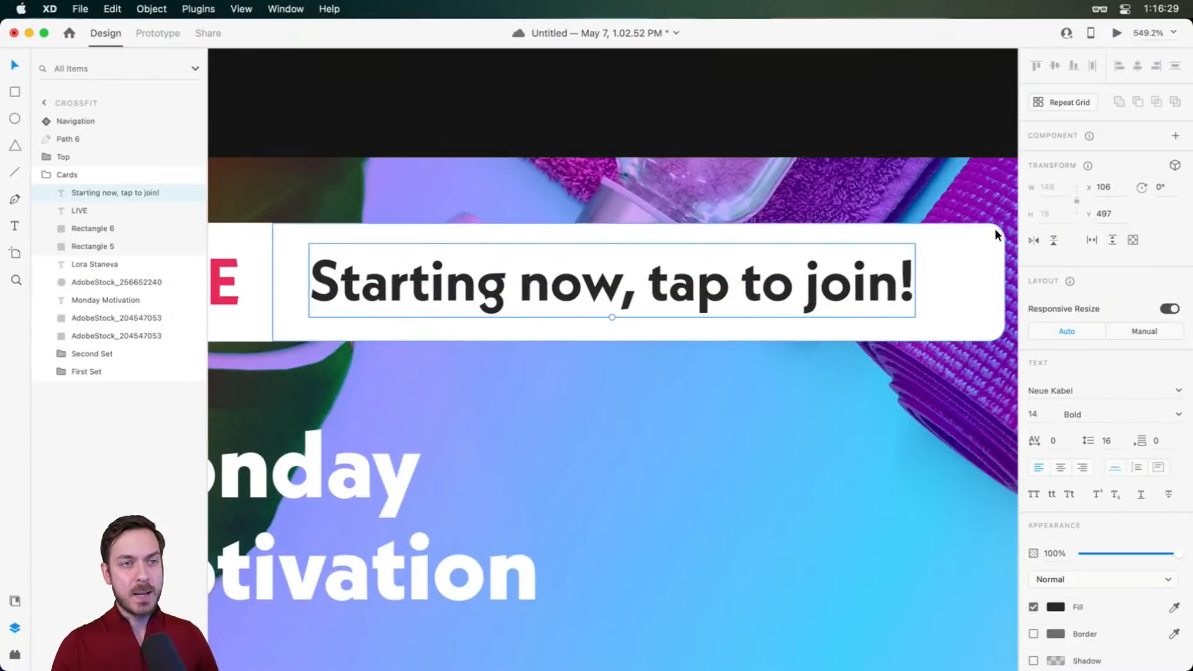
click(959, 270)
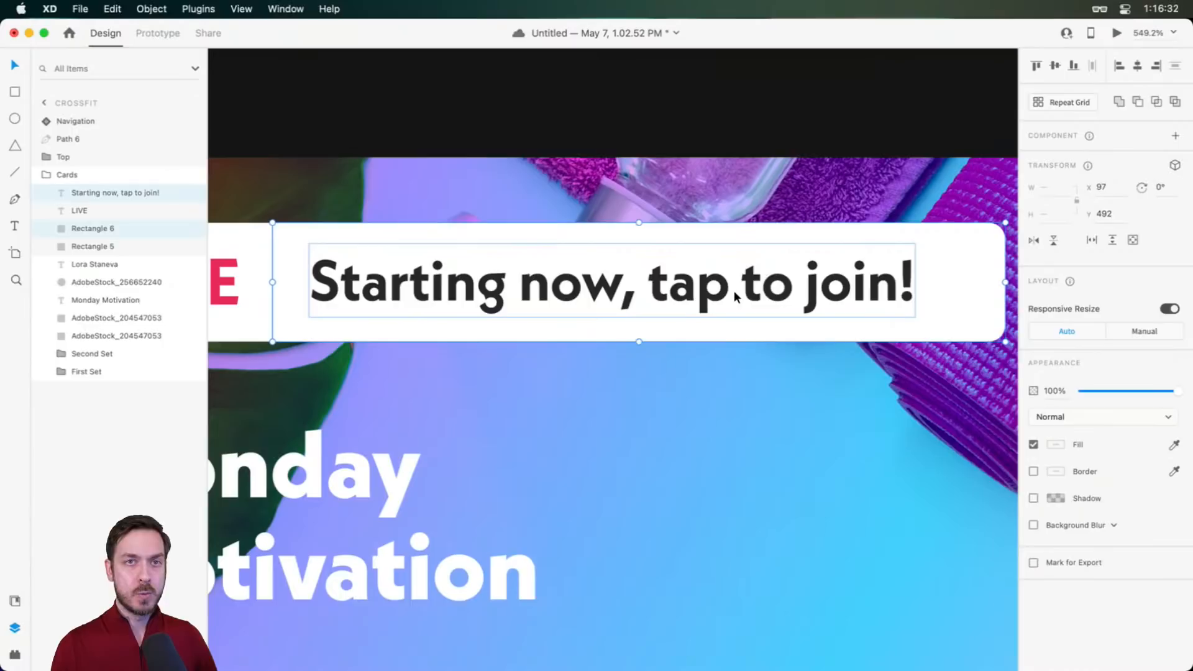
key(super+g)
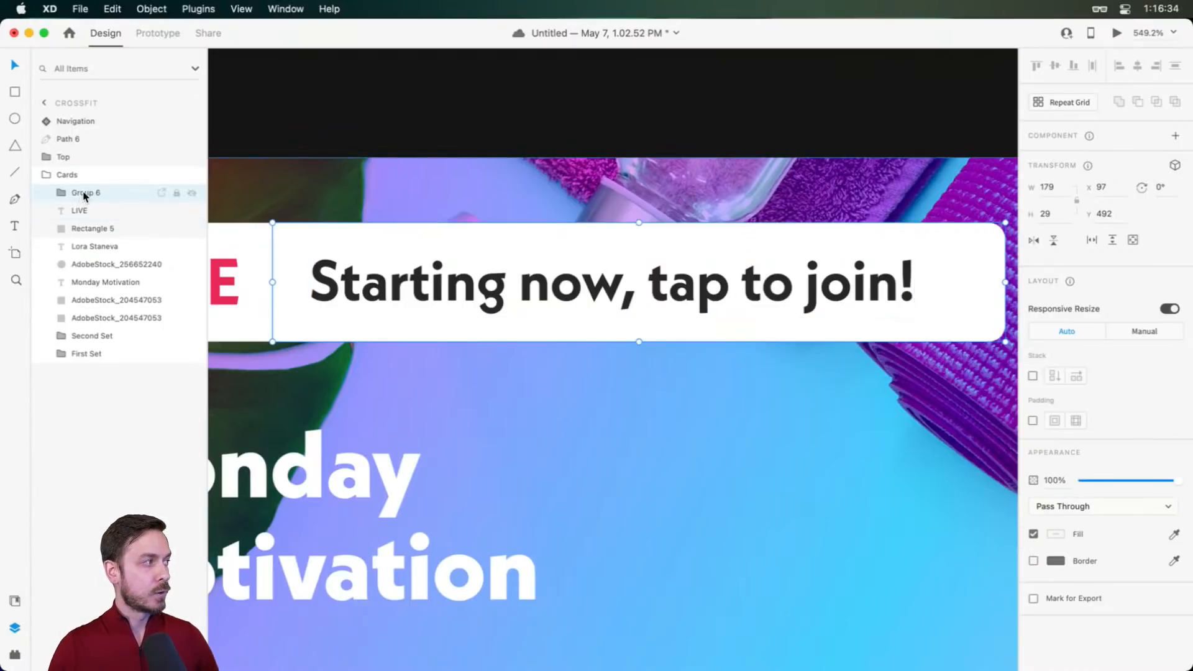
Rename the new group CTA and enable padding of 5, 22, 6, 9
double_click(84, 193)
text(CTA)
key(Return)
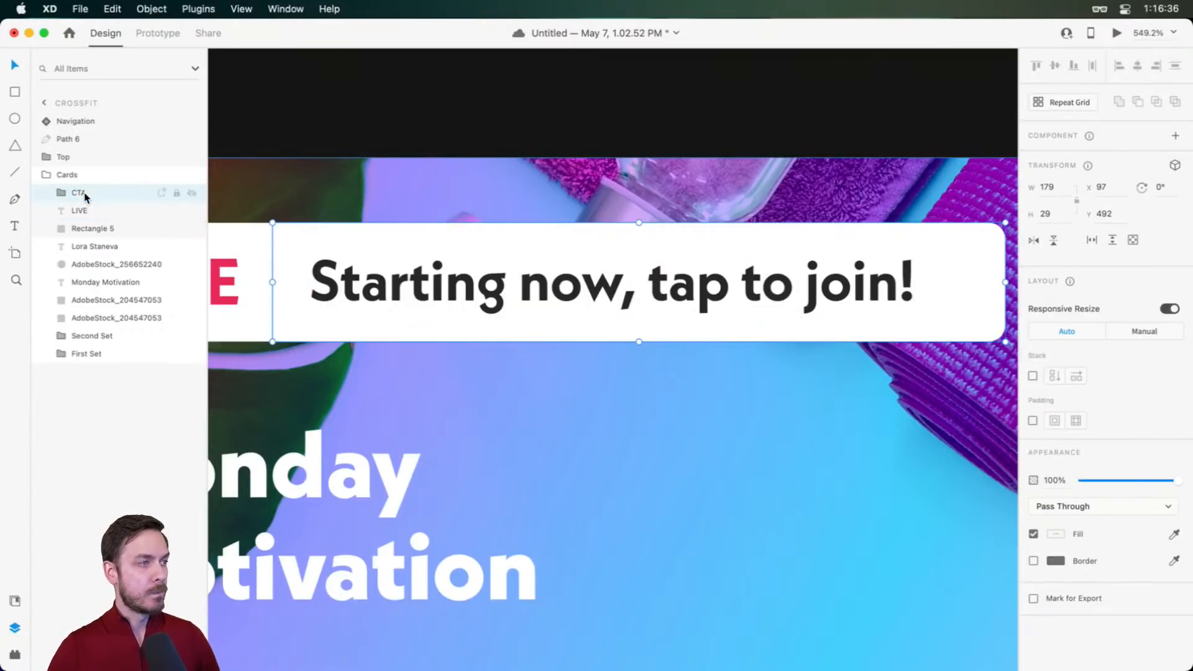
scroll(982, 409, right, 1)
key(alt+super+8)
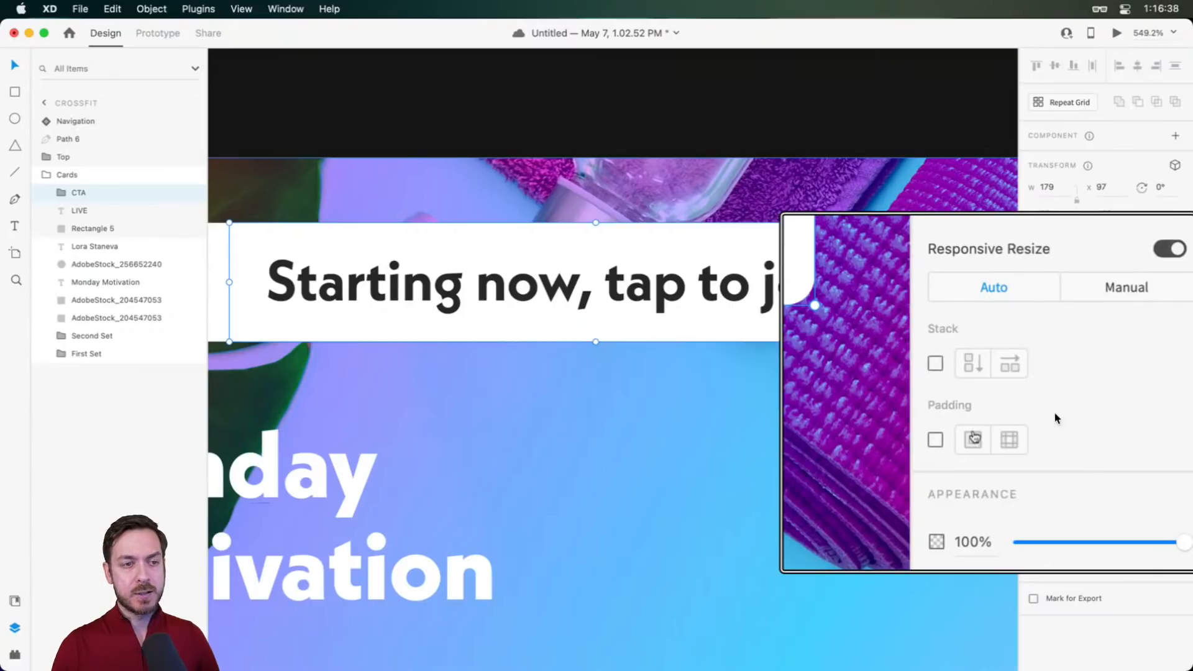
click(935, 440)
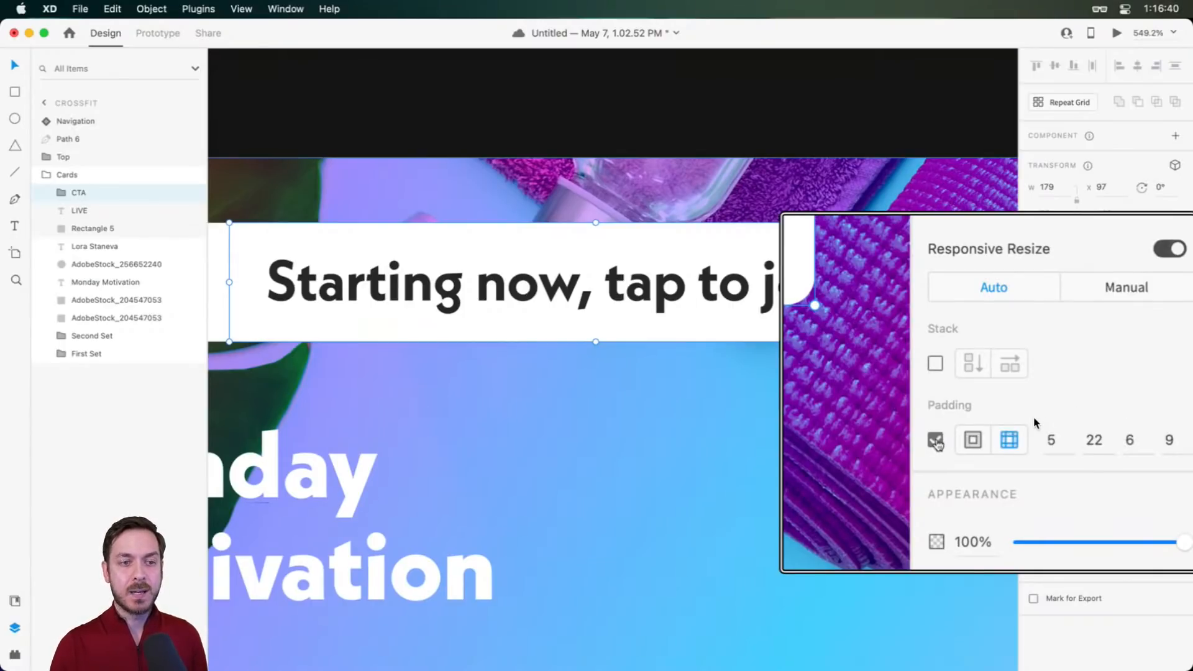
key(alt+super+8)
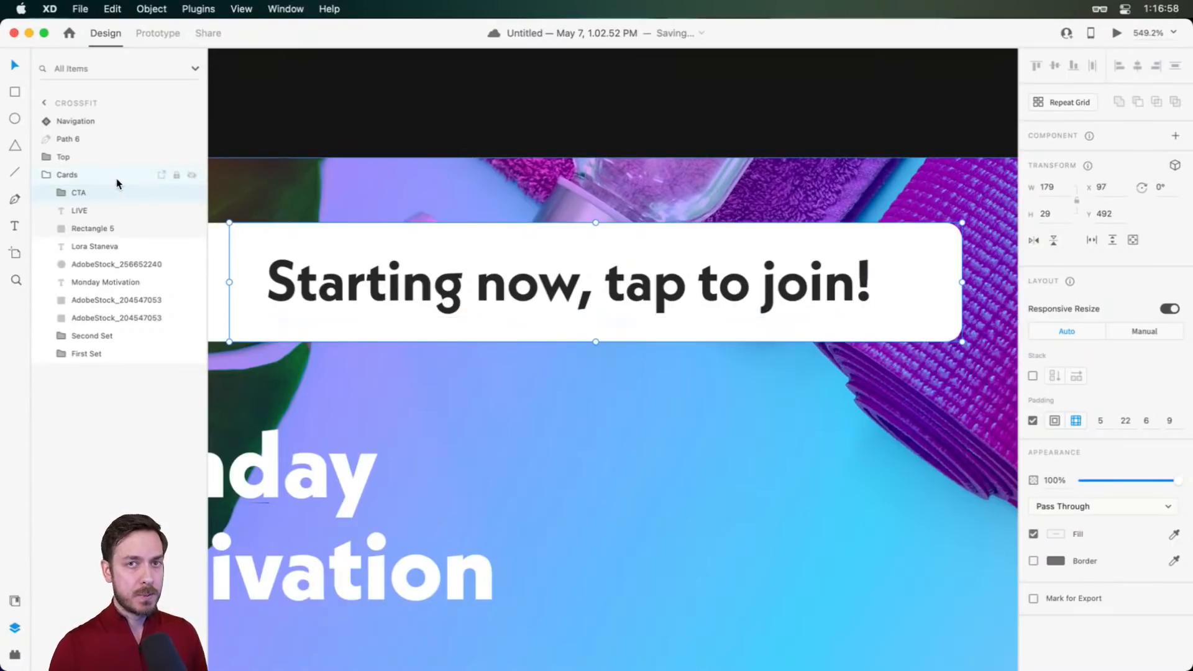
click(59, 193)
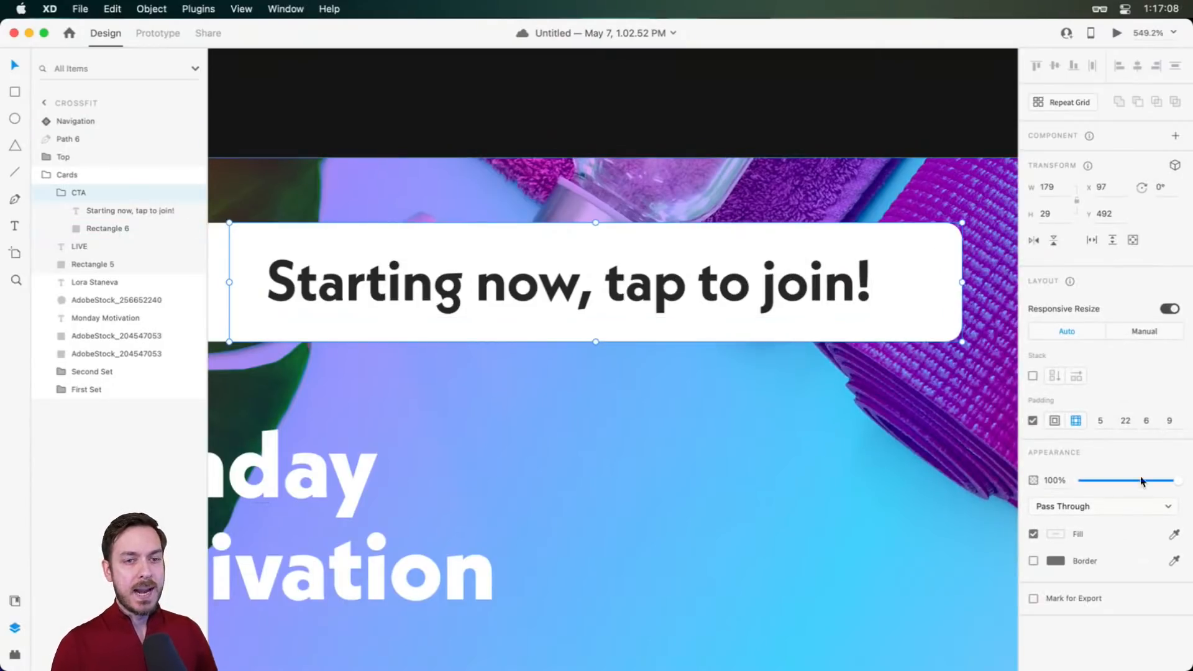
Set the CTA group's left and right padding to 8
click(1129, 423)
key(shift+Up)
key(shift+Up)
key(shift+Up)
key(shift+Down)
key(shift+Down)
key(shift+Down)
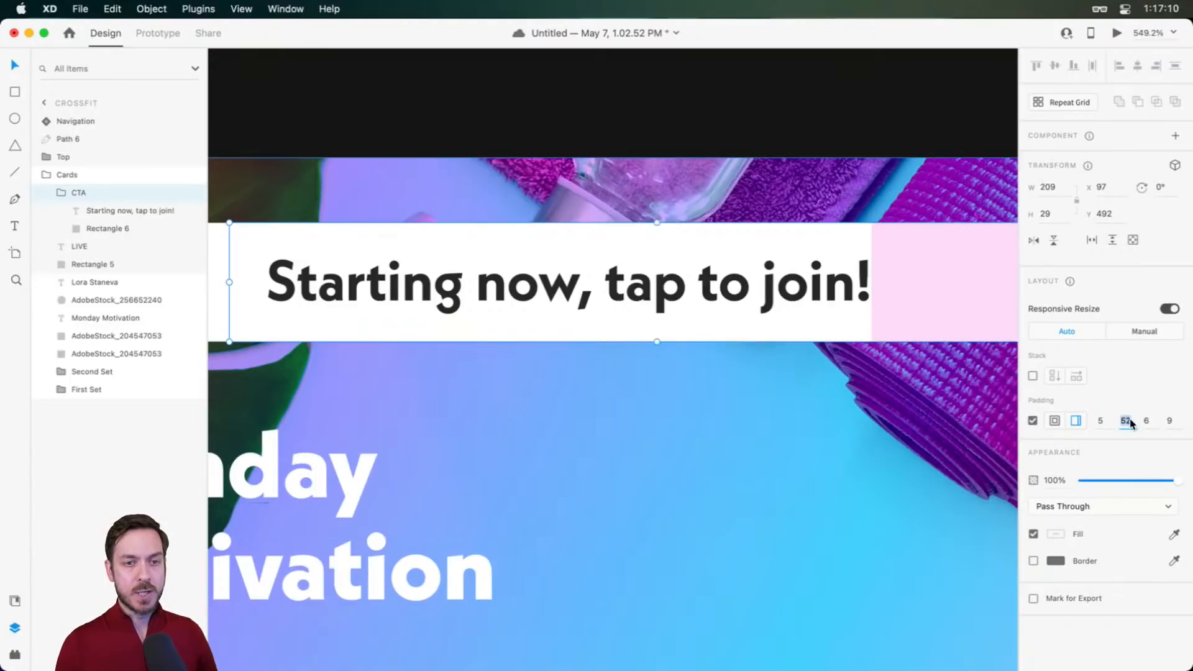
key(Return)
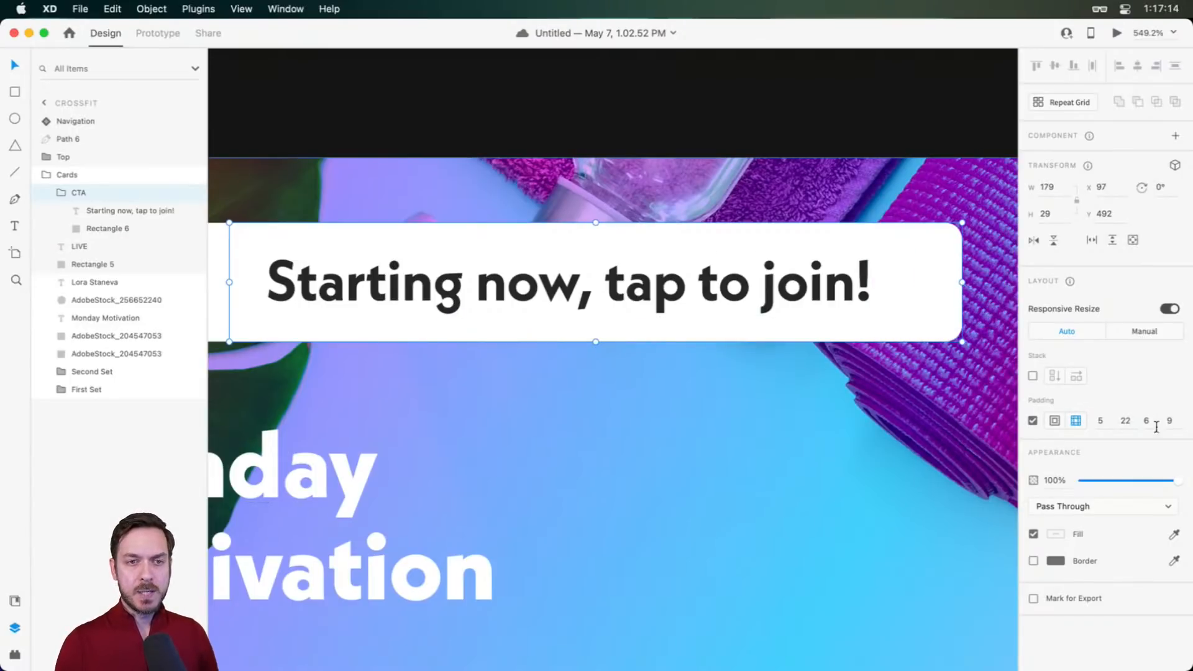
double_click(502, 317)
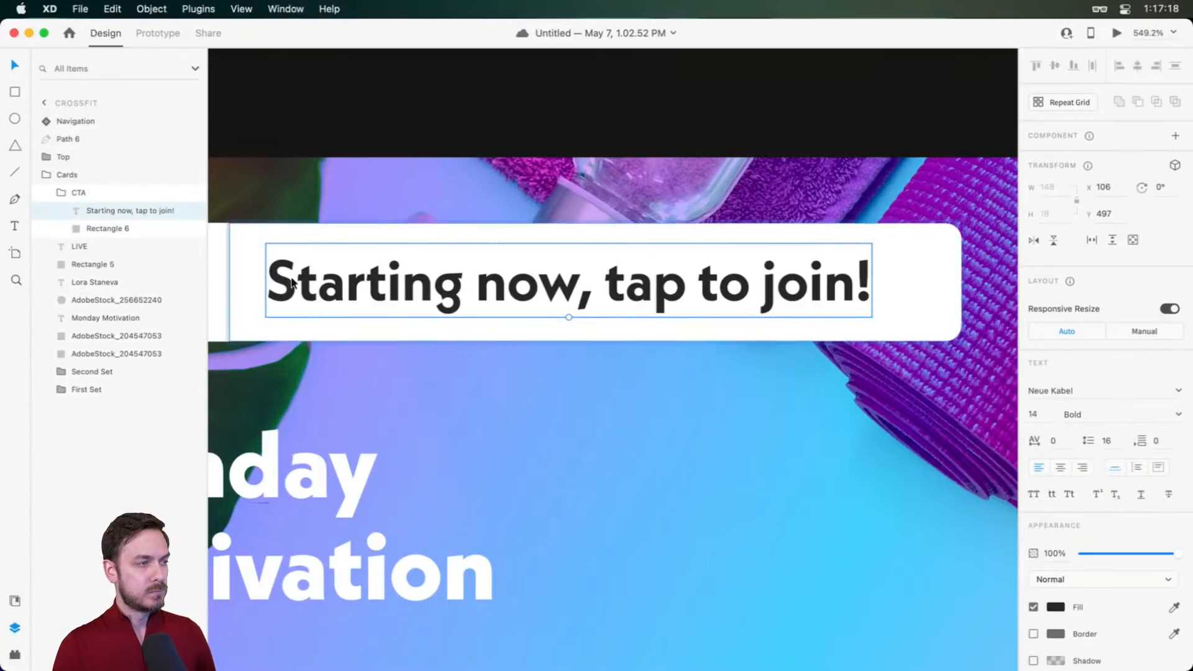
key(Escape)
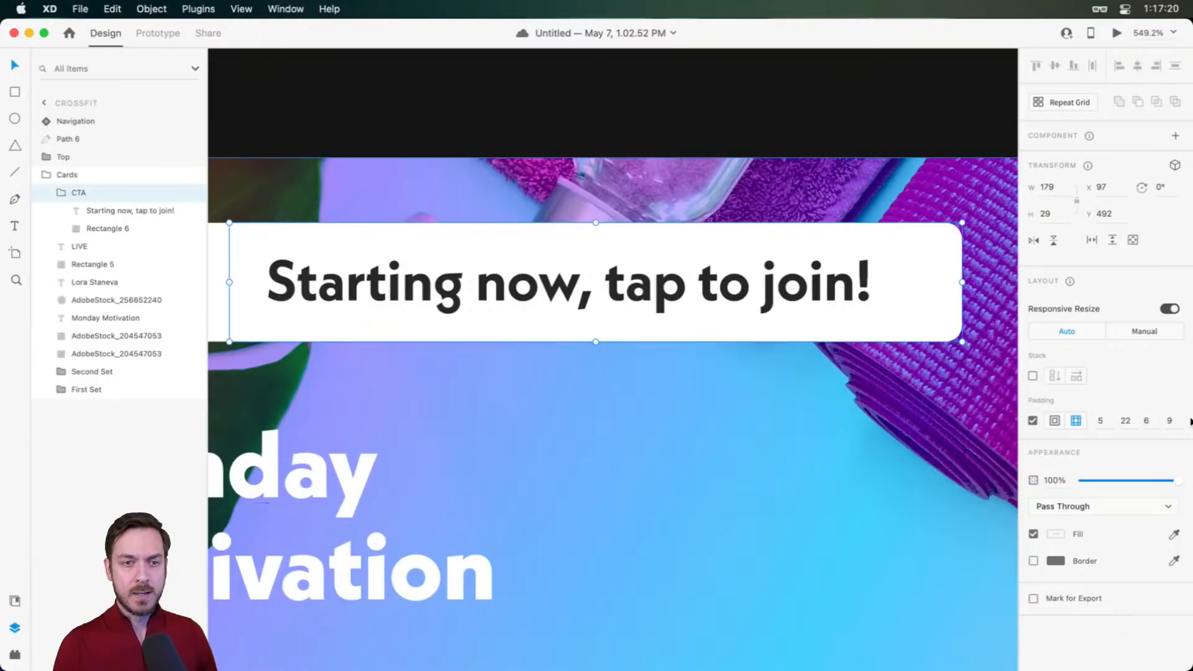
drag(1180, 428, 1096, 423)
text(8)
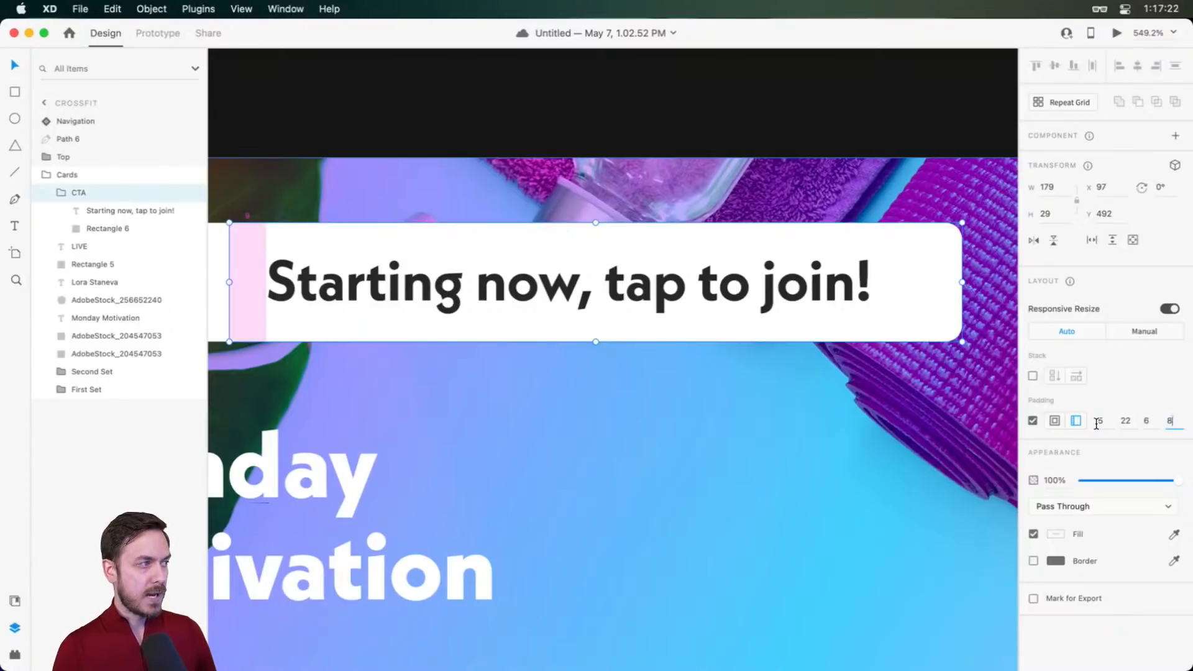
key(Return)
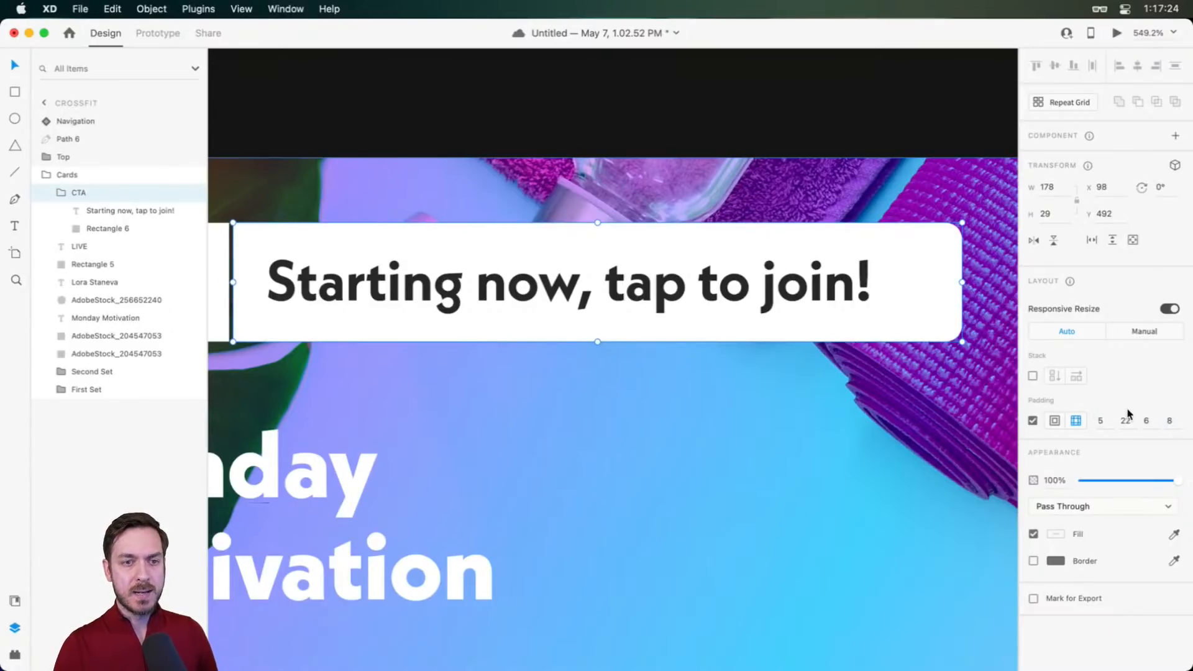
click(1126, 422)
text(8)
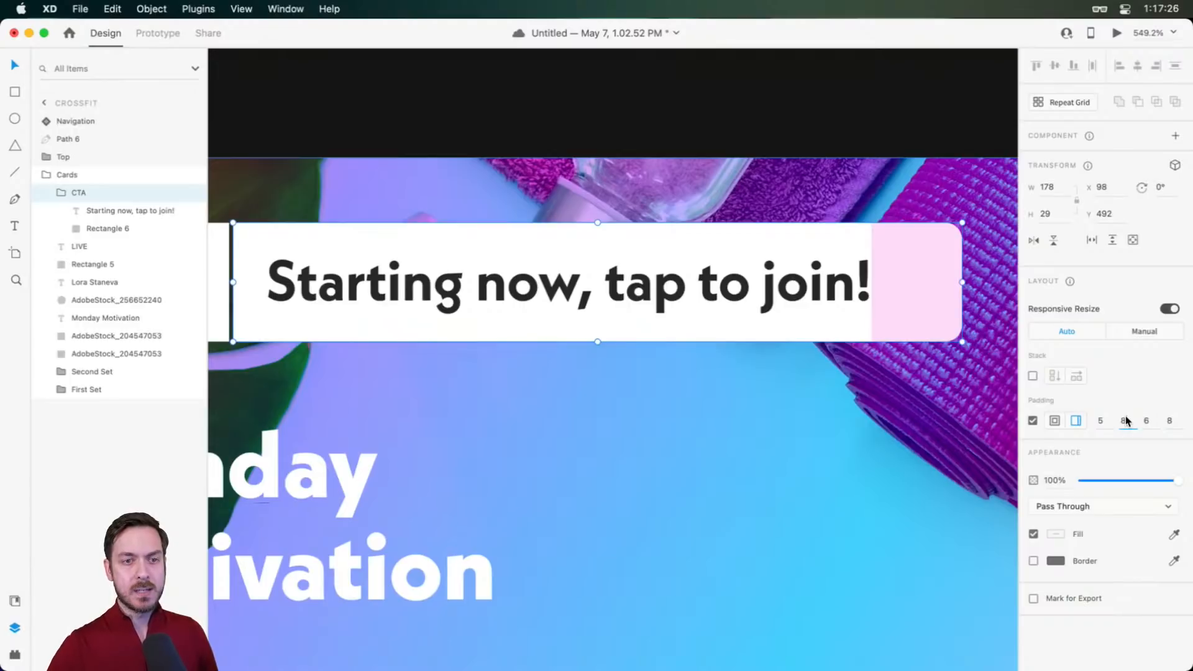
key(Return)
Try 'Starting soon!' as the message, then revert to 'Starting now, tap to join!'
double_click(696, 286)
double_click(615, 288)
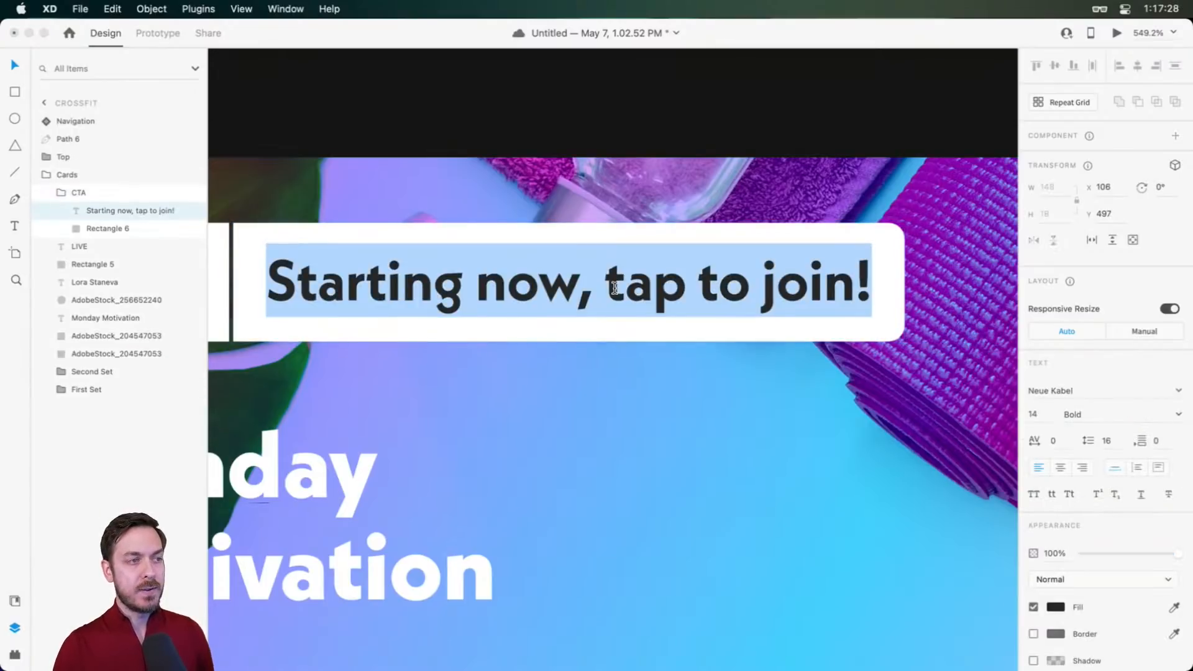
text(Start)
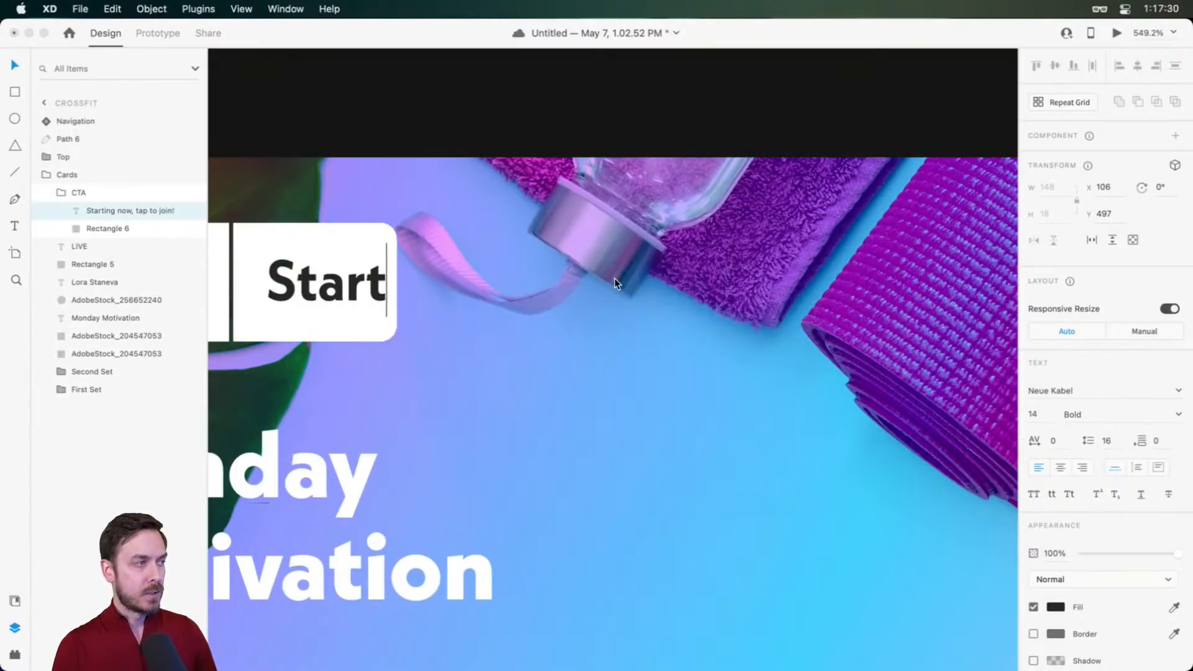
text(ing soon!)
key(Escape)
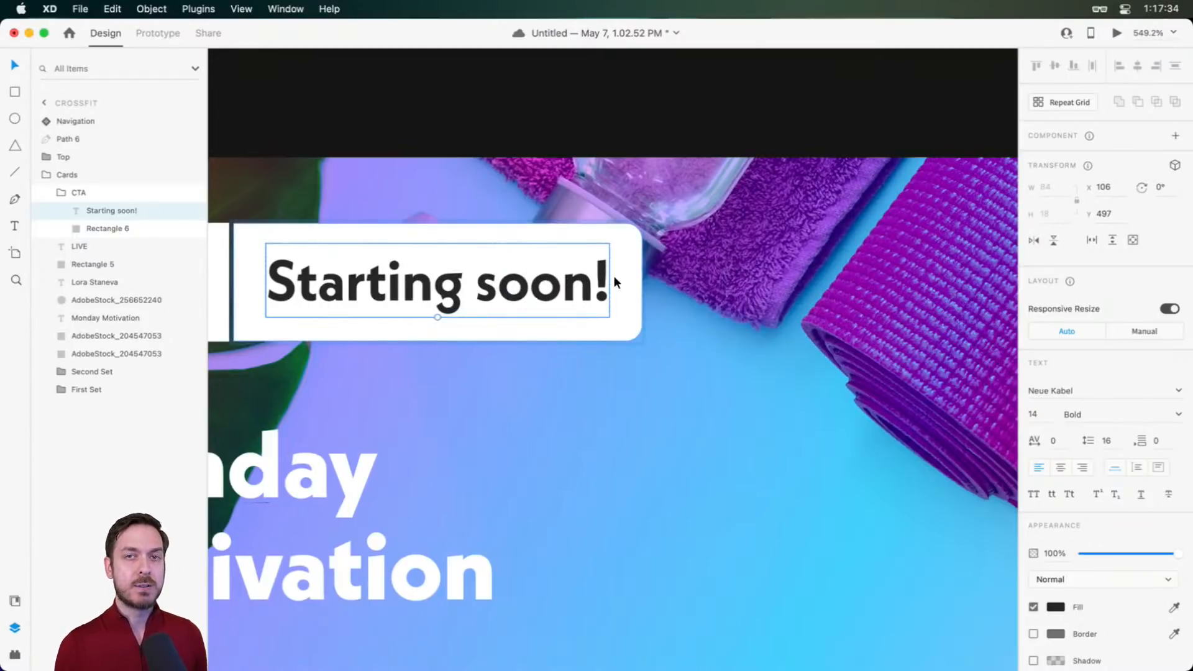
key(super+z)
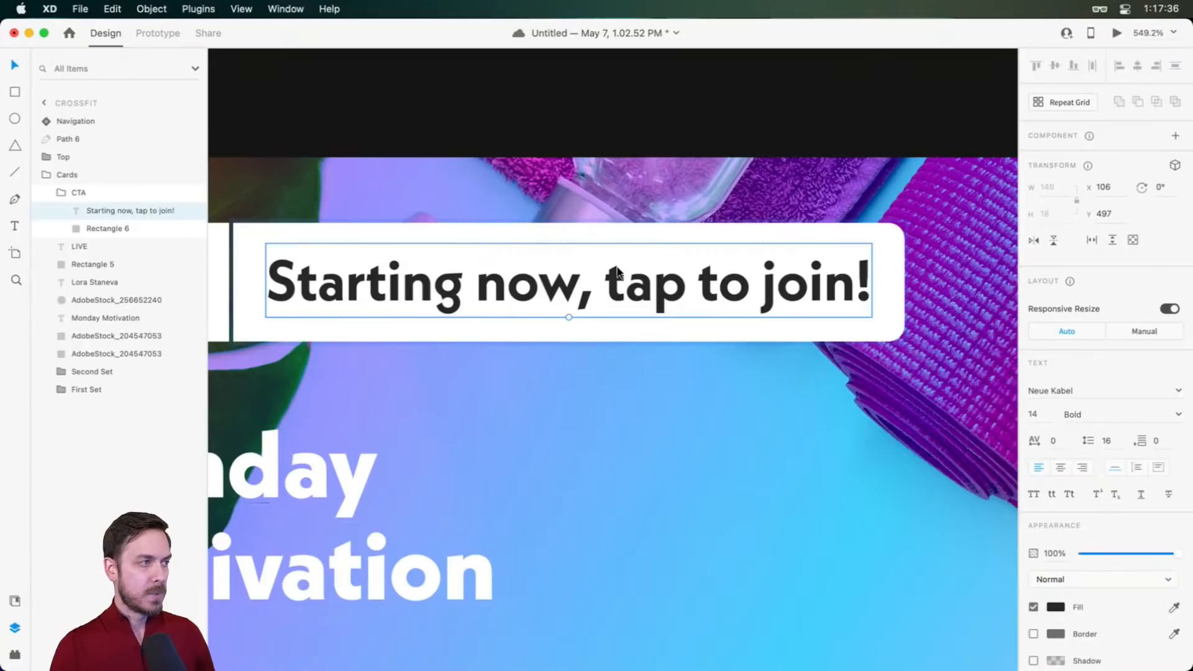
click(599, 260)
scroll(594, 252, down, 5)
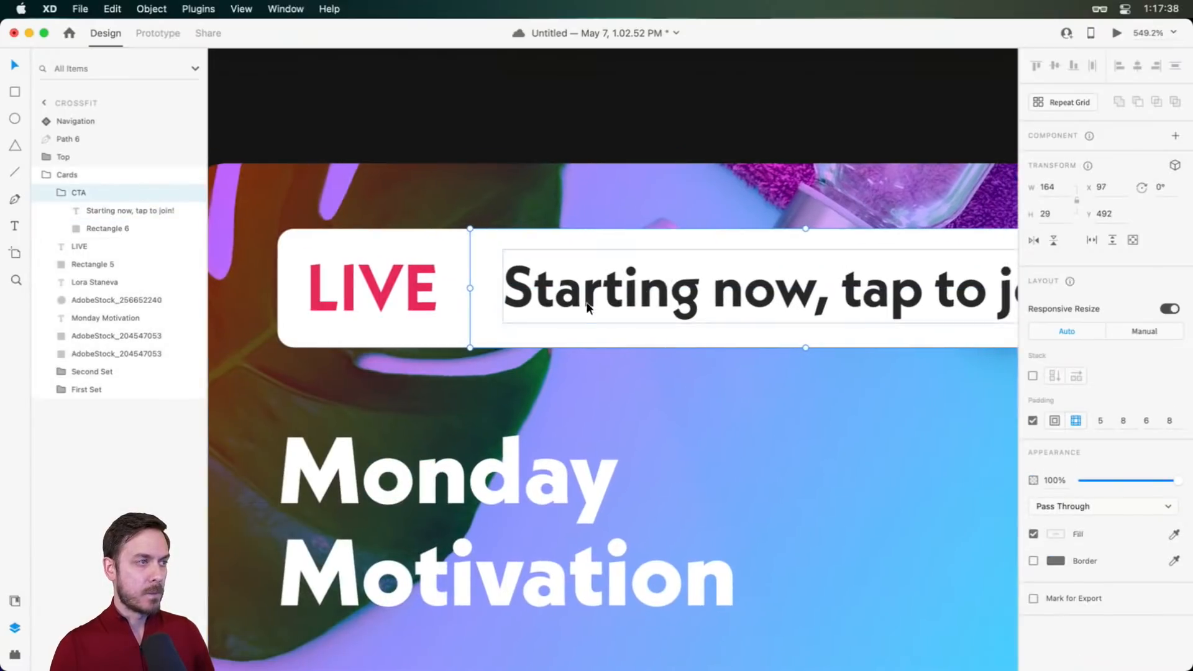
scroll(590, 298, up, 4)
Give Rectangle 6 in the CTA group a background blur of 50 at brightness -7
click(434, 247)
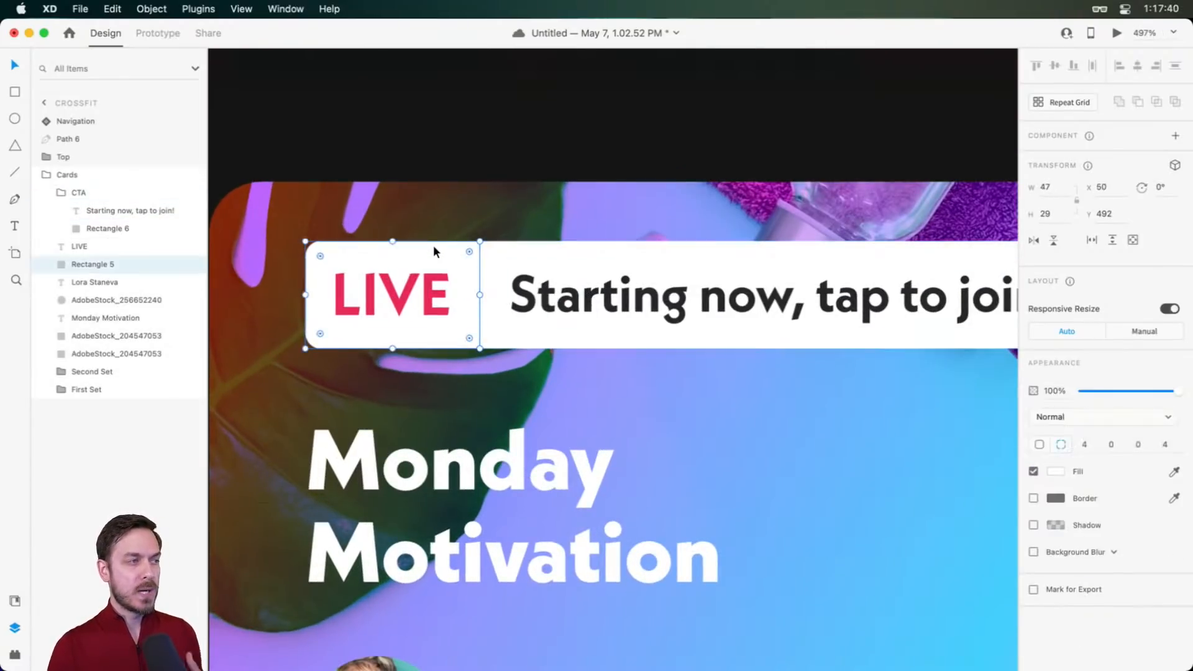
click(708, 250)
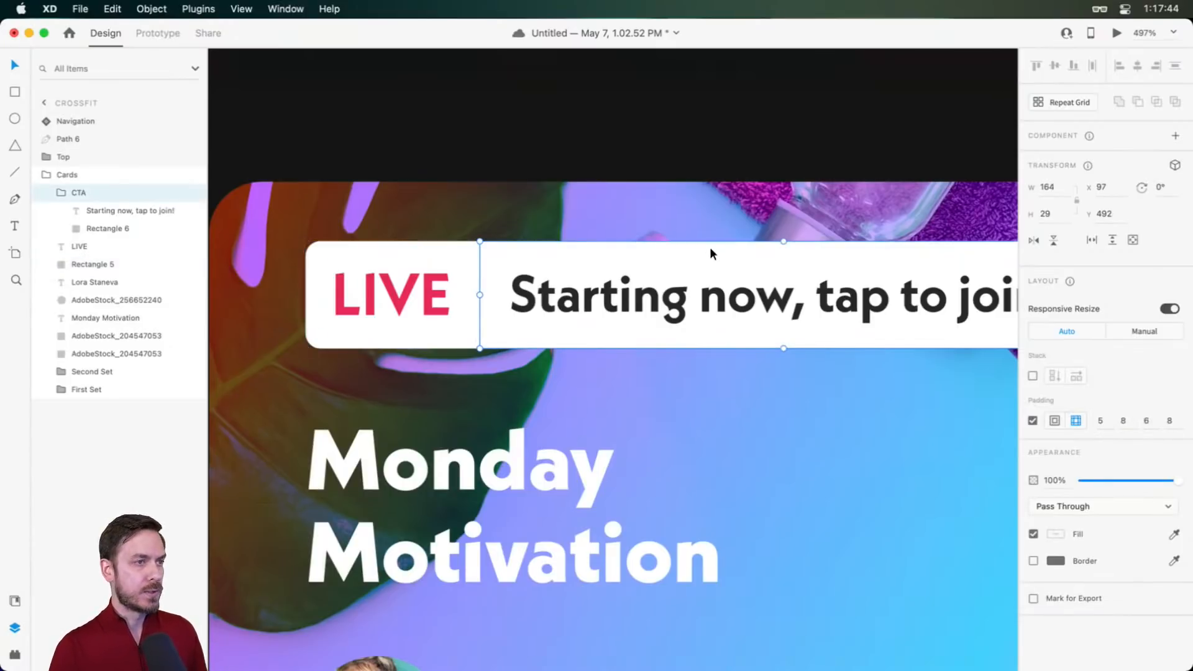
double_click(710, 247)
scroll(708, 248, right, 5)
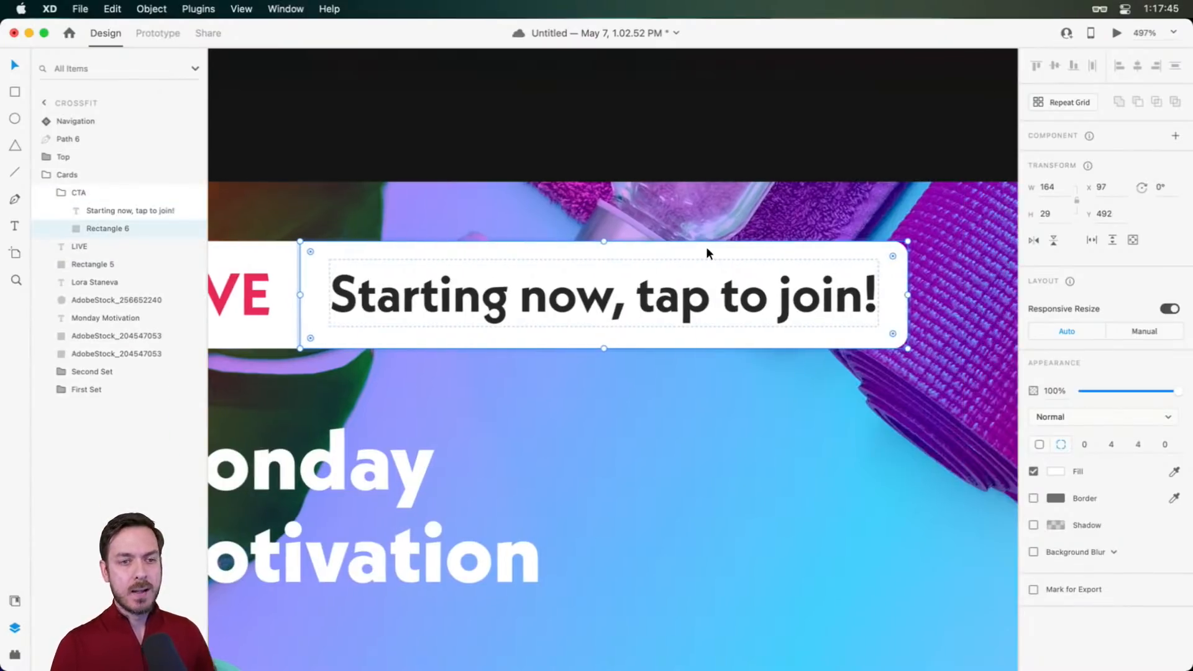
click(1033, 551)
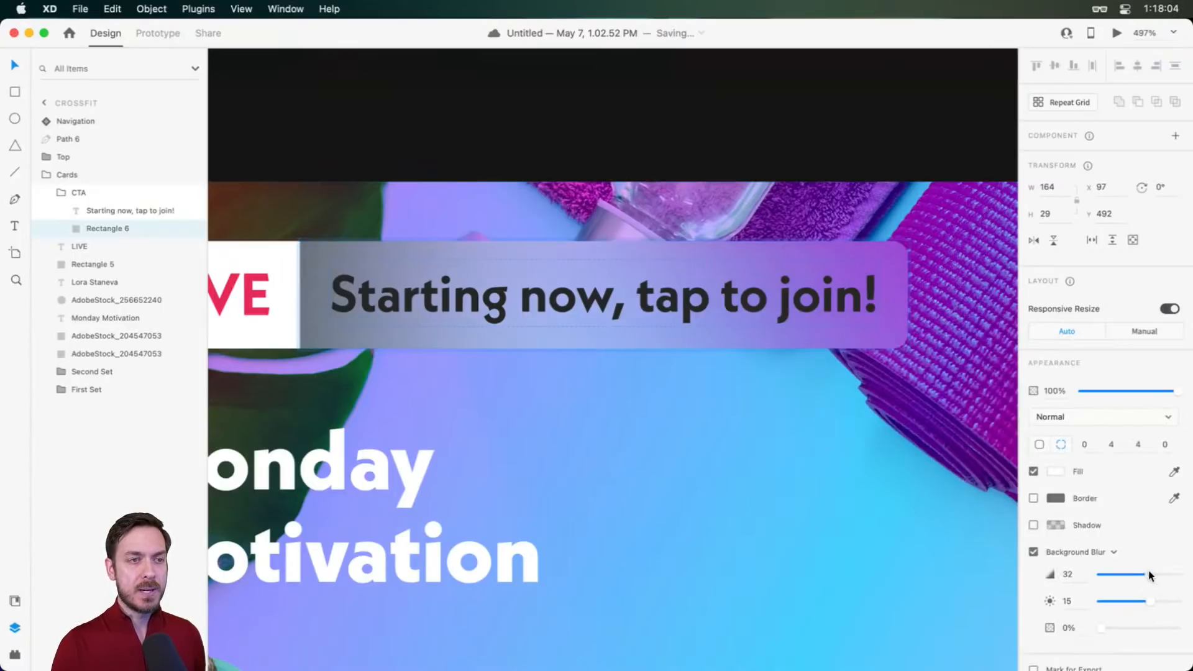
drag(1150, 575, 1098, 573)
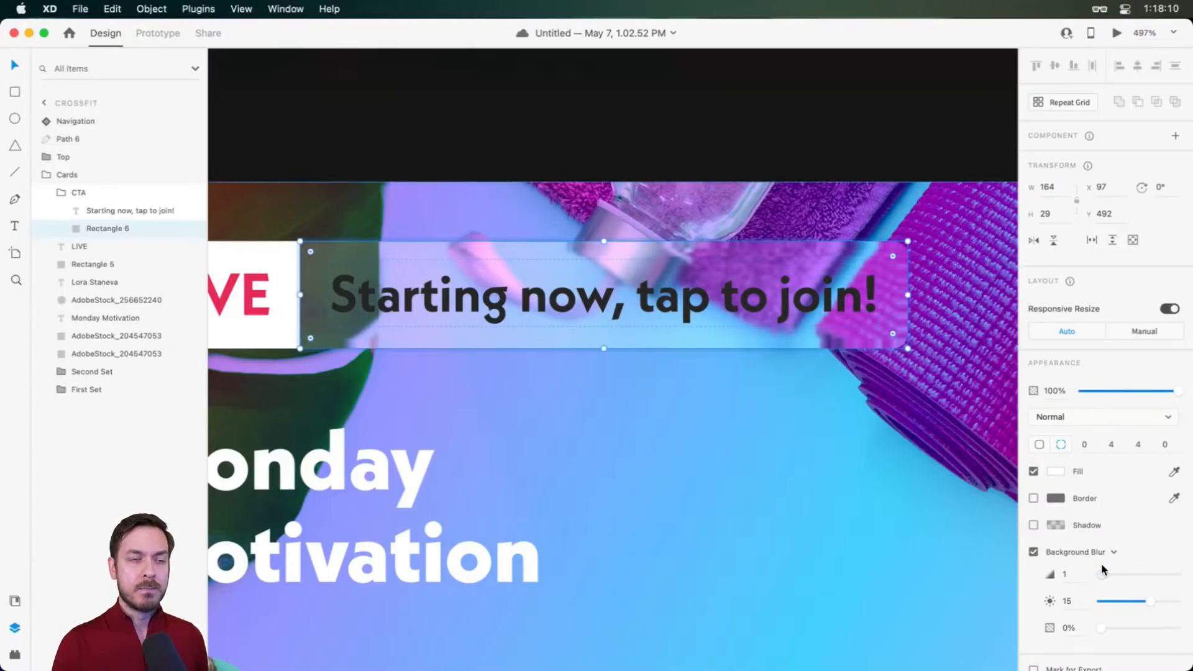
drag(1103, 570, 1133, 598)
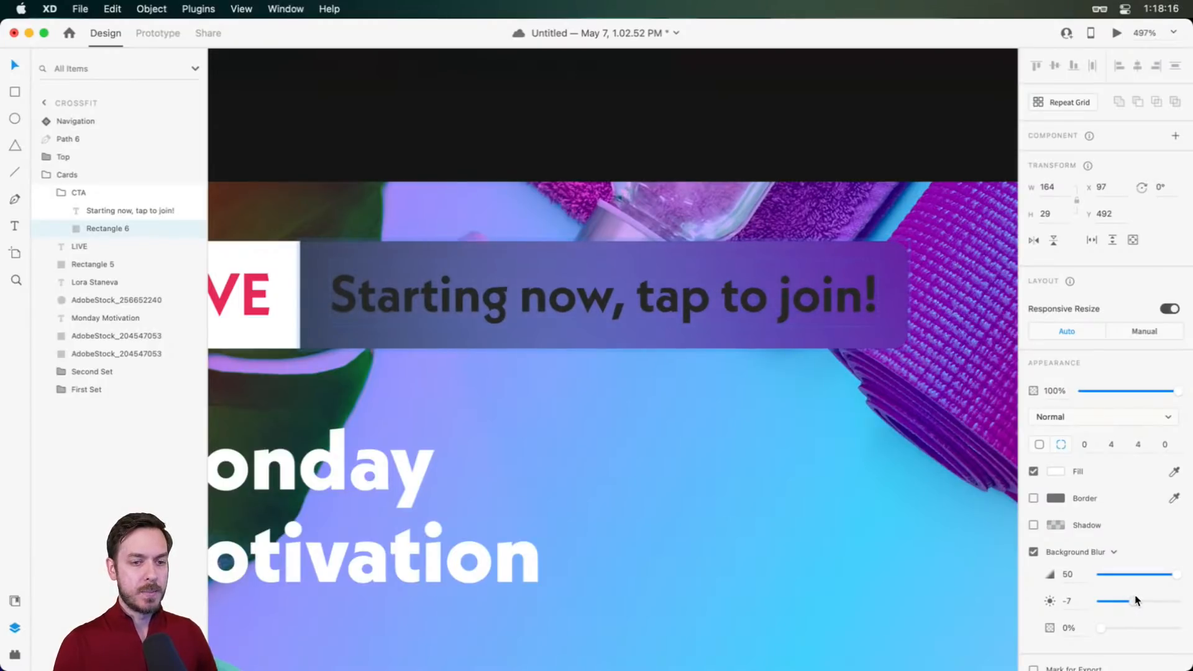
click(606, 319)
Make the call-to-action text white (#FFFFFF) and check it in preview
click(1055, 607)
click(911, 513)
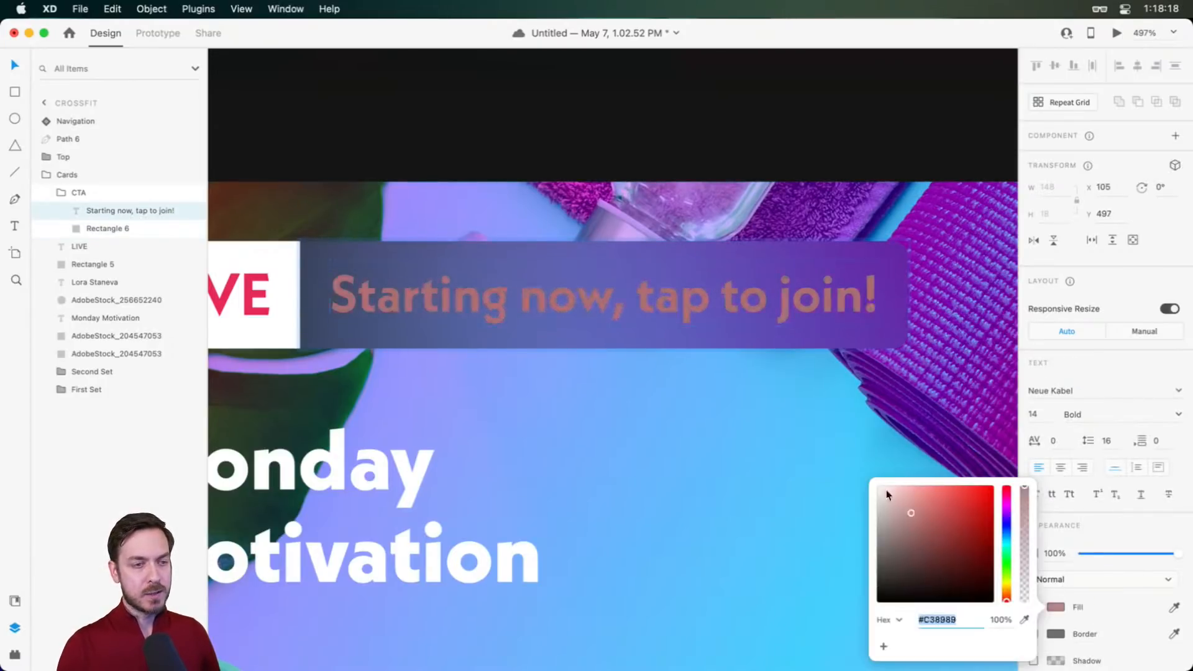
drag(887, 494, 878, 487)
key(super+Return)
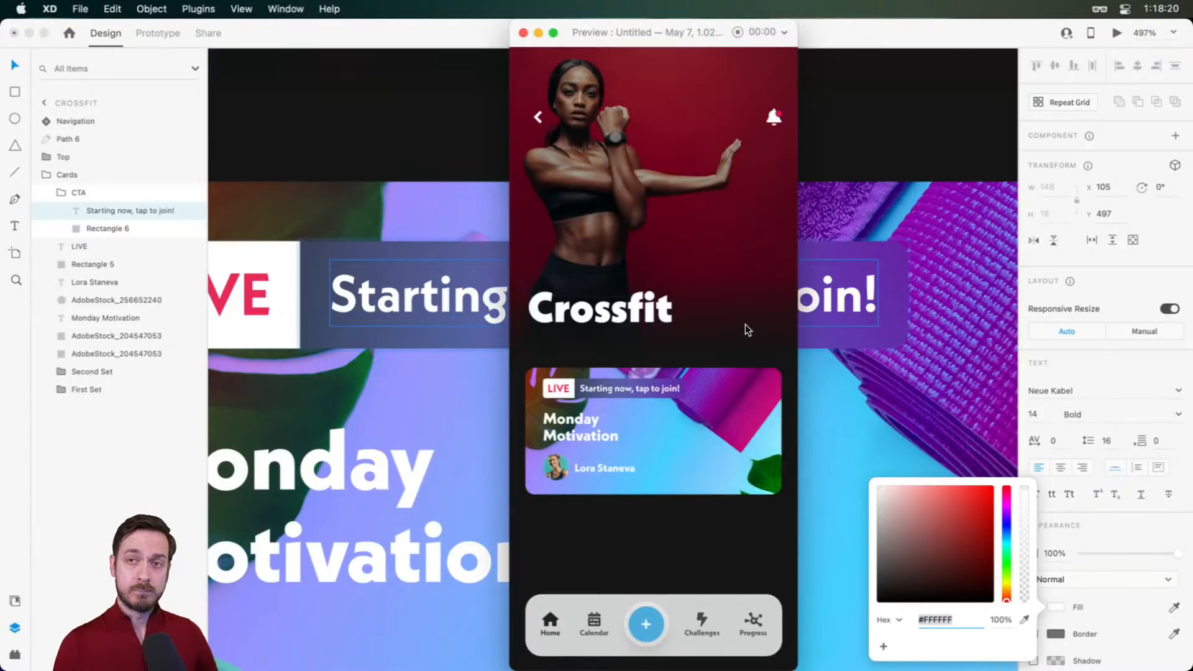
key(super+w)
key(super+w)
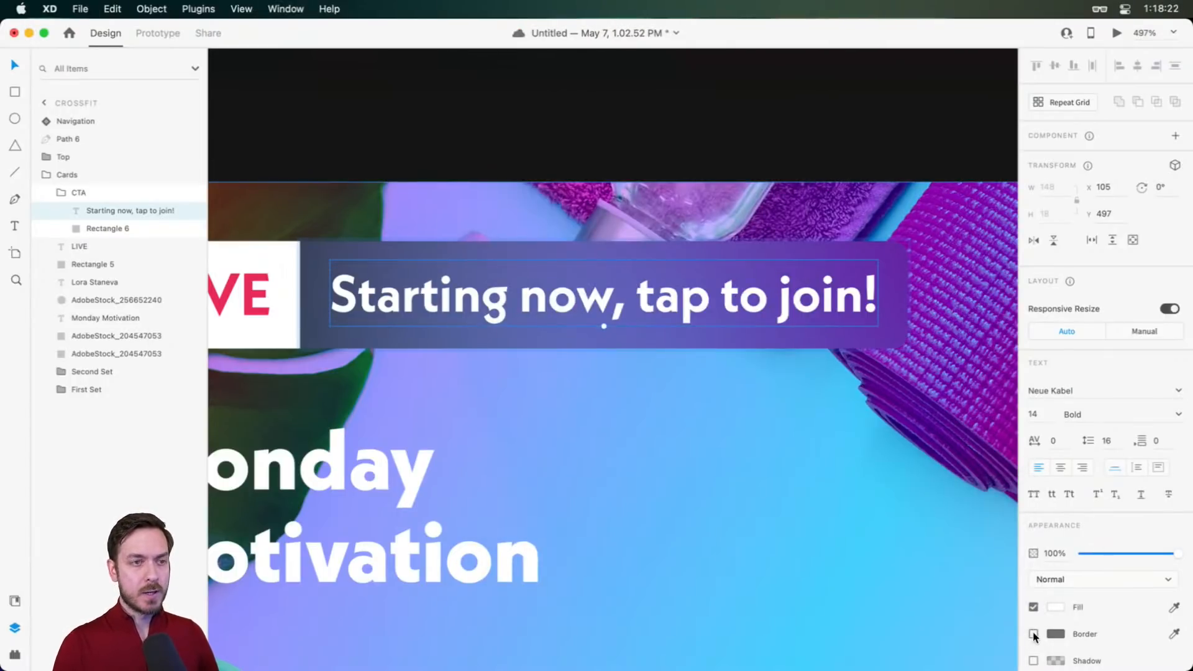
Add a 1-px white border at 10% opacity to the blurred bar
click(893, 284)
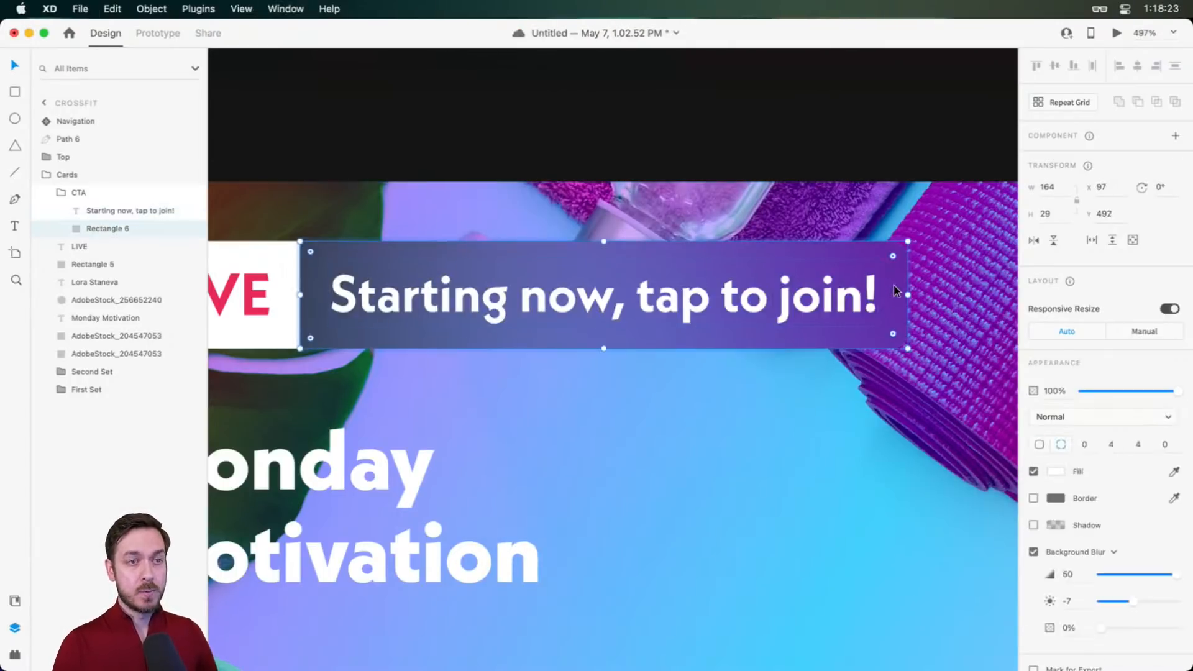
click(1033, 498)
click(1056, 498)
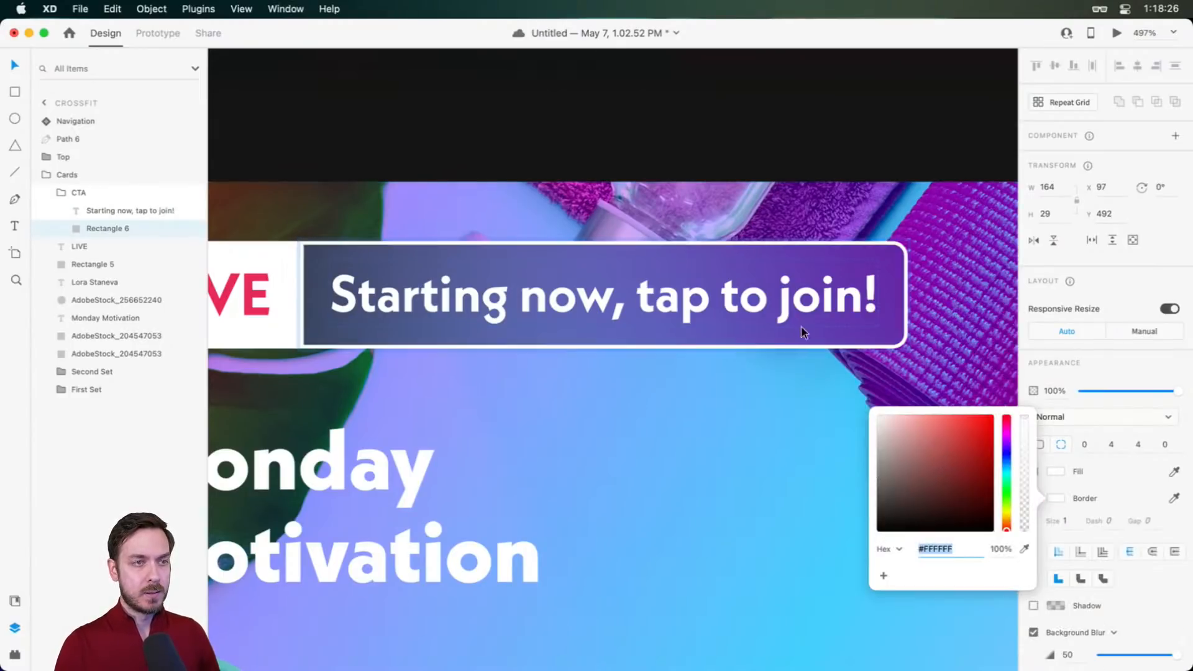
drag(1030, 513, 1028, 522)
key(super+Return)
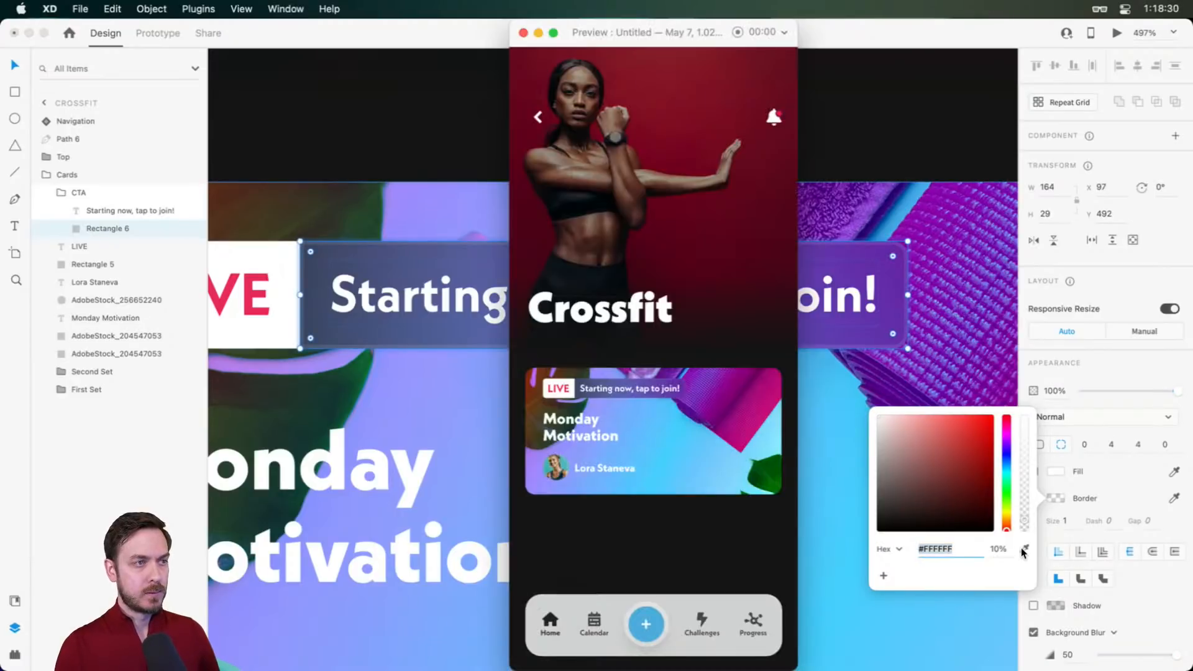
click(323, 279)
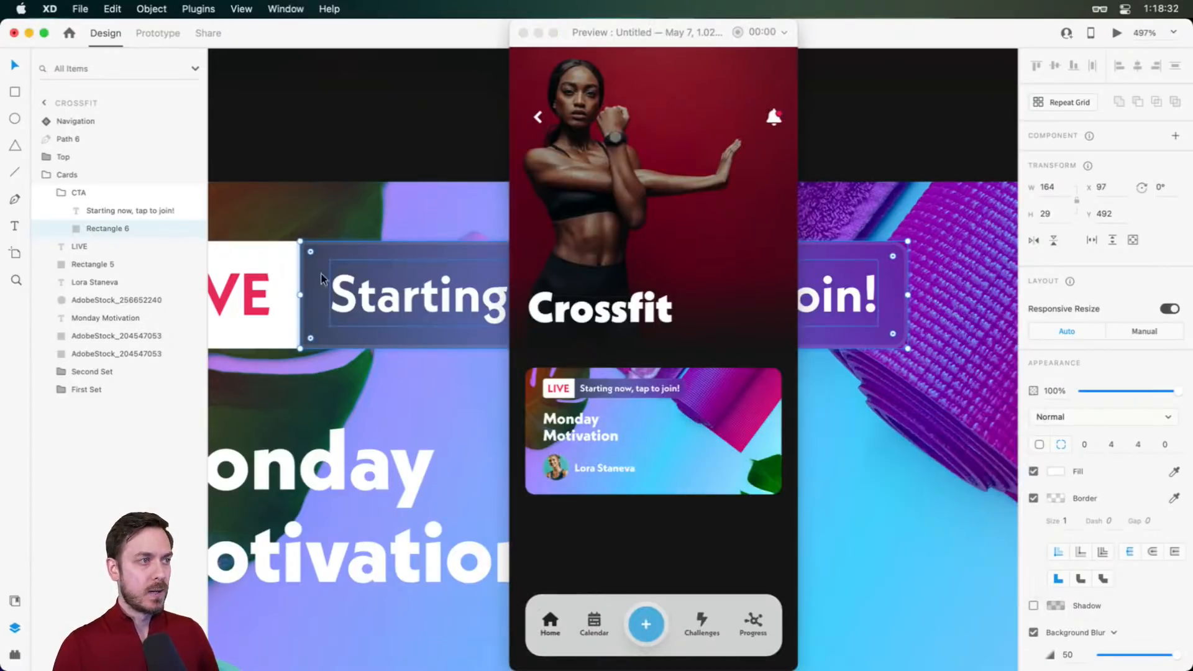
click(648, 99)
click(277, 282)
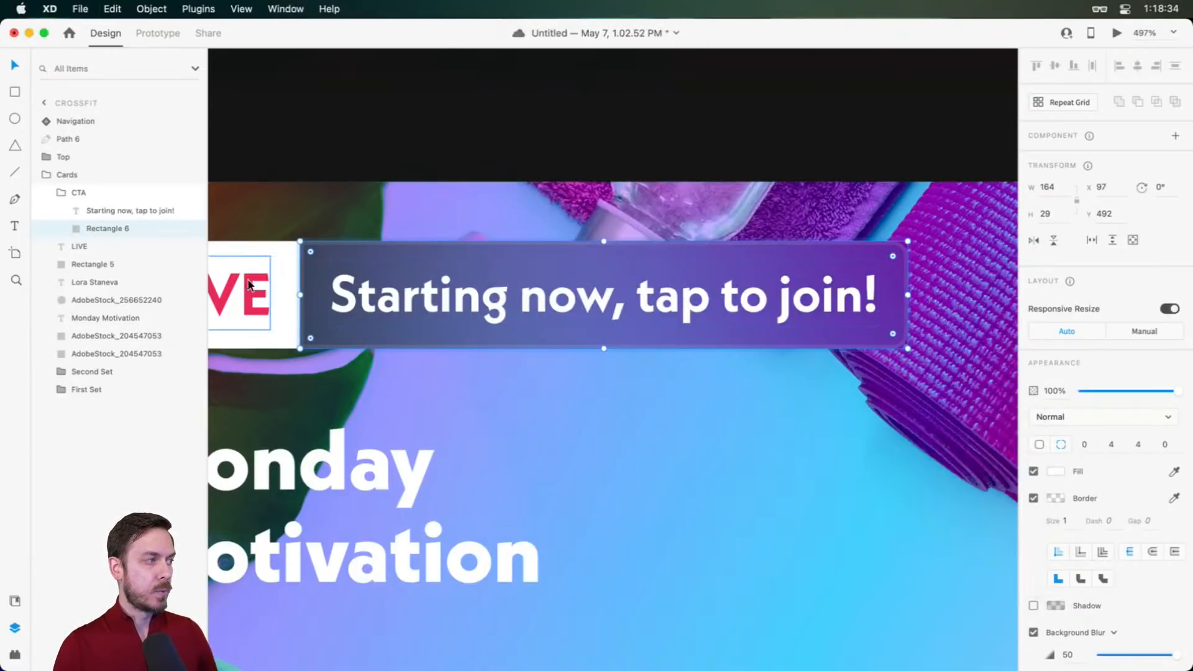
click(280, 256)
Group Rectangle 5 and the LIVE text, and name the group LIVE
shift+click(79, 246)
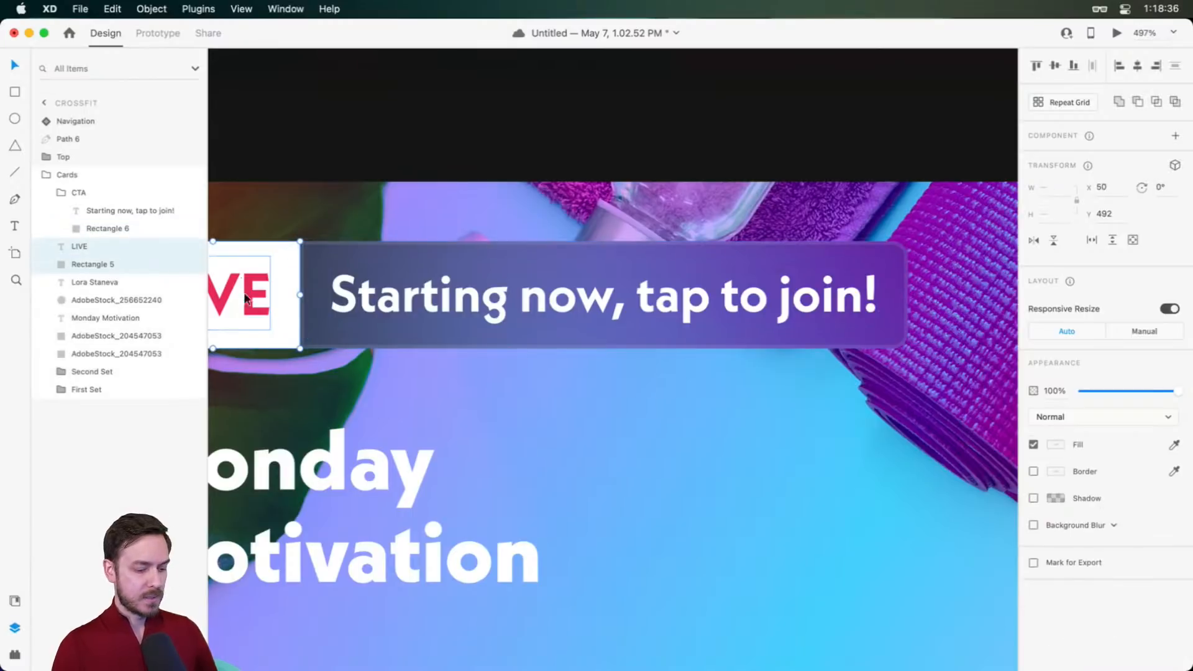
key(super+g)
double_click(84, 249)
text(LIVE)
key(Return)
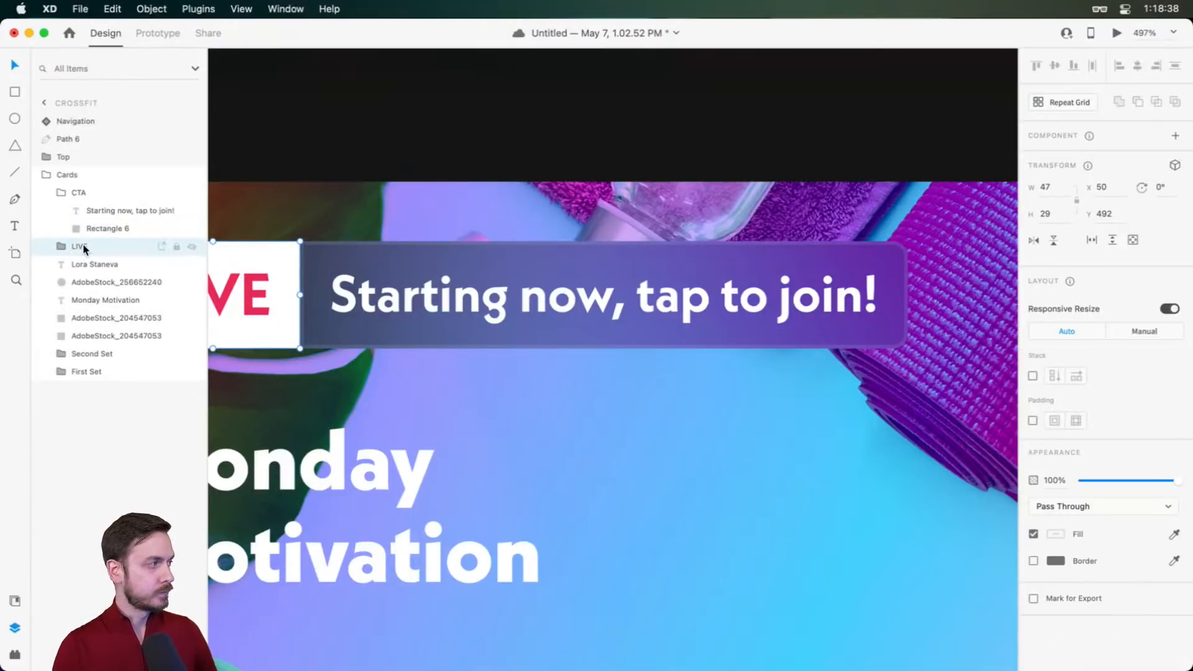
key(super+])
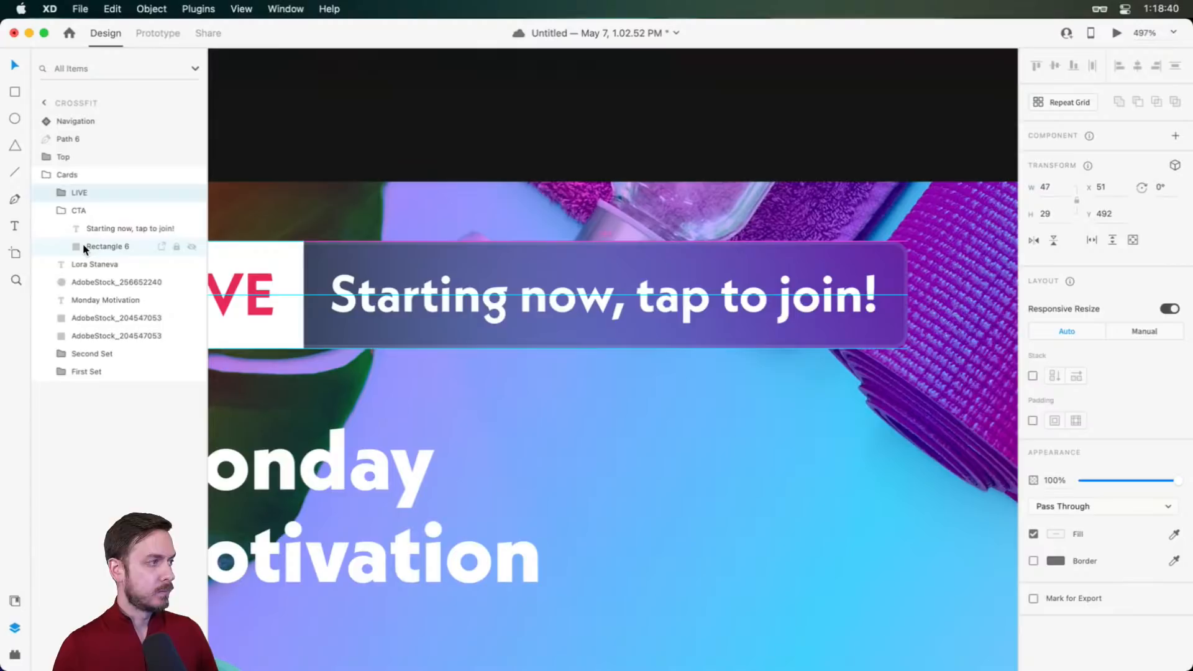
Nudge the LIVE badge 1 px right, preview the screen, and test-nudge it with the call-to-action bar
key(Right)
key(super+Return)
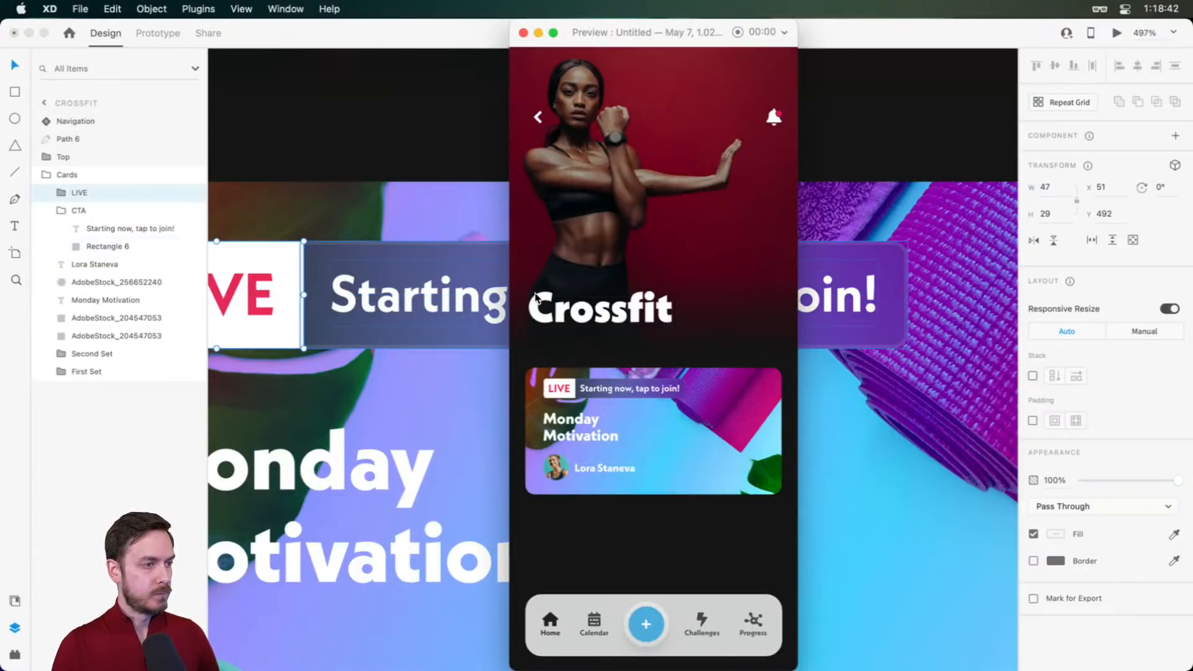
key(super+w)
scroll(540, 295, left, 8)
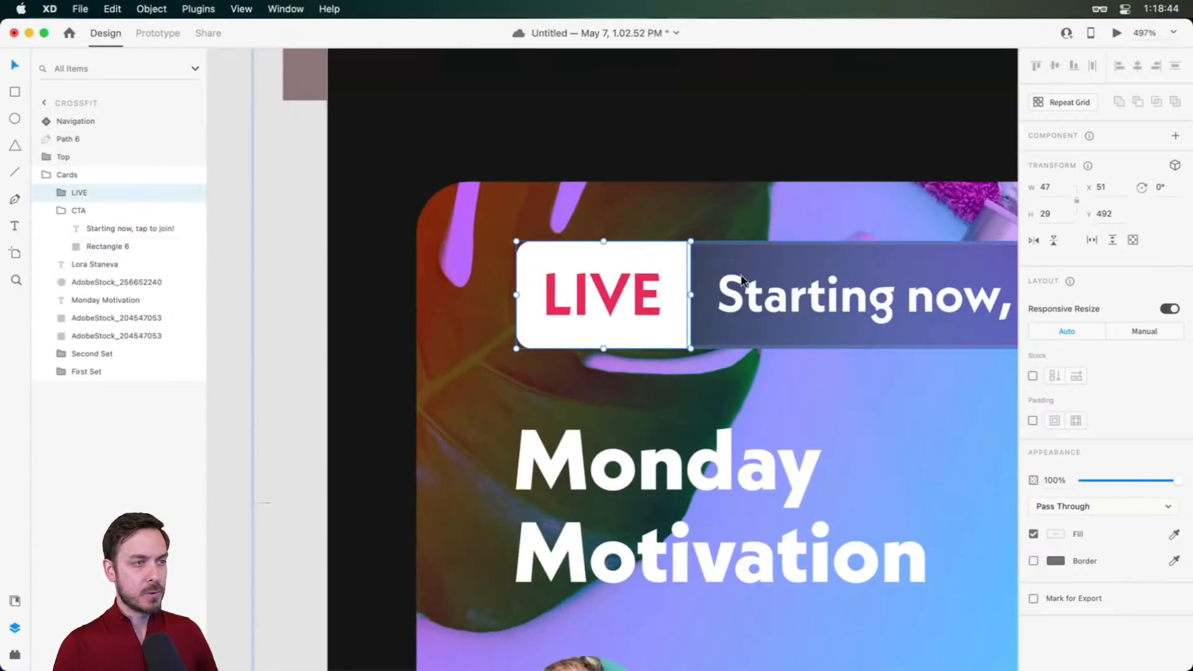
shift+click(754, 284)
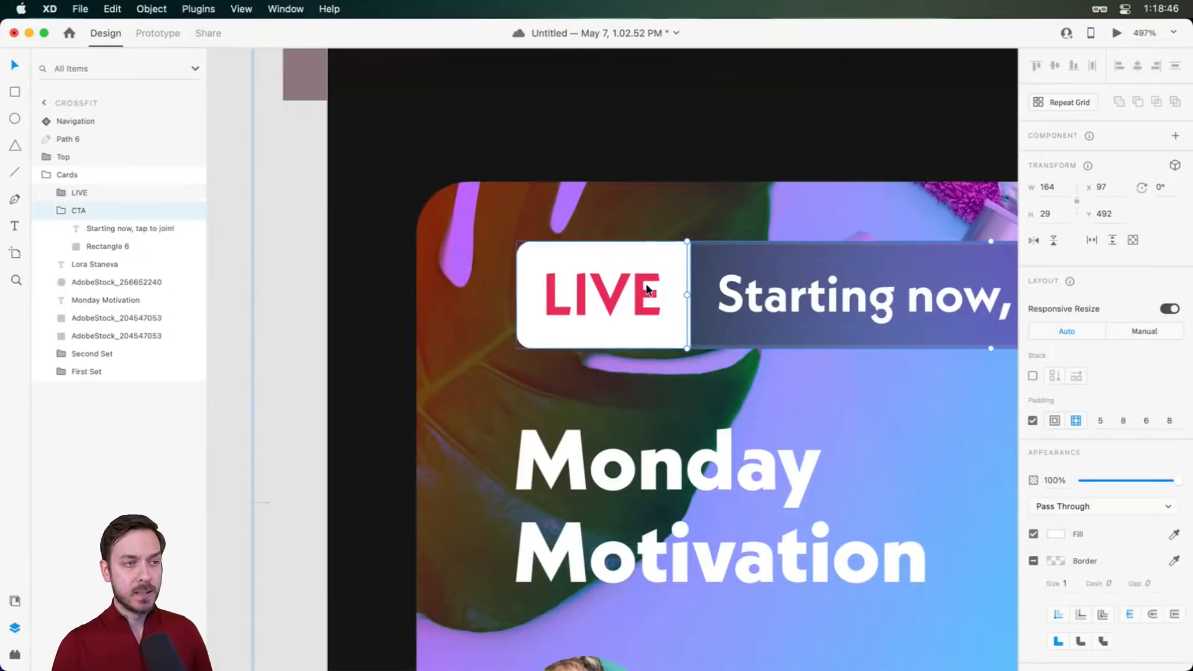
key(Left)
key(Left)
key(Right)
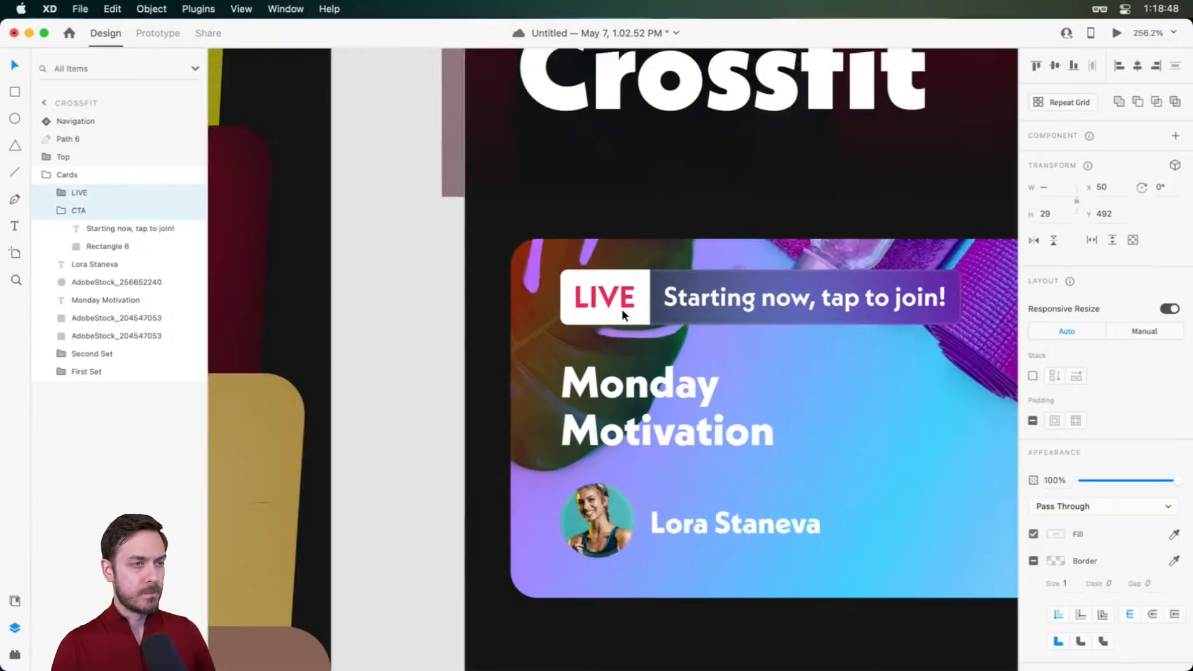
Move the Monday Motivation title up slightly and the avatar and presenter name down together
scroll(621, 309, down, 5)
scroll(631, 288, up, 2)
scroll(632, 289, down, 4)
scroll(785, 312, up, 1)
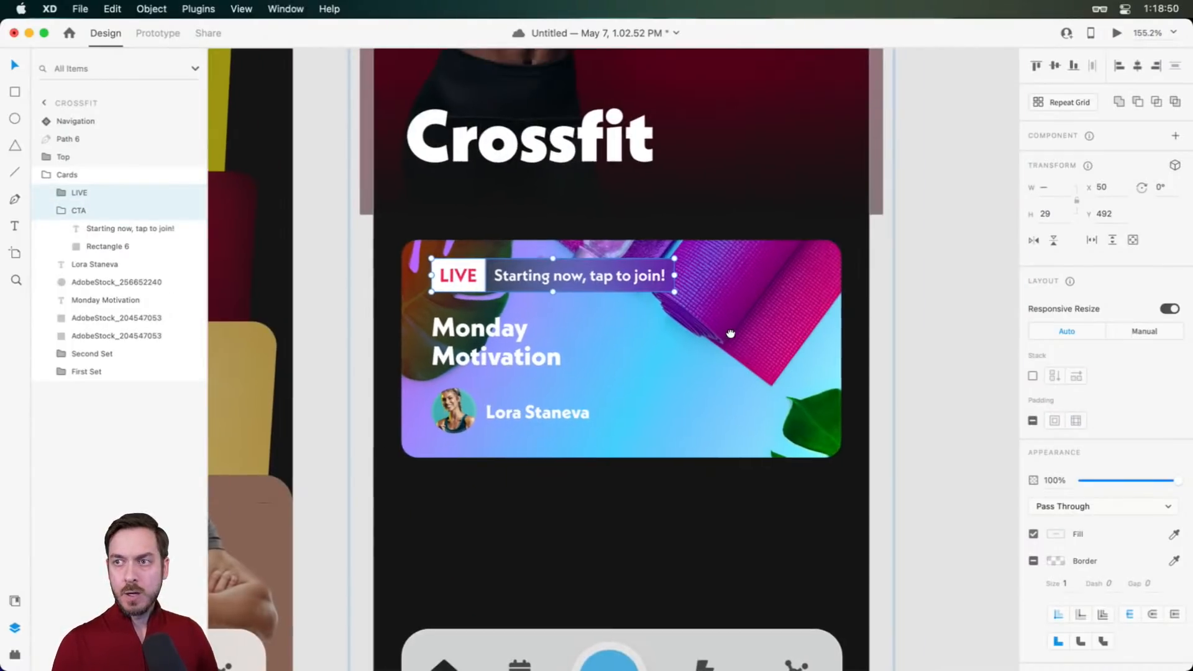
scroll(421, 327, up, 1)
drag(473, 331, 476, 335)
click(427, 442)
shift+click(493, 421)
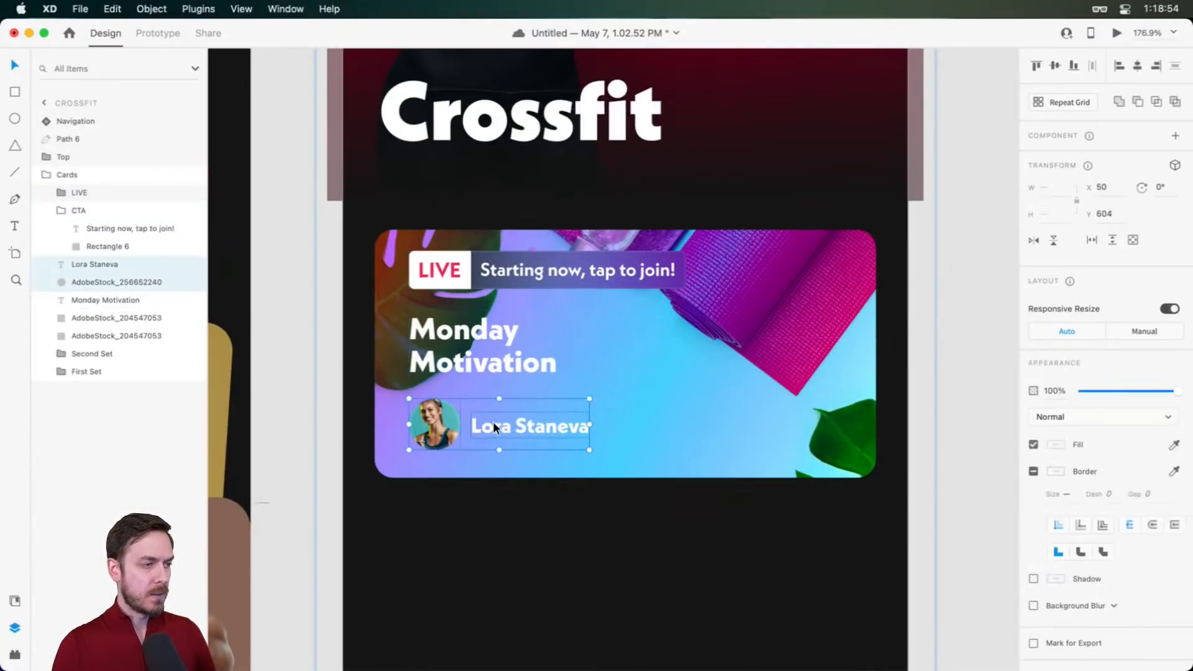
drag(493, 422, 501, 428)
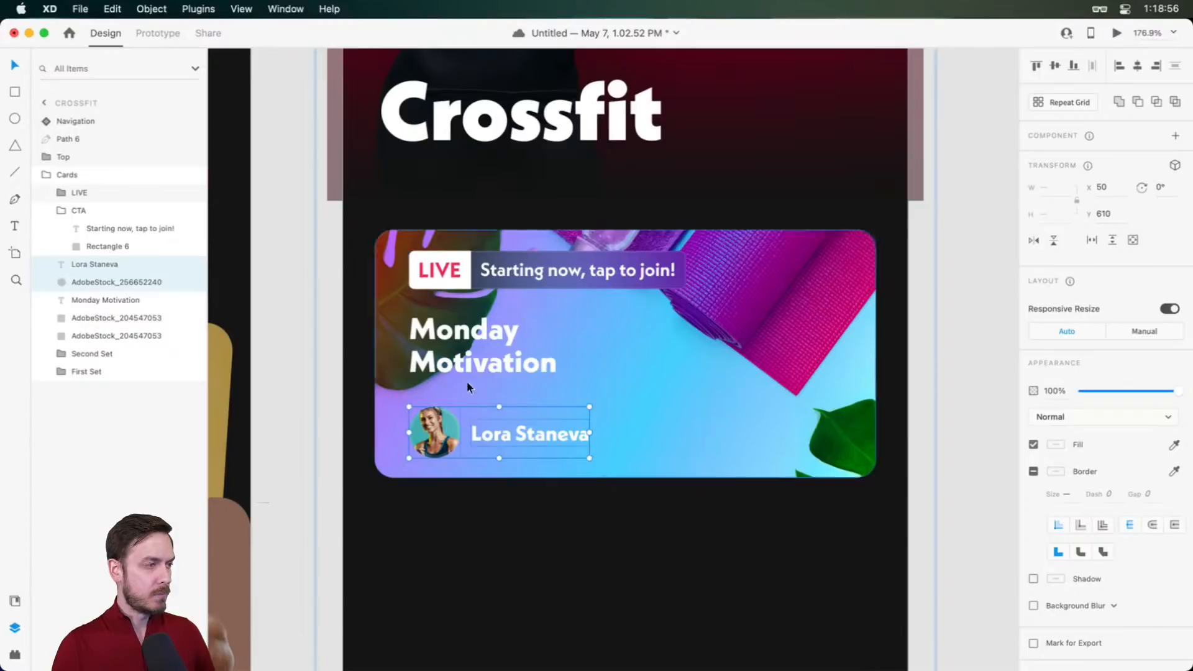
Shift the call-to-action text 8 px right, move the card contents 19 px left, and set the title to x 41, y 540
click(524, 258)
drag(524, 256, 528, 256)
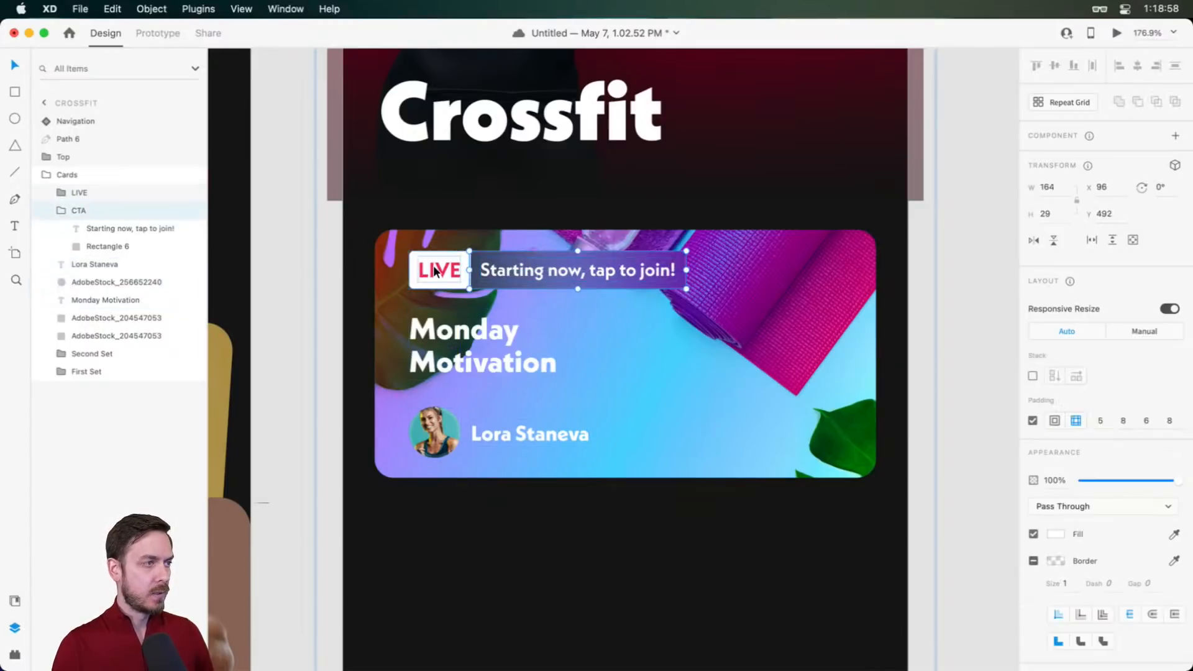
shift+click(488, 356)
shift+click(528, 434)
shift+click(428, 434)
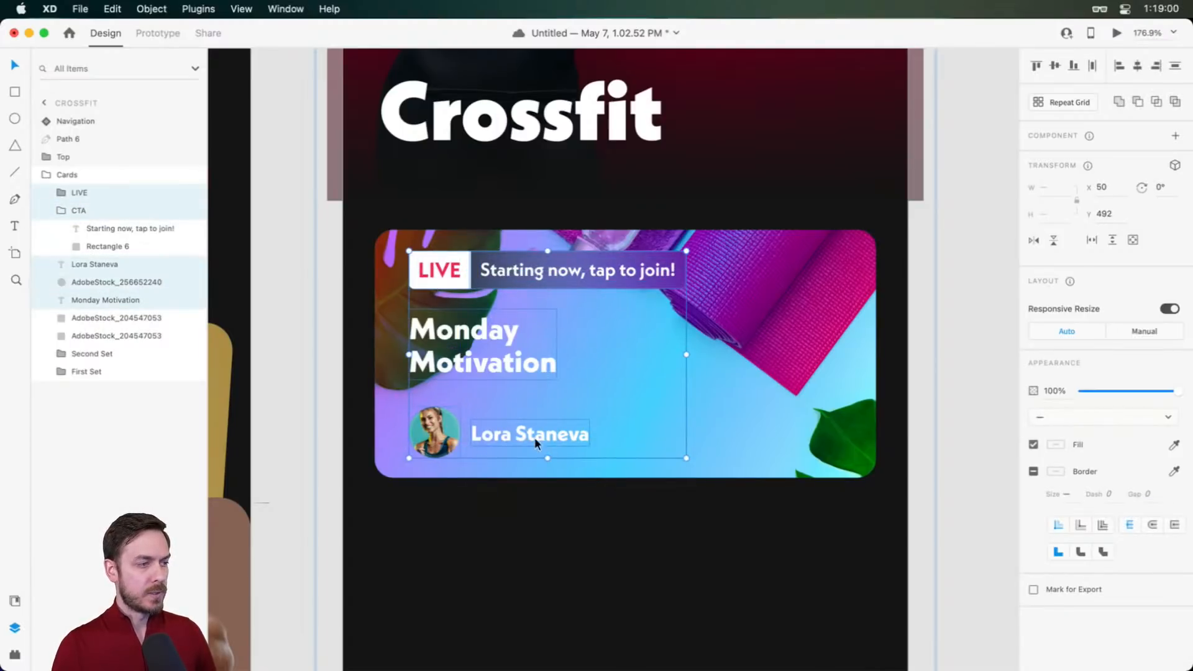
drag(535, 437, 522, 434)
click(526, 200)
drag(473, 328, 474, 333)
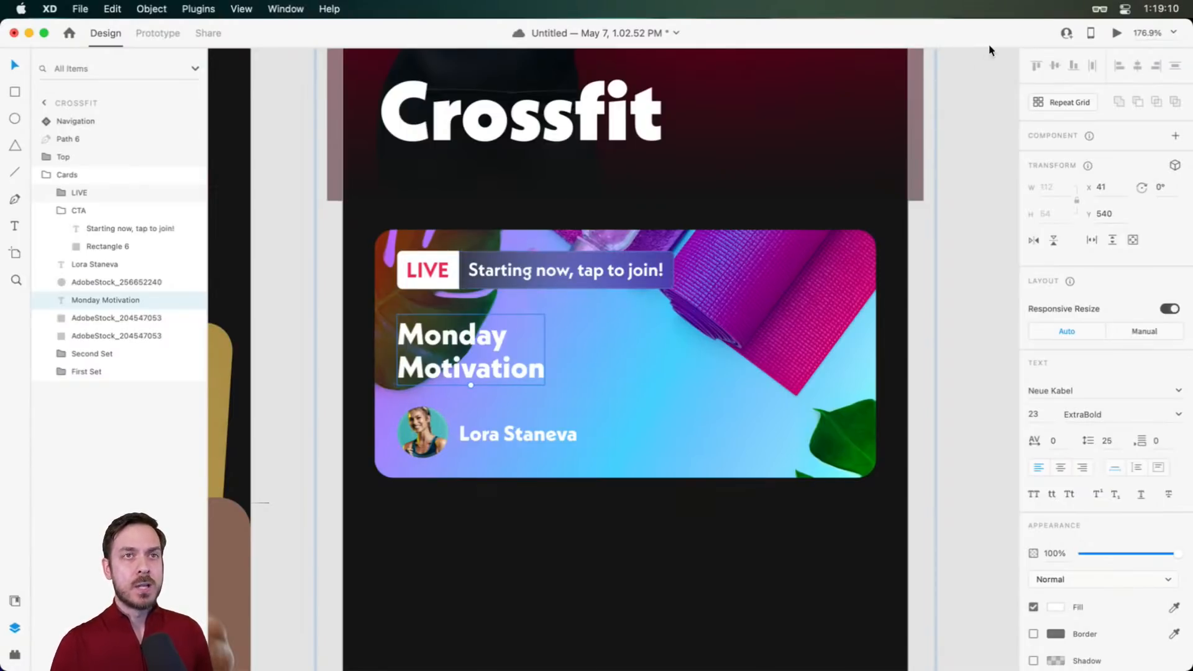
click(1117, 34)
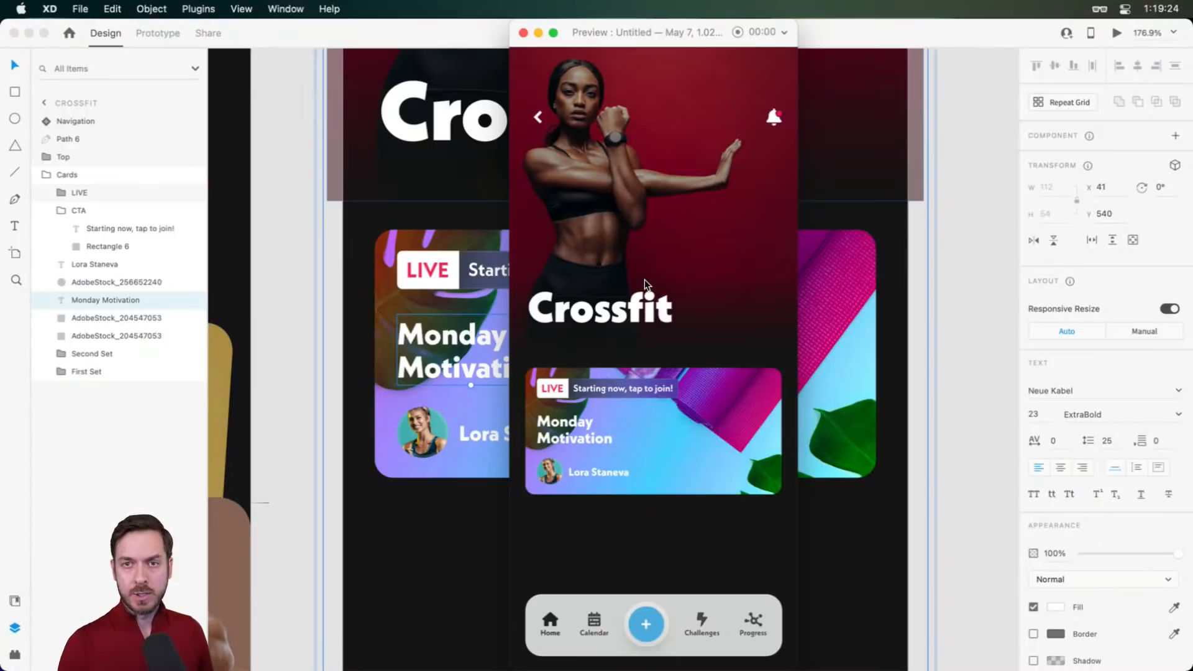
key(super+w)
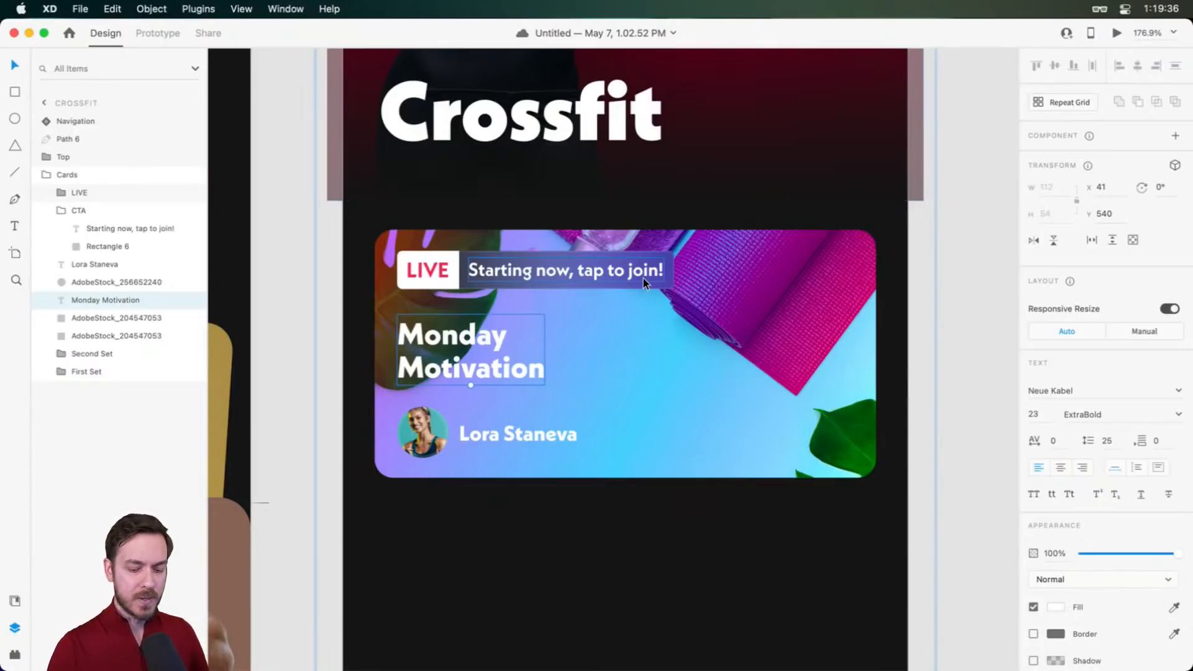
key(super+Return)
key(super+w)
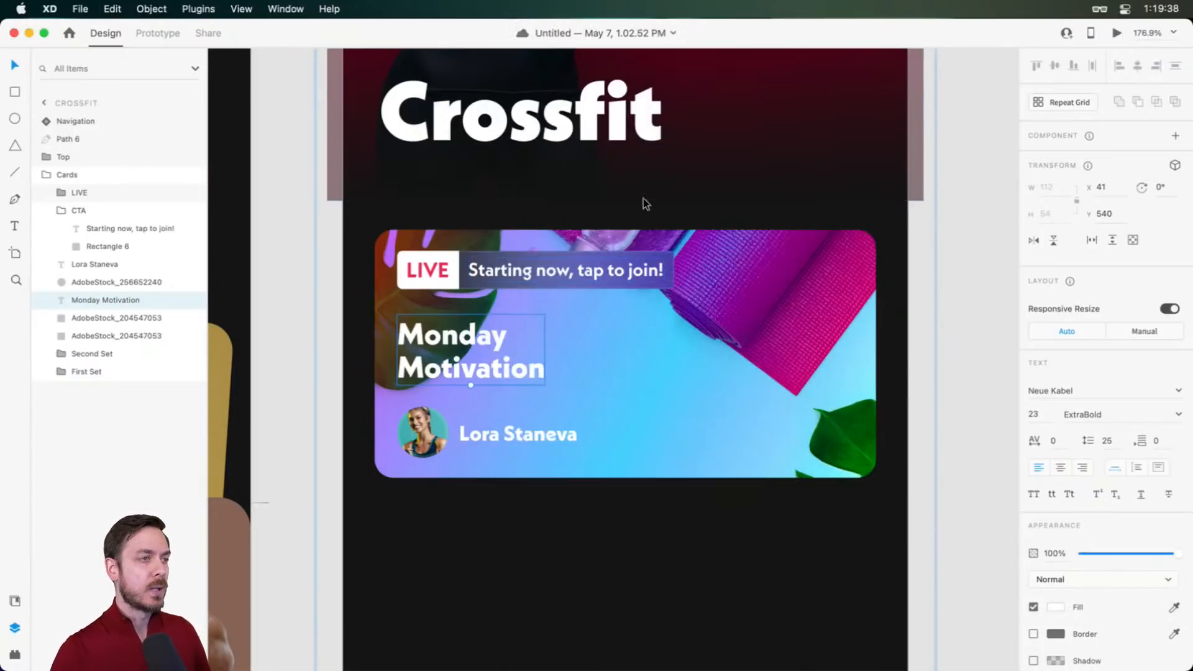
key(super+Return)
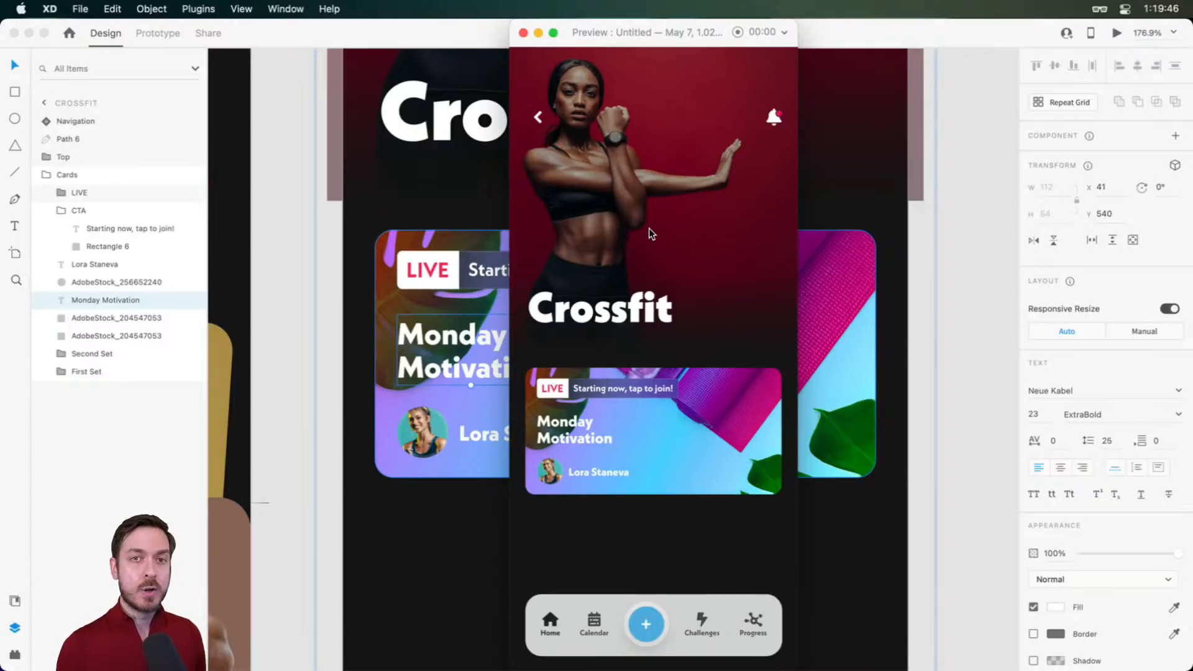
key(super+w)
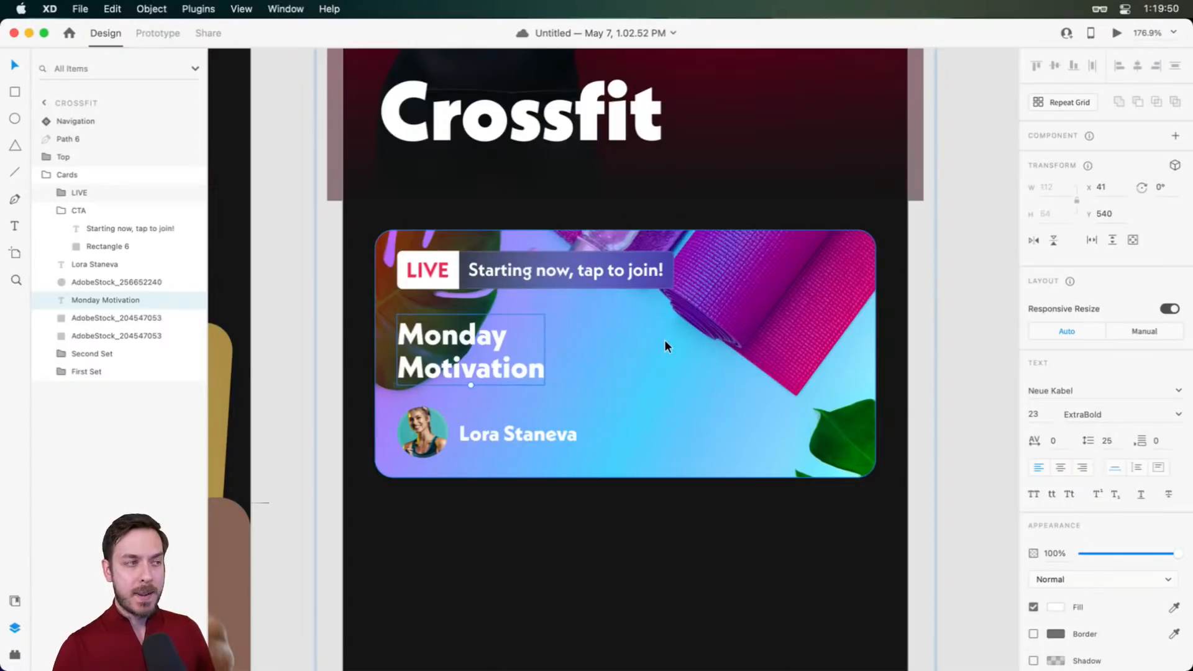
Select both background images, the presenter name, avatar, title, LIVE badge and CTA group together
scroll(609, 274, up, 5)
scroll(609, 273, down, 4)
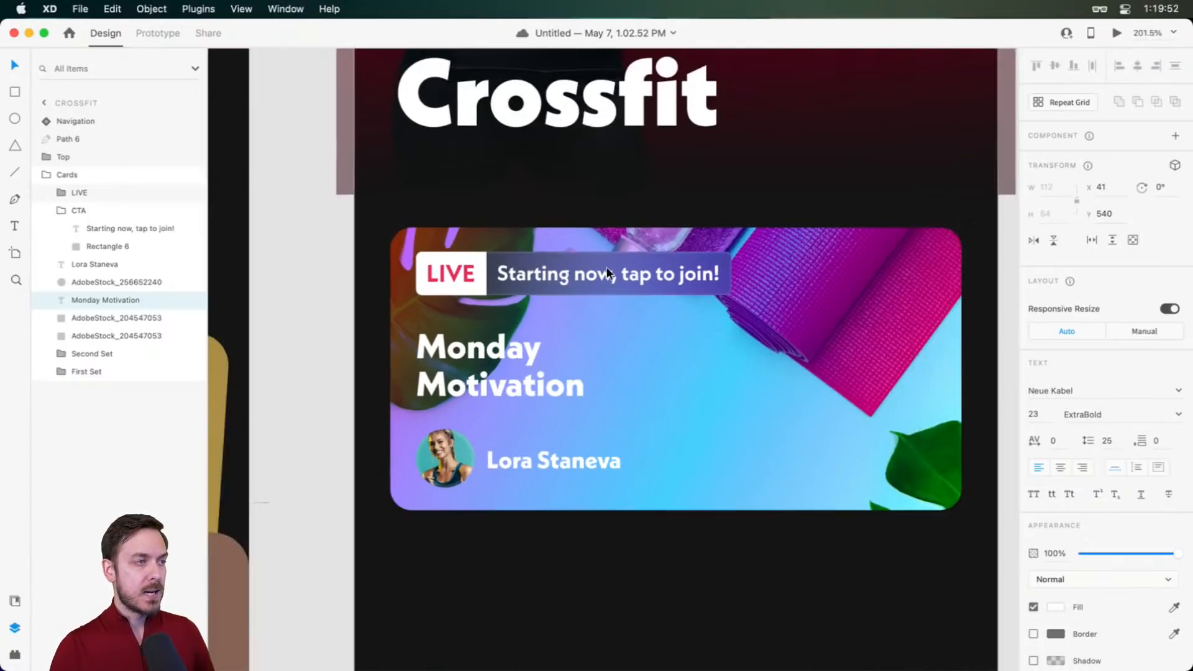
click(676, 364)
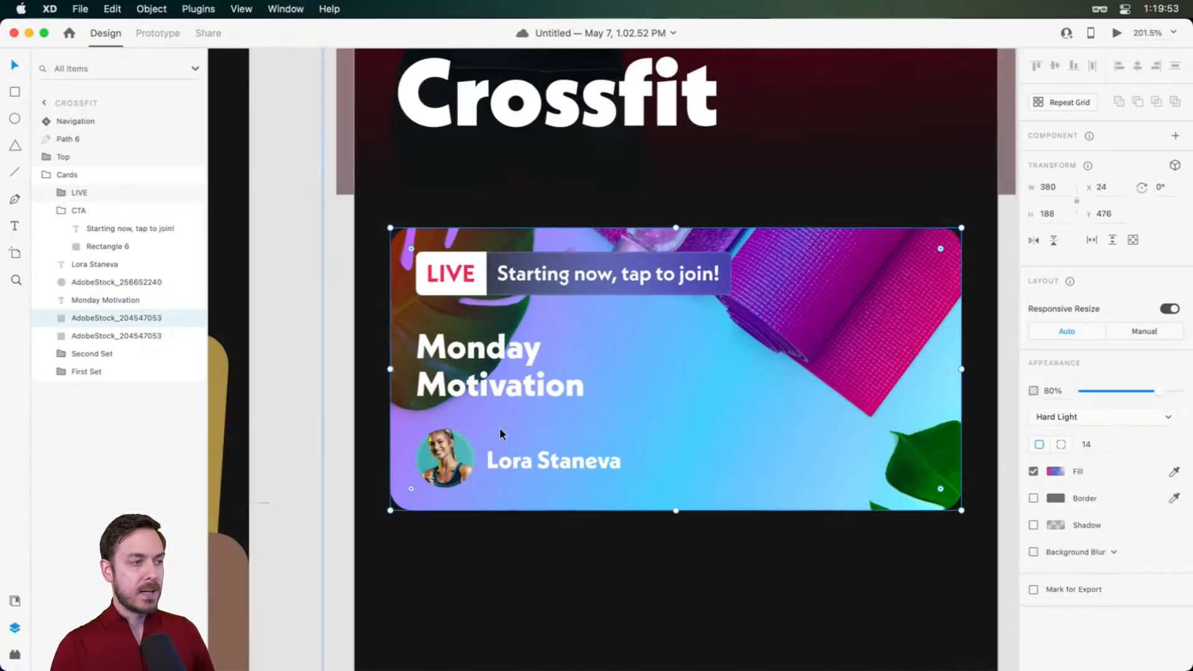
click(547, 459)
shift+click(445, 458)
shift+click(485, 379)
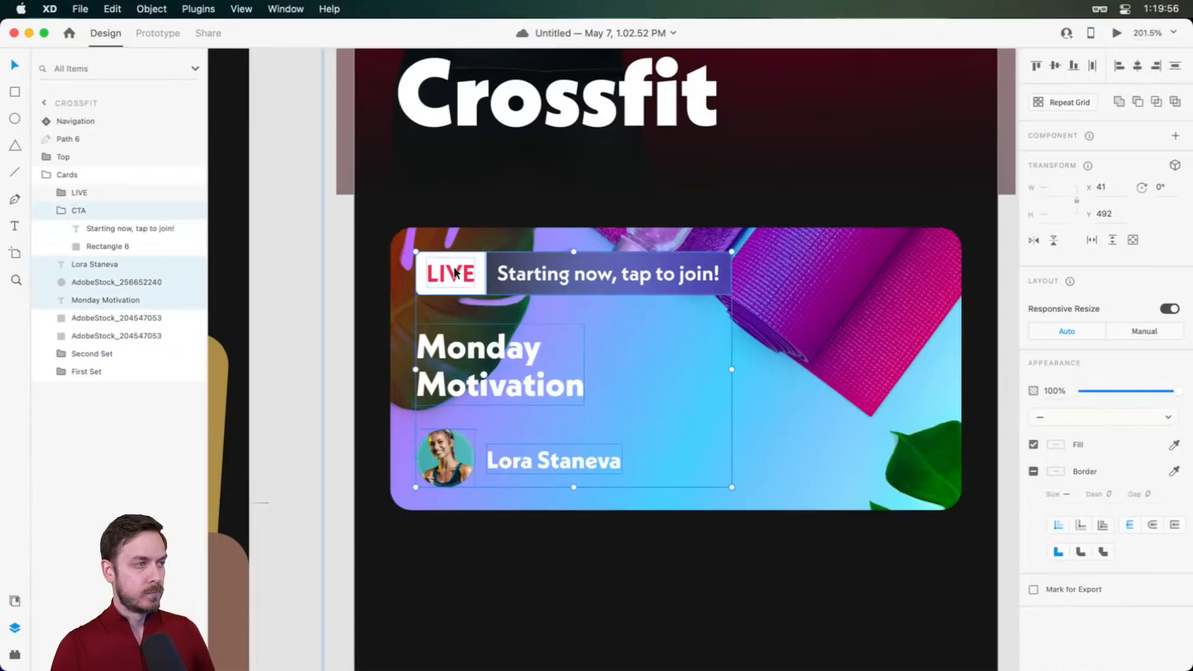
shift+click(482, 283)
shift+click(817, 280)
shift+click(98, 336)
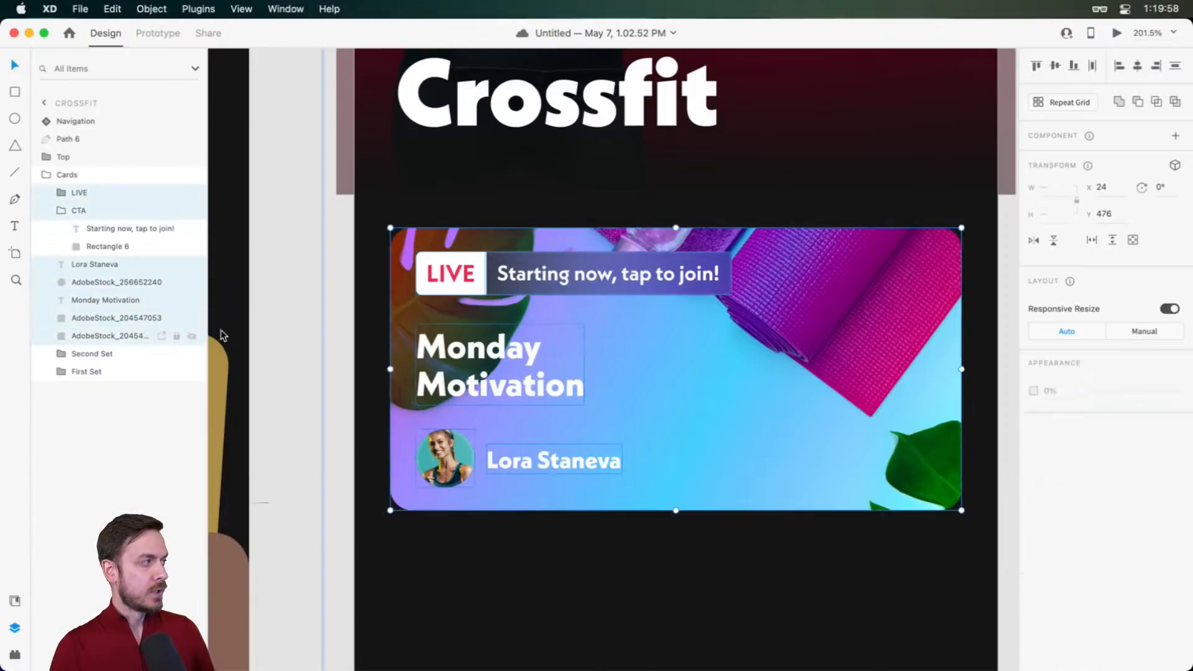
drag(722, 361, 748, 322)
key(super+z)
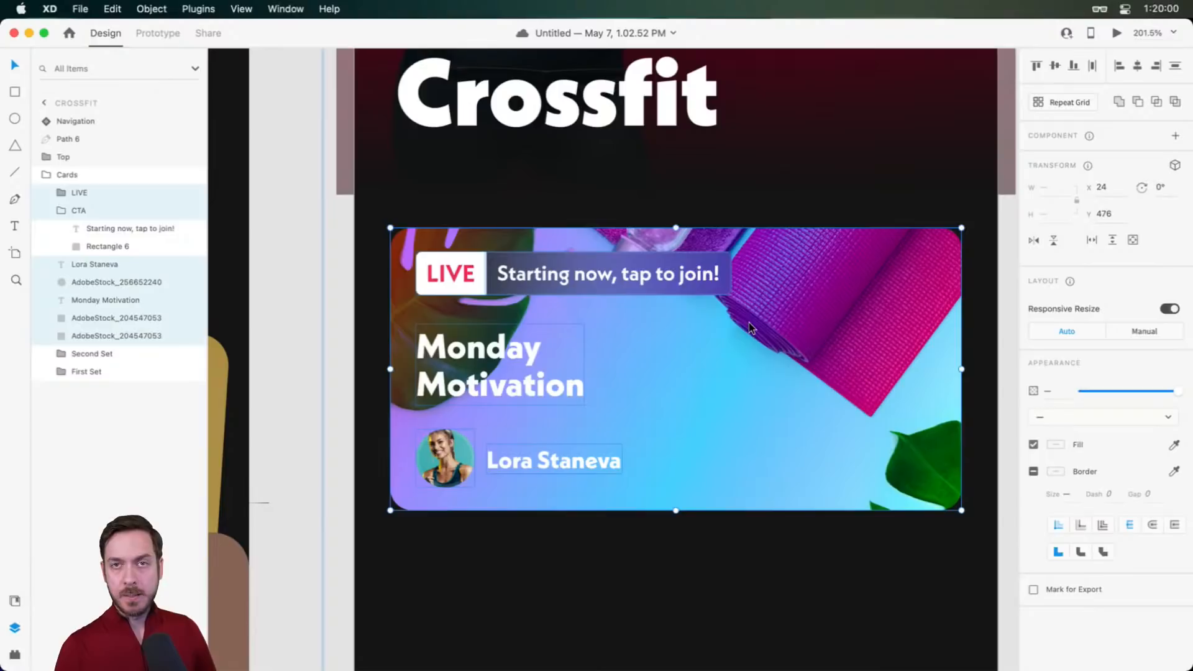
Group the selected layers as Card and turn on its padding
key(super+g)
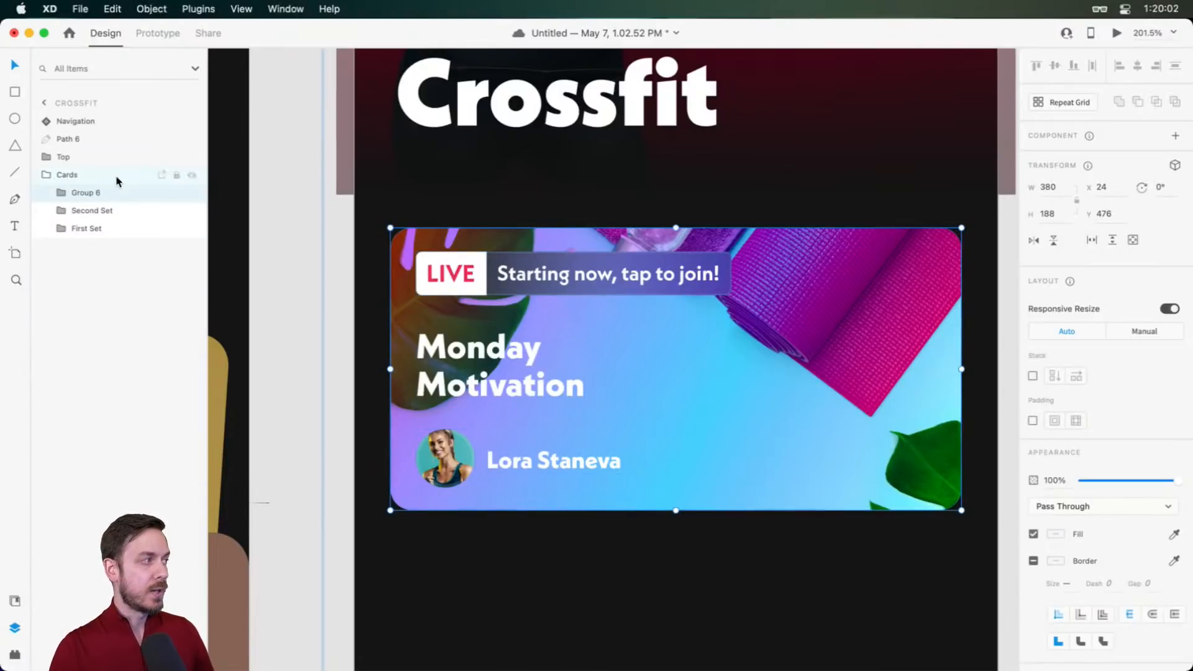
double_click(87, 193)
text(Card)
key(Return)
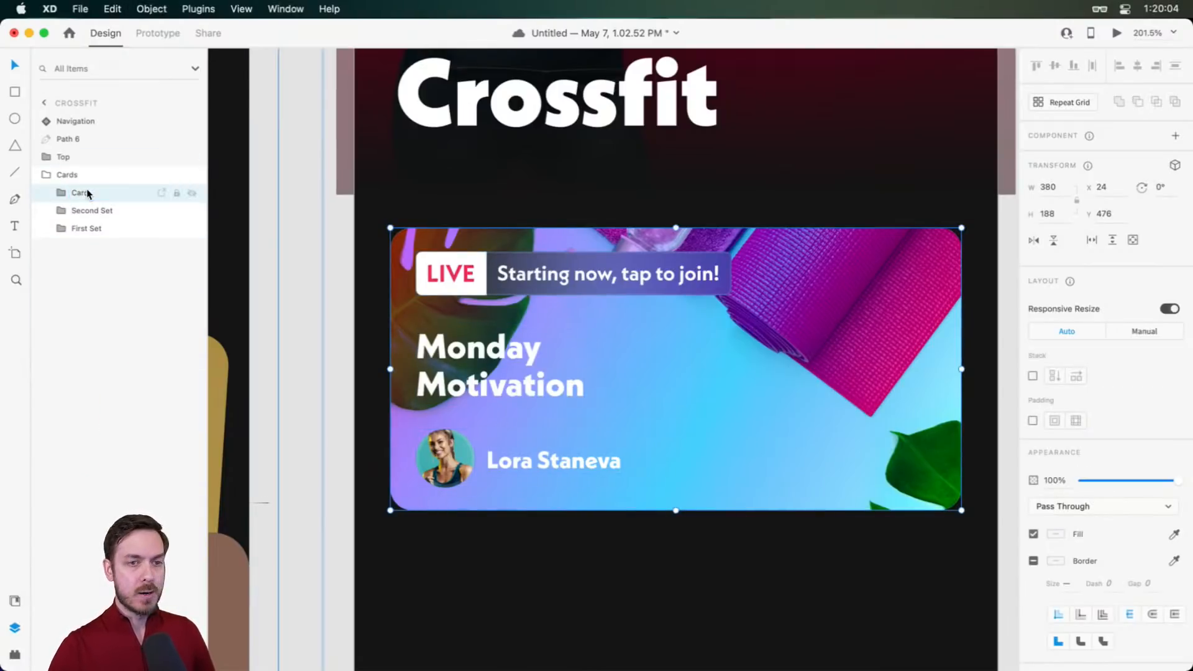
click(1033, 421)
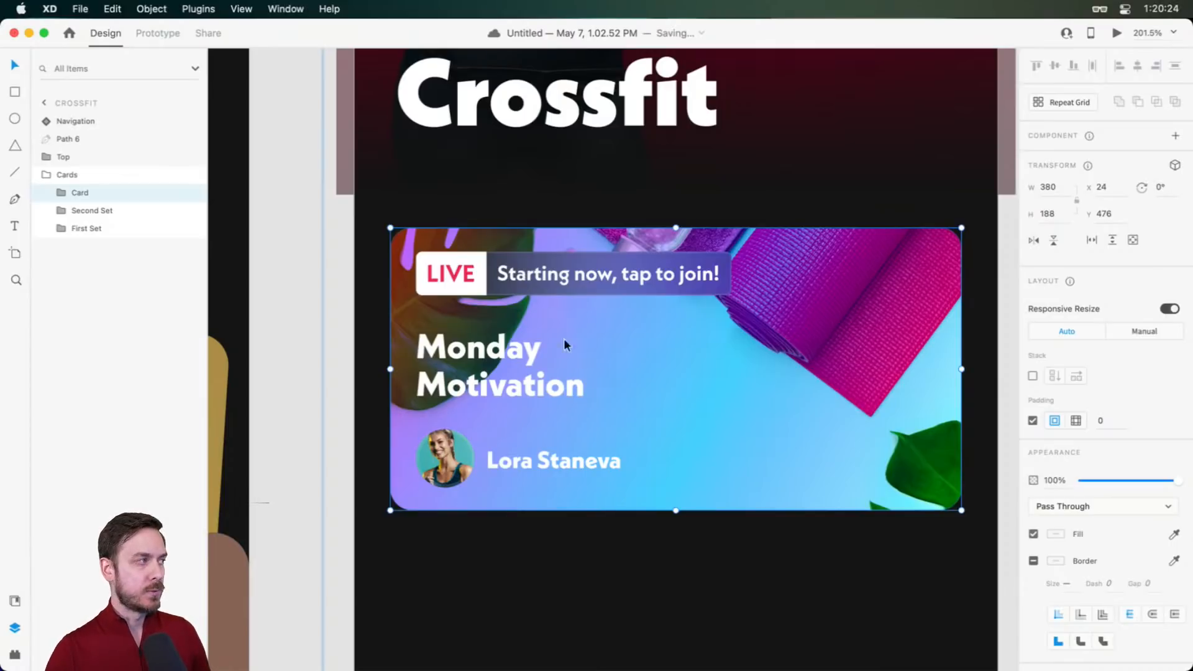
Expand the Card group, inspect its two background image layers, and turn off the Card's padding
click(64, 194)
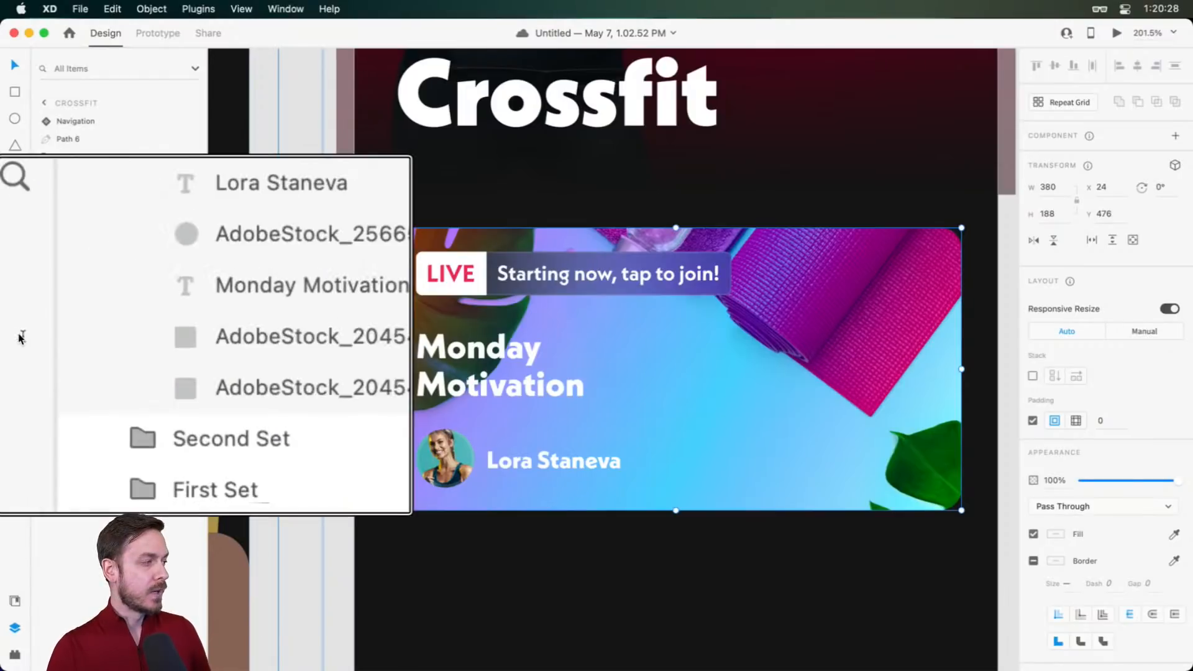
click(102, 354)
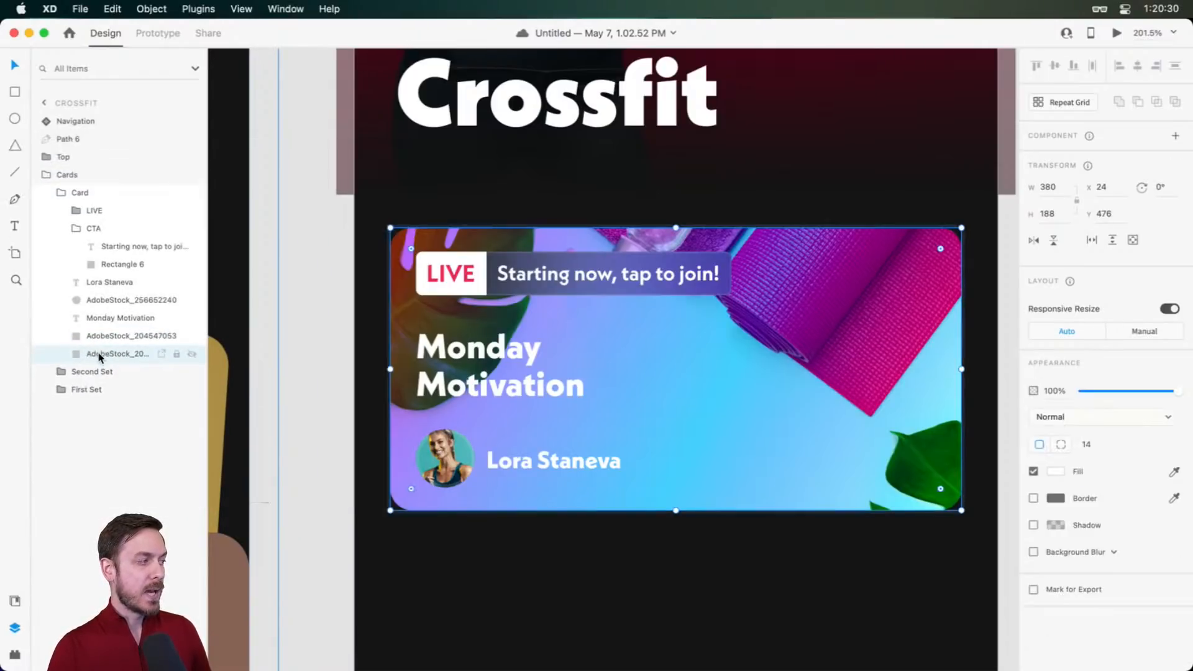
double_click(100, 354)
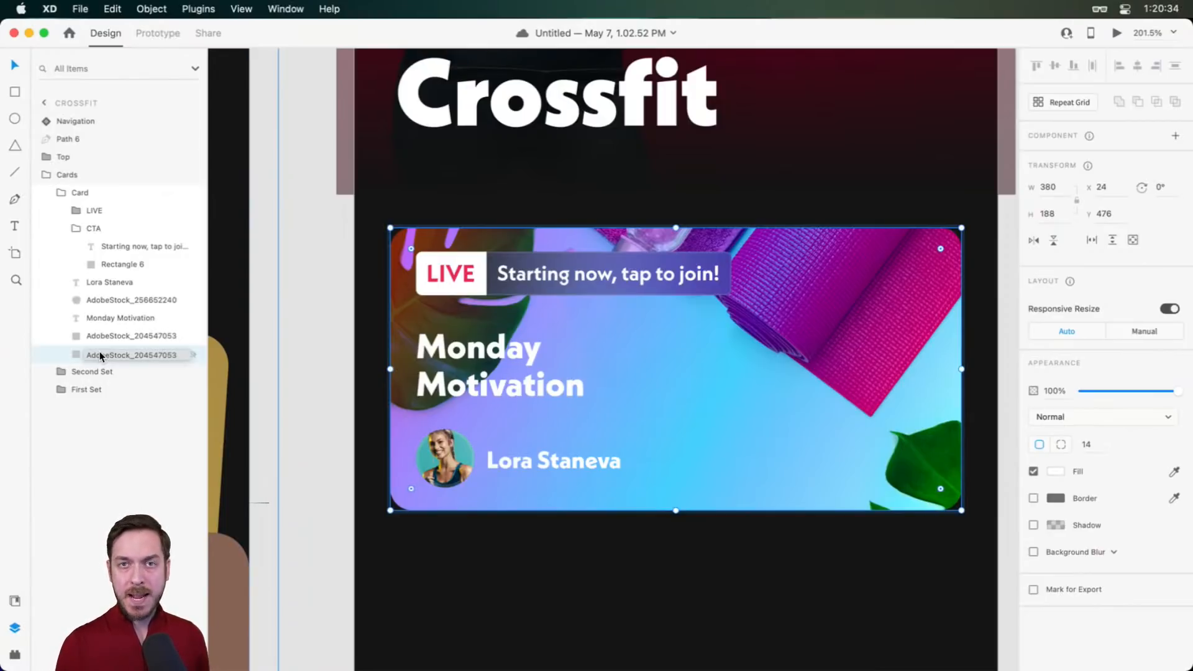
key(Return)
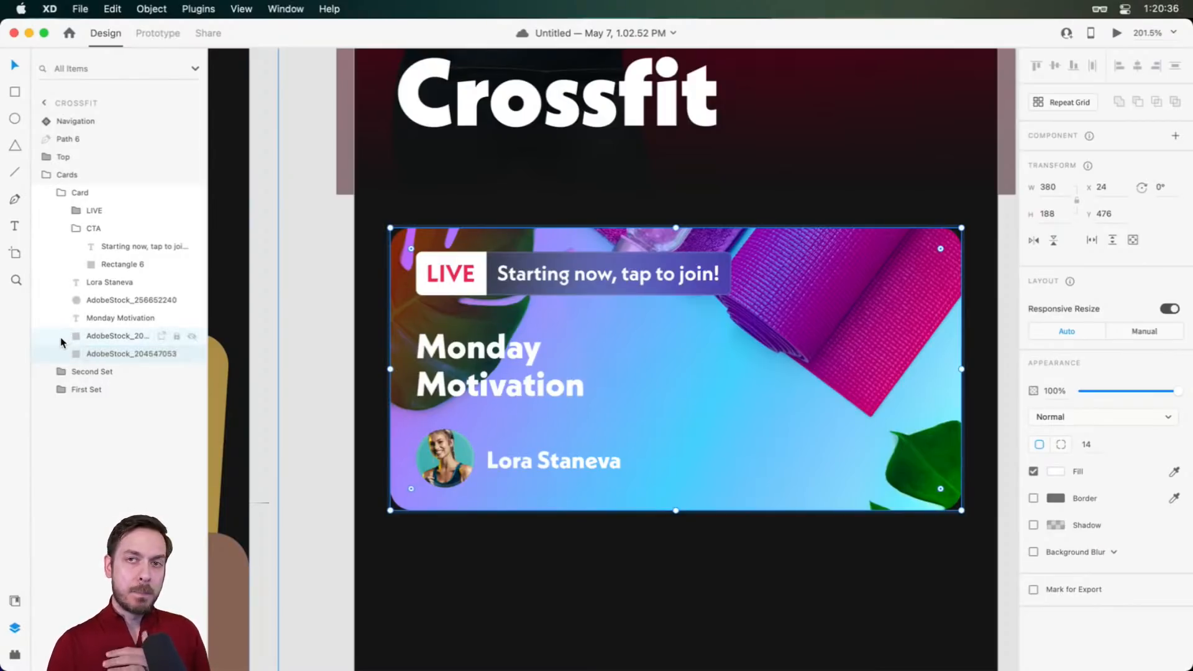
click(59, 337)
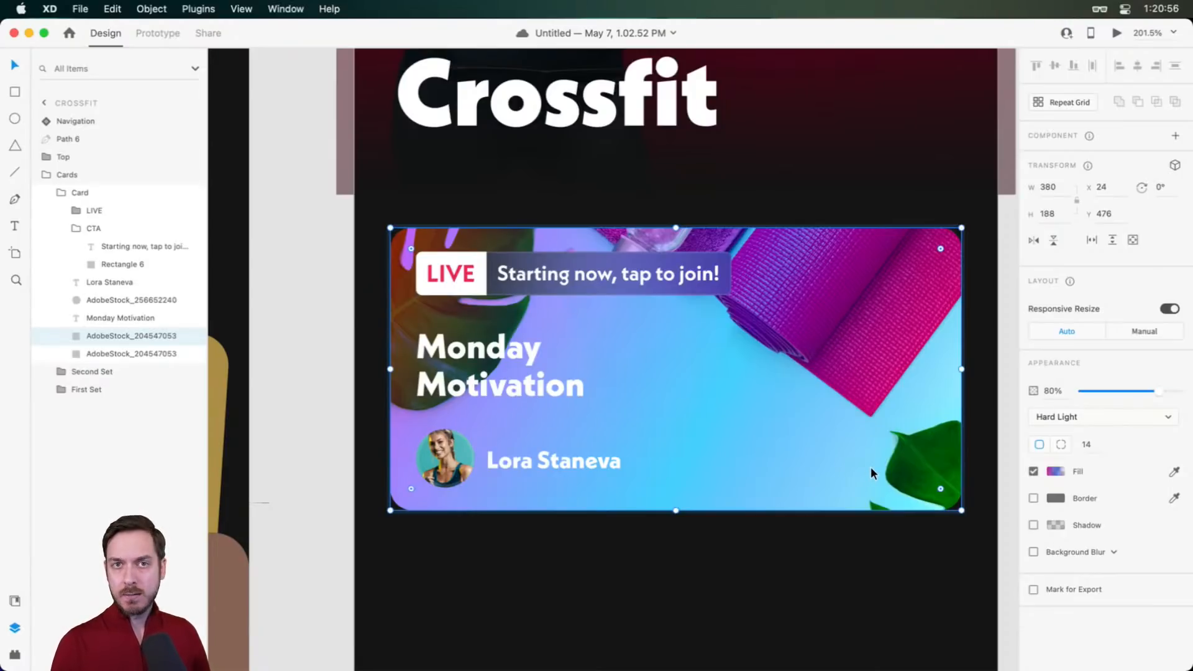
key(Escape)
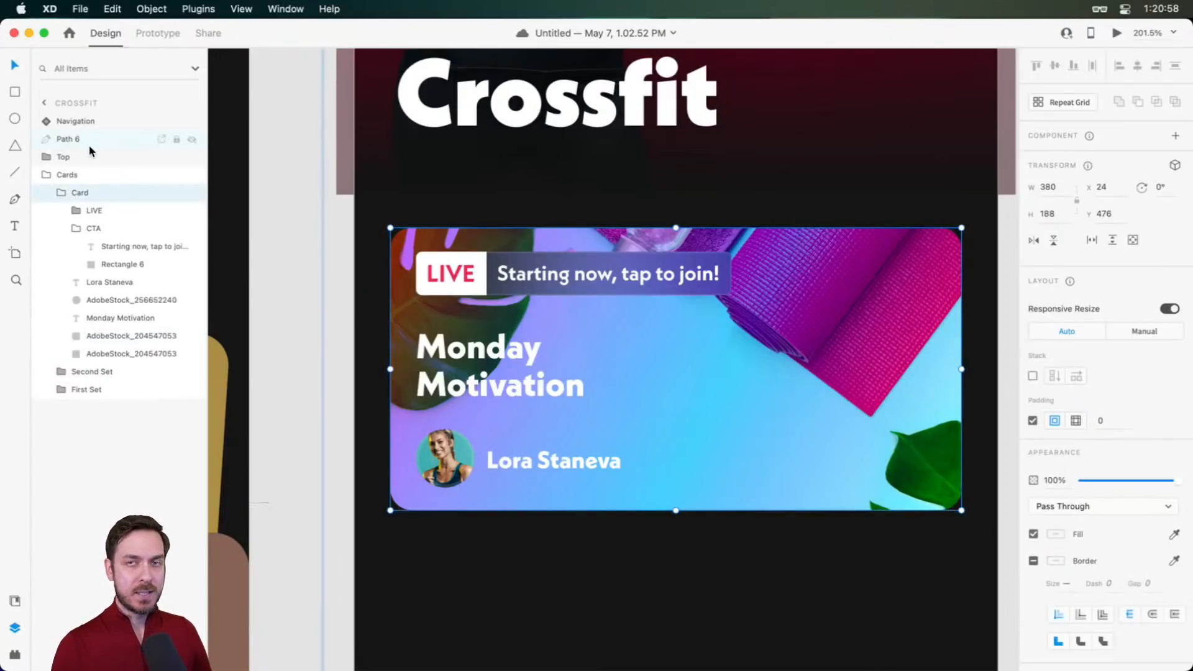
click(1032, 422)
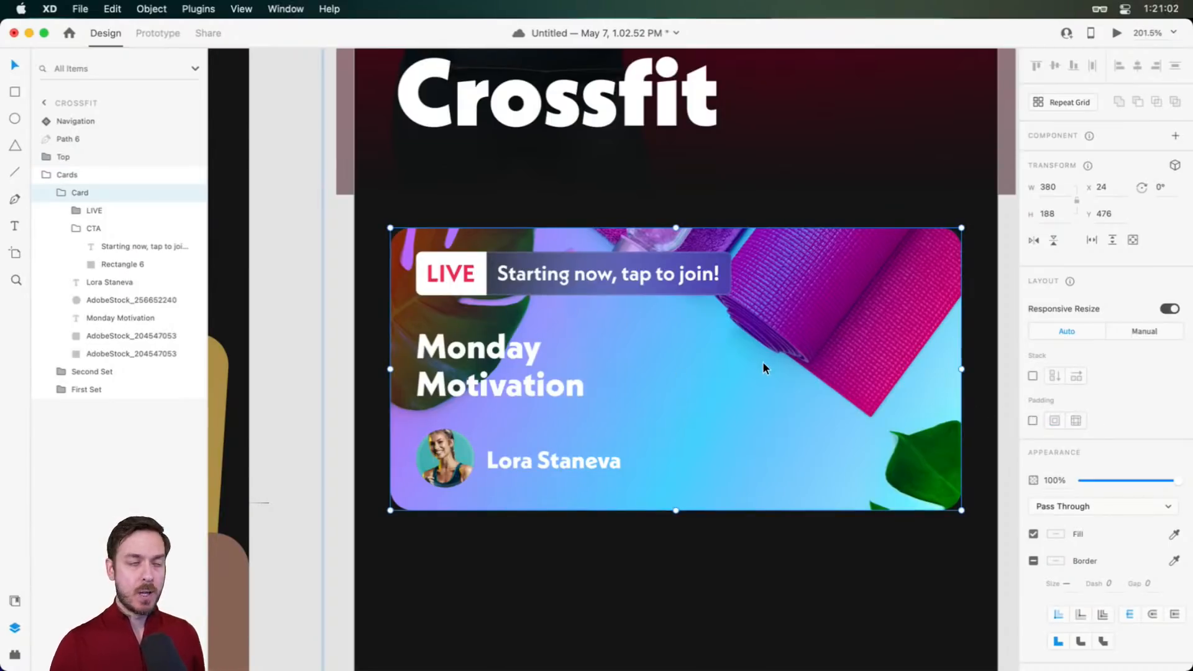
Group the two background images as Background and re-enable Card padding at 16, 153, 15, 17
click(87, 336)
shift+click(87, 356)
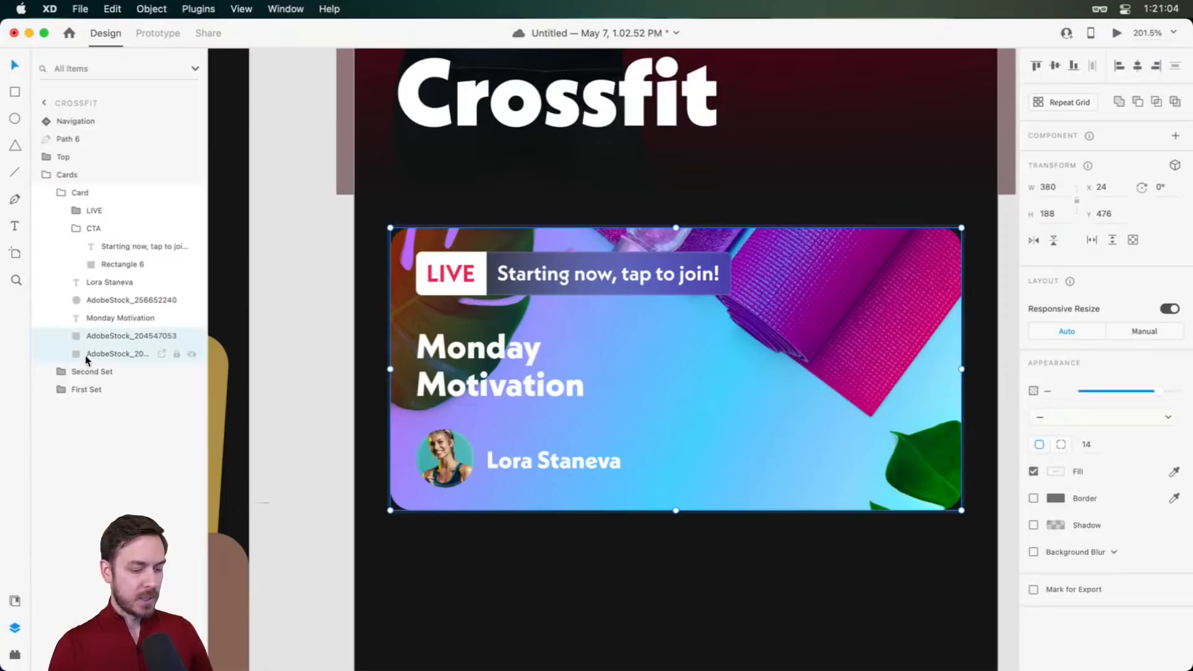
key(super+g)
double_click(97, 339)
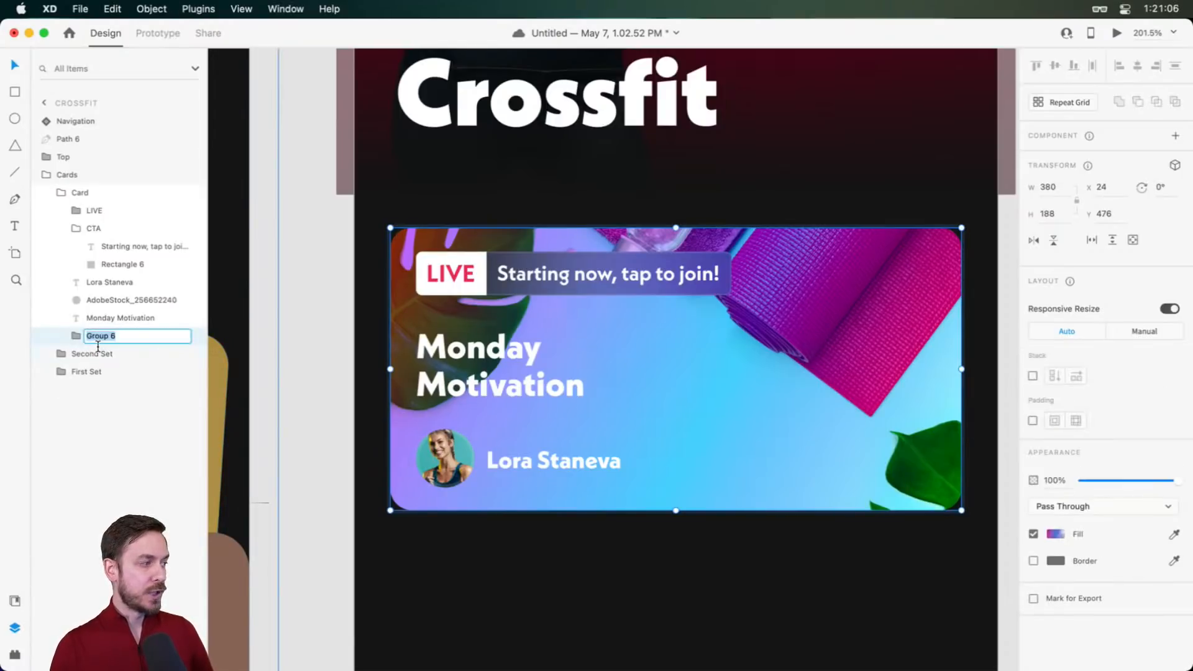
text(Background)
key(Return)
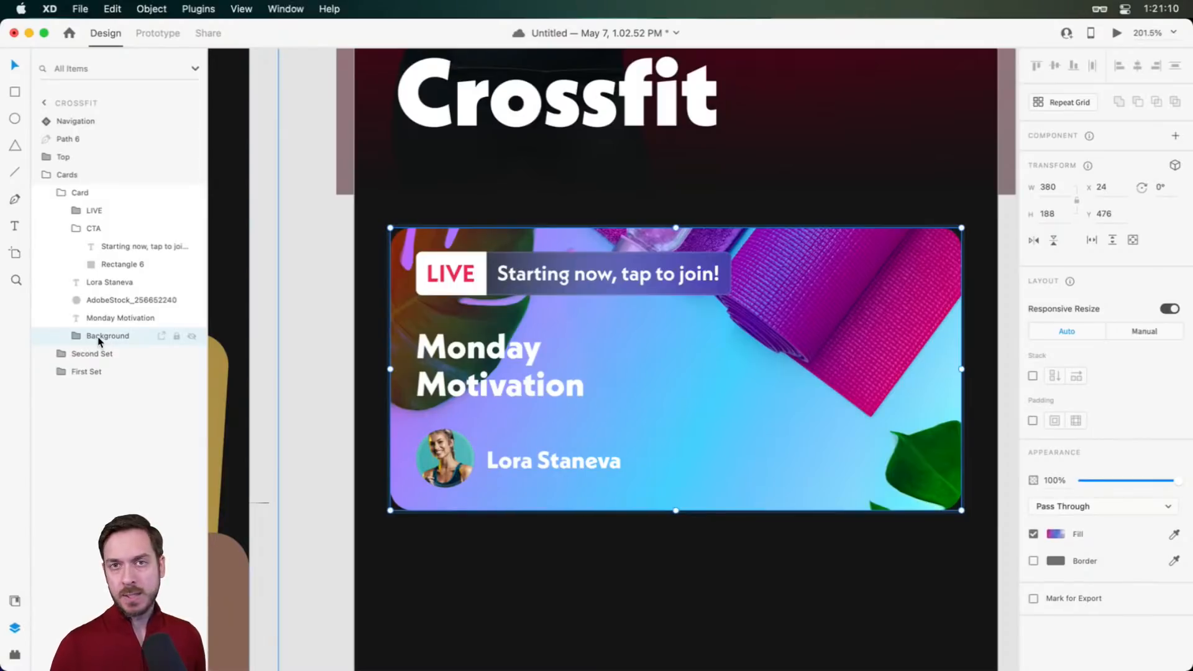
click(112, 191)
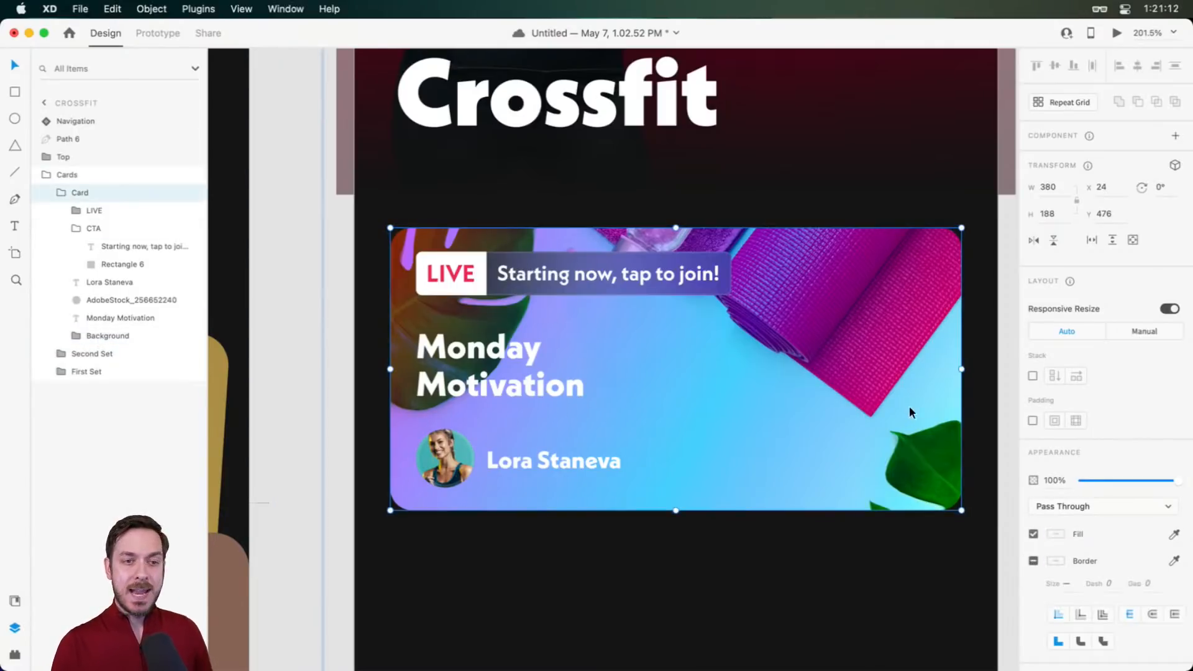
click(1033, 420)
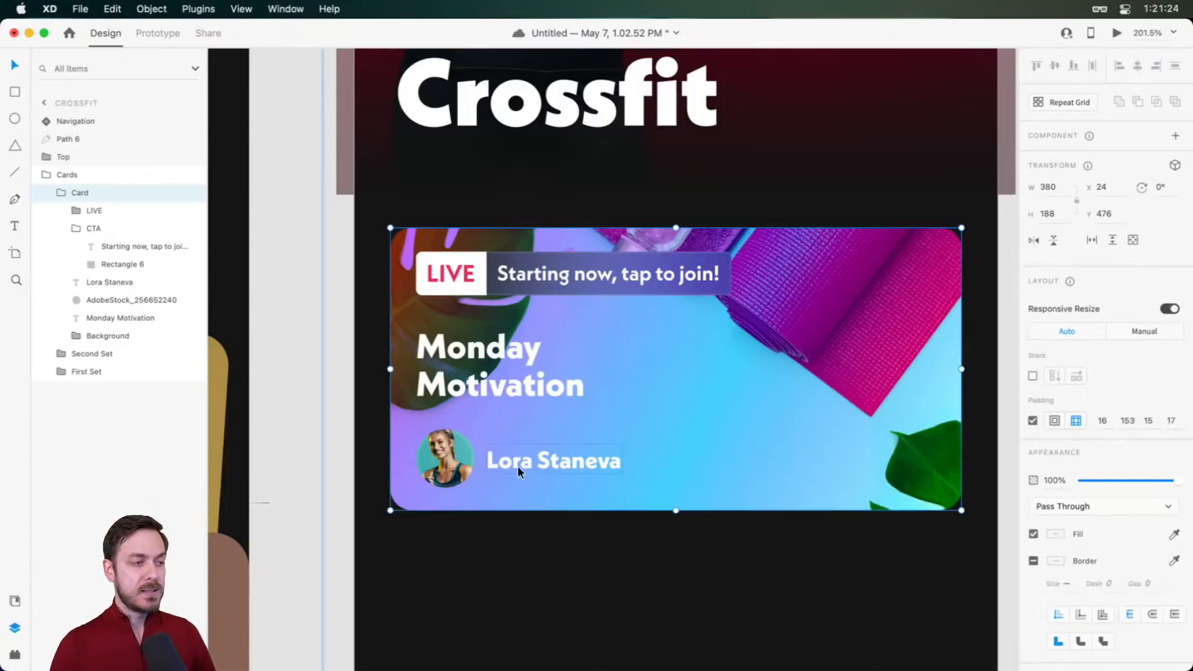
Select the Monday Motivation heading, then try moving the name and avatar lower and undo it
double_click(517, 466)
click(522, 388)
double_click(579, 398)
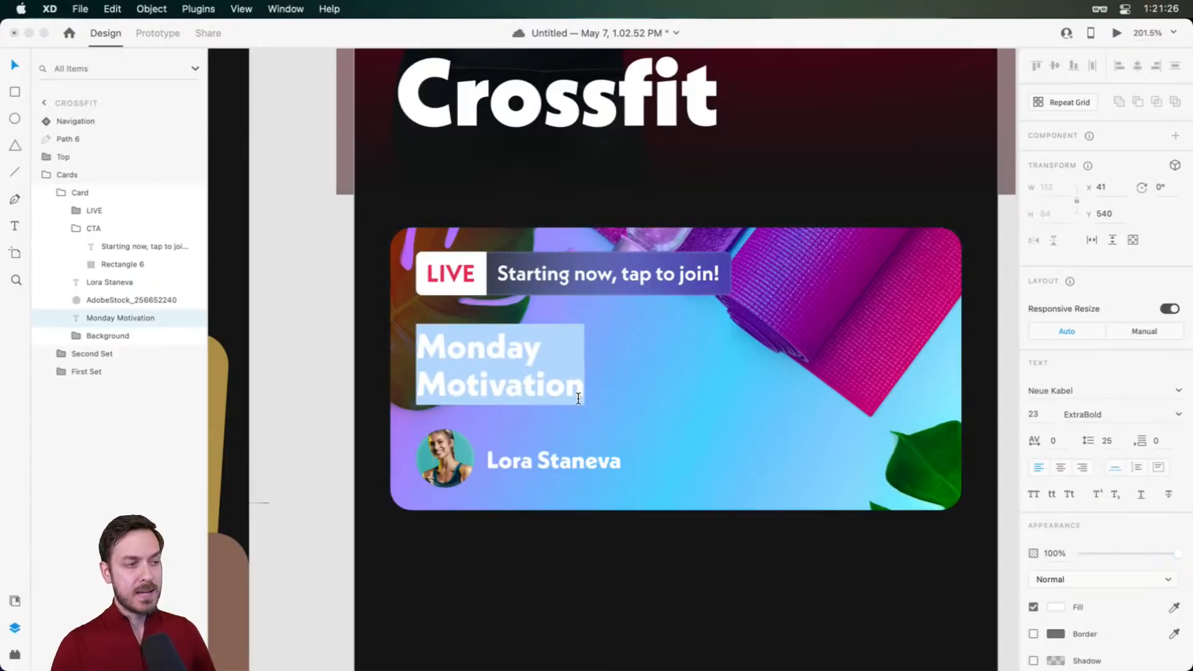
key(Escape)
click(519, 450)
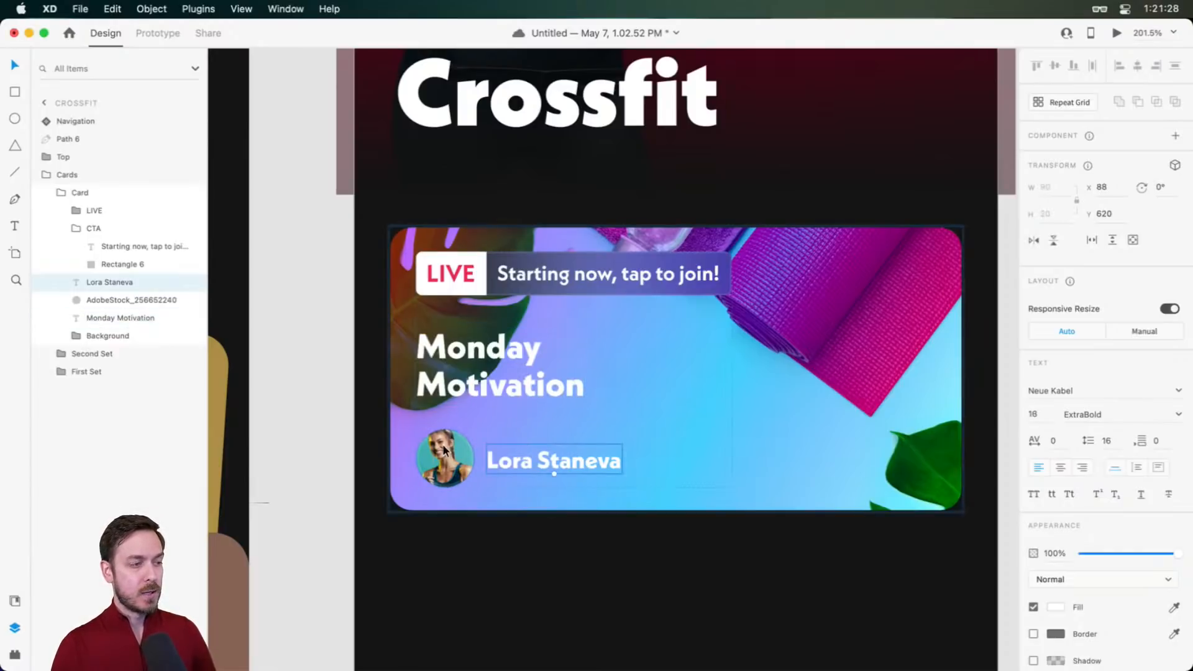
shift+click(444, 450)
drag(535, 450, 572, 486)
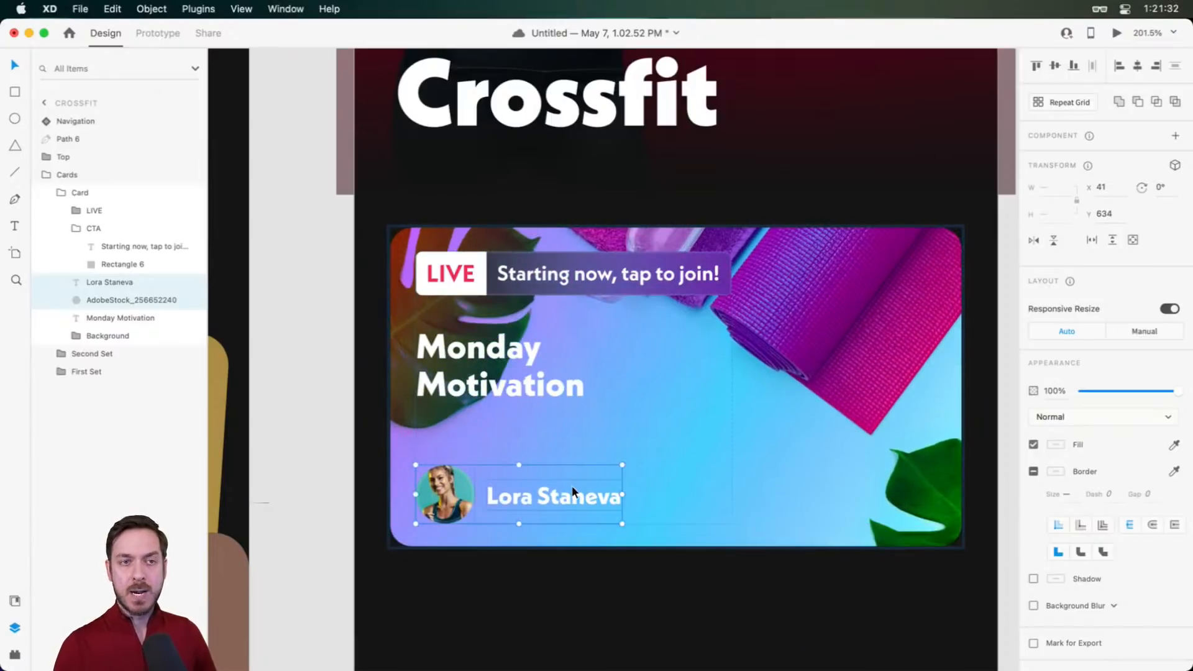
key(super+z)
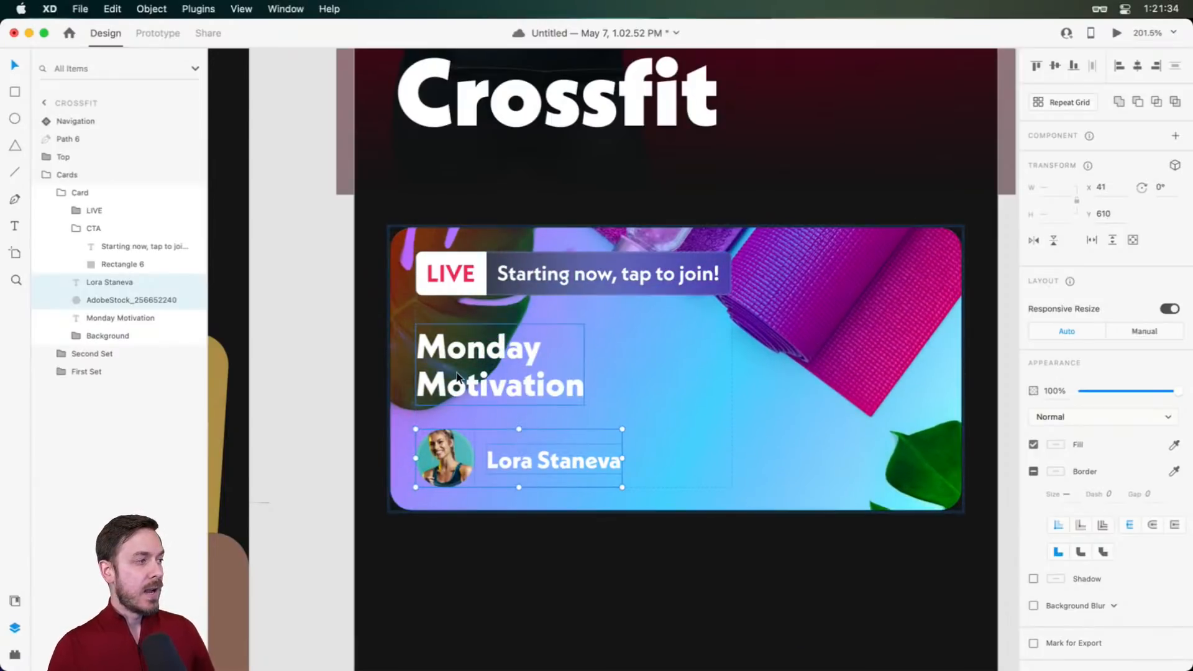
Turn on vertical stacking for the Card, then try adding a Hello! line under the title and undo it
click(98, 193)
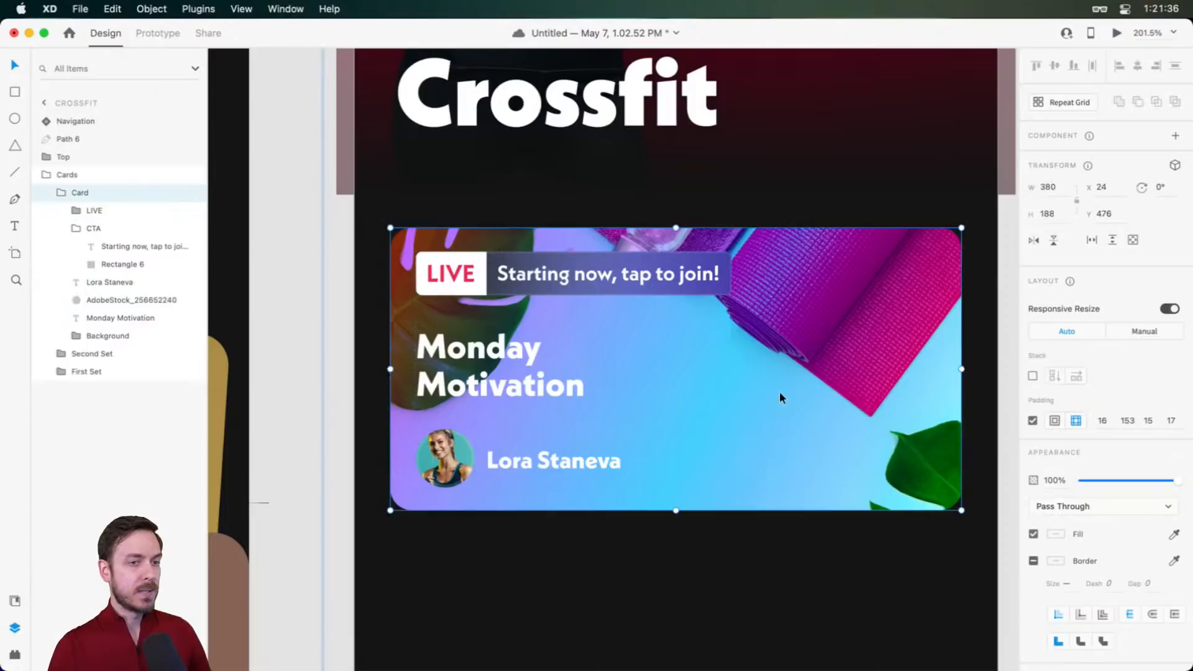
click(1033, 376)
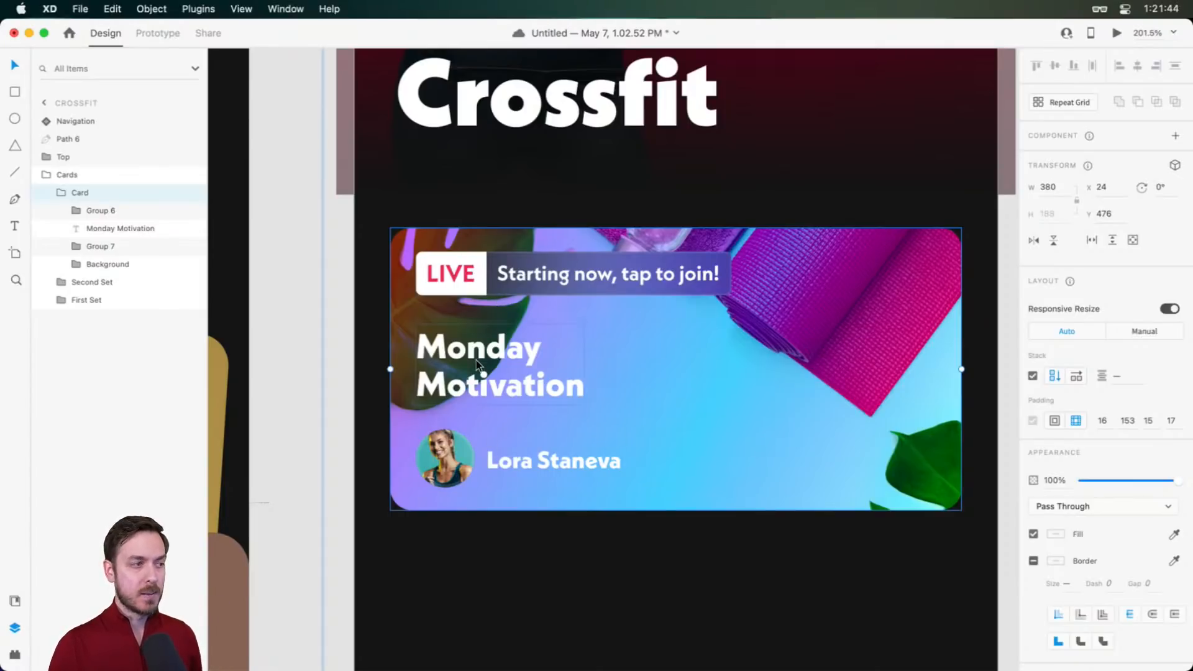
double_click(495, 383)
double_click(532, 399)
key(Right)
key(Return)
key(Return)
key(Return)
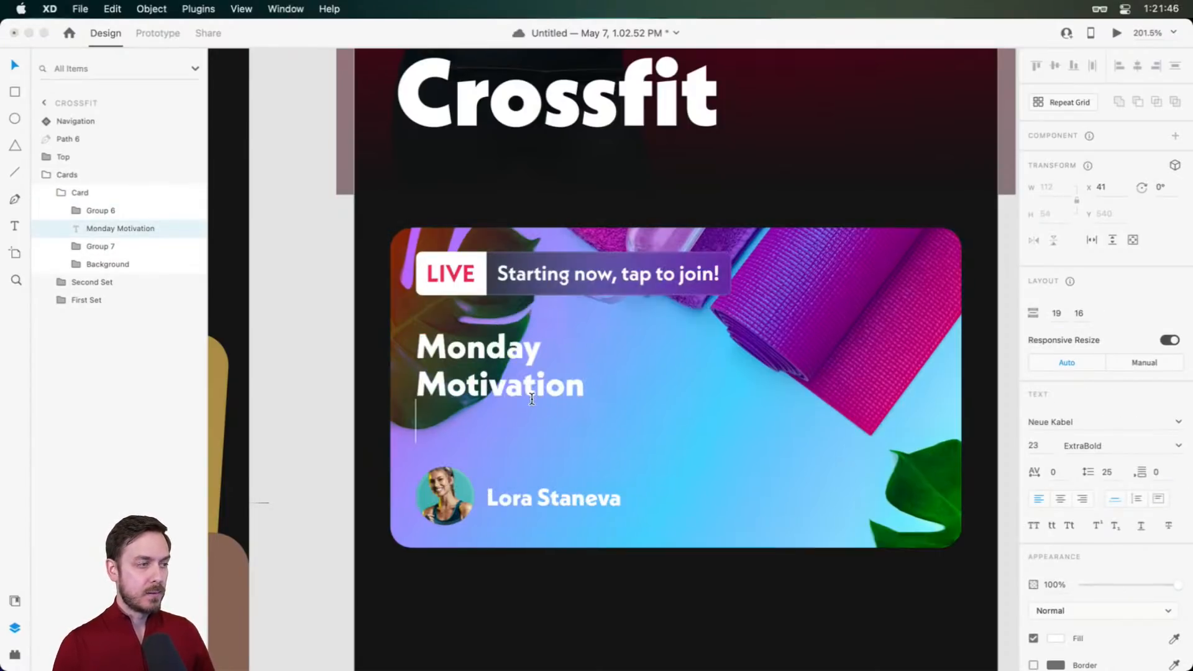
text(Hello!)
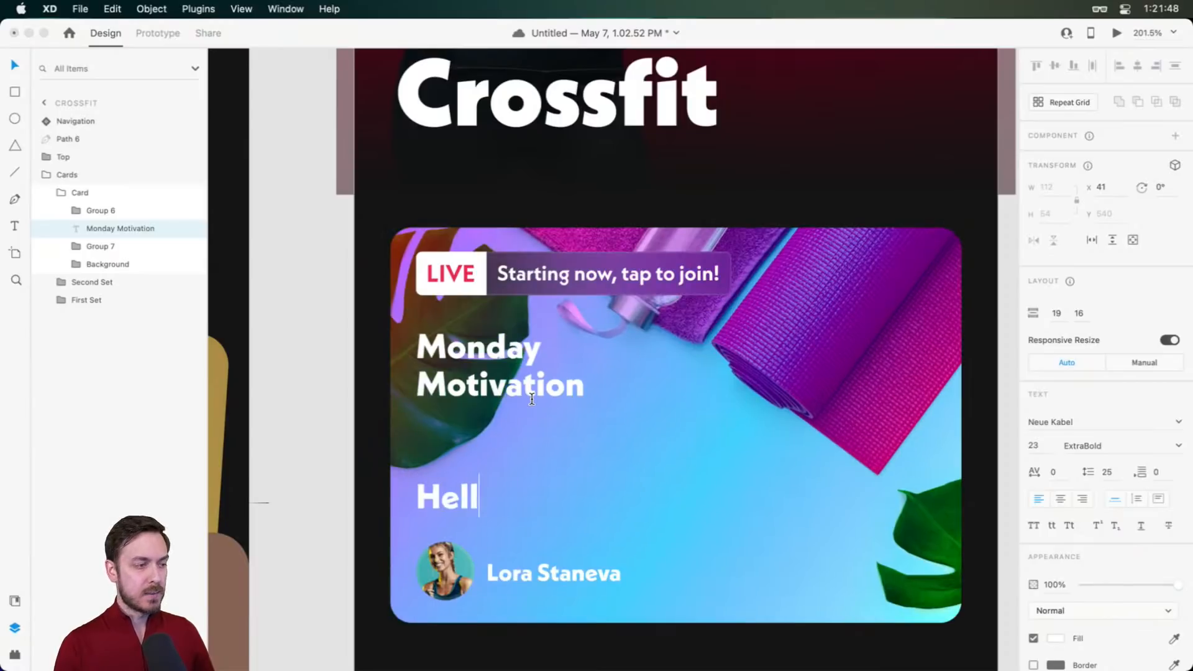
key(Escape)
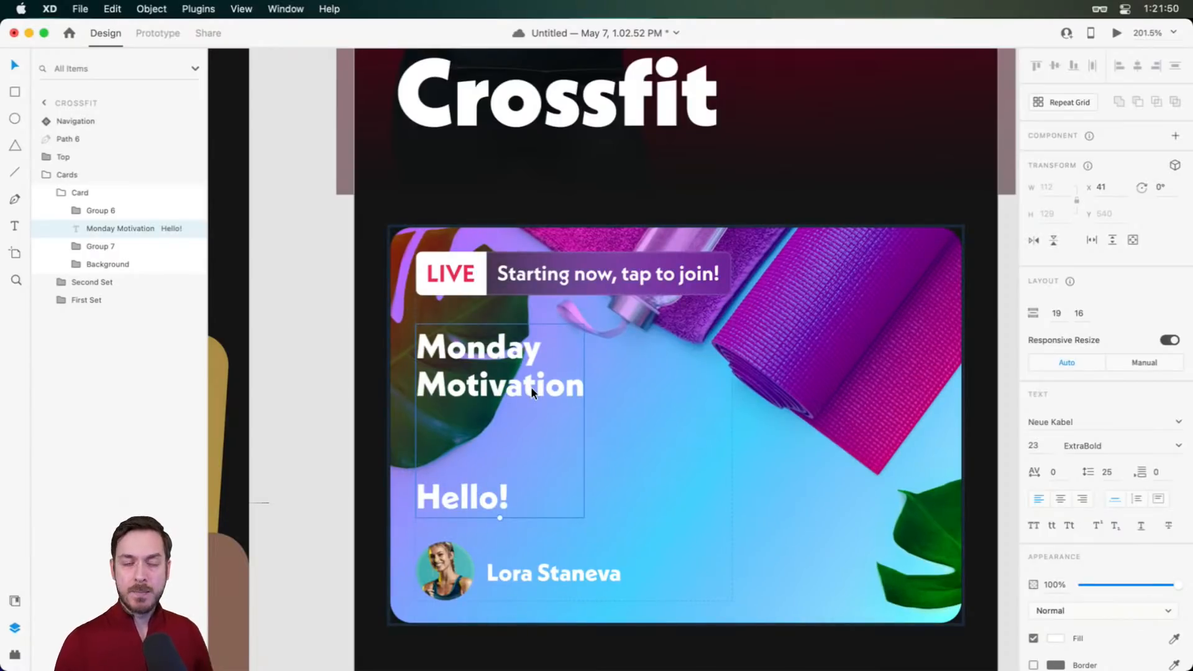
key(ctrl+z)
Move the trainer row up under the title and turn off the Card's stack and padding
click(513, 442)
drag(513, 442, 550, 434)
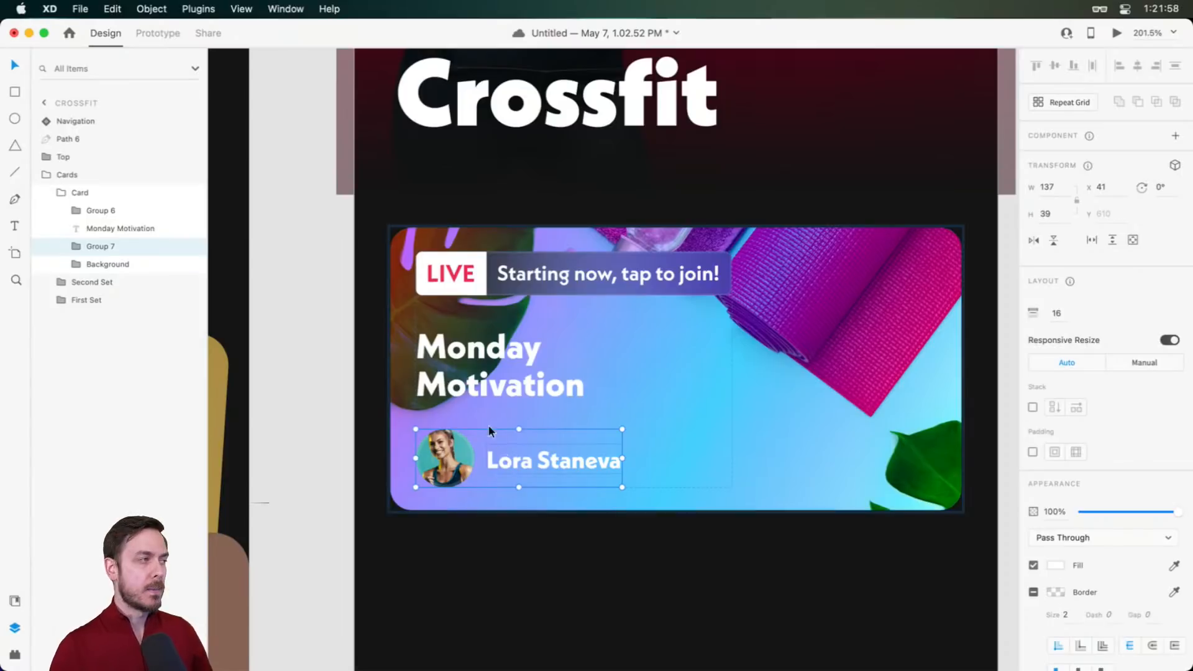
click(101, 193)
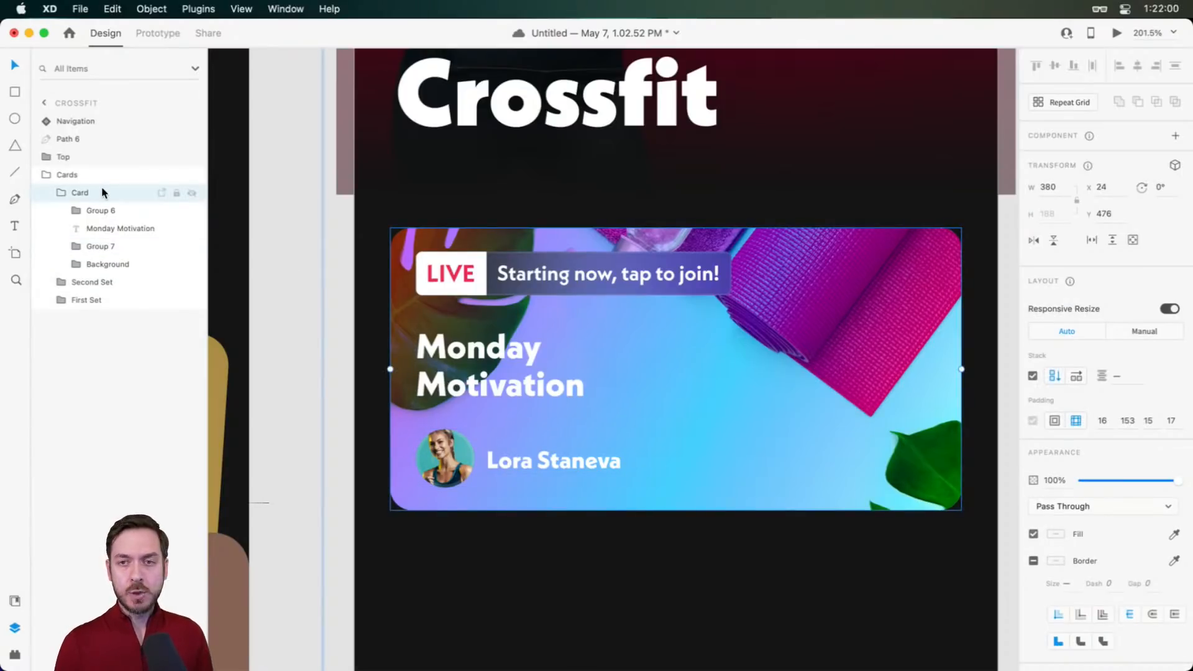
click(1032, 376)
click(1033, 421)
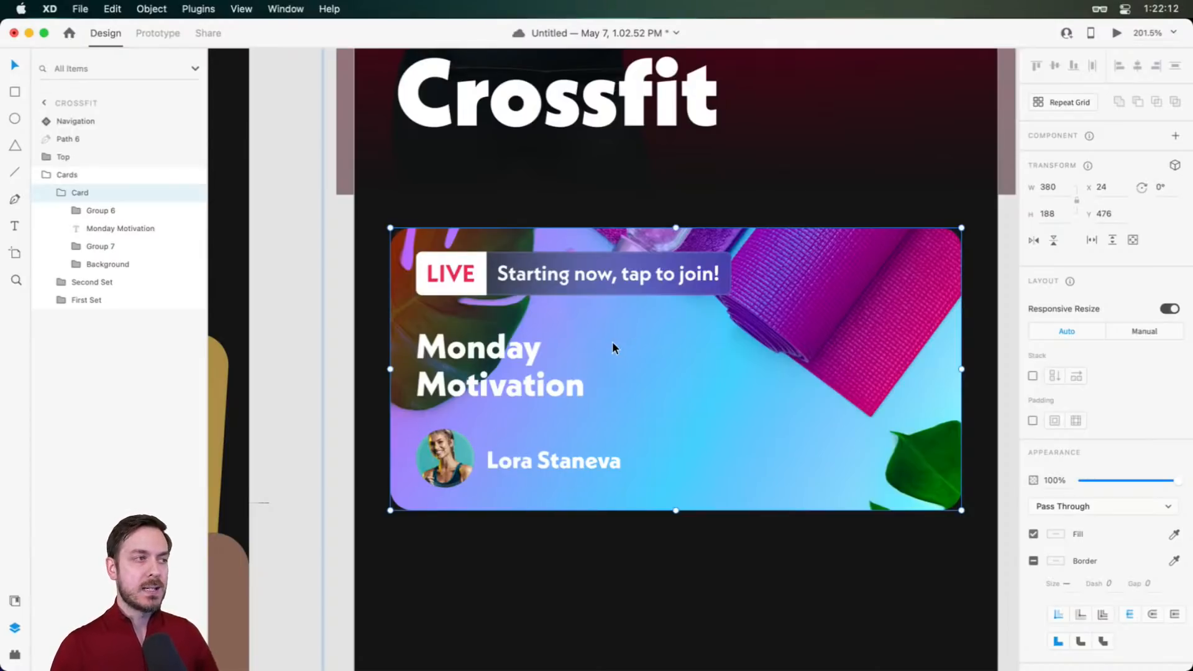
Duplicate the card and position the copy just below the first card
drag(613, 341, 614, 313)
drag(628, 233, 640, 534)
scroll(642, 532, down, 5)
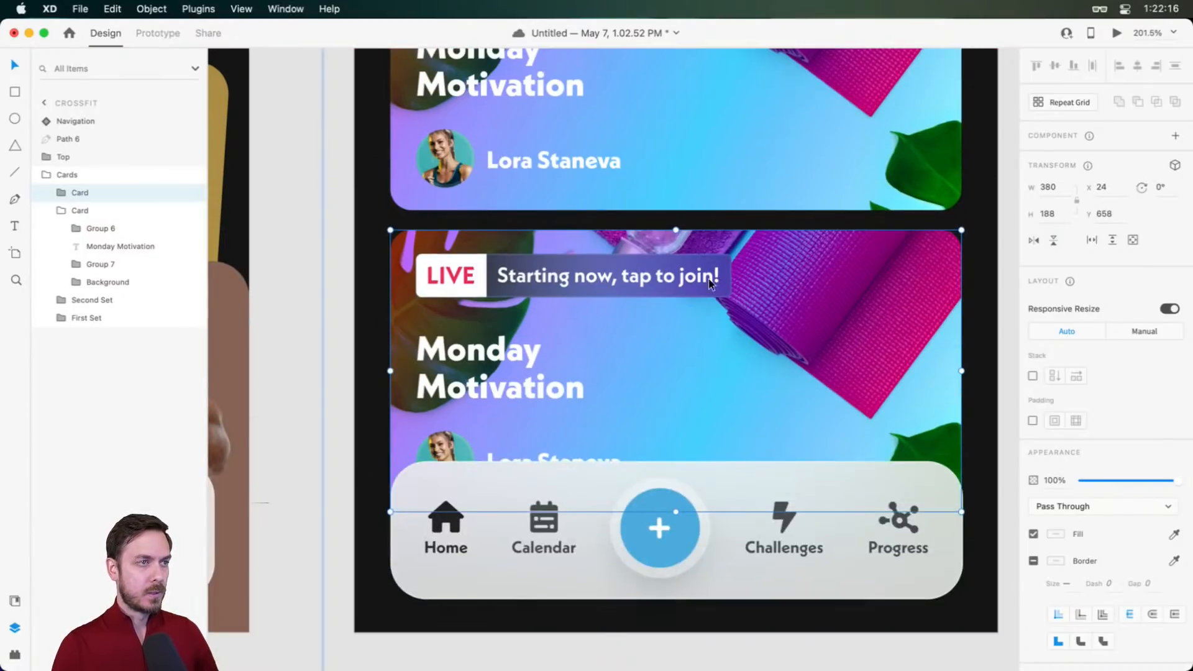
drag(710, 284, 709, 232)
drag(714, 90, 704, 126)
scroll(473, 323, up, 2)
drag(689, 407, 688, 392)
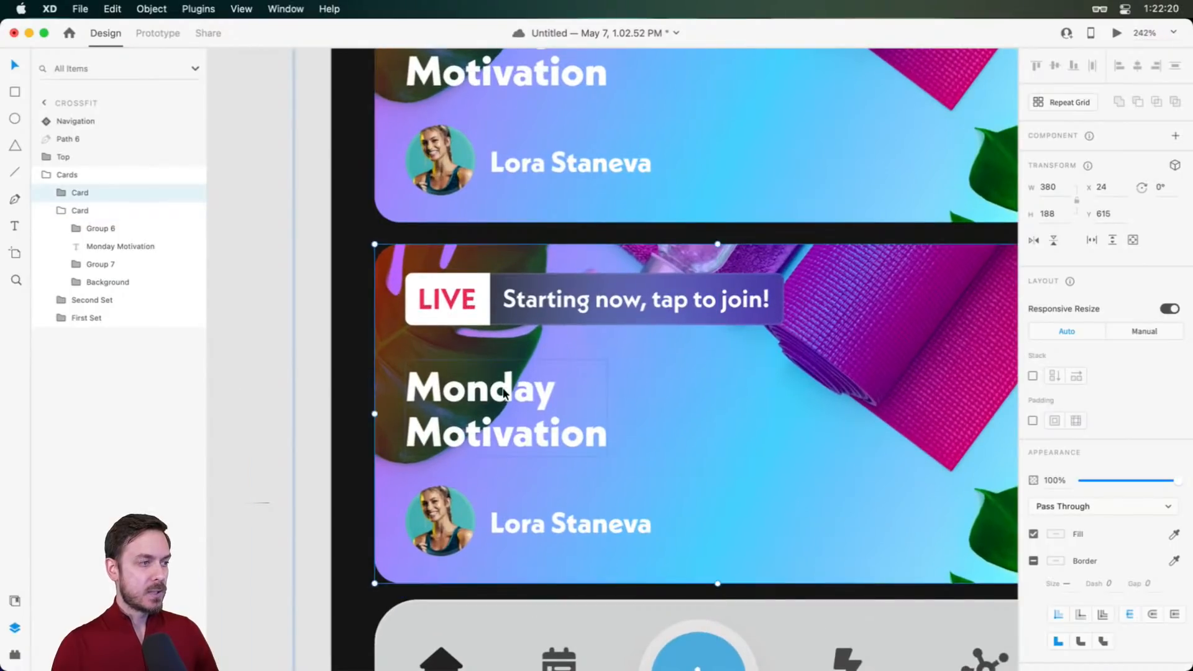
Retitle the lower card 'What is an Antioxidant?' and save the document
double_click(495, 409)
double_click(495, 409)
key(super+a)
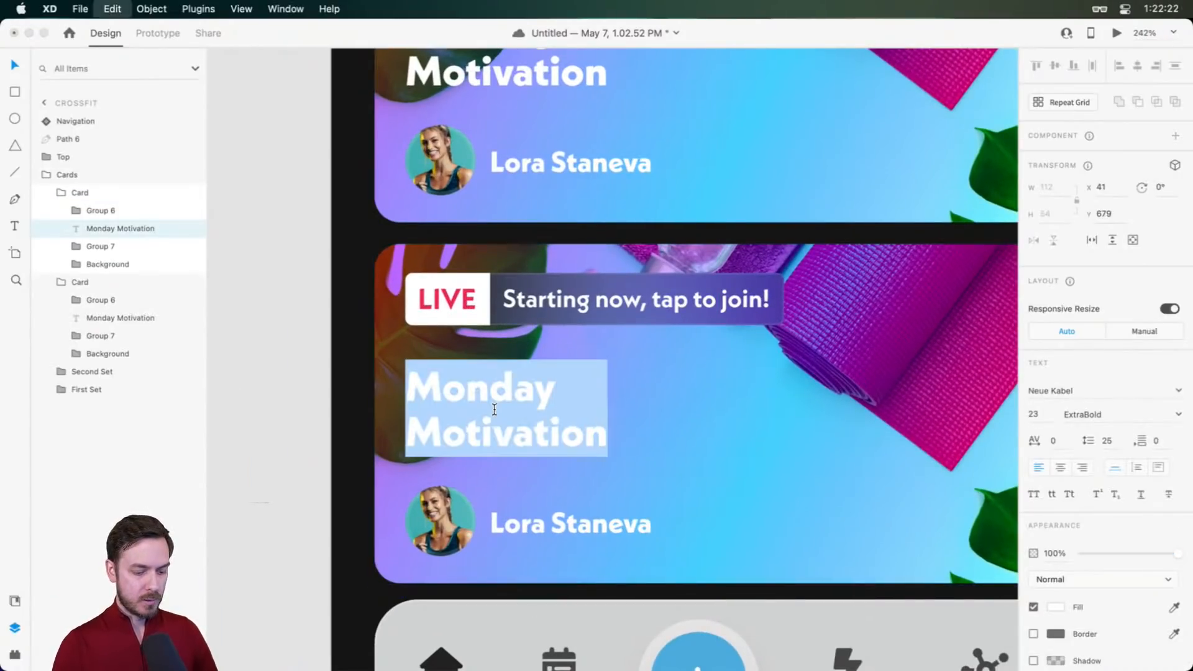
text(What is an)
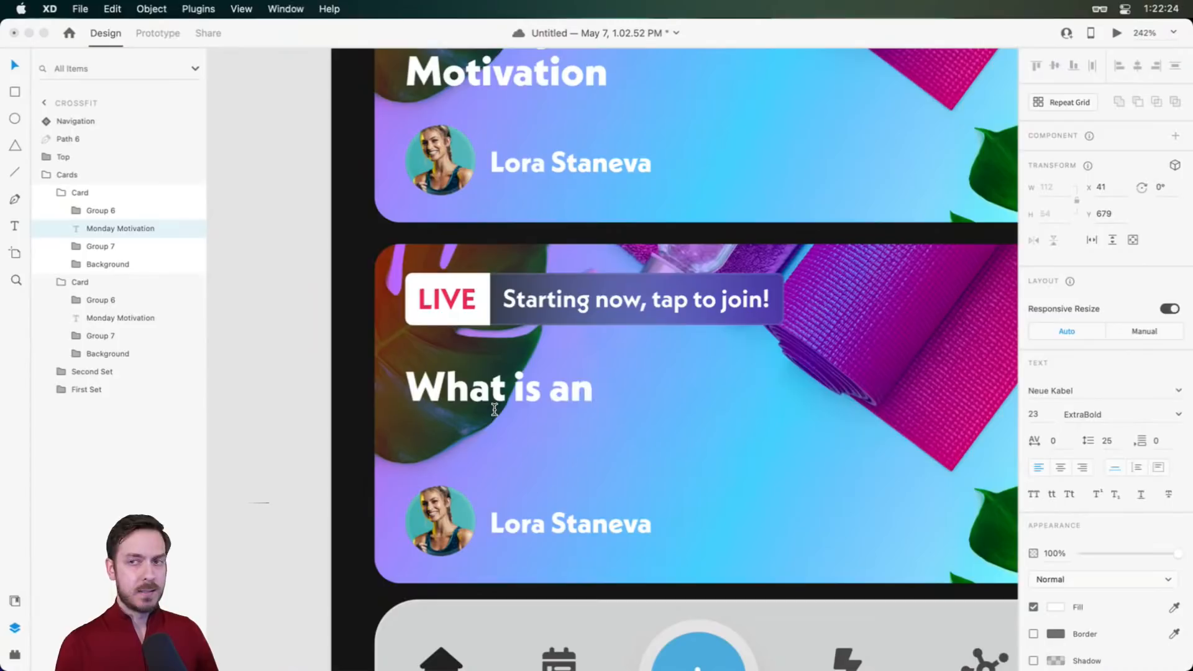
text( Antioxidant)
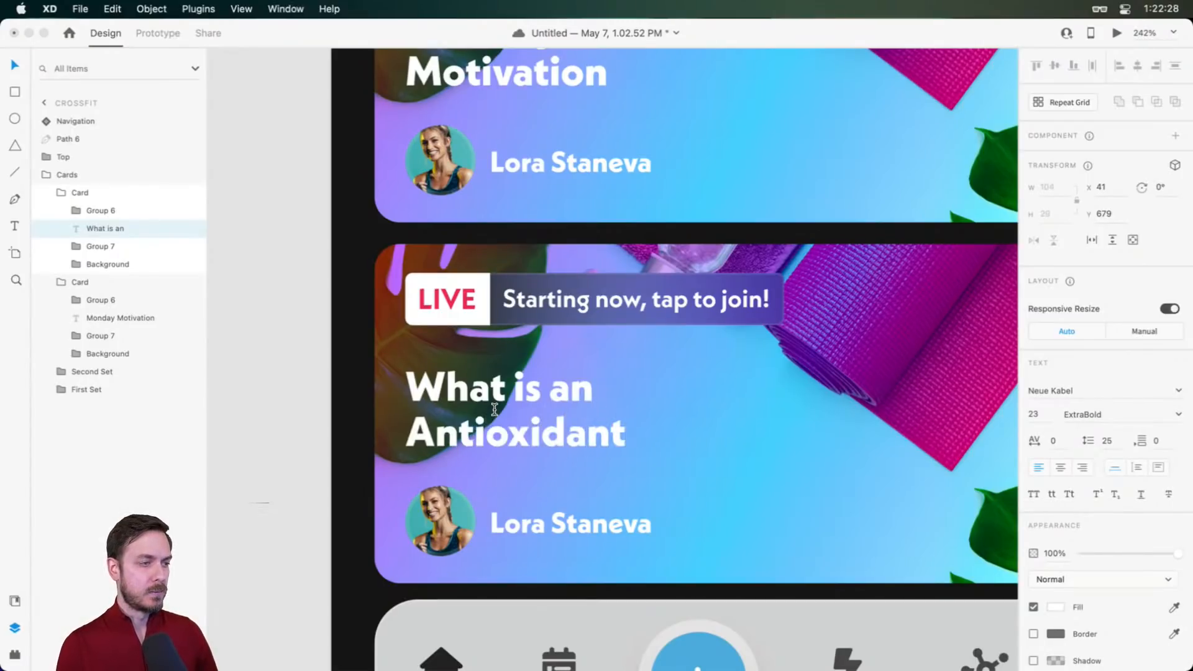
text(/)
key(BackSpace)
text(?)
key(Escape)
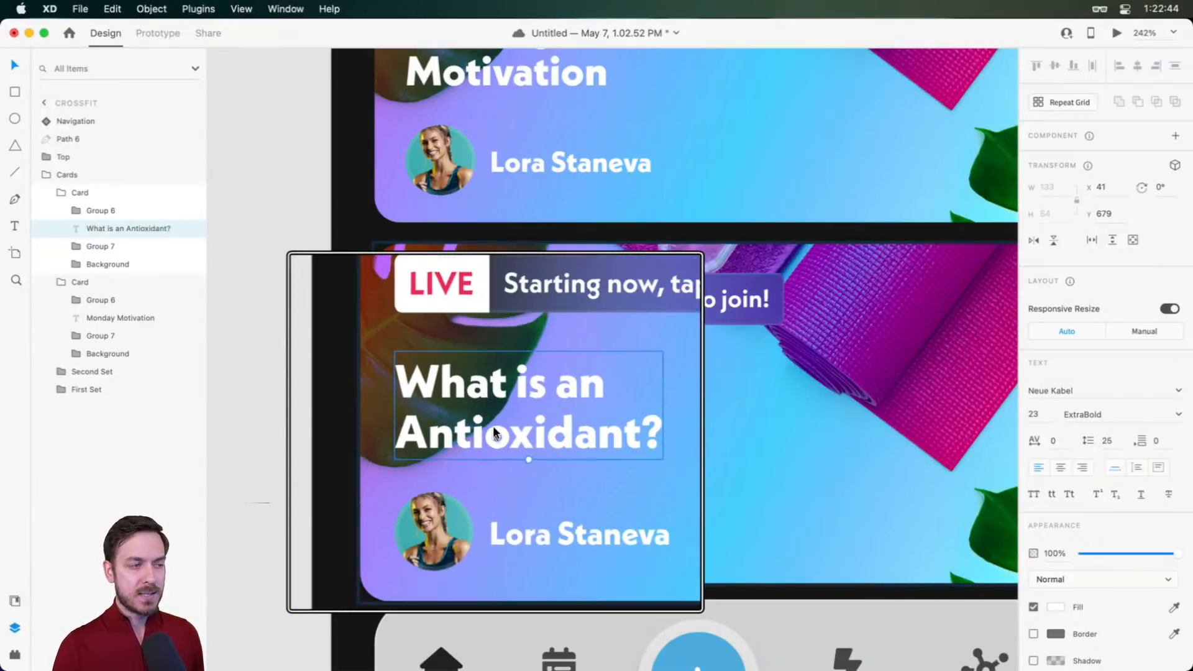
key(super+s)
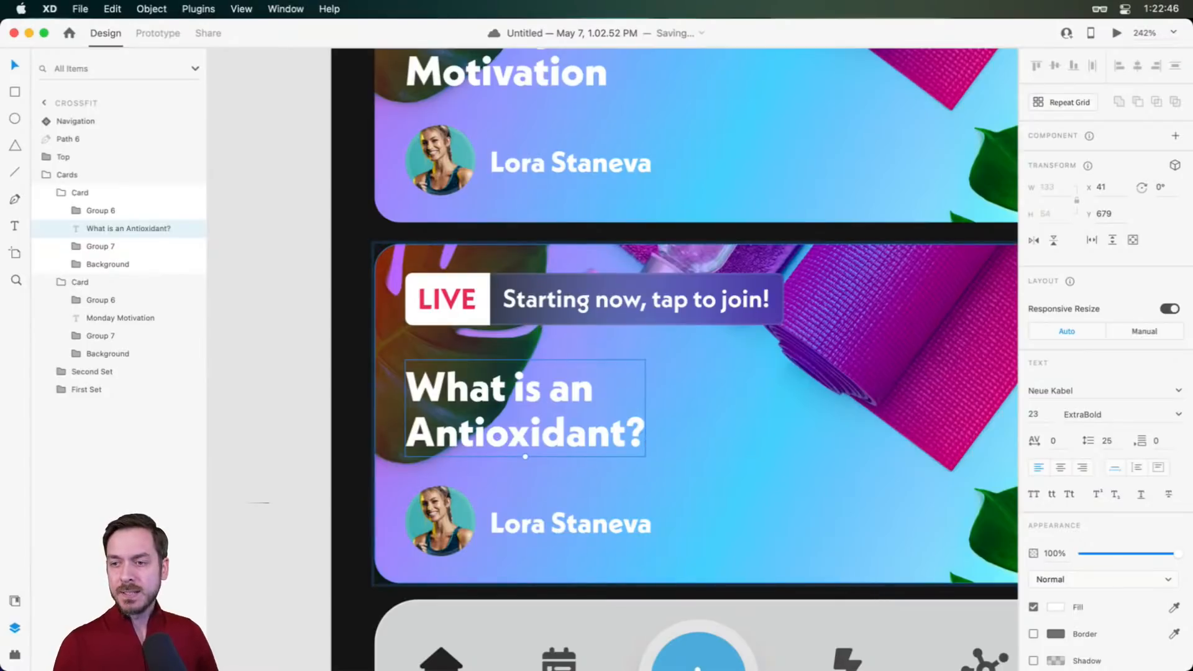
key(super+Tab)
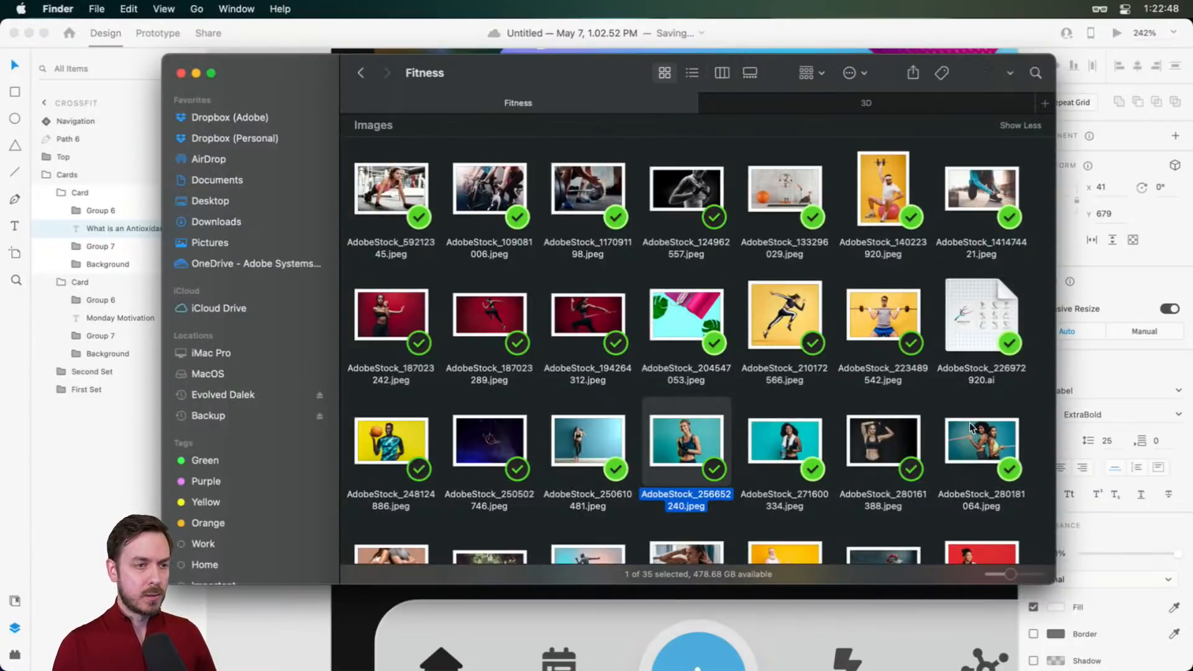
Drop AdobeStock_271600334.jpeg into the lower card's avatar and type a new trainer name beneath the title
scroll(778, 386, down, 2)
drag(776, 380, 435, 510)
double_click(532, 533)
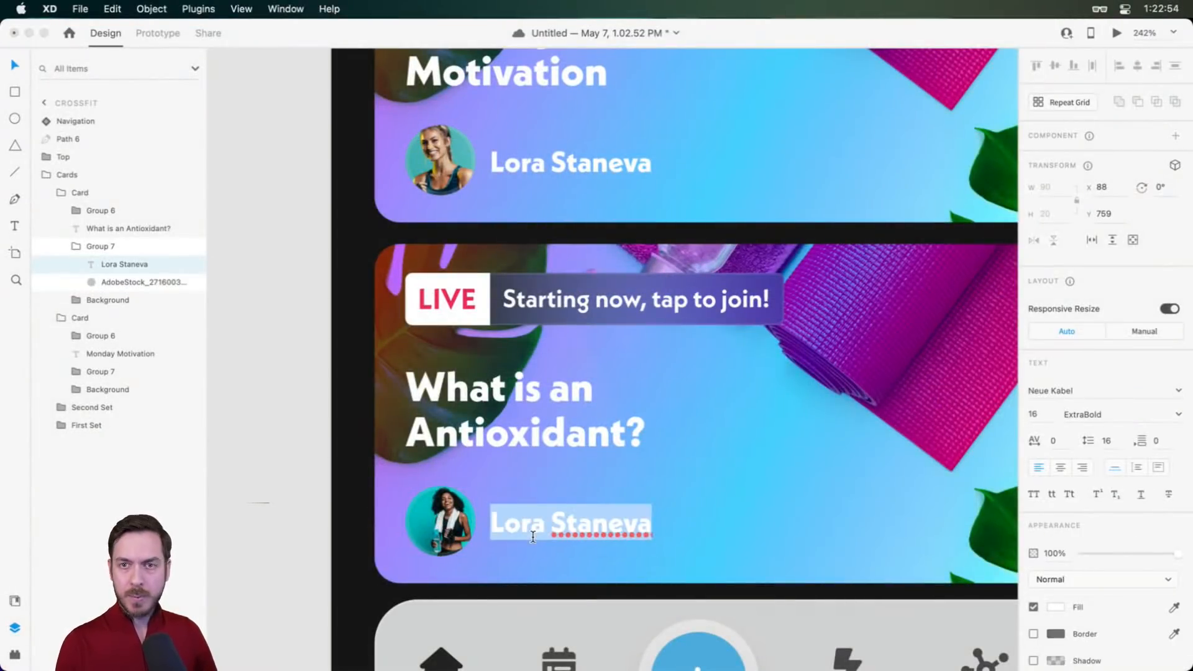
text(Bernade)
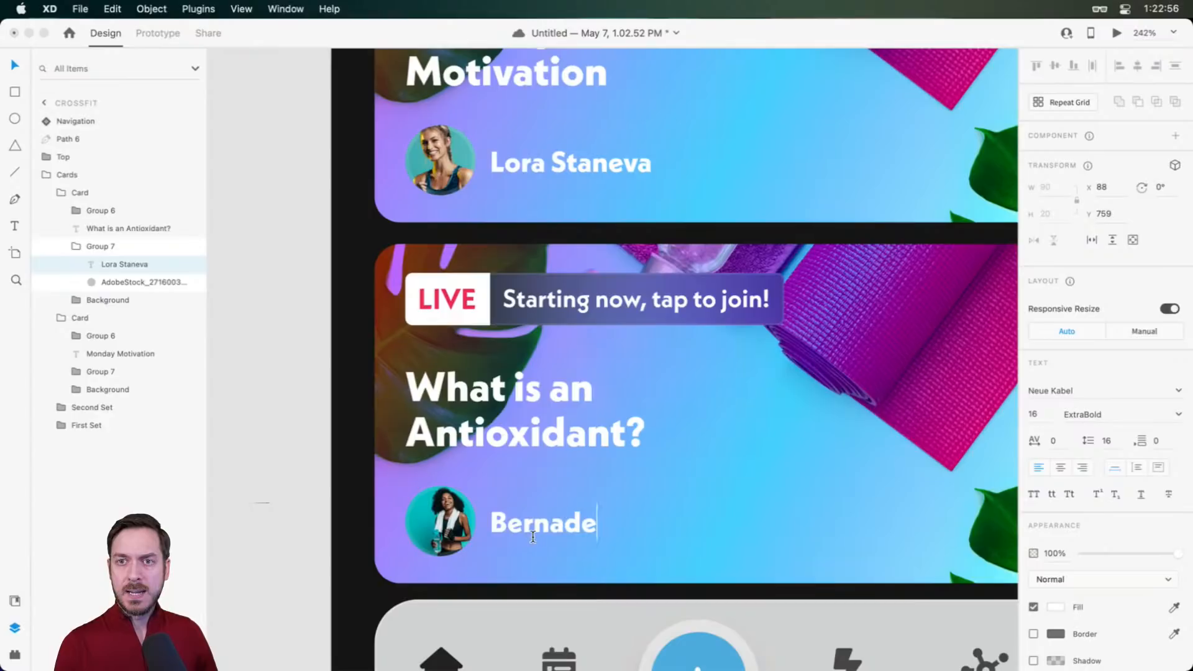
text(tte Khoury)
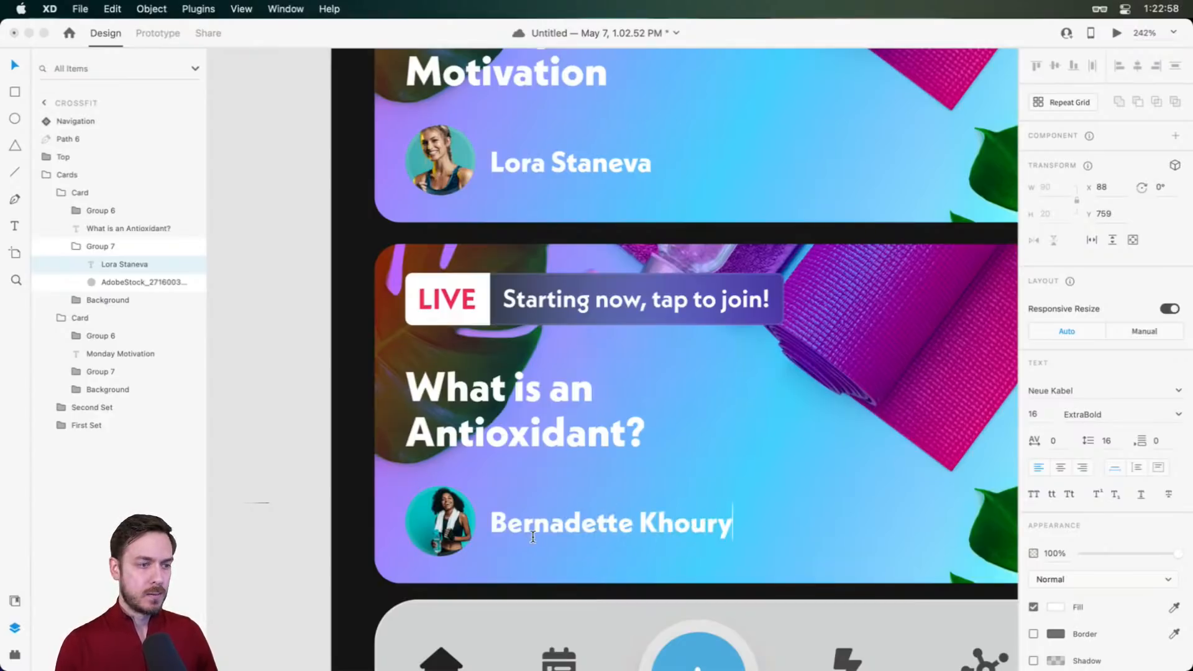
key(Escape)
click(461, 527)
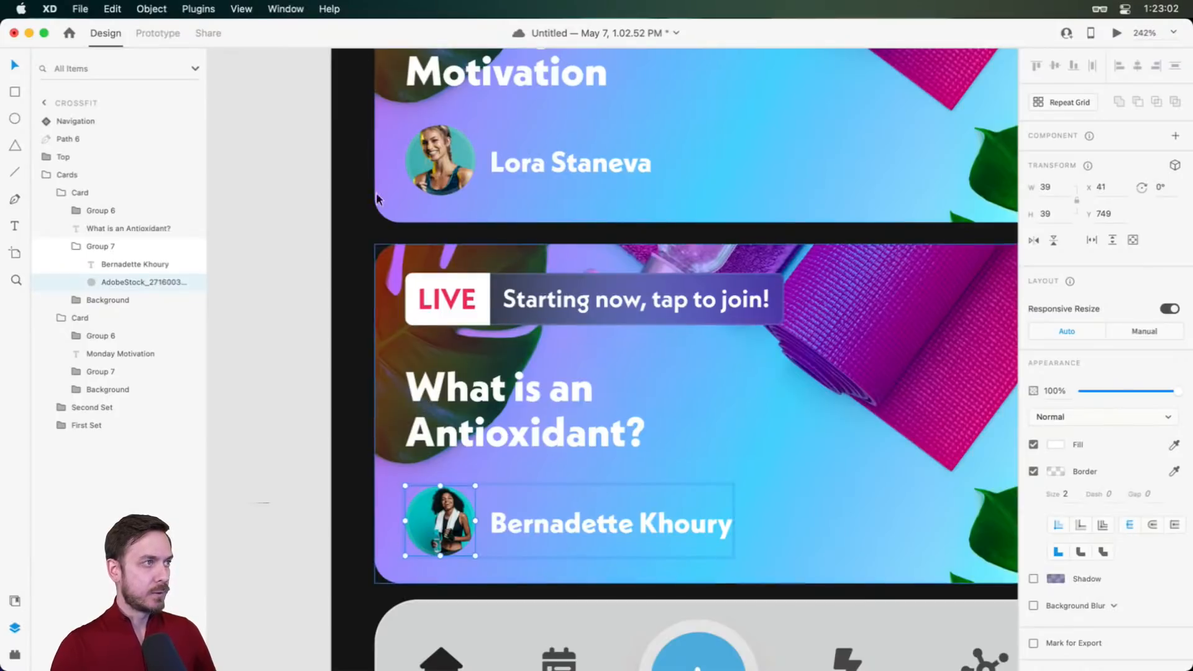
click(907, 407)
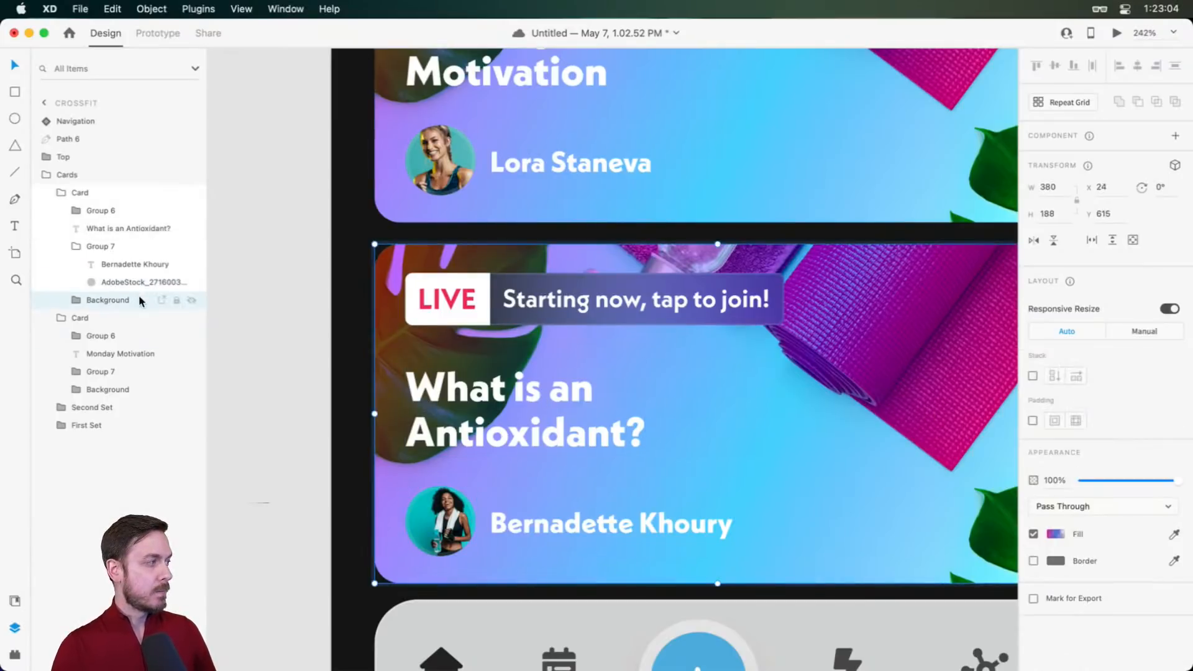
click(73, 300)
click(122, 334)
key(super+Tab)
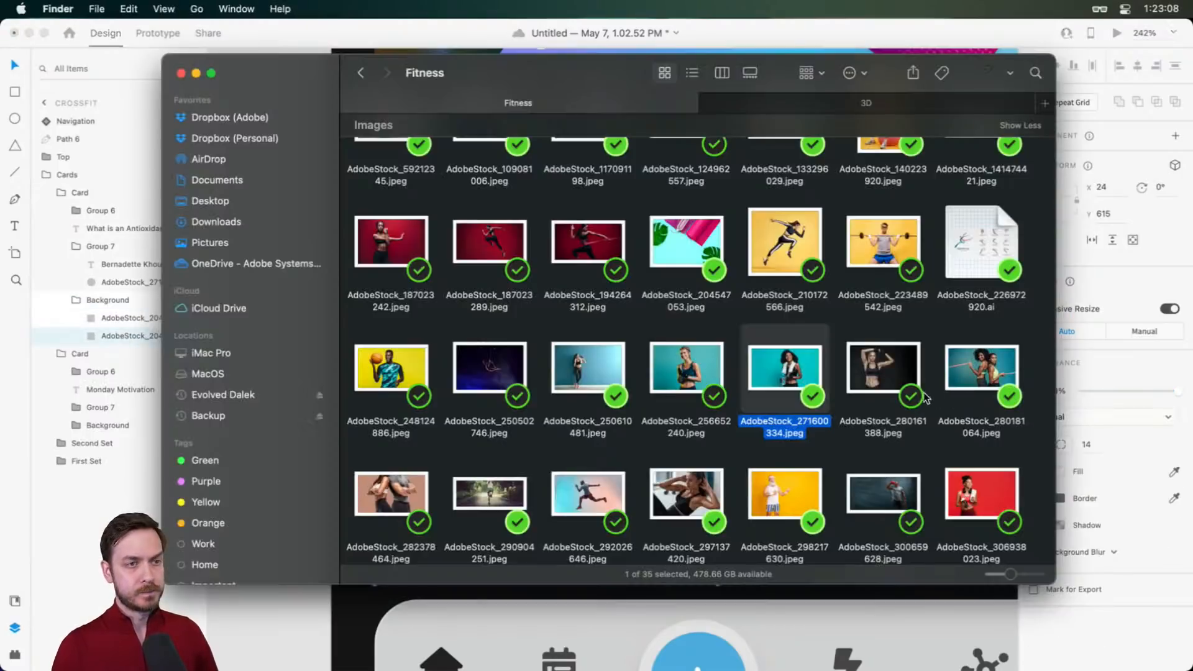
scroll(859, 371, down, 3)
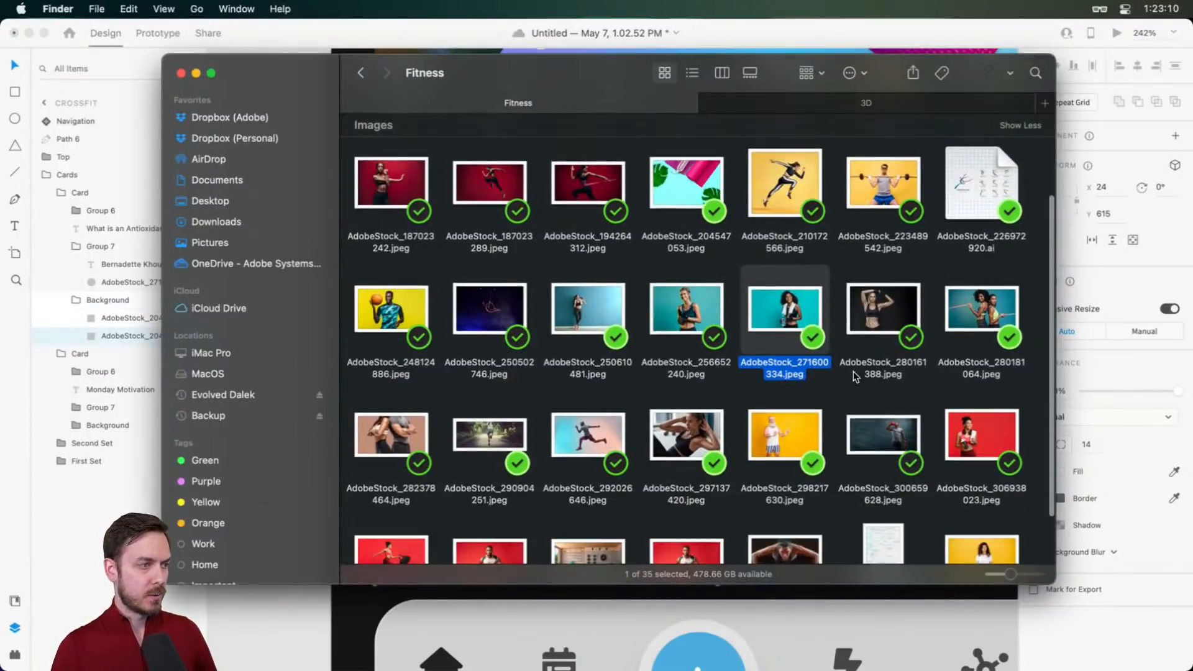
scroll(857, 373, down, 3)
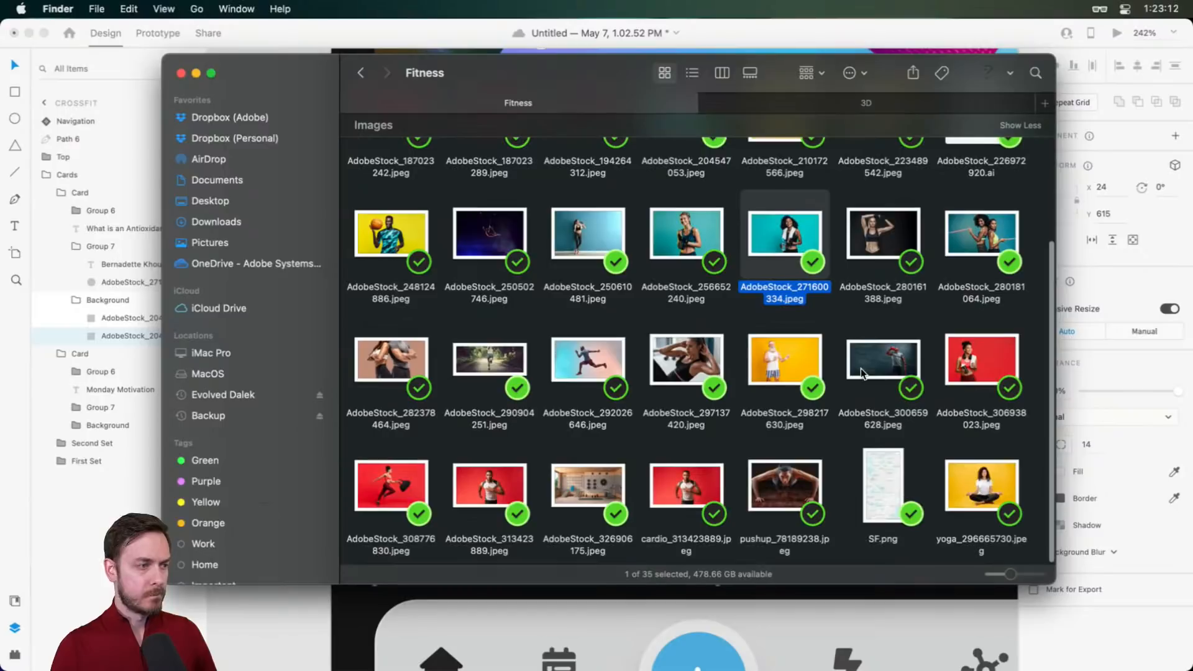
scroll(535, 400, up, 4)
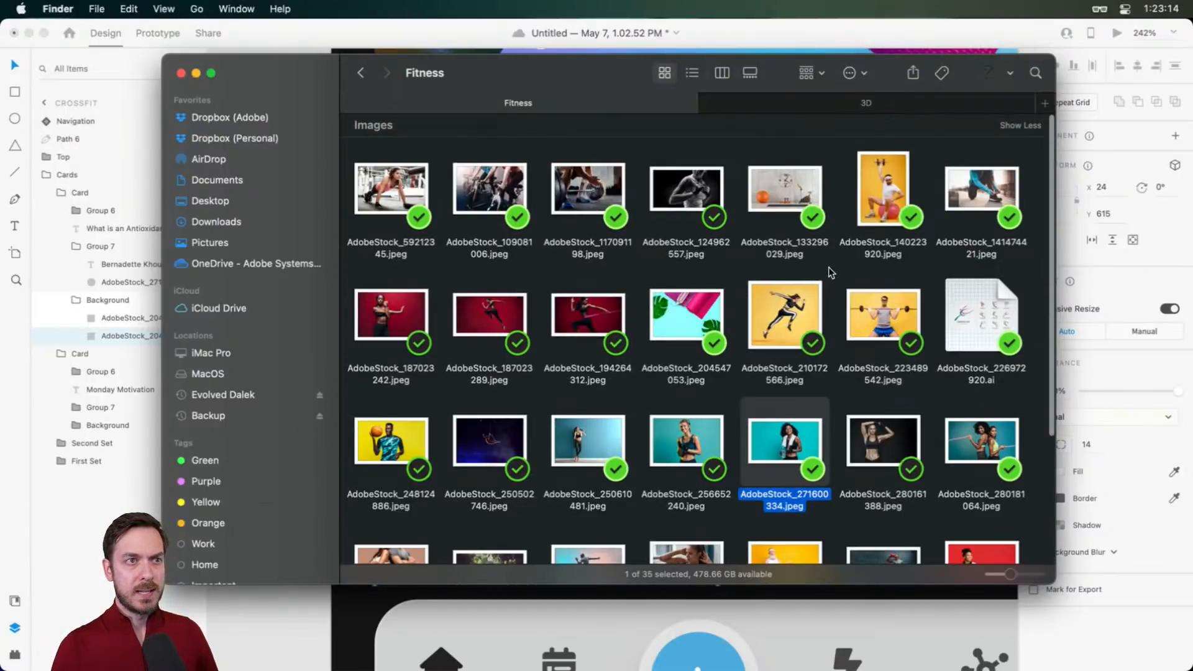
click(901, 199)
key(space)
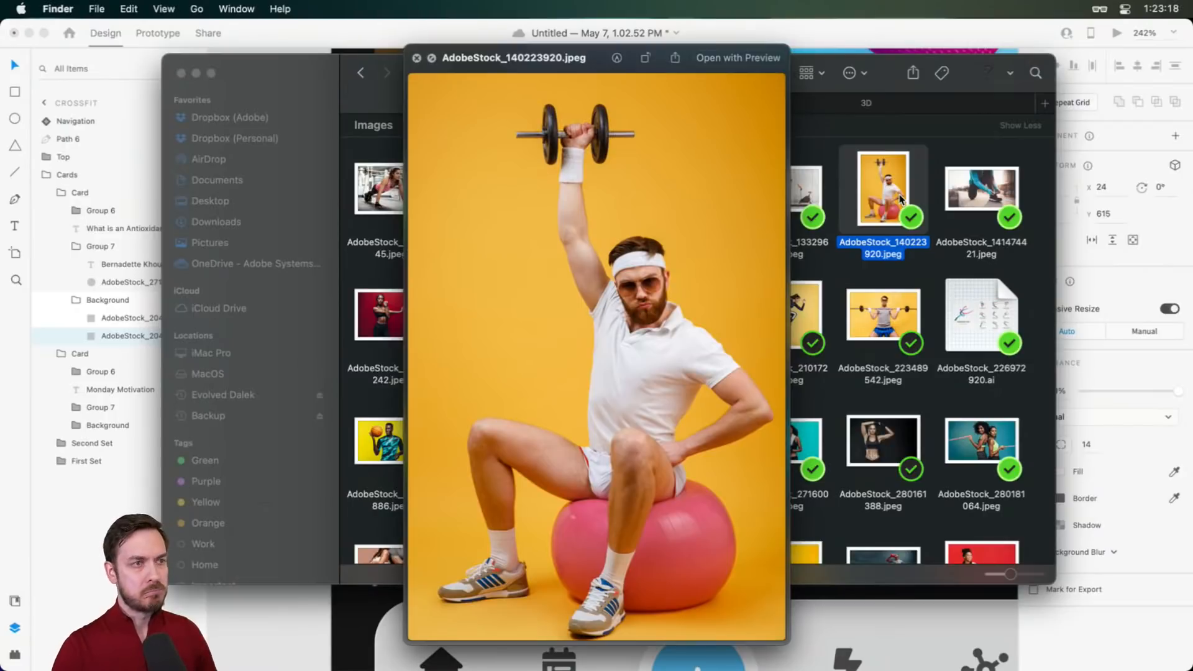
key(space)
click(786, 182)
key(space)
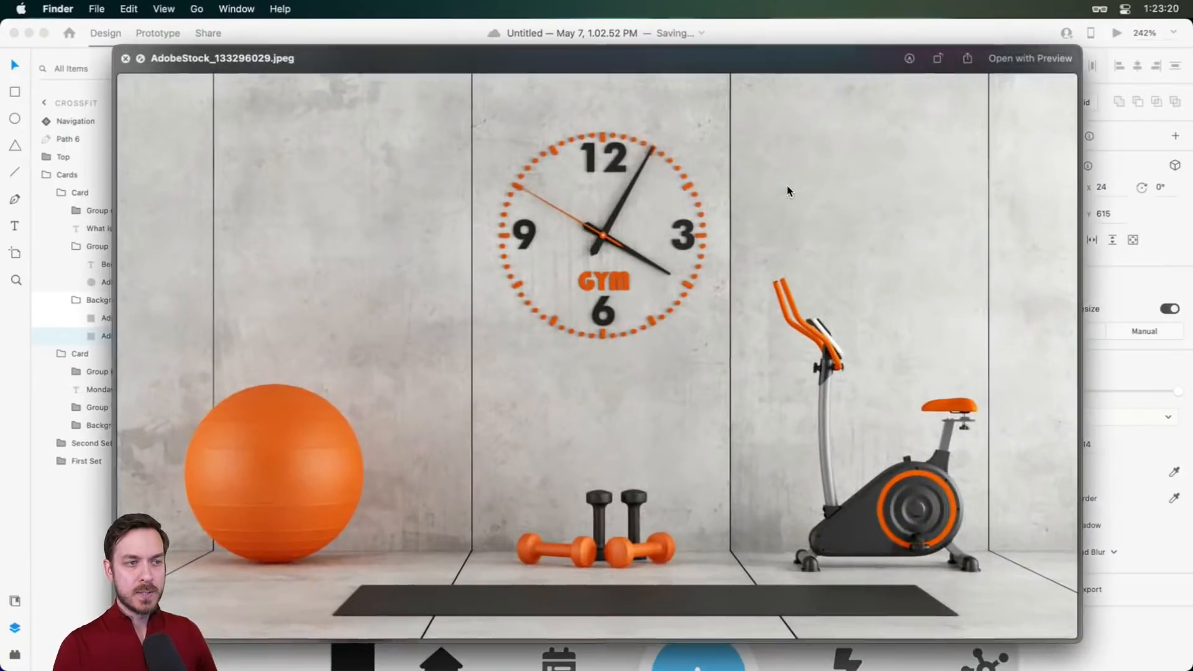
key(space)
scroll(788, 190, down, 5)
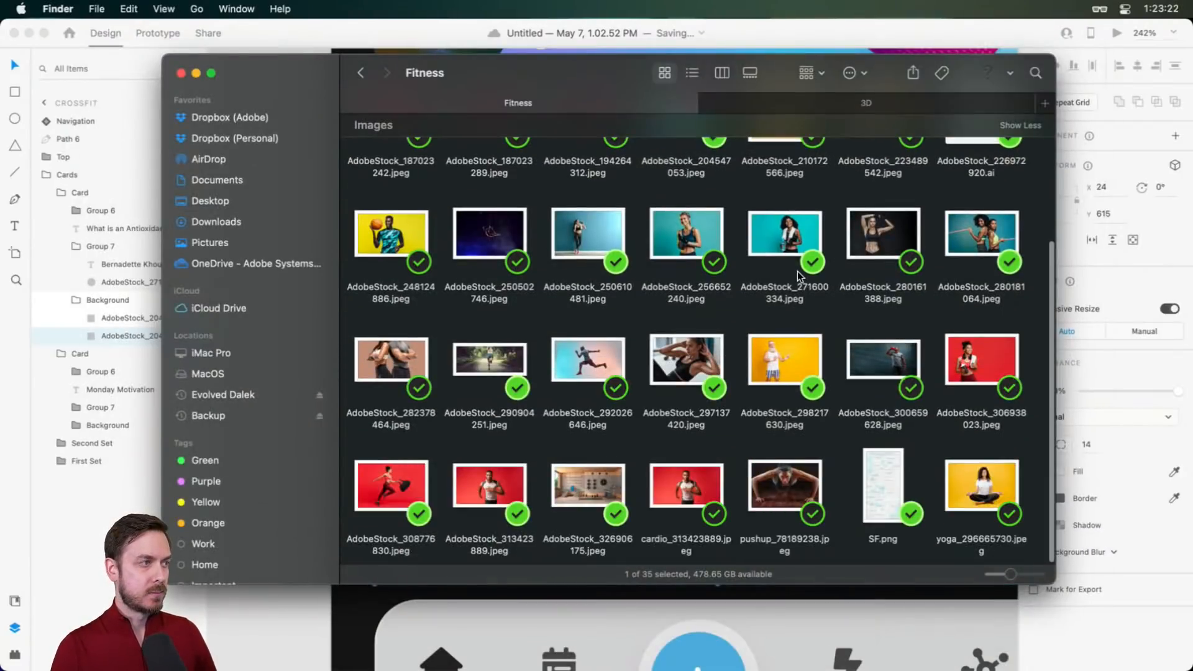
scroll(800, 329, up, 5)
scroll(796, 323, down, 5)
click(597, 467)
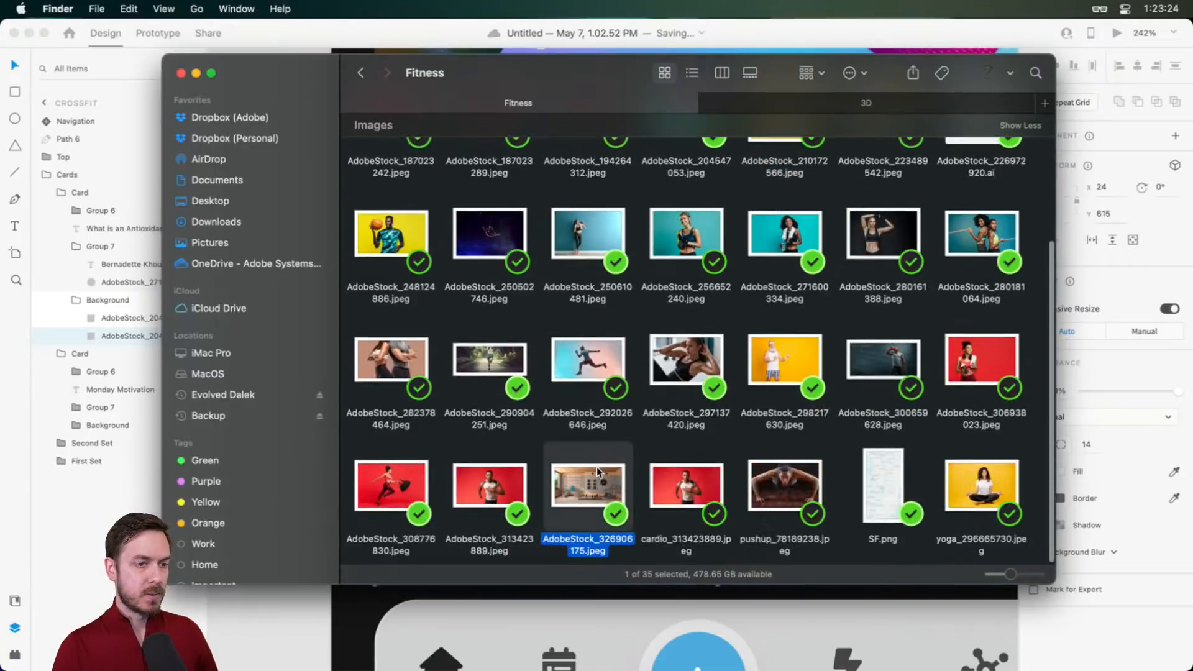
key(space)
key(space)
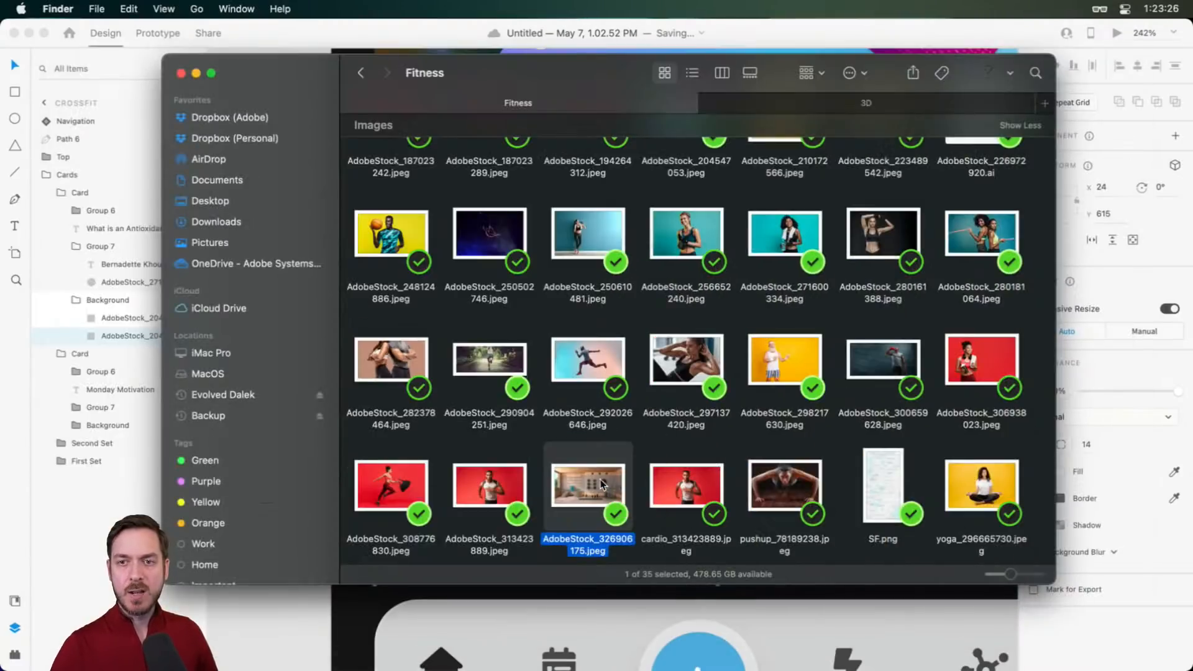
scroll(797, 313, up, 8)
scroll(795, 324, down, 5)
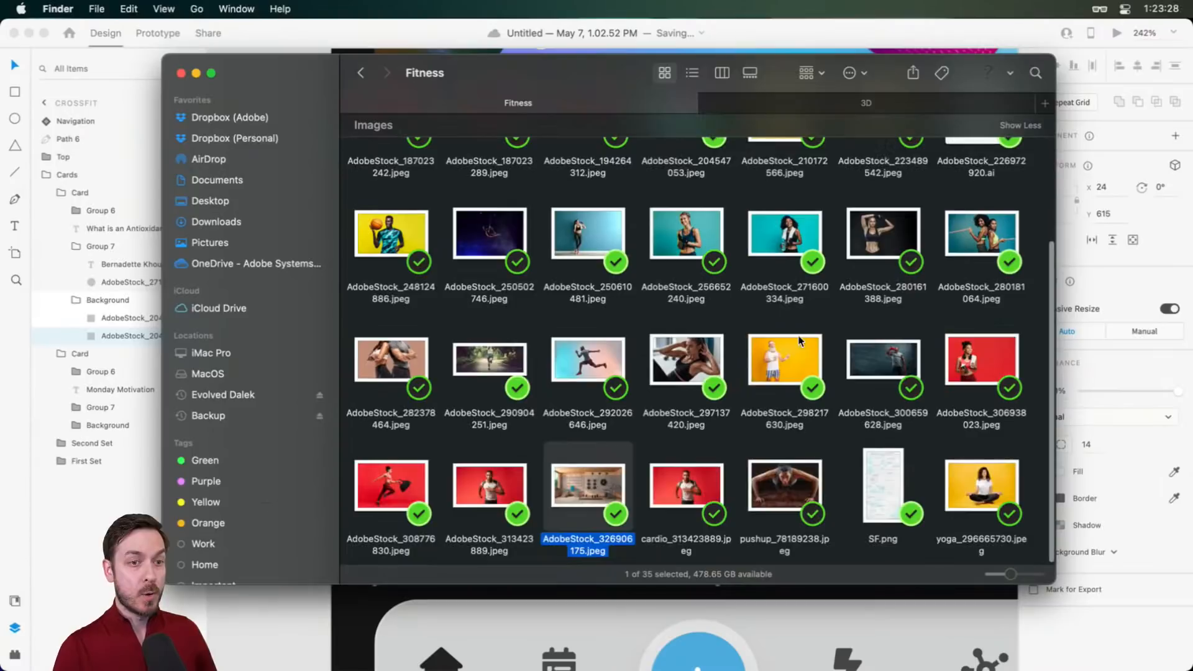
click(789, 509)
key(space)
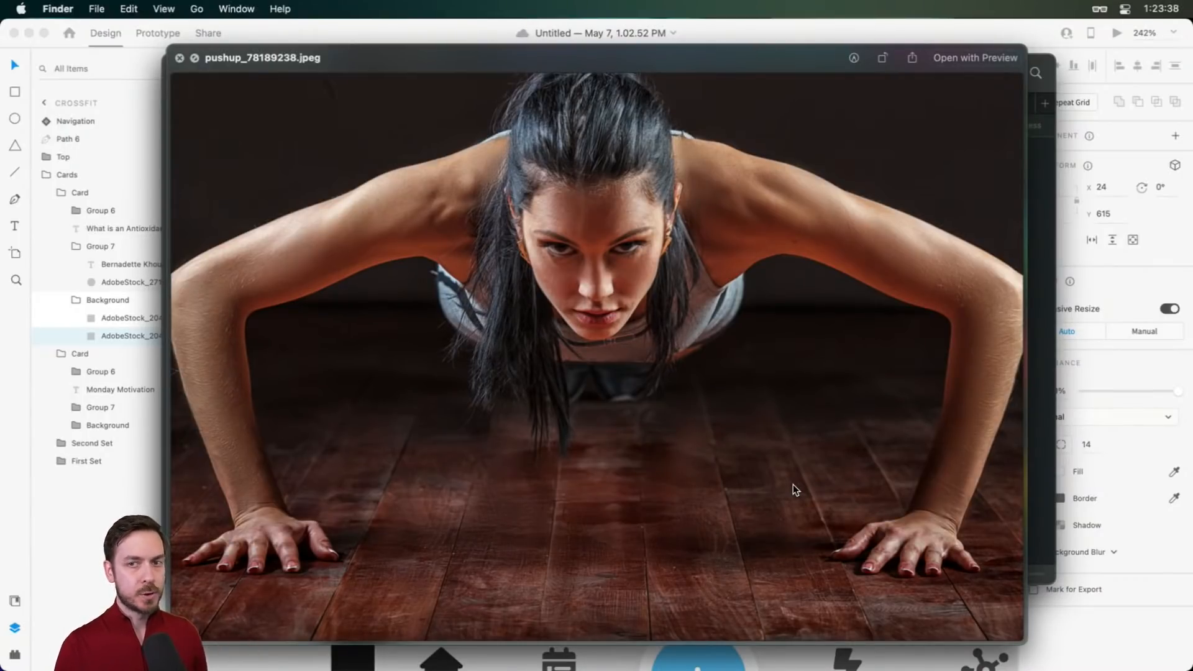
key(space)
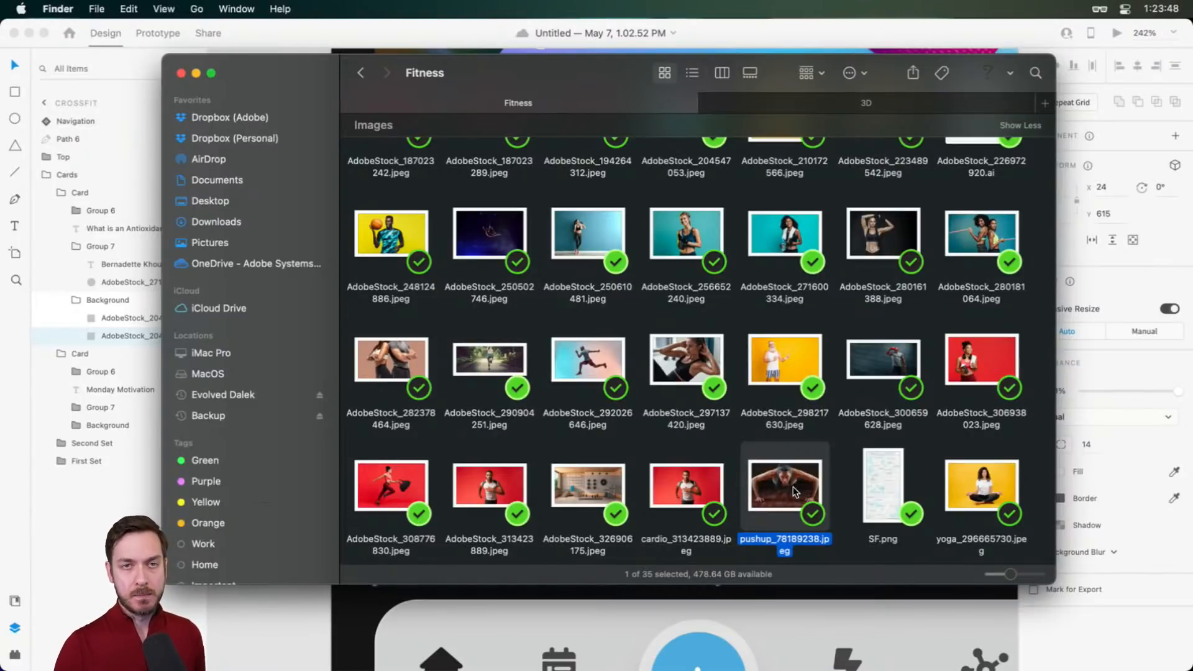
click(1120, 273)
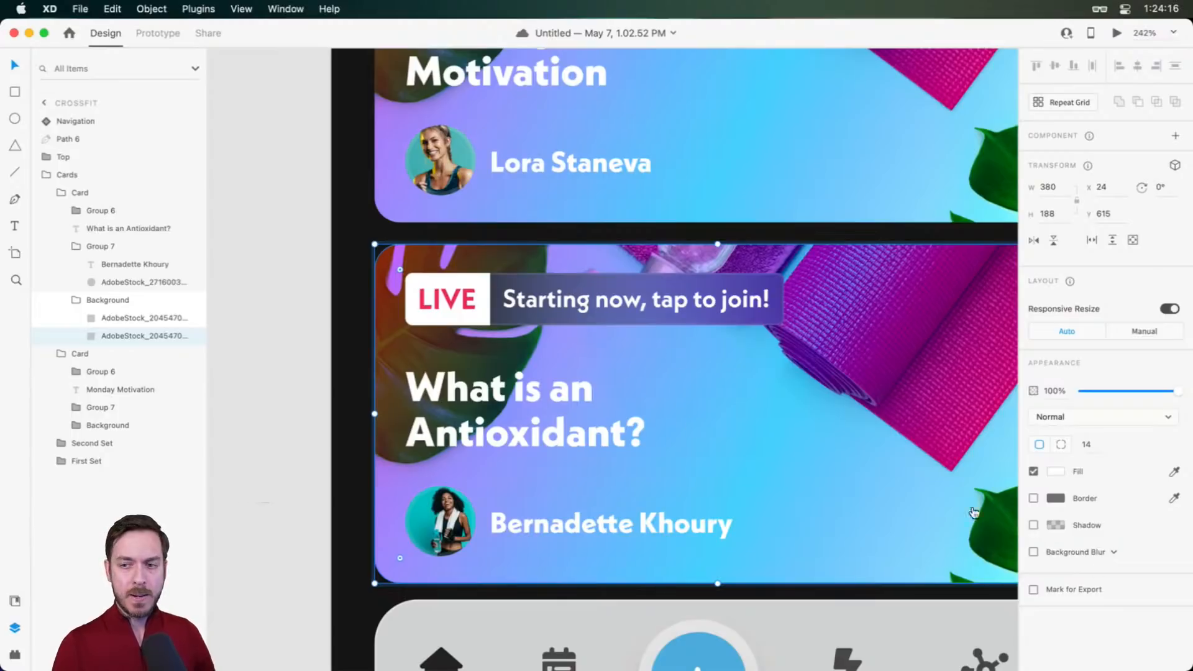
Retype the second card's heading as 'Proper Form for A Push-Up' and return to the Fitness folder
double_click(512, 398)
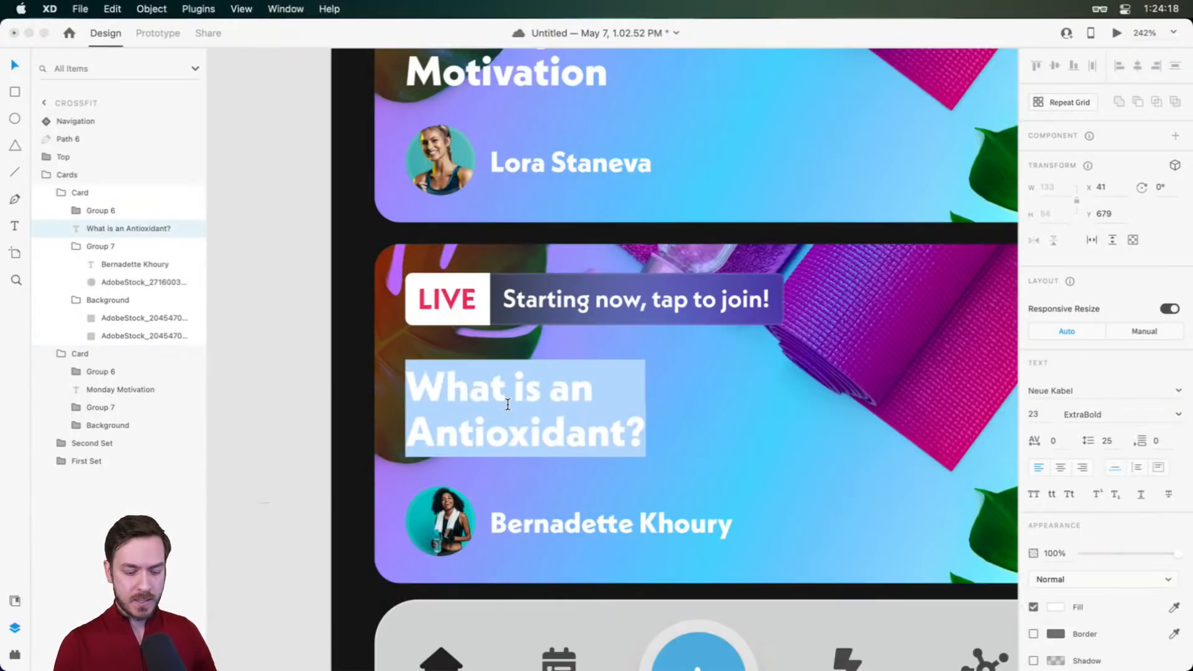
text(Proper)
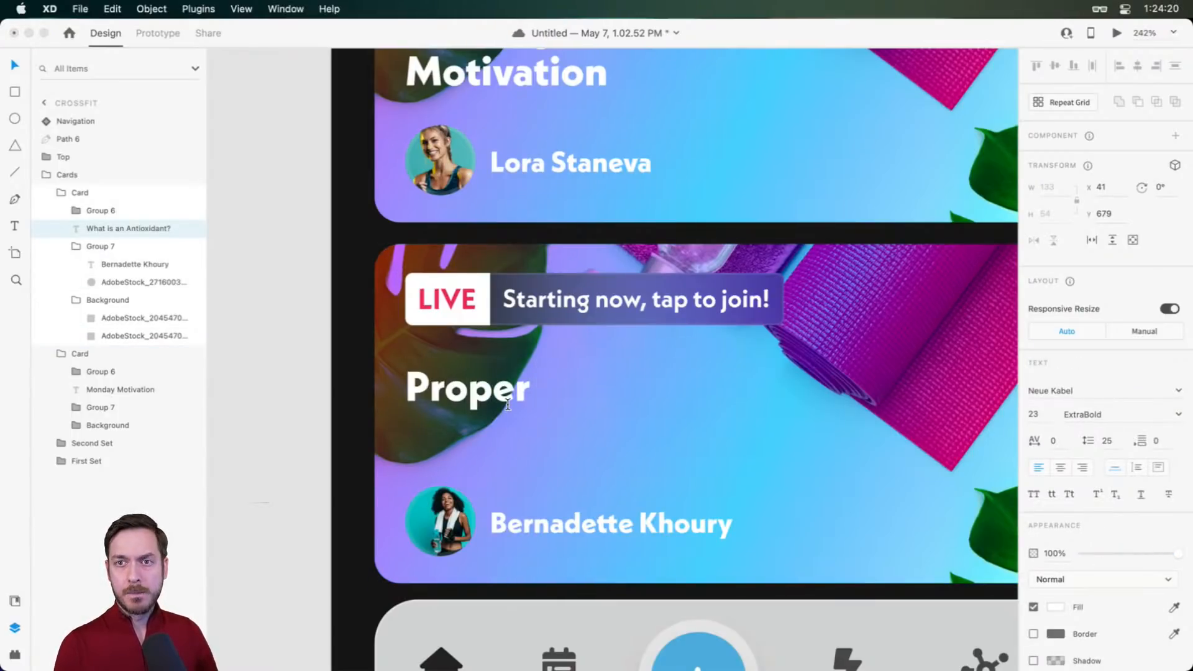
text( FGo)
key(BackSpace)
key(BackSpace)
key(BackSpace)
key(BackSpace)
text(Form )
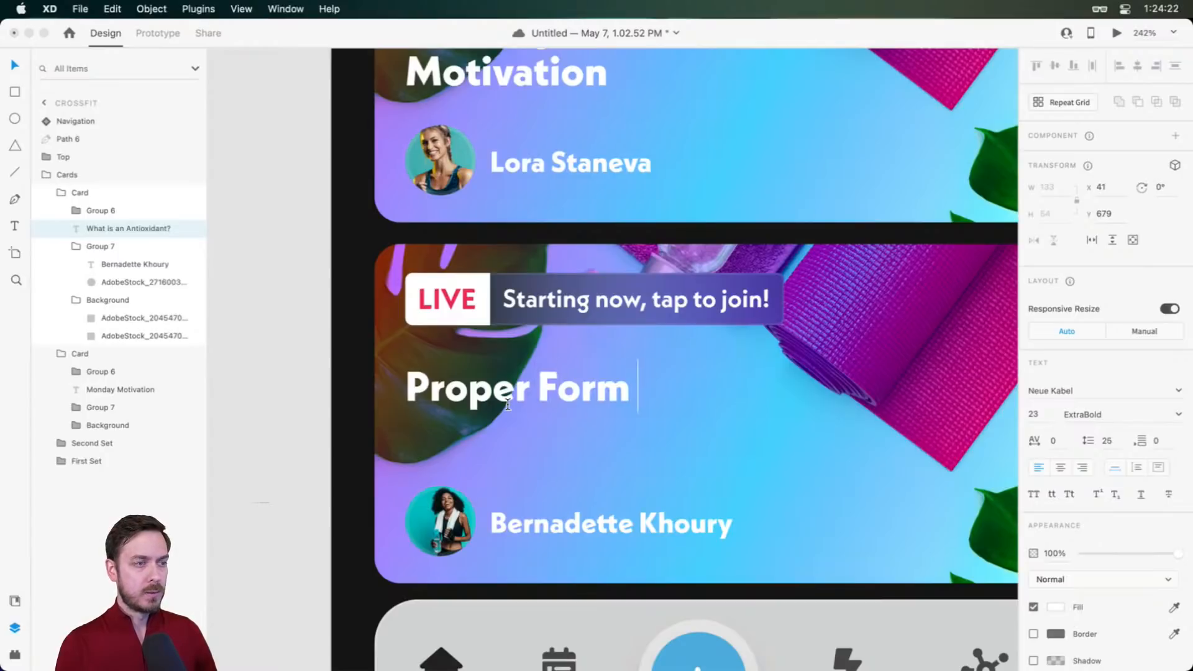
text(for a)
key(BackSpace)
text(A Push-)
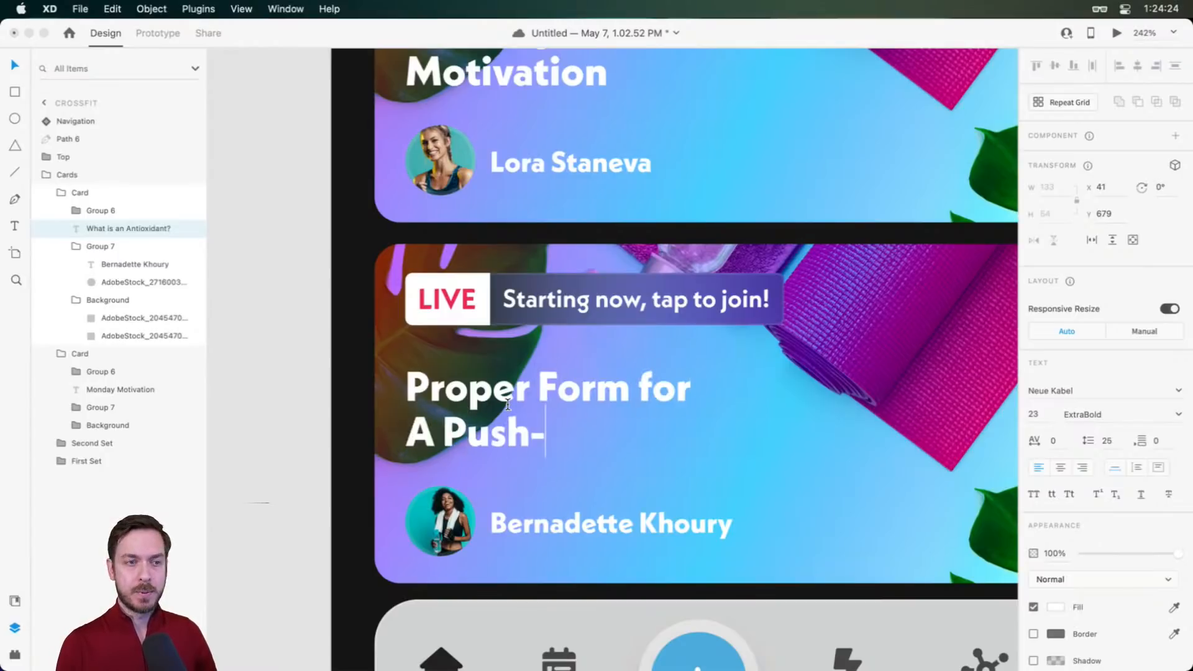
text(Up)
key(Escape)
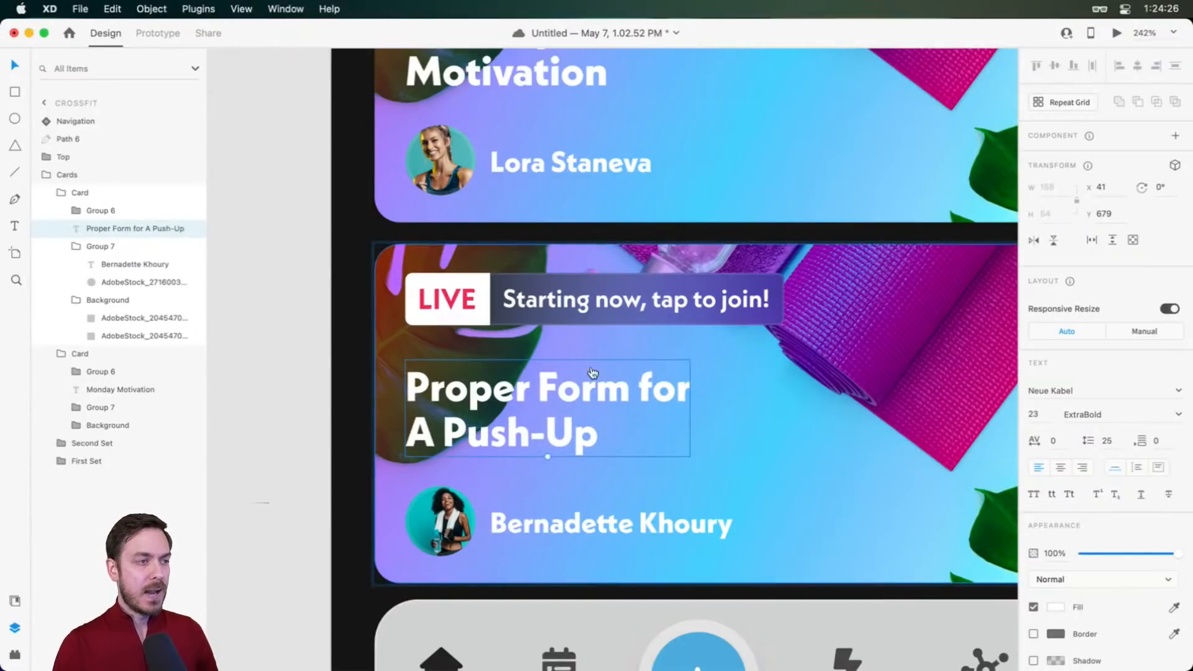
key(super+Tab)
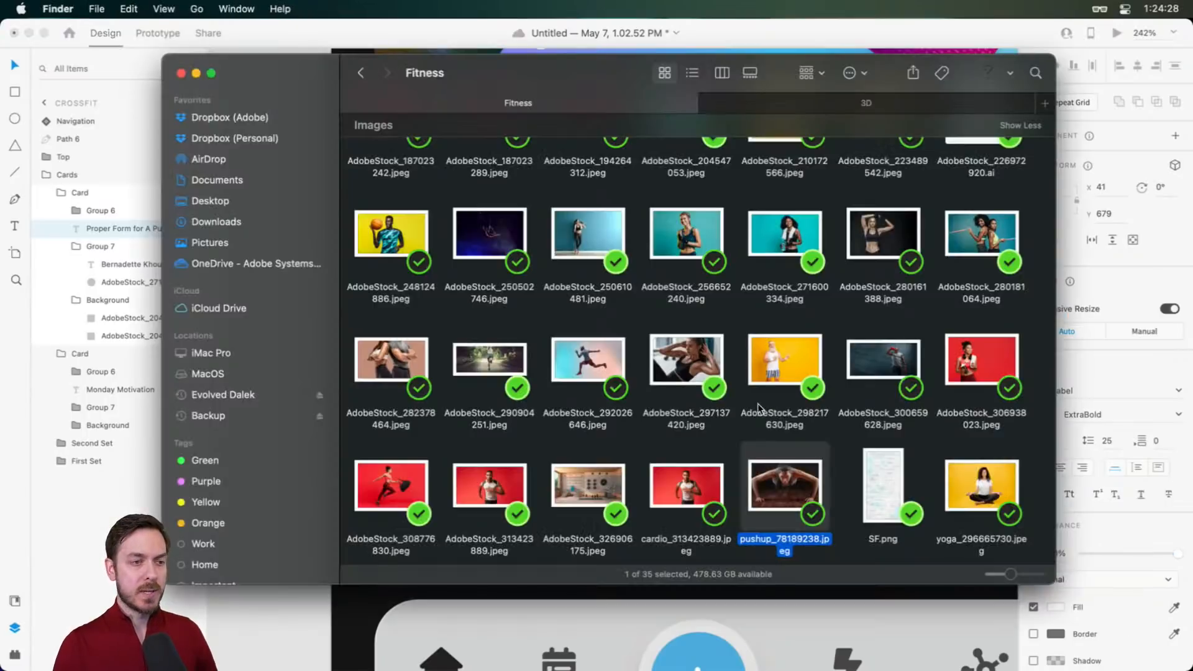
Try dropping the push-up photo onto the card, undo it, and move the gradient image below the other background layer
drag(781, 480, 876, 382)
key(super+Tab)
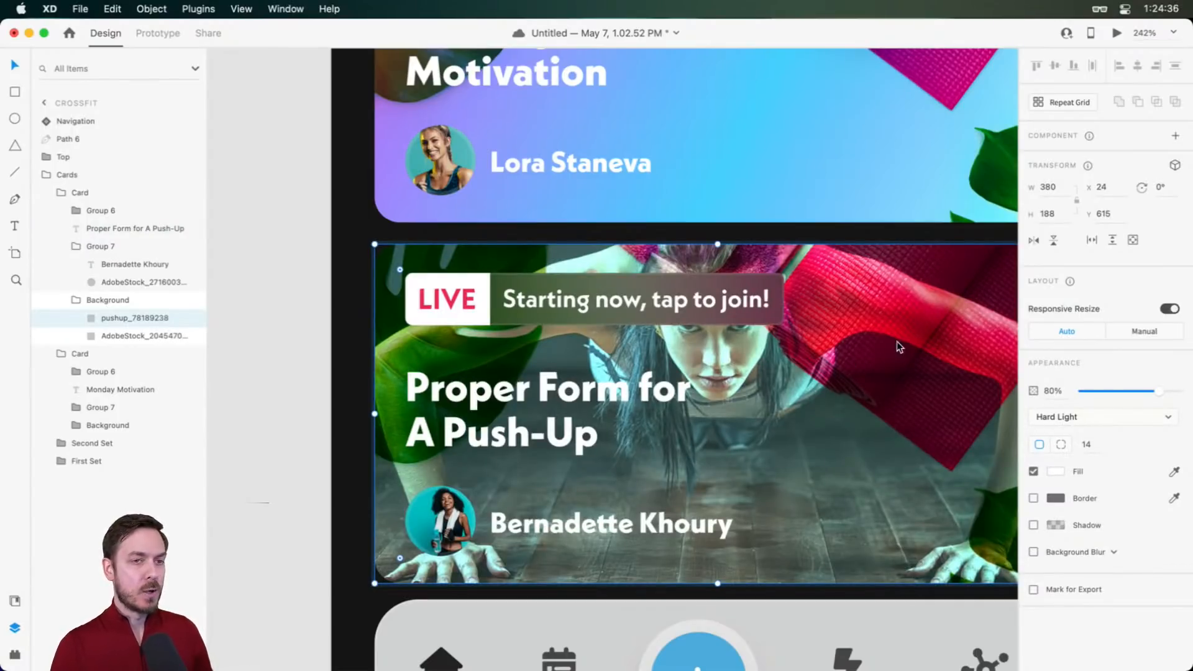
key(super+z)
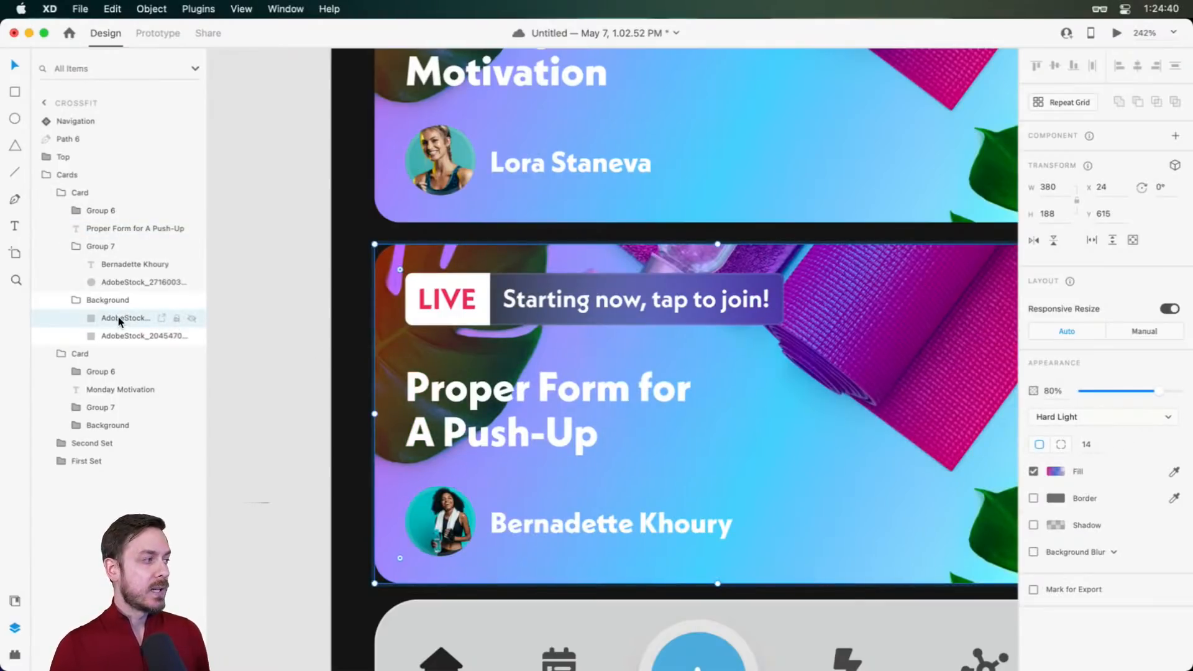
click(192, 318)
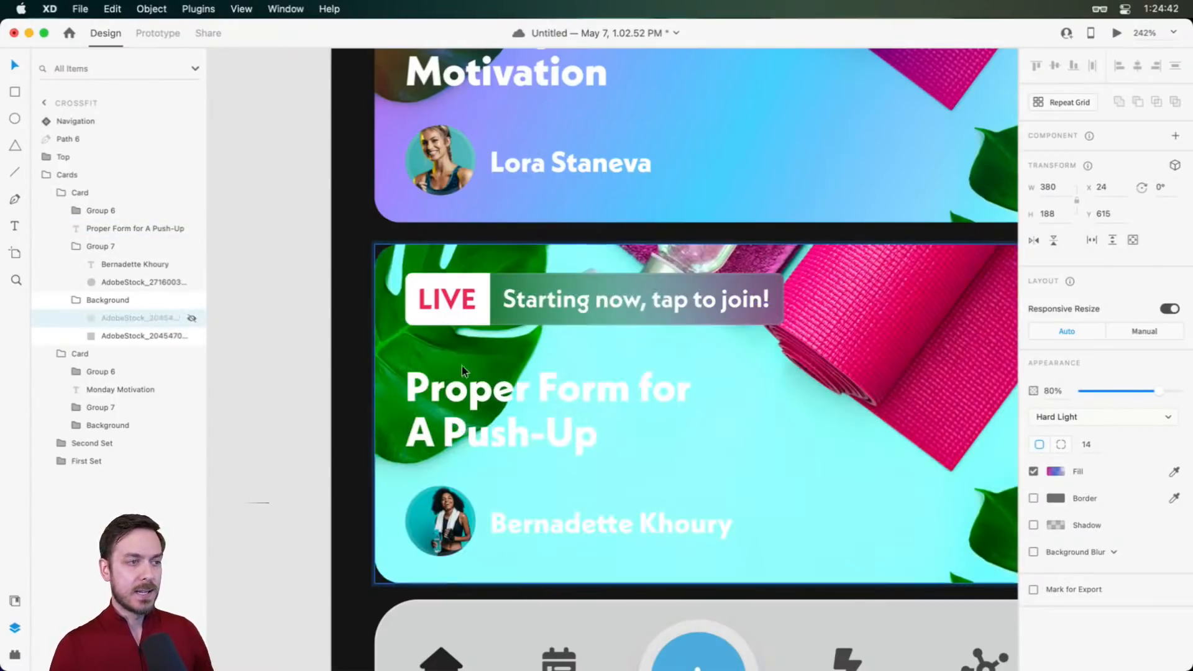
key(super+Tab)
key(super+Tab)
drag(790, 484, 887, 490)
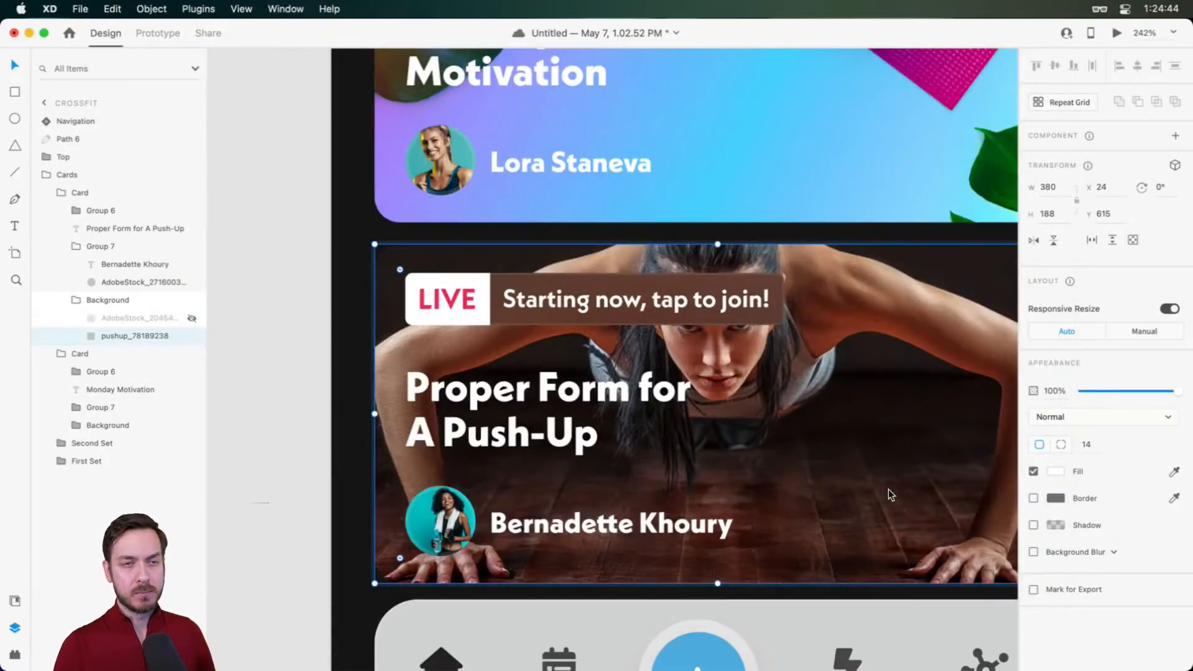
key(super+z)
click(192, 318)
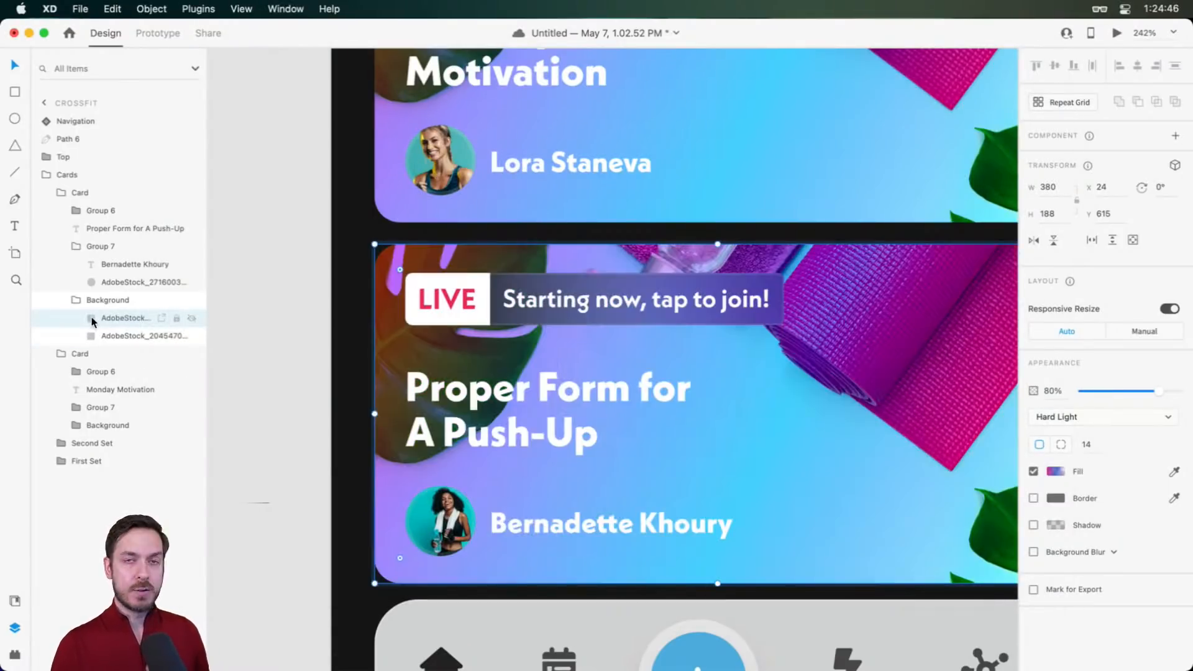
drag(92, 321, 66, 336)
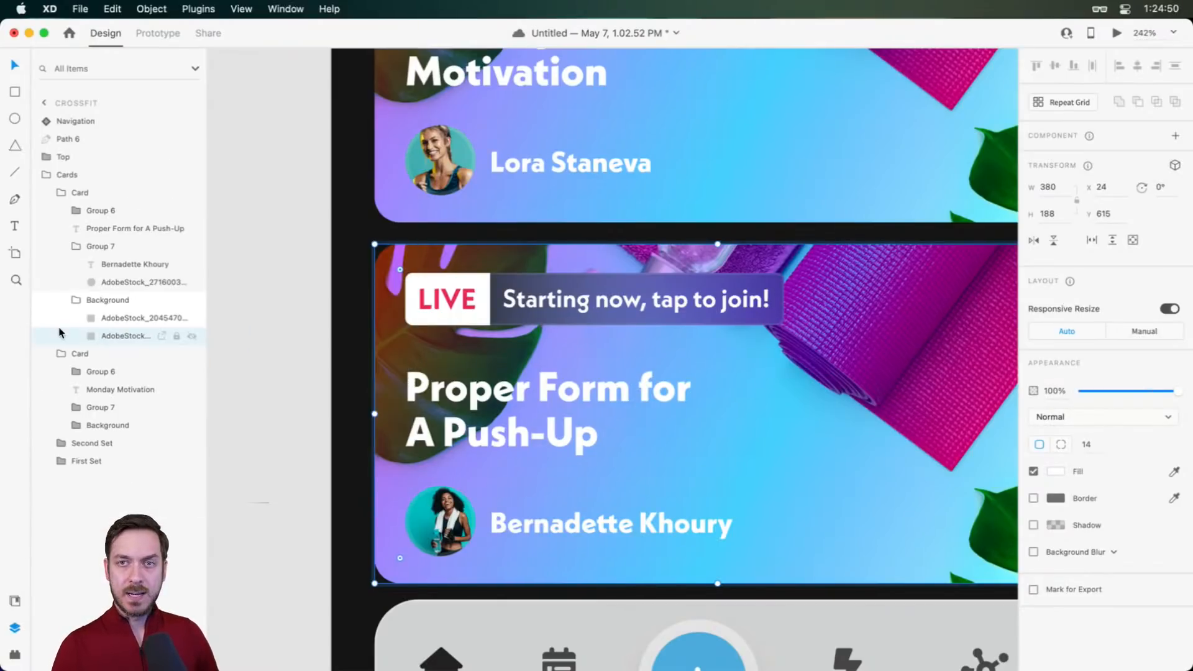
Copy pushup_78189238.jpeg from Finder and paste it as the card's background image
key(super+Tab)
key(super+c)
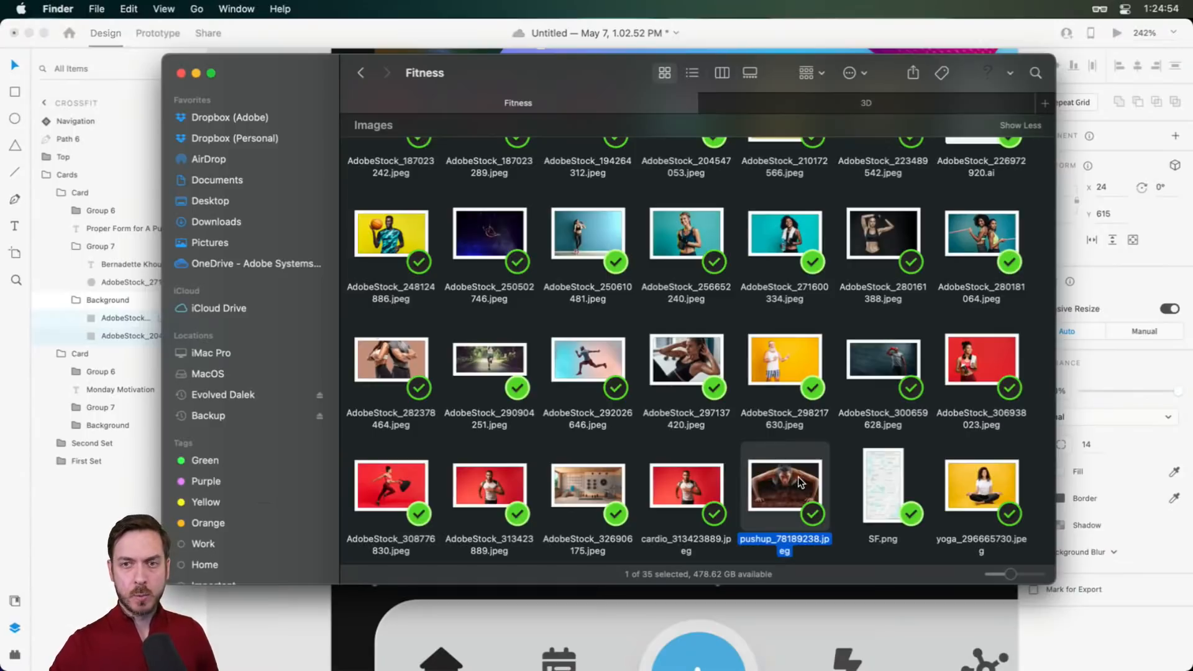
key(super+Tab)
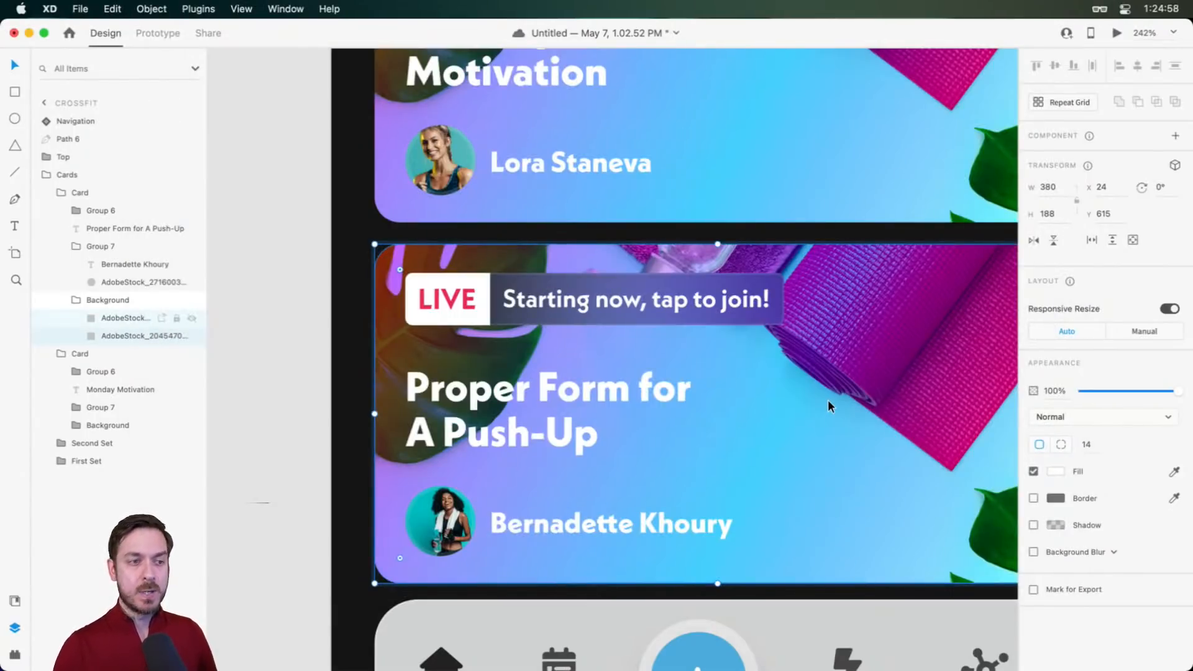
right_click(829, 405)
click(902, 398)
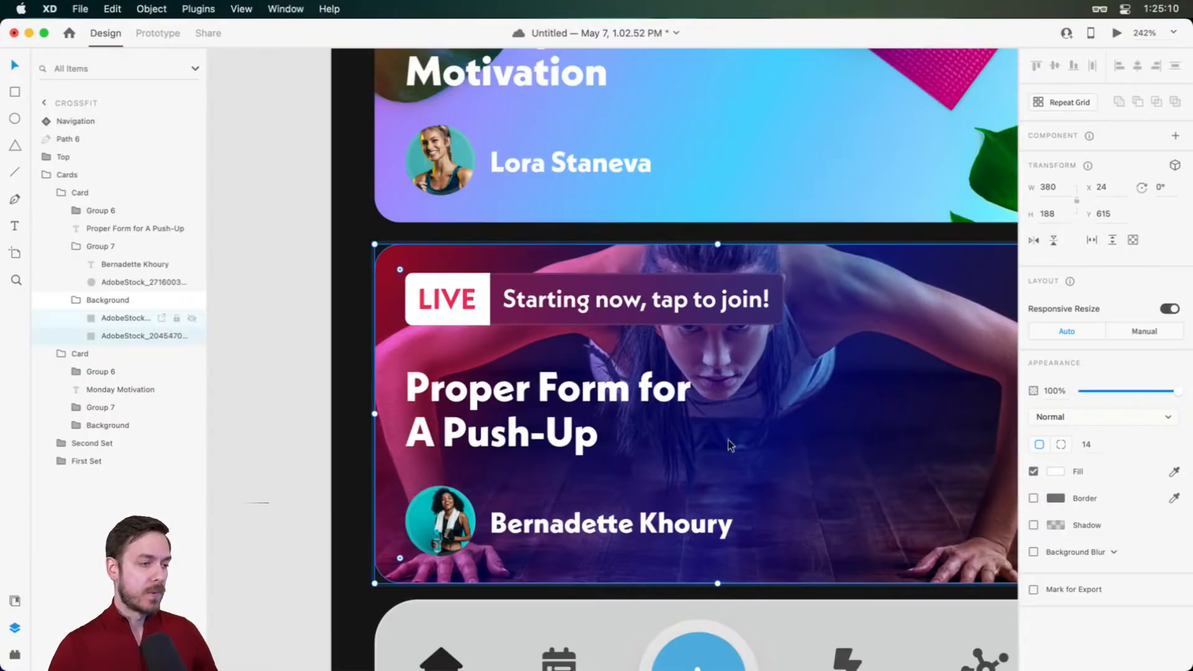
Zoom in on the push-up card's LIVE badge and delete its LIVE label
click(484, 299)
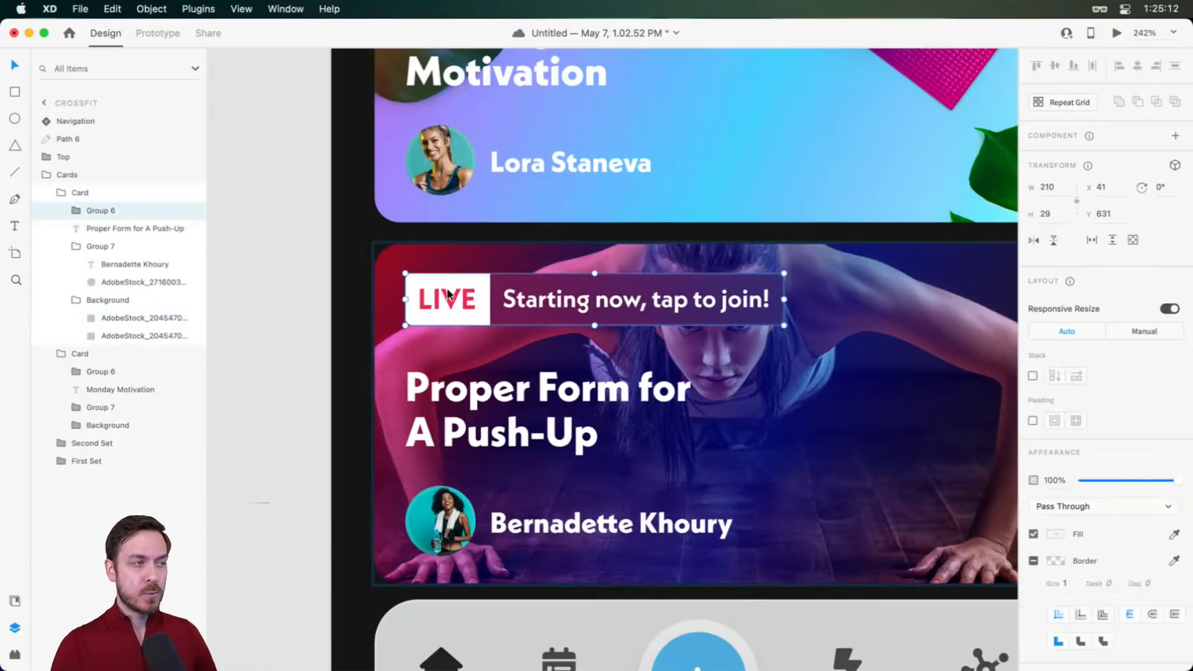
scroll(449, 294, up, 5)
drag(446, 295, 424, 310)
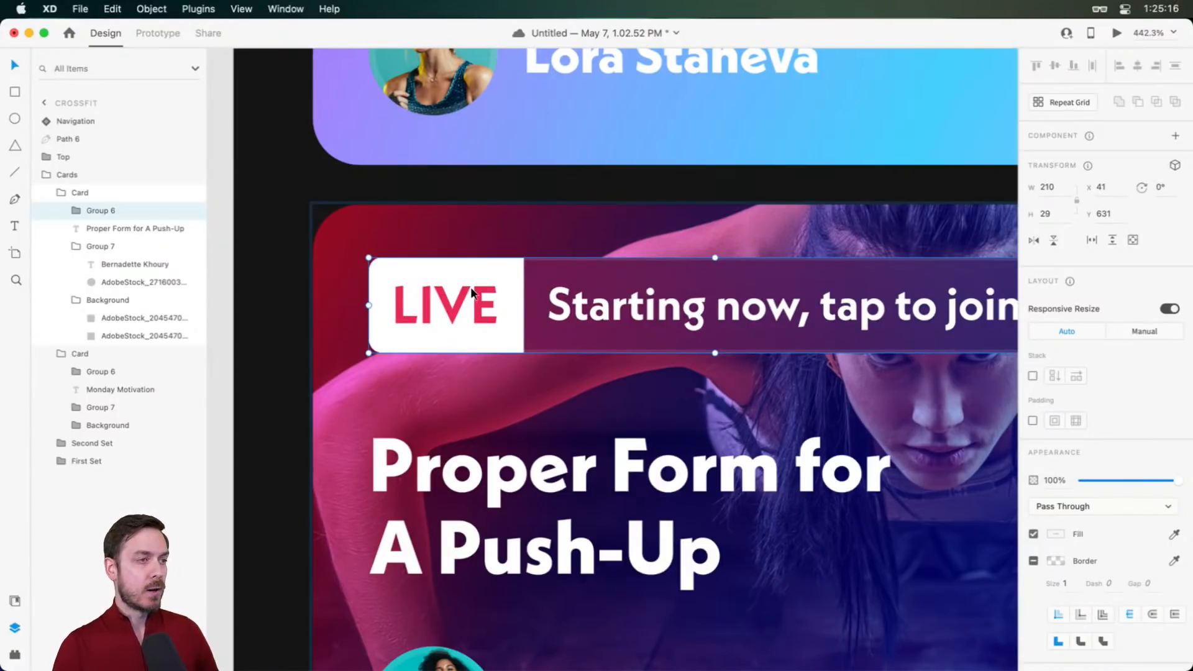
click(75, 210)
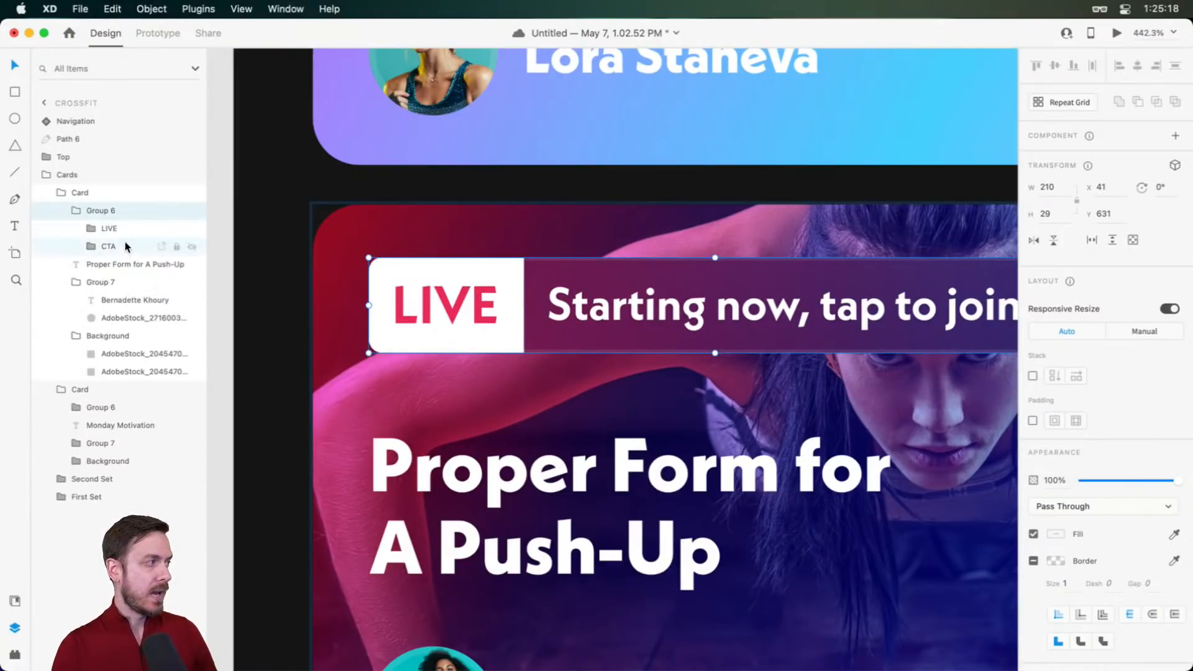
click(161, 233)
key(Delete)
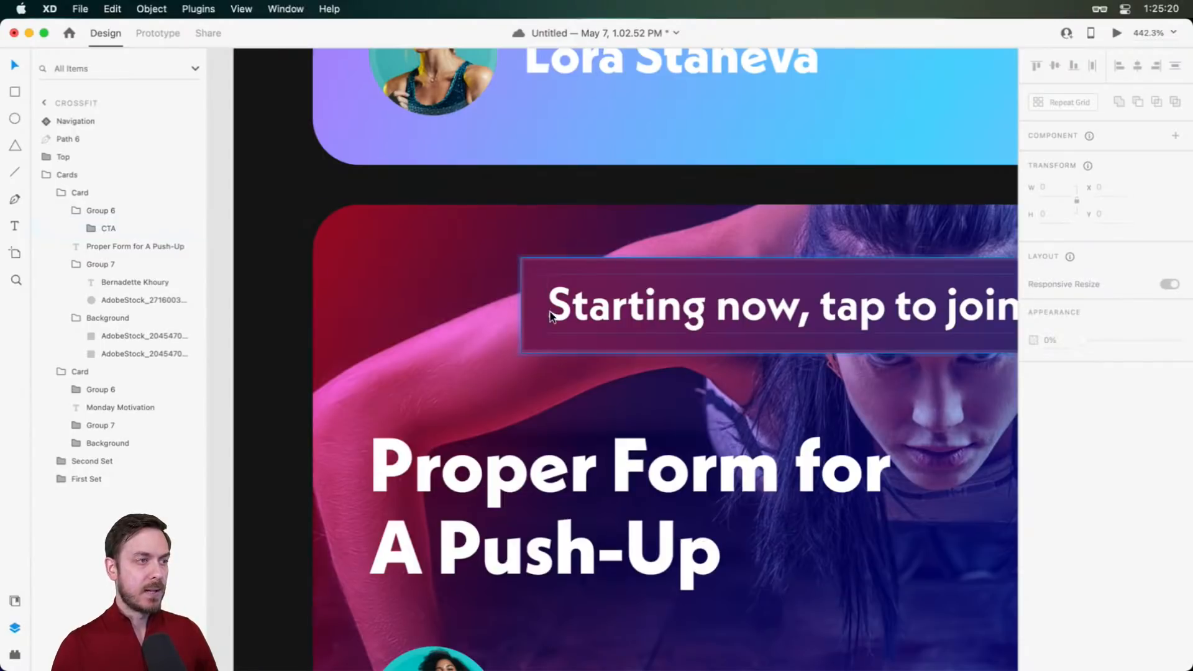
Move the remaining banner to the card's left and change its text to '8:30 am'
drag(592, 300, 445, 291)
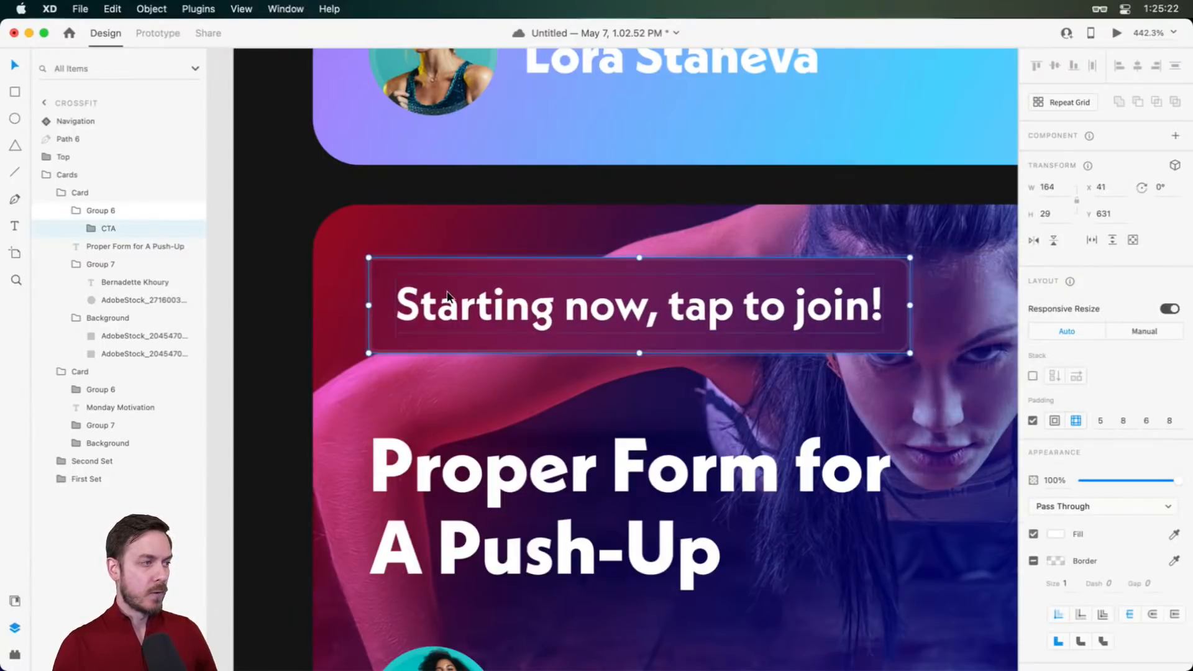
double_click(868, 274)
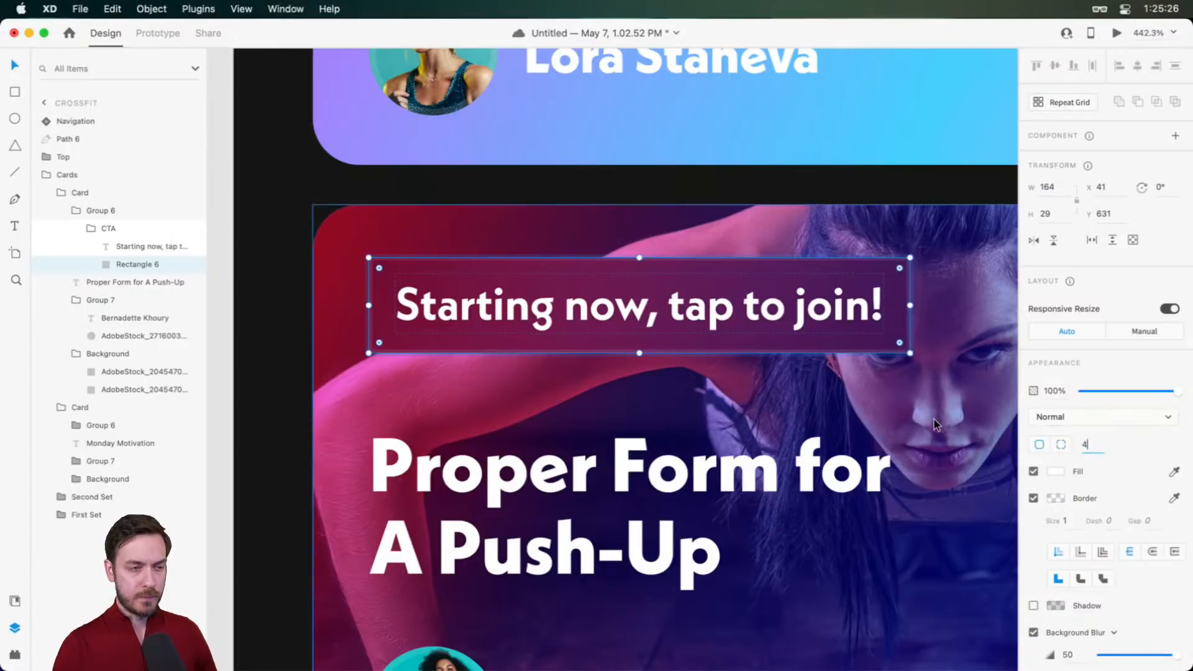
double_click(514, 310)
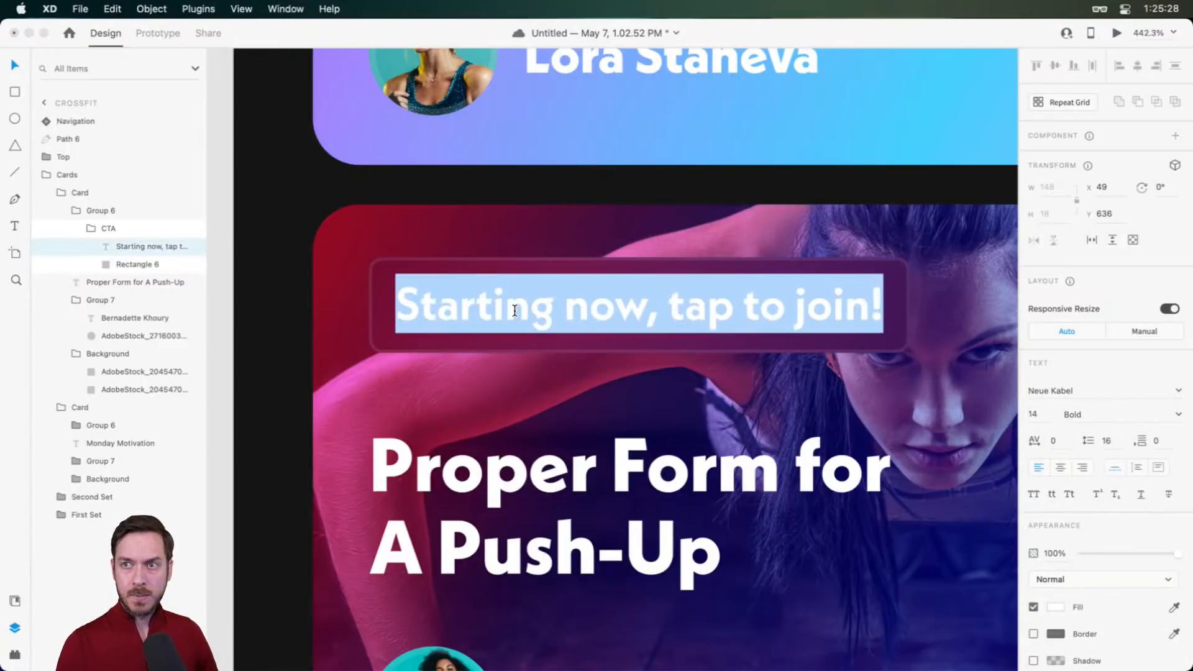
text(8:30 am)
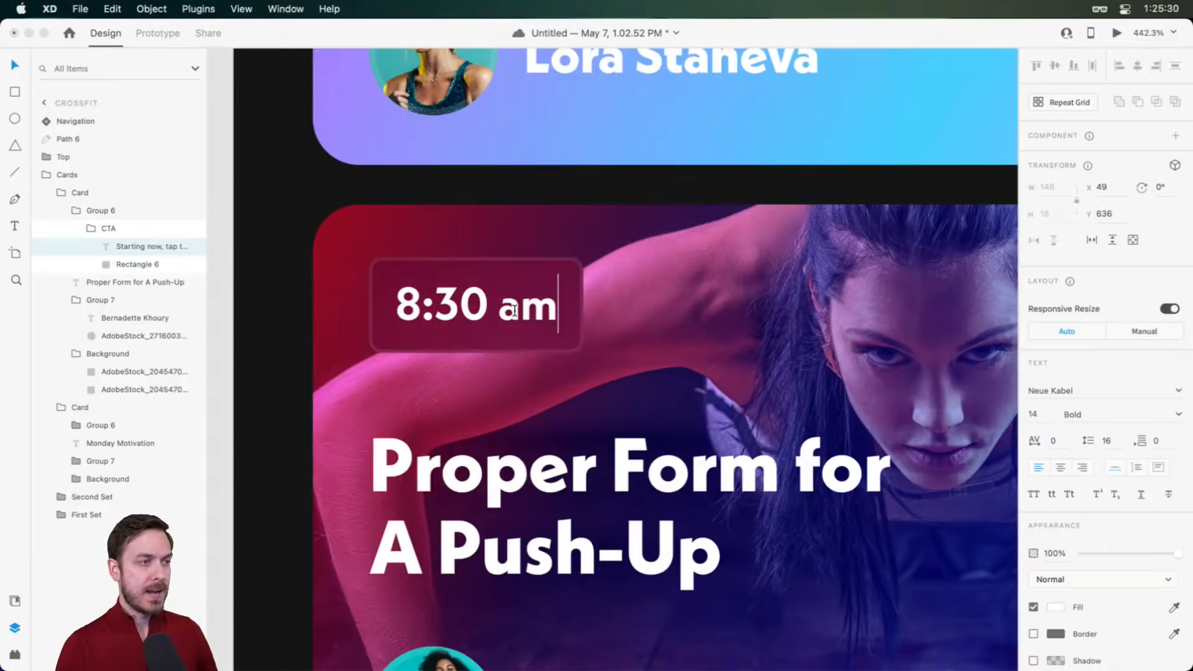
key(Escape)
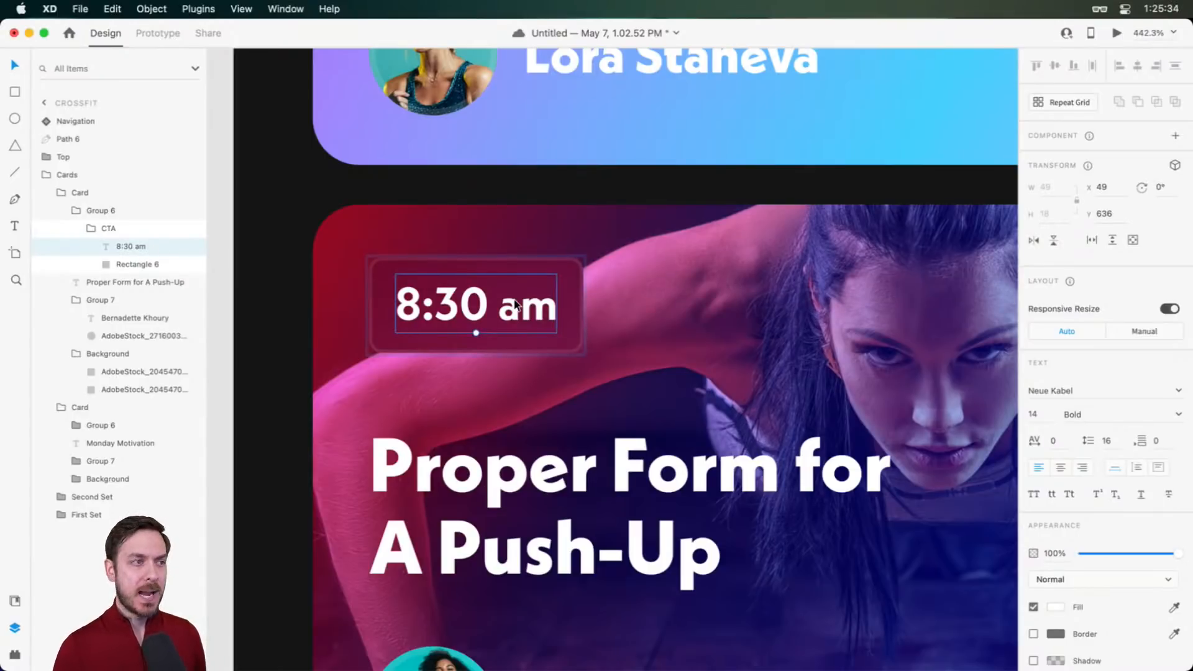
key(Escape)
drag(406, 277, 644, 270)
key(super+z)
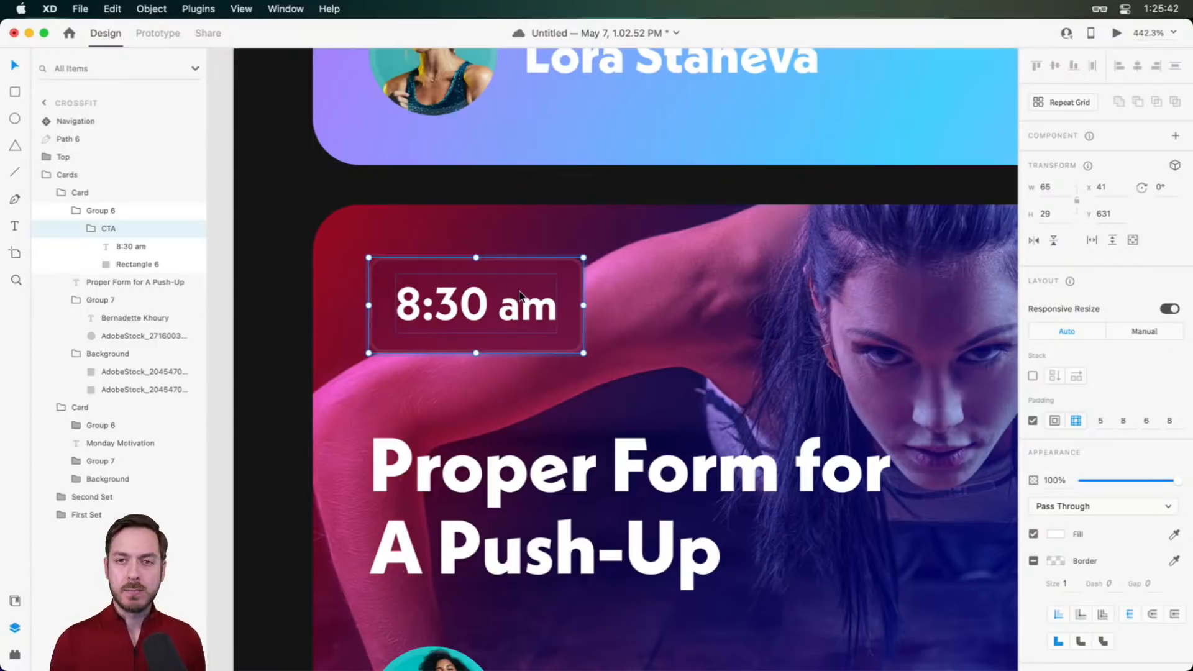
Nudge the 8:30 am tag into place, trial a duplicate and blur change, then undo them
click(441, 249)
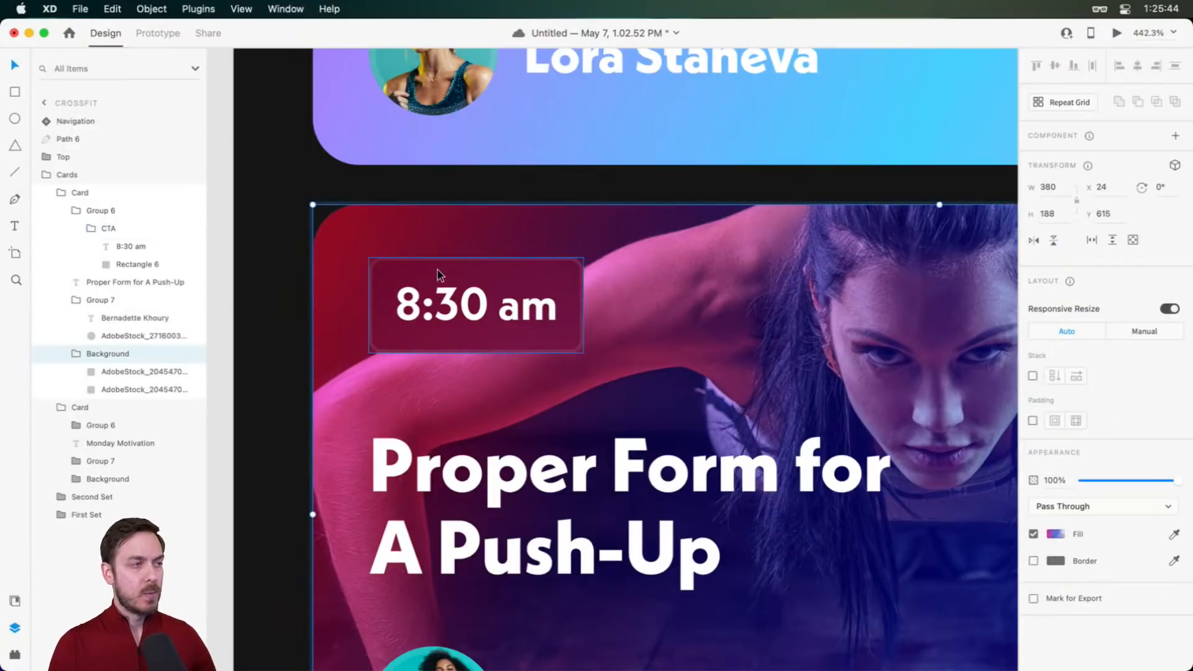
click(438, 275)
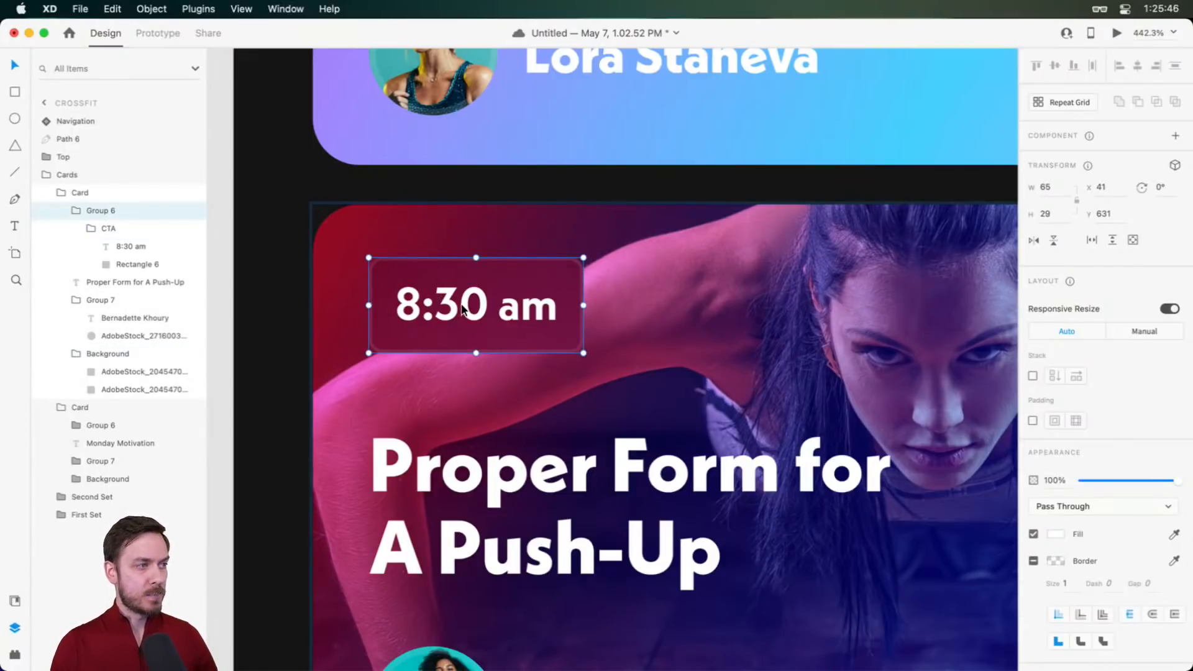
drag(461, 308, 469, 308)
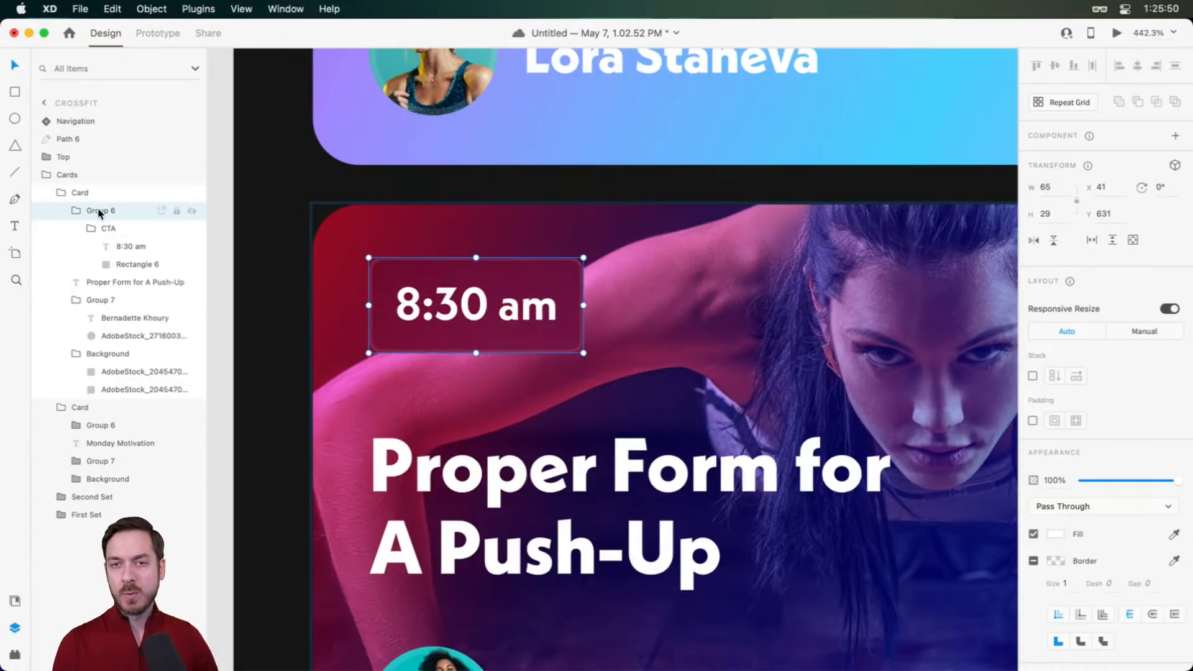
drag(442, 303, 911, 309)
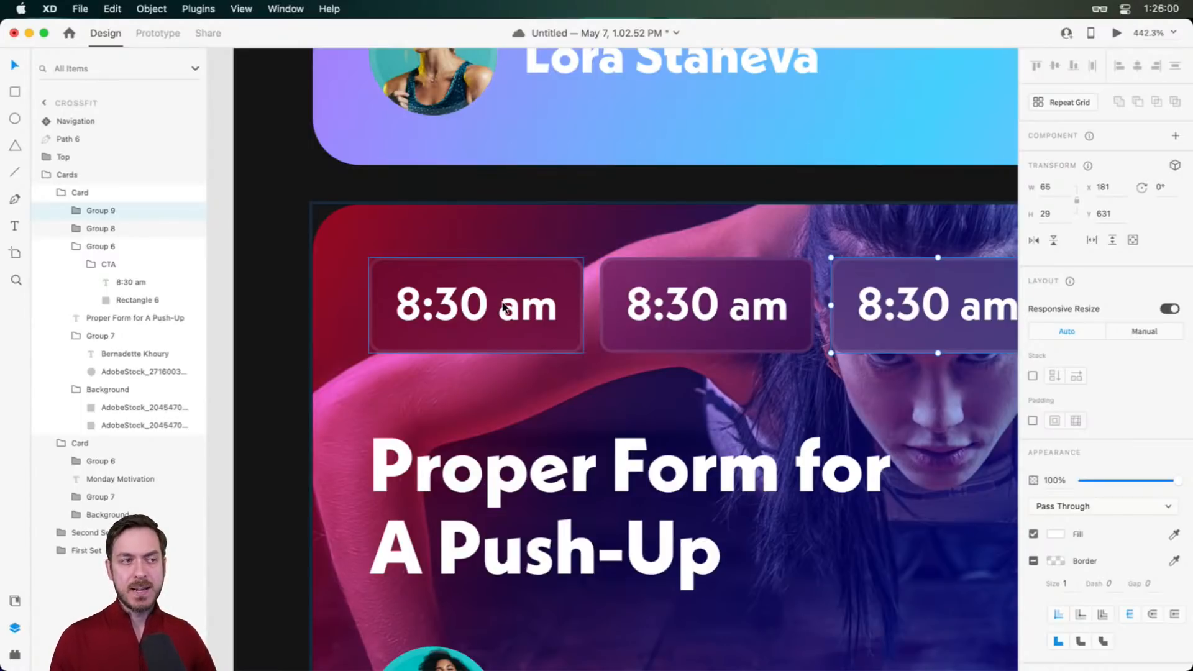
double_click(567, 266)
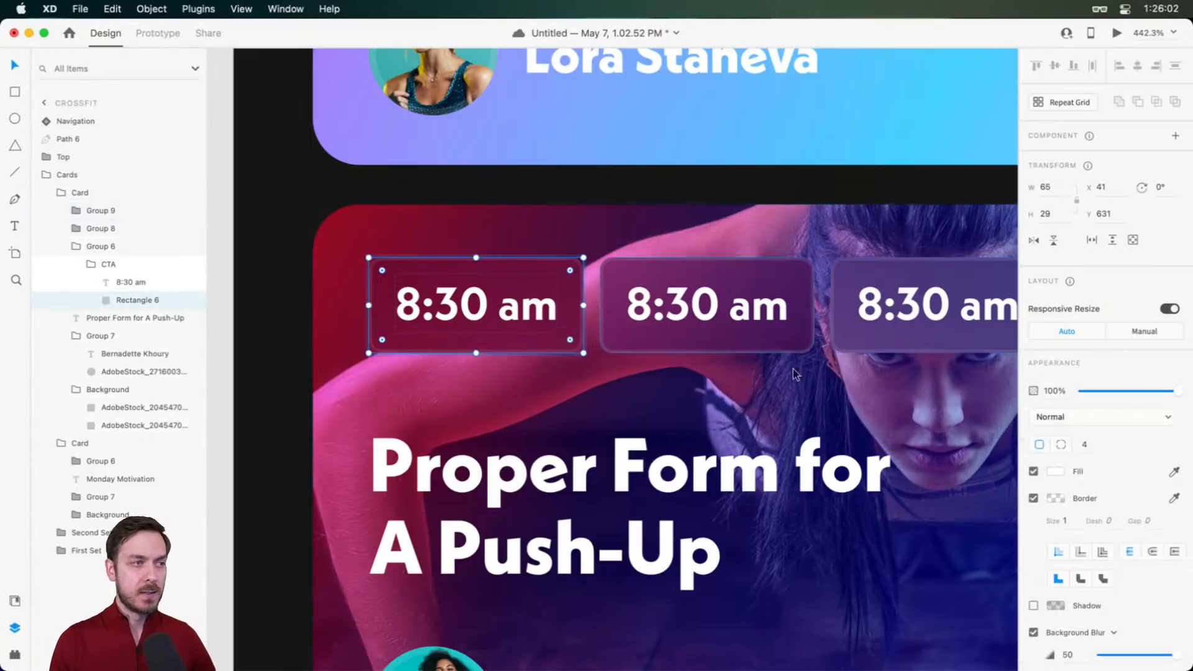
scroll(1076, 625, down, 3)
drag(1145, 585, 1157, 586)
click(702, 521)
key(super+z)
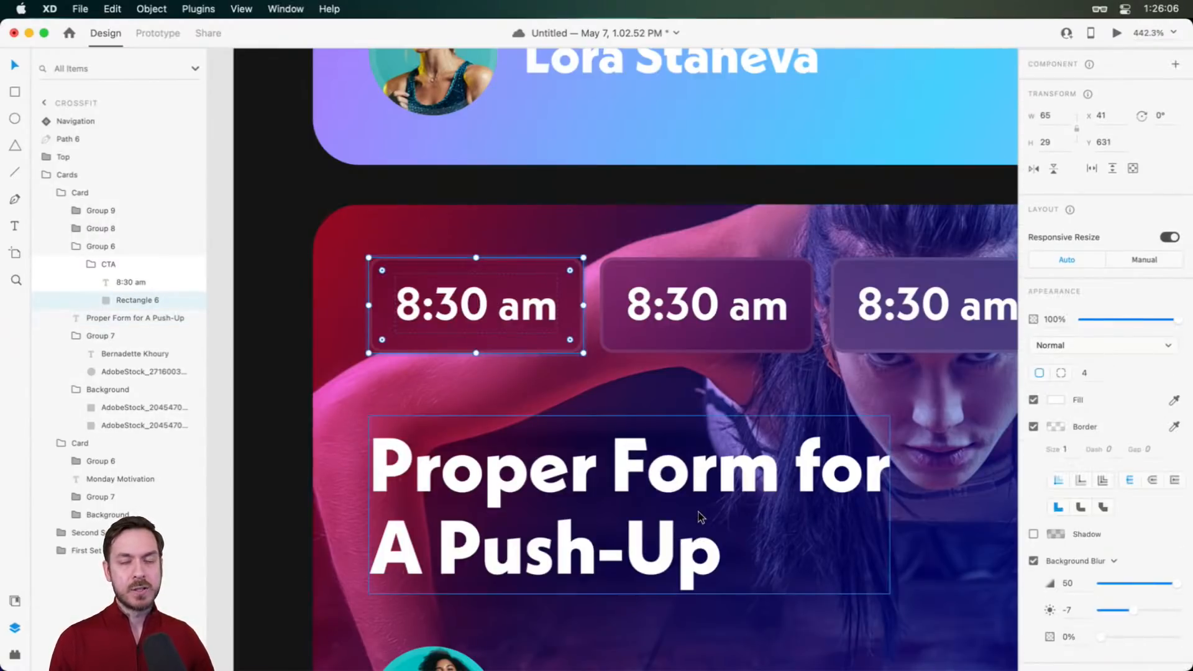
key(super+z)
key(super+z)
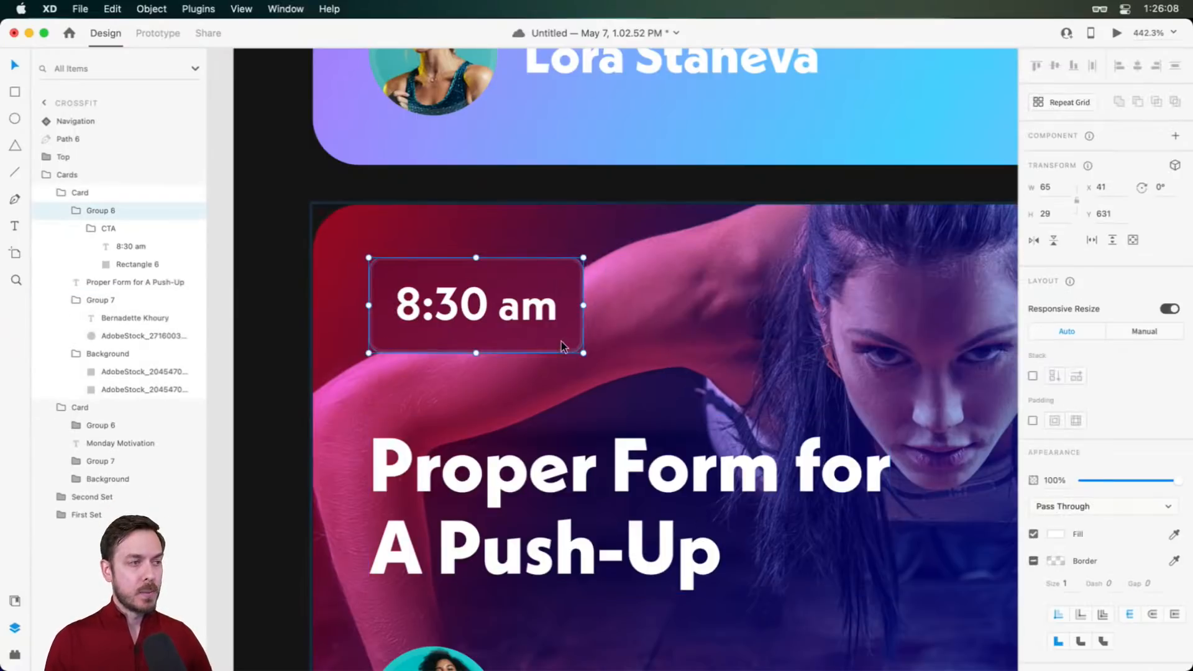
Rename the 8:30 am tag's group to 'Tag' and make it a main component
double_click(97, 213)
text(Tag)
key(Return)
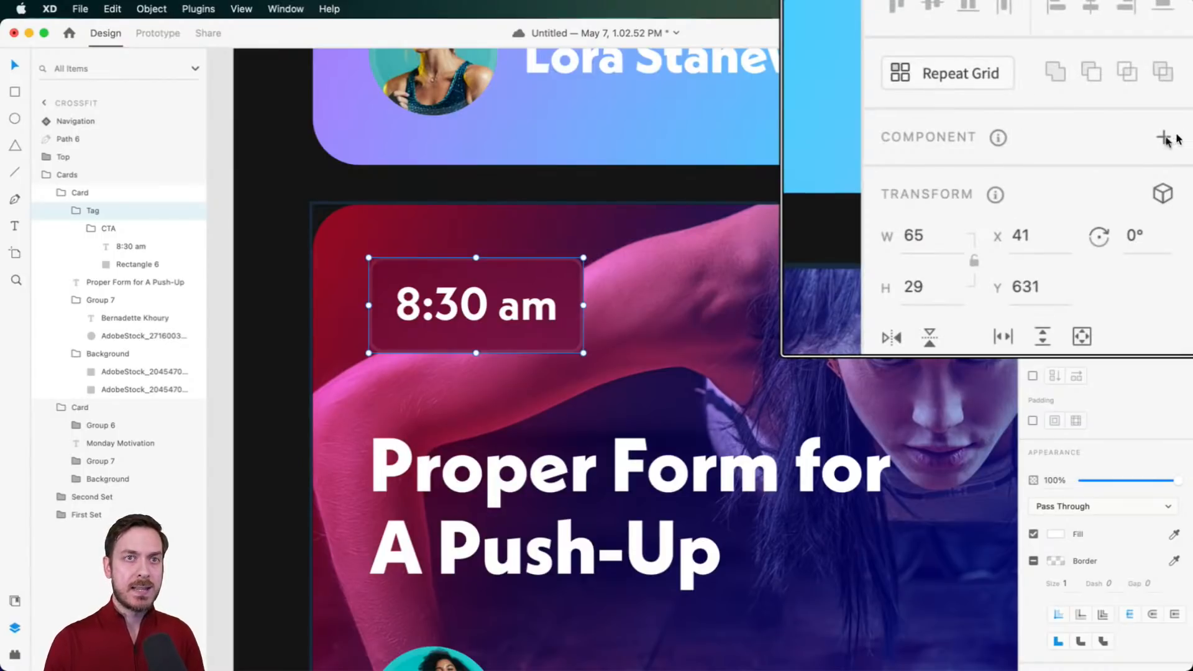
click(1165, 136)
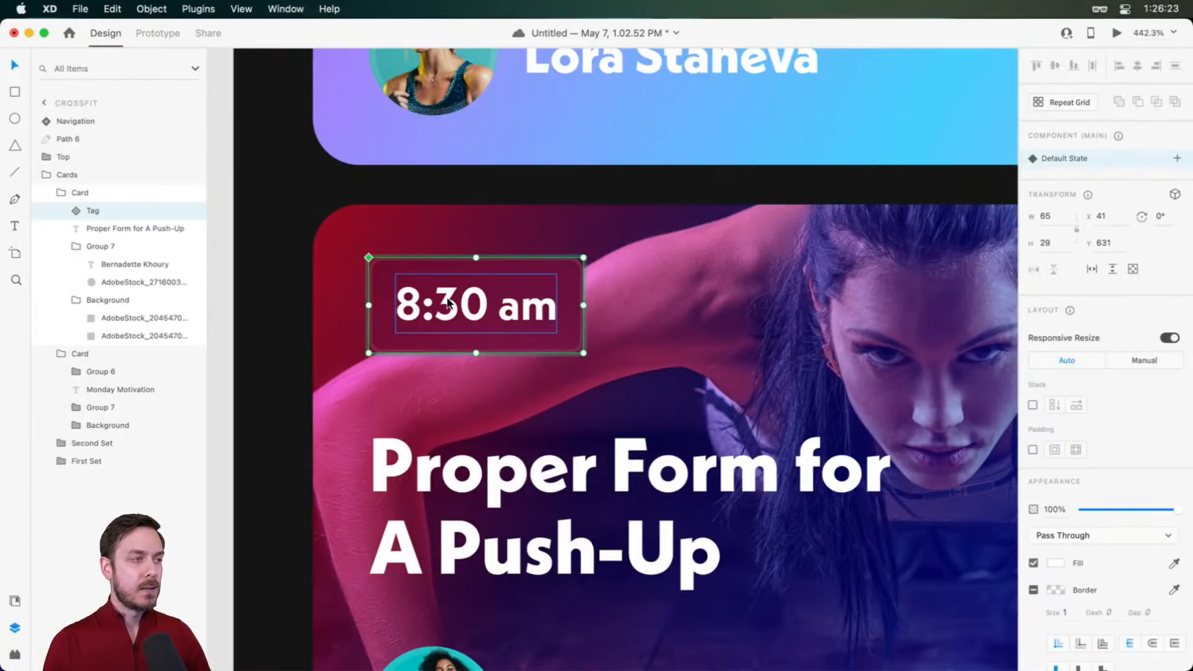
click(1176, 159)
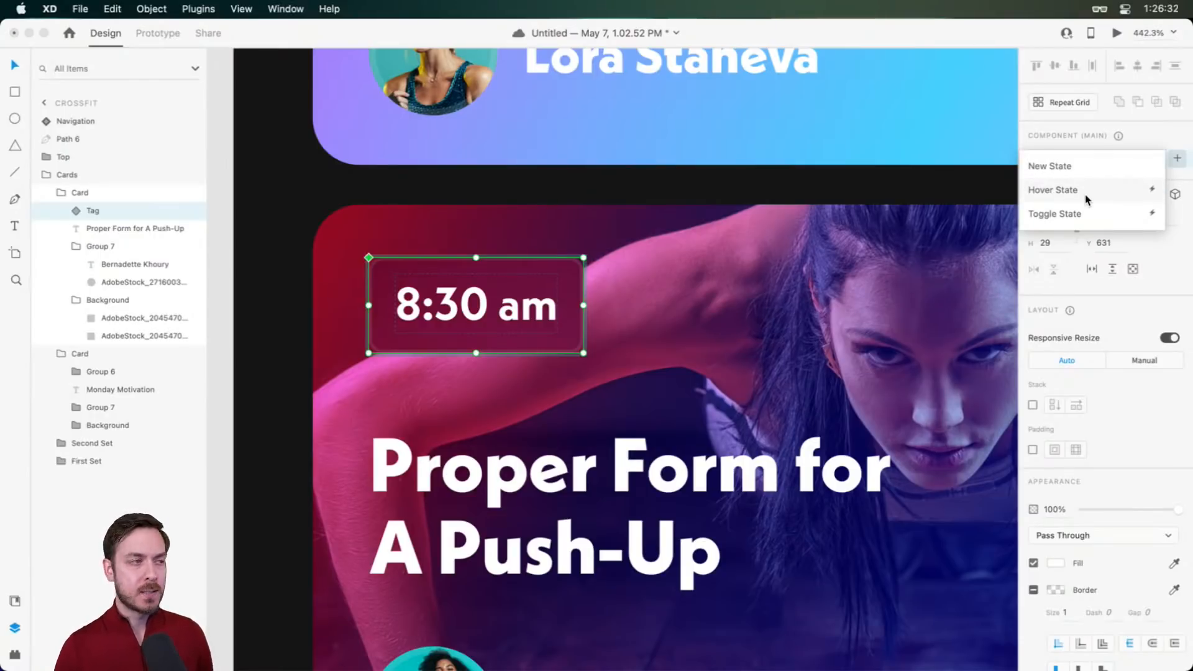
click(1146, 130)
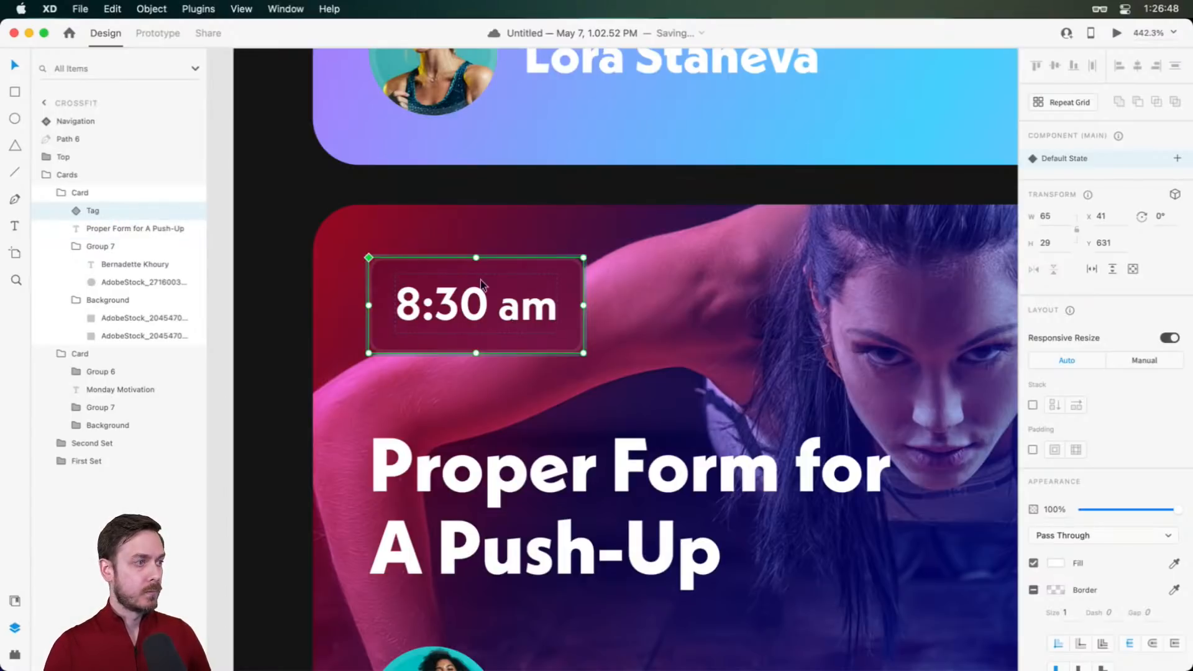
scroll(555, 318, down, 3)
scroll(461, 303, up, 6)
scroll(461, 303, down, 1)
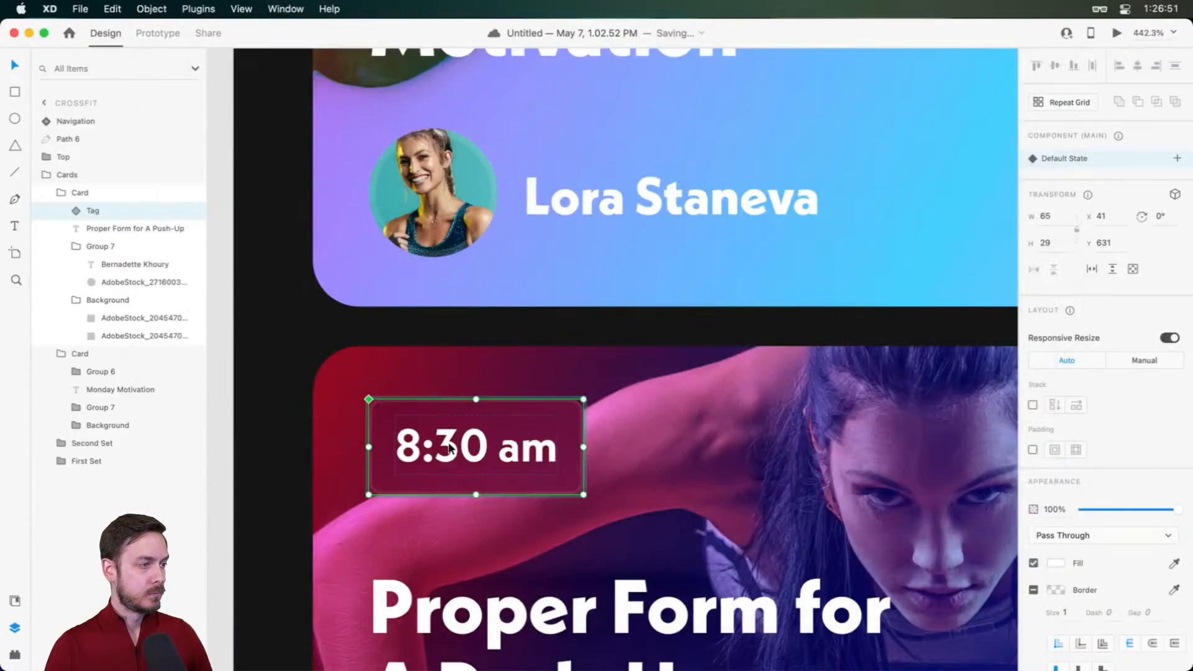
Glance at the Fitness images folder in Finder, then bring the Adobe XD window back over it
scroll(469, 416, down, 2)
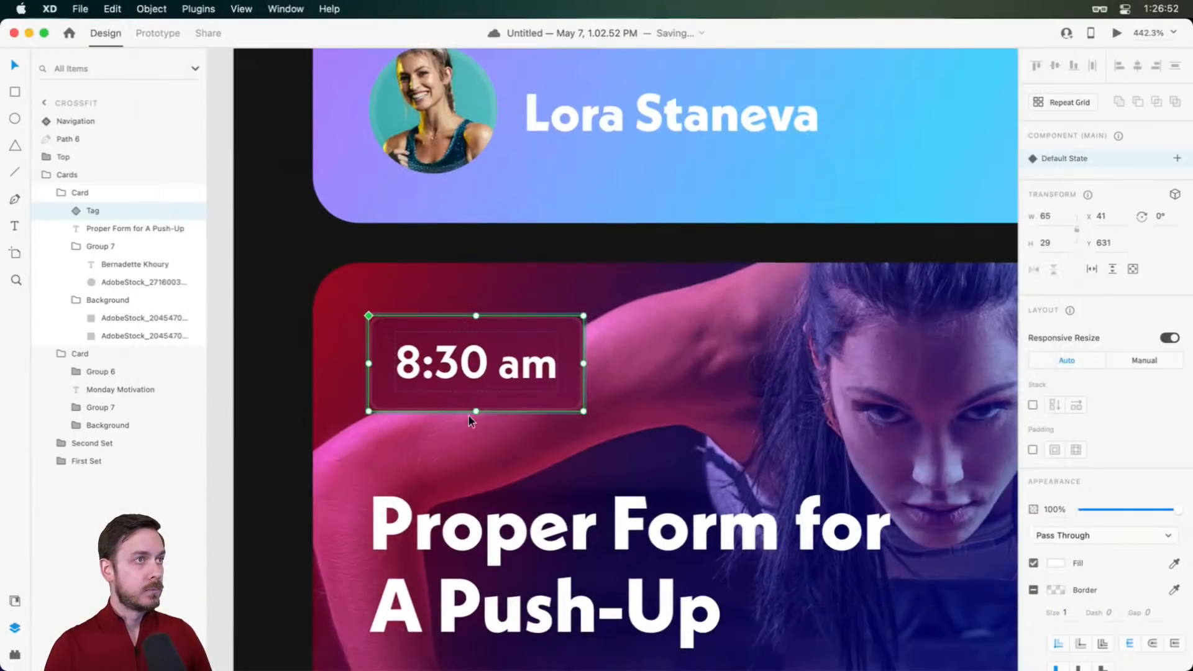
click(490, 393)
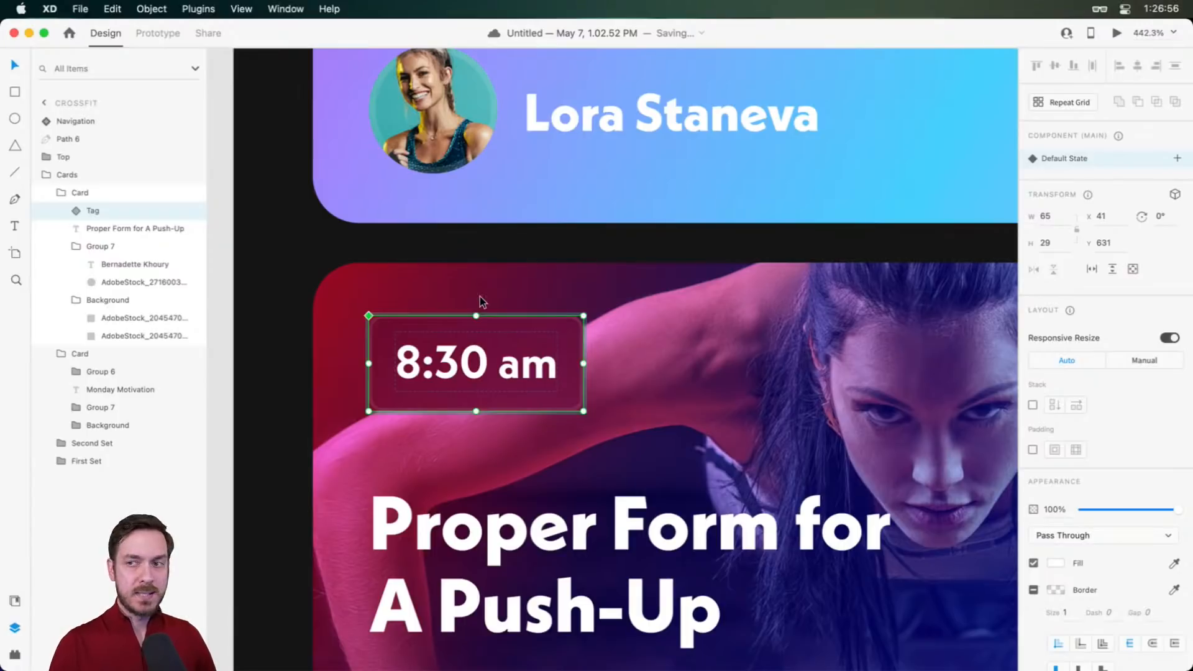
click(568, 350)
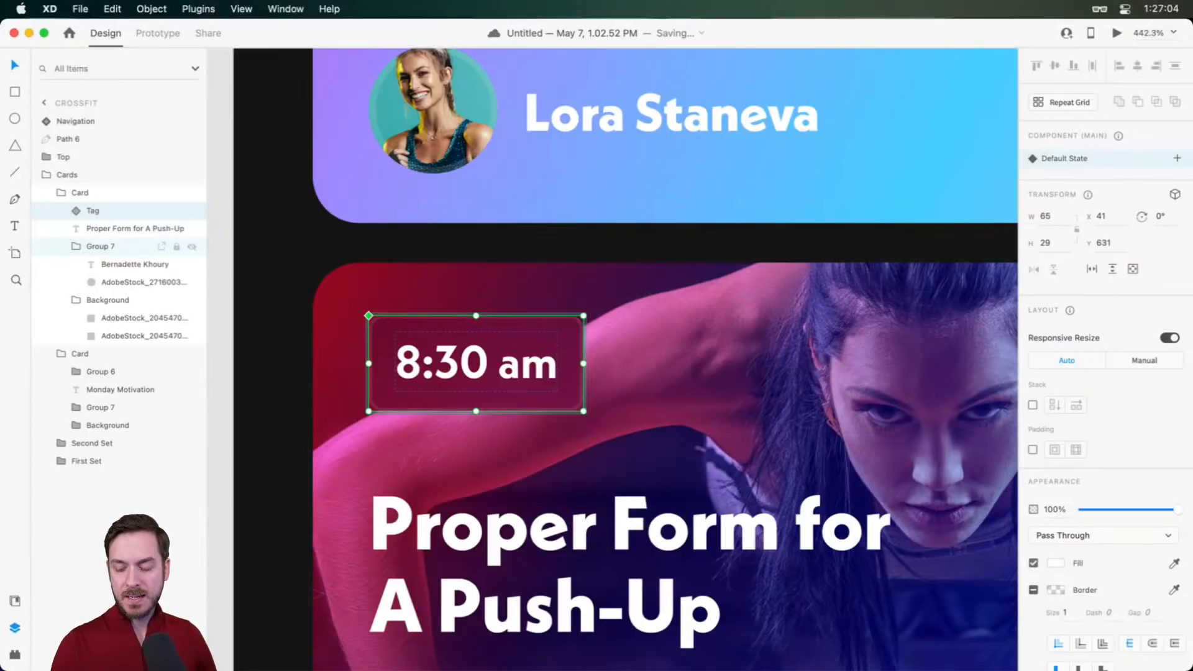
key(super+h)
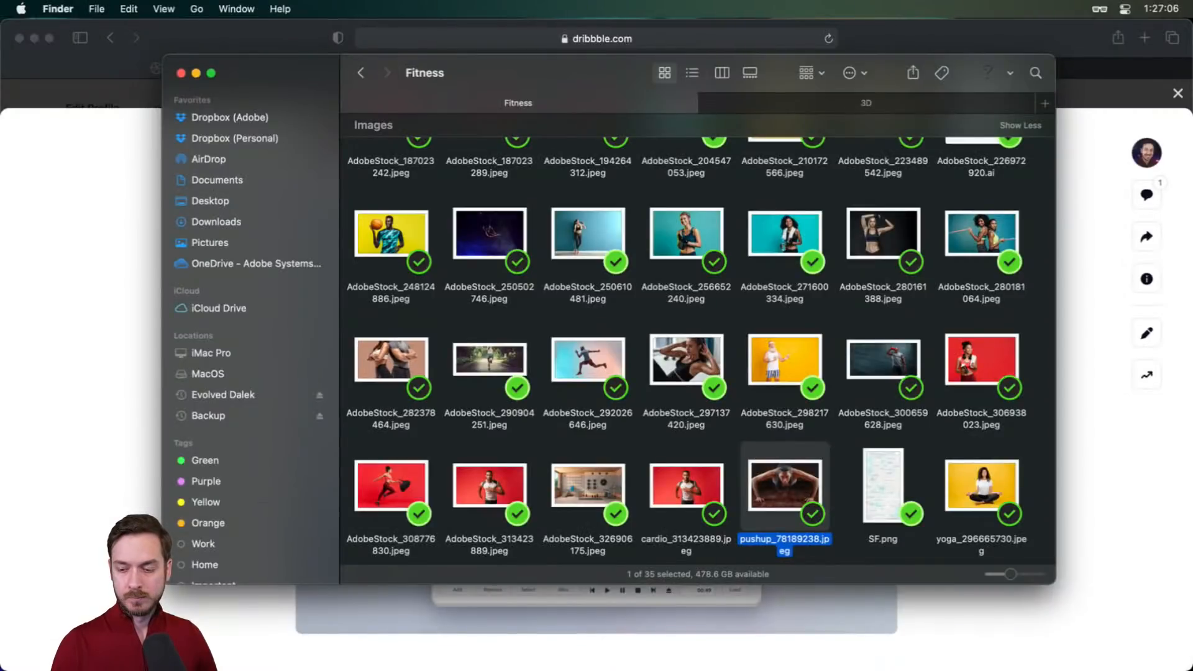
key(super+Tab)
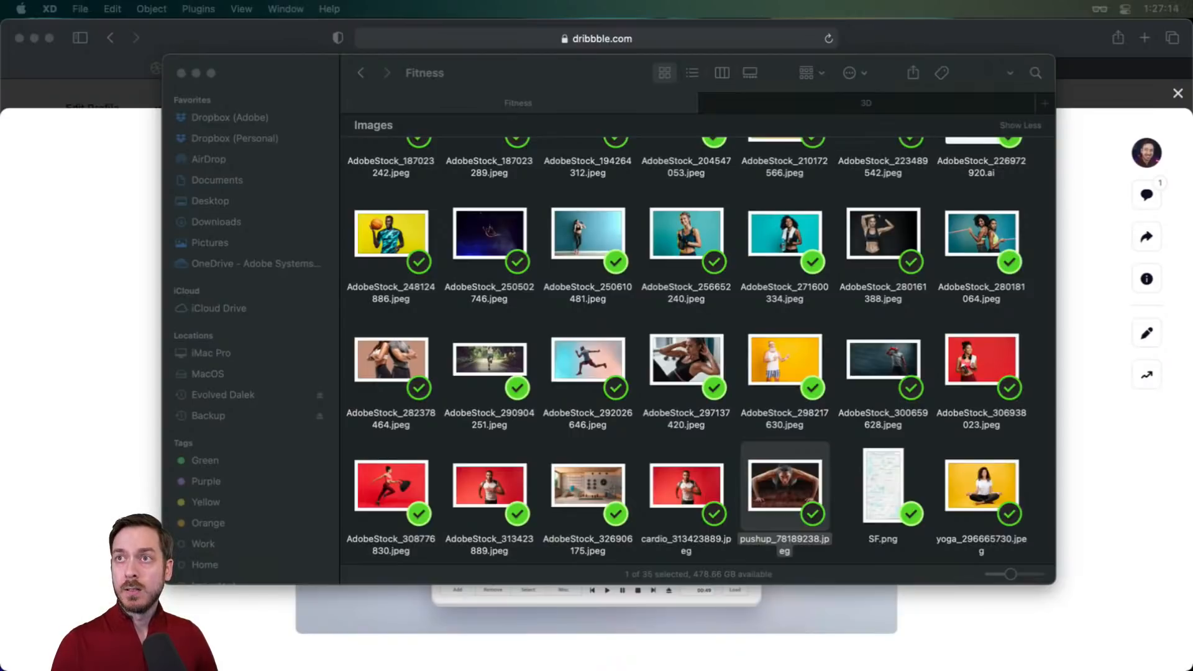
drag(1192, 25, 504, 31)
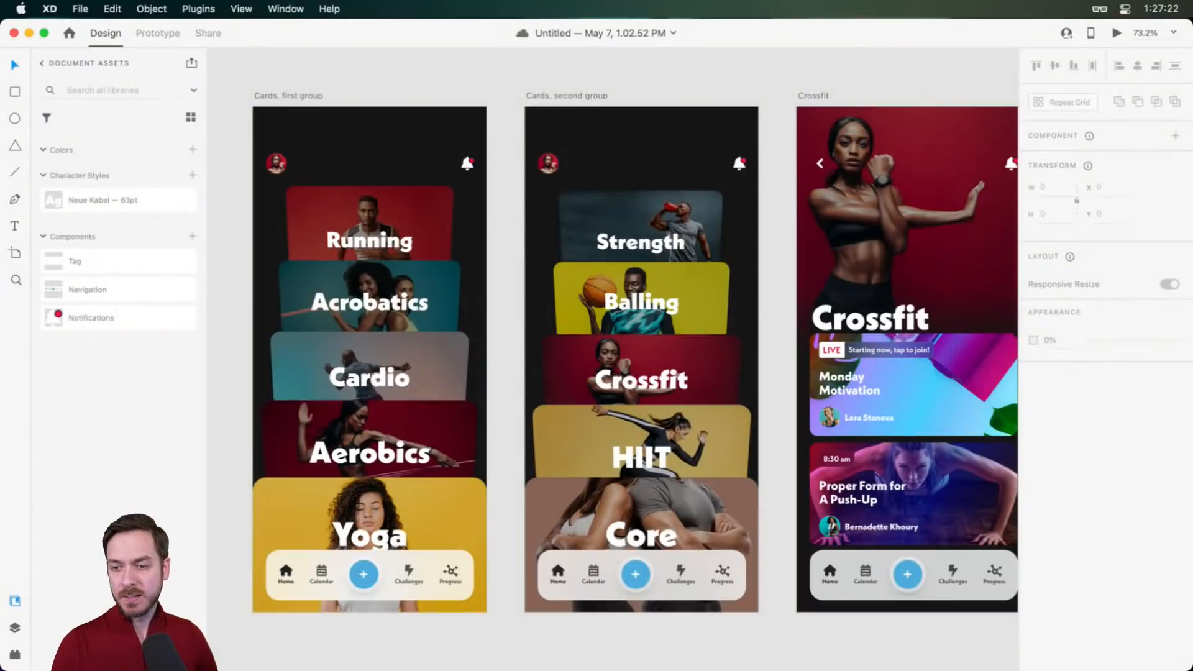
key(super+o)
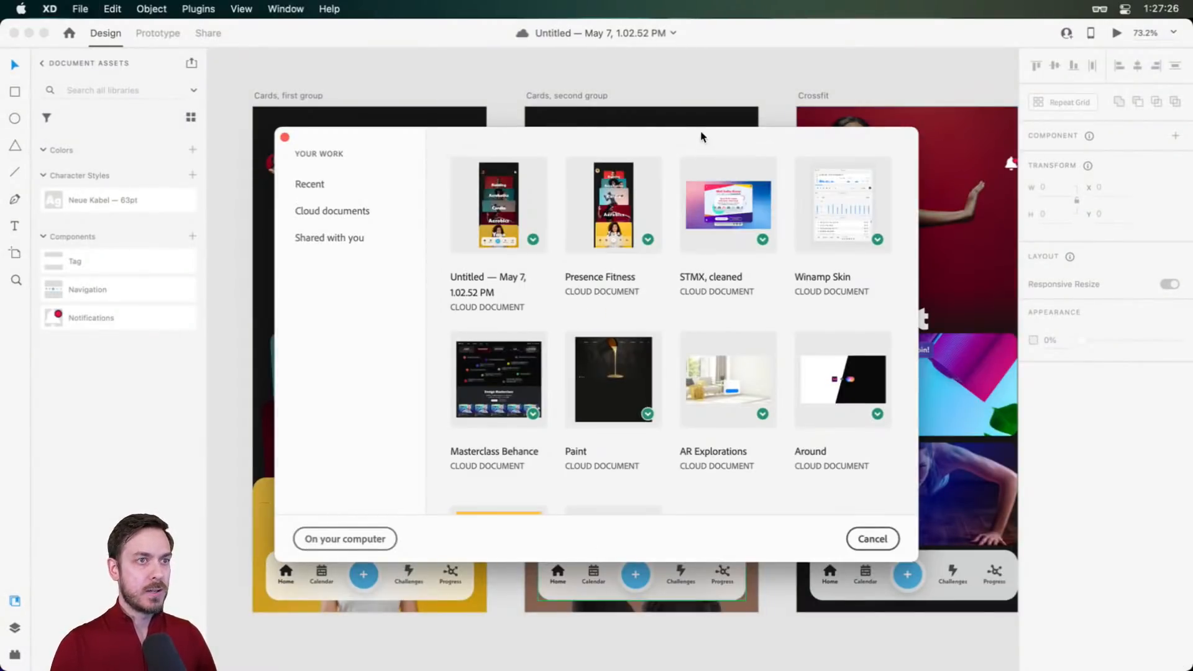
key(Escape)
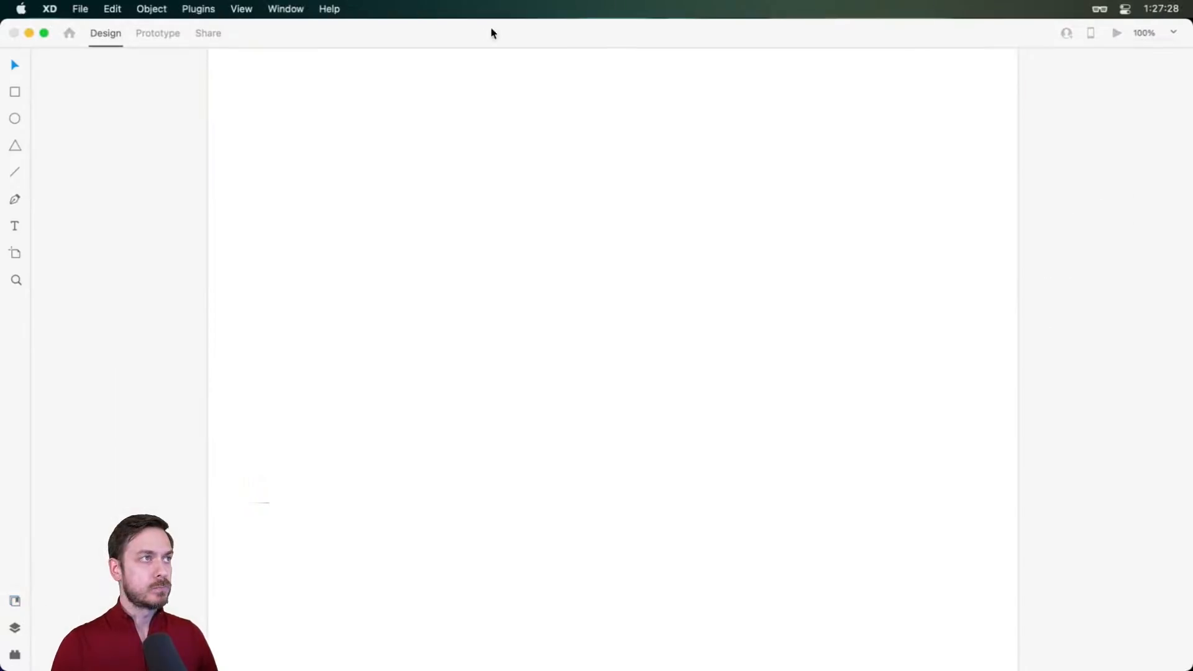
drag(492, 30, 491, 0)
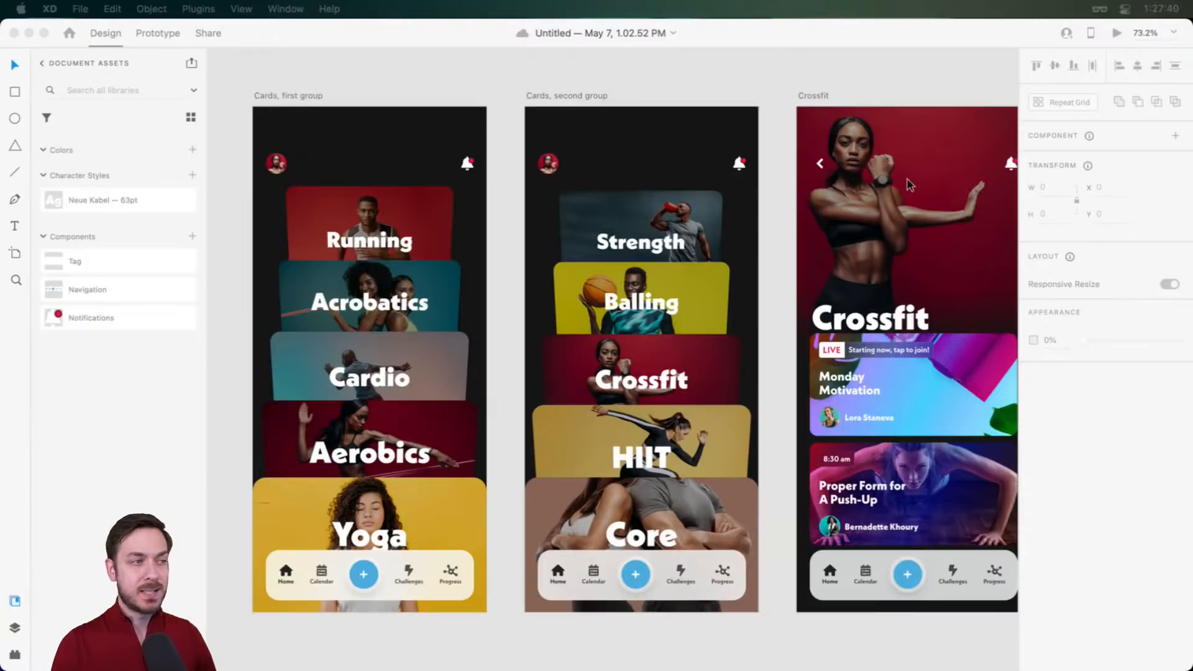
scroll(870, 459, up, 5)
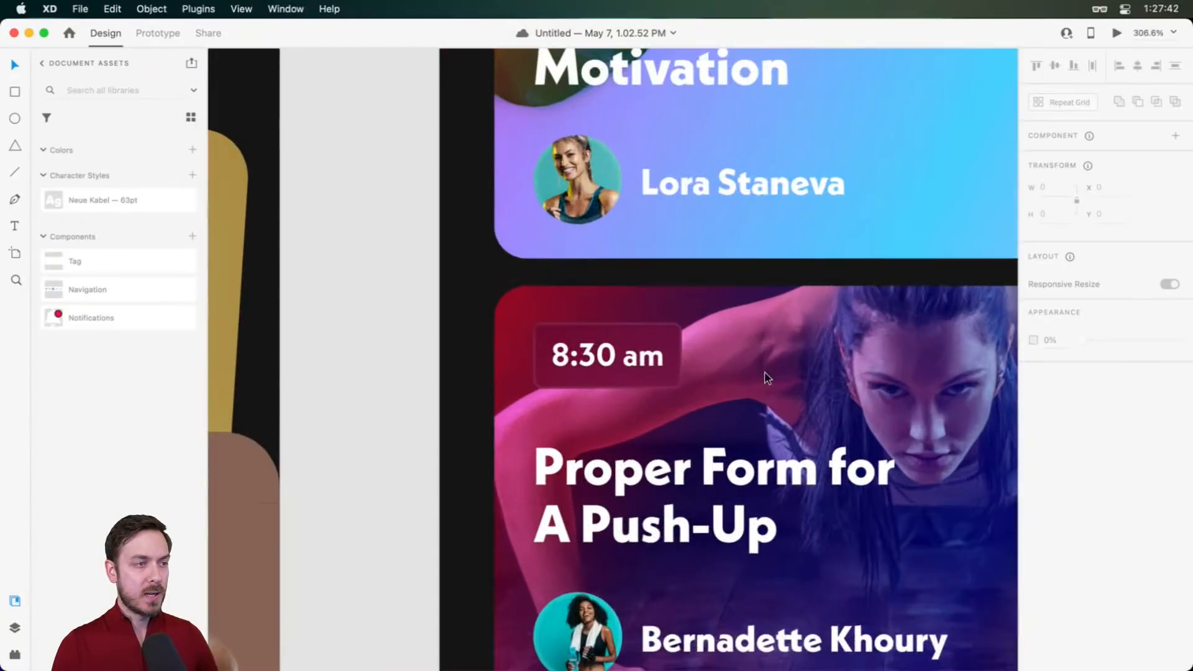
Group the card's 8:30 am Tag component on its own and name the new group 'Tags'
scroll(768, 377, up, 2)
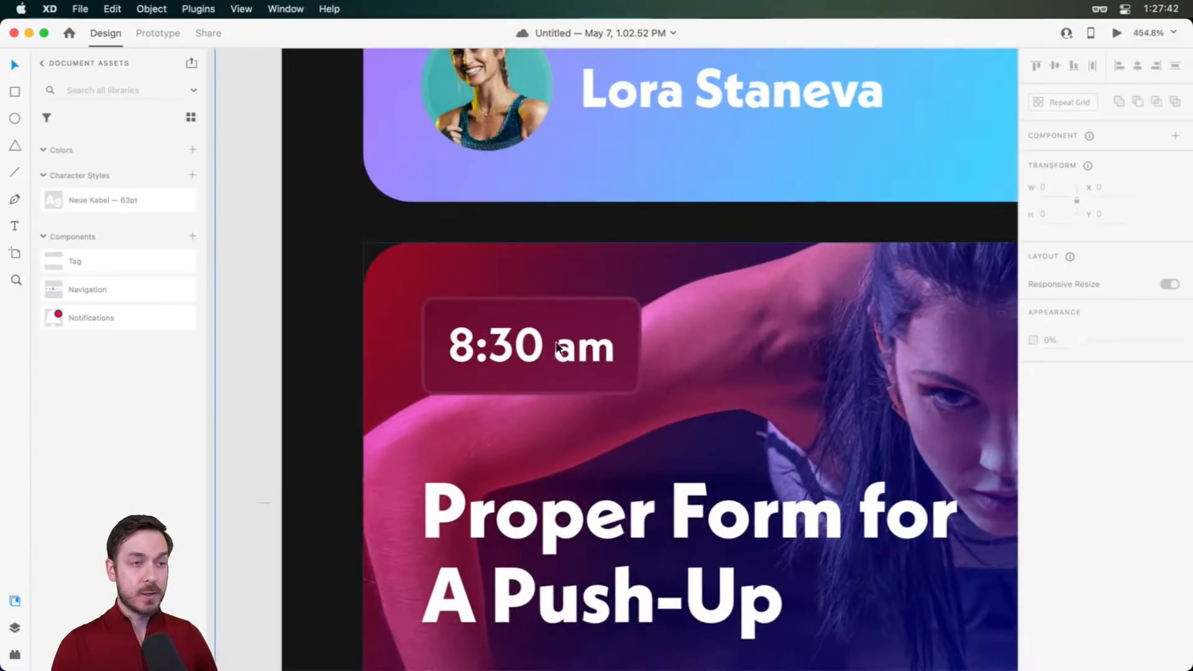
click(586, 328)
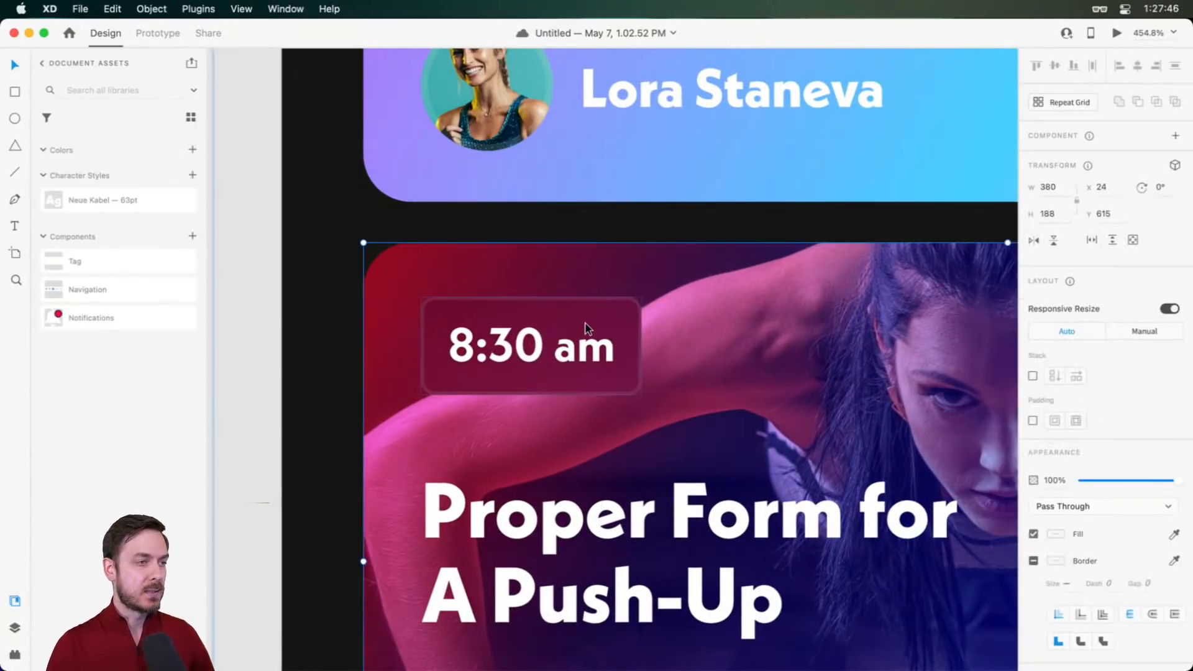
double_click(587, 327)
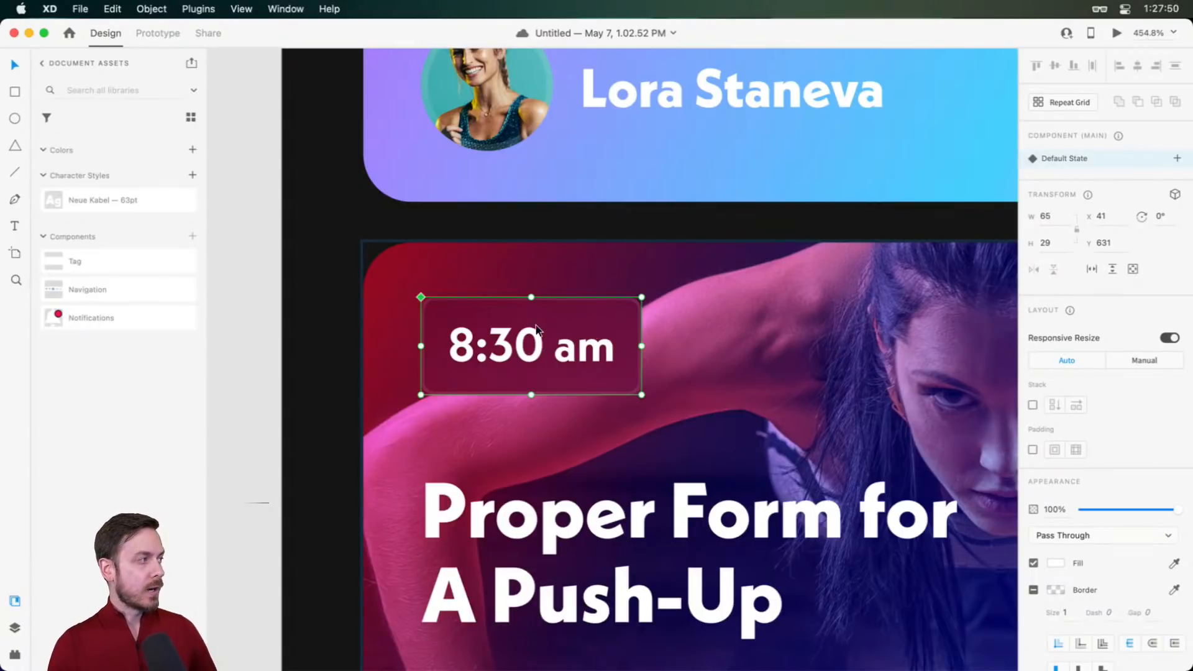
key(super+y)
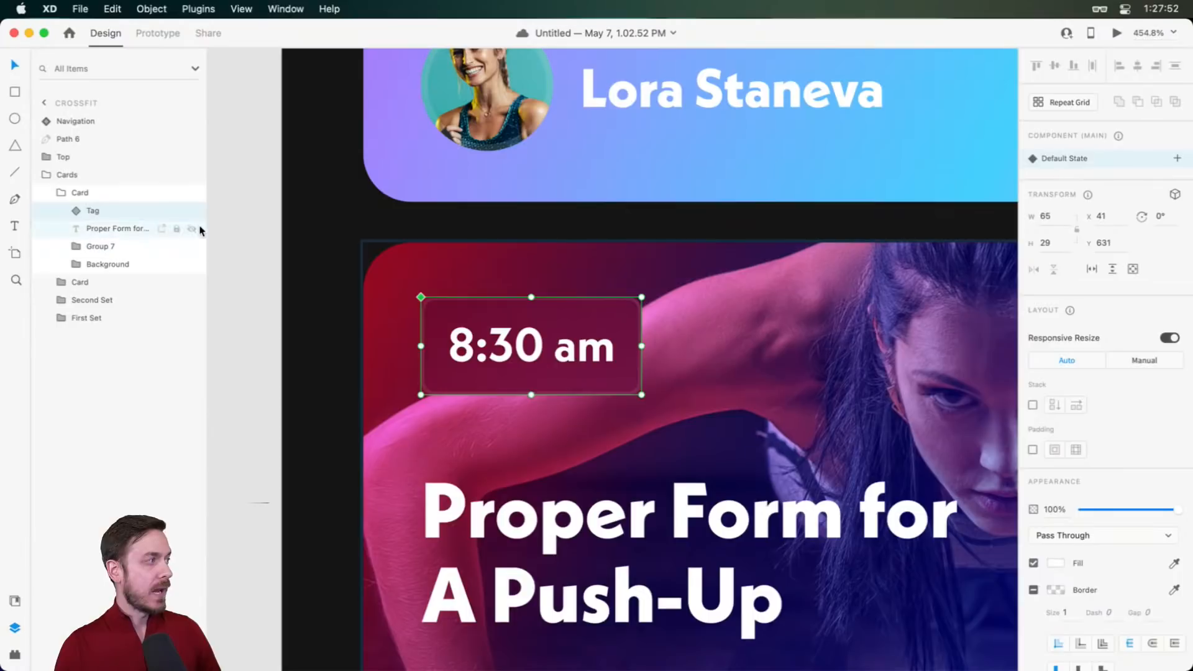
key(super+g)
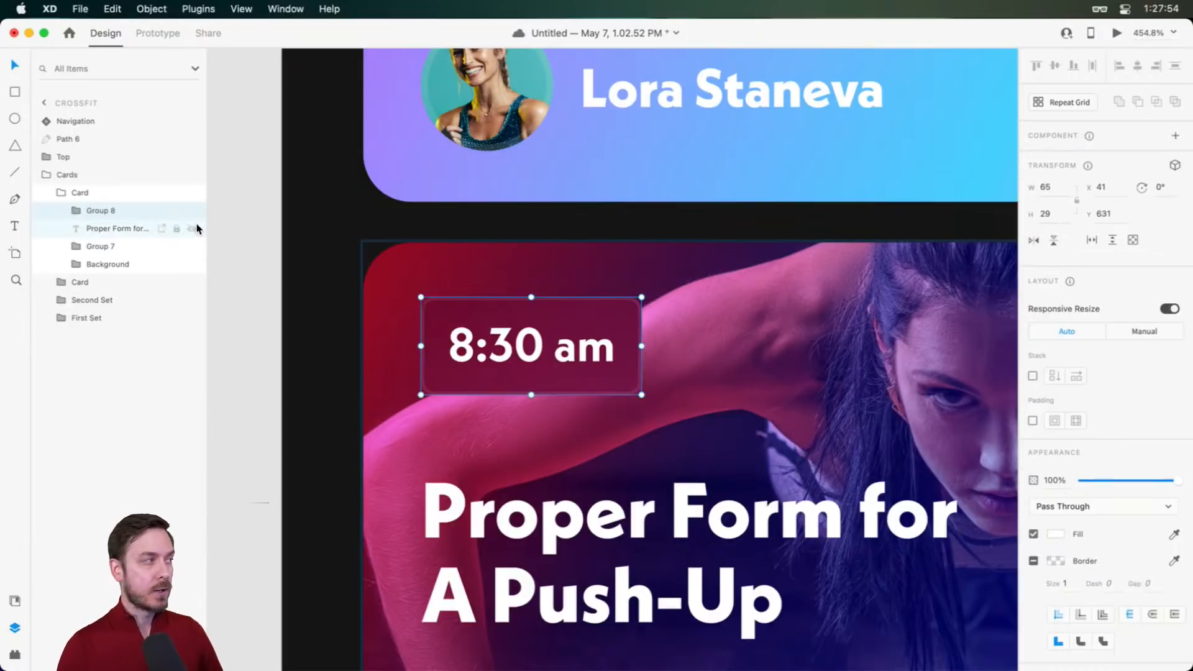
double_click(101, 211)
text(Tags)
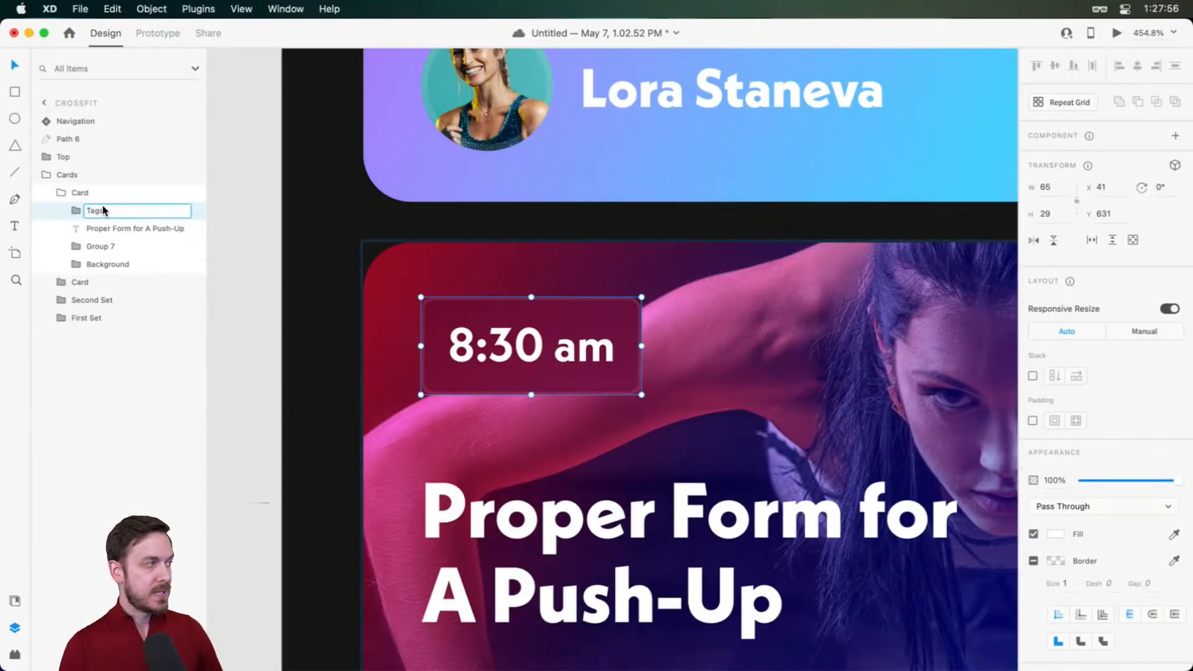
key(Return)
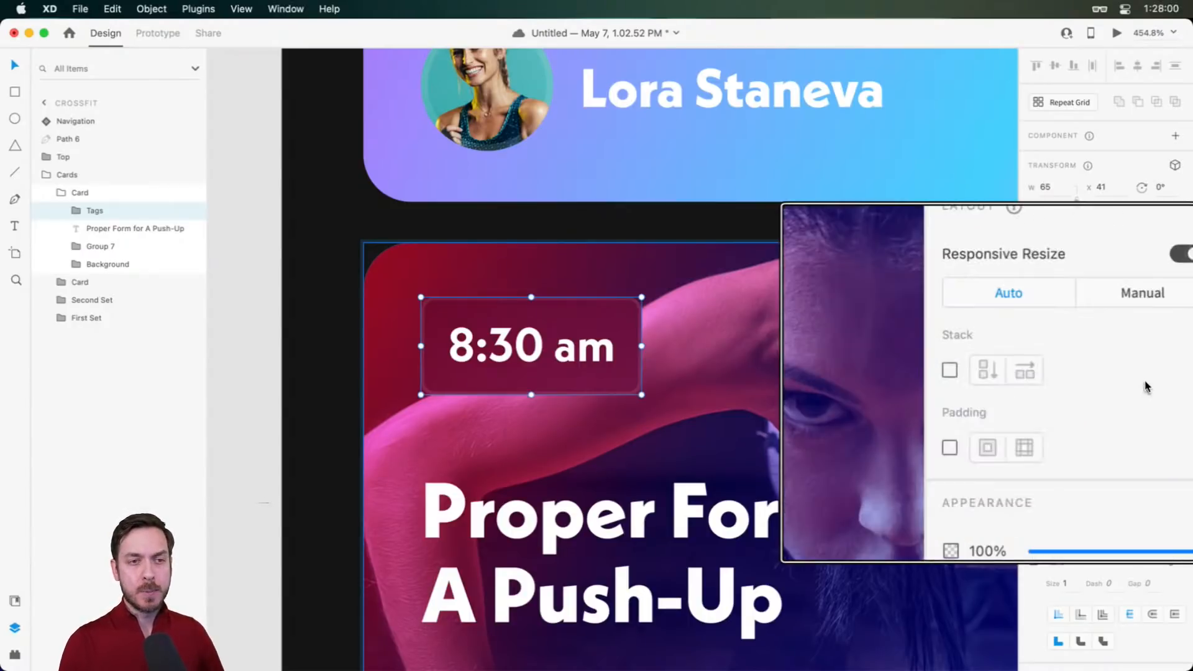
Turn on horizontal stacking for the Tags group and duplicate the tag twice
click(1034, 377)
click(1037, 374)
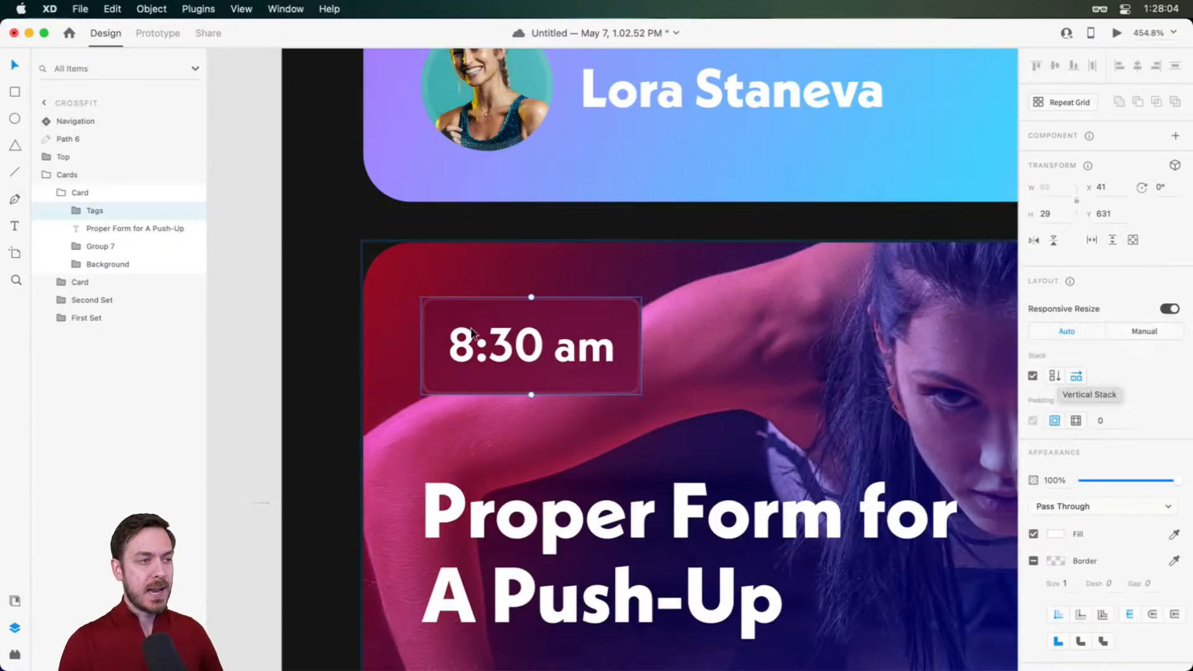
double_click(491, 332)
key(super+d)
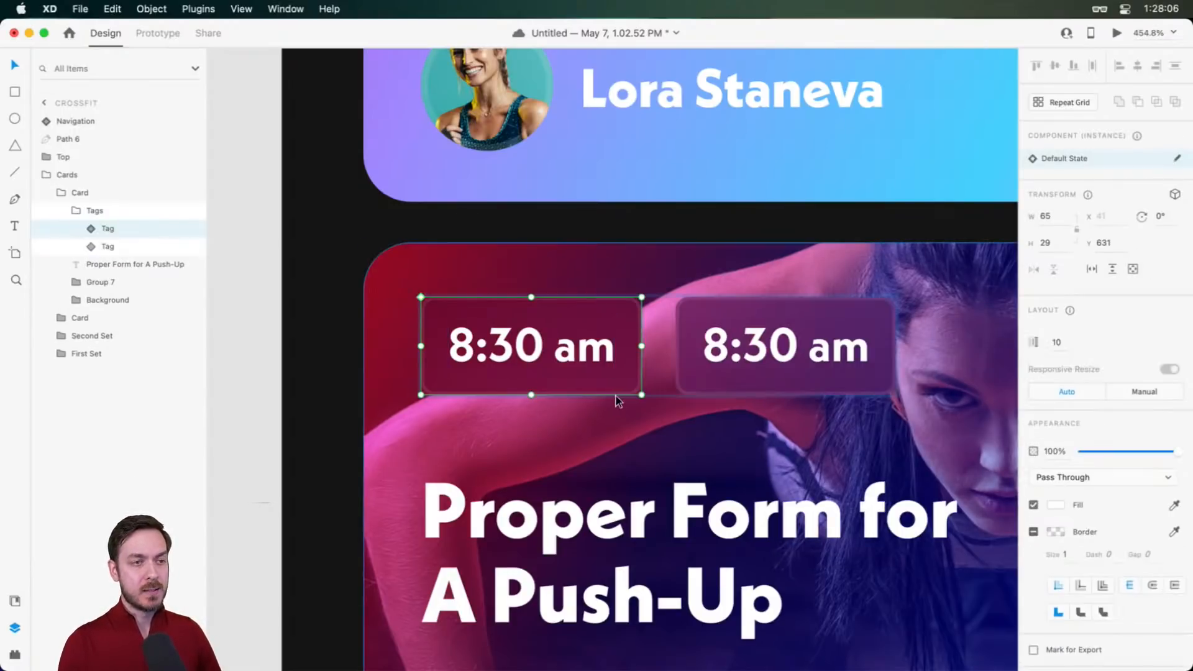
key(super+d)
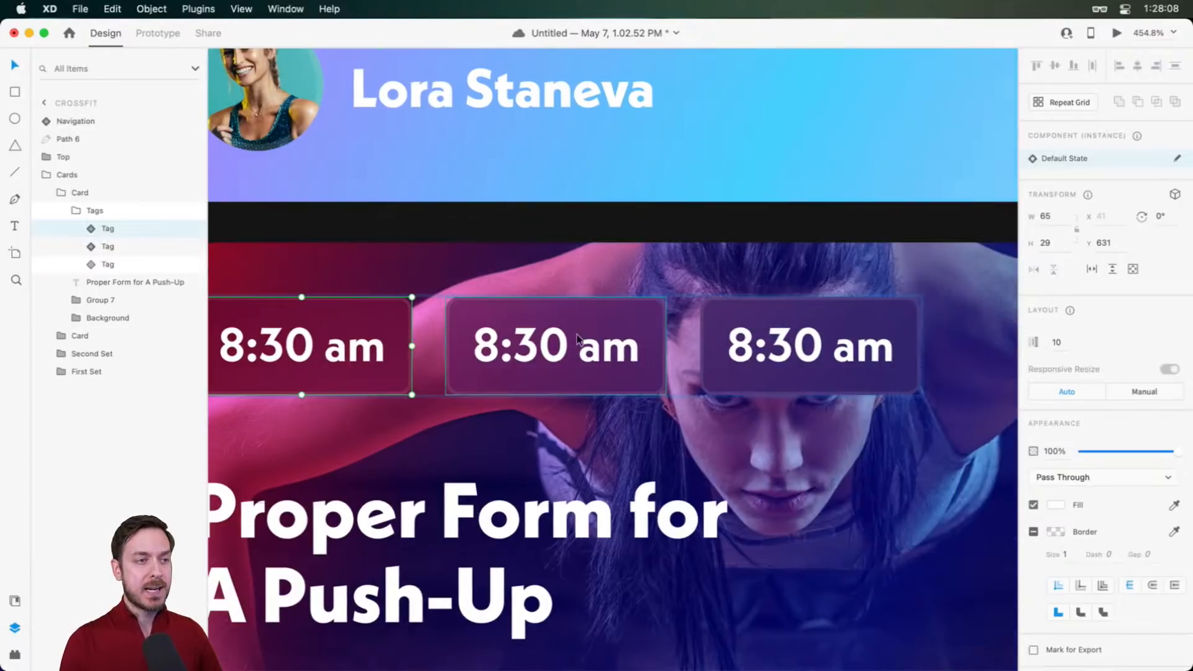
Change the second tag's time to 9:30 am
scroll(789, 370, right, 5)
click(505, 338)
double_click(505, 338)
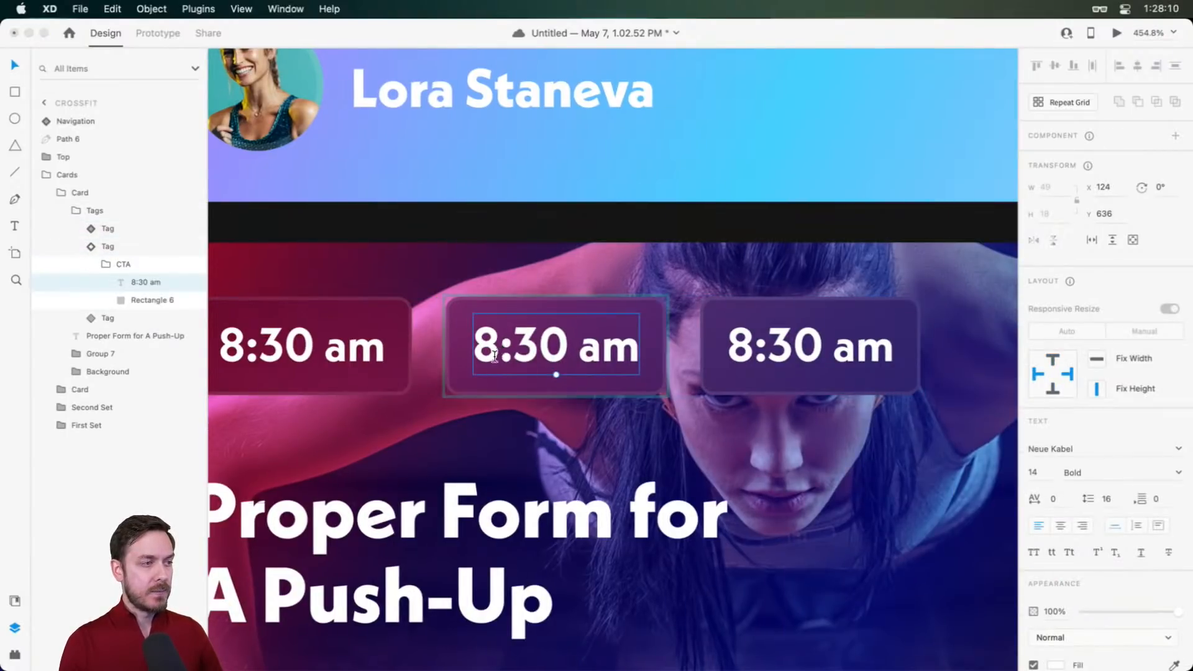
double_click(495, 355)
text(9)
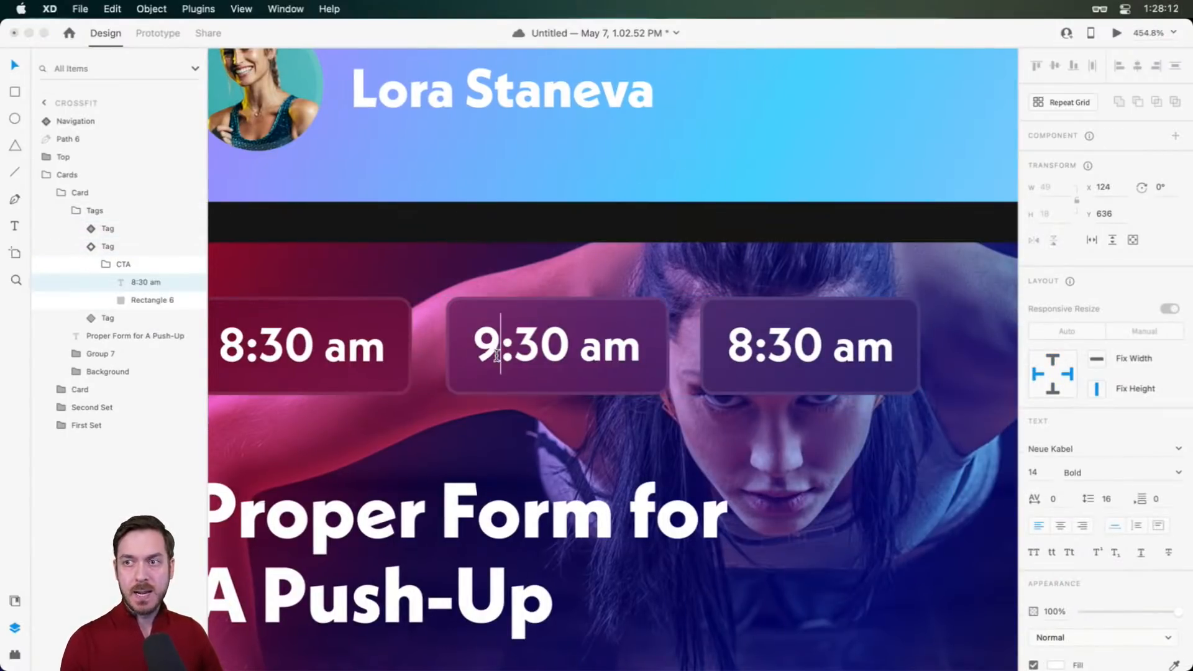
key(Escape)
Change the third tag's time to 11:30 am
click(749, 359)
double_click(749, 361)
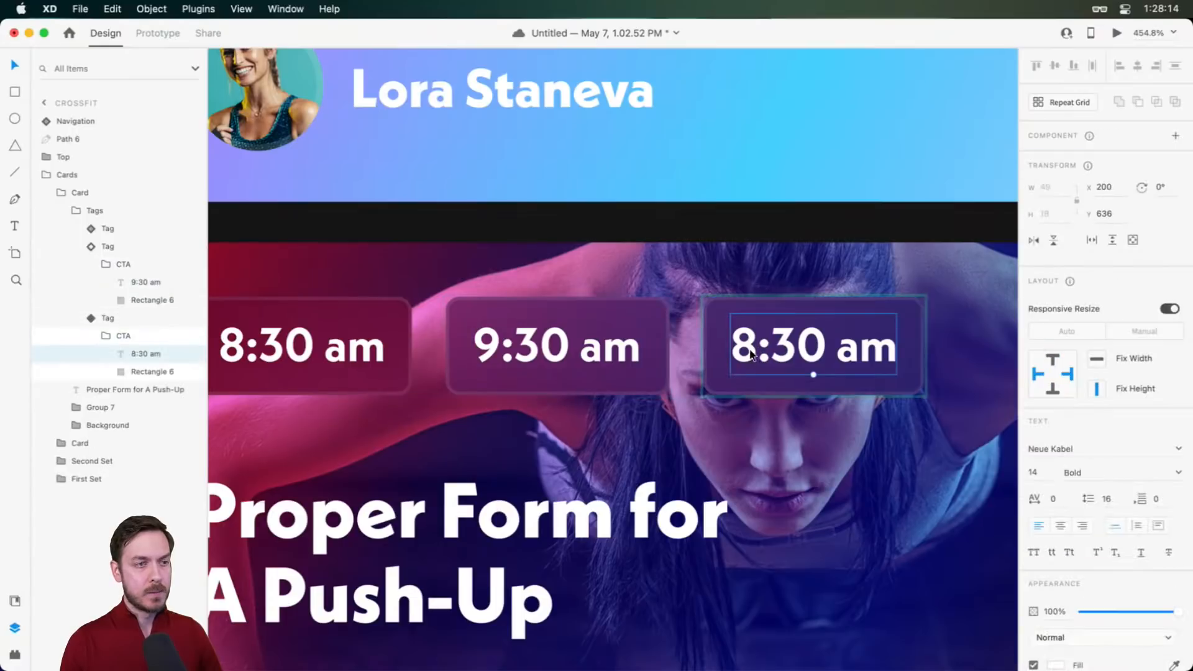
double_click(751, 359)
click(752, 359)
key(BackSpace)
text(11)
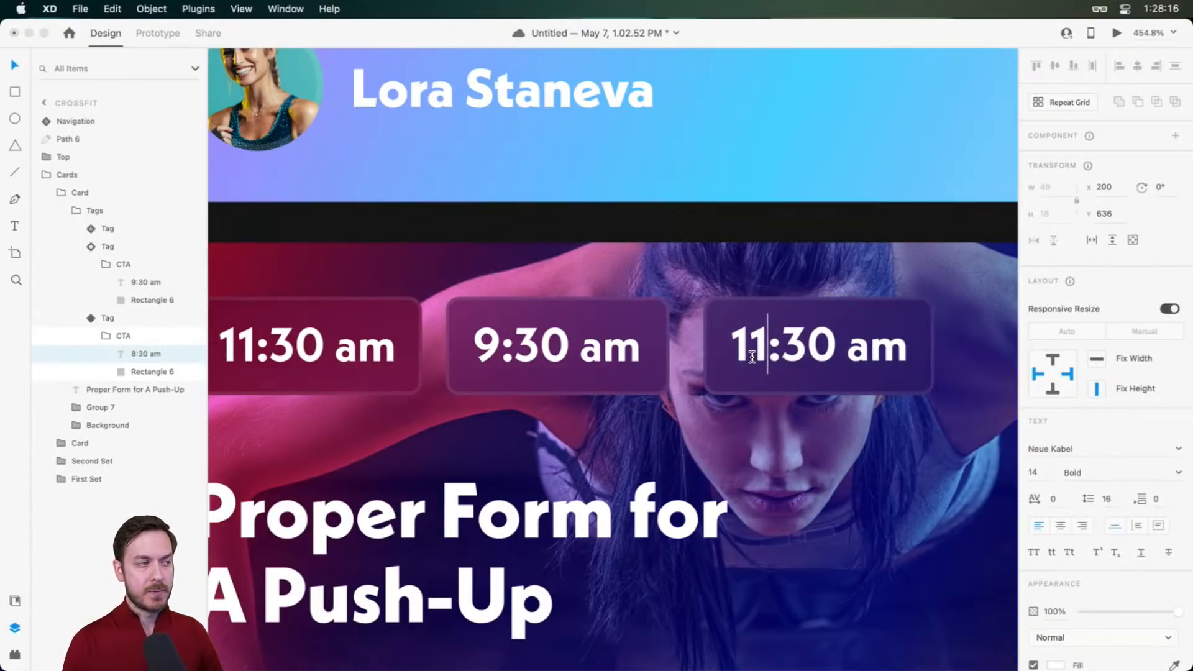
key(Escape)
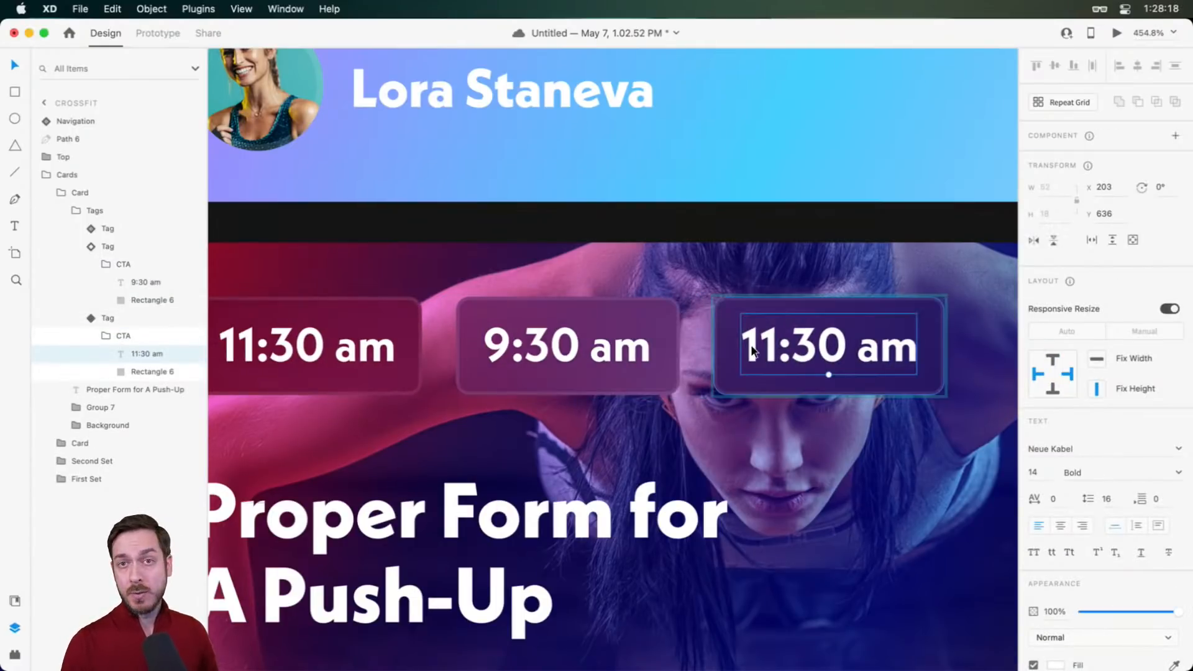
Undo the text change so the tags read 8:30 am again and select the parent group
scroll(733, 350, left, 5)
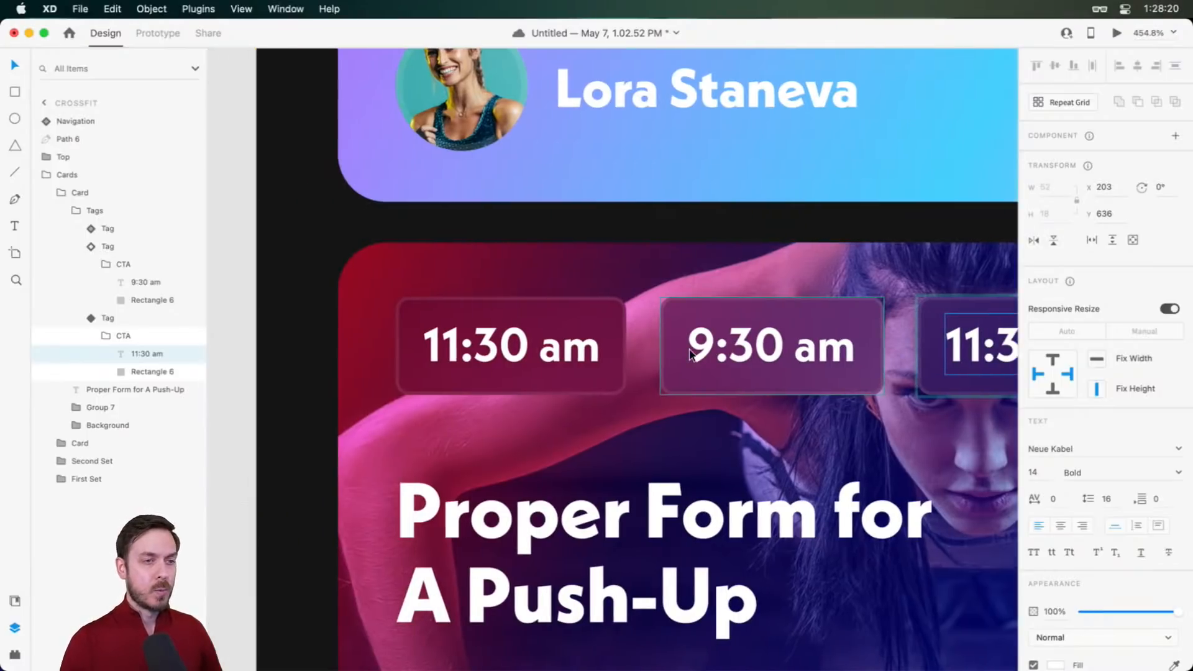
scroll(702, 352, right, 3)
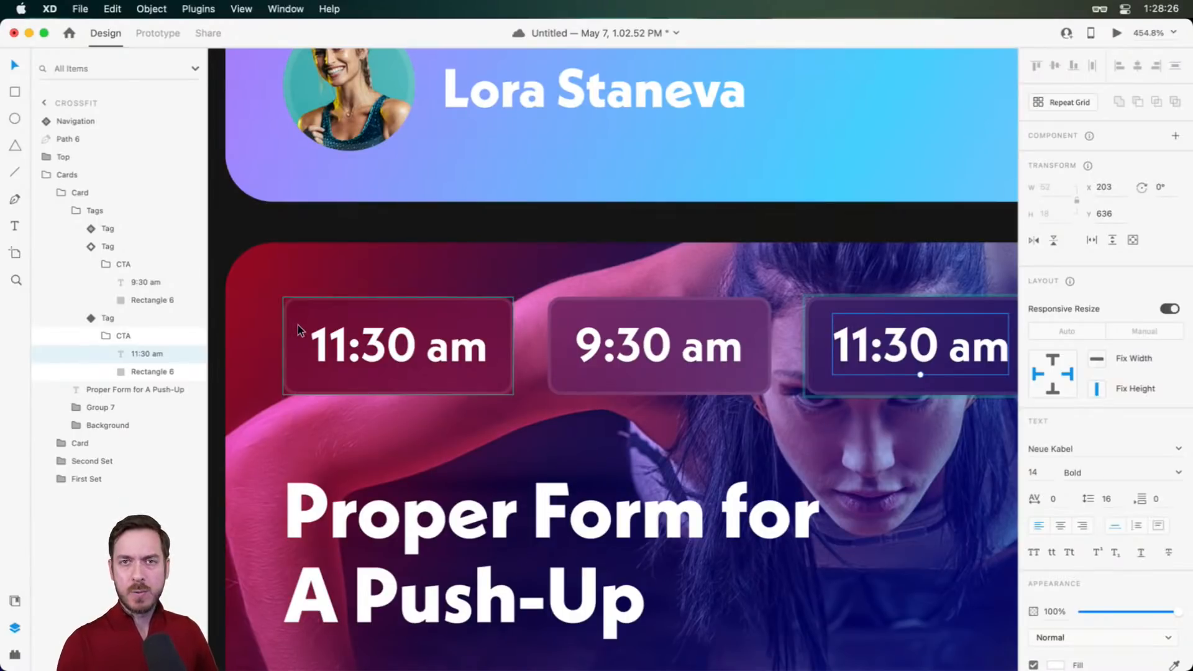
key(super+z)
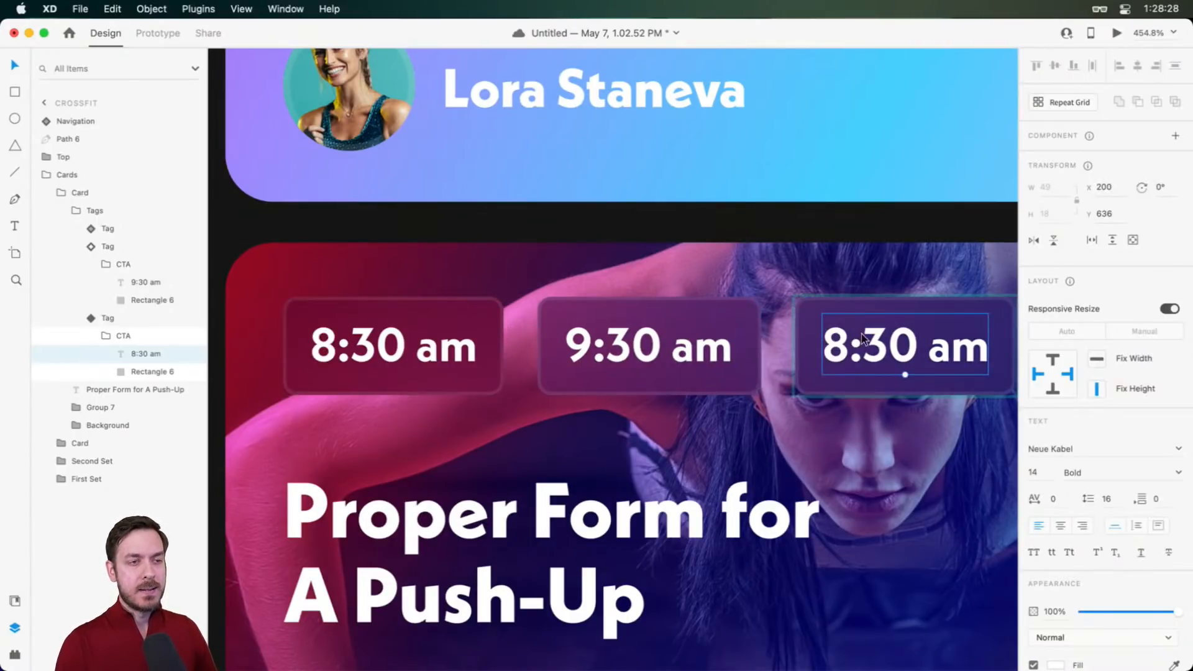
key(Escape)
key(Escape)
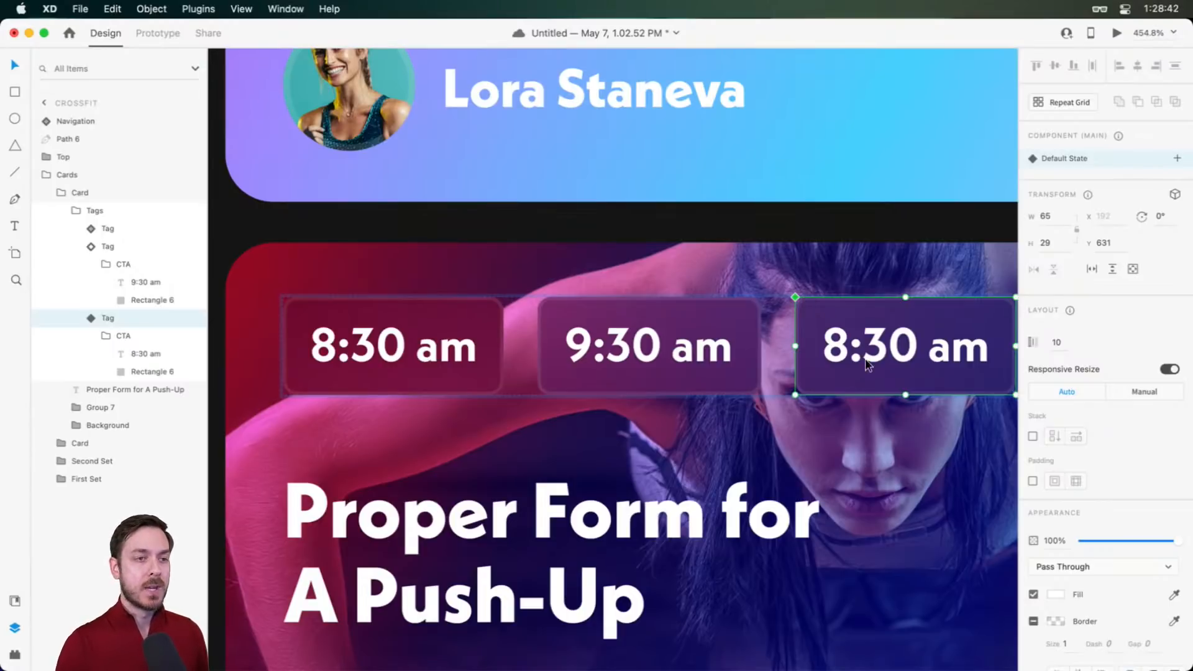
Reorder the time tags and change the rightmost tag's hour to 11 for 11:30 am
drag(868, 339, 394, 324)
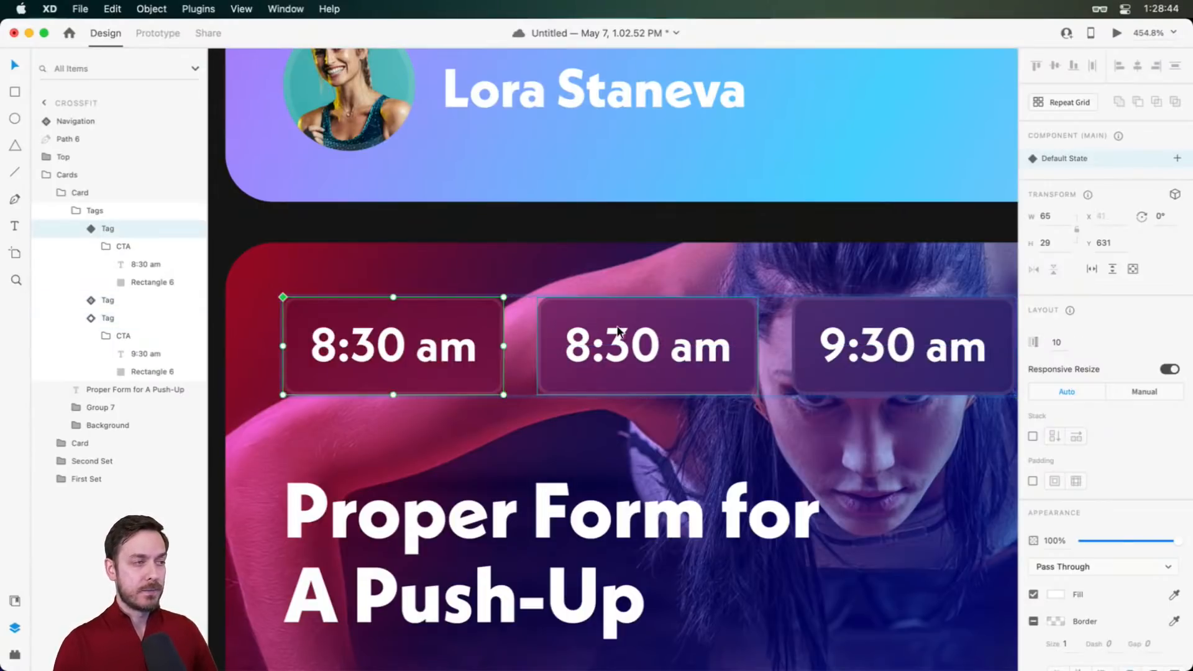
double_click(852, 341)
double_click(838, 340)
drag(635, 336, 840, 345)
double_click(840, 346)
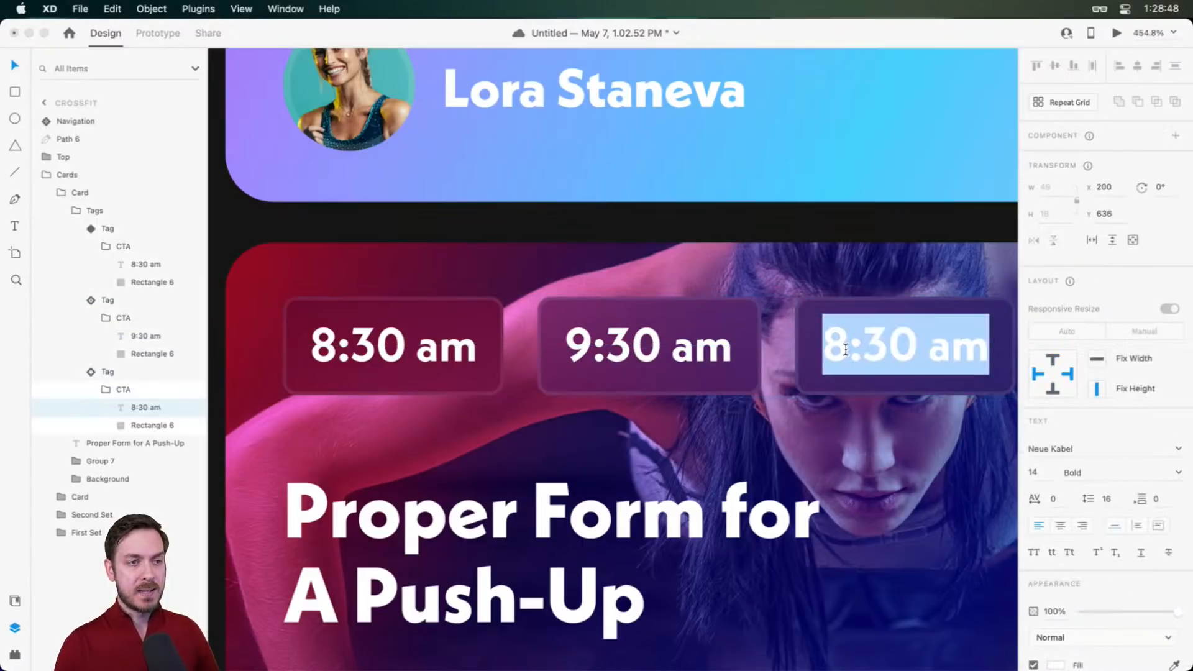
click(841, 345)
key(BackSpace)
text(11)
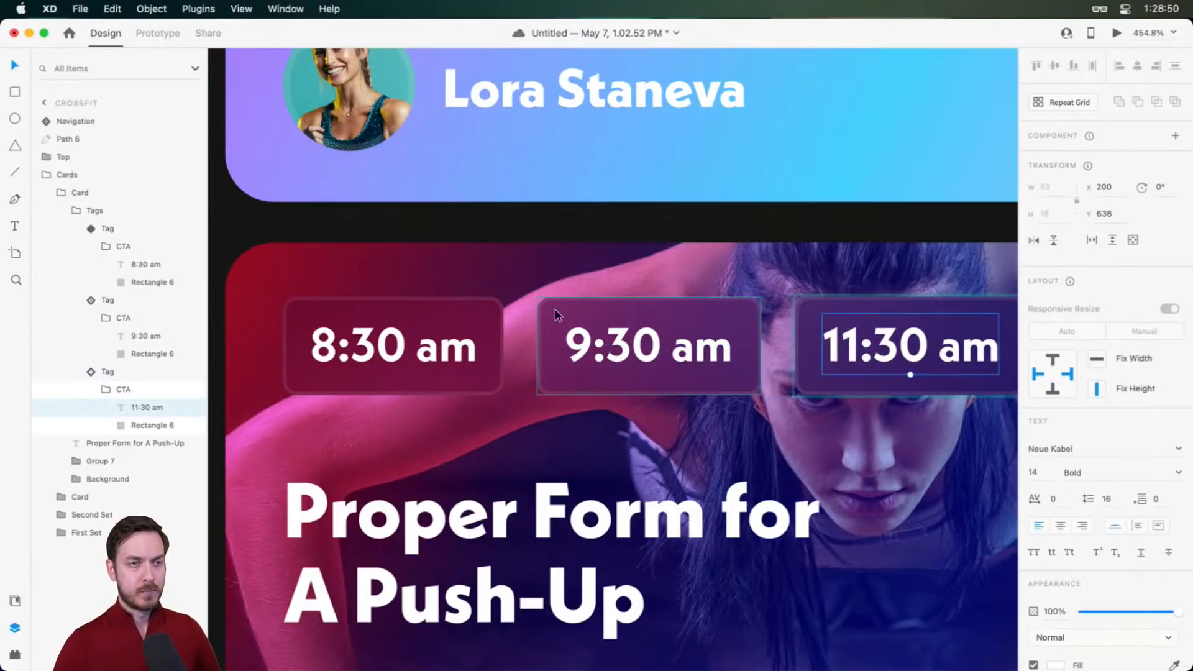
click(438, 321)
Apply the Alt+Cmd+8 shortcut to the 8:30 and 9:30 tags, undoing a stray duplicate tag
key(alt+super+8)
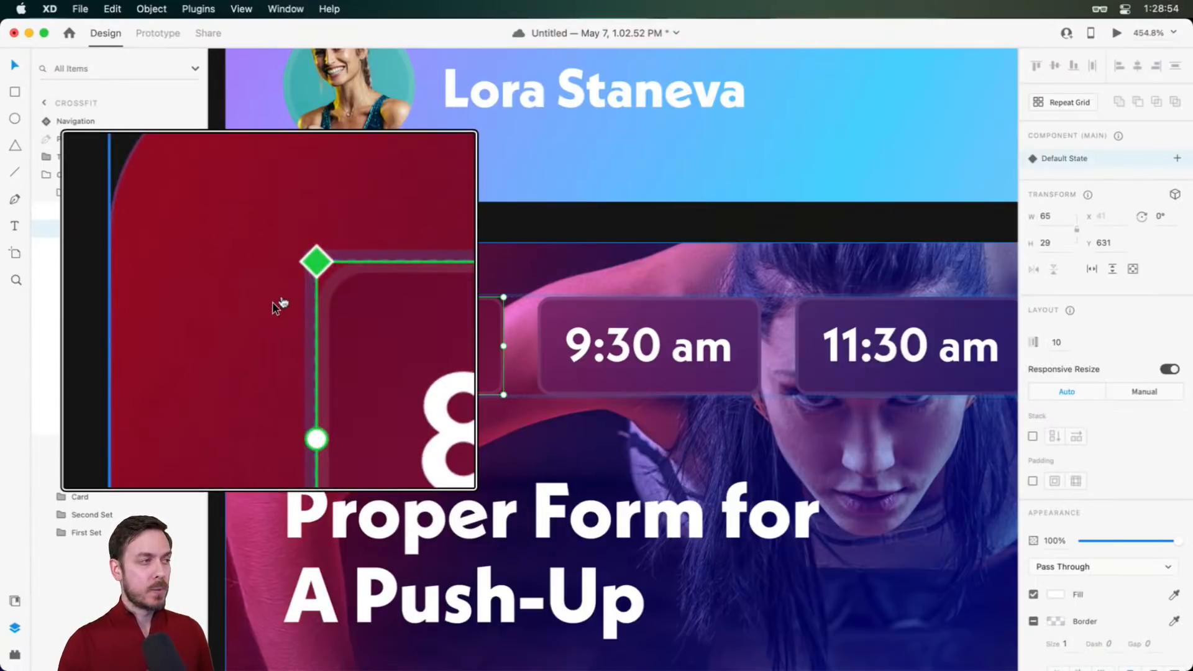
key(alt+super+8)
click(549, 304)
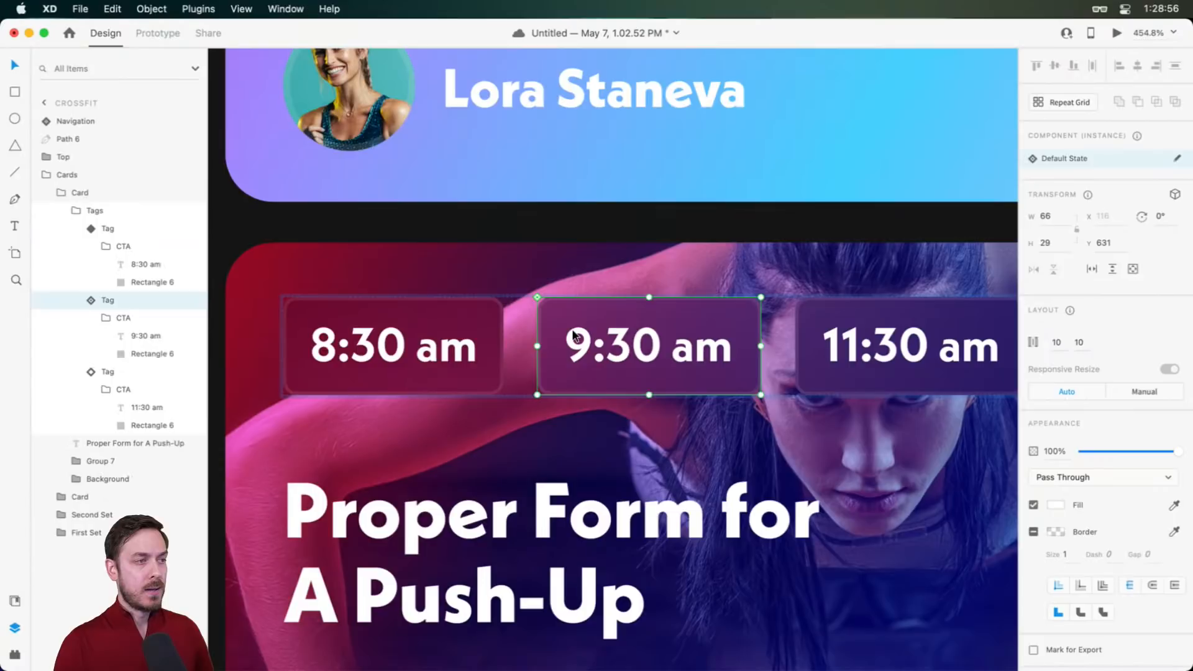
key(alt+super+8)
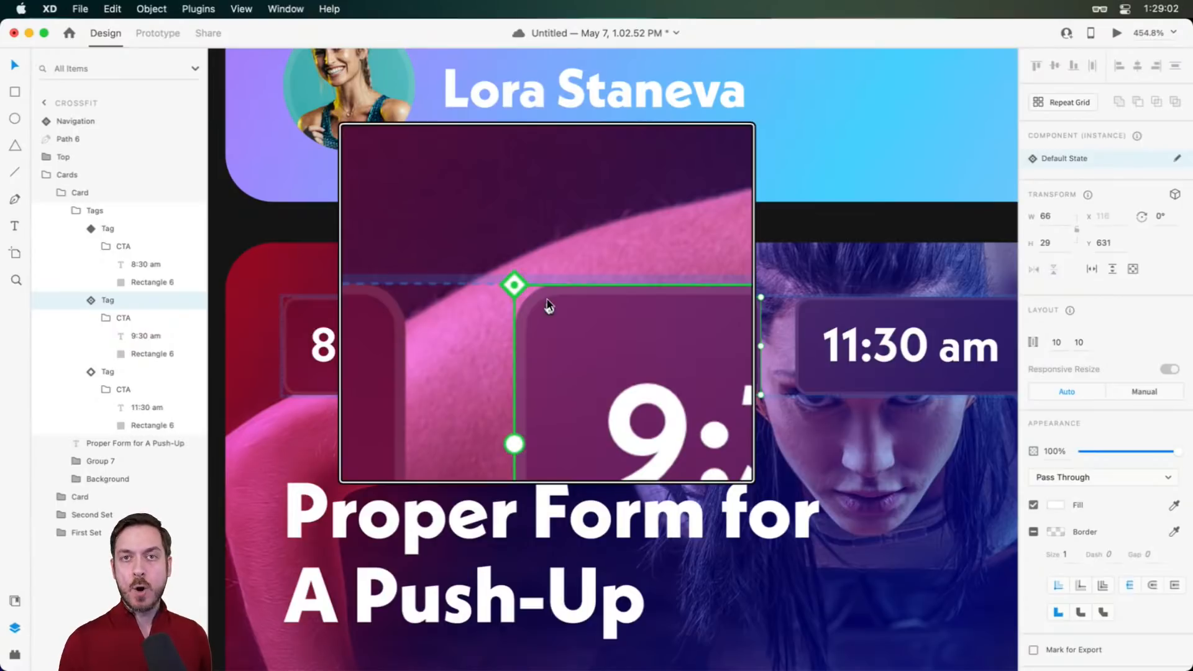
key(alt+super+8)
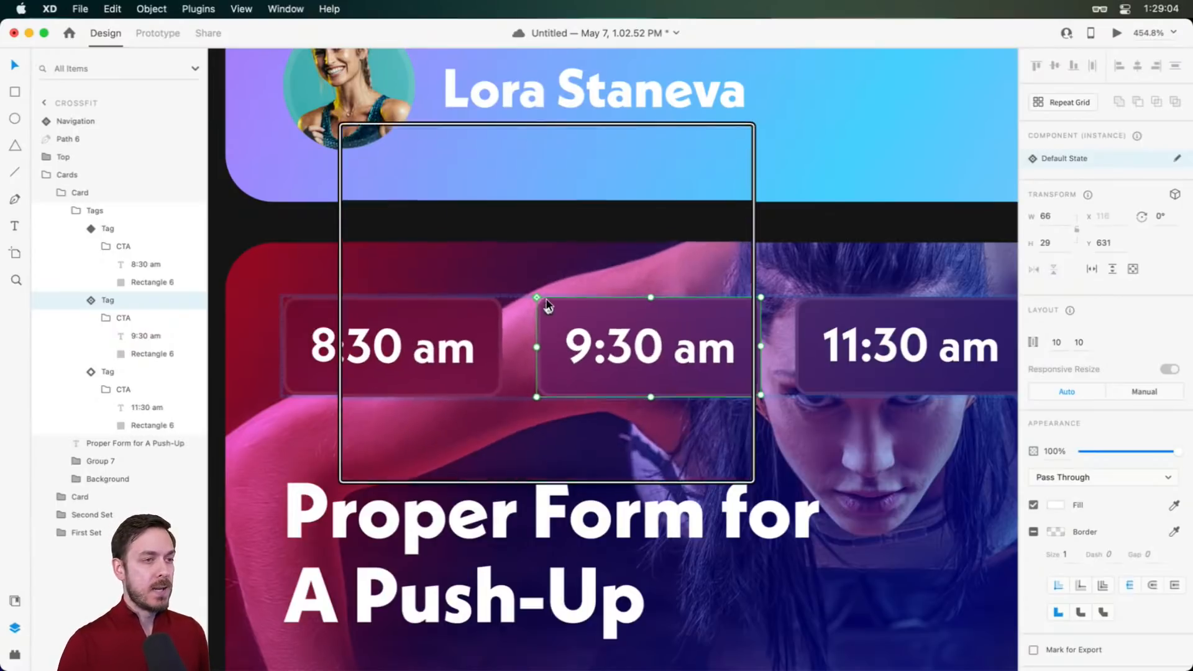
click(429, 349)
key(super+d)
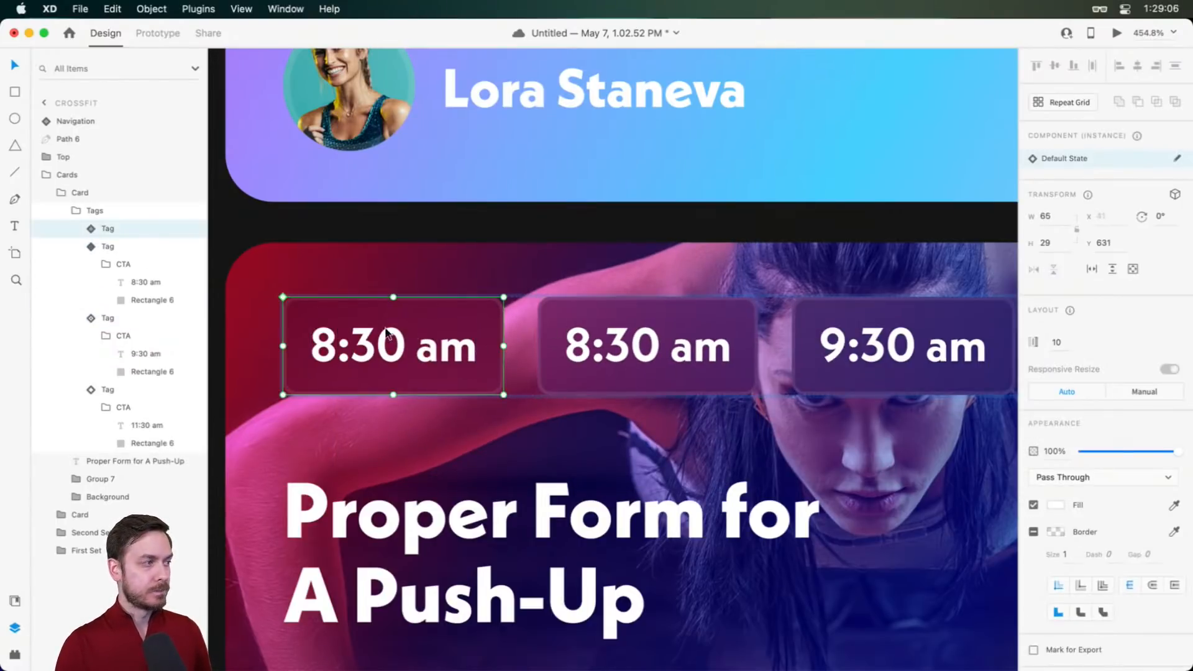
key(alt+super+8)
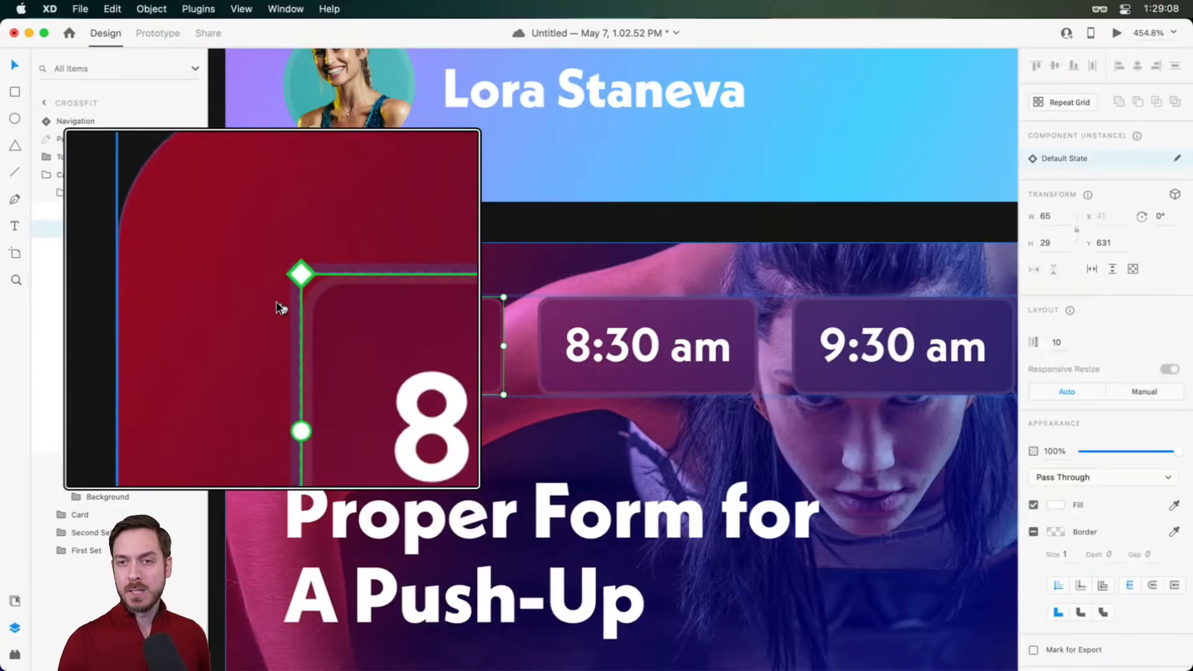
key(alt+super+8)
key(alt+super+8)
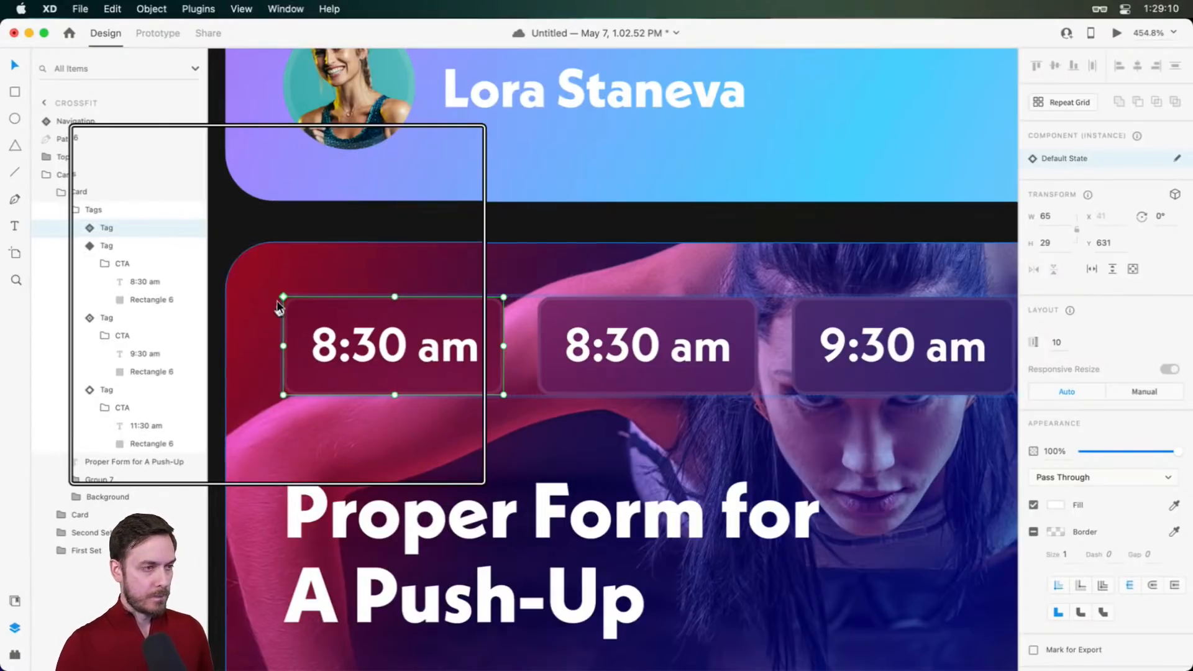
key(super+z)
key(alt+super+8)
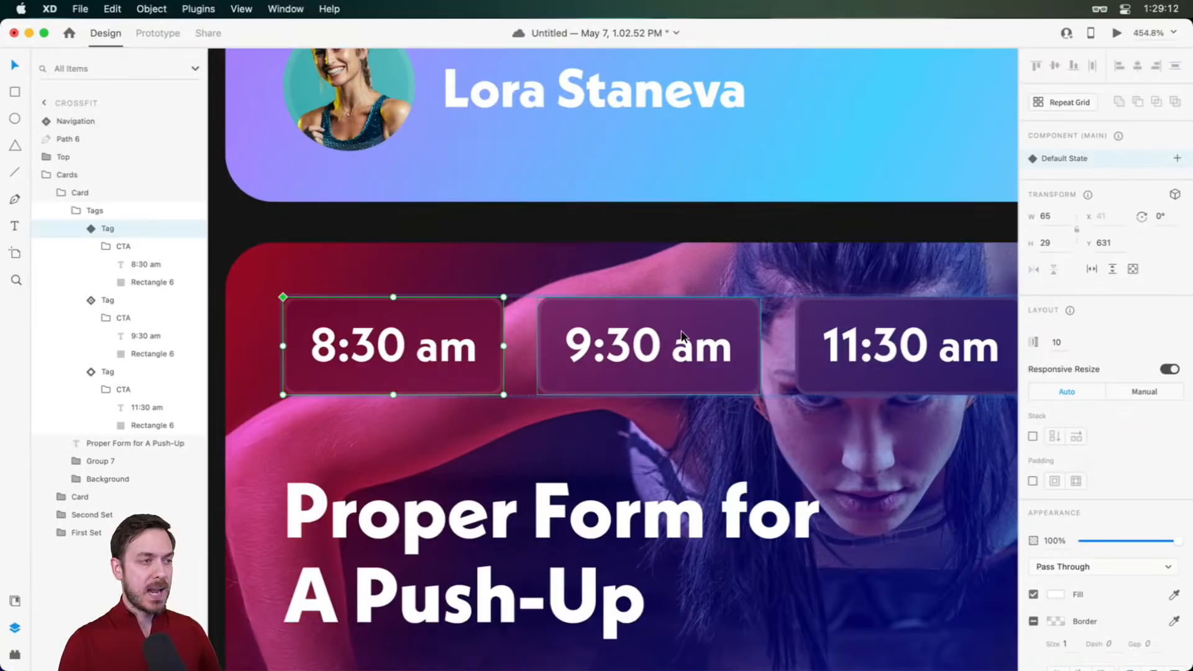
Preview the Crossfit screen with the full push-up card in a preview window
scroll(801, 368, down, 5)
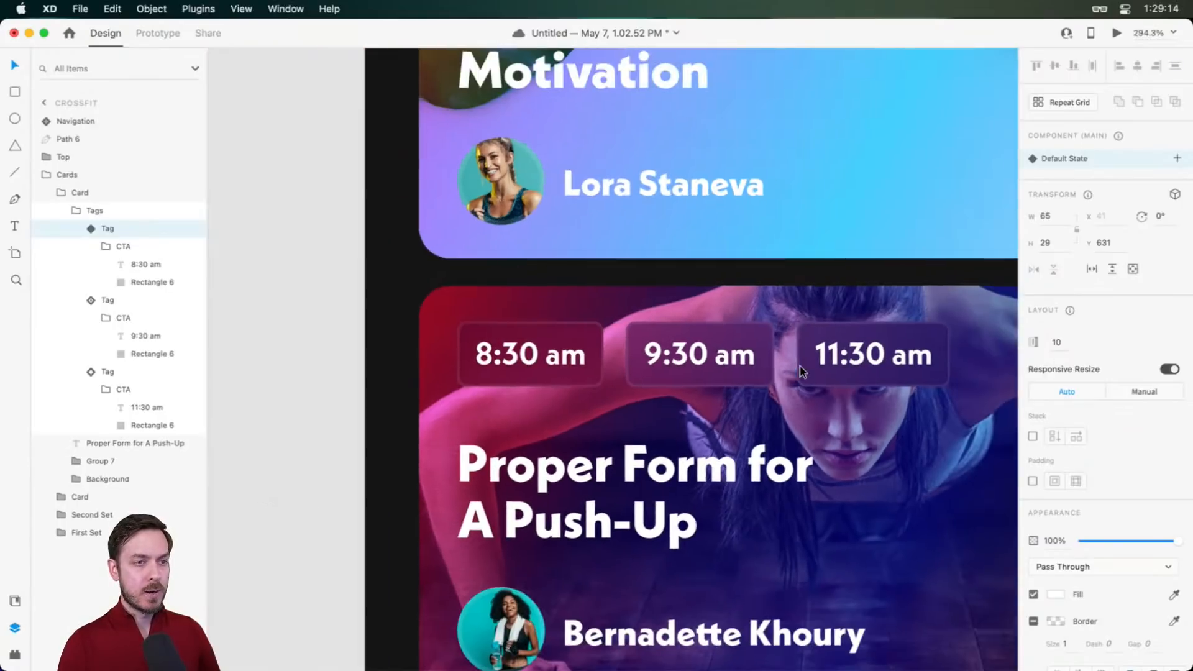
drag(798, 376, 707, 340)
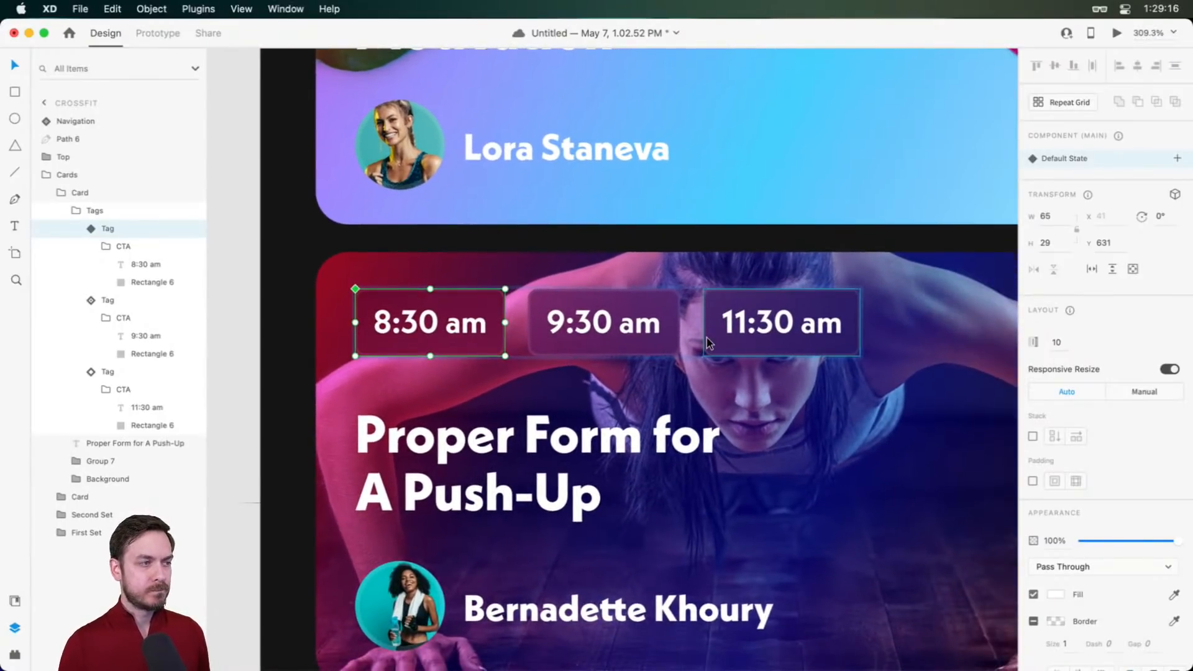
key(super+Return)
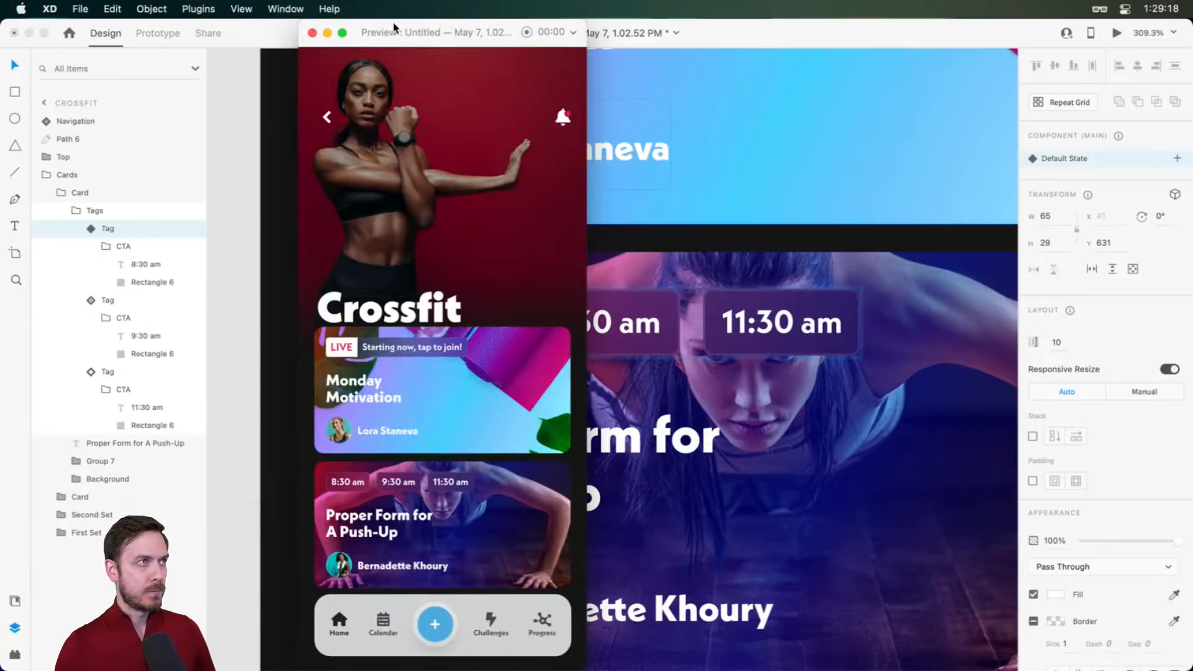
drag(435, 32, 623, 32)
click(450, 327)
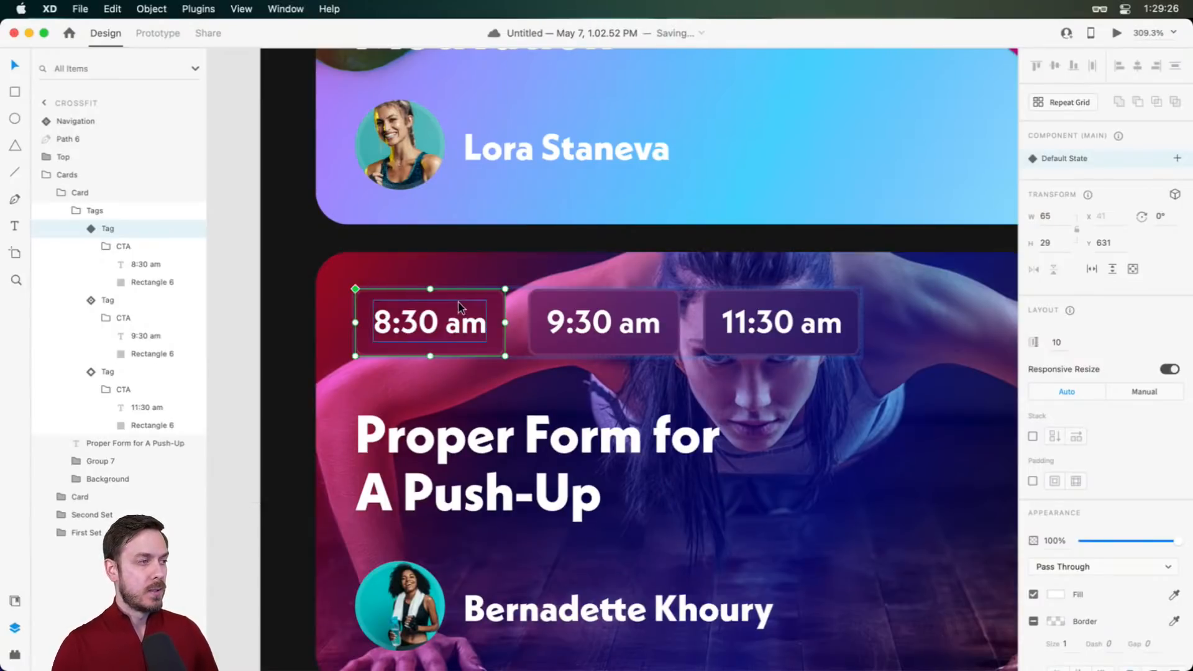
Jump from the 11:30 am tag to its main component via Edit Main Component
scroll(458, 301, up, 3)
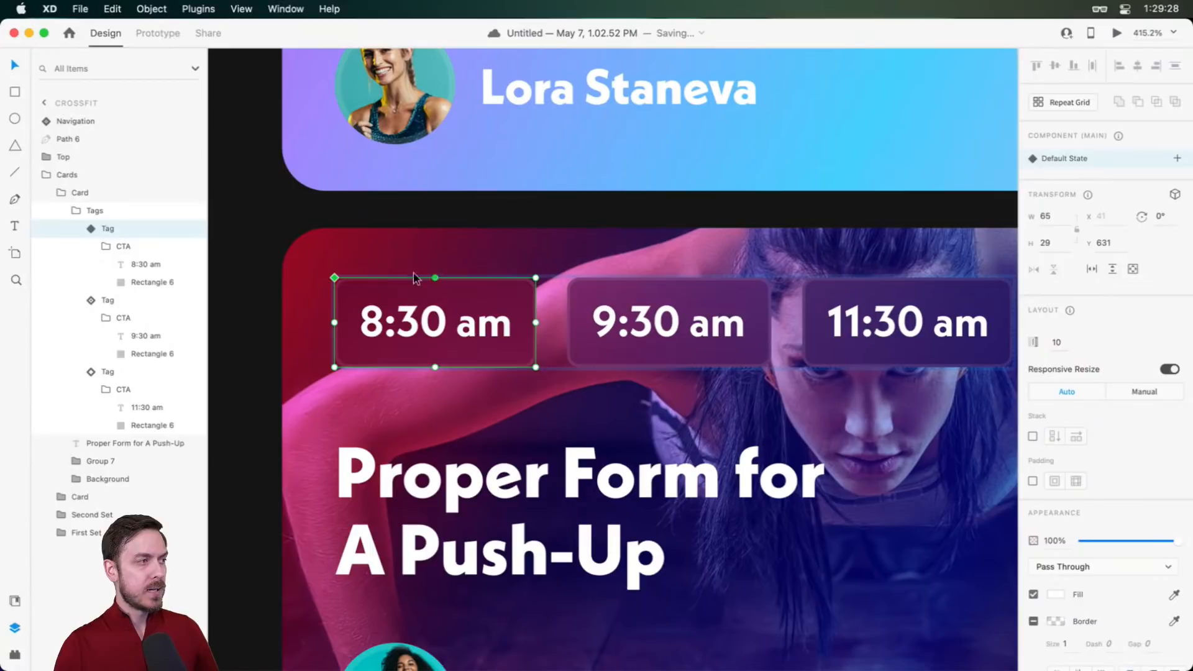
click(922, 336)
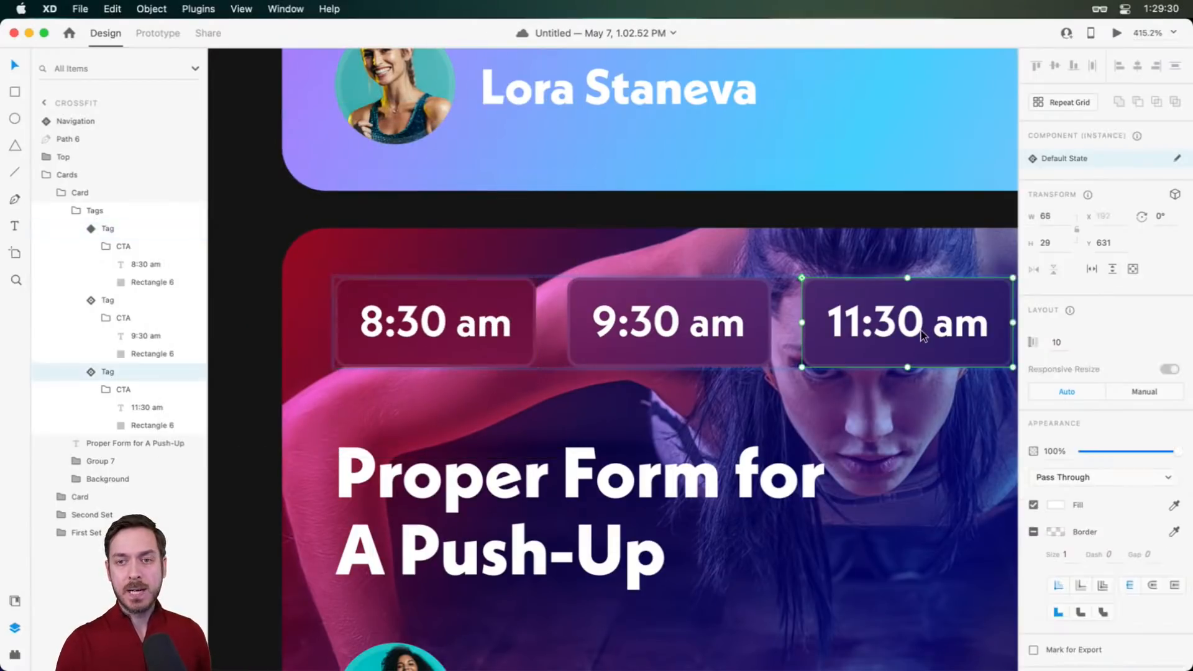
right_click(922, 331)
click(961, 443)
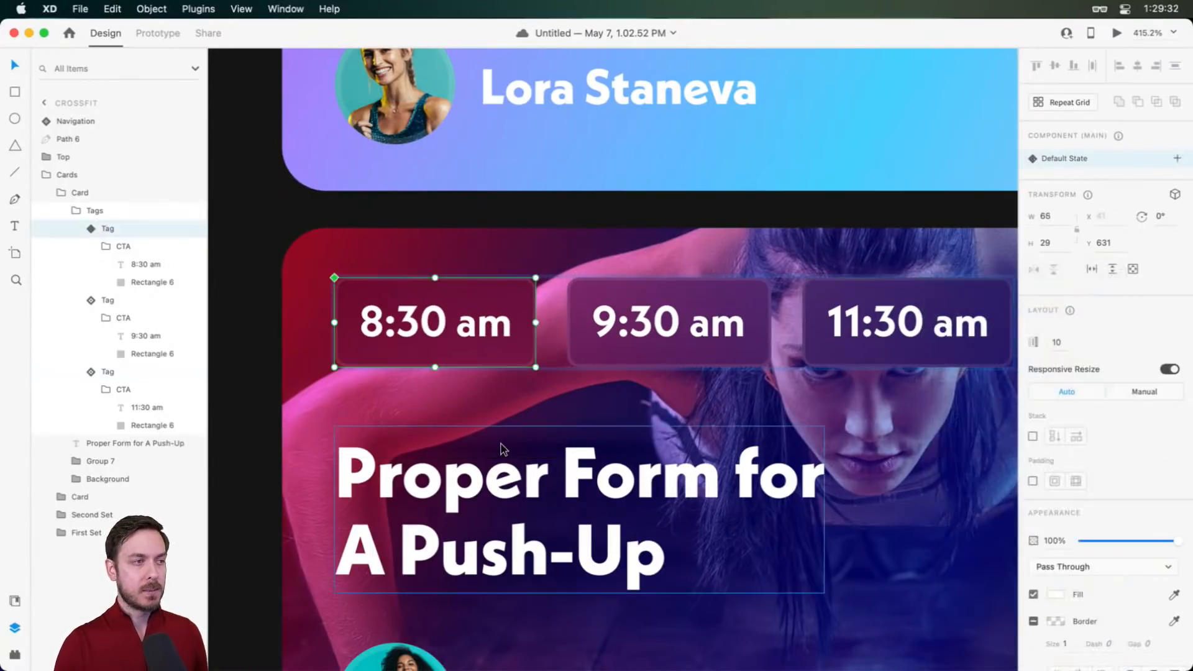
double_click(513, 287)
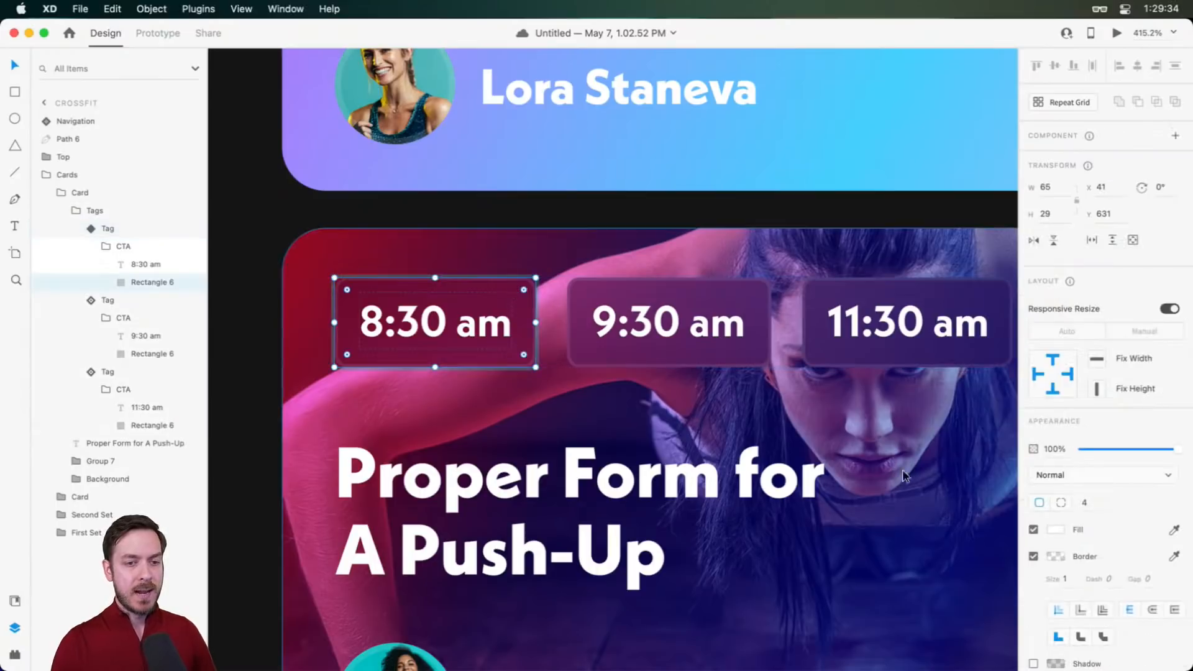
scroll(1089, 497, down, 3)
scroll(1088, 503, down, 1)
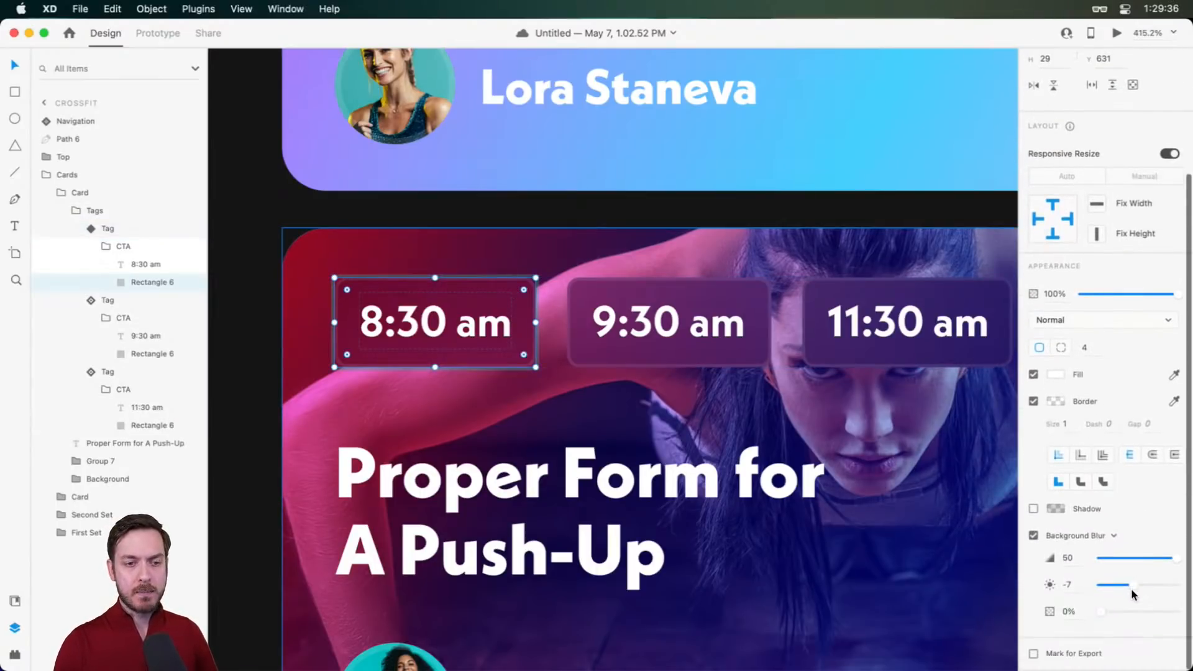
mouse_move(1132, 592)
mouse_down()
mouse_move(1160, 585)
mouse_move(1125, 585)
mouse_up()
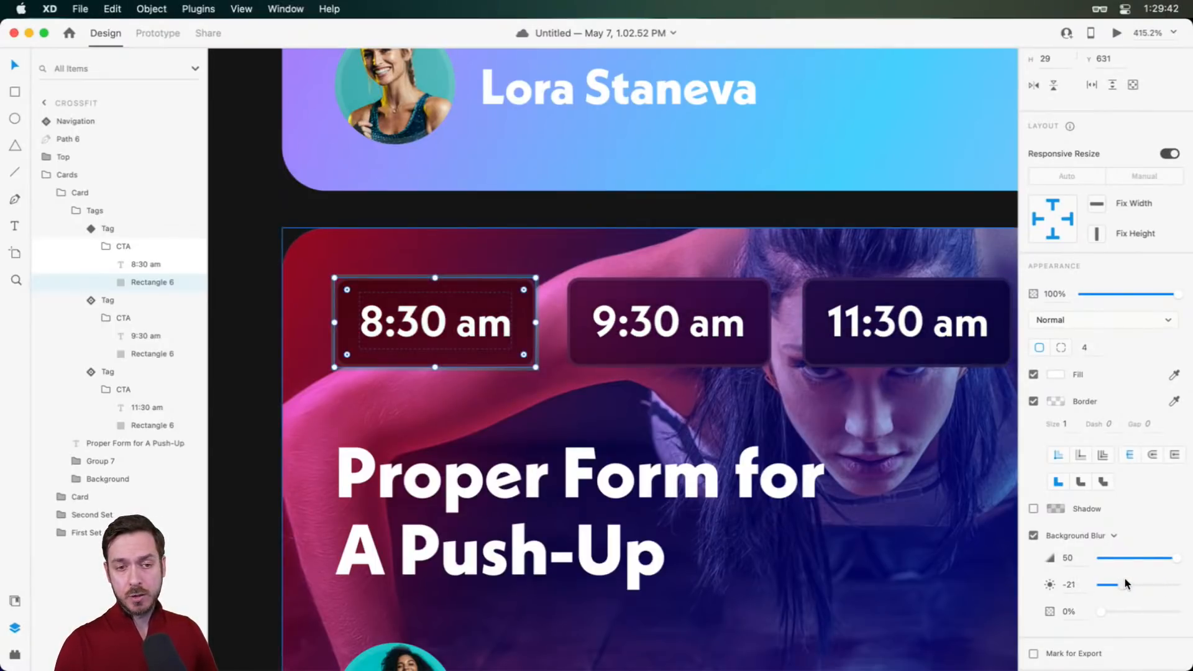
click(1052, 374)
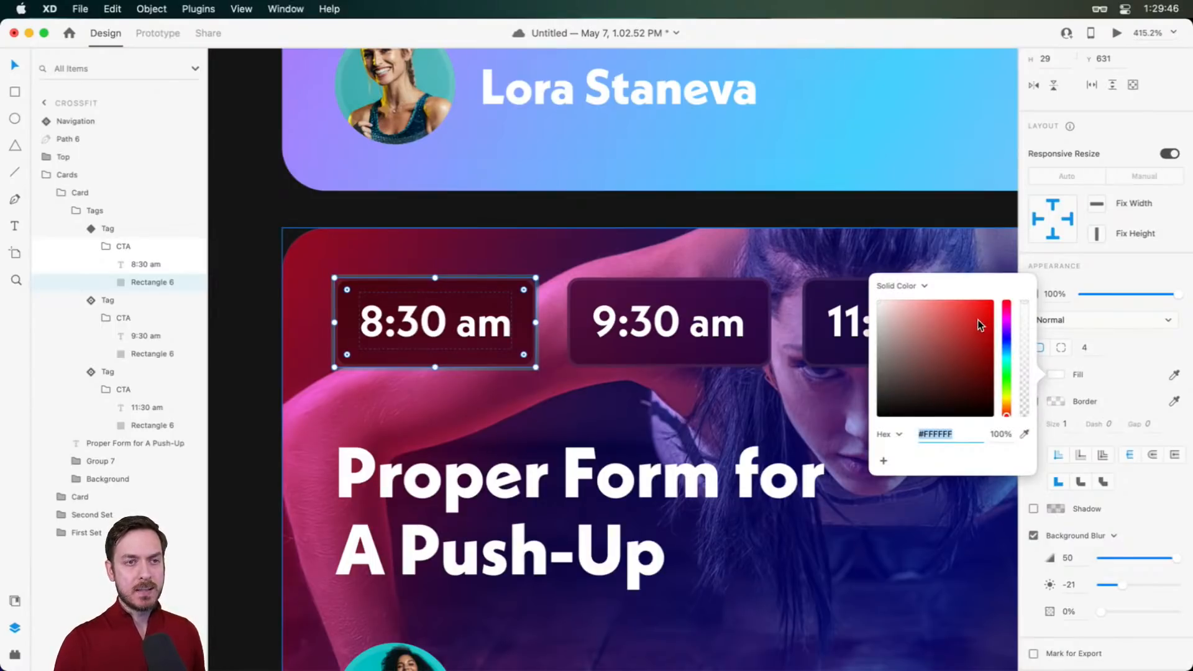
click(1006, 350)
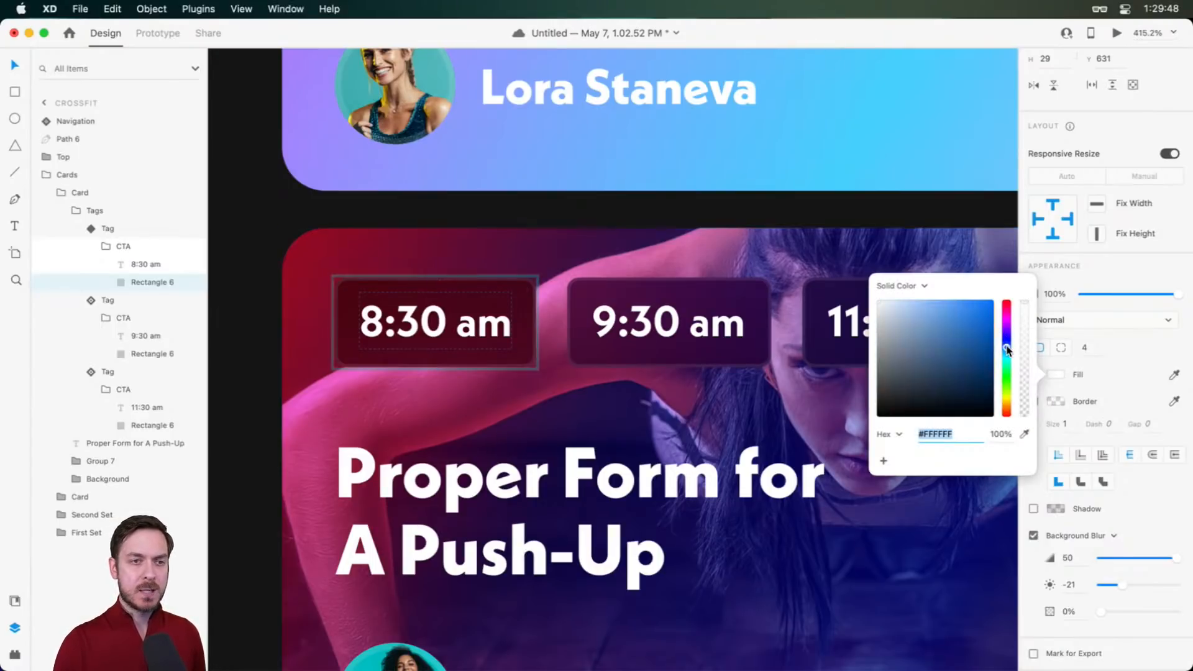
click(983, 327)
click(1007, 306)
click(986, 308)
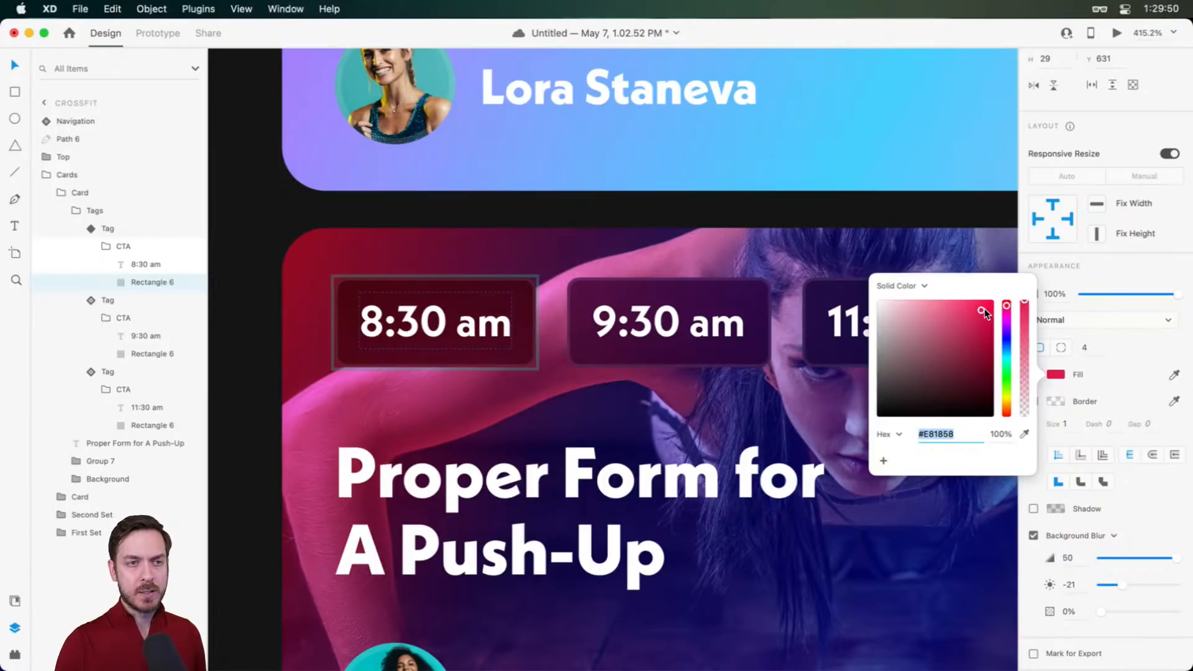
click(1127, 274)
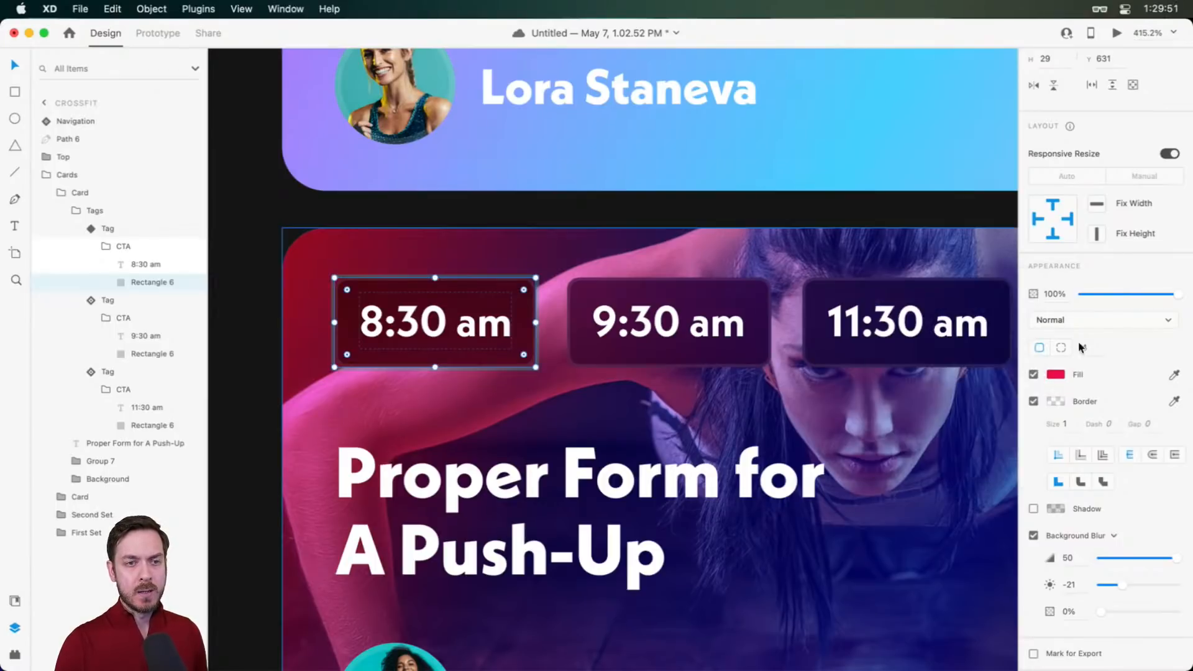
click(1055, 374)
drag(923, 355, 875, 298)
click(1111, 259)
key(super+z)
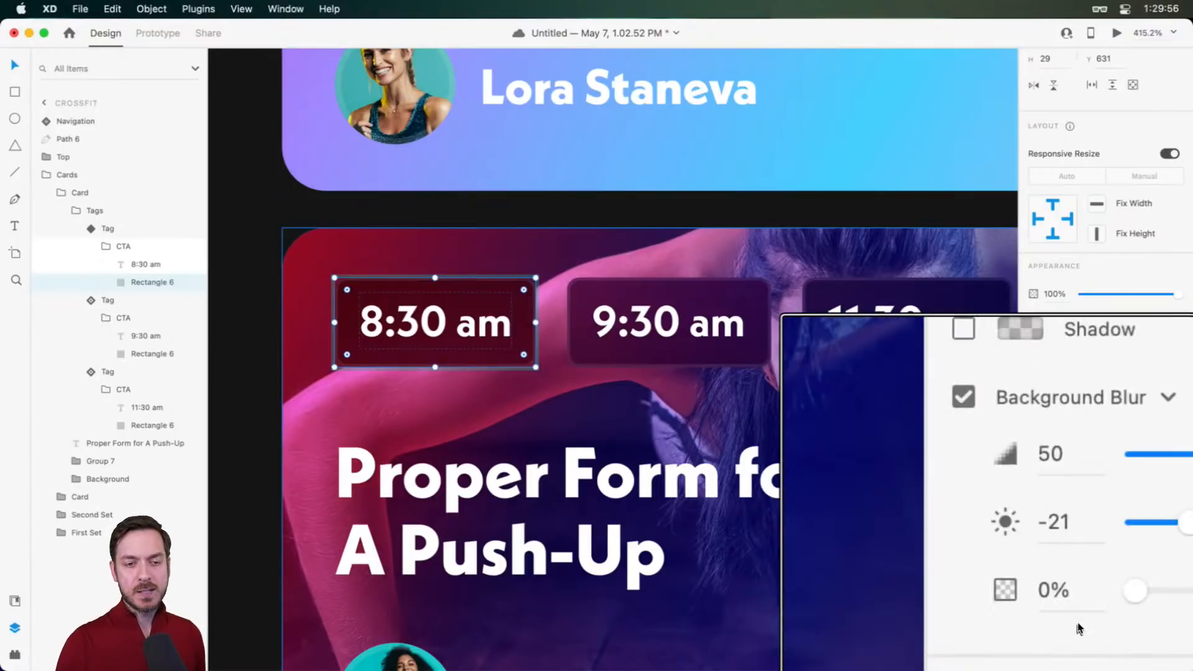
scroll(1078, 626, up, 2)
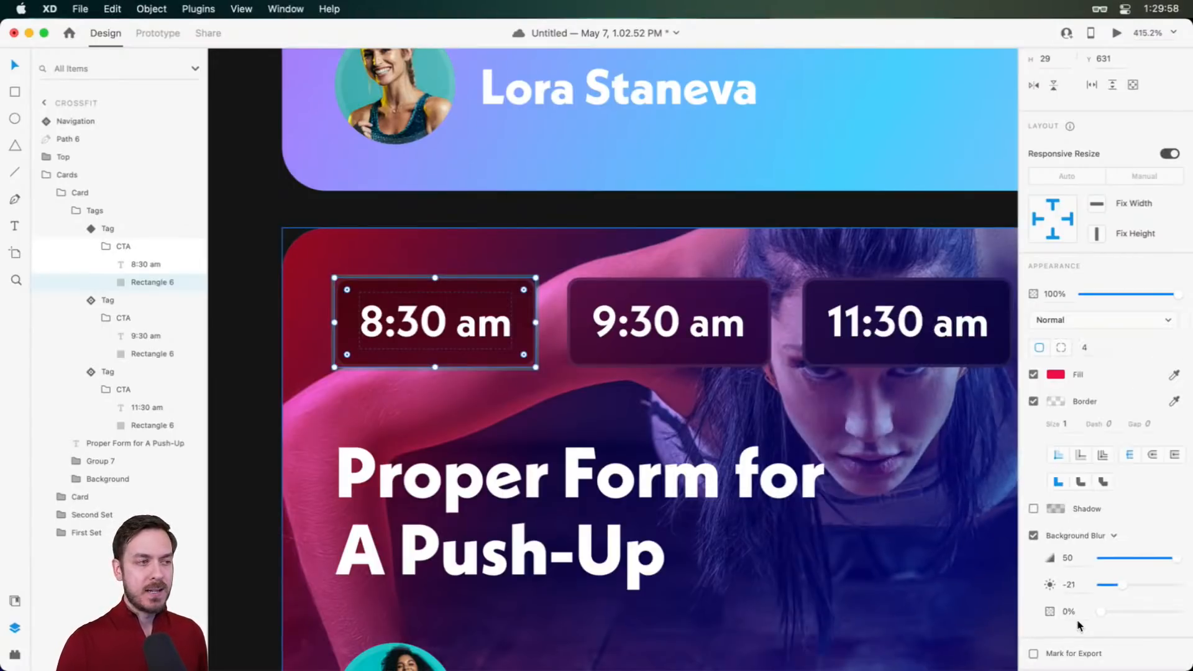
mouse_move(1096, 615)
mouse_down()
mouse_move(1157, 607)
mouse_move(1096, 614)
mouse_up()
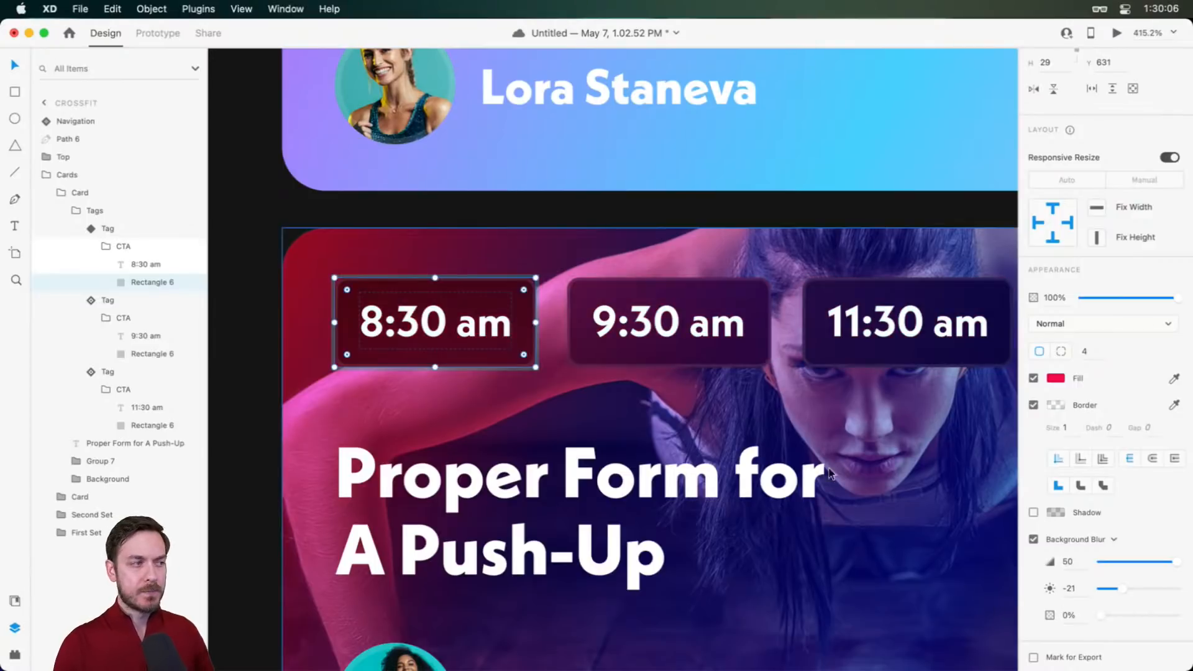
key(super+shift+bracketright)
key(super+z)
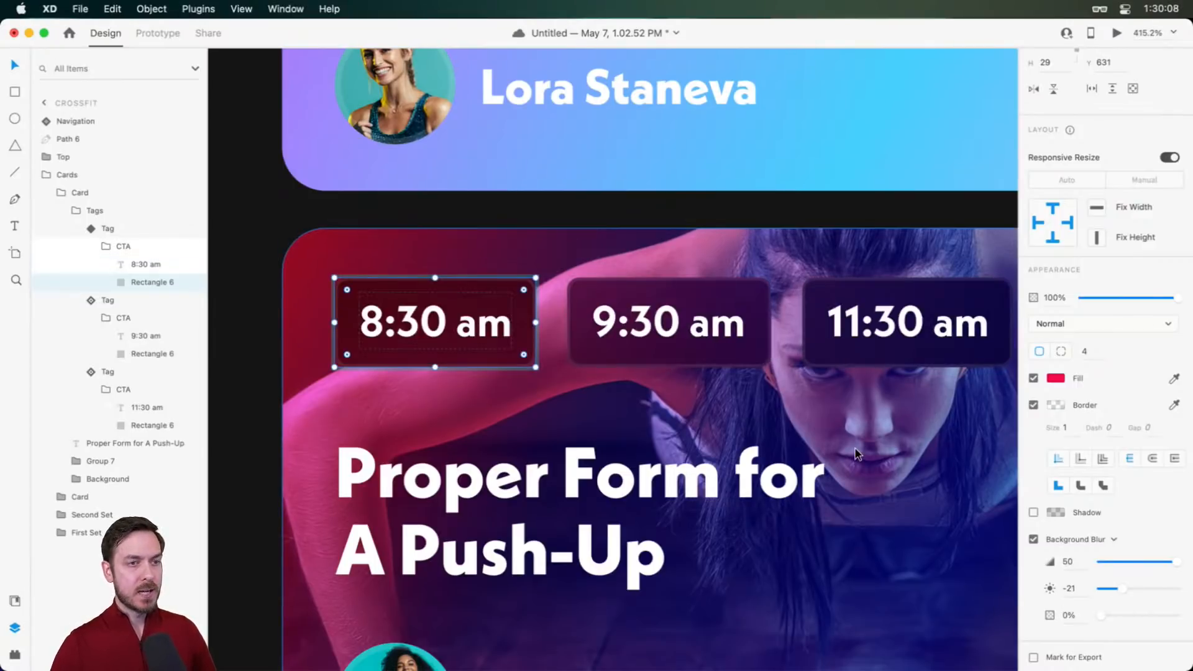
key(super+Return)
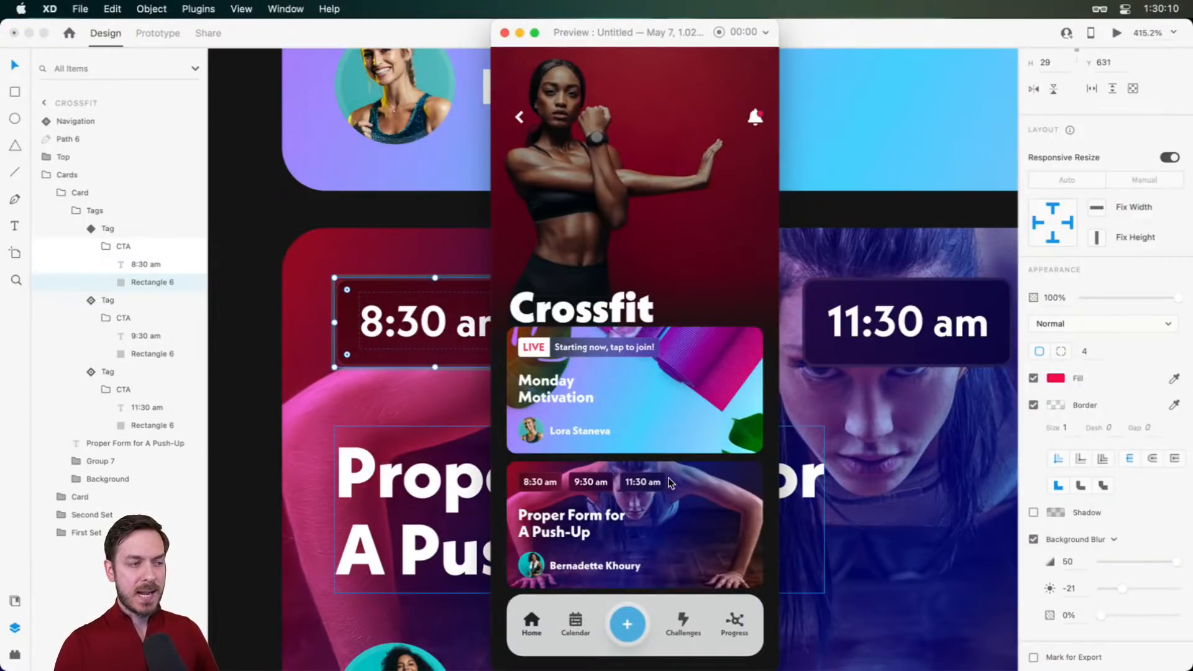
key(super+w)
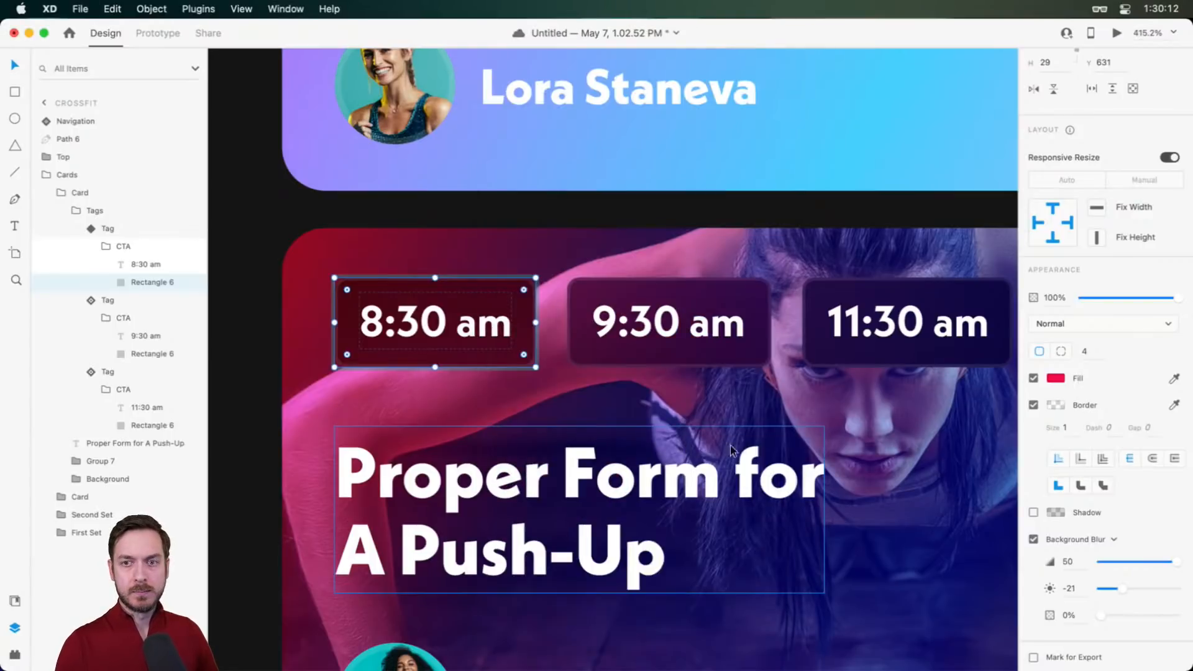
click(740, 198)
drag(559, 293, 542, 276)
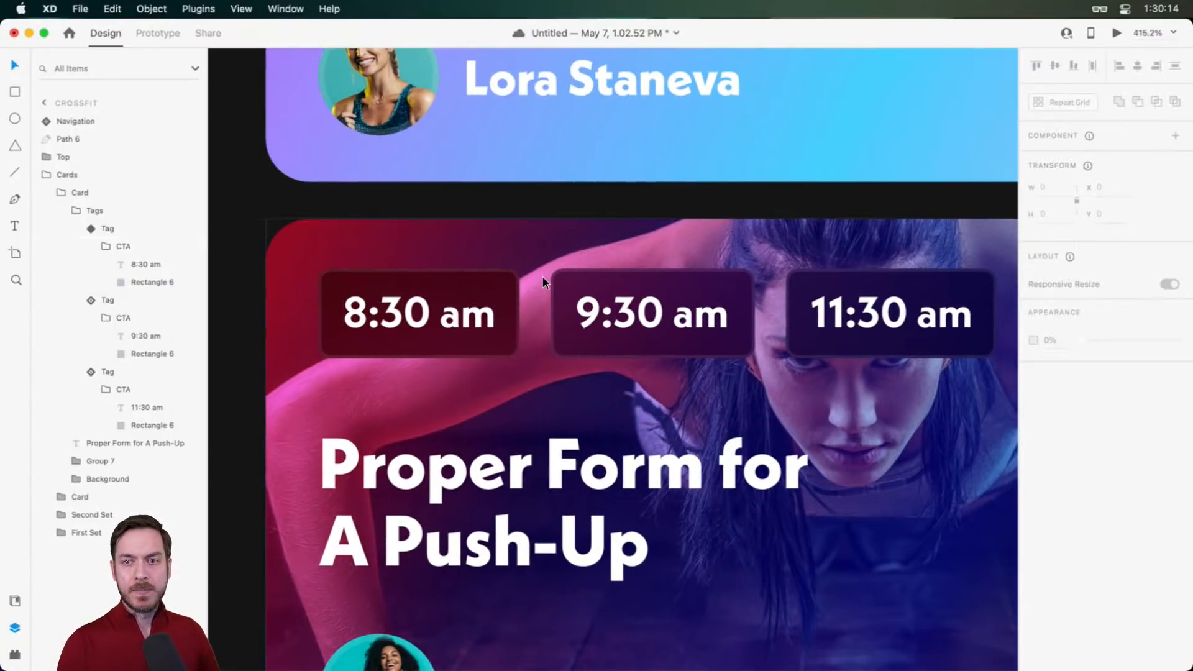
click(509, 297)
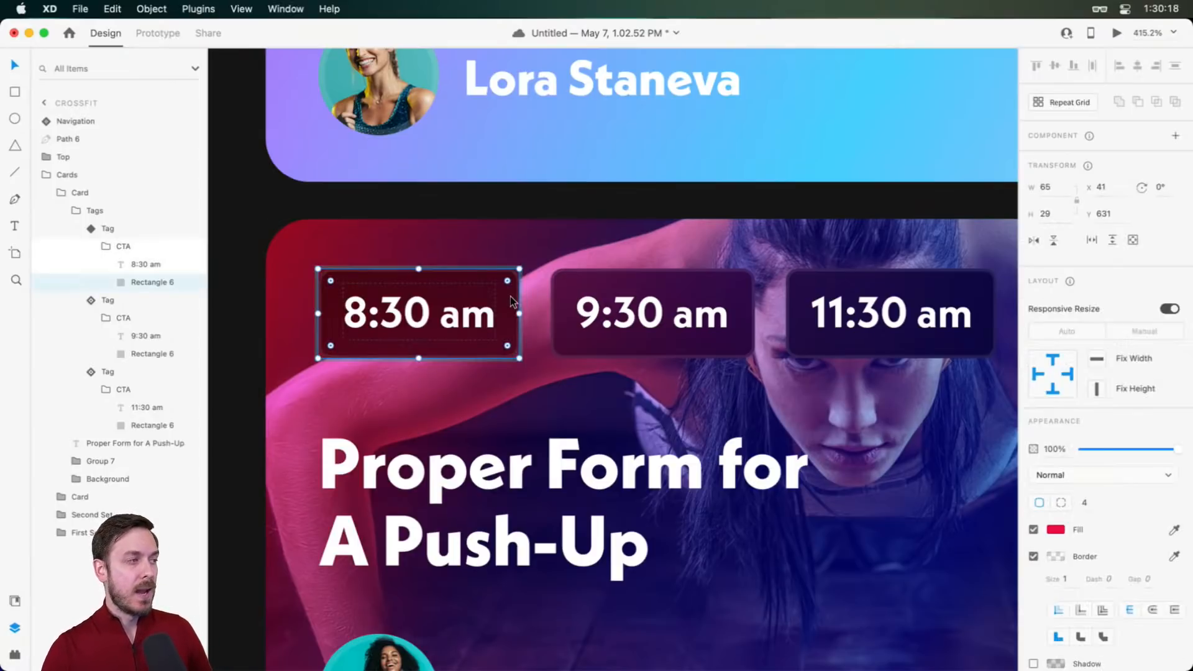
scroll(413, 300, up, 3)
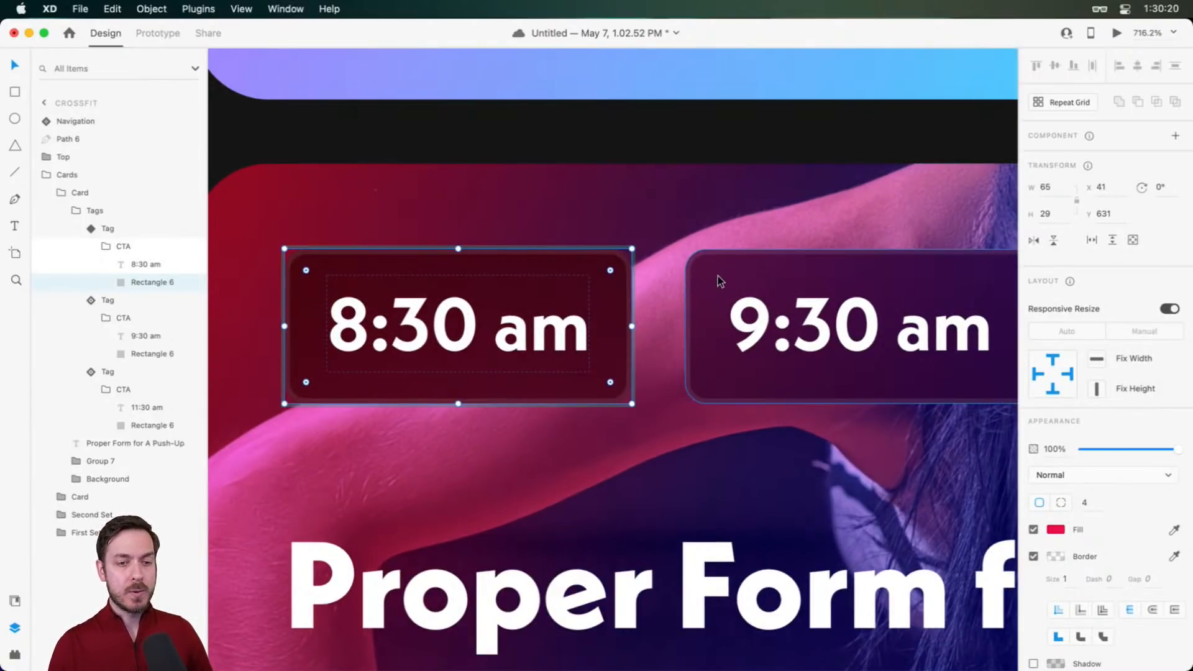
scroll(1106, 497, down, 3)
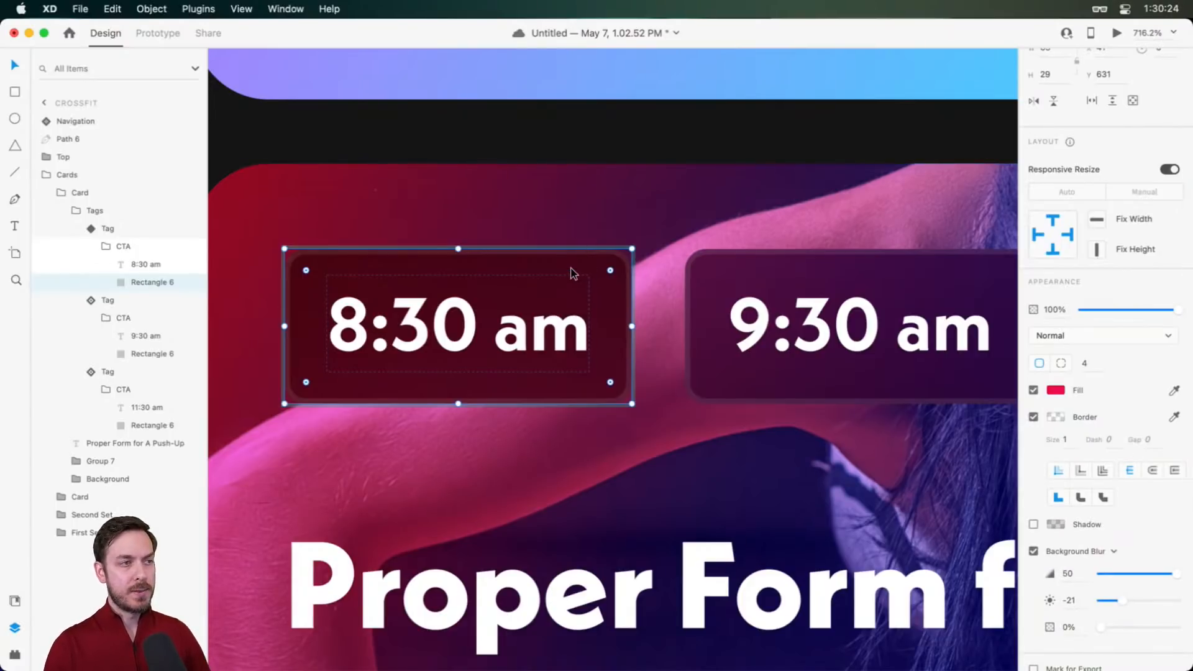
scroll(598, 267, down, 5)
scroll(581, 253, up, 3)
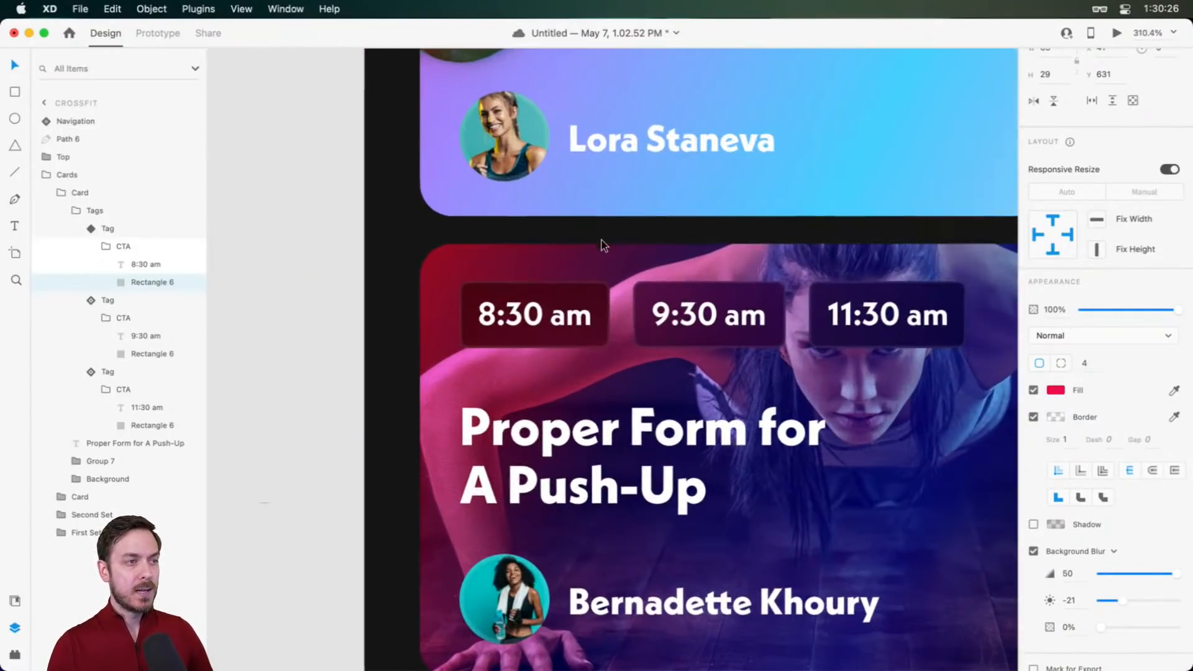
click(457, 257)
super+click(596, 292)
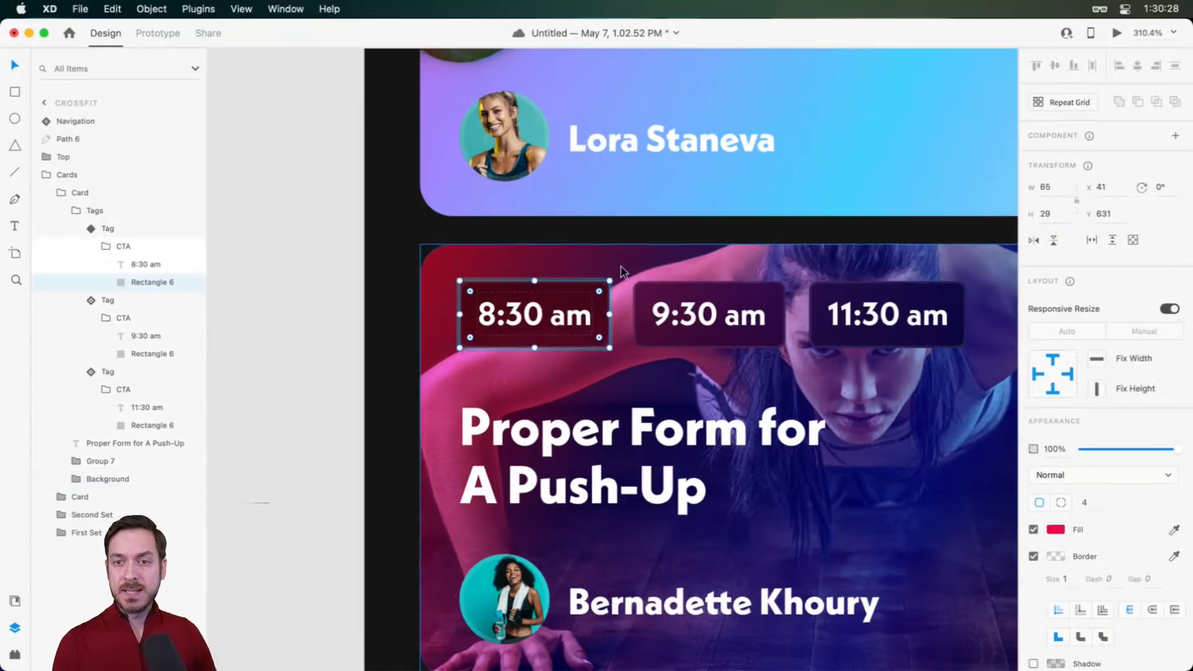
click(486, 256)
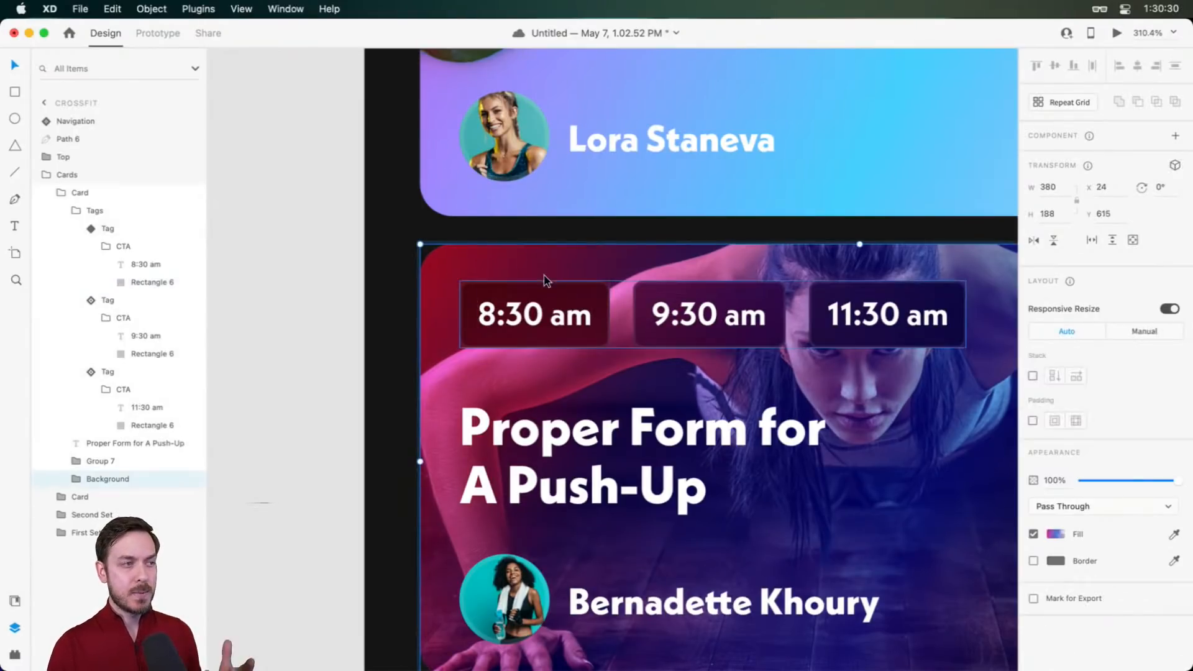
click(528, 317)
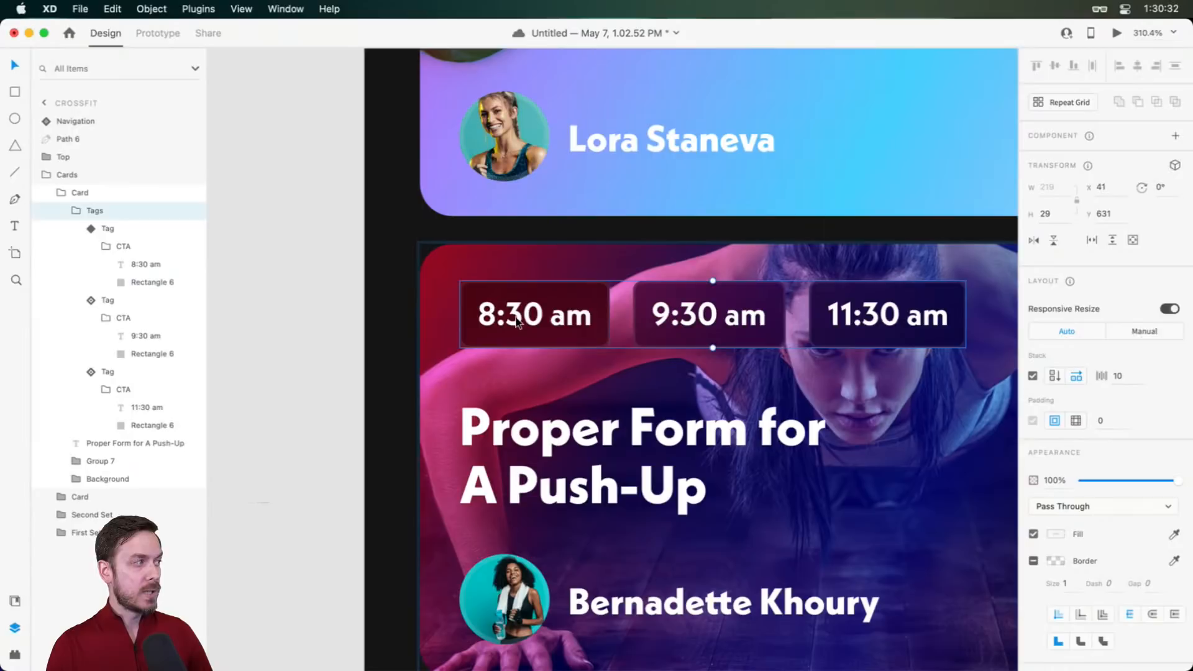
drag(519, 324, 713, 287)
key(super+z)
scroll(688, 378, down, 4)
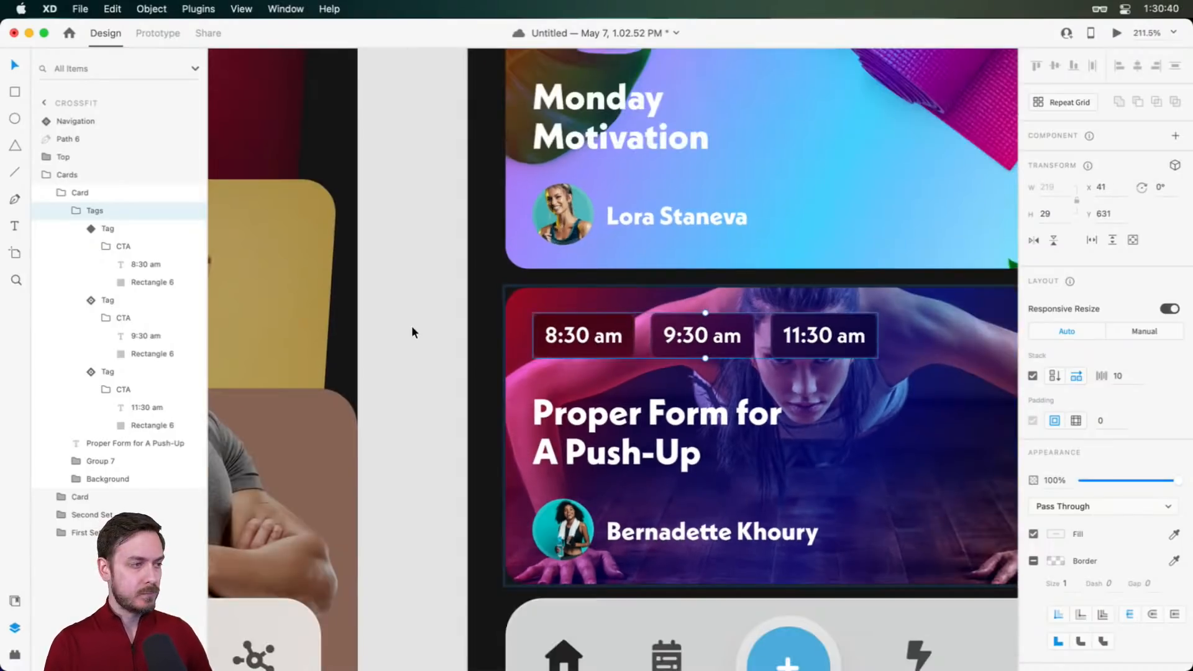
click(399, 330)
scroll(770, 357, right, 2)
click(502, 332)
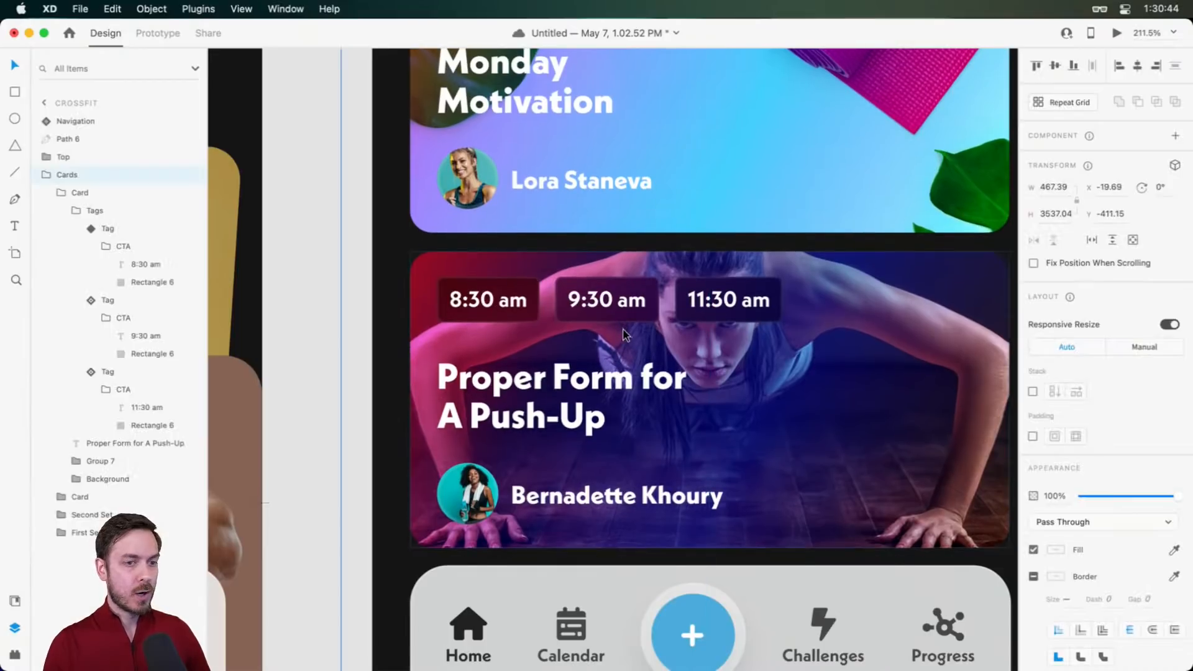
scroll(621, 327, down, 4)
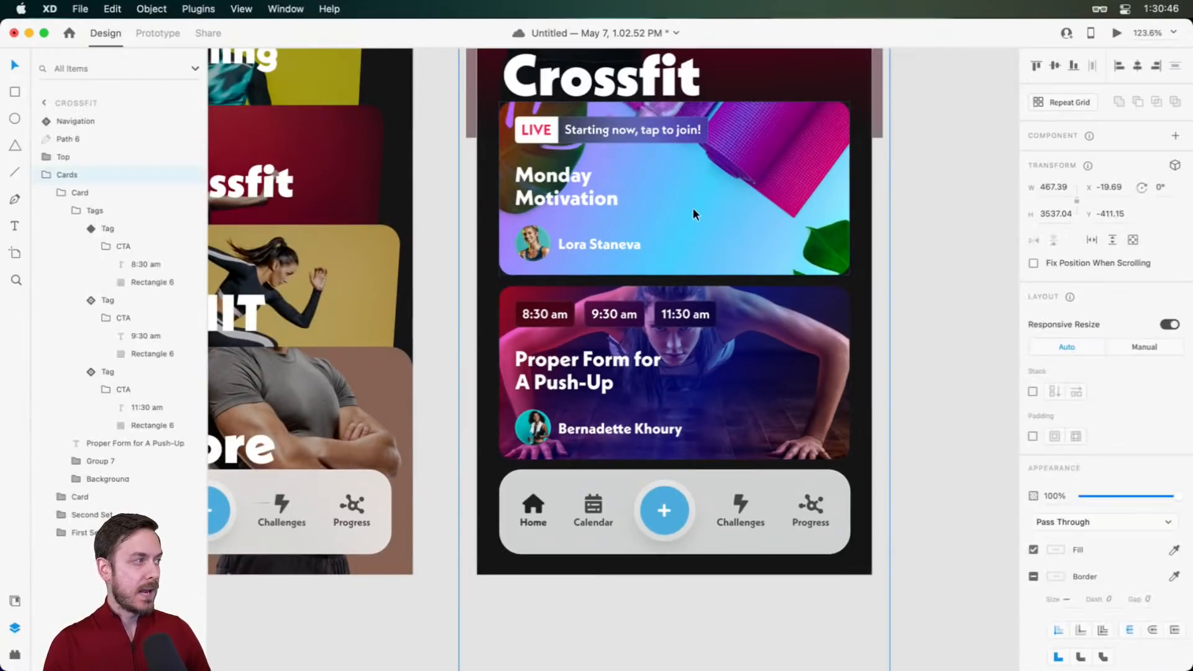
Group the Monday Motivation and push-up cards into a group named 'Secondary Cards'
double_click(702, 267)
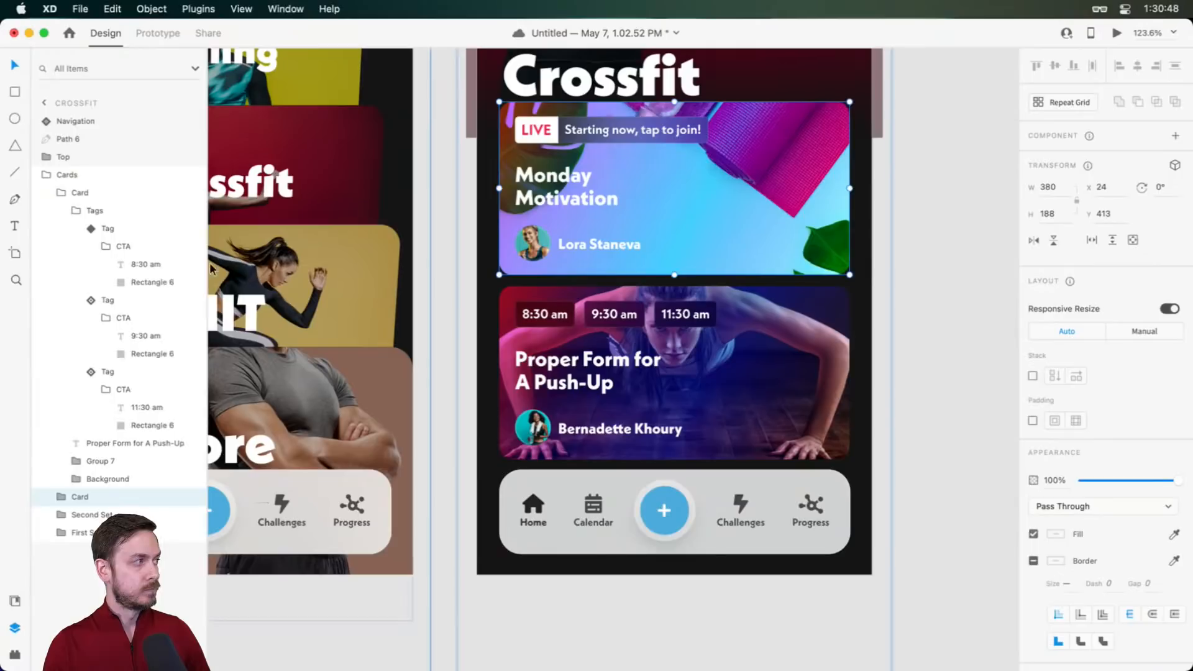
click(77, 211)
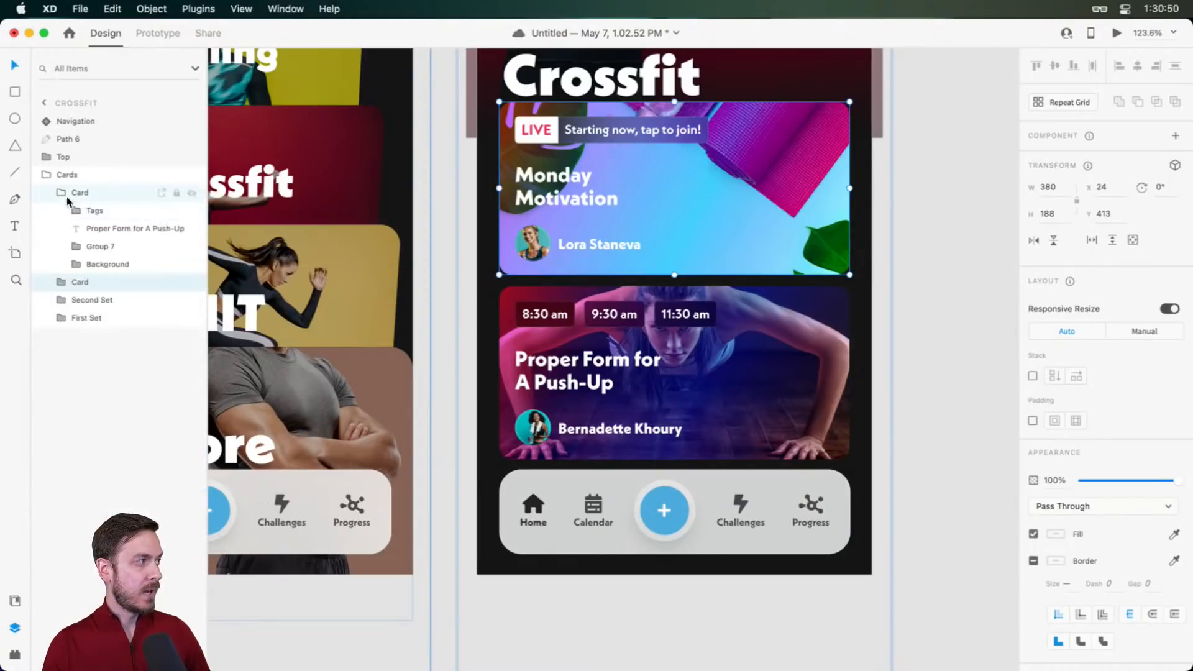
click(62, 193)
shift+click(93, 212)
key(super+g)
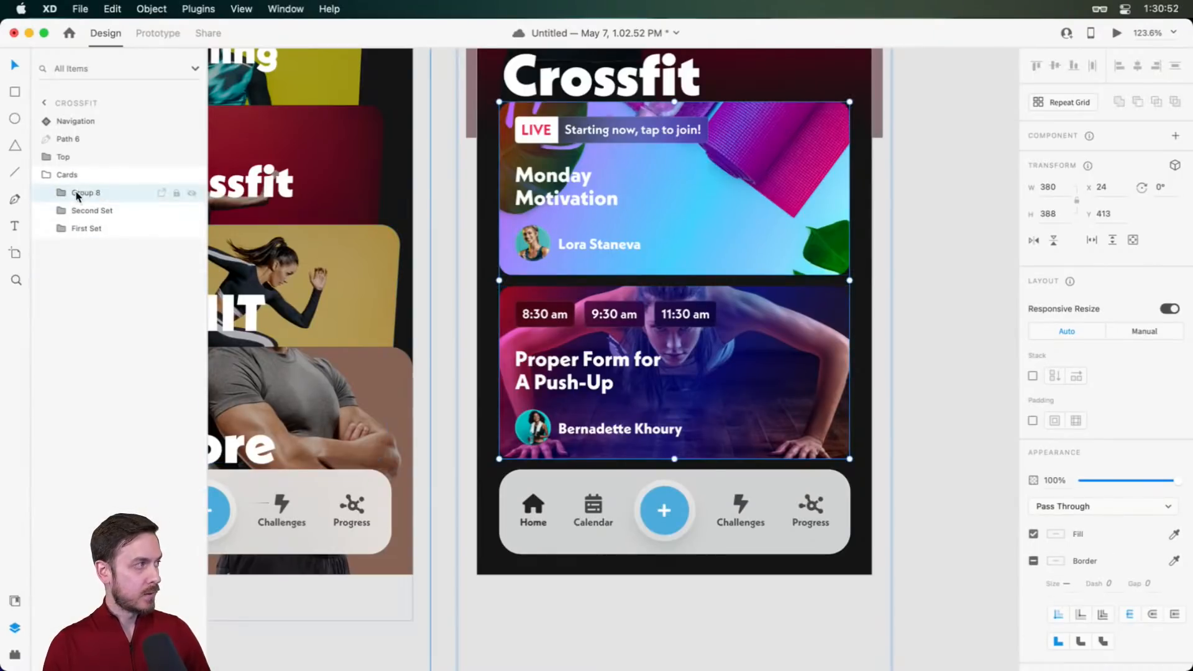
double_click(92, 192)
text(Seconda)
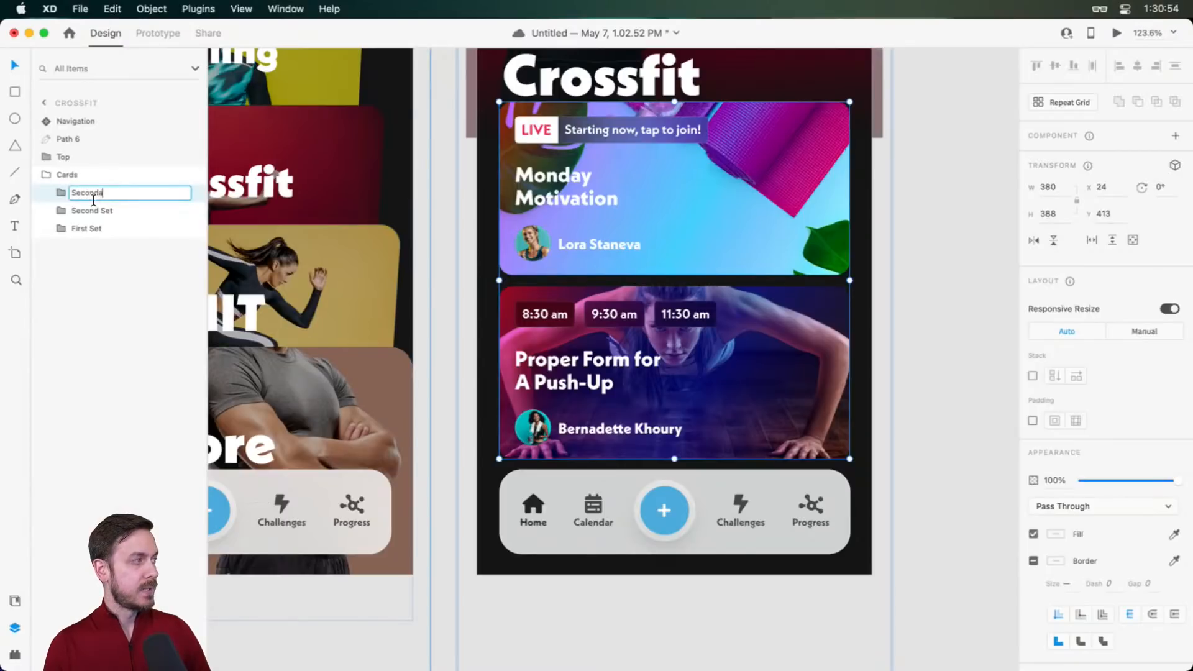
text(ry Cards)
key(Return)
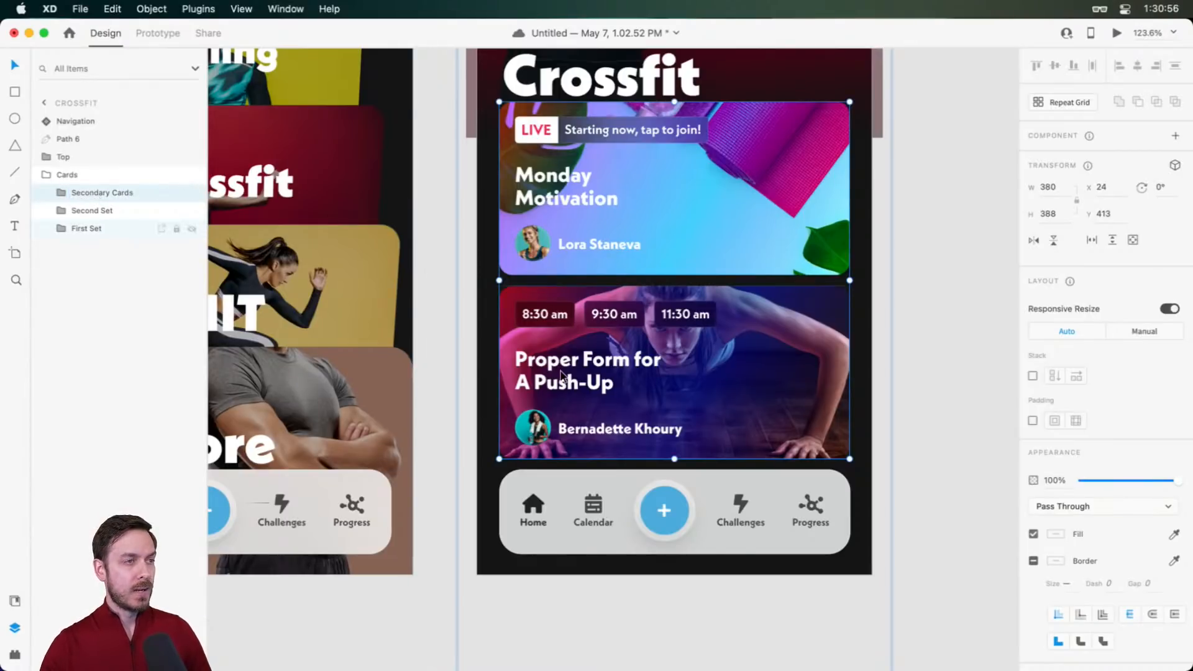
Move the Secondary Cards group lower and delete the two leftover Card layers on the middle screen
drag(674, 165, 707, 297)
scroll(677, 216, down, 5)
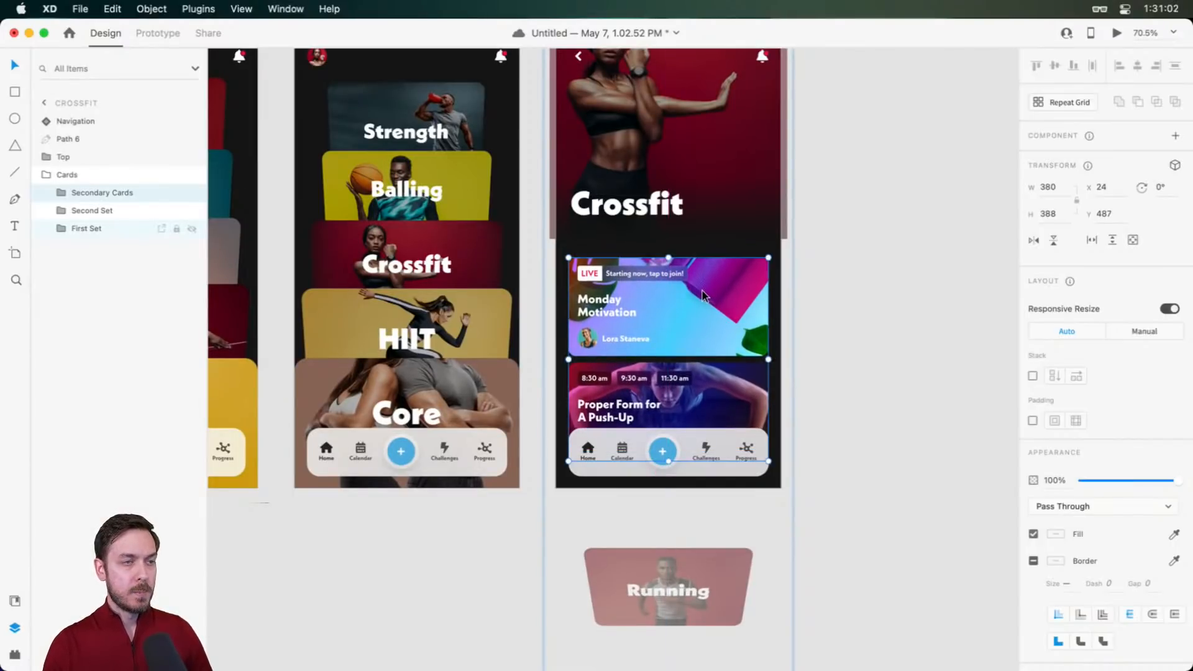
click(429, 264)
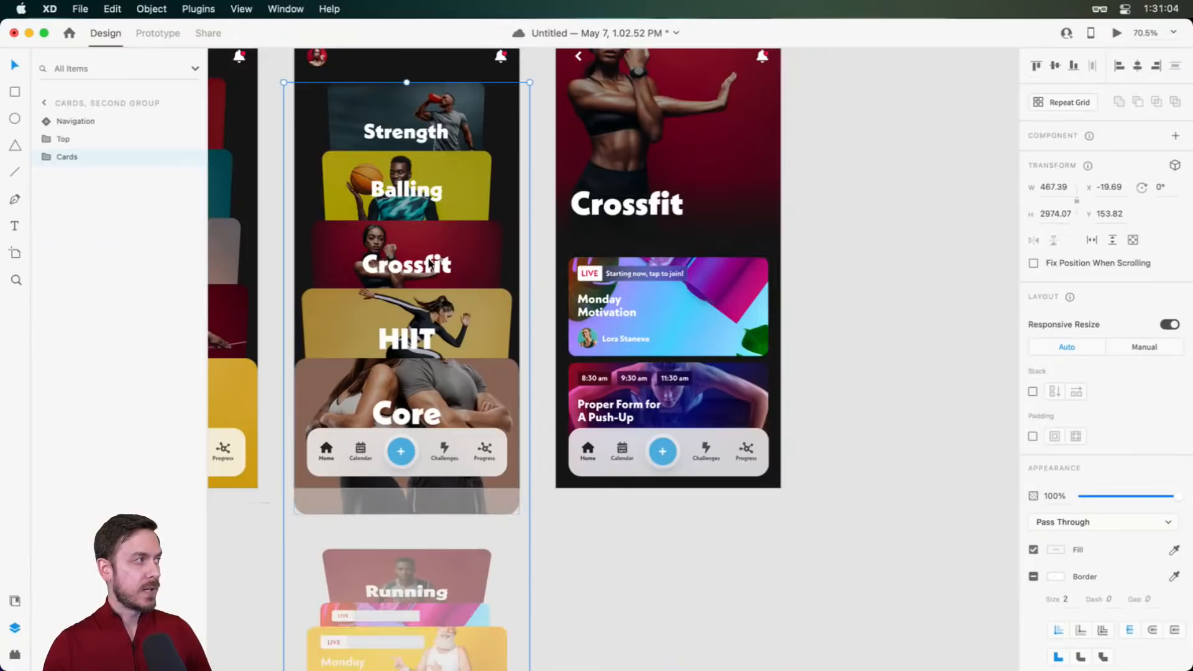
click(48, 156)
scroll(435, 573, down, 2)
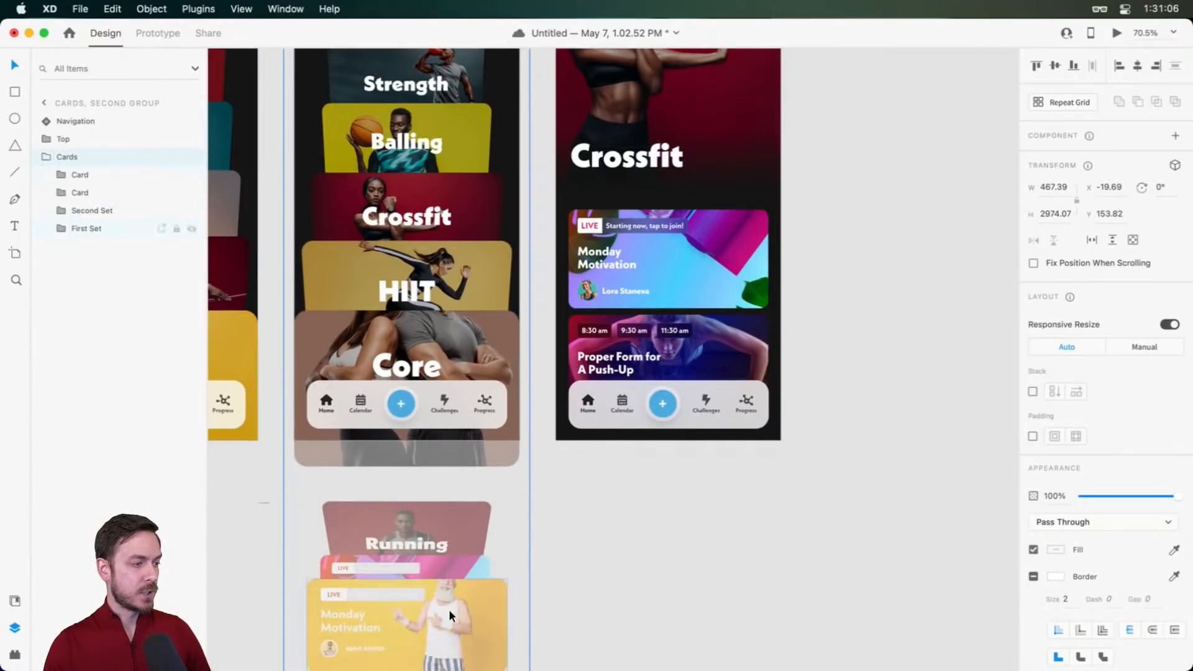
click(449, 609)
shift+click(452, 566)
key(Delete)
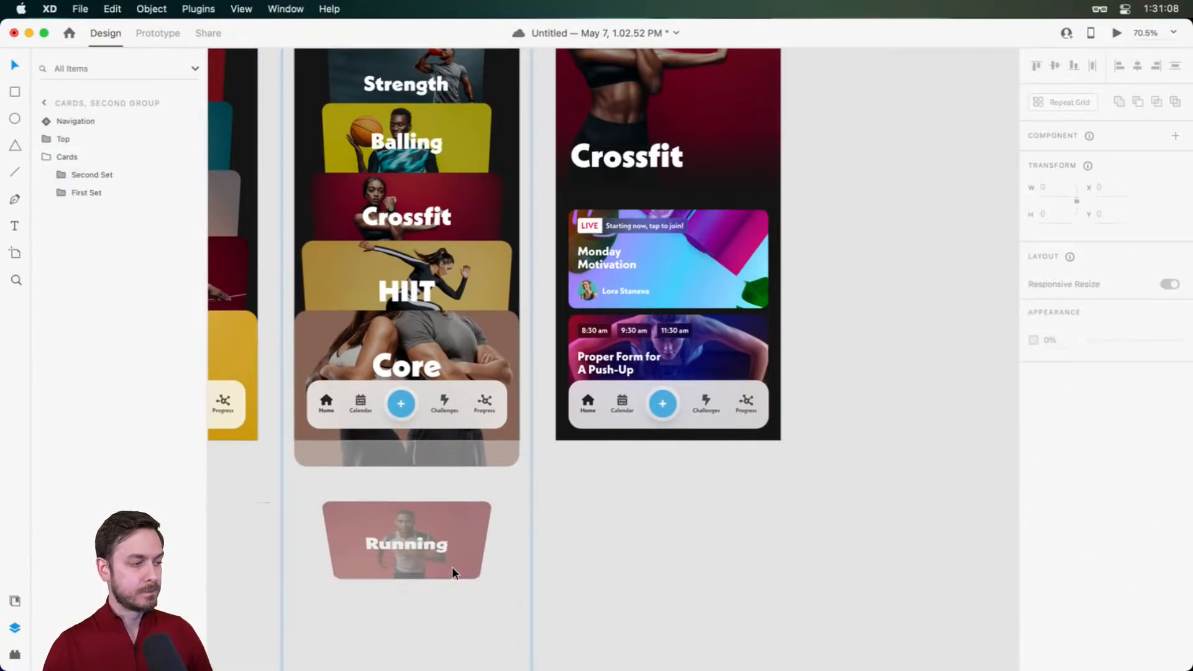
Preview the list screen's link to the Crossfit detail screen, then close the preview
click(419, 196)
key(super+Return)
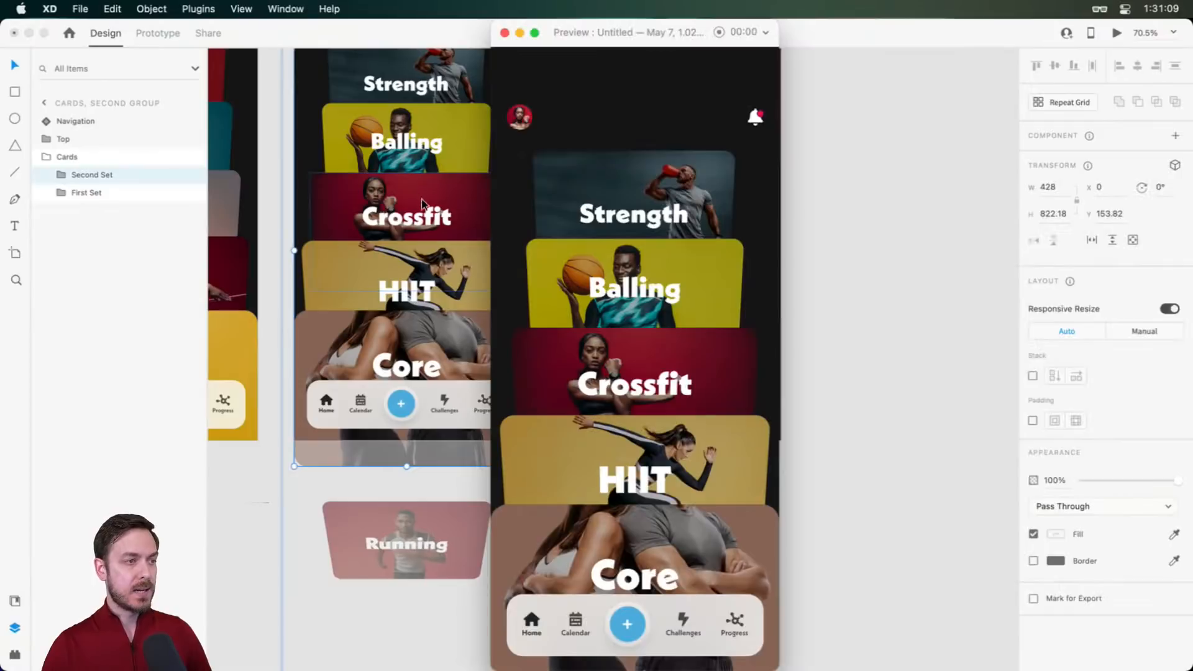
click(698, 362)
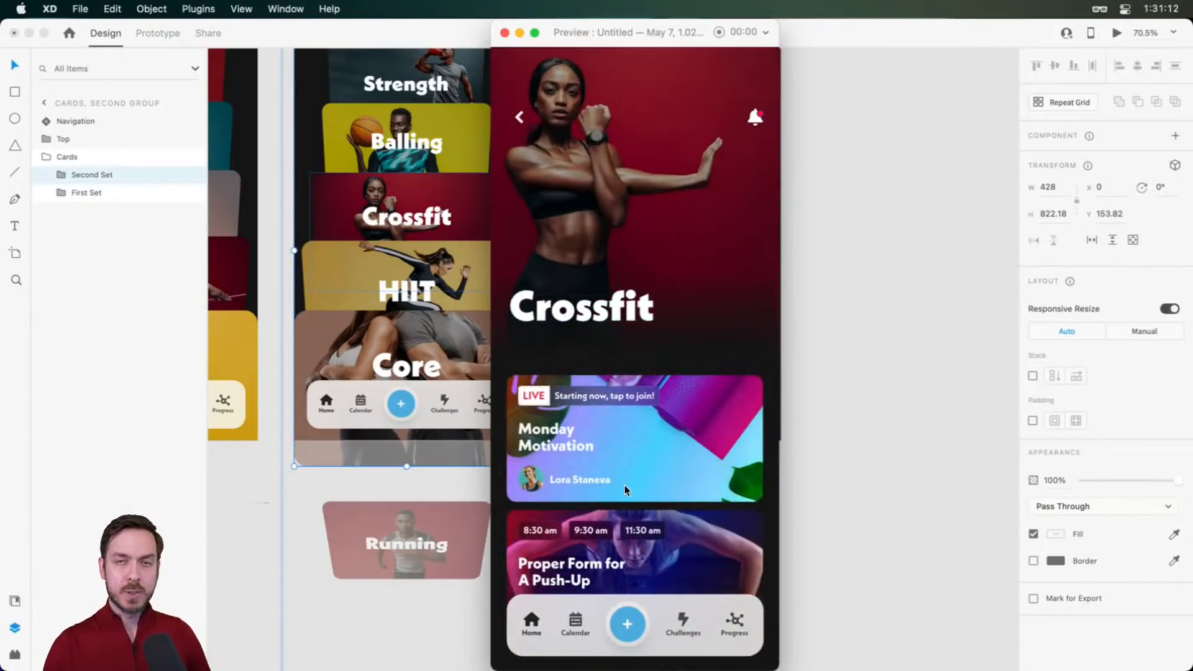
click(625, 489)
click(670, 337)
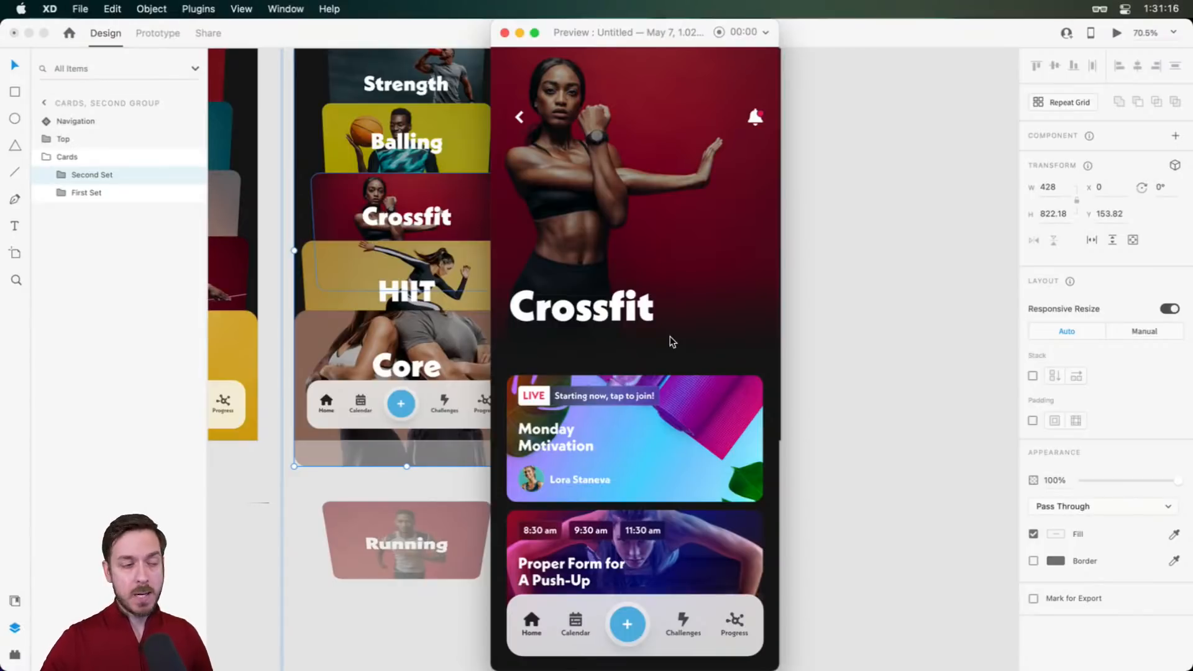
key(super+w)
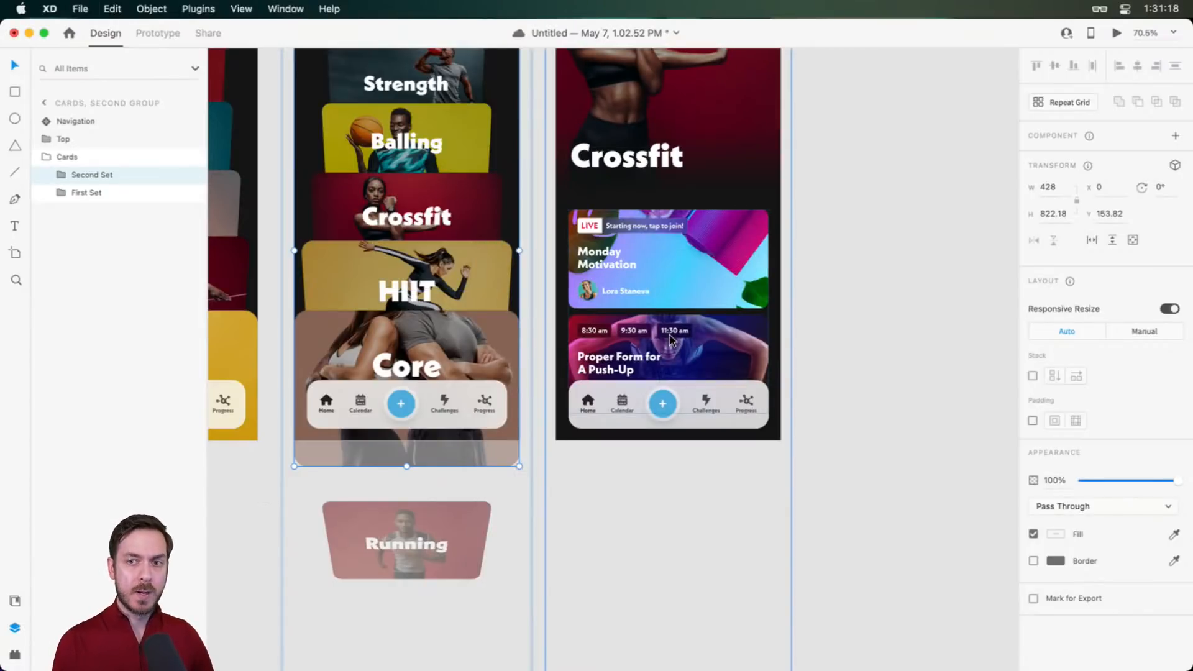
click(692, 260)
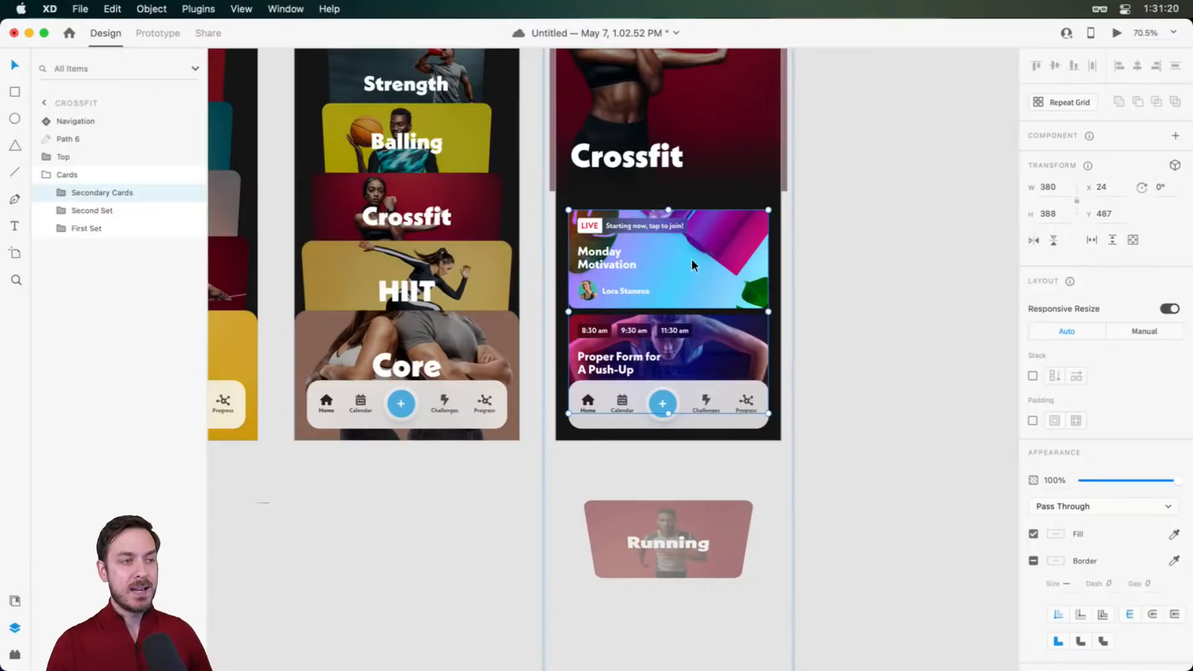
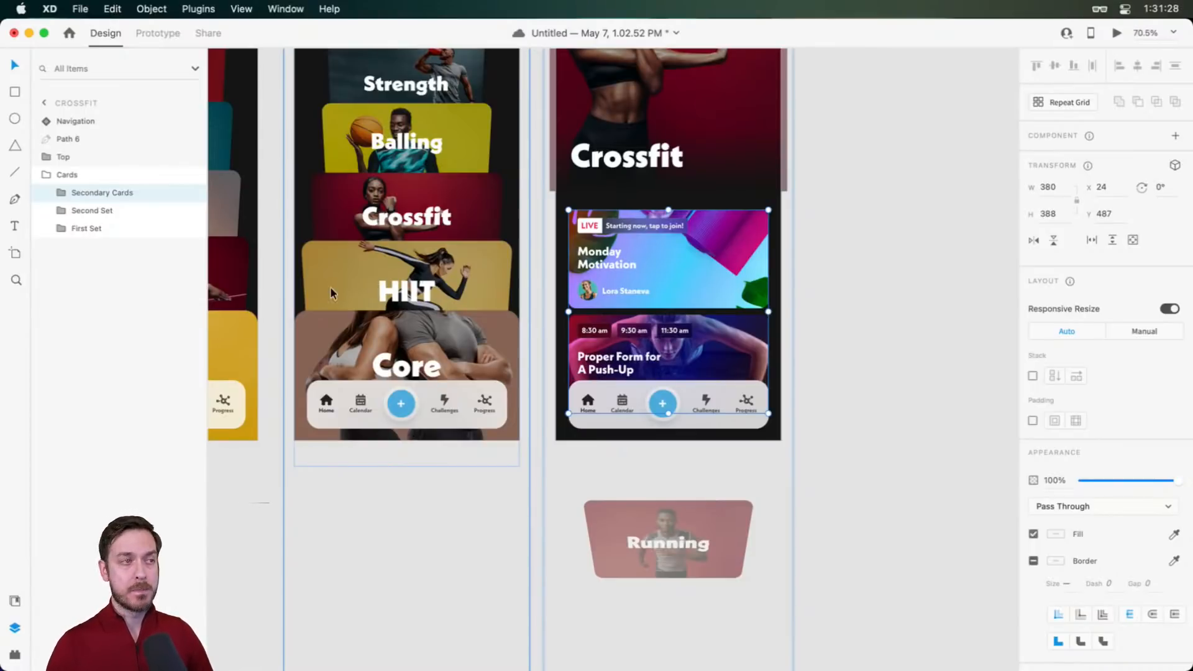
Paste a copy of the Monday Motivation and Push-Up card pair below the second screen
double_click(433, 279)
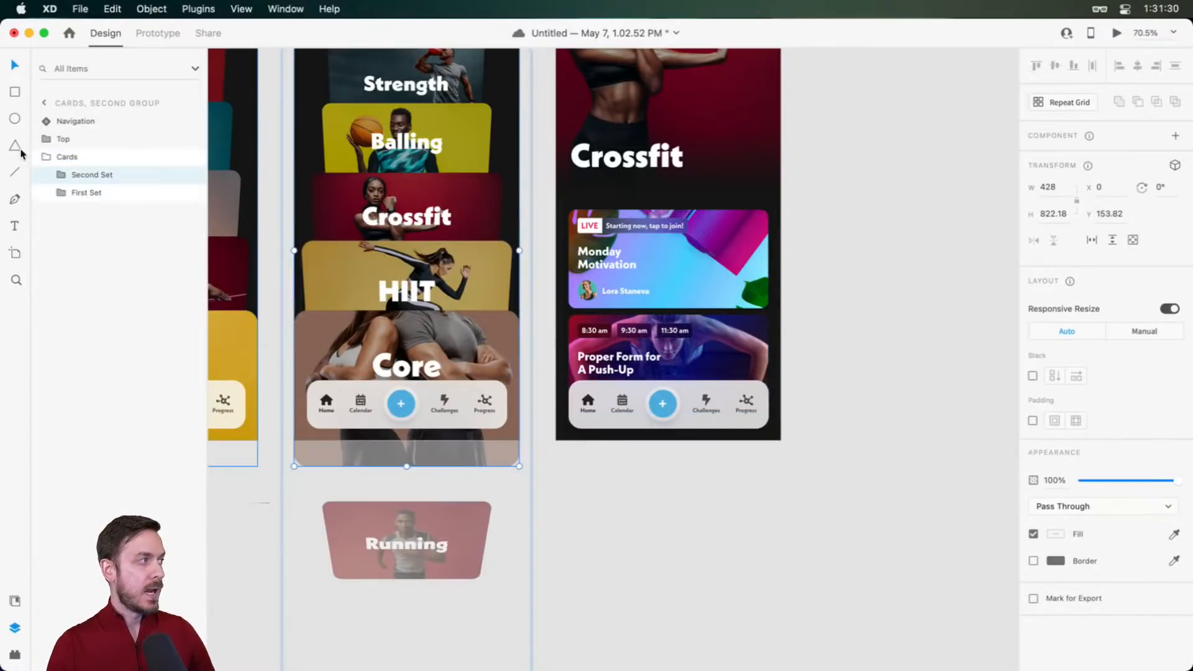
key(super+v)
drag(422, 244, 450, 405)
scroll(450, 404, down, 5)
scroll(450, 405, up, 5)
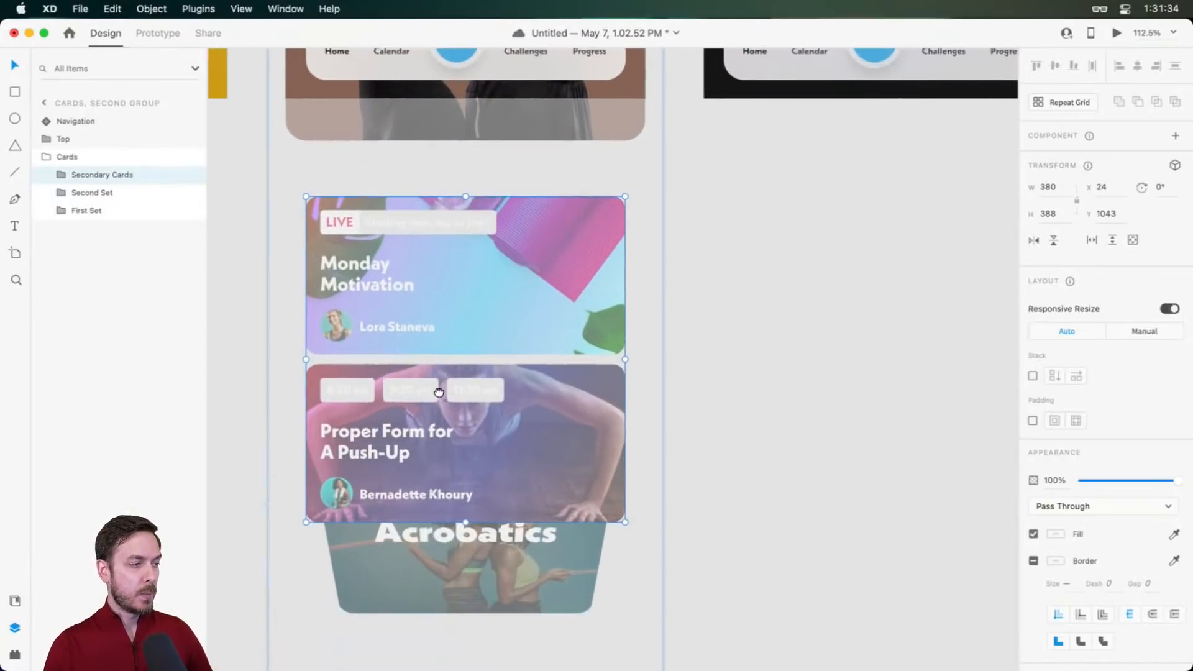
Tilt both pasted cards back in 3D on X and spread them apart
double_click(427, 407)
key(super+t)
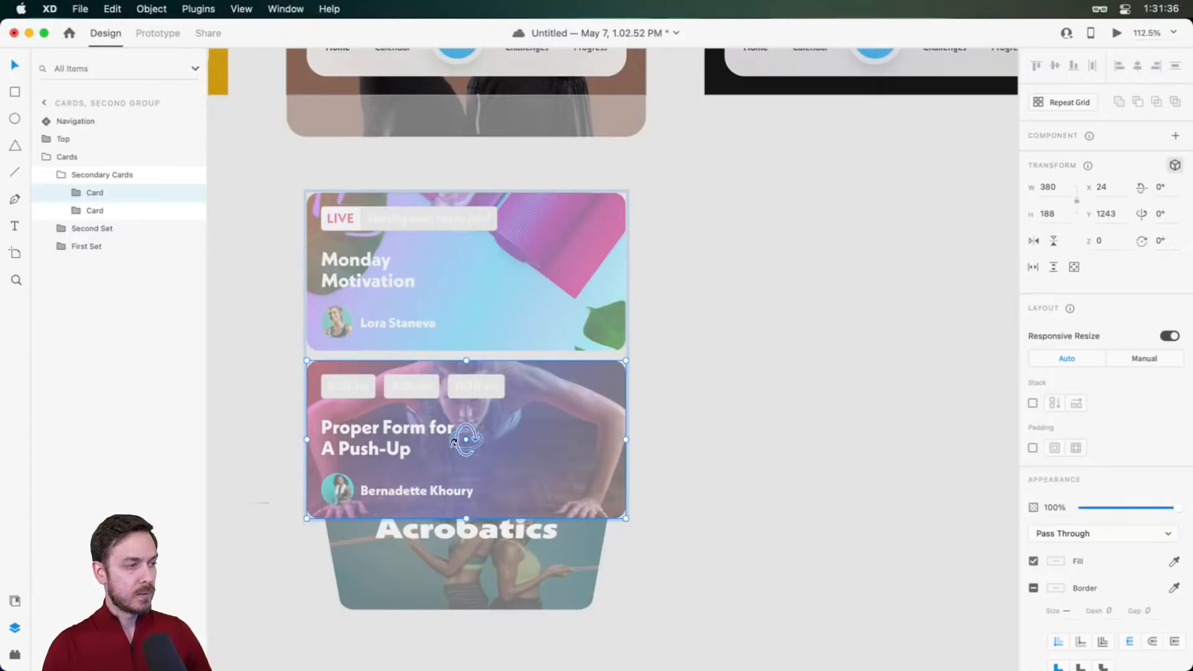
drag(458, 441, 459, 476)
click(463, 266)
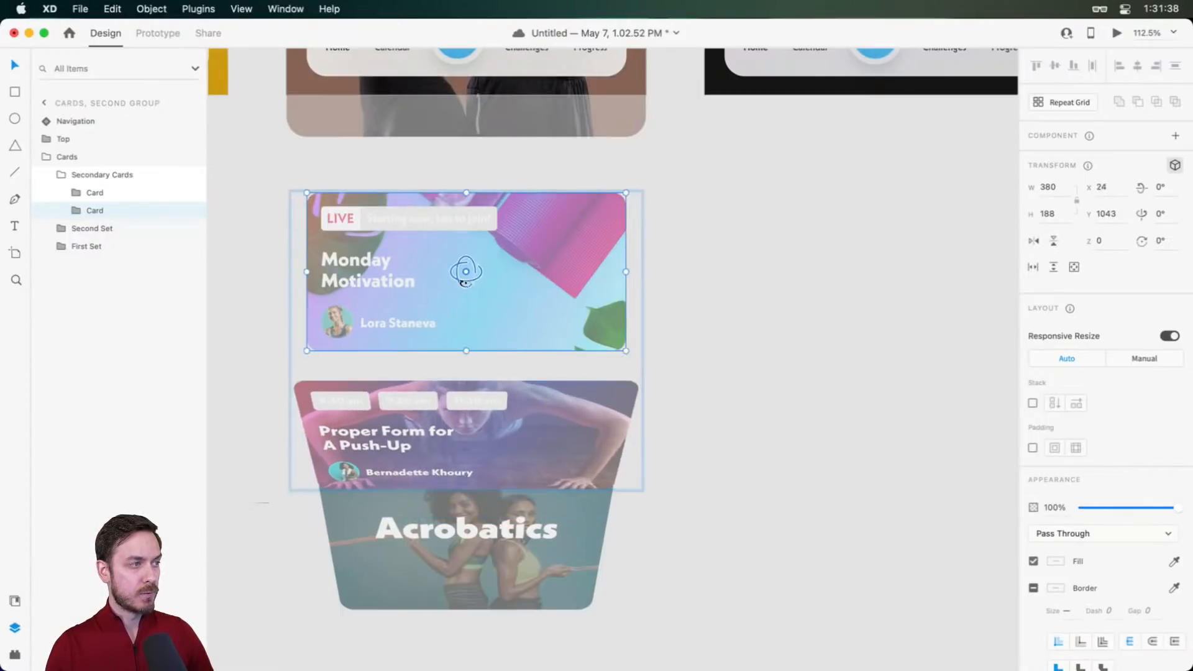
drag(466, 269, 453, 302)
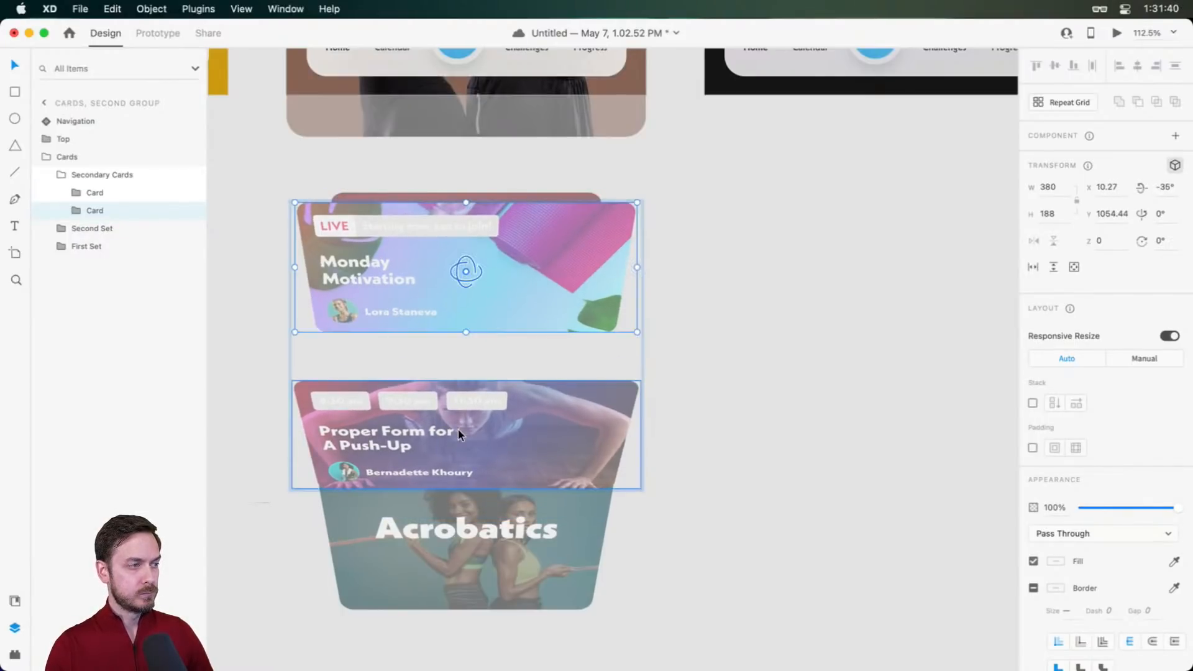
shift+click(457, 428)
mouse_move(457, 429)
mouse_down()
mouse_move(453, 491)
mouse_move(458, 437)
mouse_up()
drag(466, 495, 464, 555)
Preview the Crossfit card opening its detail screen, then close the preview
key(super+Return)
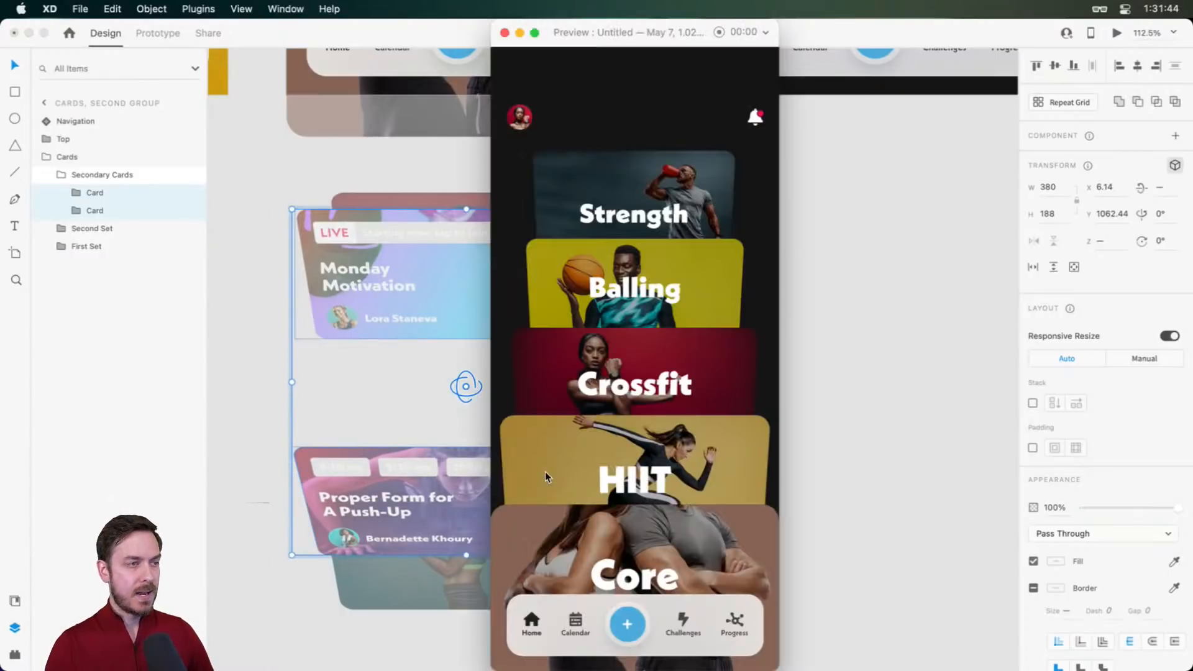
click(733, 384)
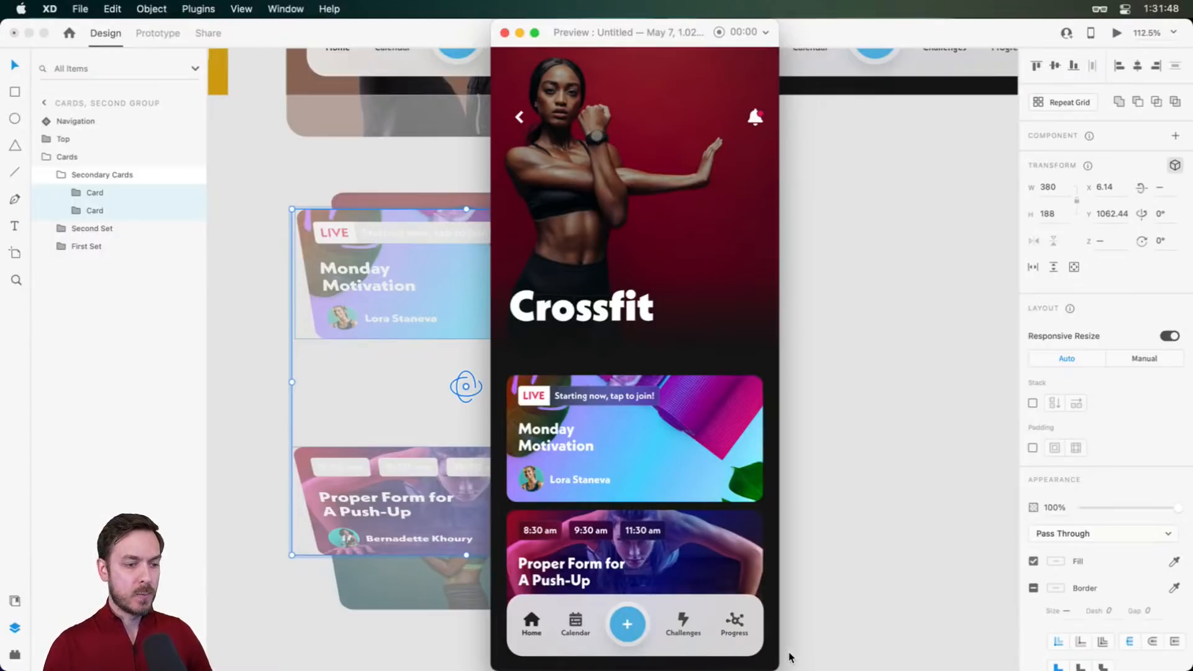
drag(776, 668, 727, 495)
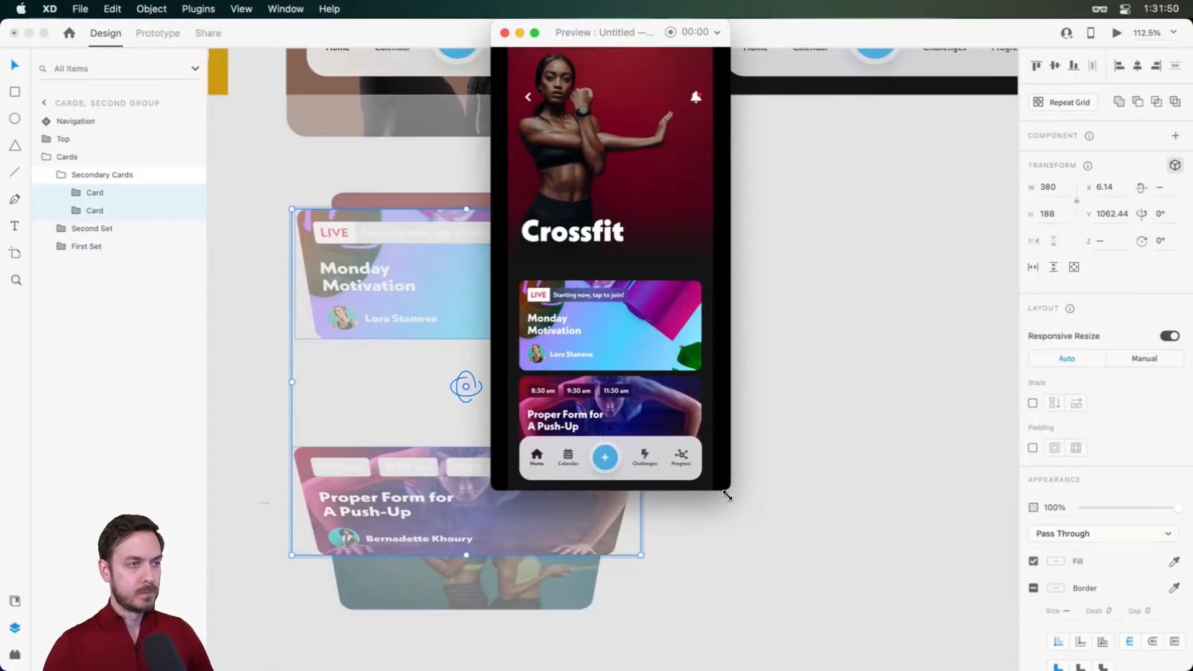
click(663, 255)
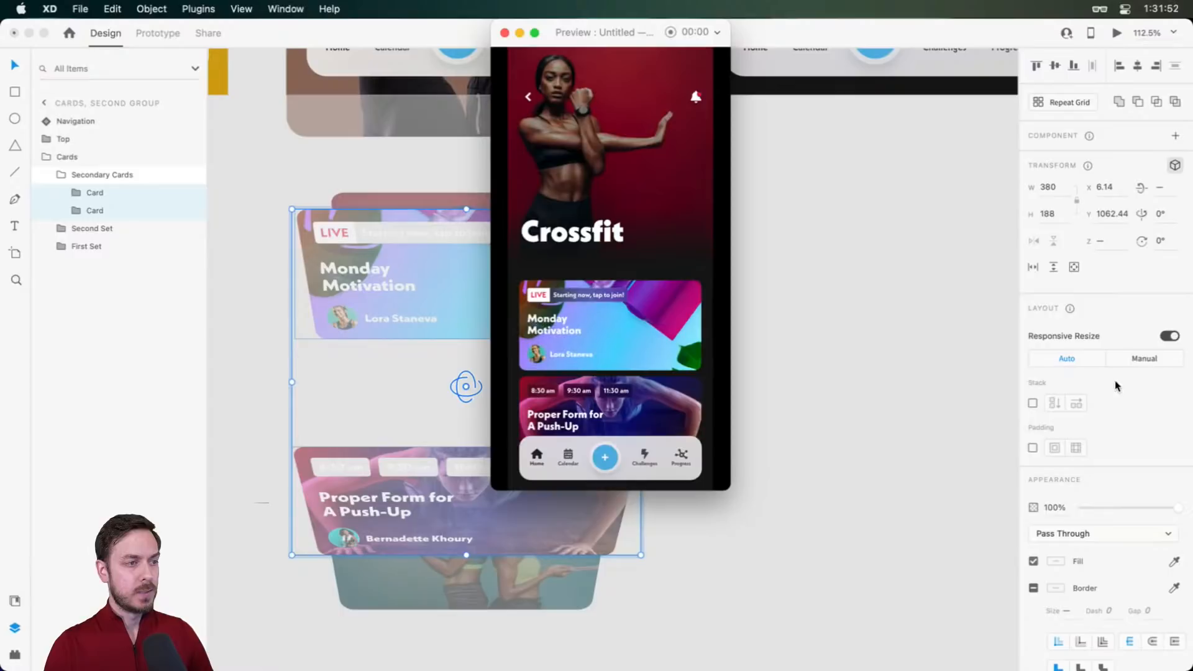
click(935, 359)
scroll(732, 339, down, 1)
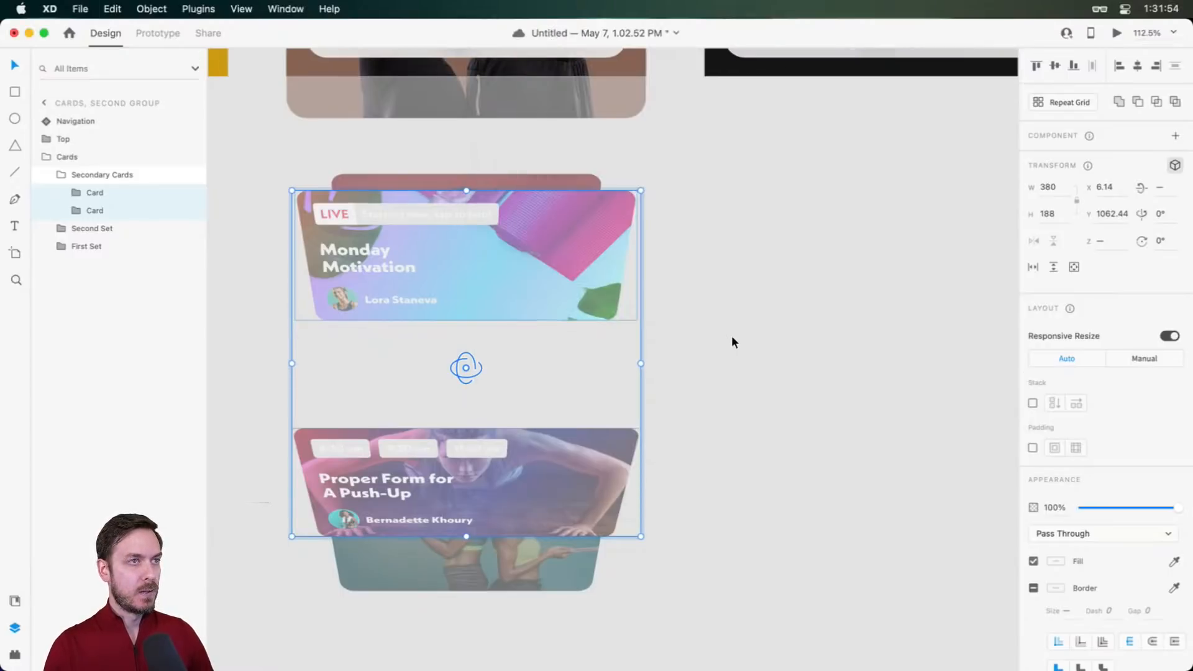
scroll(734, 338, up, 5)
scroll(810, 368, down, 5)
click(902, 367)
scroll(733, 290, up, 6)
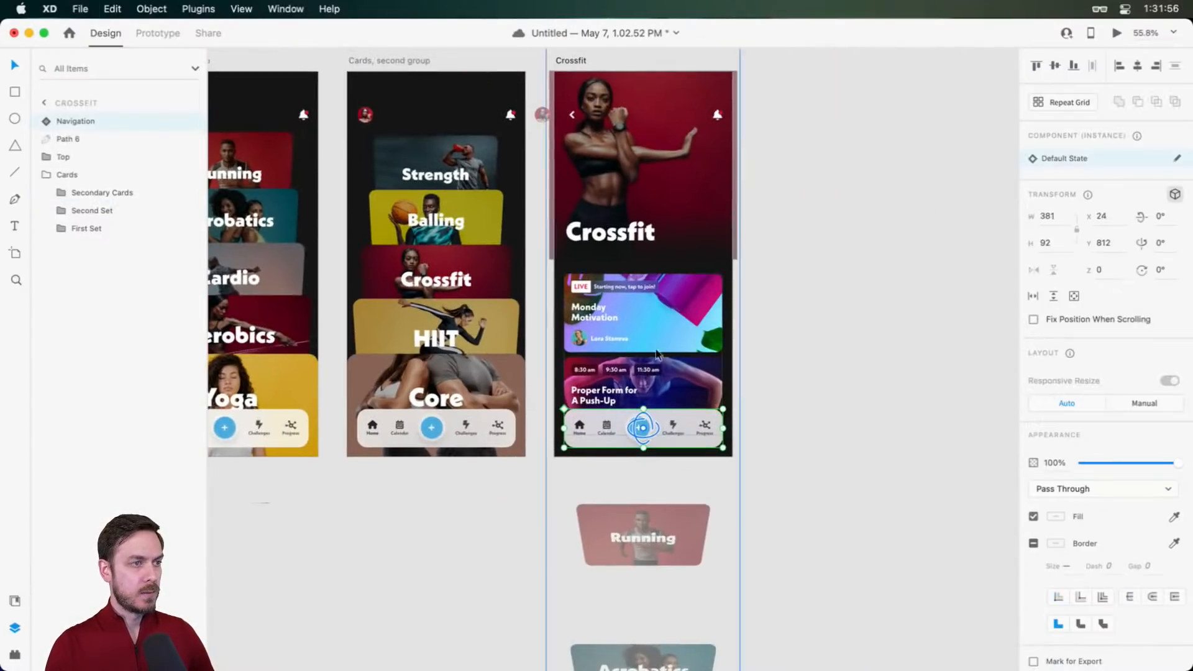
Drag the Secondary Cards group on the Crossfit screen about 36 px lower, from Y 491 to 520
scroll(734, 289, up, 3)
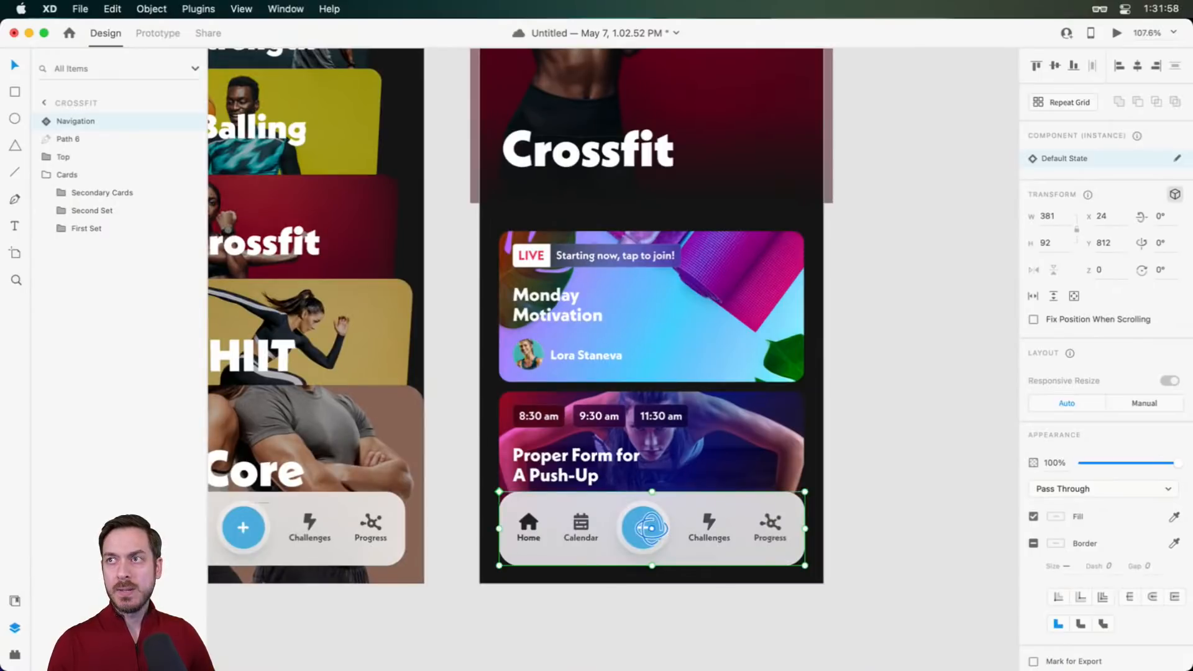
click(560, 289)
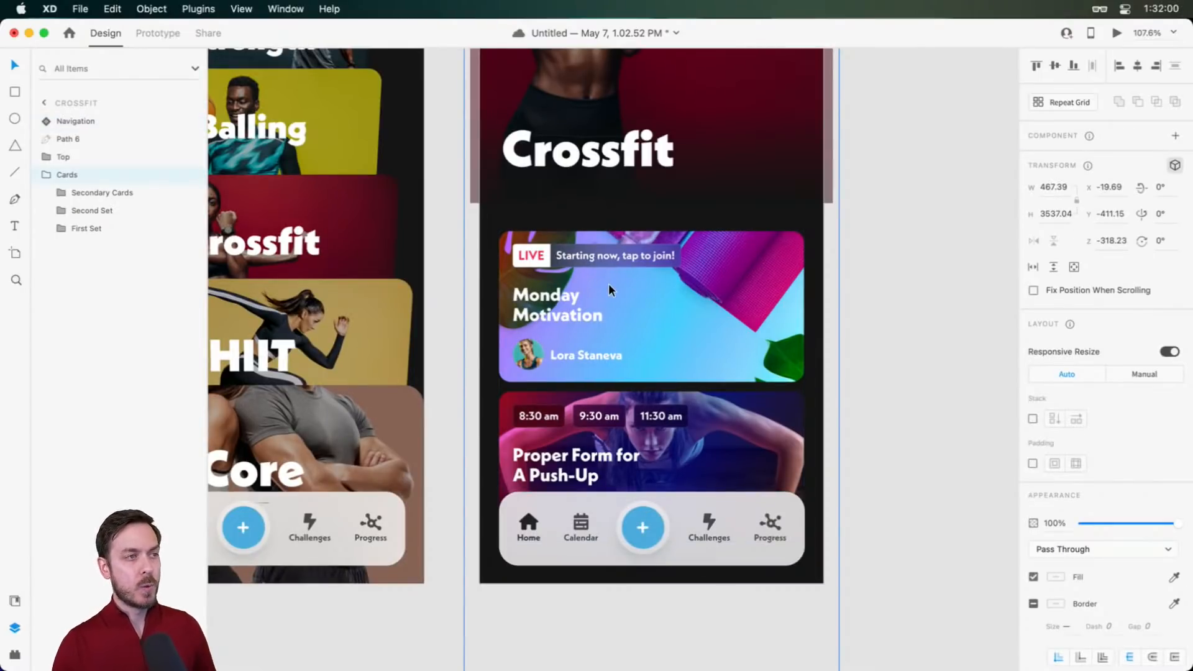
scroll(608, 286, left, 5)
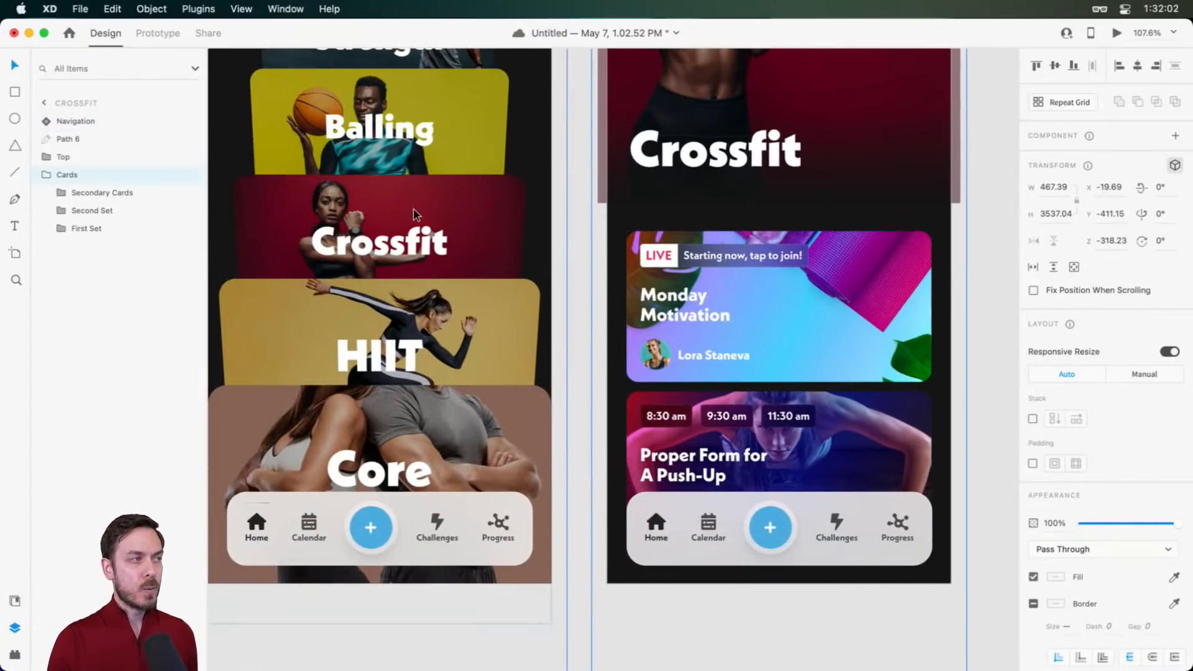
click(410, 214)
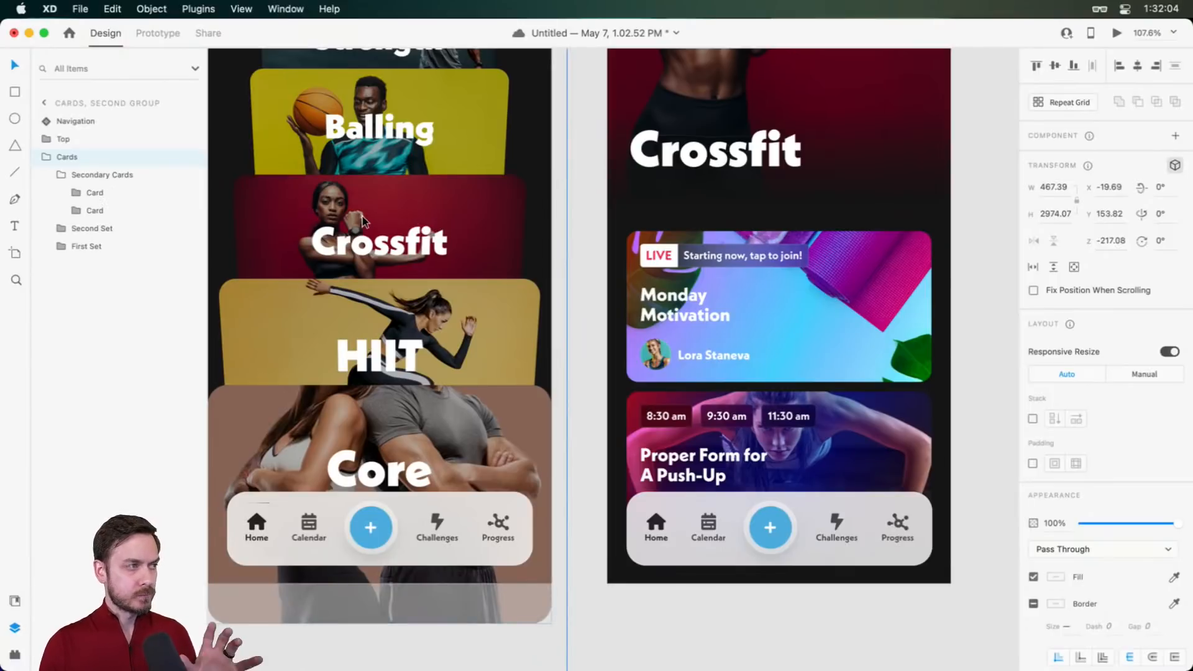
scroll(808, 284, up, 3)
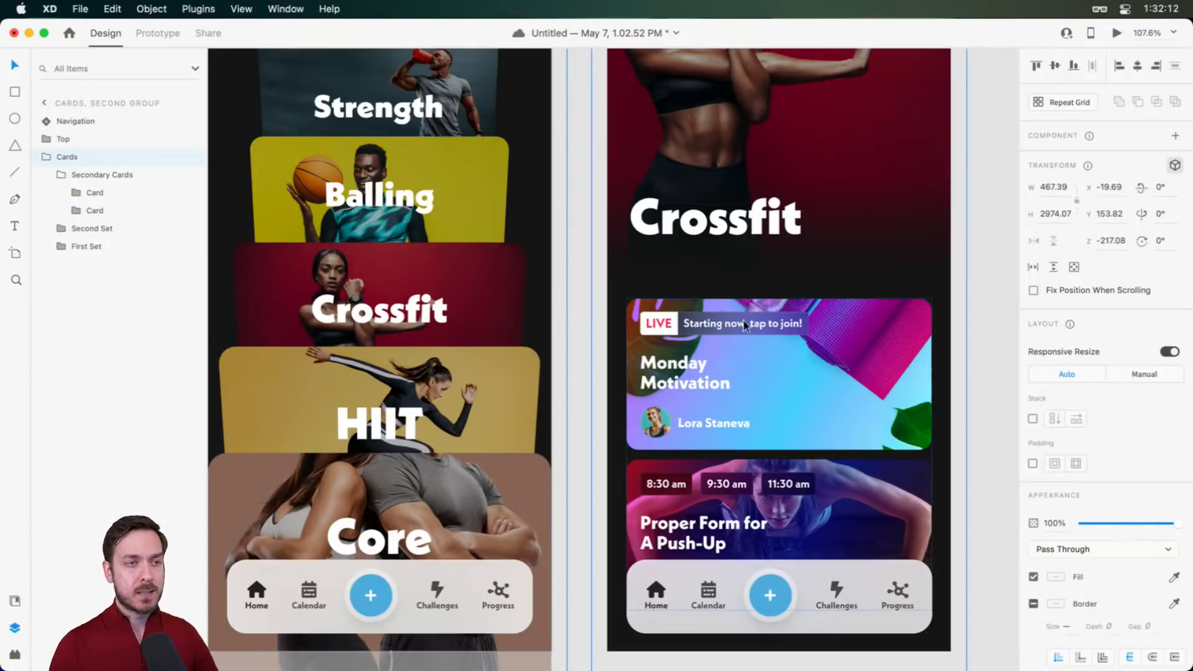
click(765, 367)
scroll(766, 367, right, 3)
drag(686, 320, 683, 340)
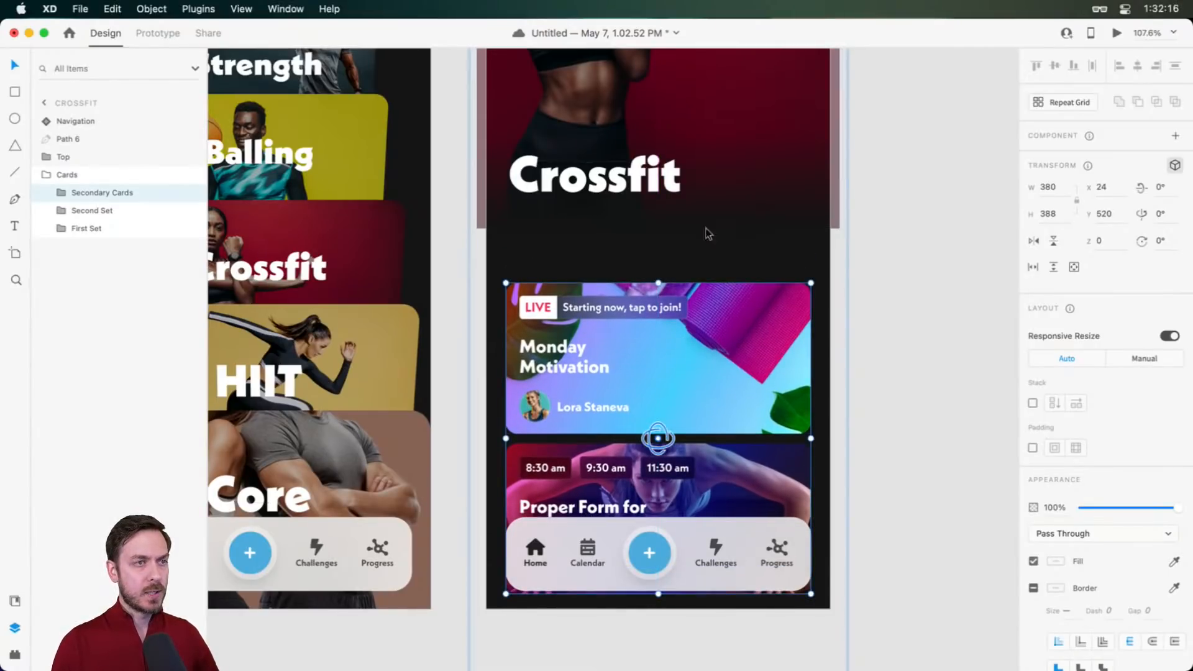
scroll(705, 229, up, 5)
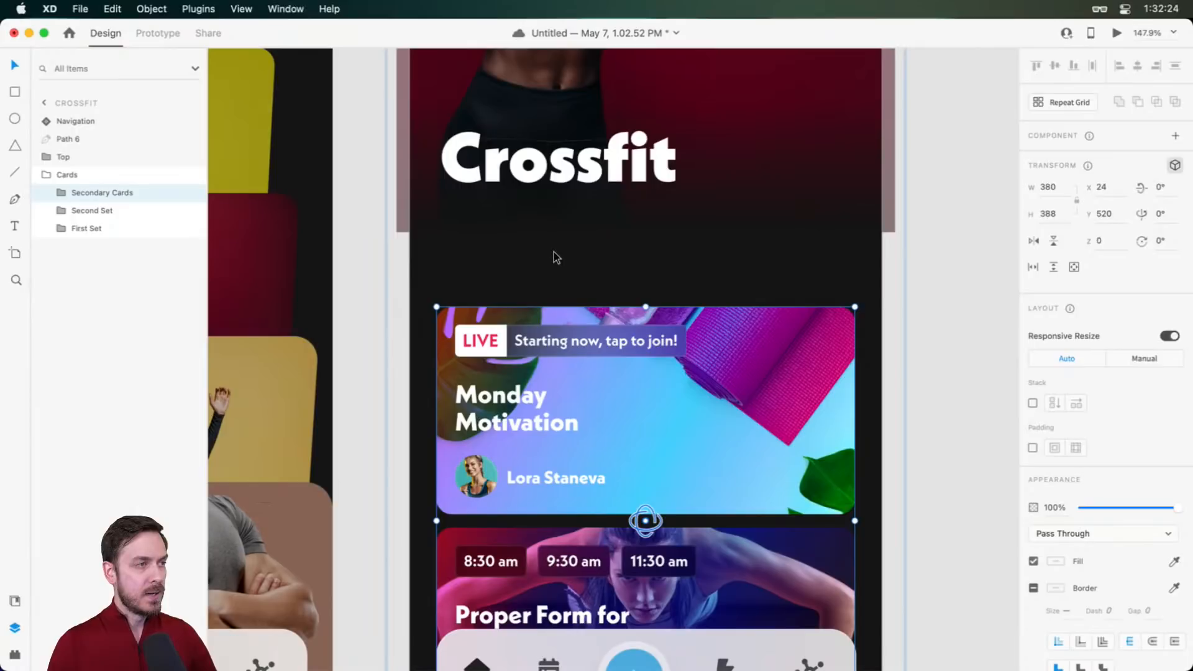
Add an 'M' text label just below the Crossfit title
key(Escape)
key(t)
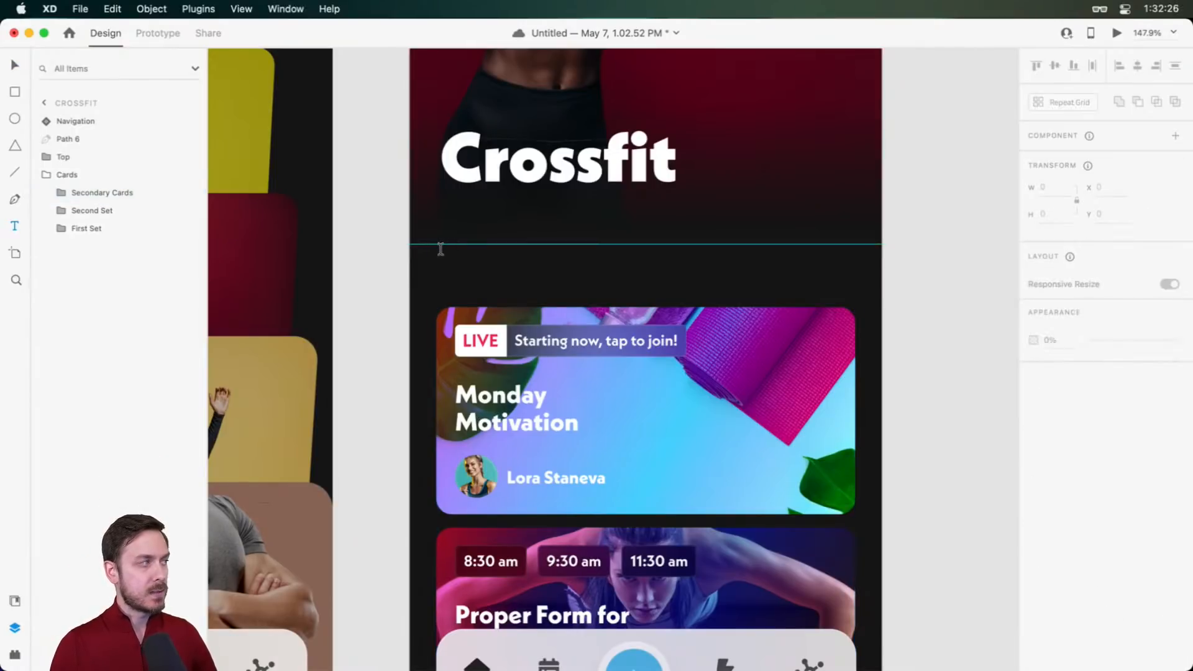
click(438, 250)
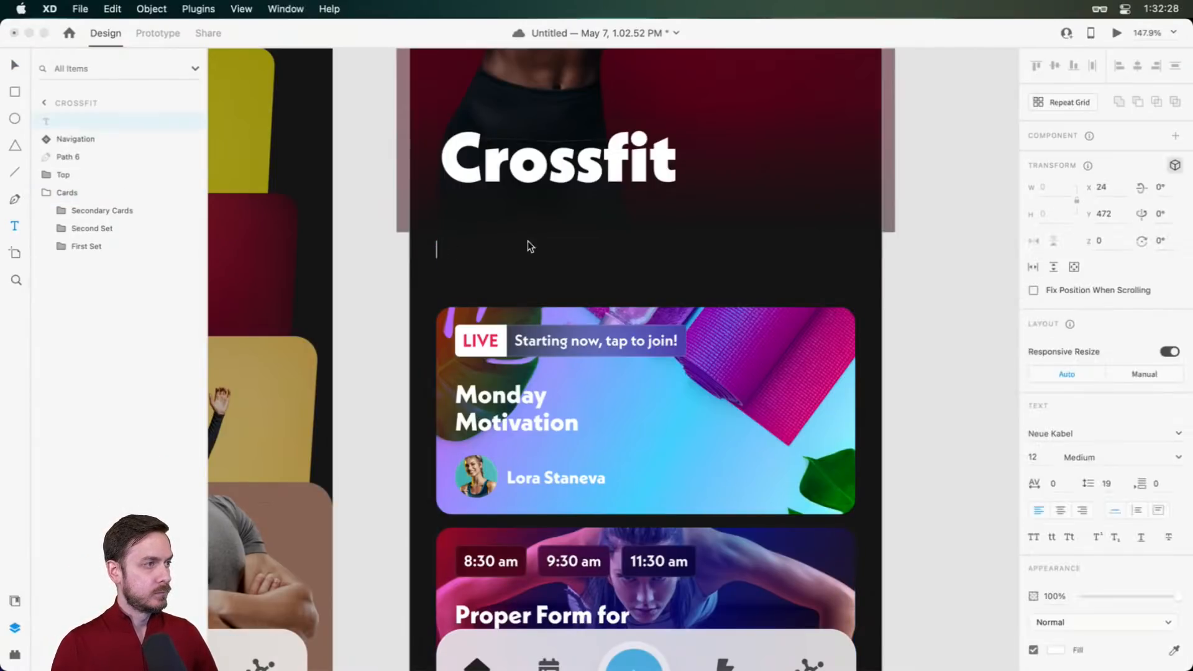
text(M)
key(Escape)
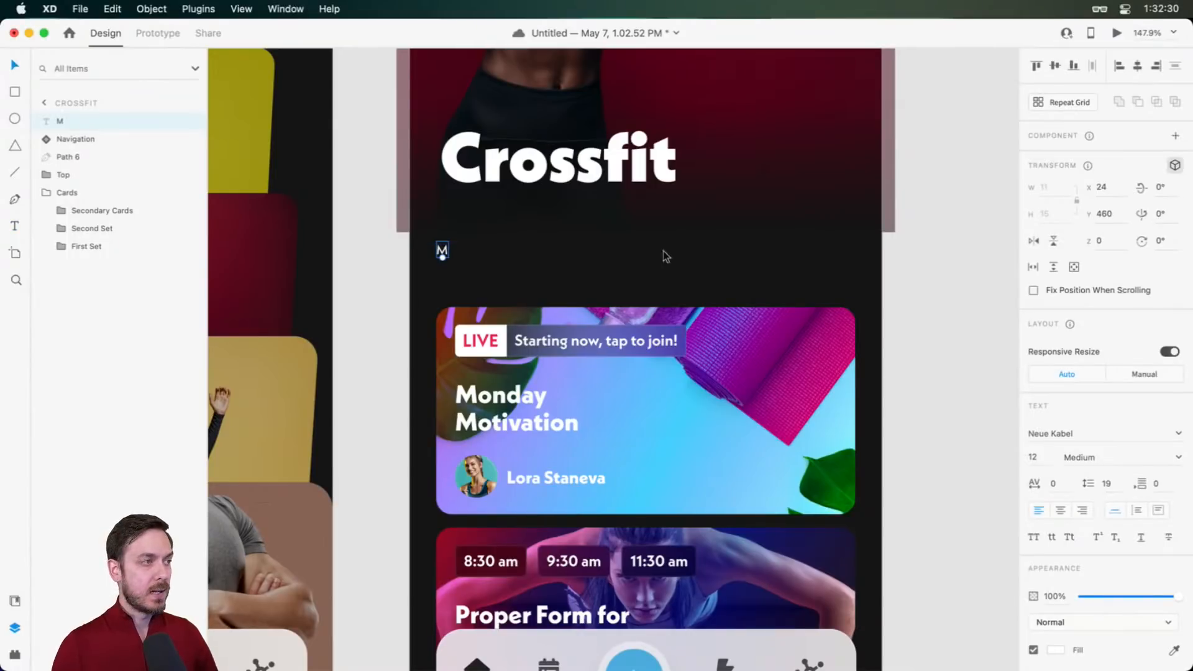
Make the M bold at size 16, nudge it under the title, and preview
click(1168, 458)
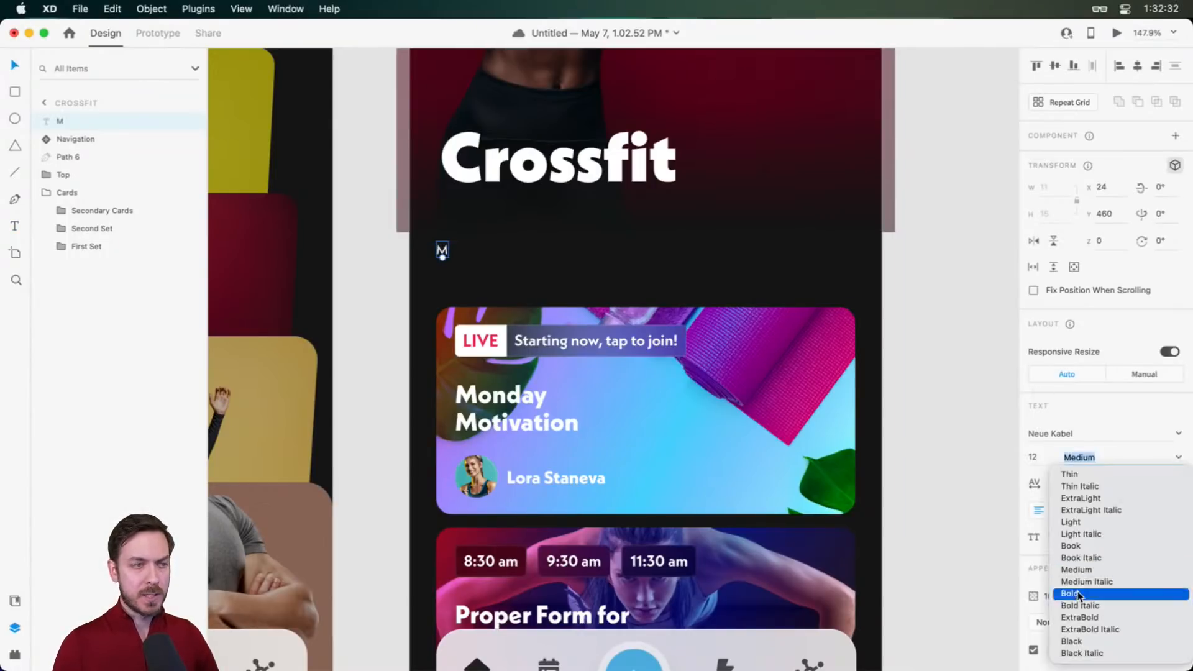
click(1119, 594)
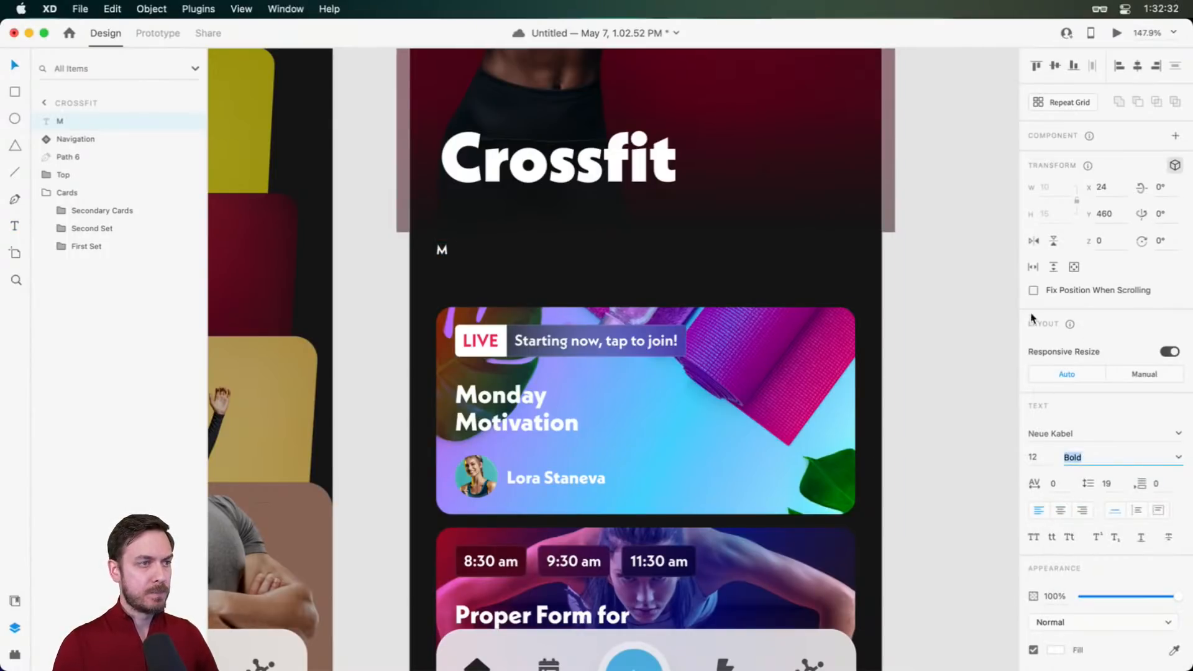
click(1037, 458)
text(15)
key(Return)
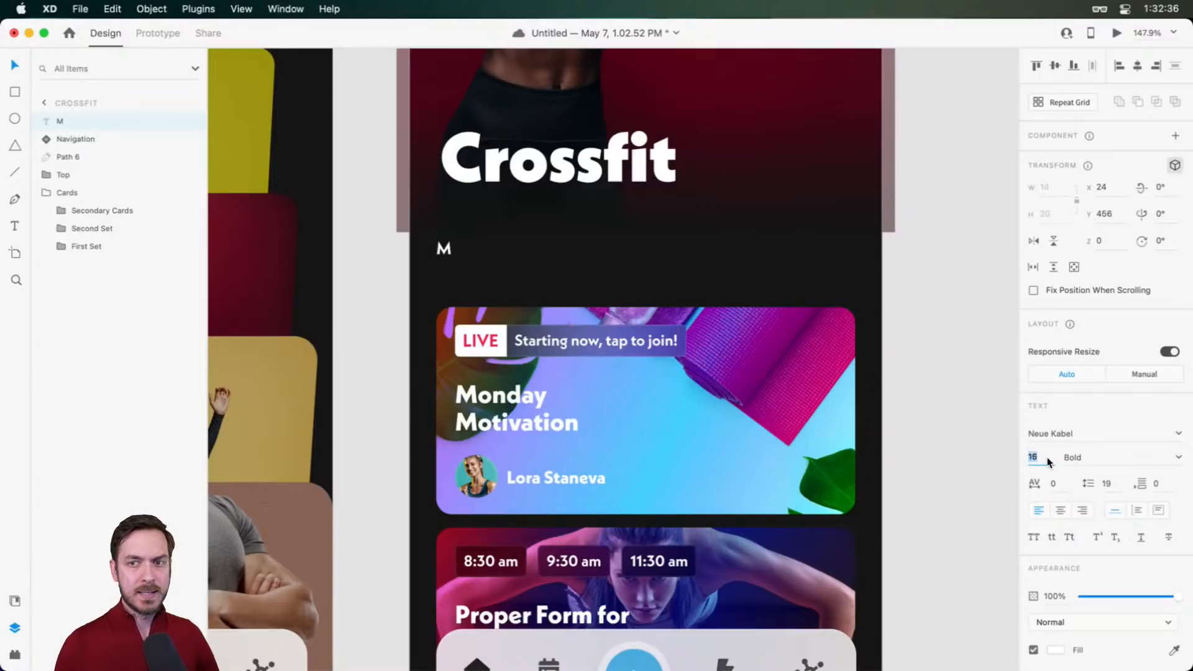
key(Up)
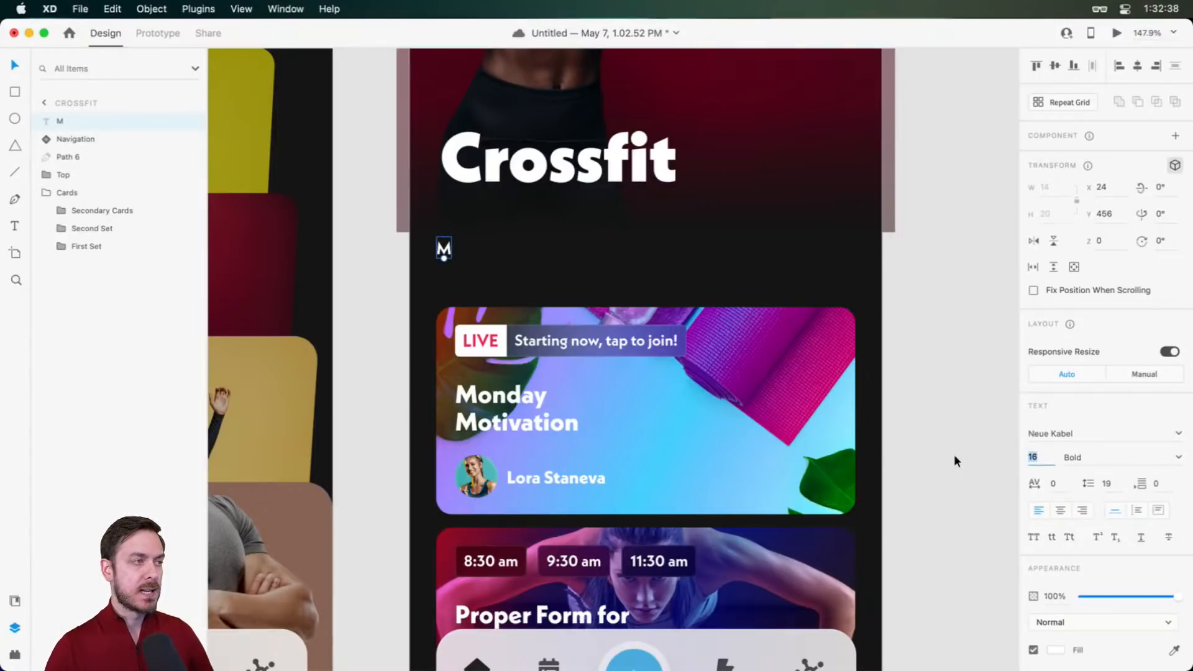
scroll(445, 249, up, 4)
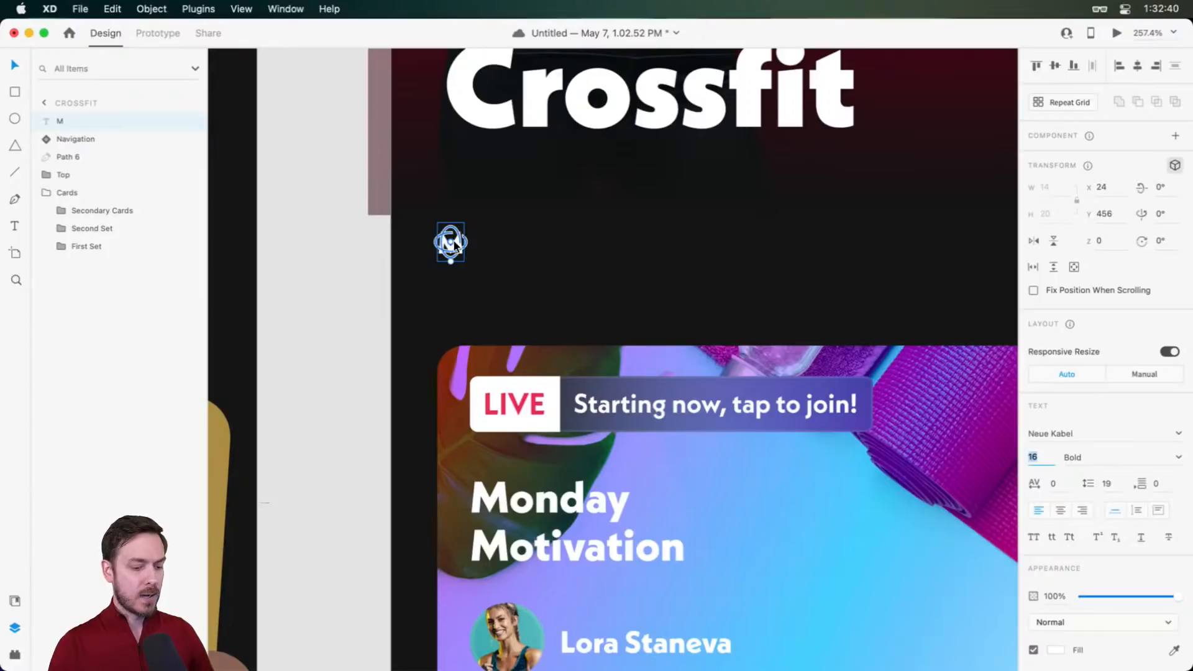
drag(455, 244, 457, 250)
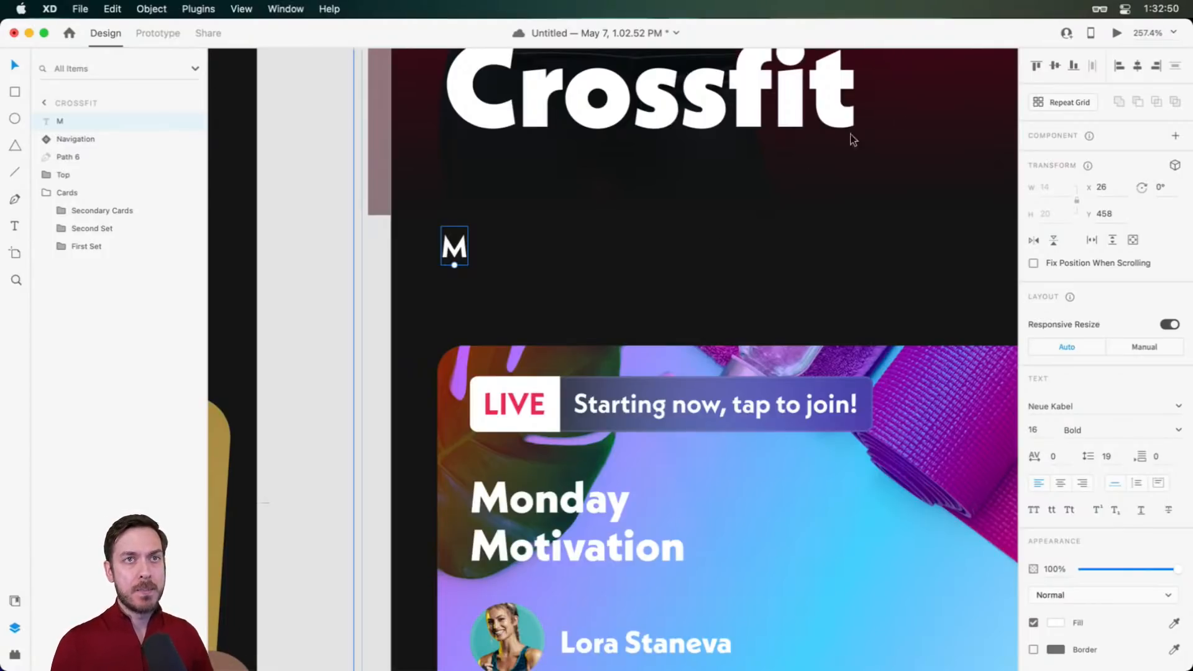
click(1116, 33)
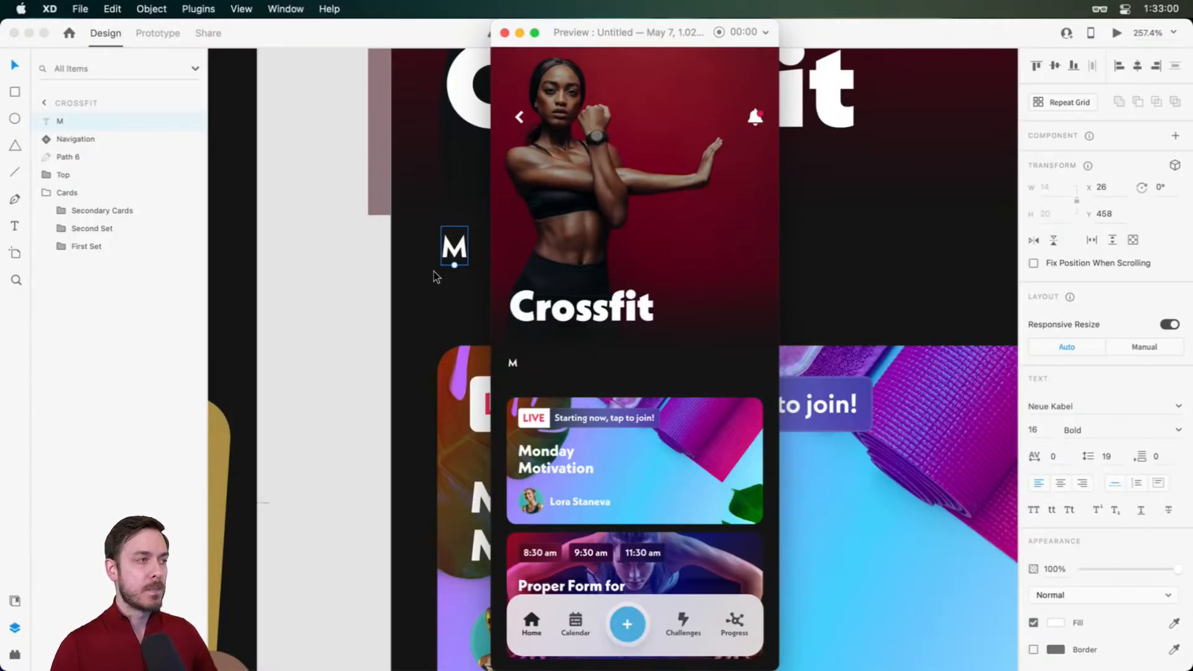
click(457, 252)
mouse_move(534, 276)
mouse_down()
mouse_move(469, 293)
mouse_move(424, 280)
mouse_up()
scroll(469, 292, down, 3)
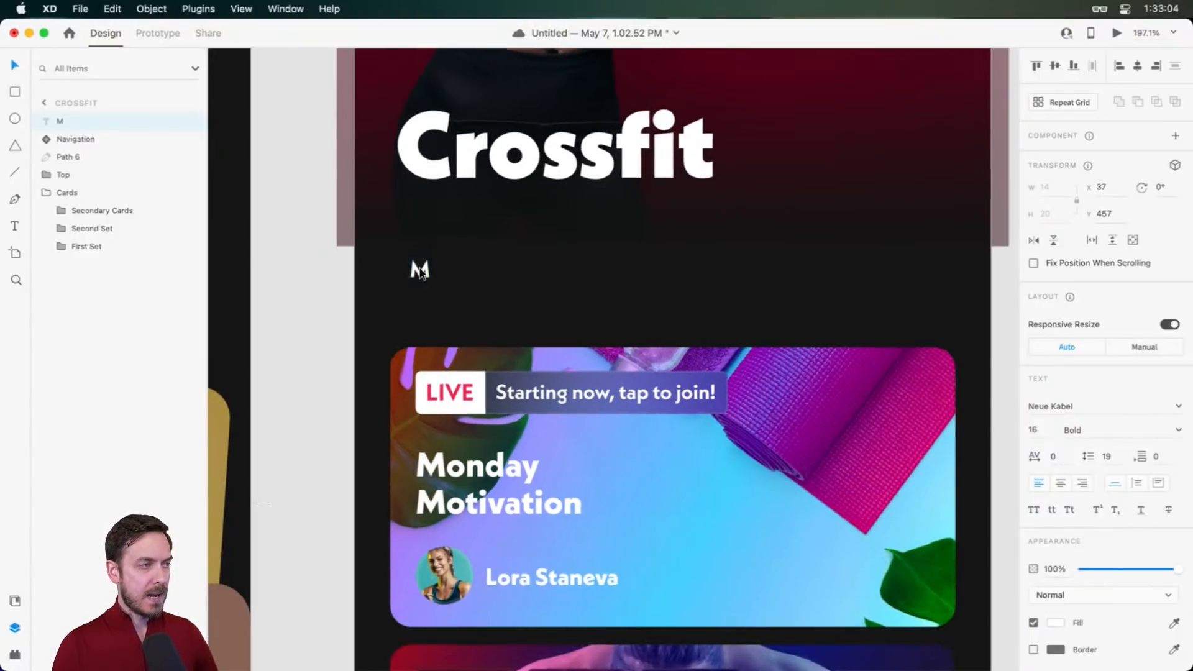
scroll(421, 273, up, 4)
drag(638, 310, 540, 295)
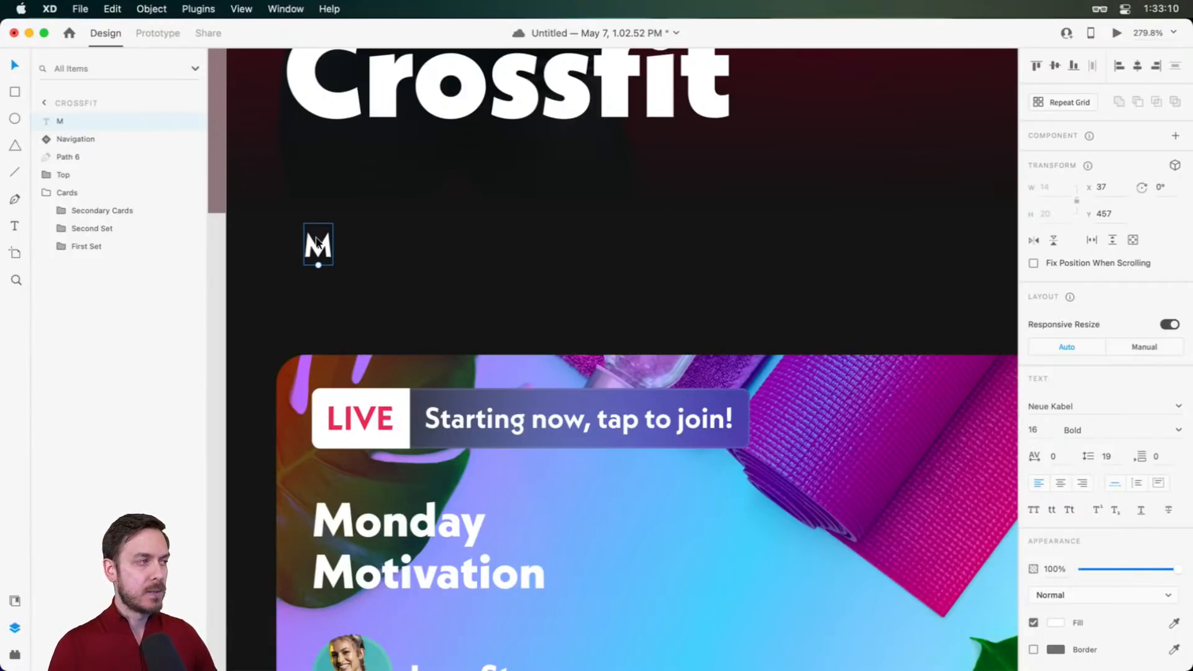
scroll(543, 287, left, 3)
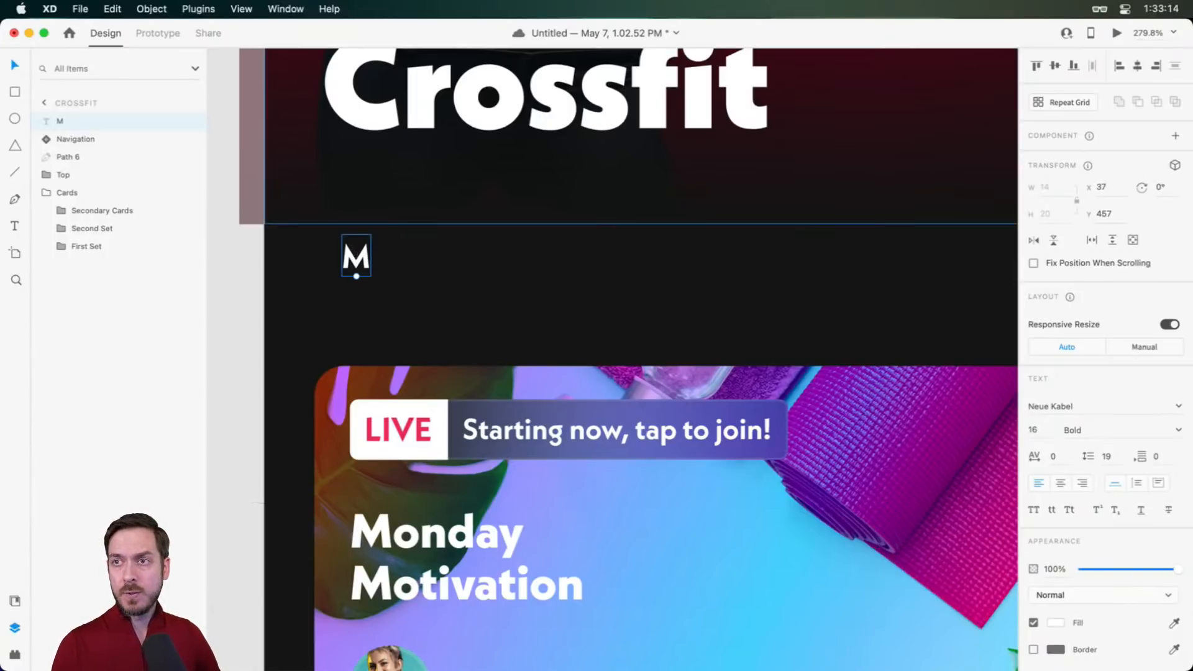
click(969, 232)
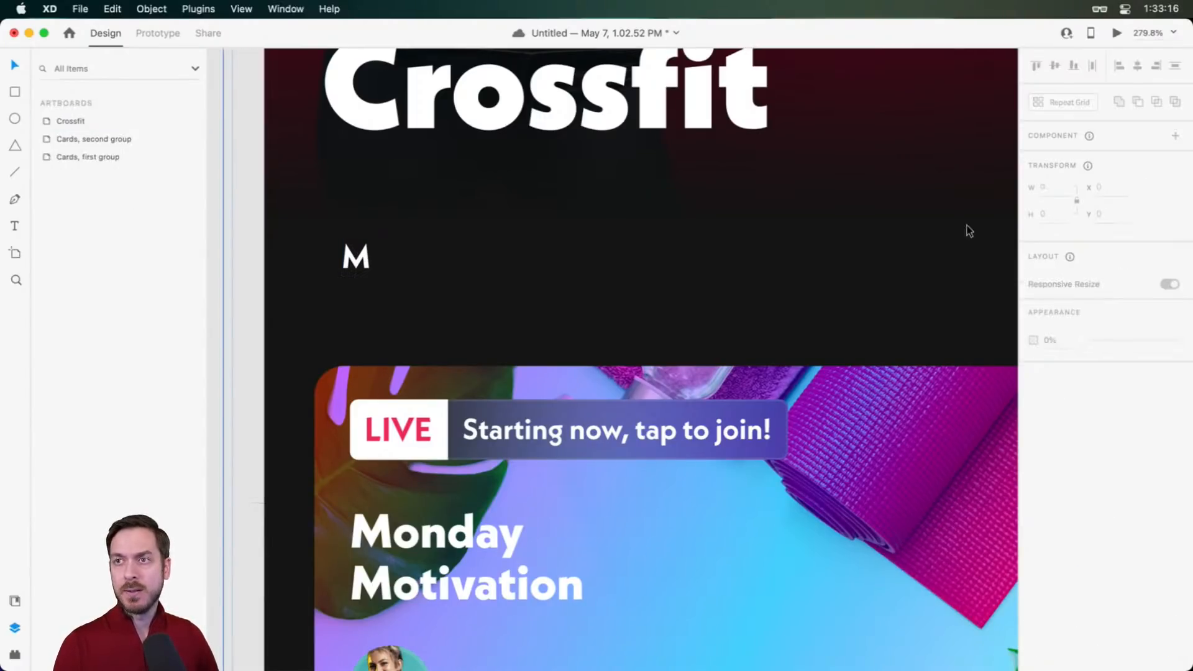
click(355, 254)
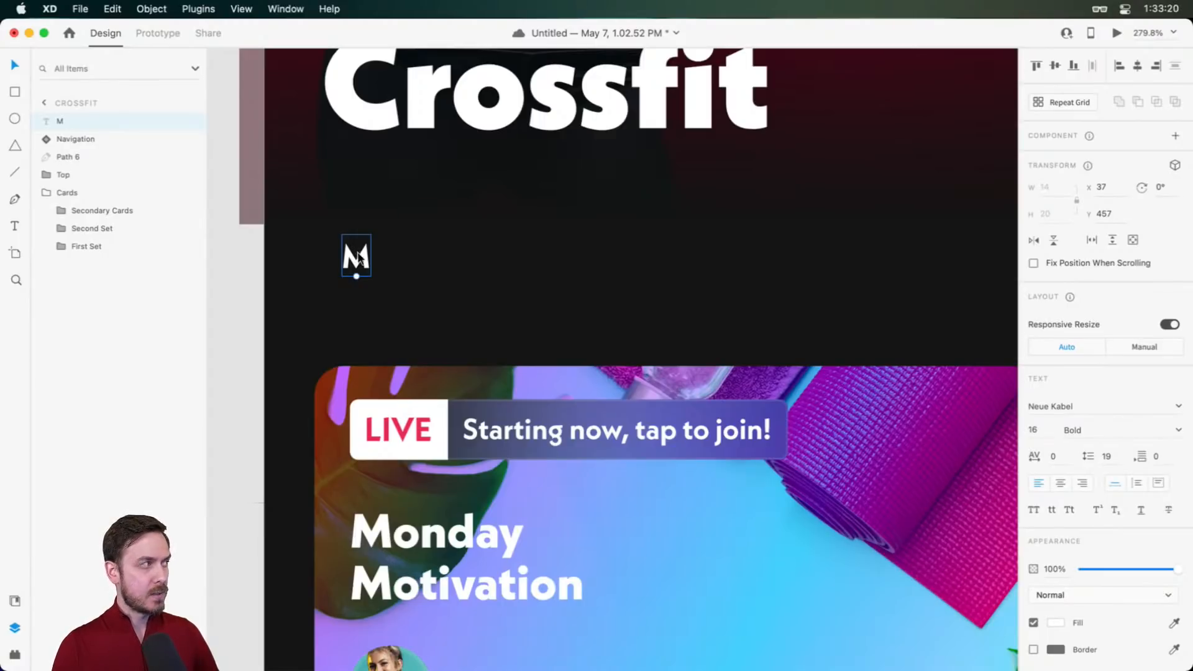
Group the M as 'Days' and duplicate it into a row of seven letters
key(super+g)
double_click(65, 122)
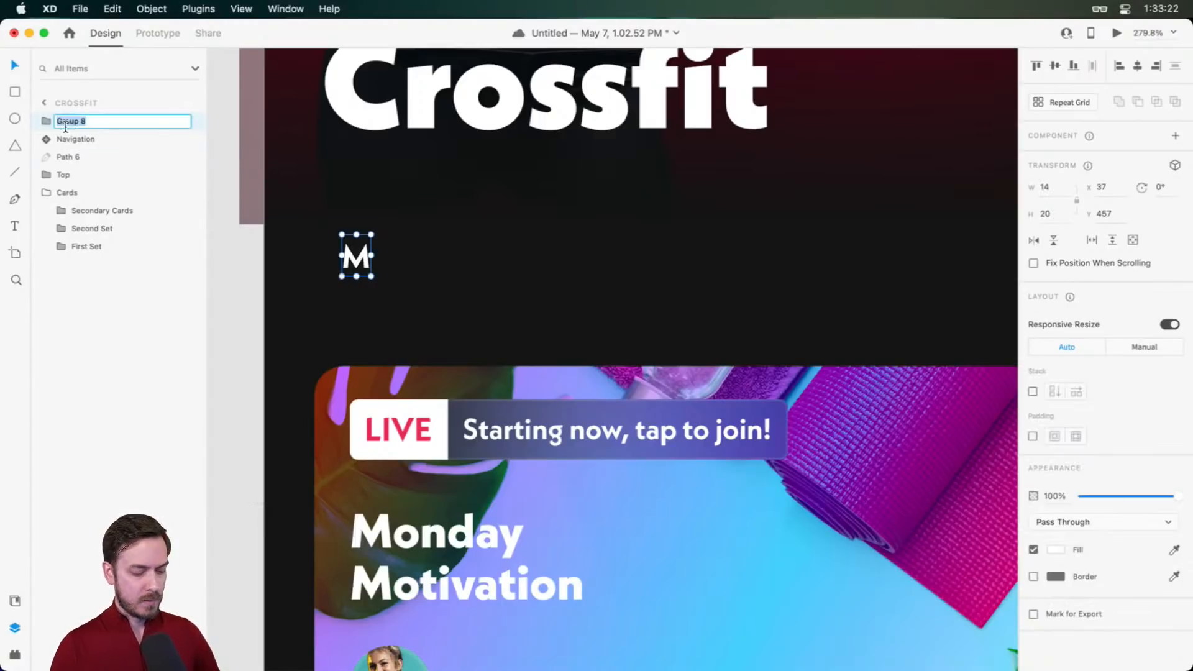
text(Days)
key(Return)
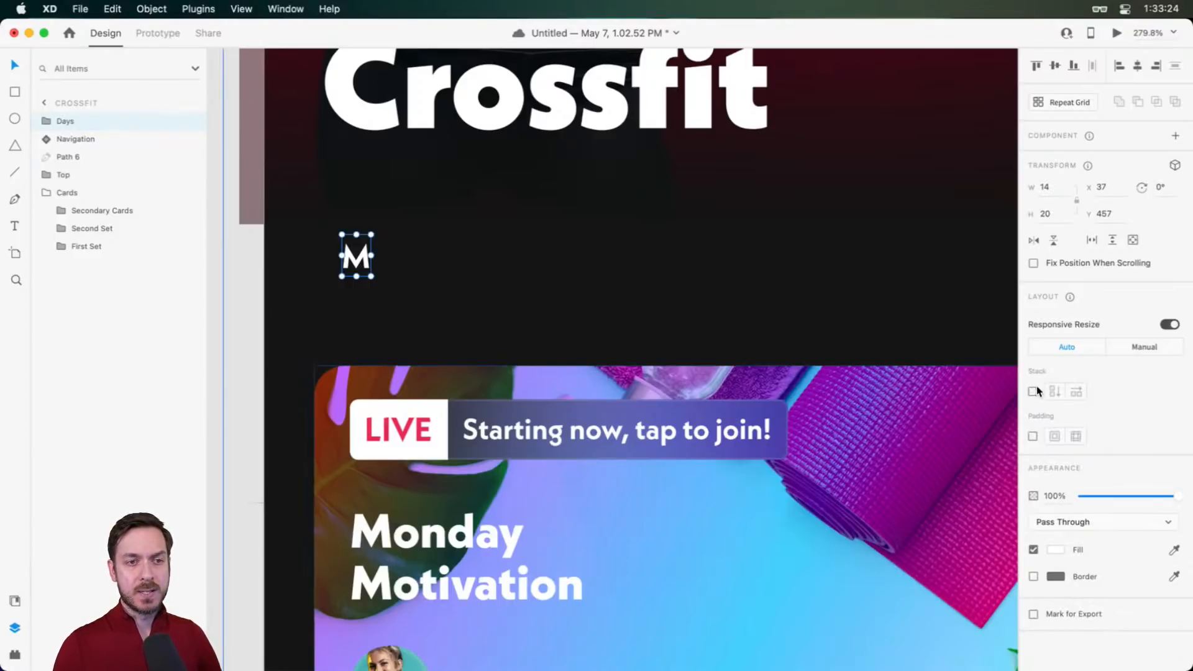
double_click(351, 261)
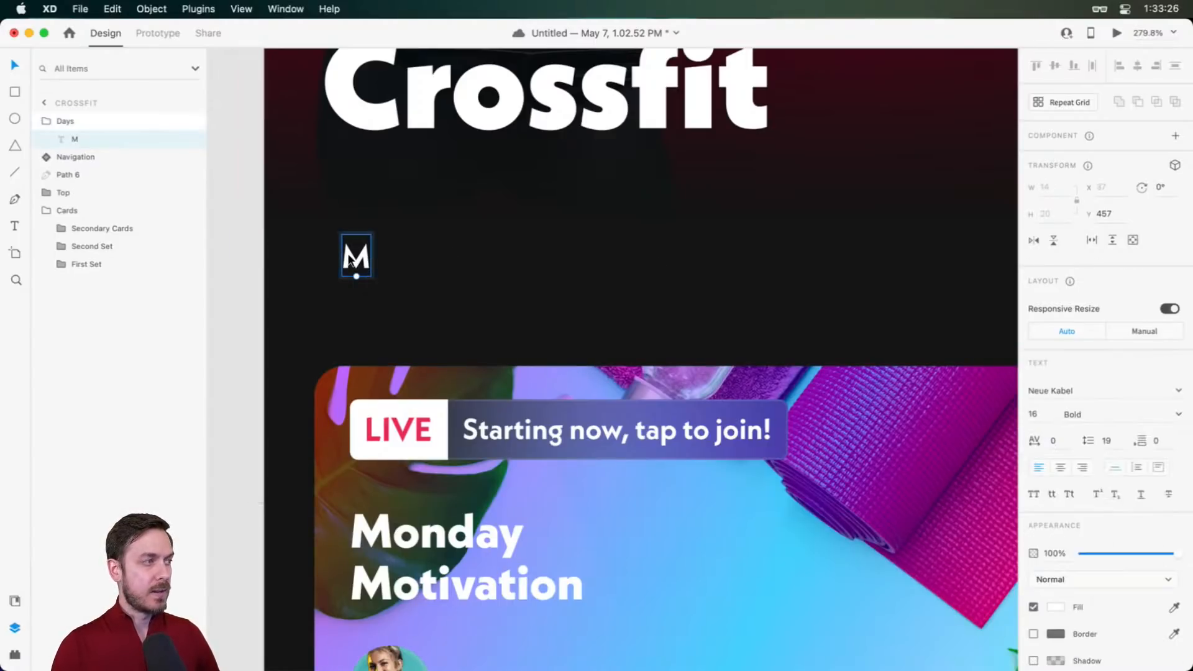
key(super+d)
key(super+d)
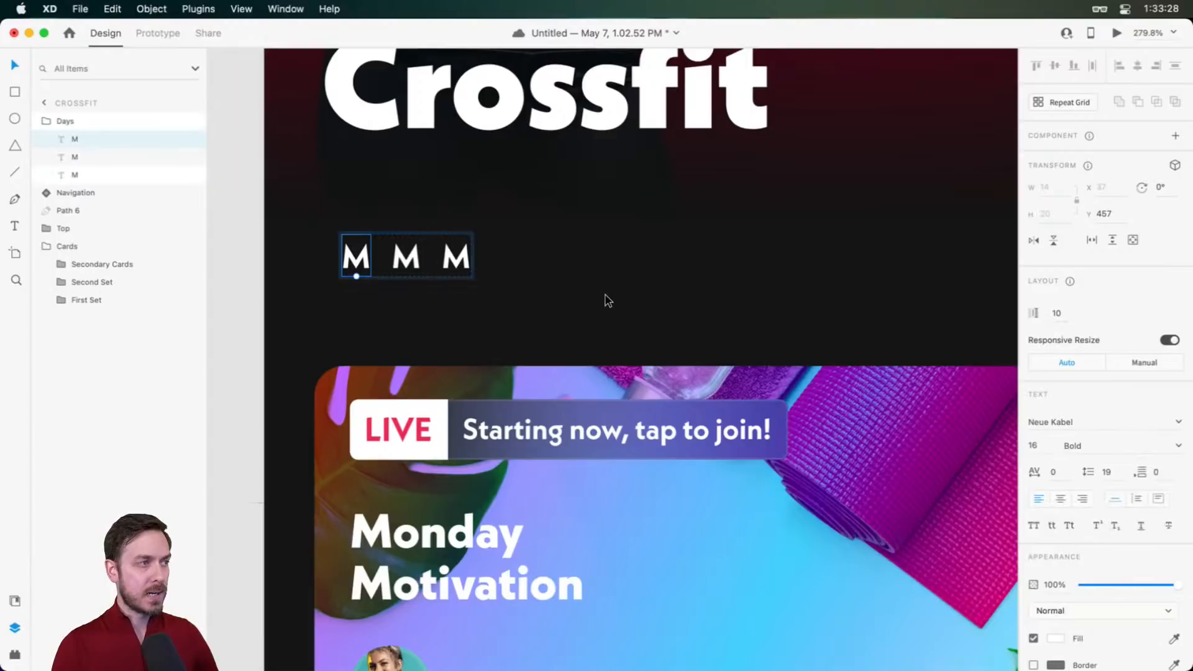
key(super+d)
key(super+d)
key(super+d)
key(super+d)
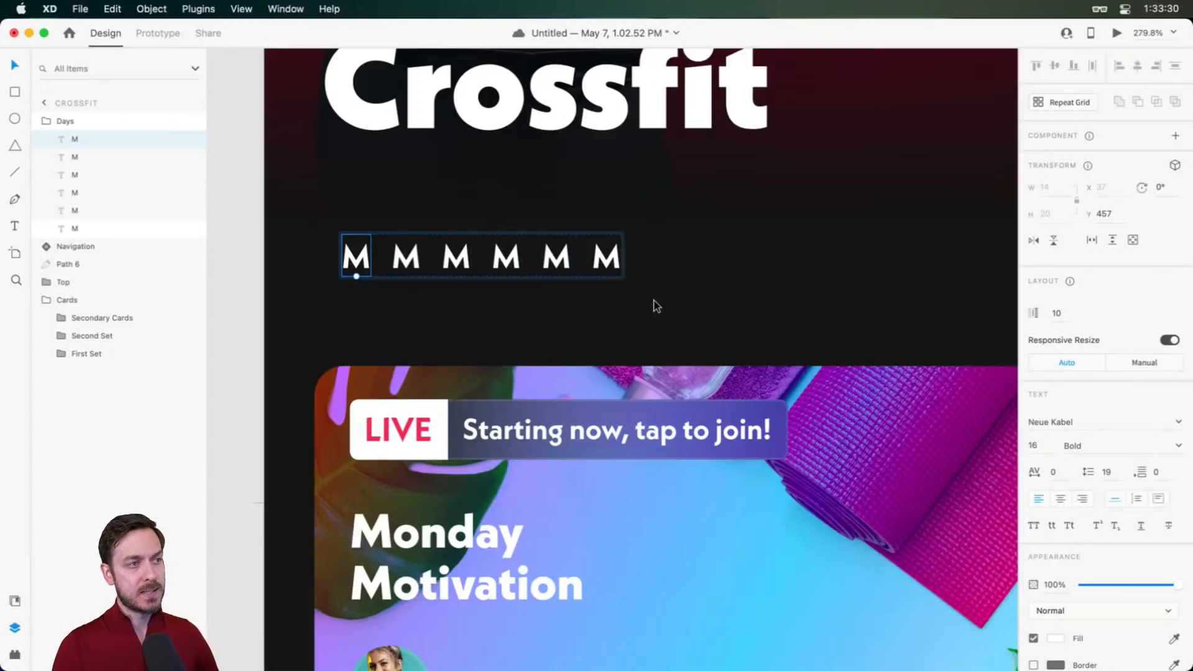
Retype the second, third and fourth letters as T, W and T
double_click(415, 259)
text(T)
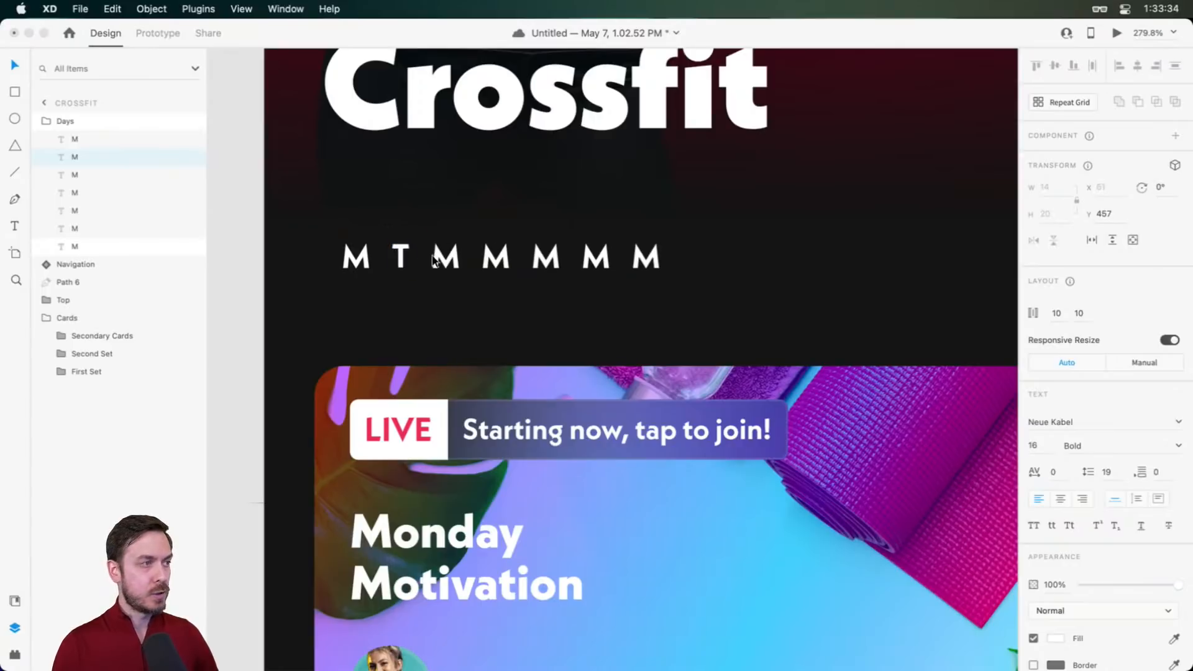
double_click(450, 261)
text(W)
double_click(497, 258)
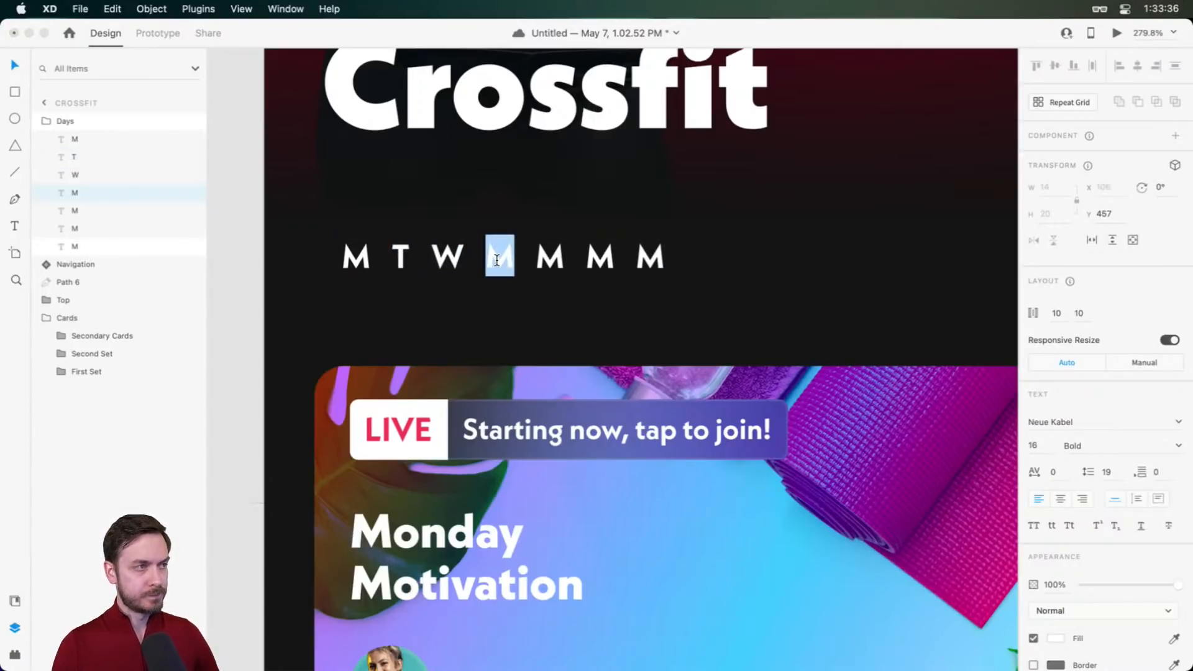
text(T)
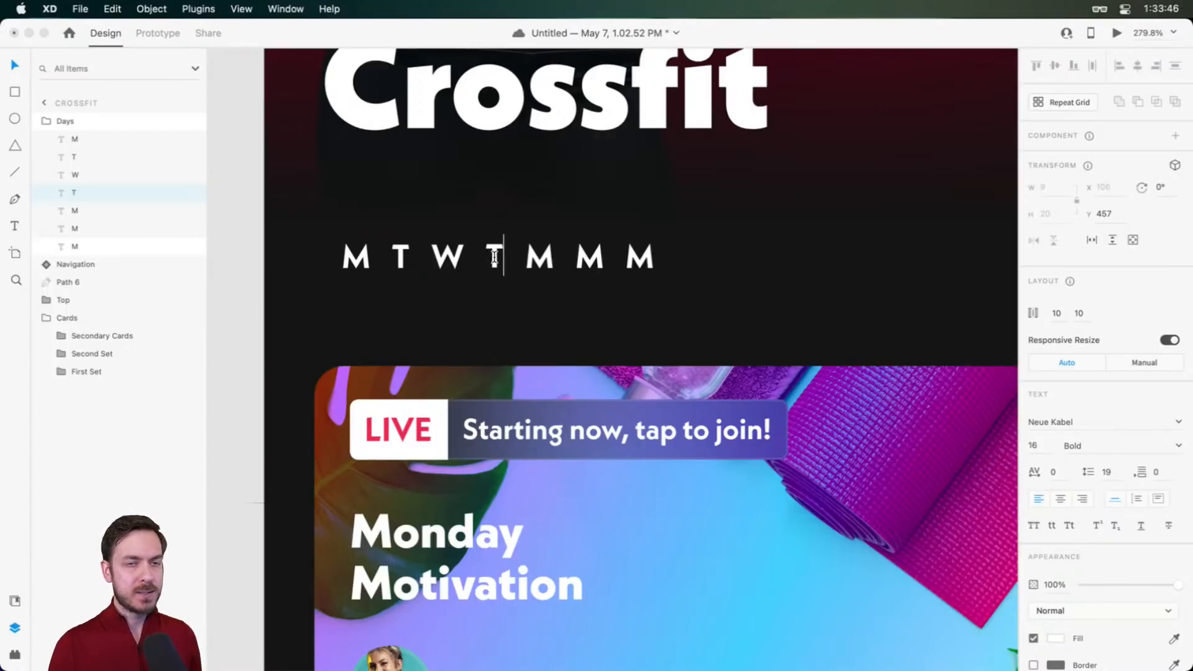
text(r)
key(BackSpace)
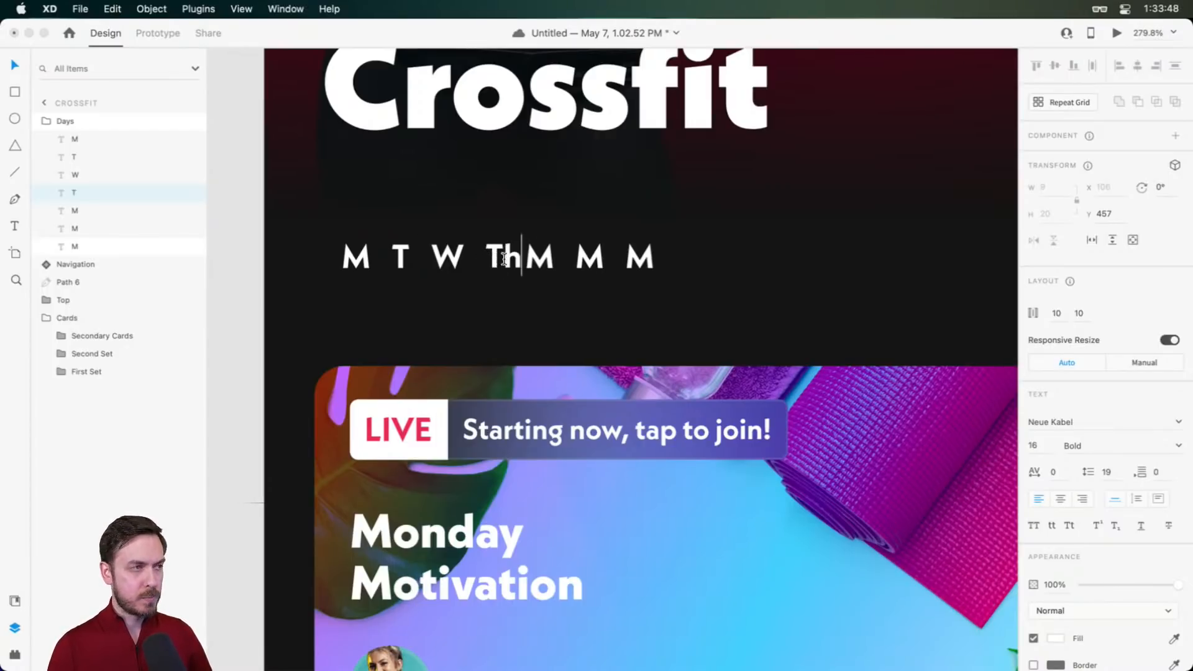
text(h)
key(BackSpace)
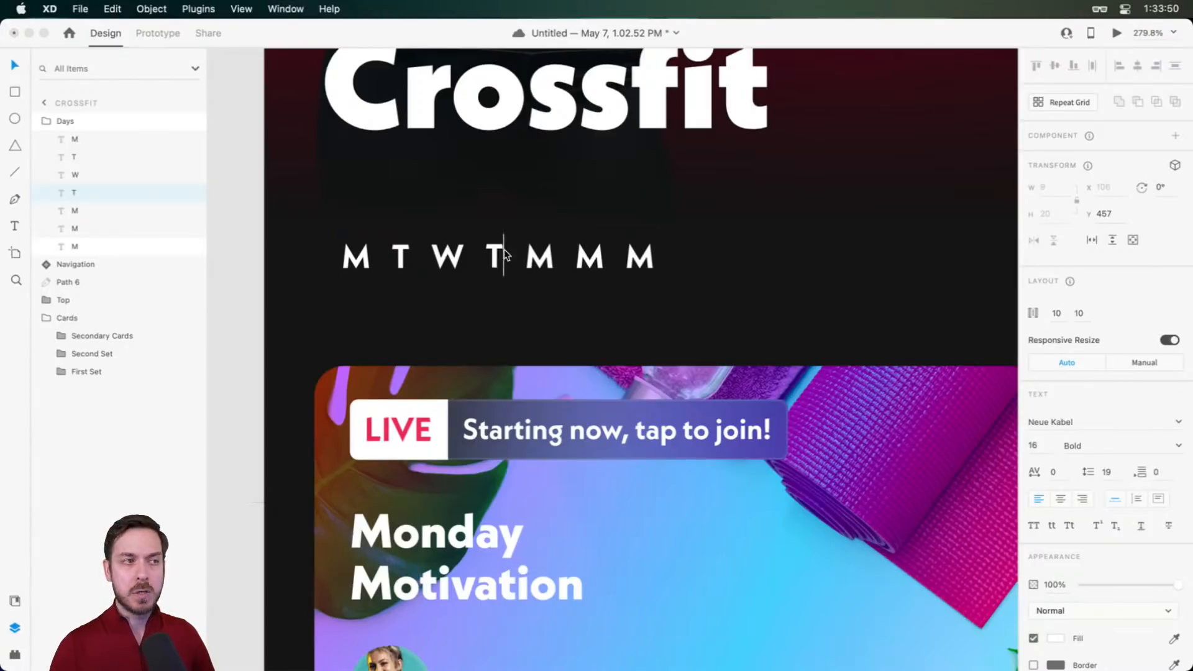
key(Escape)
Retype the last three letters as F, S and S
double_click(541, 258)
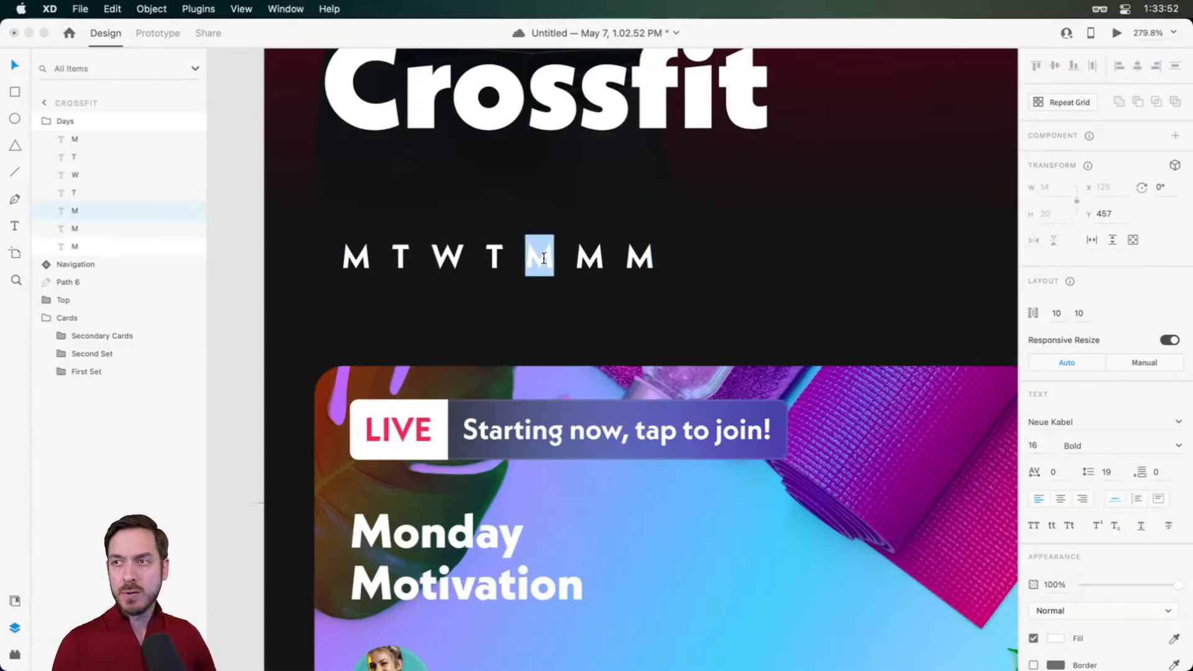
text(F)
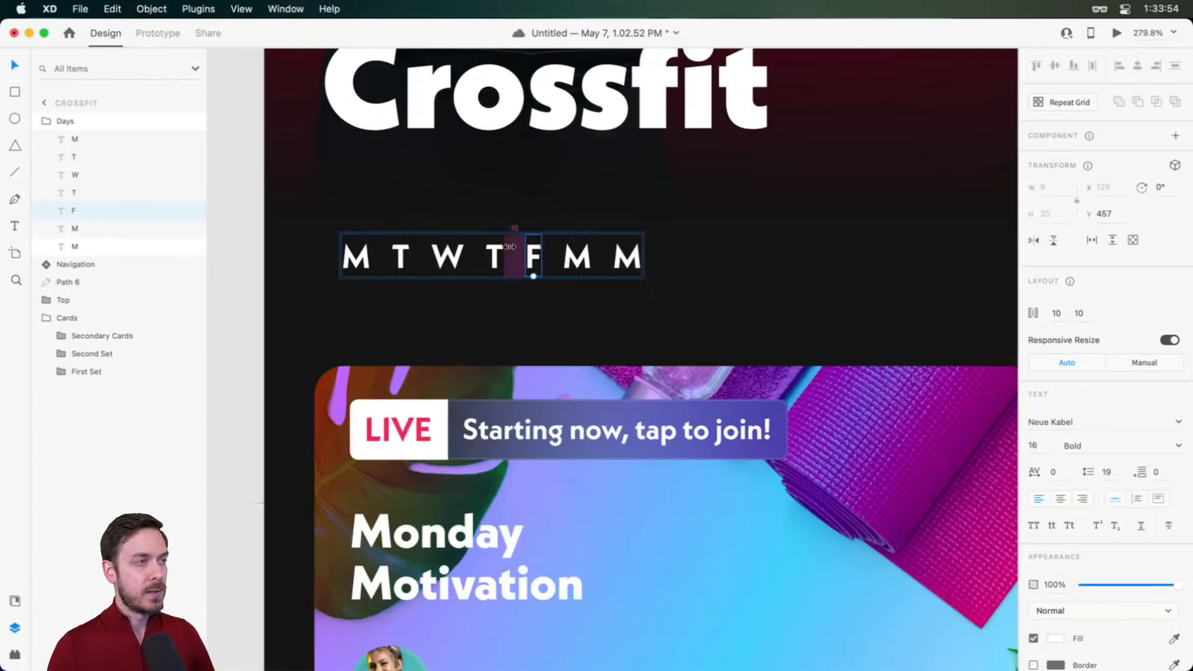
double_click(570, 267)
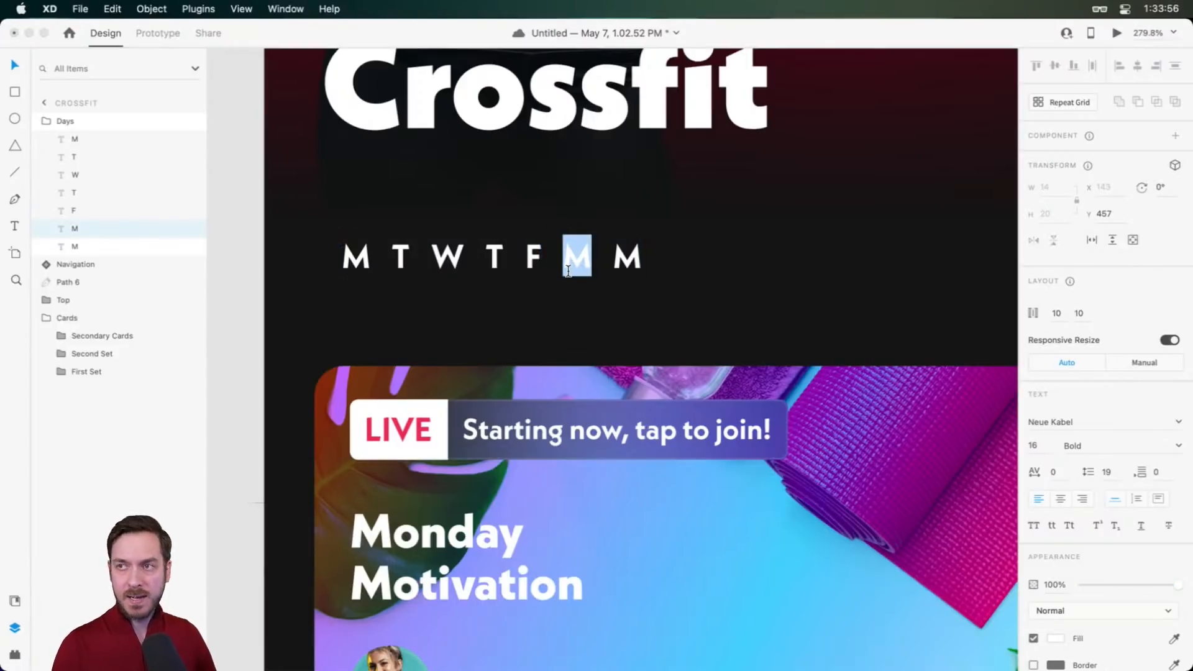
text(S)
double_click(621, 266)
key(BackSpace)
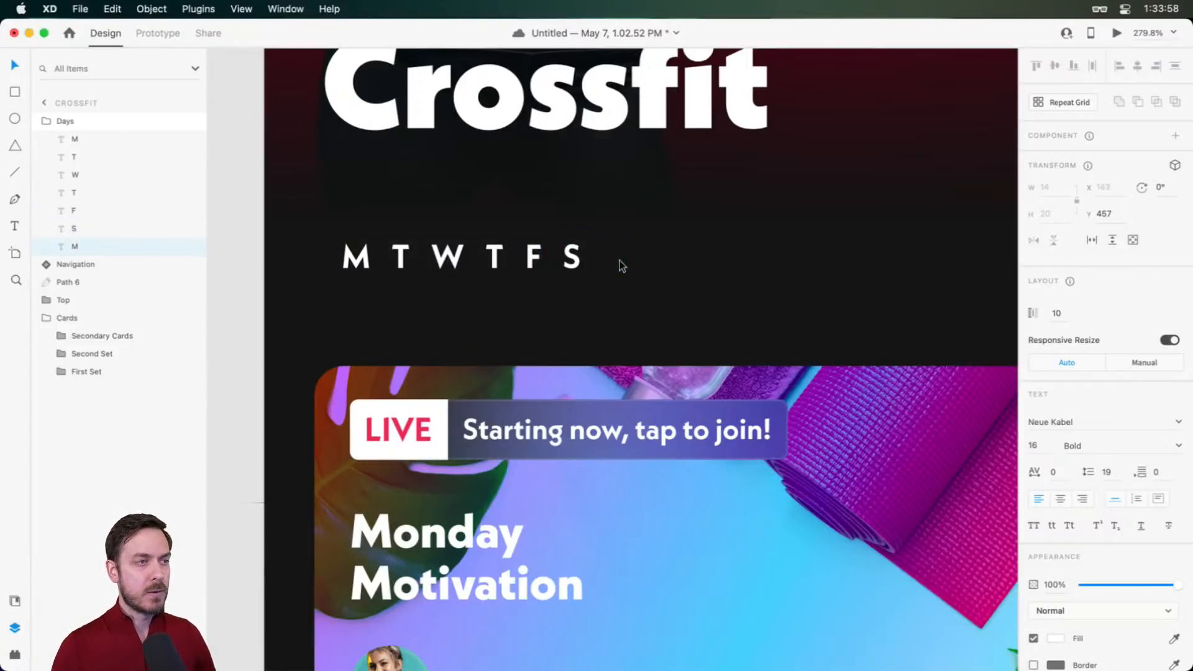
text(S)
scroll(600, 267, down, 3)
Widen the day-letter spacing to 45 and duplicate the Days row just beneath
scroll(584, 271, right, 2)
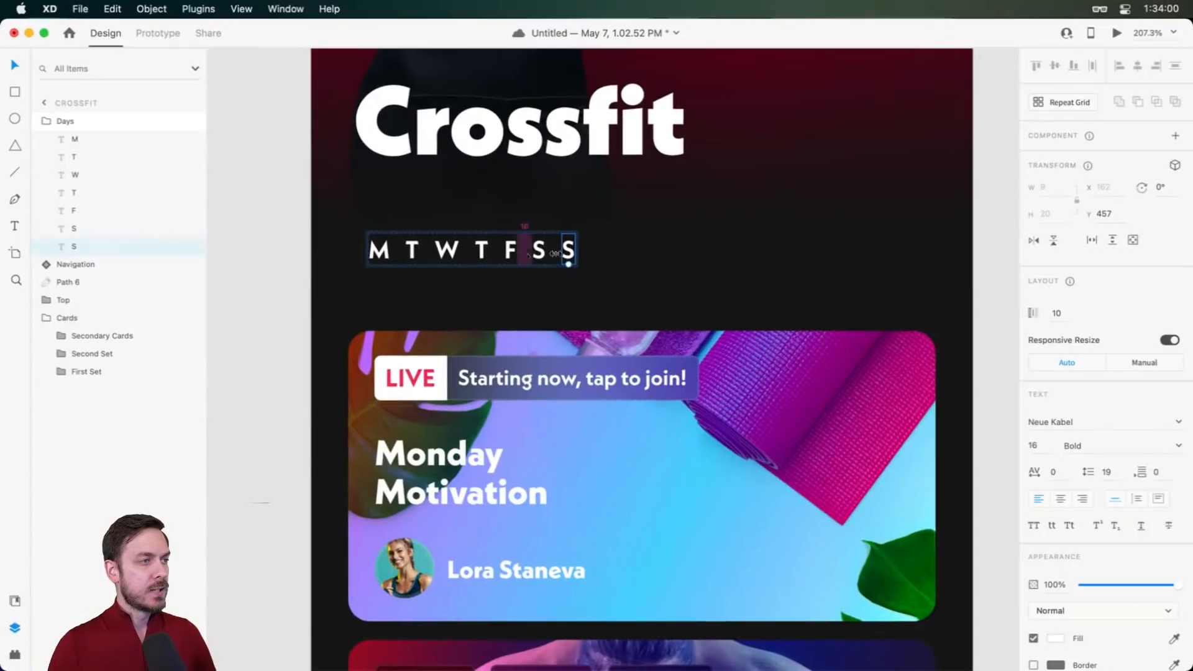
key(Escape)
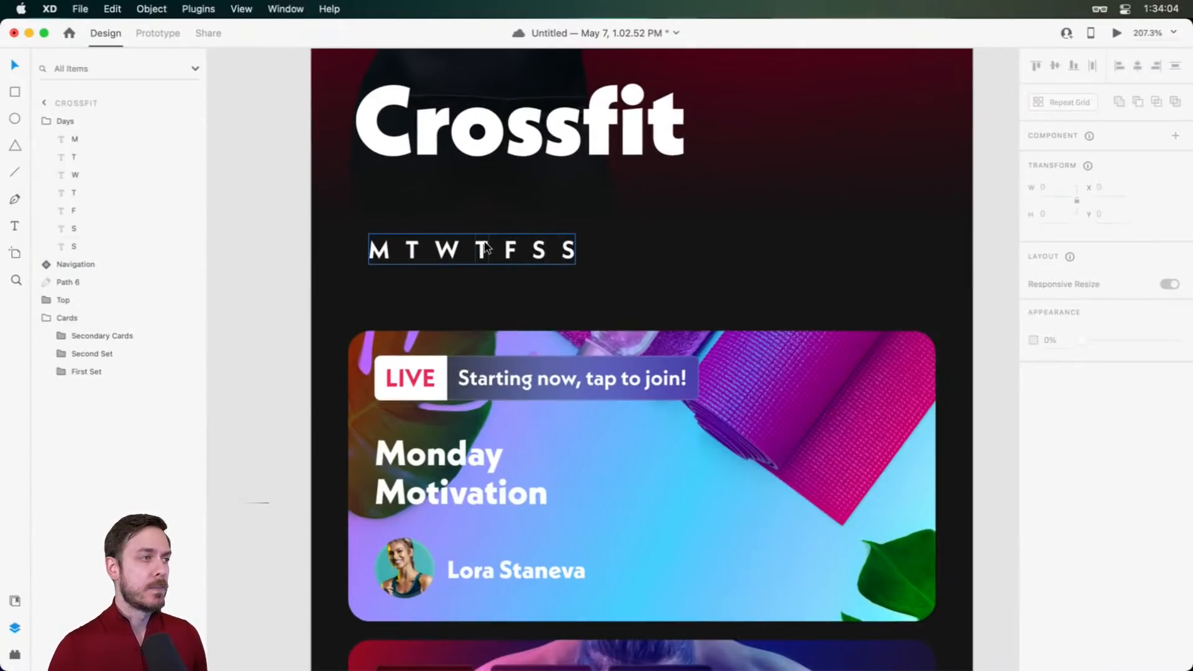
click(485, 247)
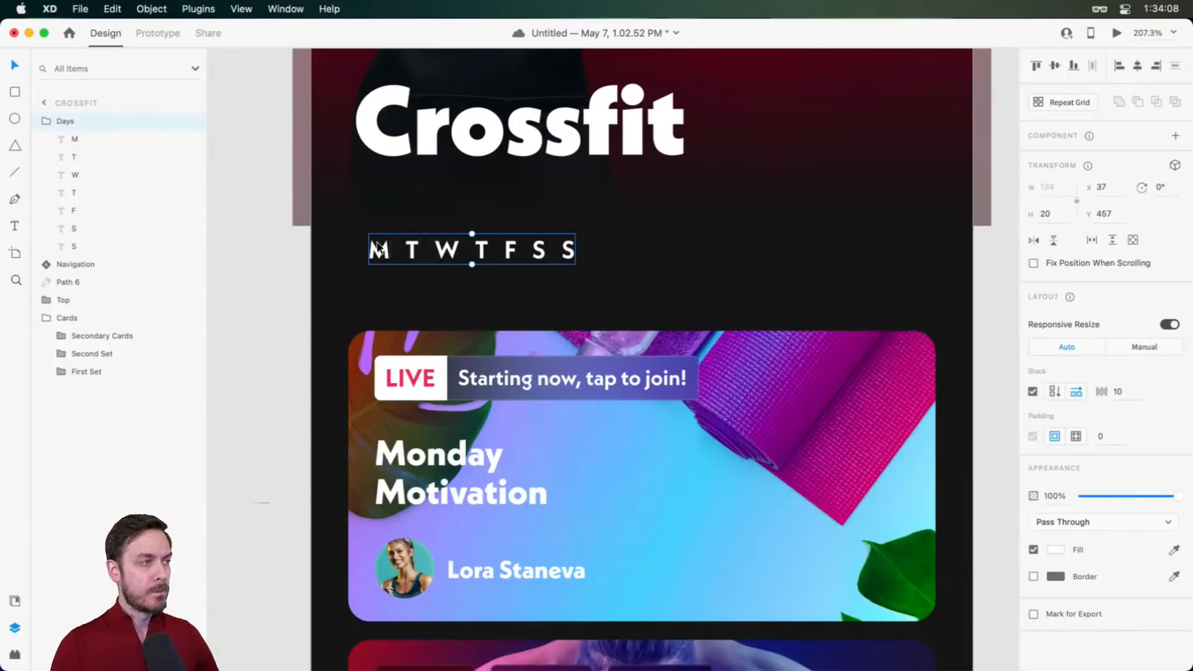
double_click(378, 249)
drag(399, 250, 453, 249)
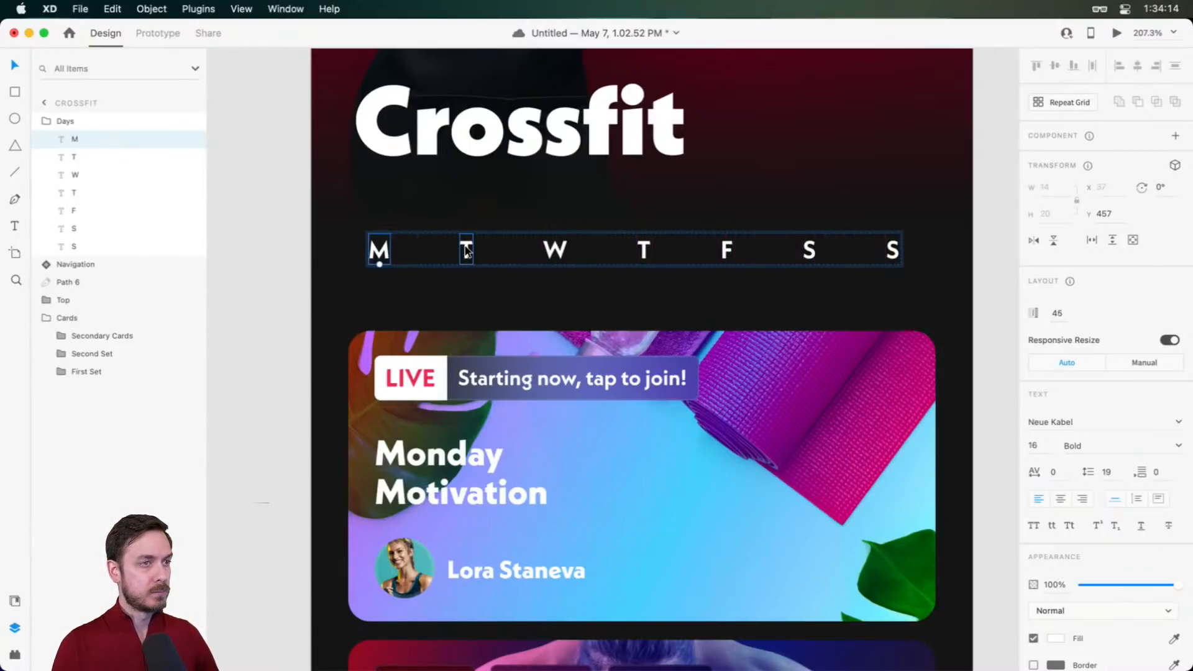
key(Escape)
drag(646, 248, 656, 284)
double_click(386, 286)
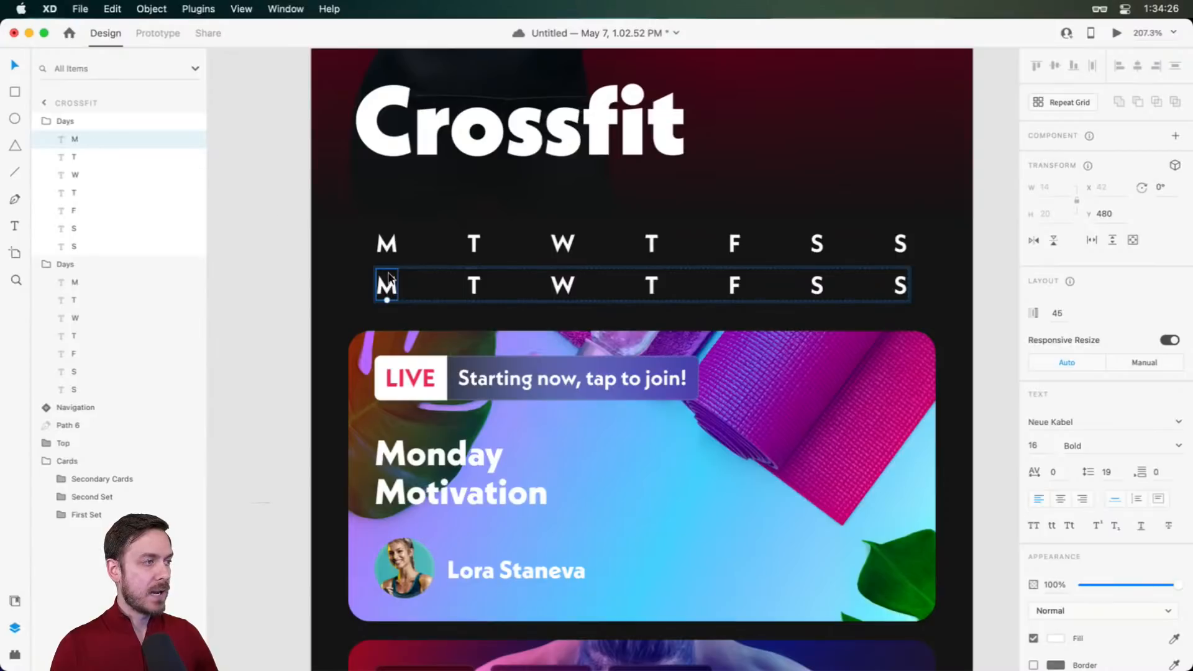
click(561, 289)
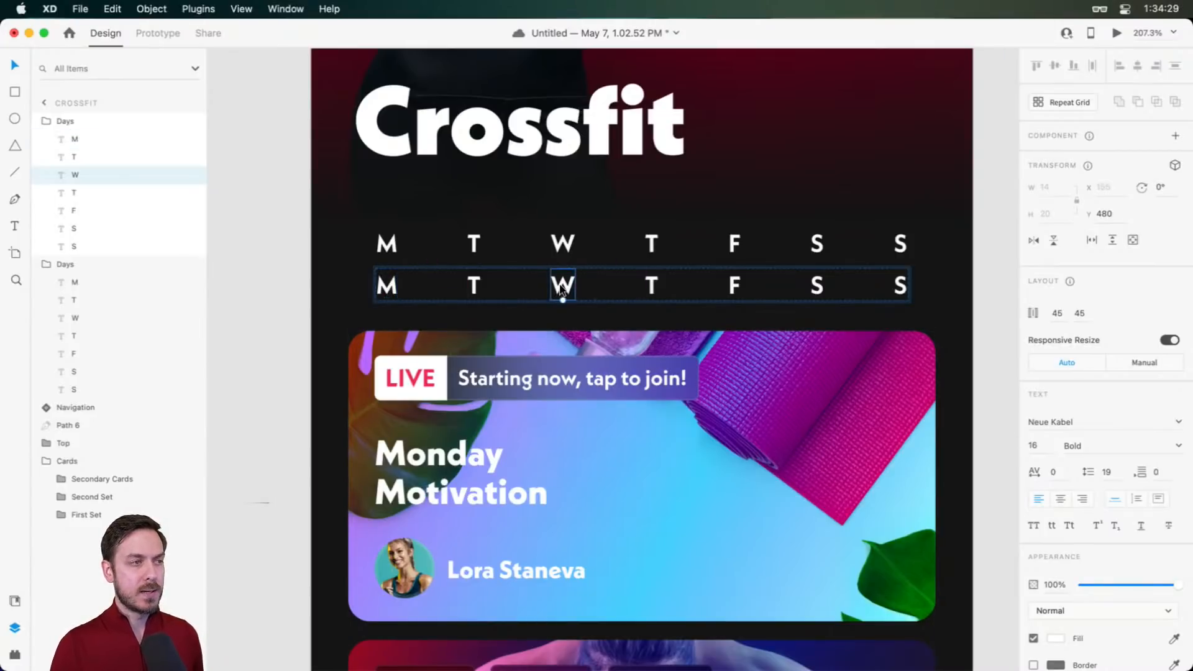
double_click(647, 291)
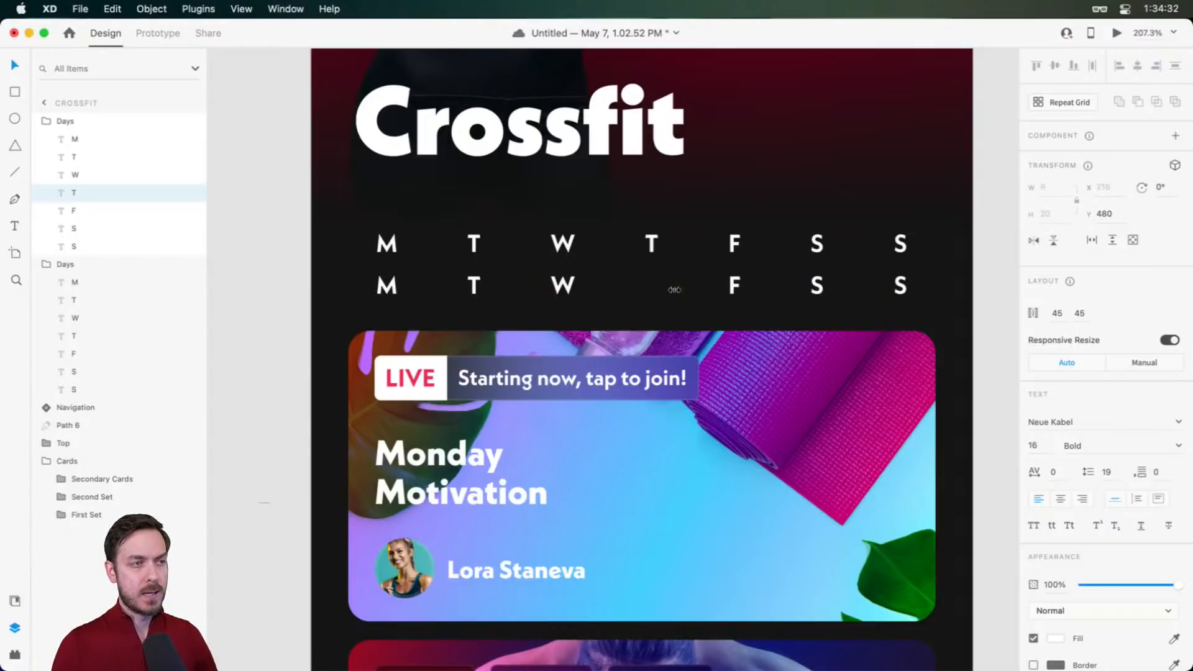
key(Escape)
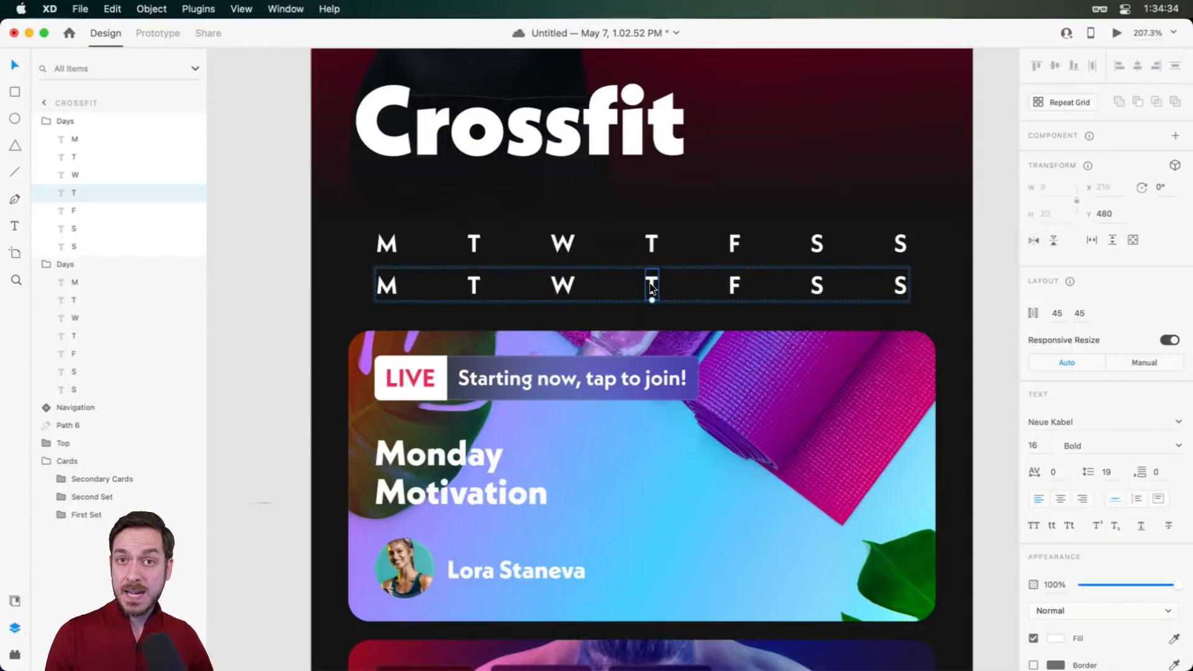
double_click(651, 289)
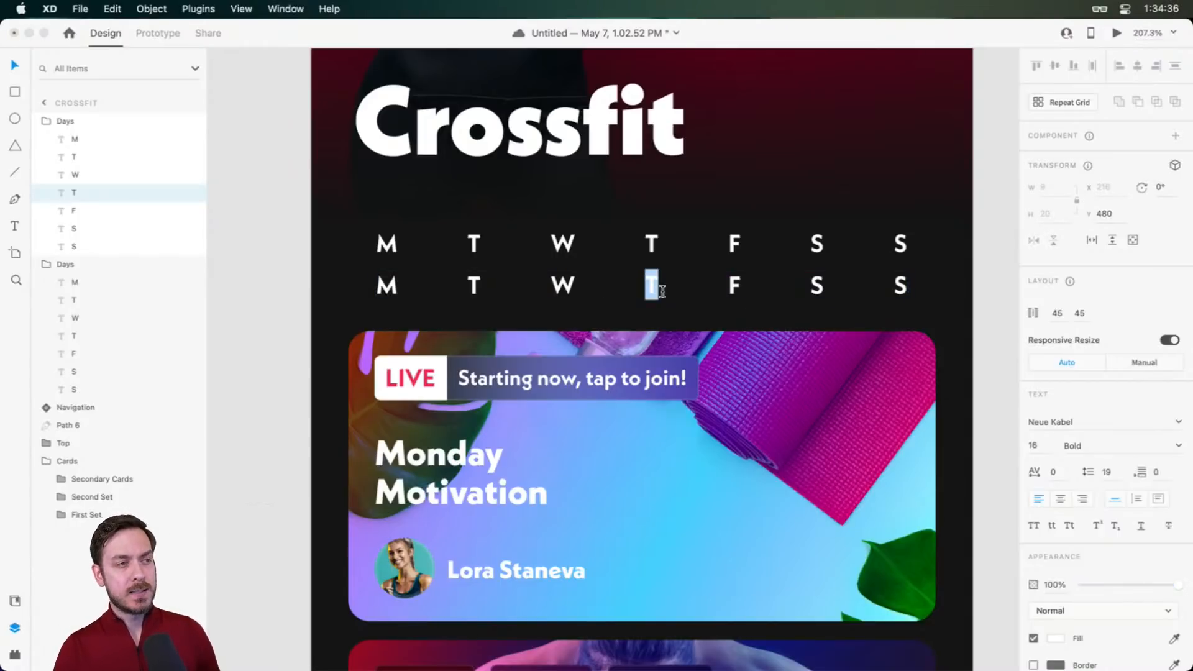
text(12)
key(Escape)
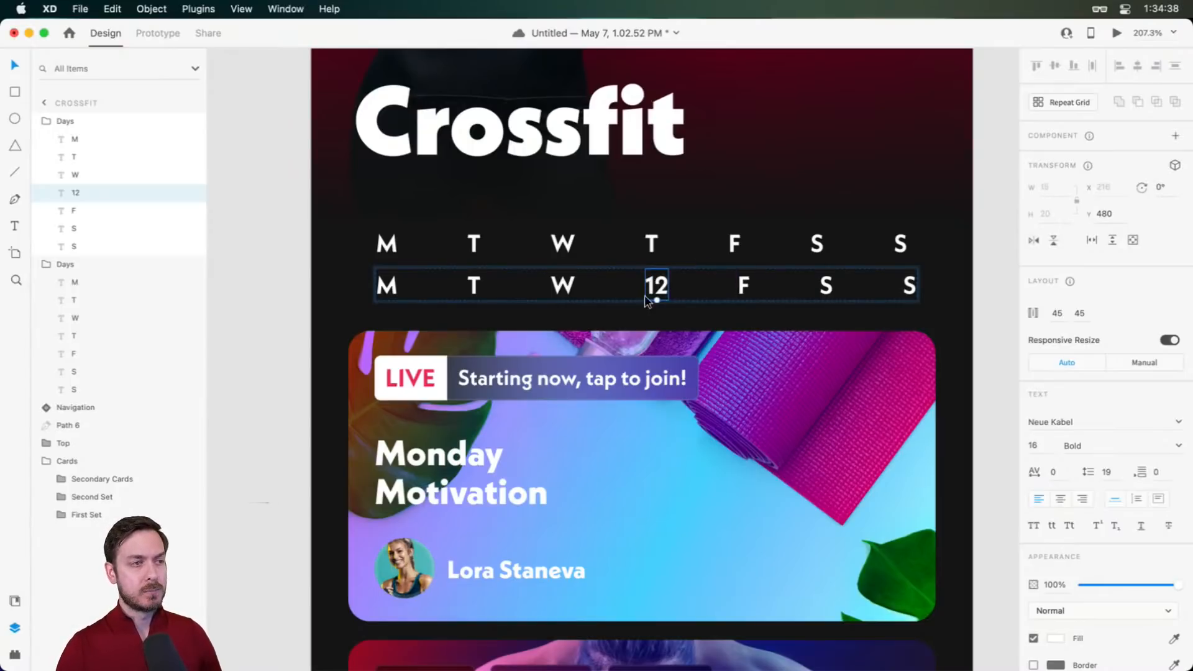
scroll(646, 301, up, 5)
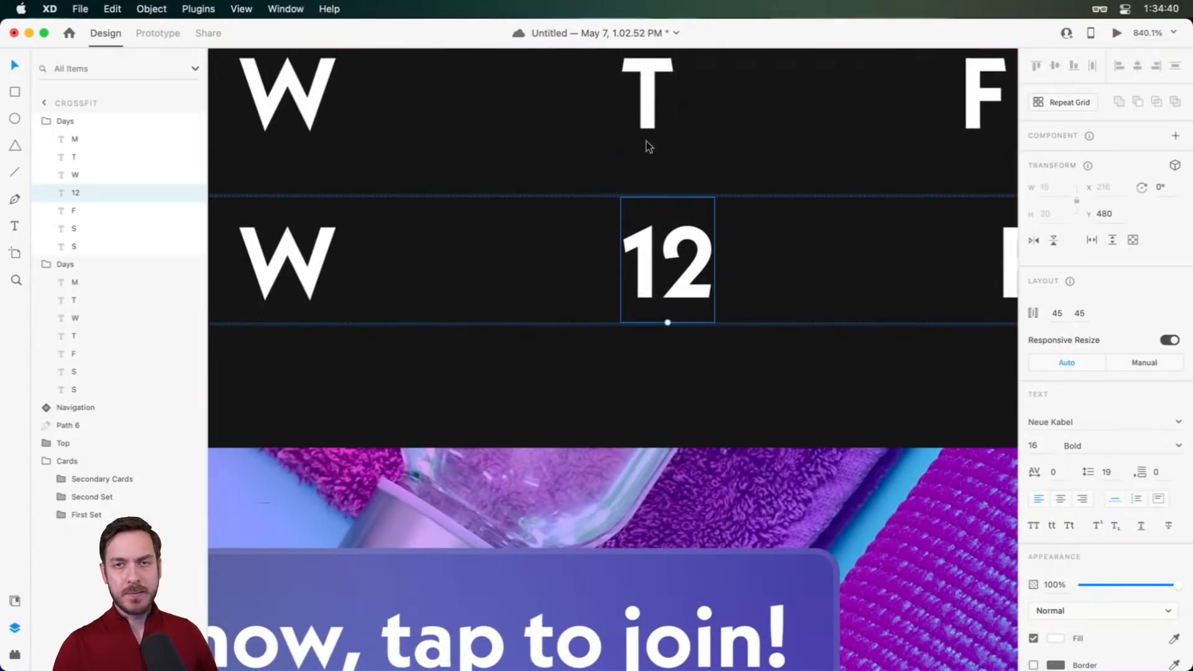
scroll(1082, 501, up, 5)
scroll(1082, 501, down, 5)
scroll(745, 271, up, 1)
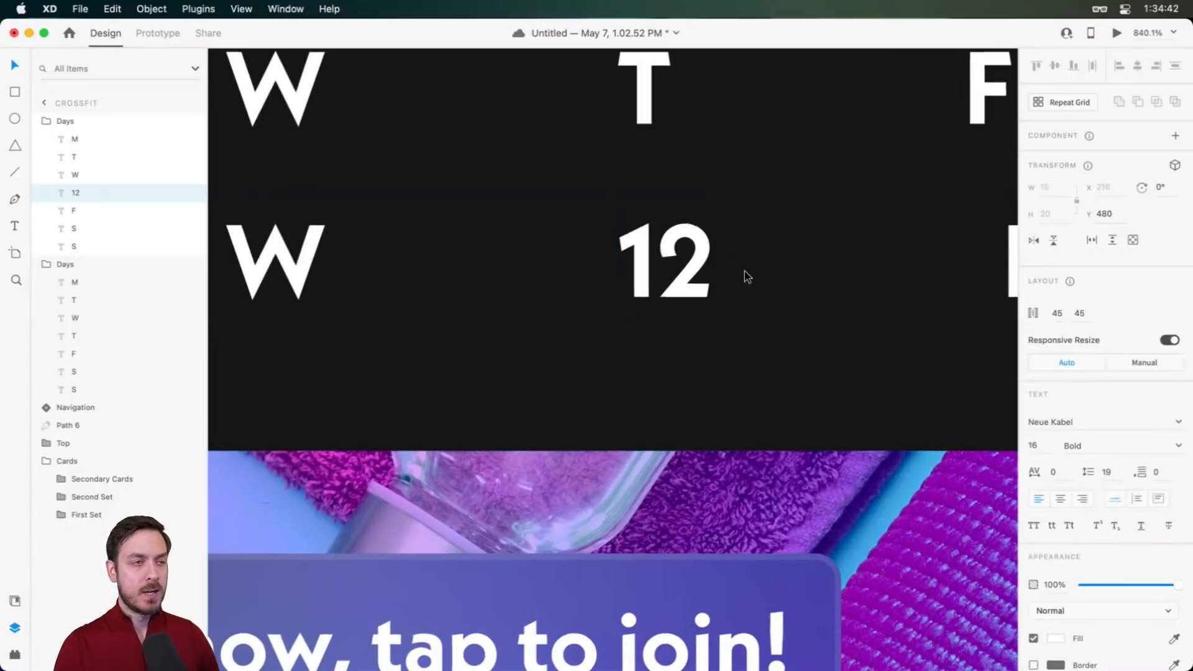
key(super+z)
scroll(744, 271, down, 3)
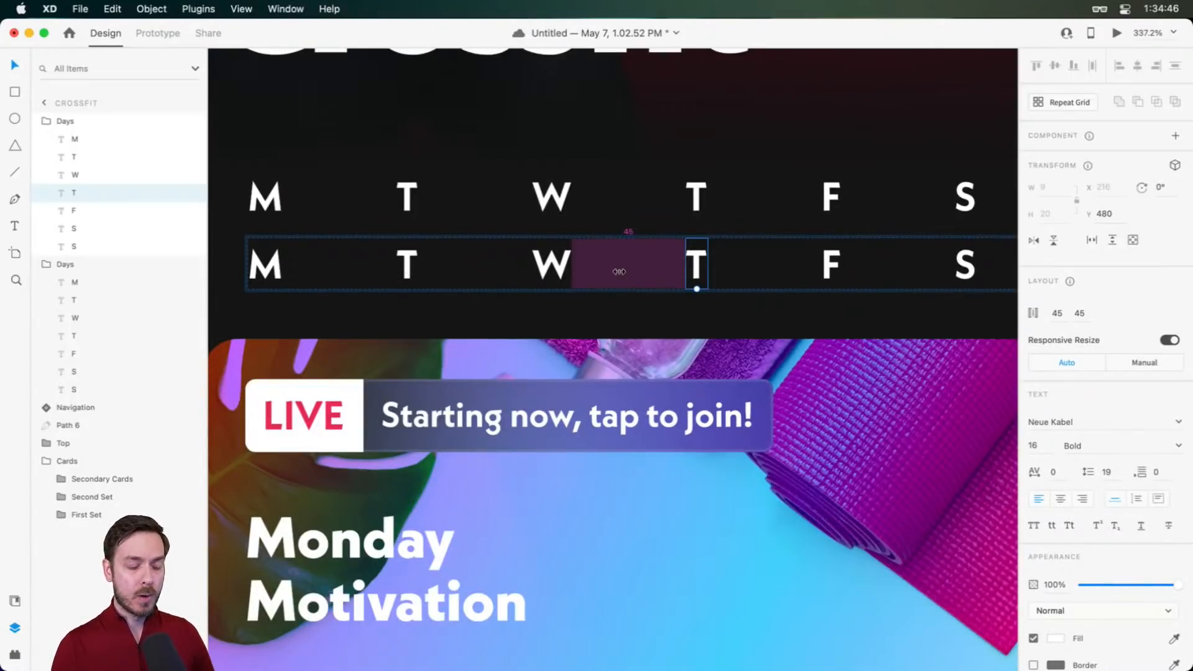
Save the selected text formatting as a new Neue Kabel 16pt bold character style
click(15, 601)
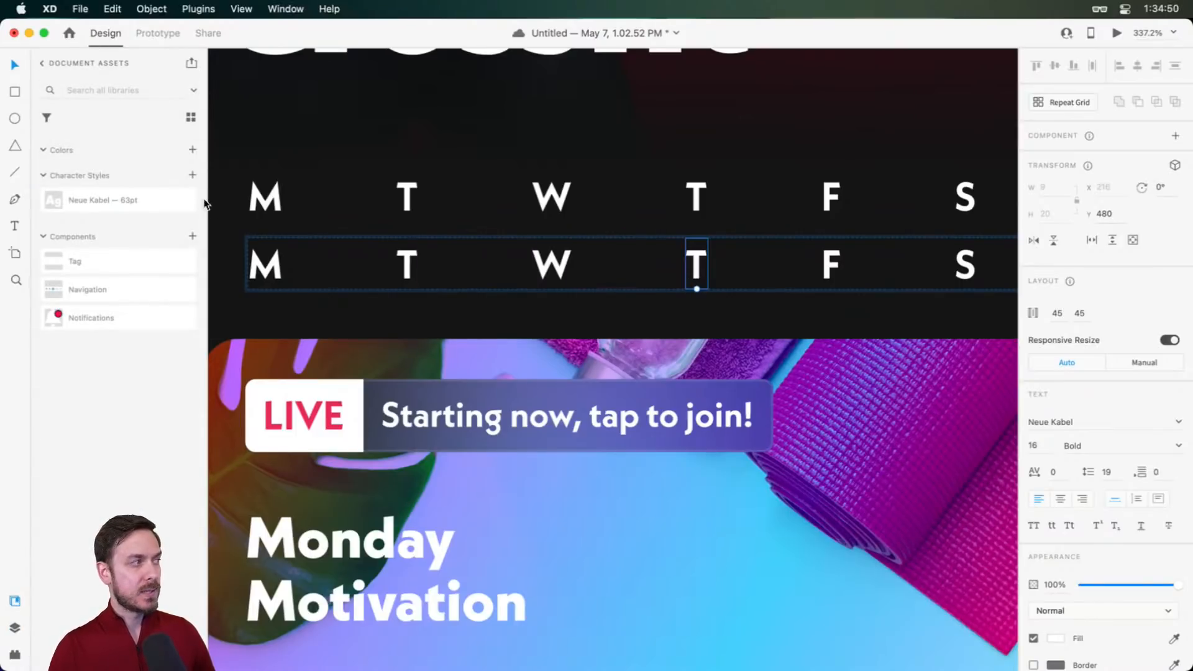
click(193, 175)
right_click(118, 199)
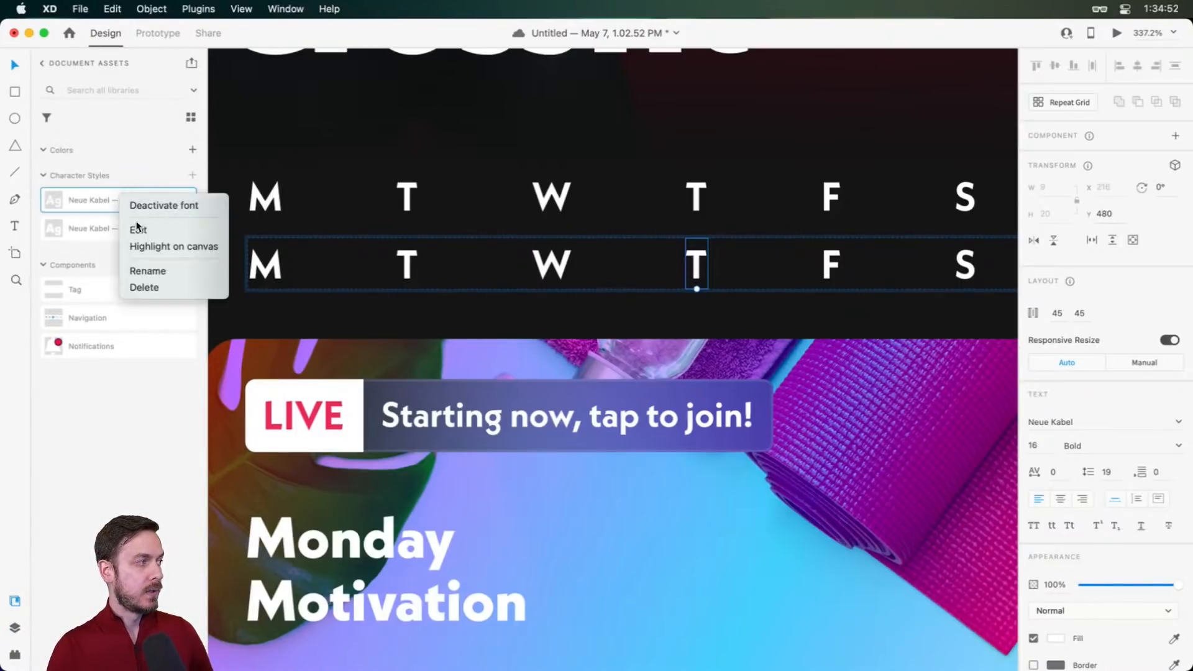
click(148, 231)
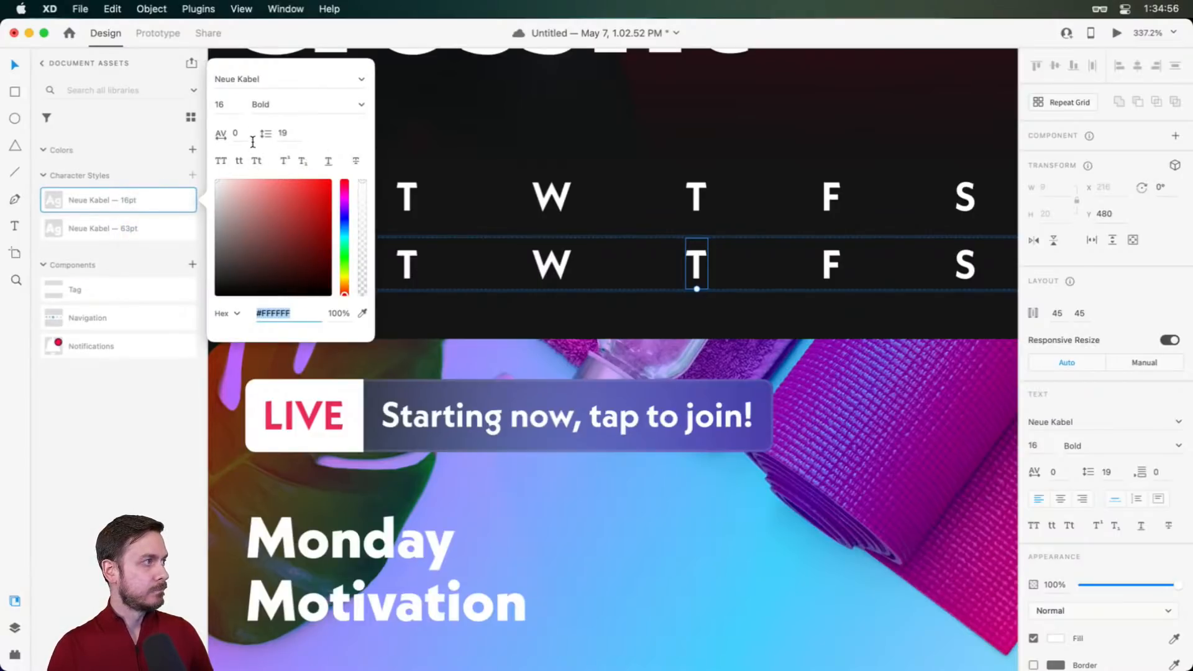
click(132, 198)
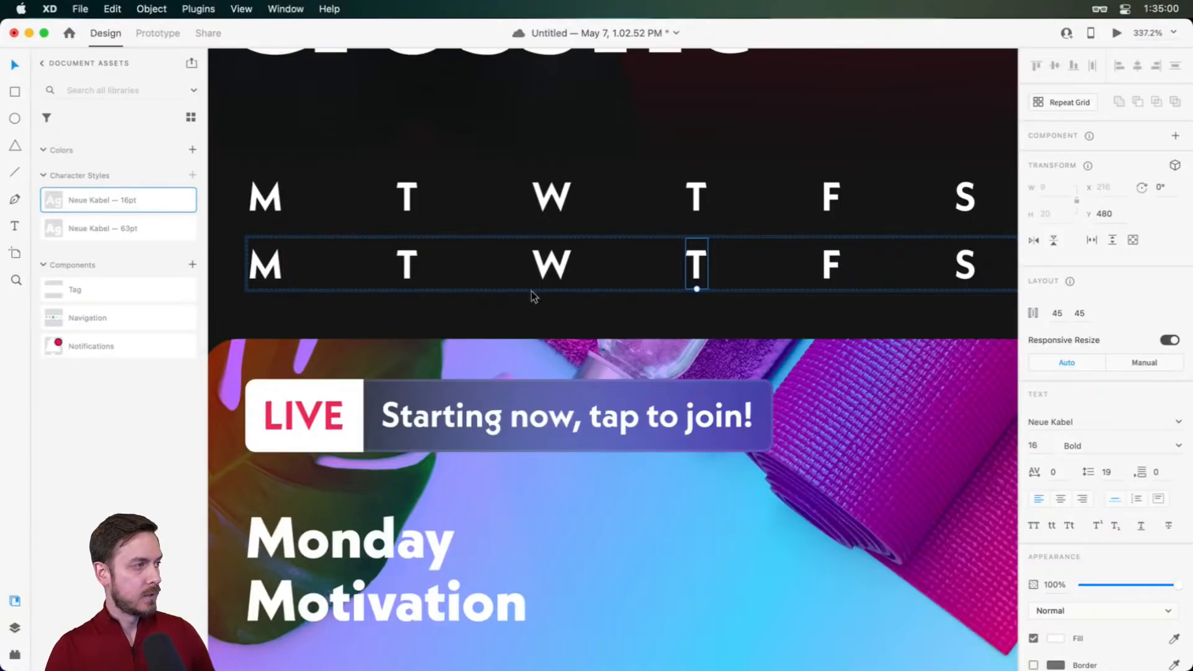
key(super+y)
Centre-align the text in both the upper and lower Days rows
click(592, 286)
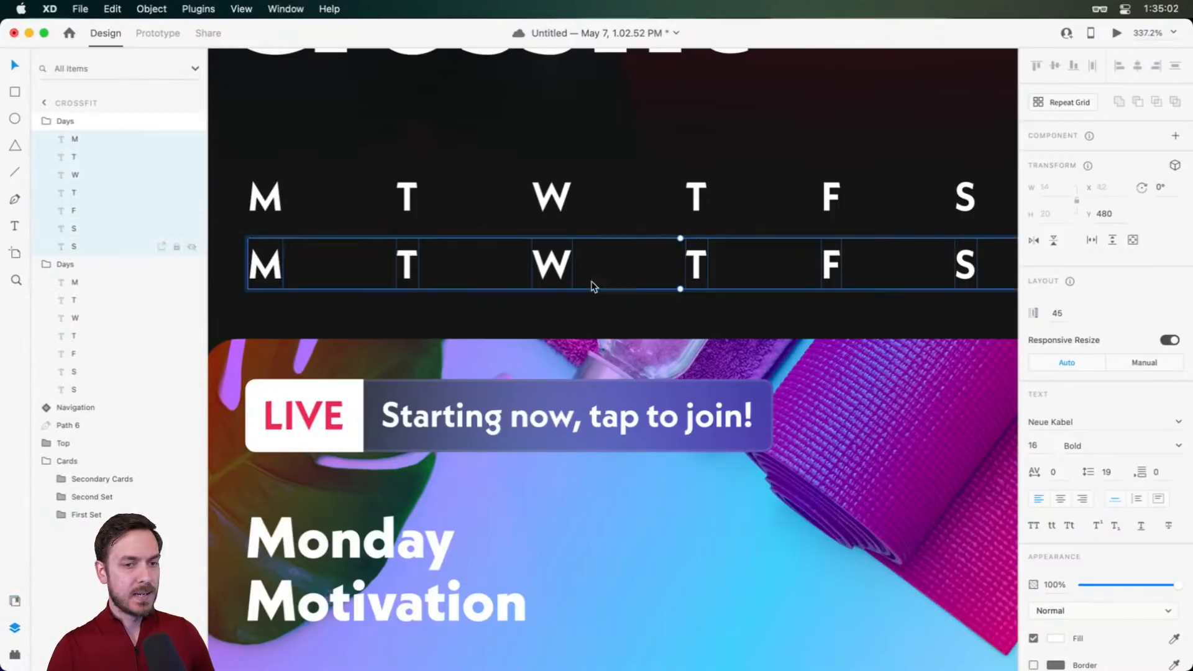
click(1061, 499)
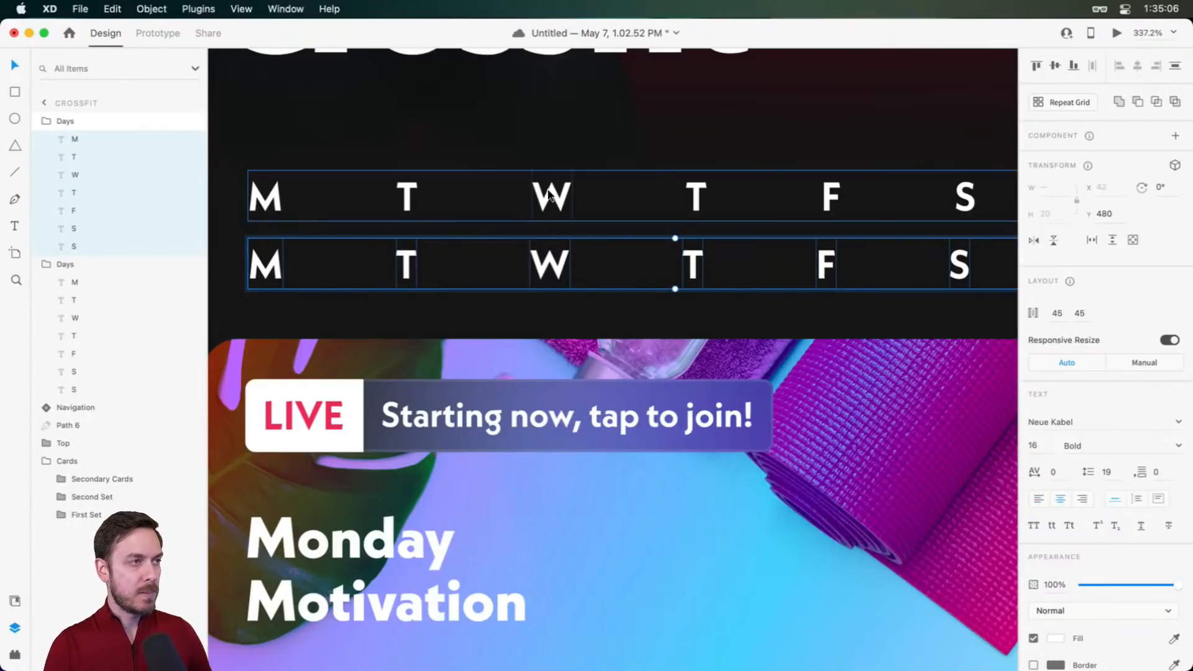
click(338, 196)
click(74, 282)
shift+click(74, 385)
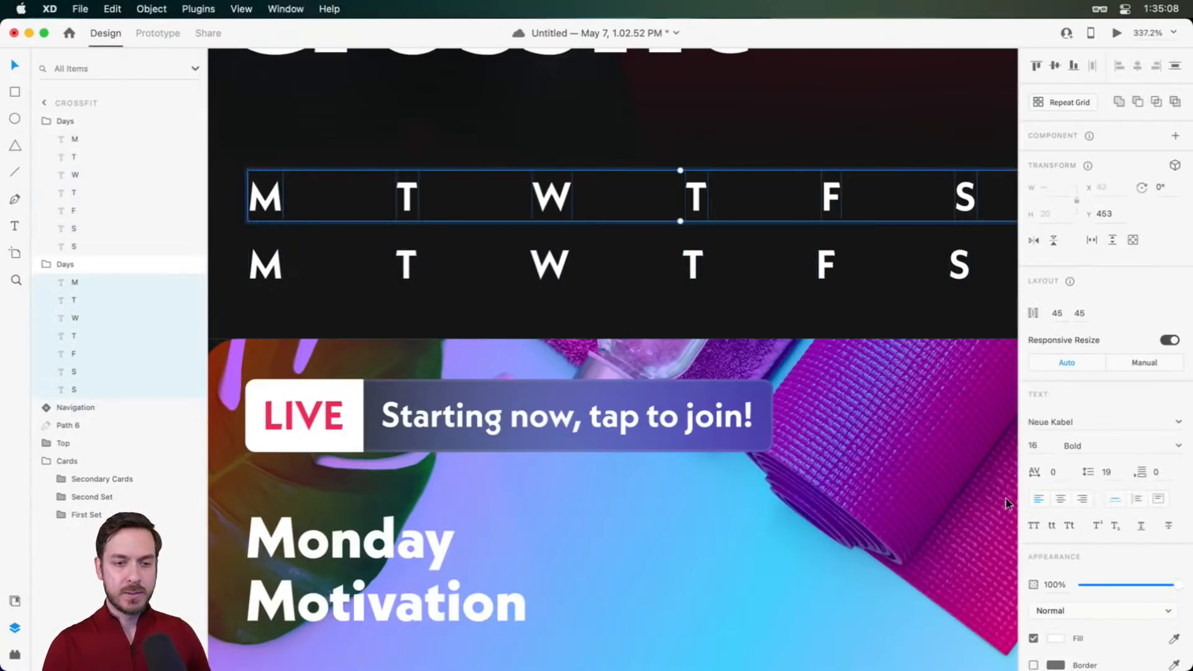
click(689, 268)
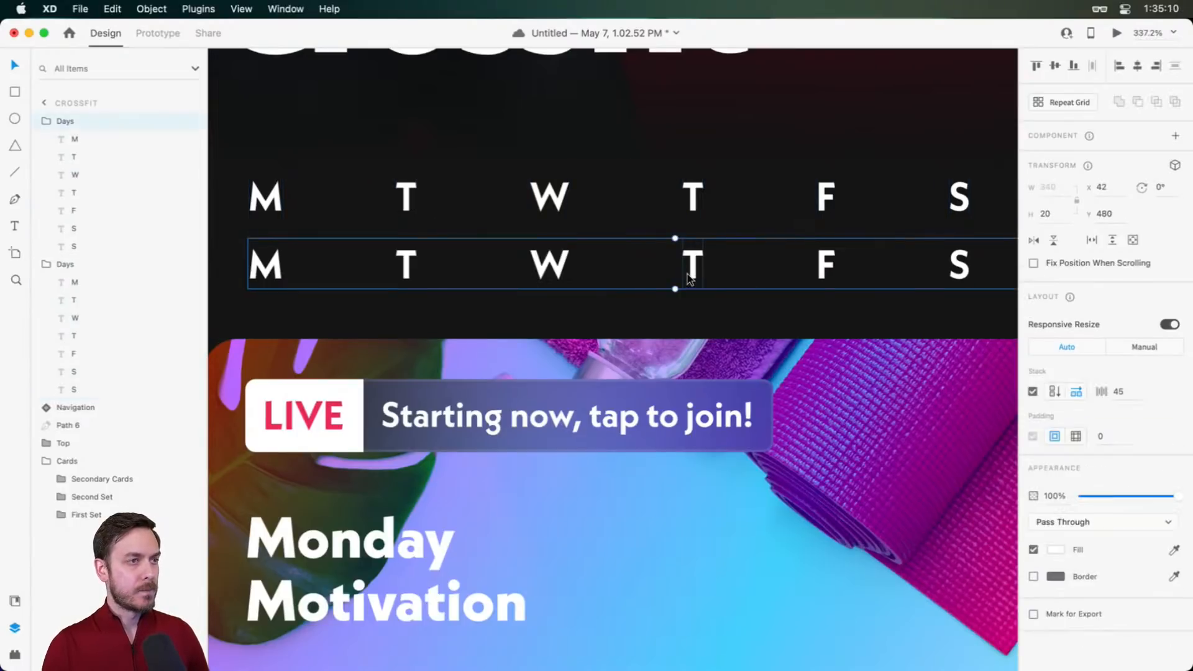
scroll(707, 245, down, 3)
click(688, 215)
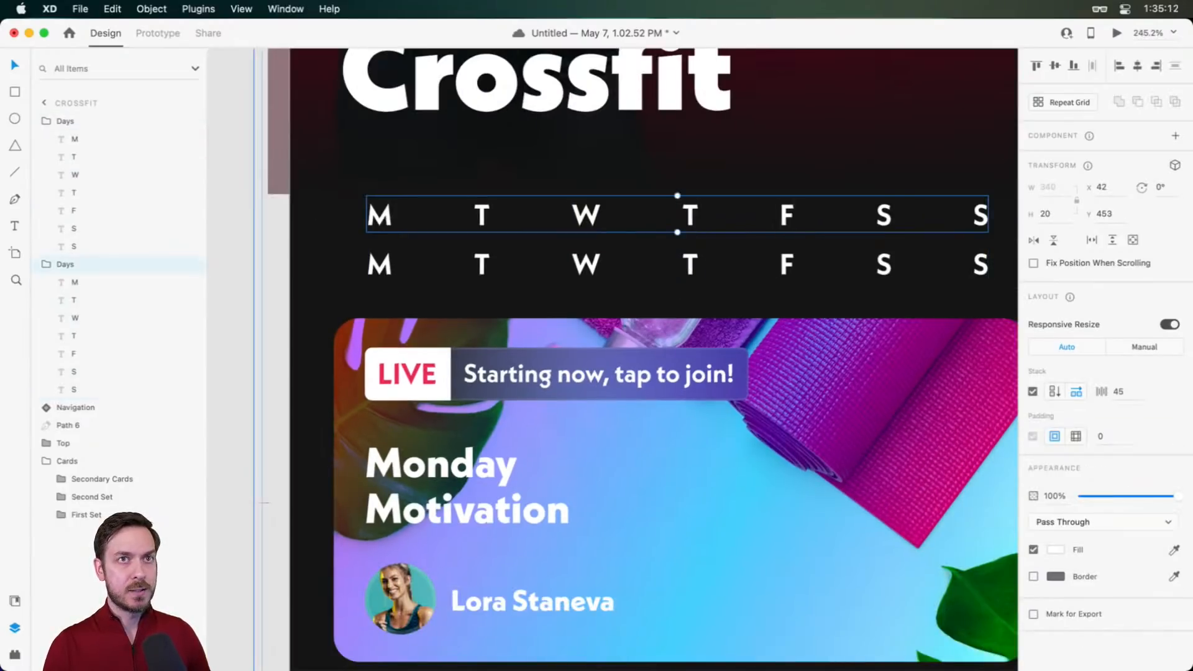
click(1143, 70)
click(807, 263)
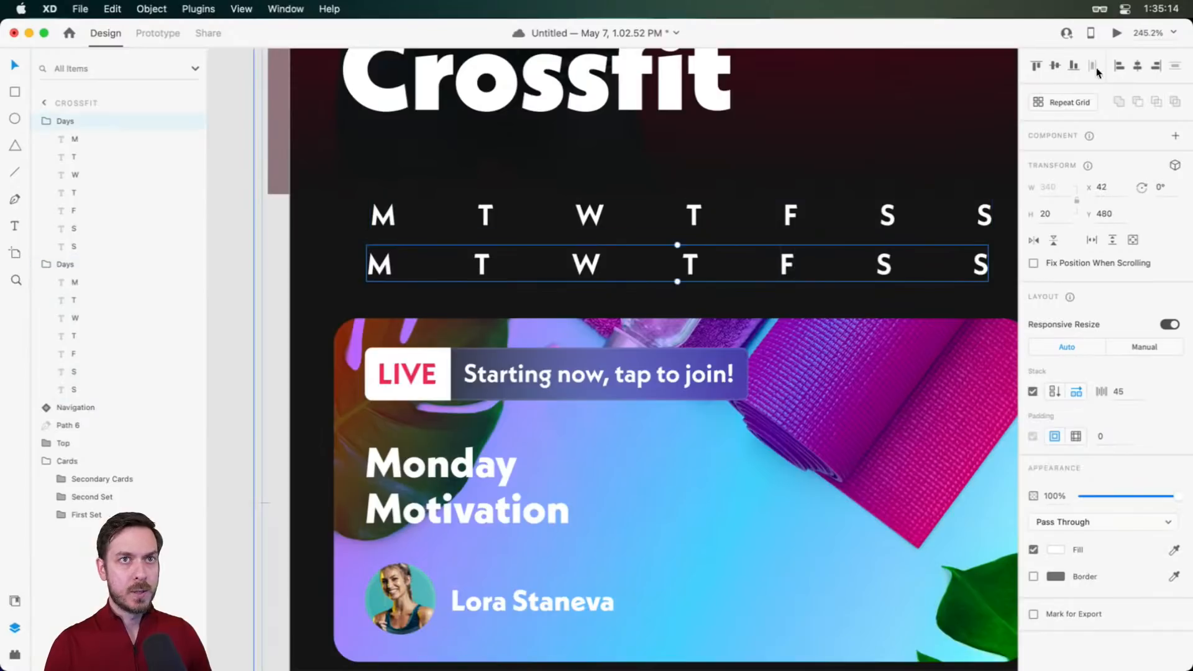
click(1136, 70)
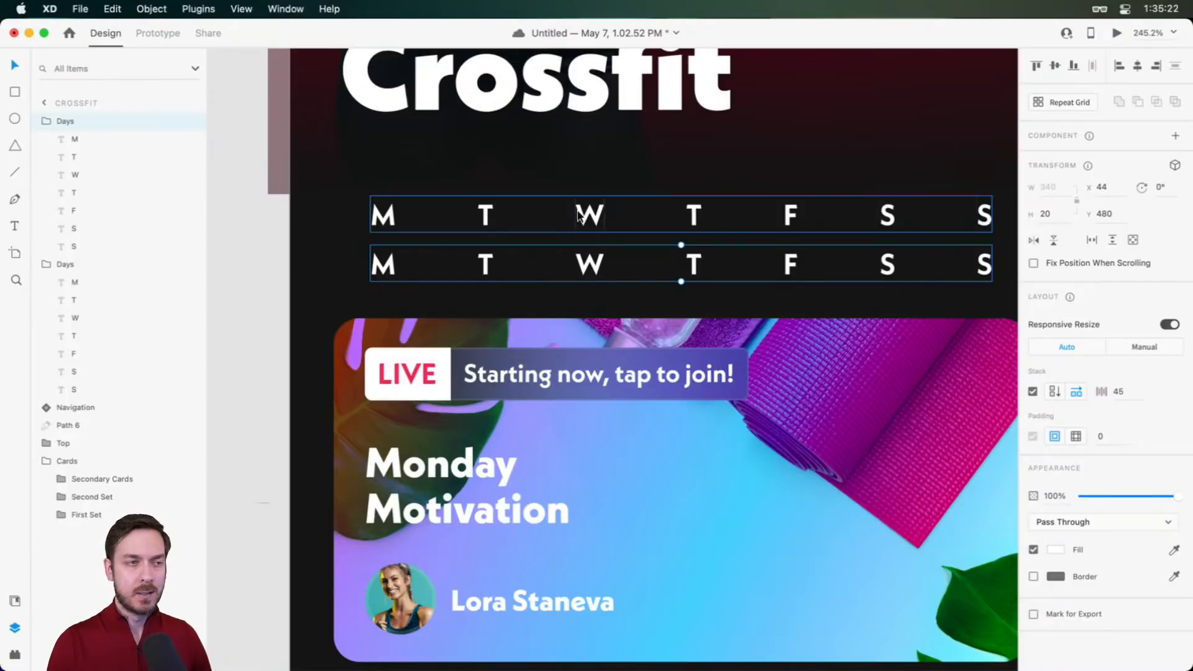
Change the top row's fourth T to Th
click(709, 193)
double_click(696, 220)
double_click(696, 220)
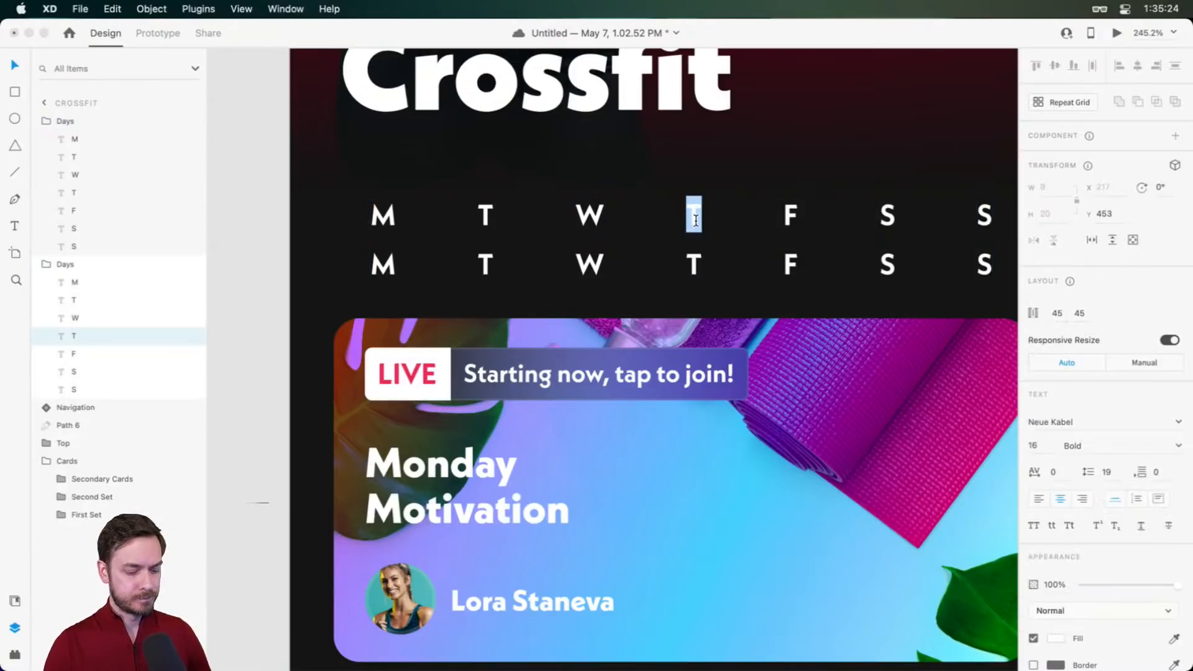
text(Th)
key(Escape)
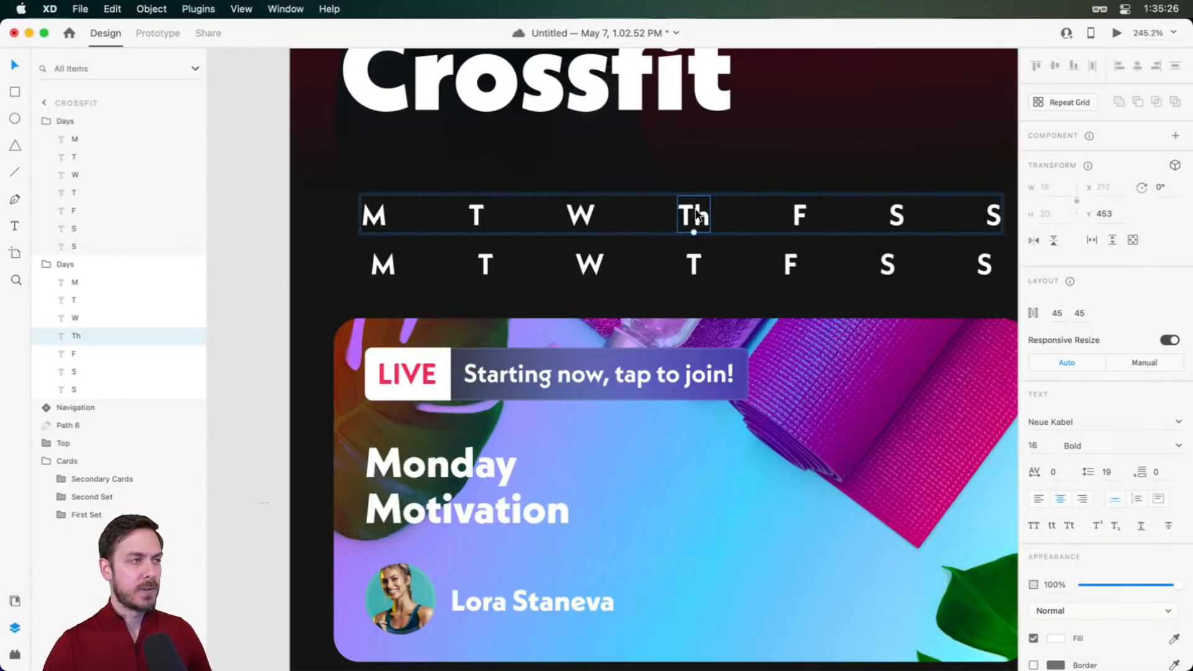
Retype the lower row's M, F, S and S as 6, 14, 15 and 16
double_click(384, 264)
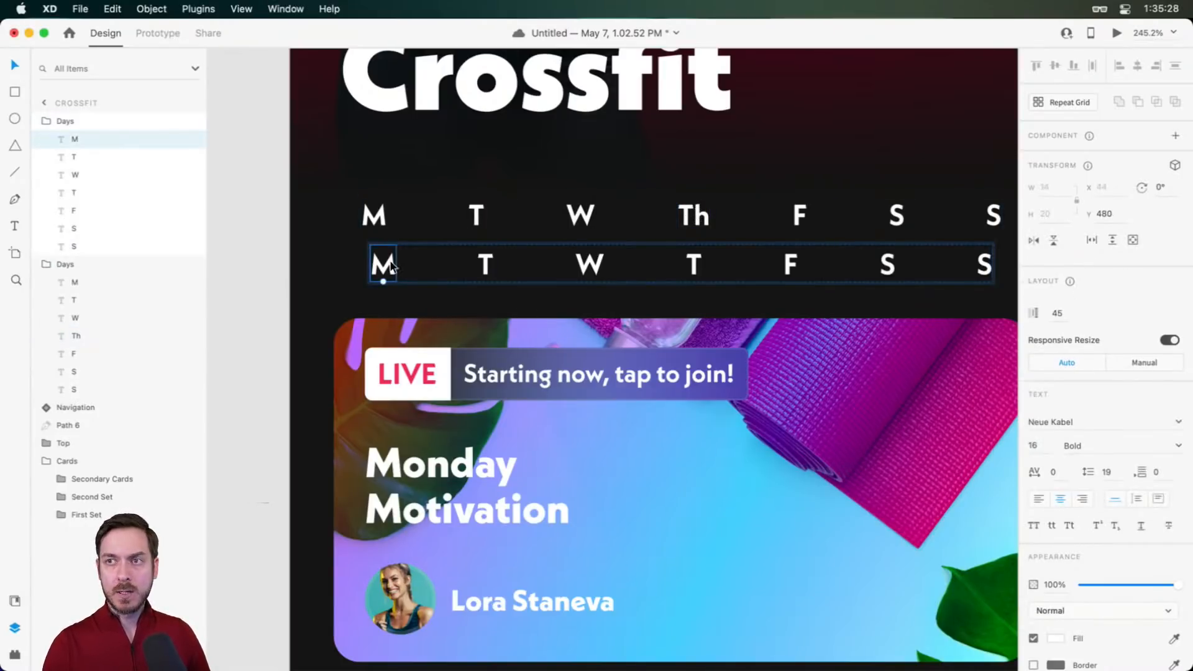
double_click(384, 265)
text(6)
key(Escape)
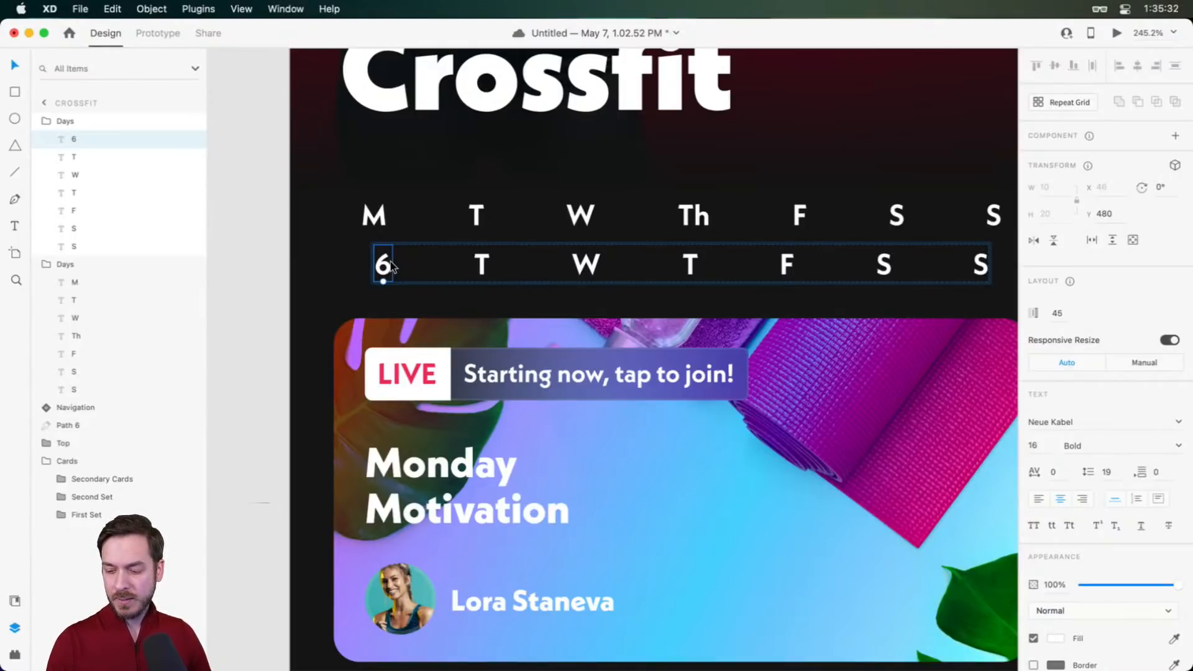
double_click(787, 266)
text(14)
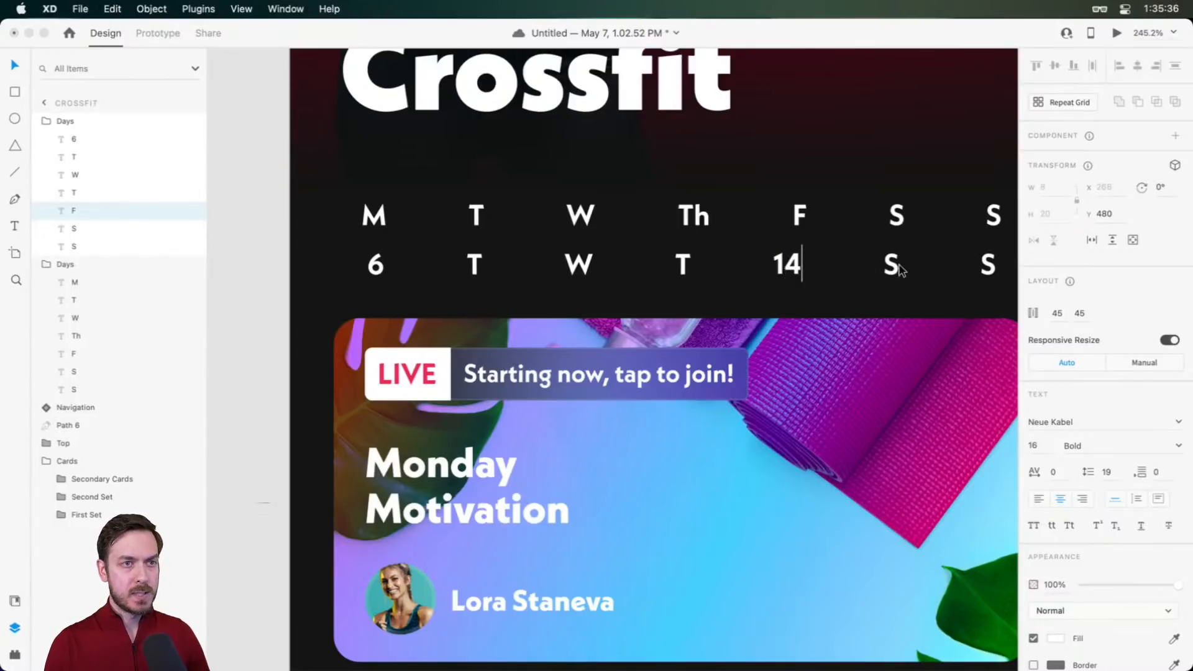
double_click(890, 266)
text(15)
double_click(992, 266)
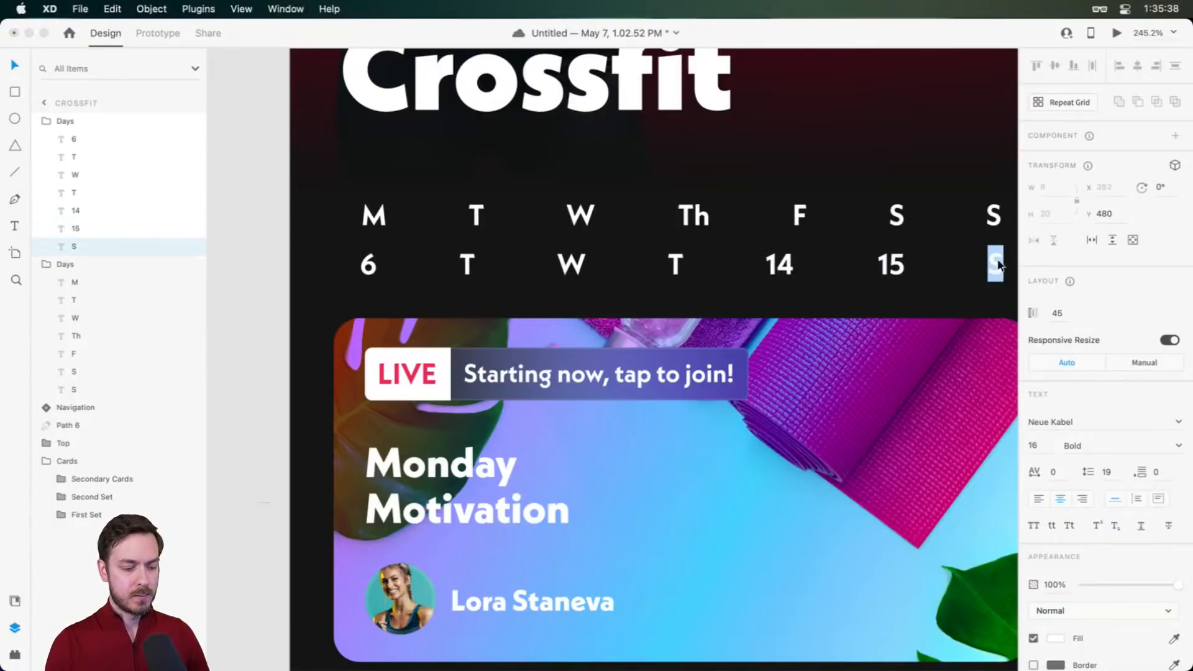
text(16)
Retype the remaining lower letters as 13, 12 and 11, and correct the first date to 10
double_click(667, 268)
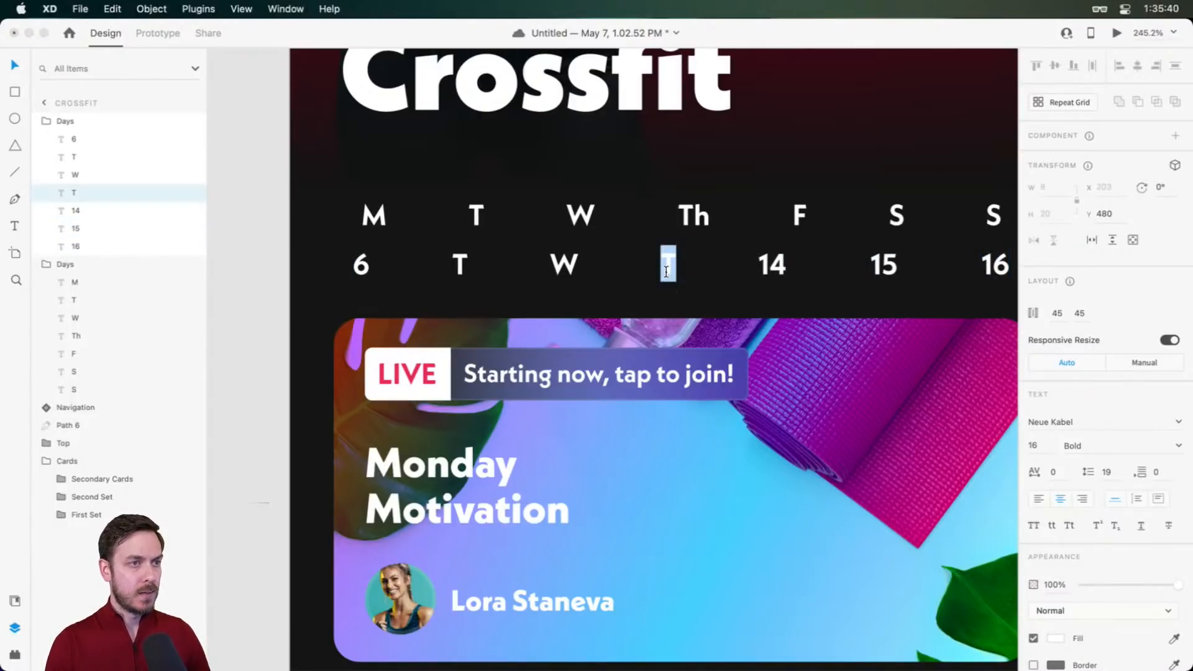
text(13)
double_click(554, 272)
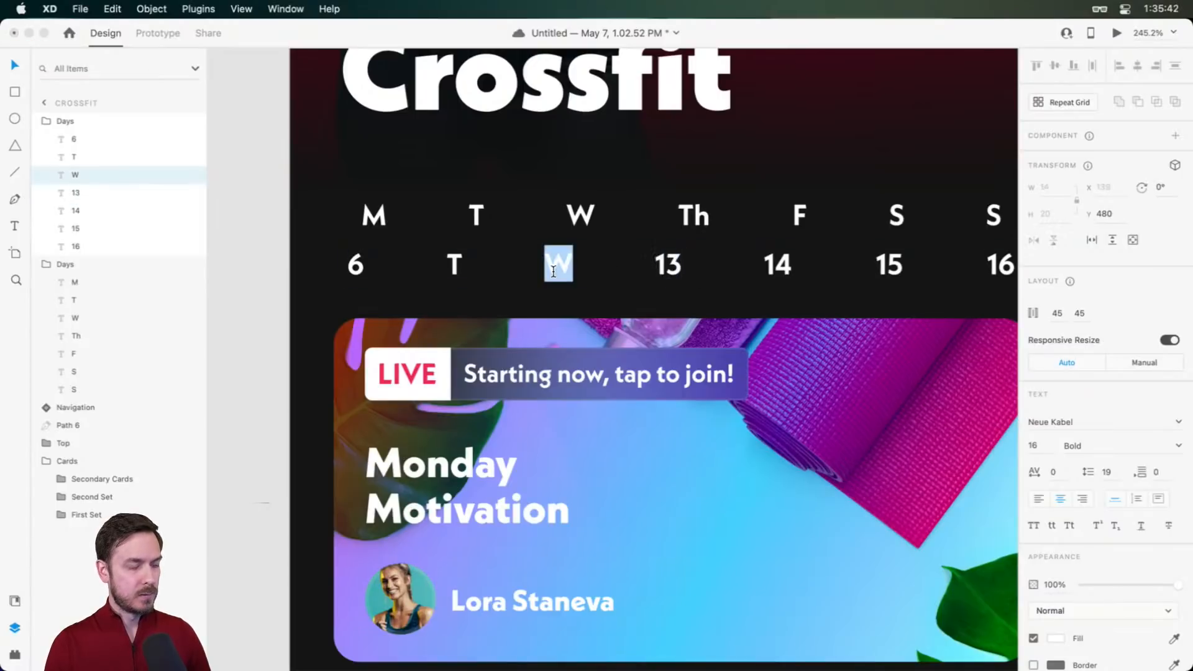
text(12)
double_click(473, 261)
text(11)
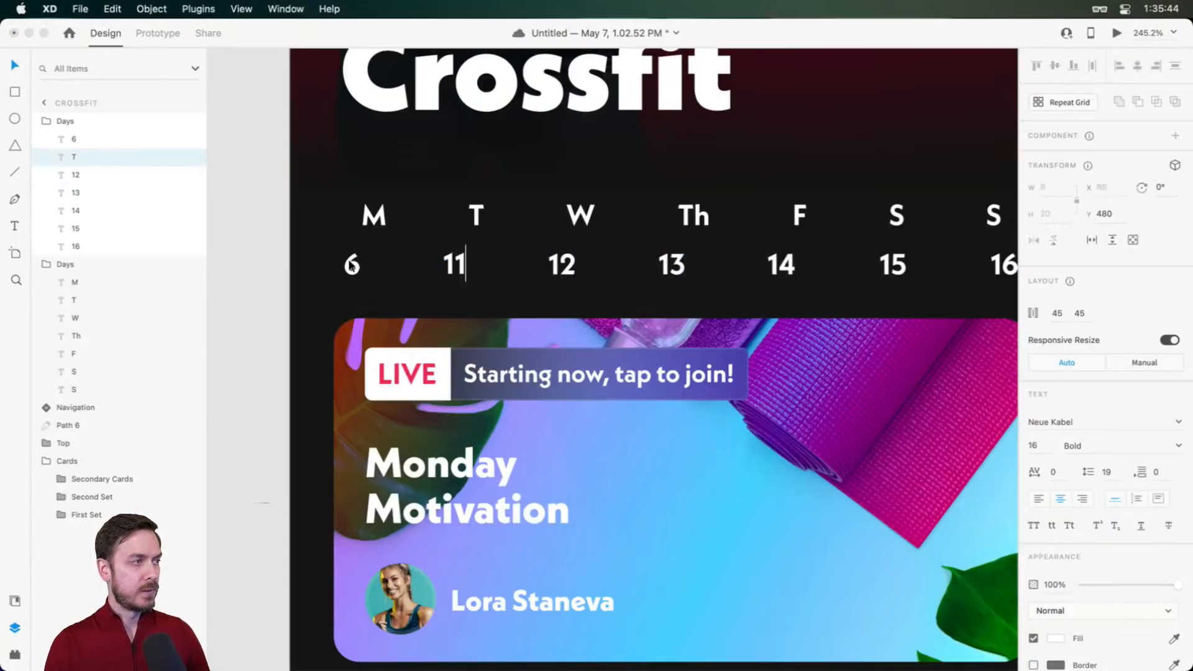
double_click(352, 266)
text(10)
key(Escape)
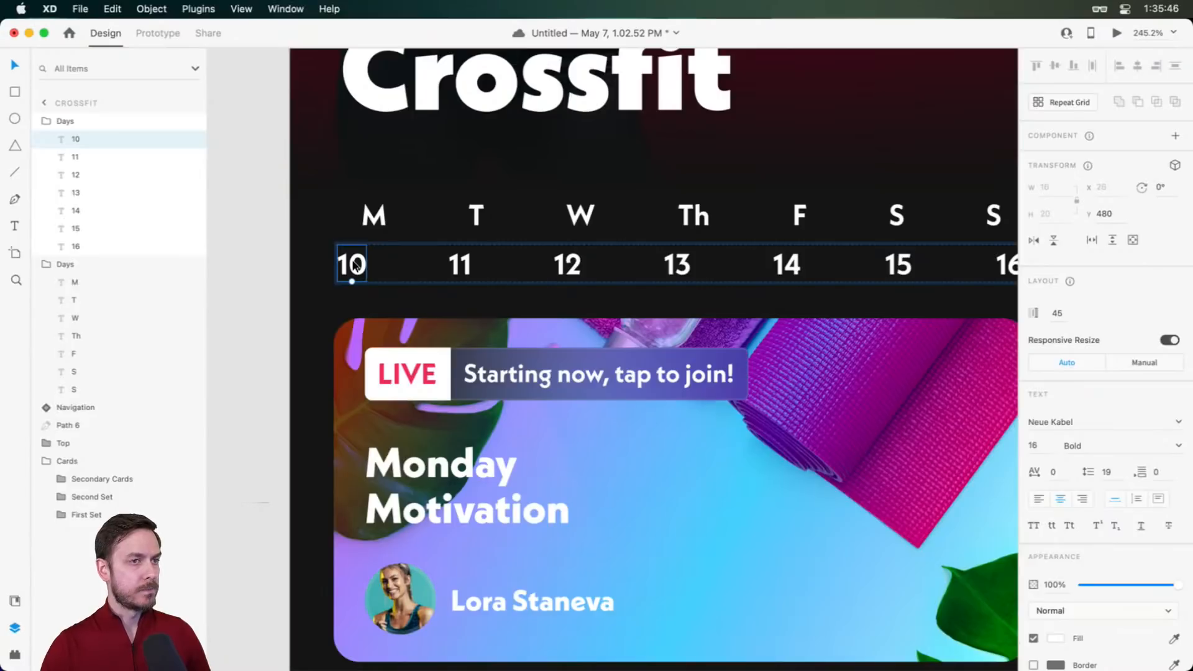
Adjust the gaps between dates 11–16, setting 13–14 to 44 and 14–15 to 39
scroll(647, 288, right, 3)
scroll(647, 288, up, 2)
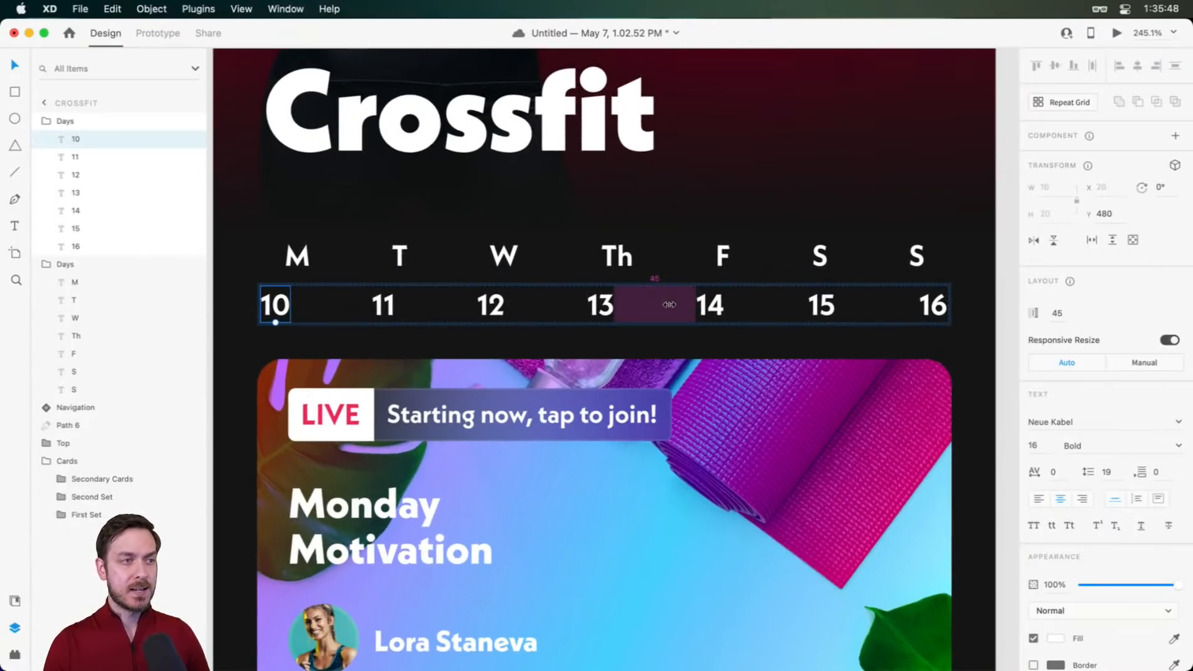
click(385, 304)
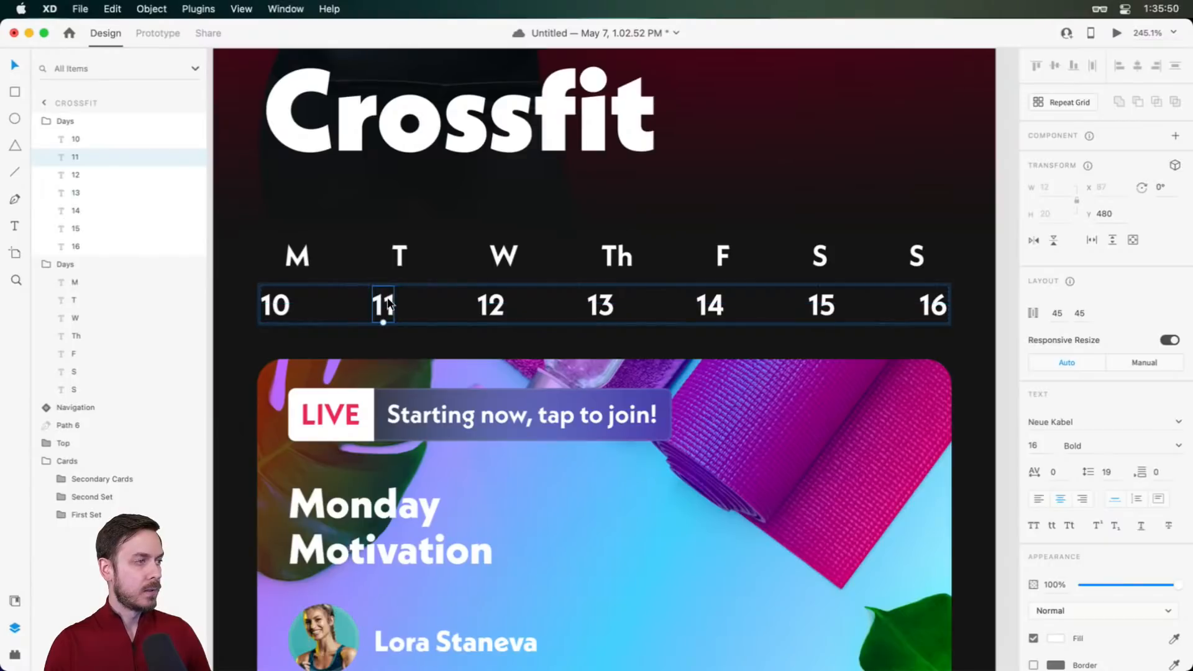
key(Escape)
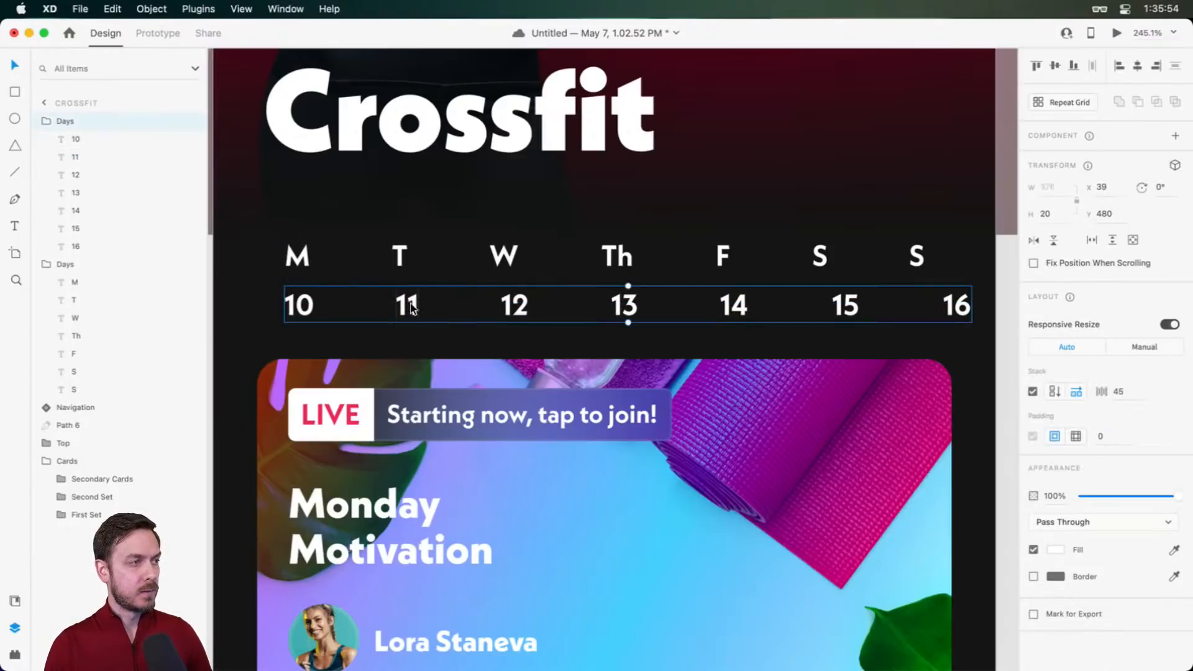
click(410, 307)
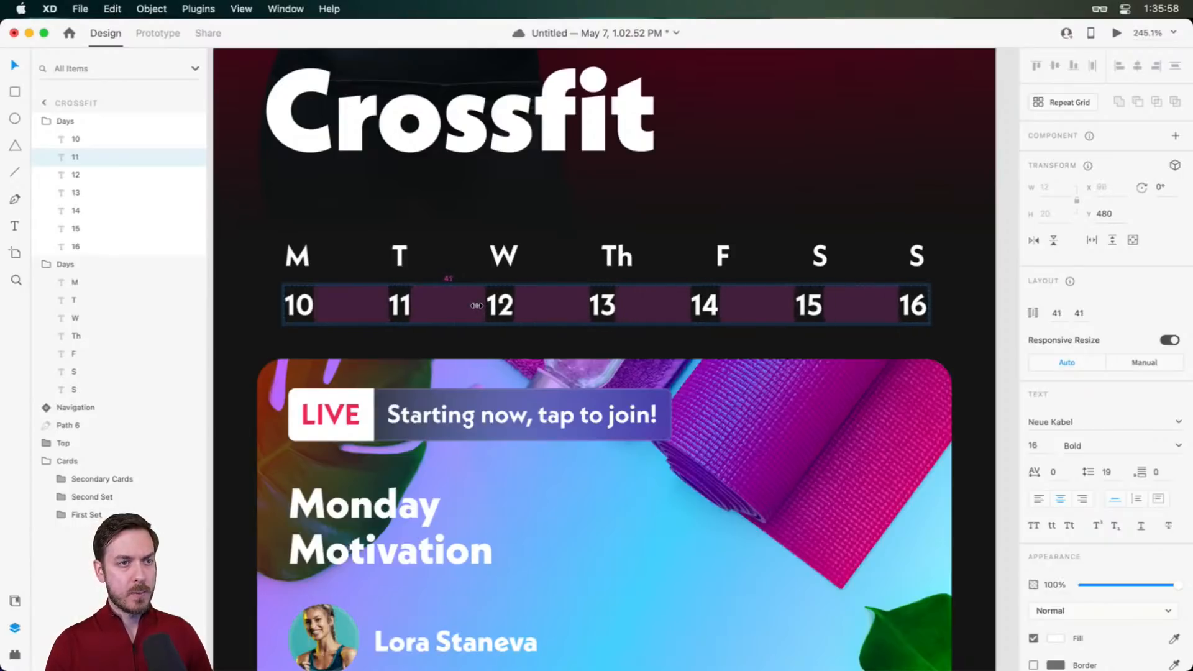
drag(452, 303, 458, 303)
drag(575, 305, 585, 304)
drag(681, 303, 685, 302)
drag(784, 302, 779, 299)
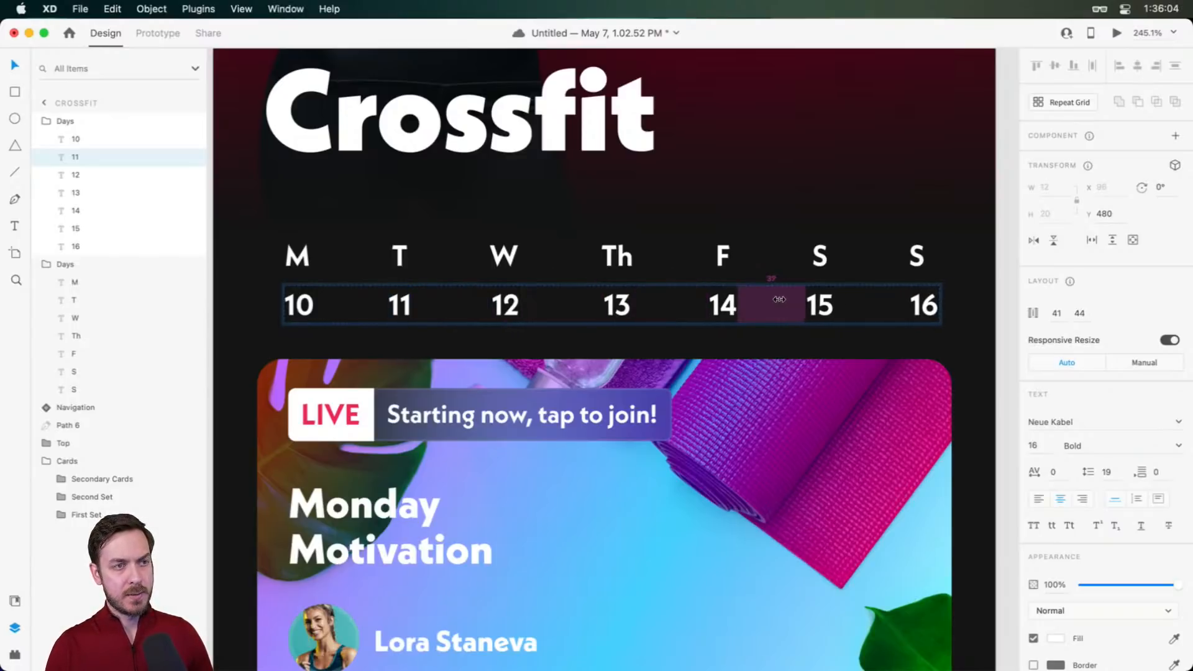
drag(893, 300, 882, 300)
click(965, 298)
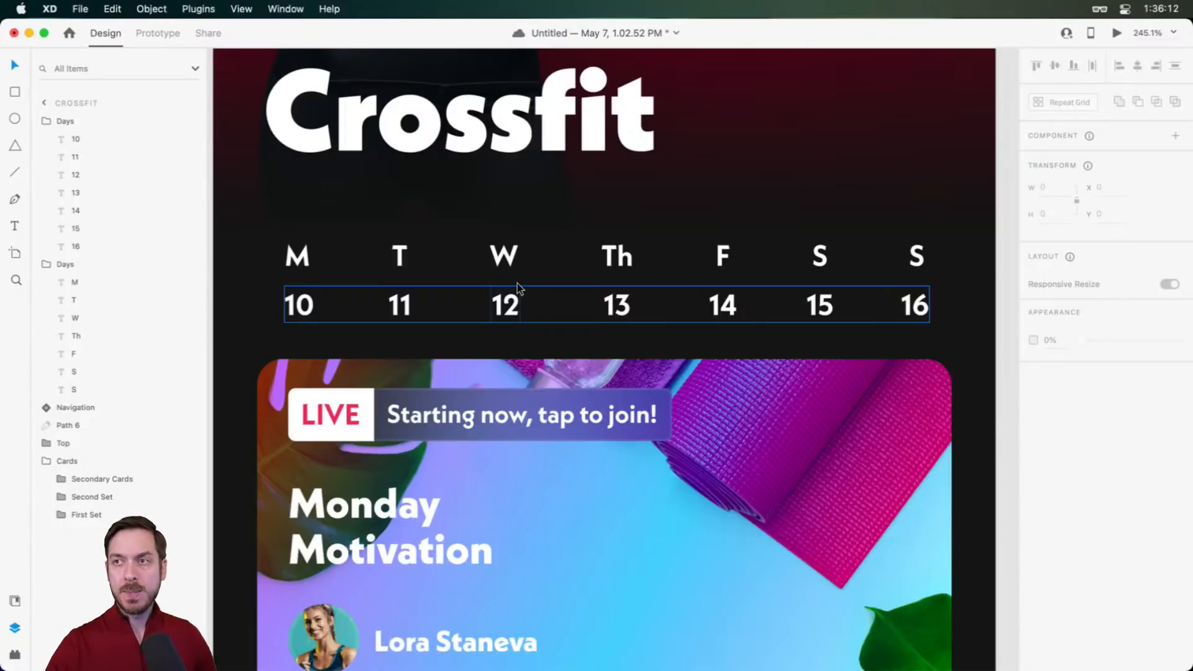
Fade a first set of weekday letters to 50% opacity
double_click(398, 251)
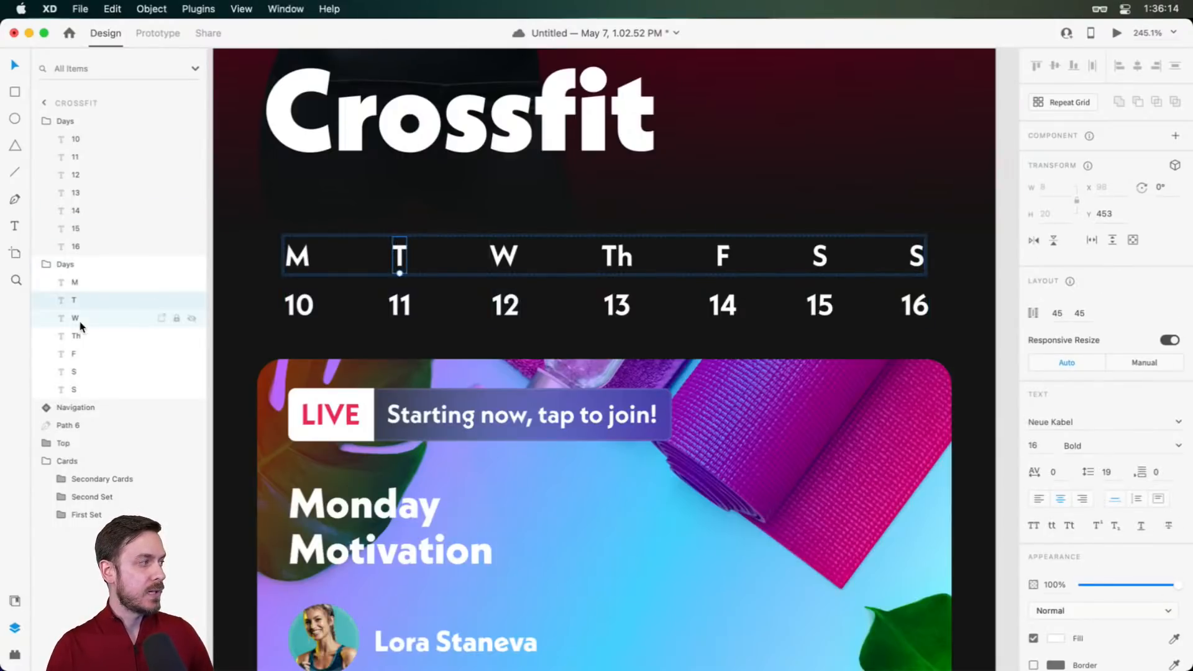
click(80, 284)
shift+click(93, 390)
super+click(96, 315)
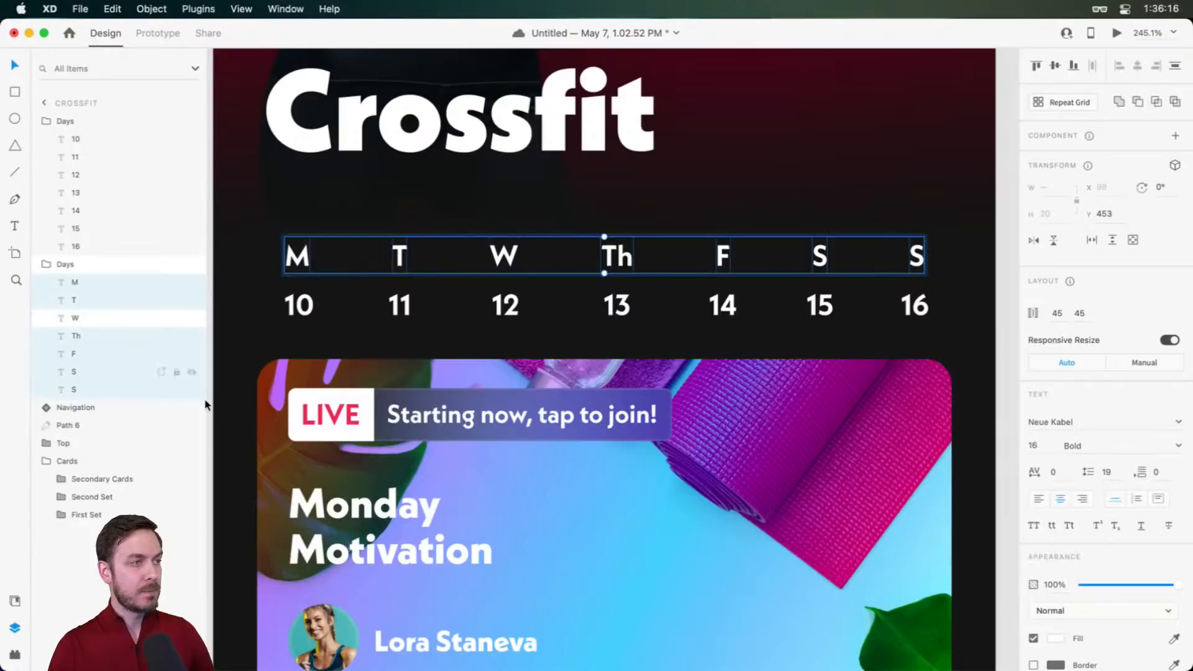
key(5)
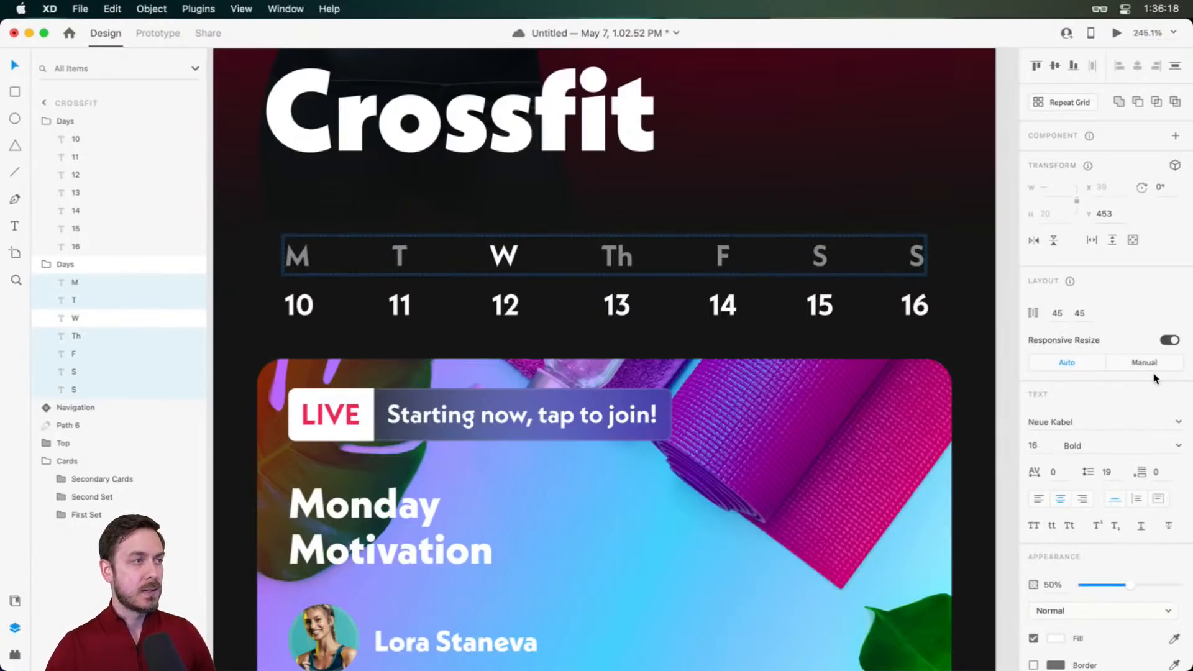
Dim day numbers 10–16, except 14, to 50% opacity
click(372, 297)
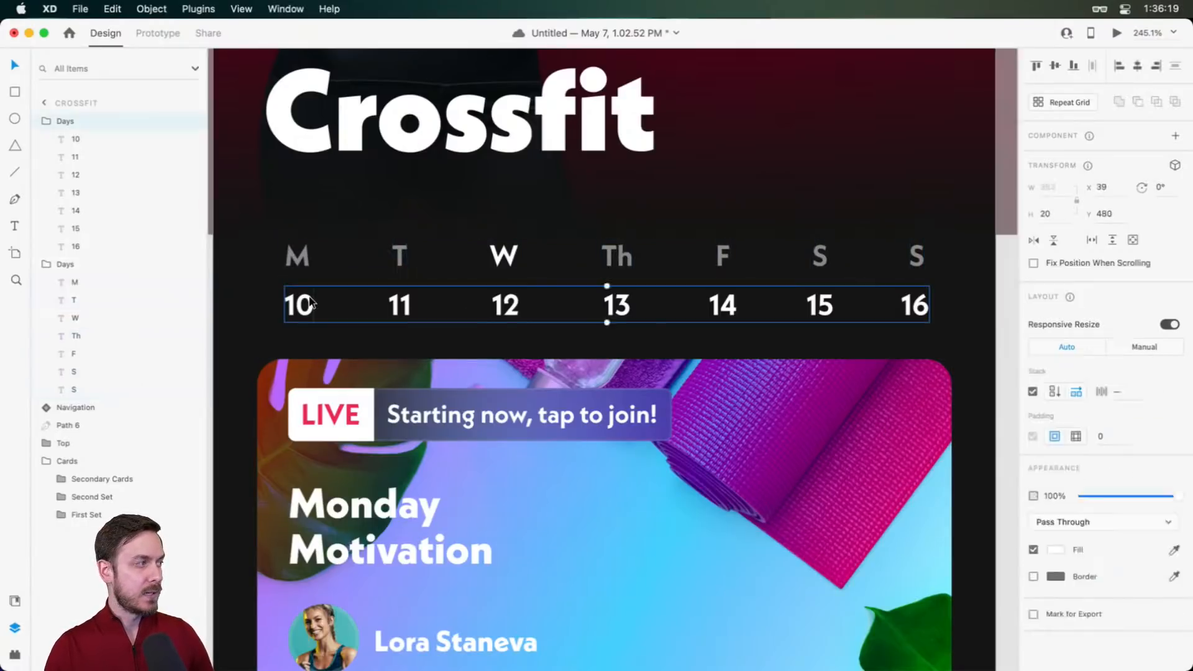
super+click(97, 175)
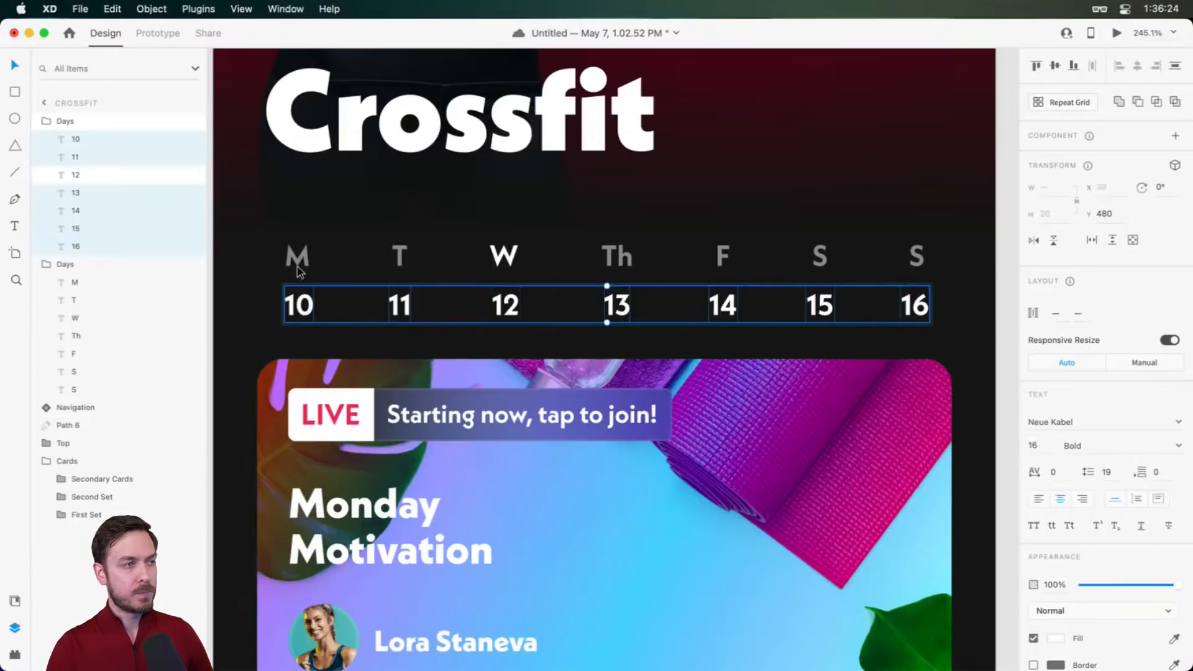
super+click(87, 179)
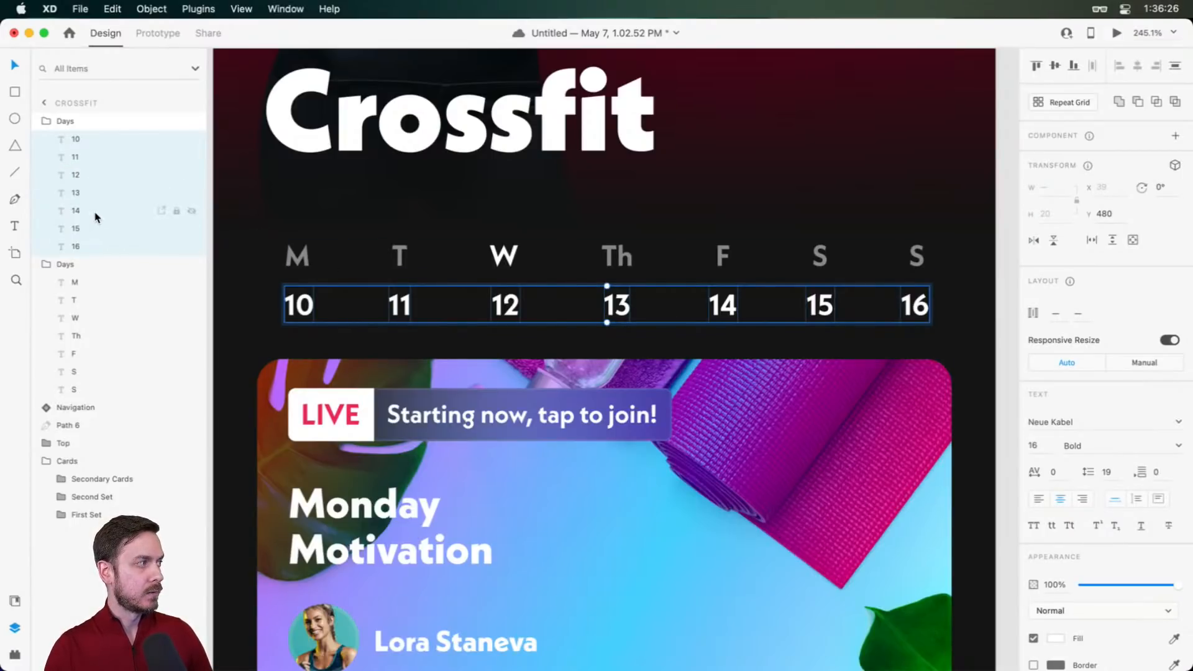
super+click(96, 211)
key(5)
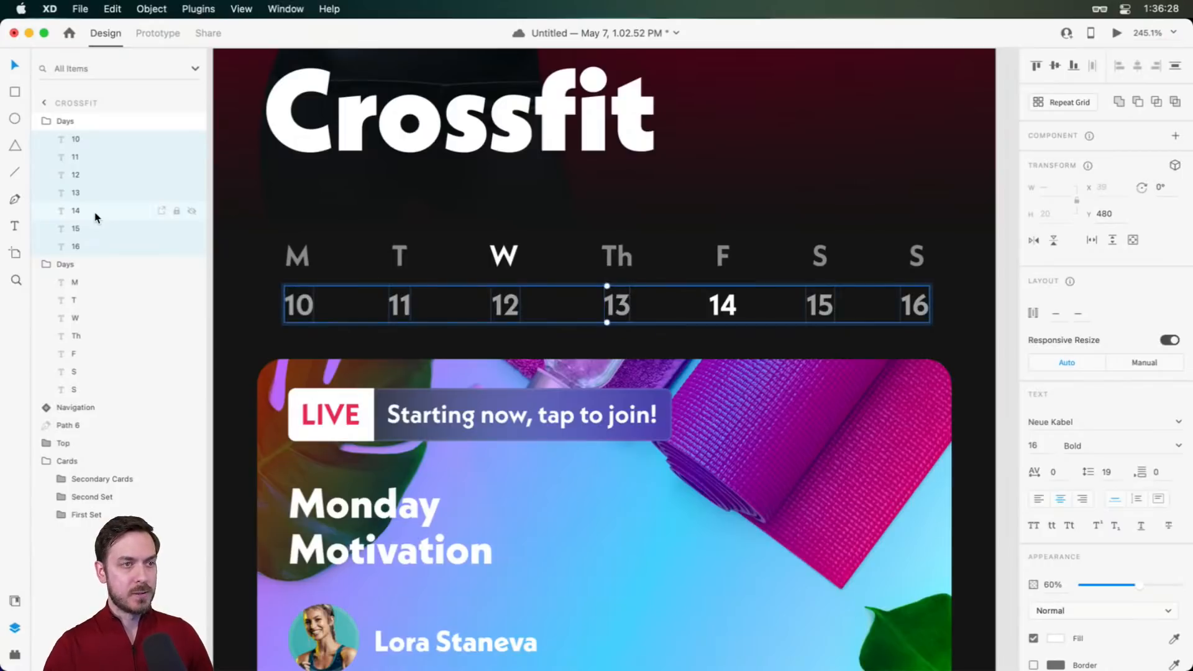
Dim every weekday letter except F to 50% opacity
click(80, 285)
shift+click(76, 388)
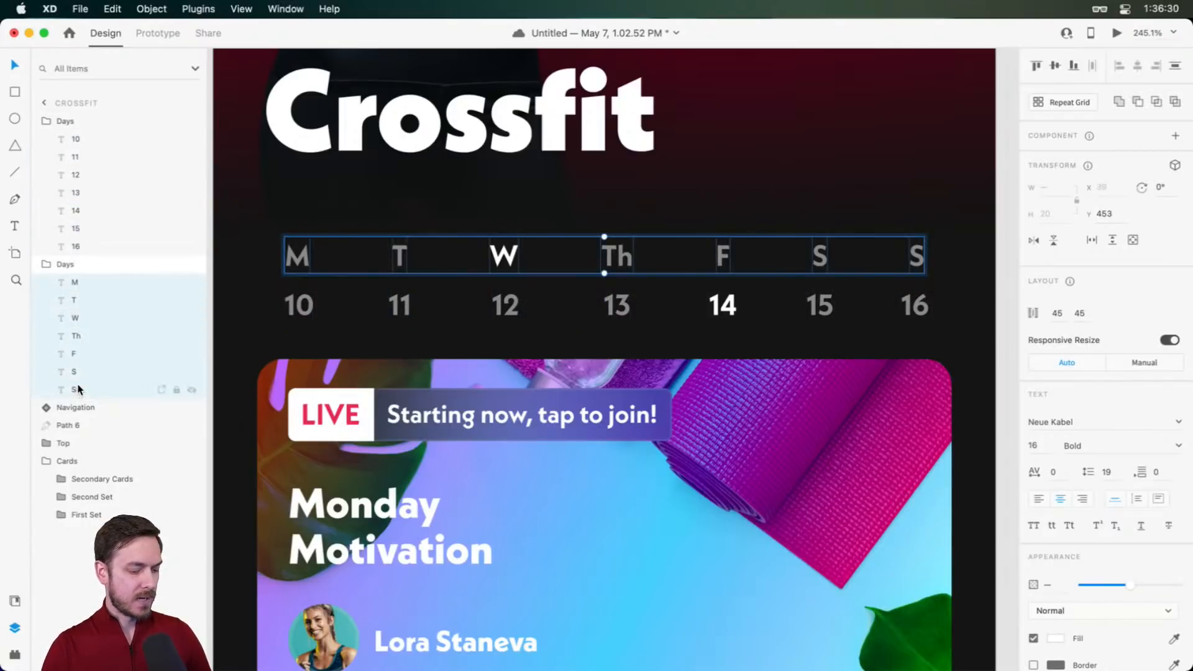
key(XF86AudioMute)
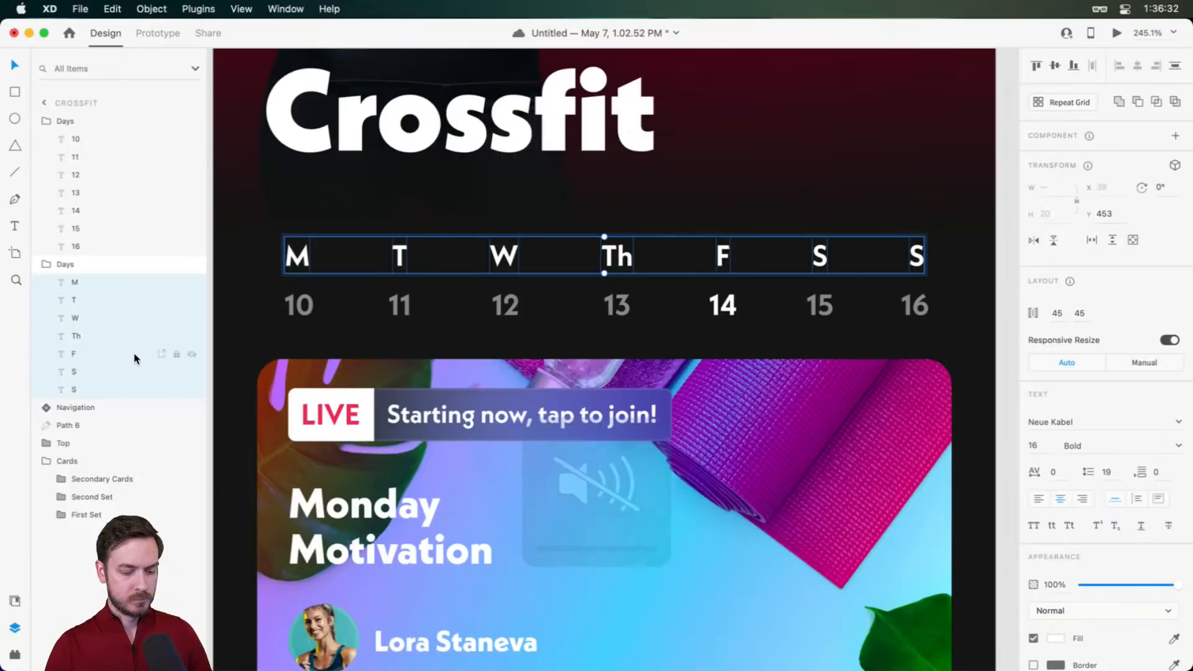
key(XF86AudioRaiseVolume)
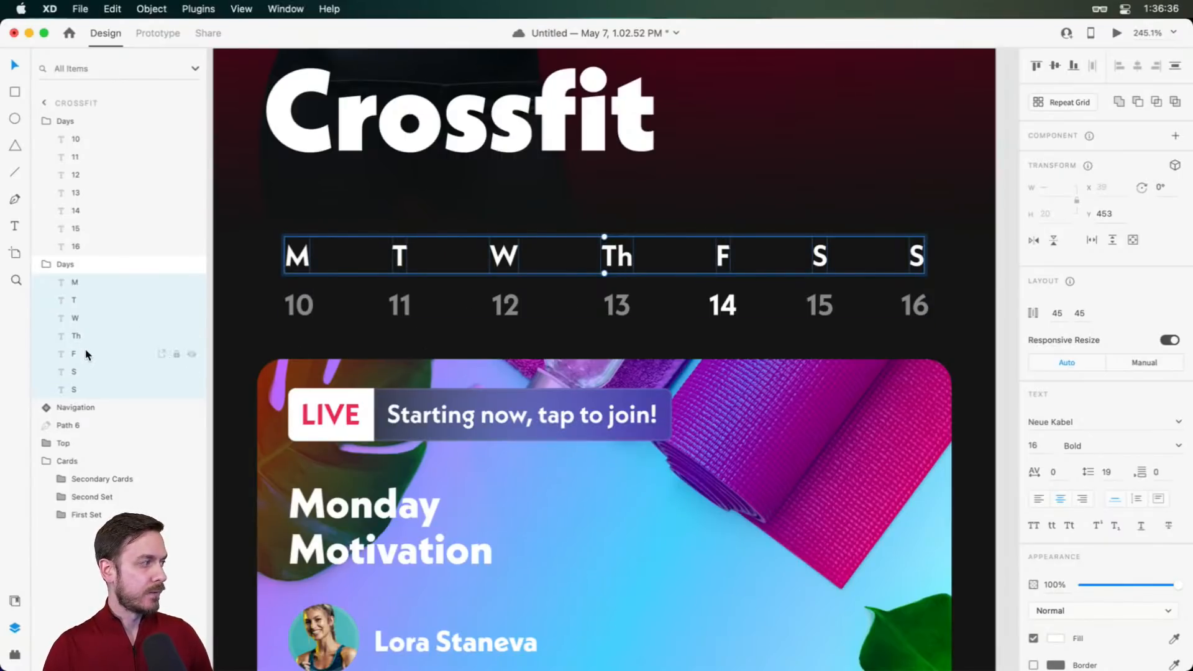
key(5)
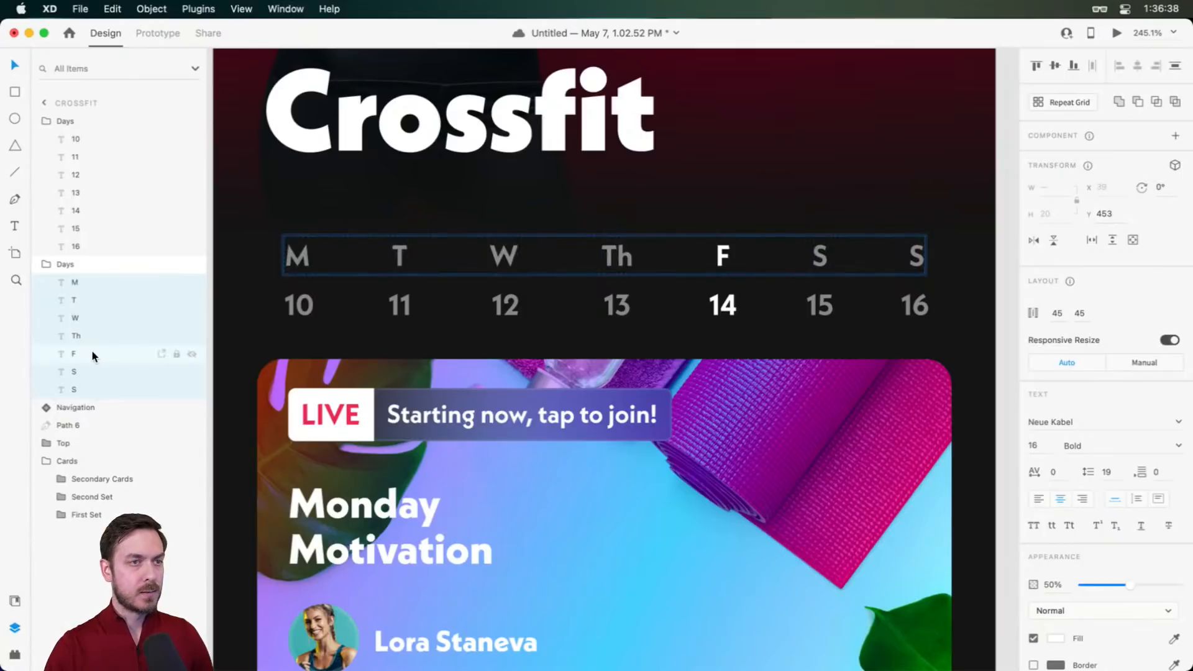
click(735, 307)
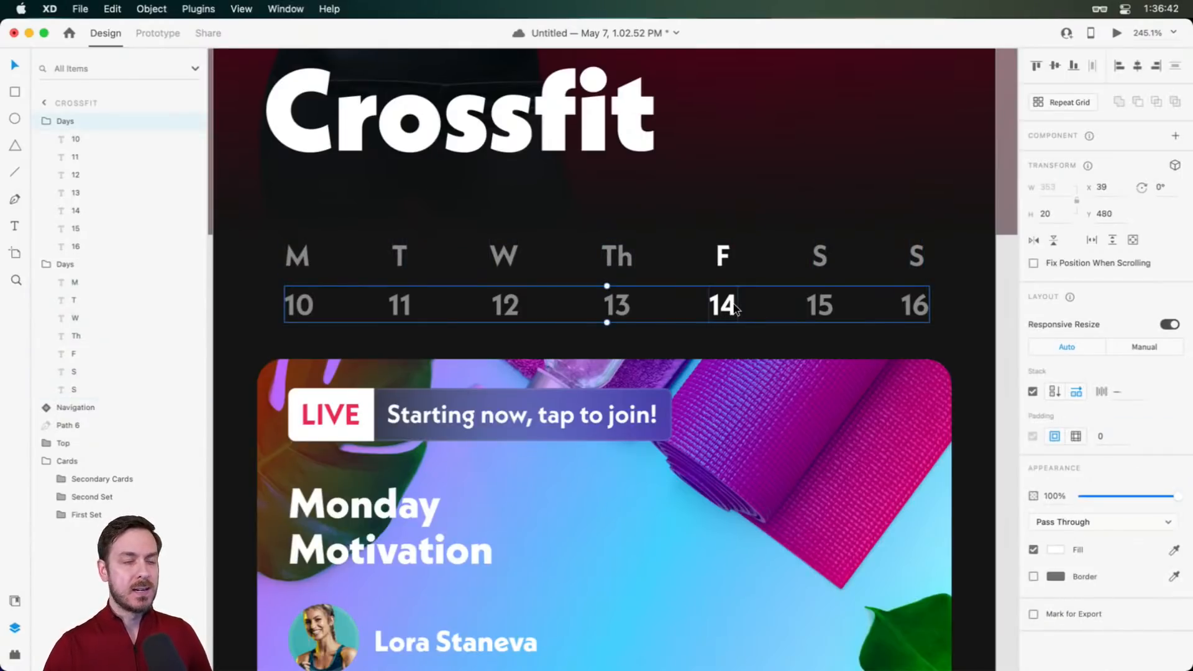
Draw a borderless pinkish-red square over 14, placed behind the day numbers
scroll(735, 308, up, 5)
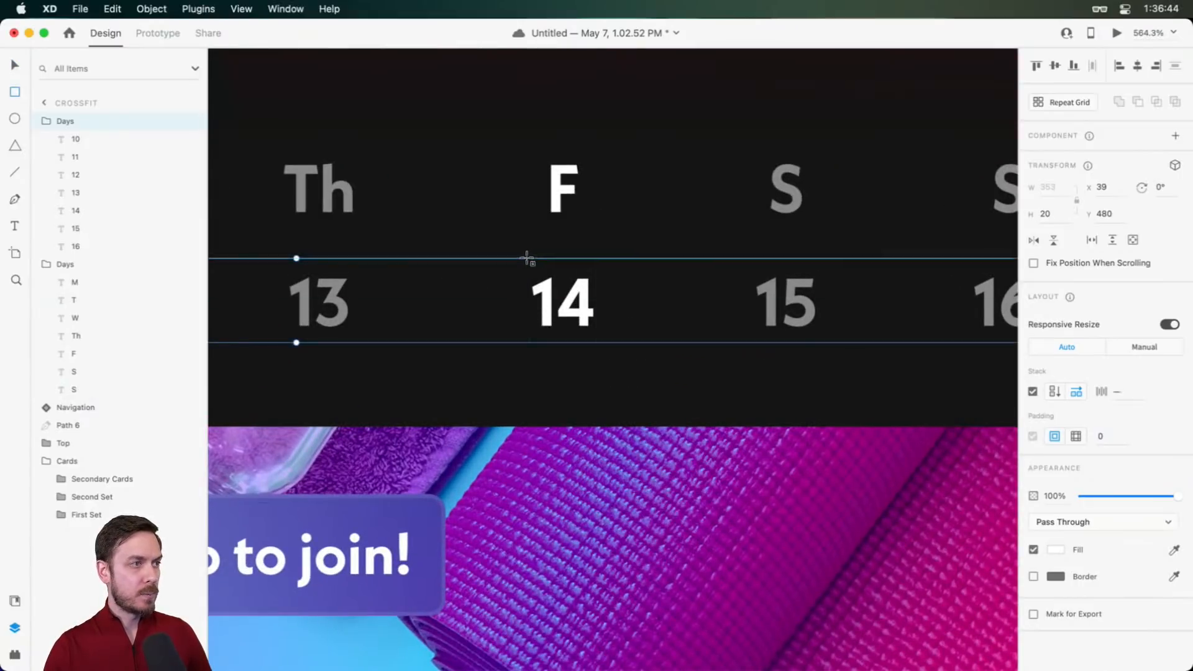
drag(522, 254, 627, 360)
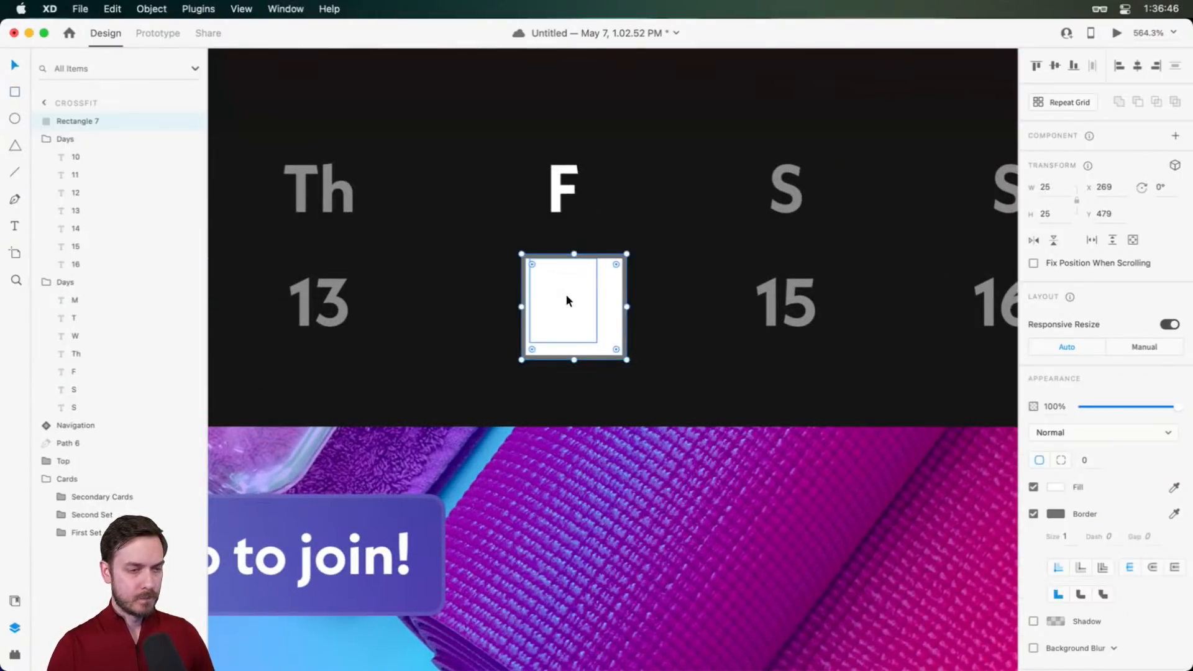
key(super+bracketleft)
key(super+bracketleft)
click(1033, 514)
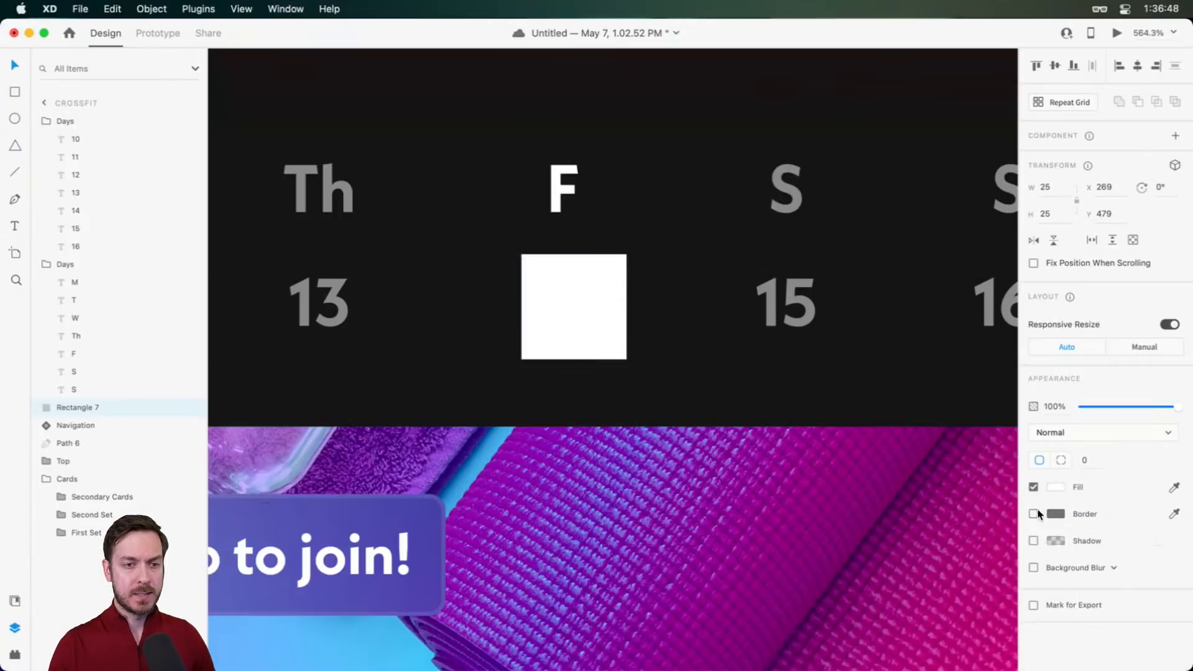
click(1055, 486)
click(1006, 422)
drag(984, 422, 981, 420)
click(1007, 420)
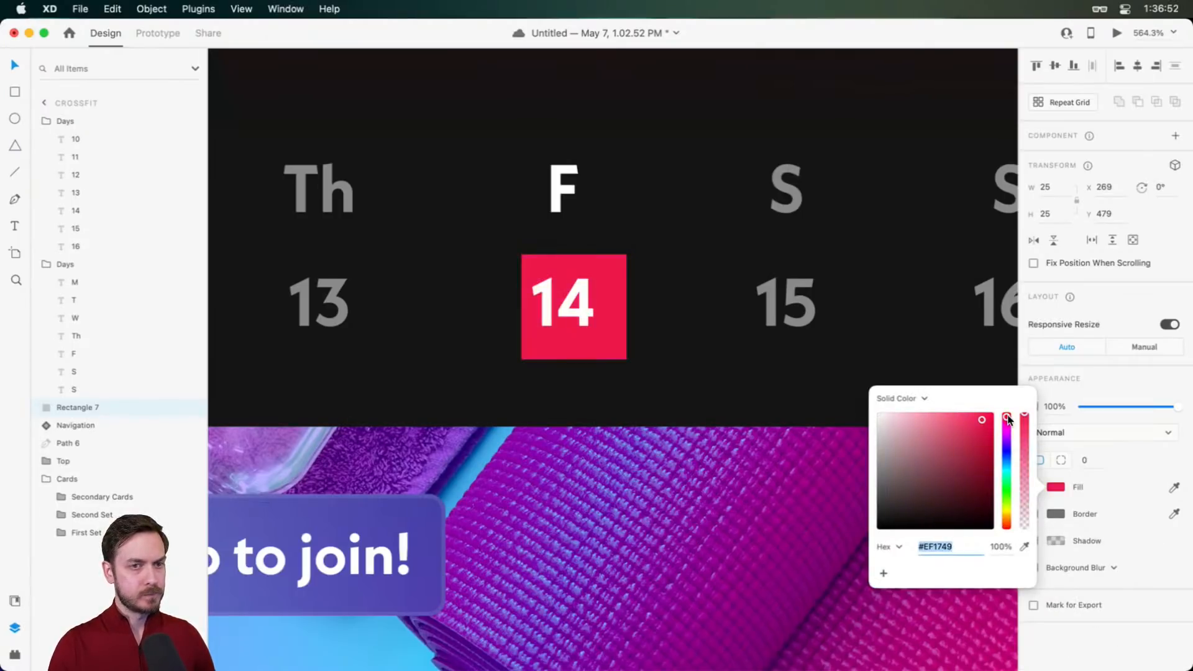
click(1113, 371)
Round the square's corners to radius 7, align it over 14, and preview the screen
drag(616, 262, 602, 278)
drag(617, 304, 609, 302)
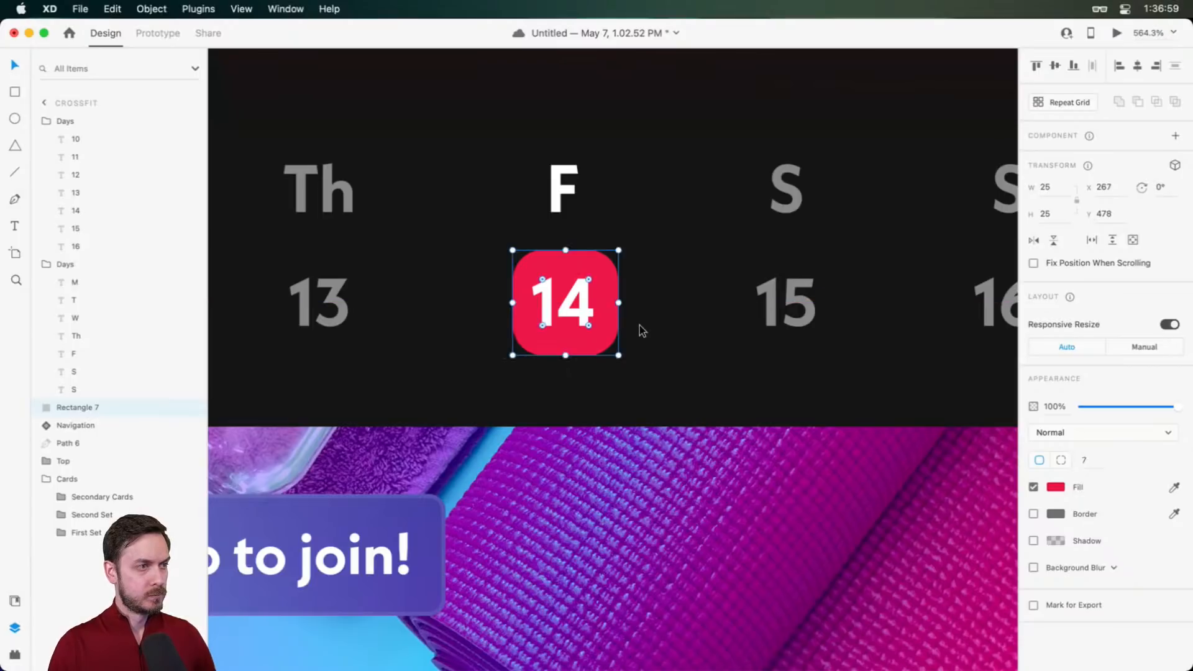
click(1056, 487)
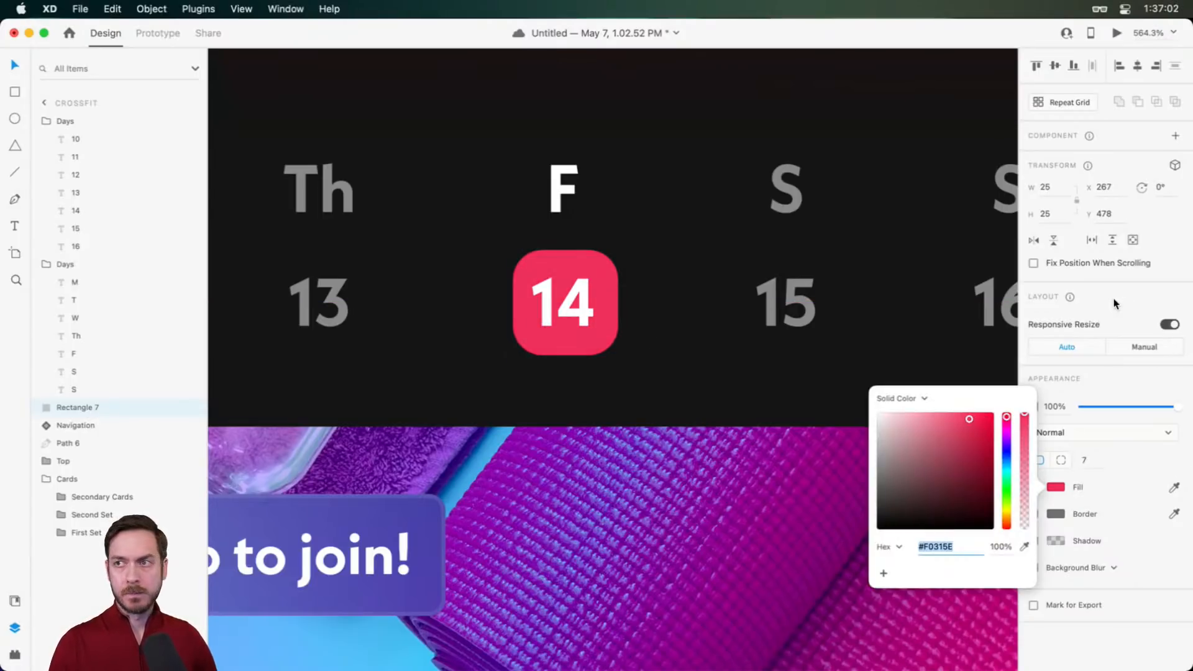
click(904, 289)
key(super+Return)
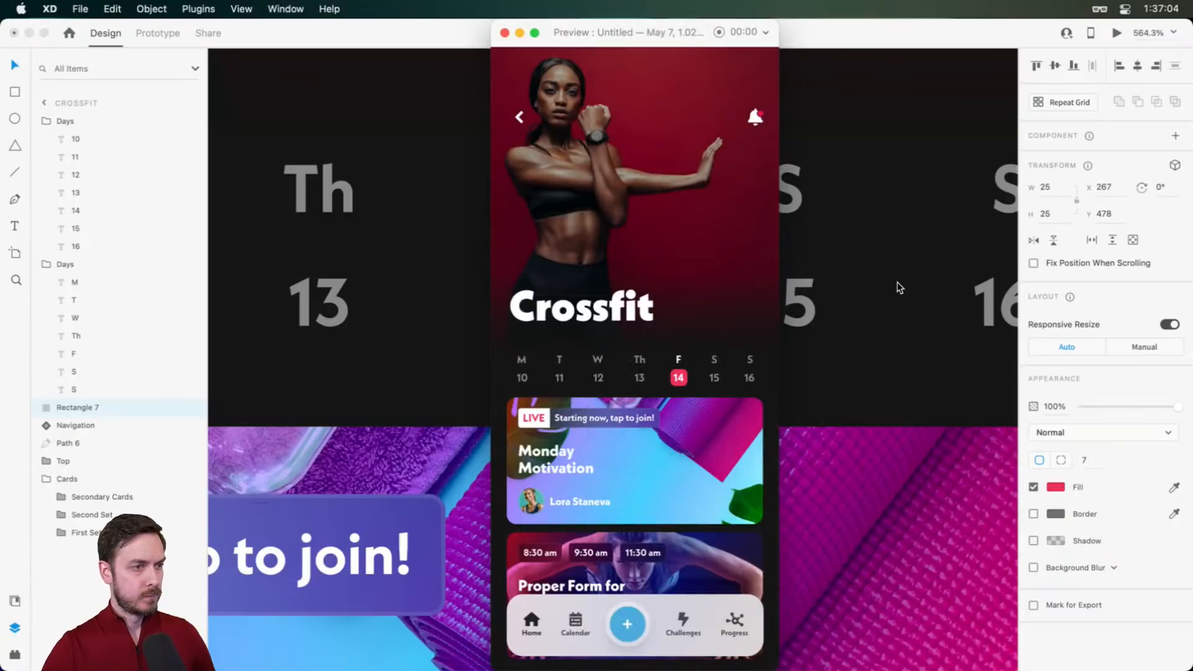
Enlarge the red square behind 14 to 29×29 and nudge the weekday row down one pixel
click(818, 293)
drag(617, 354, 631, 365)
scroll(631, 365, down, 5)
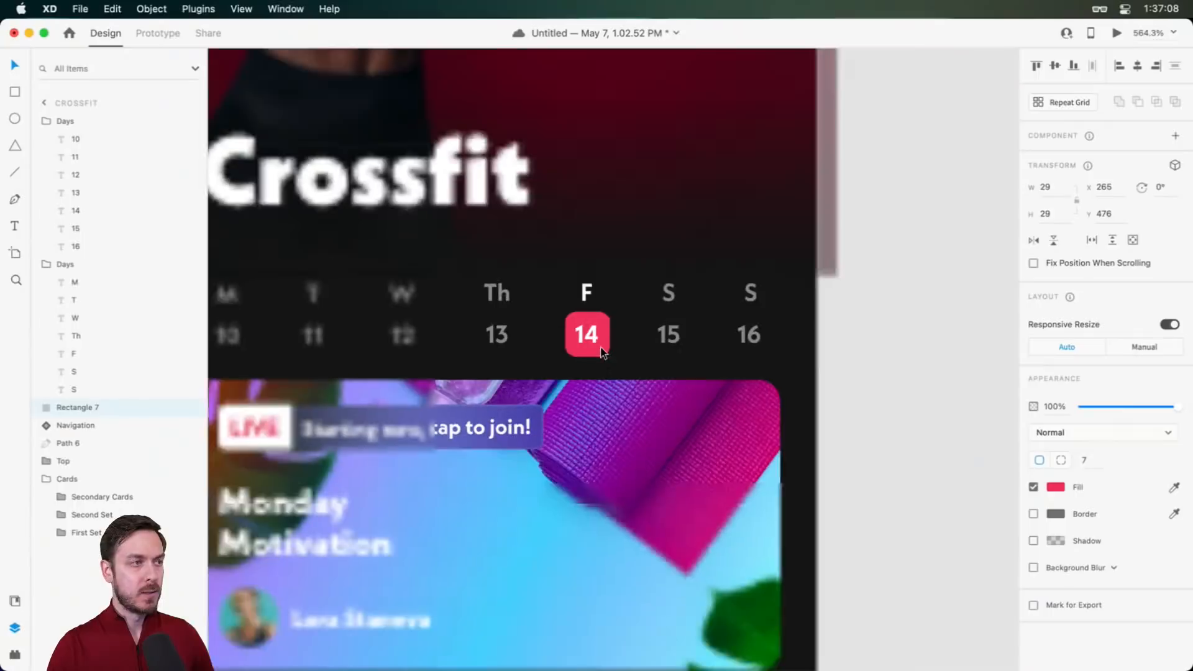
click(588, 291)
key(Down)
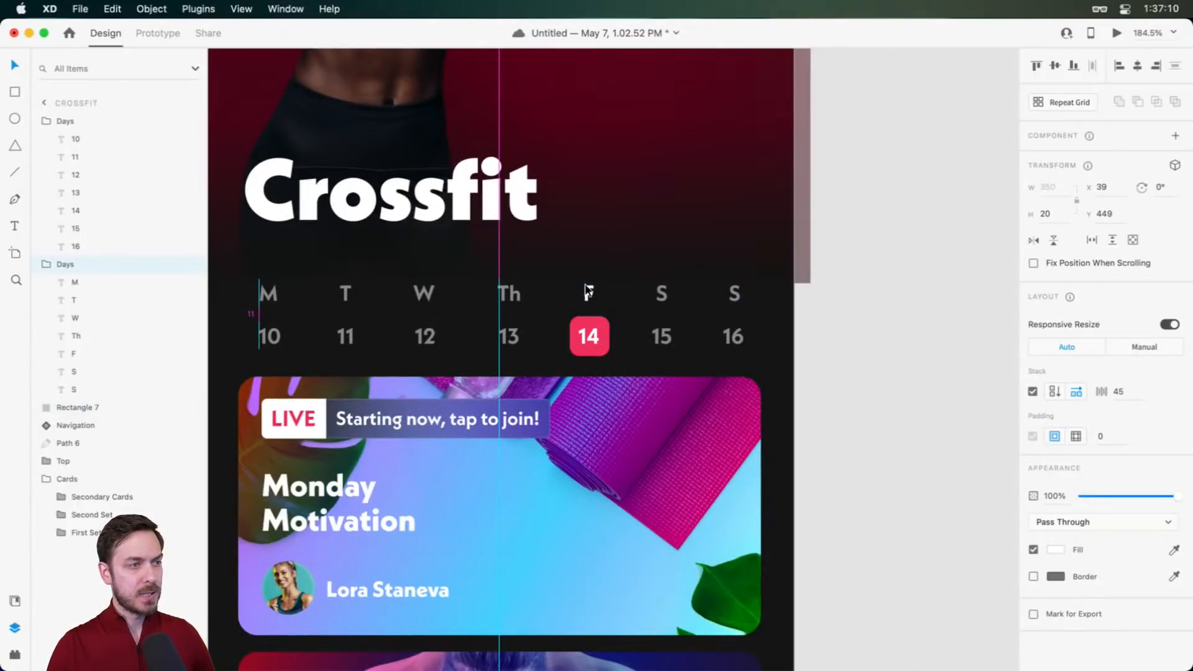
key(super+Return)
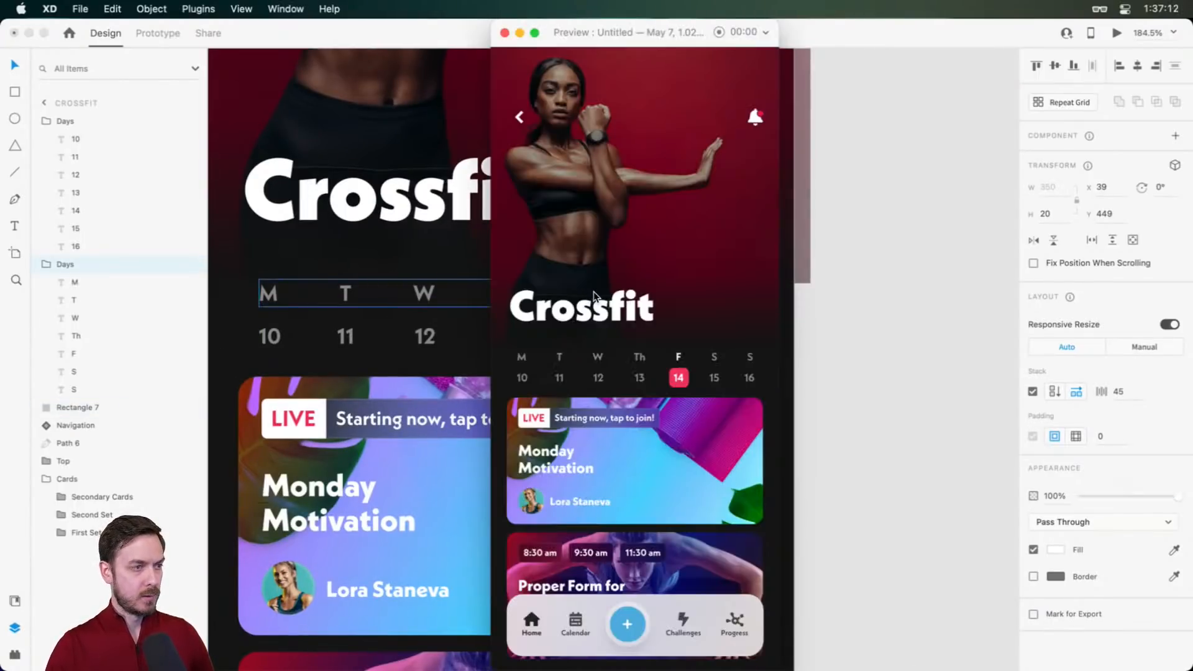
key(super+w)
Nudge the red square and the day numbers down together
click(434, 338)
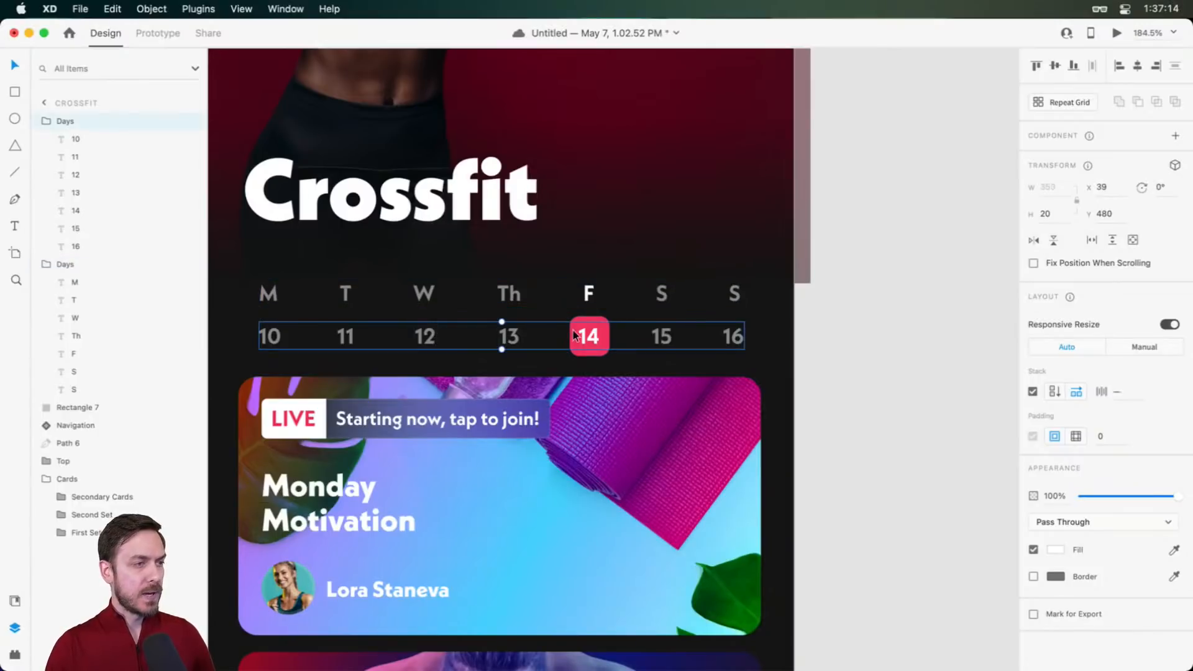
key(Escape)
click(605, 322)
shift+click(591, 337)
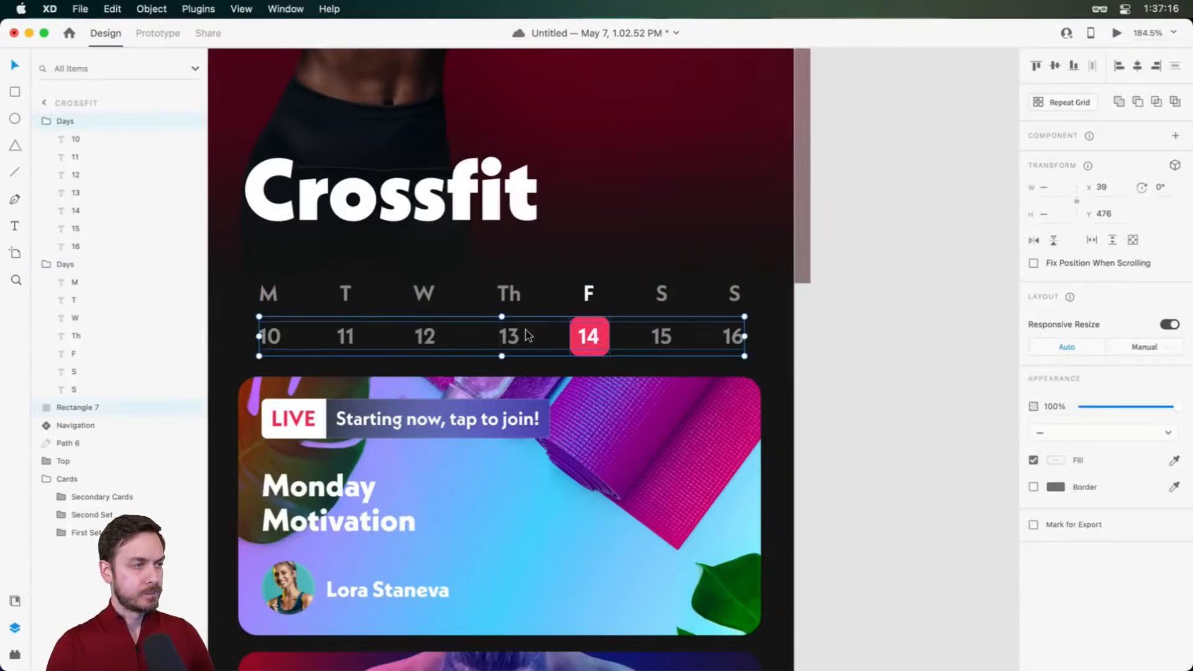
key(Down)
key(Down)
Move the Monday Motivation card group slightly lower, to Y 532
click(479, 423)
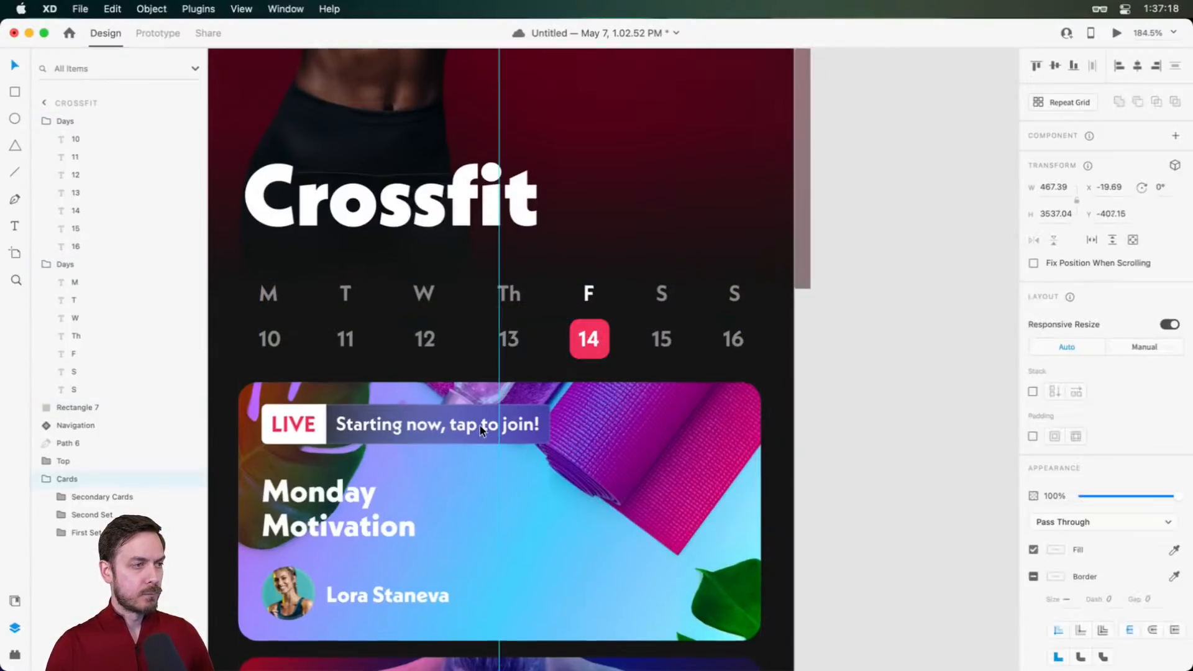
drag(604, 416, 603, 418)
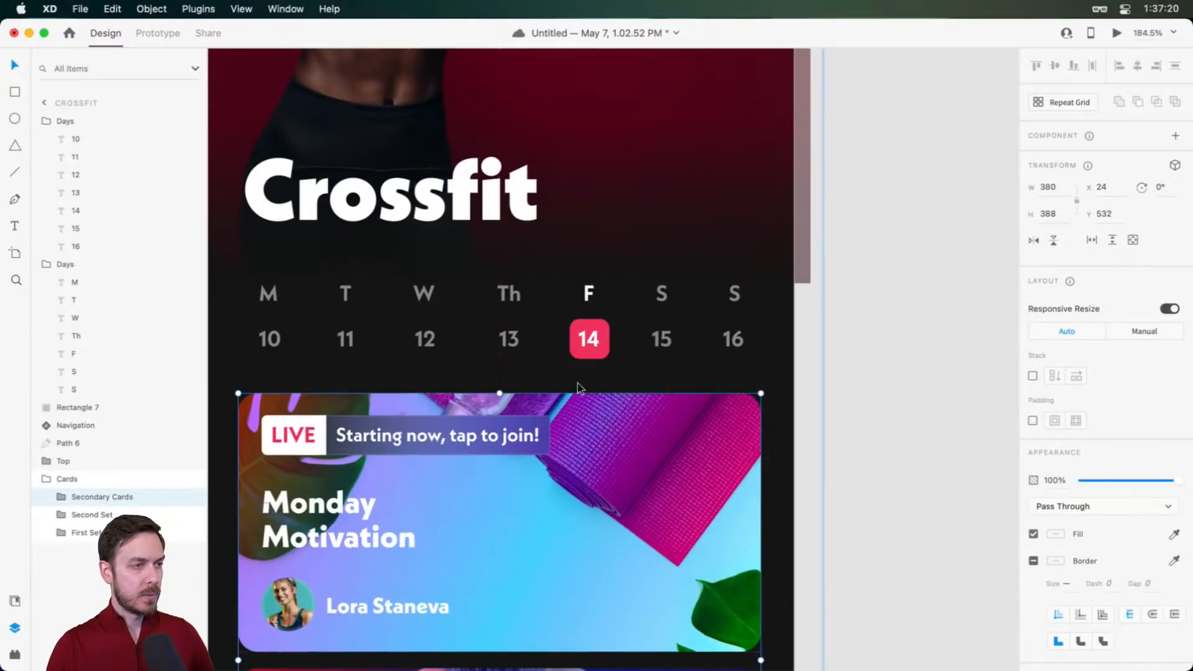
scroll(527, 323, up, 5)
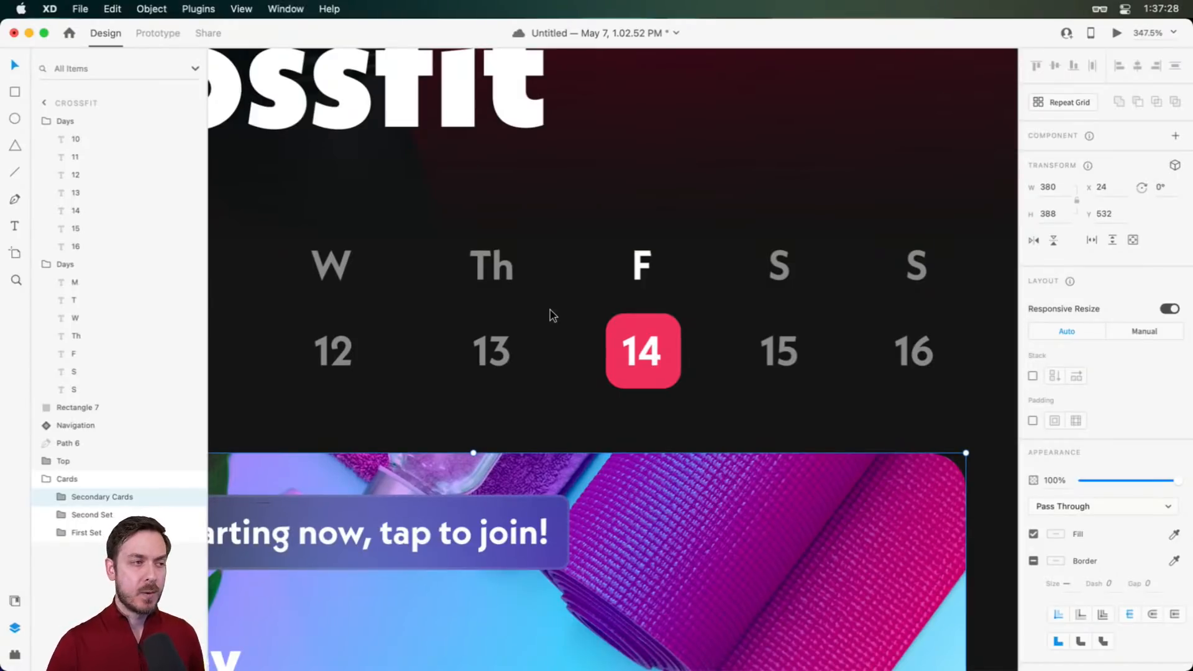
scroll(541, 318, left, 1)
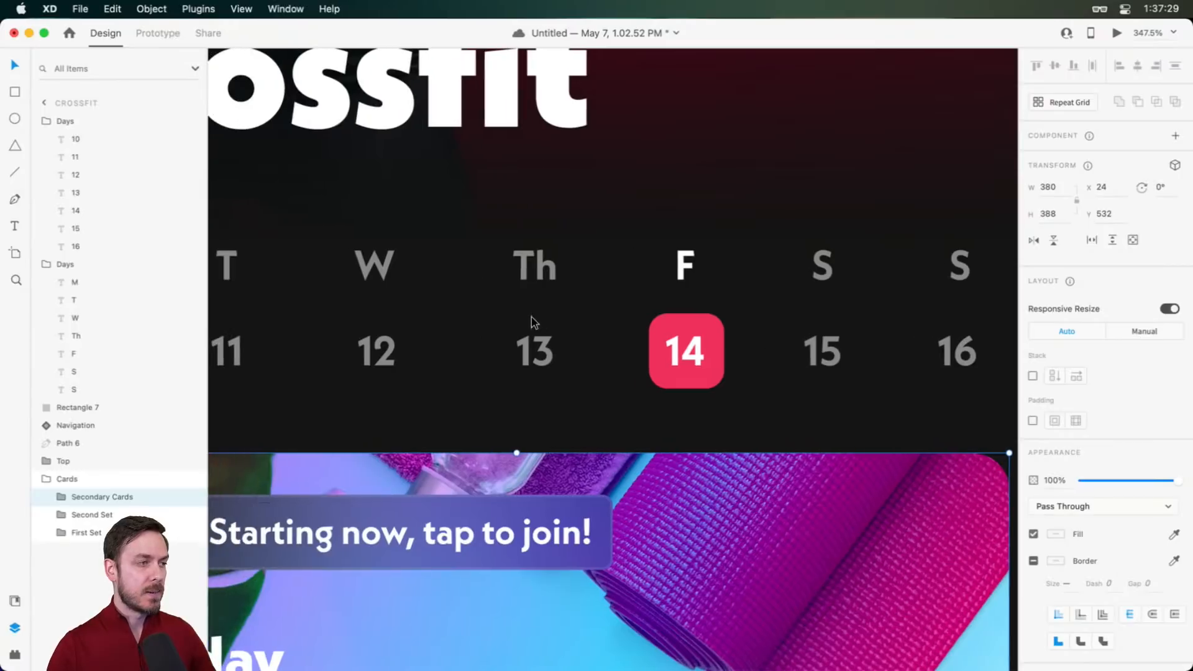
click(343, 349)
scroll(371, 358, left, 3)
scroll(371, 357, left, 1)
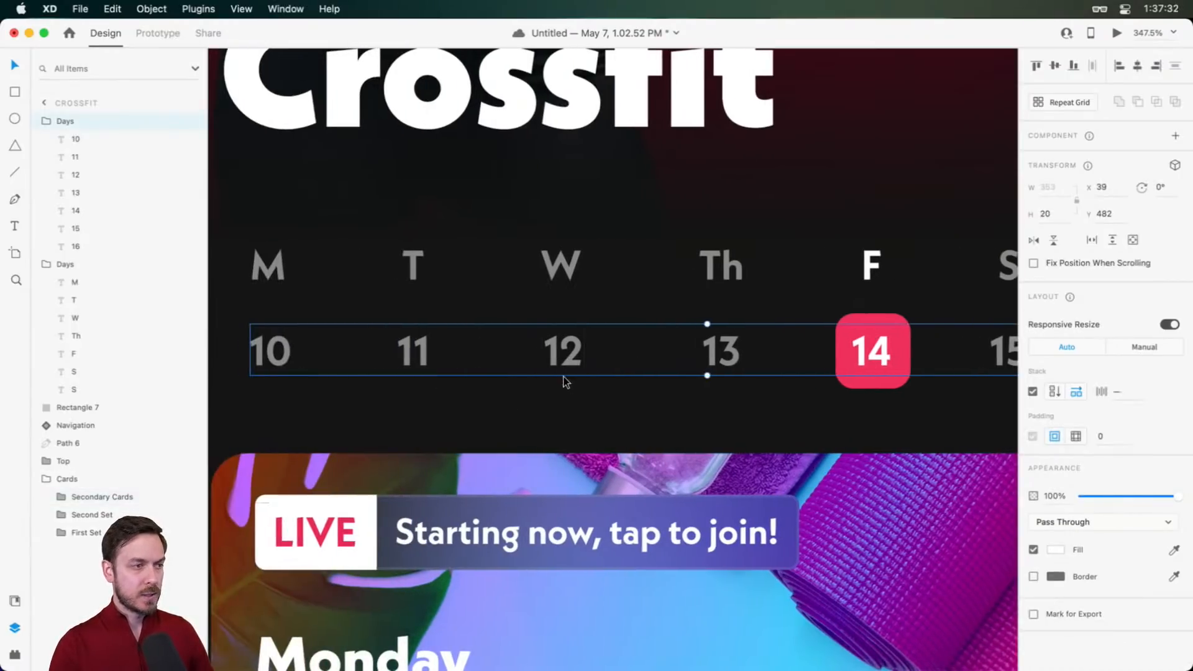
Draw a tiny borderless dot under 12, filled with the highlight's red
drag(562, 382, 571, 391)
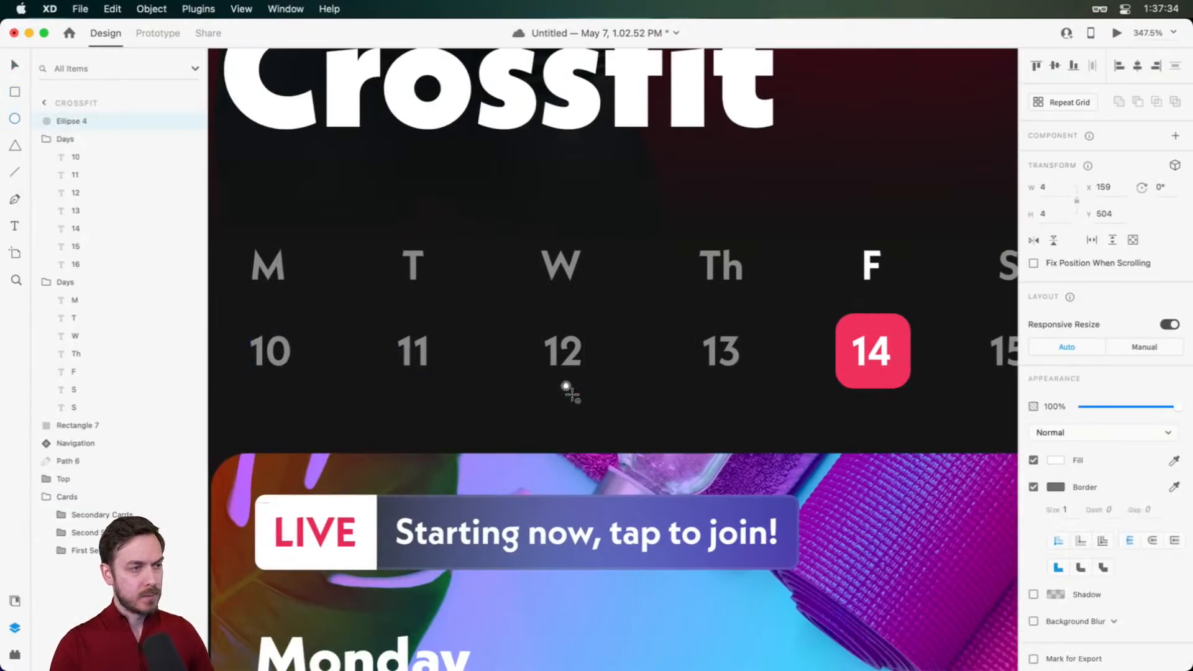
click(1034, 488)
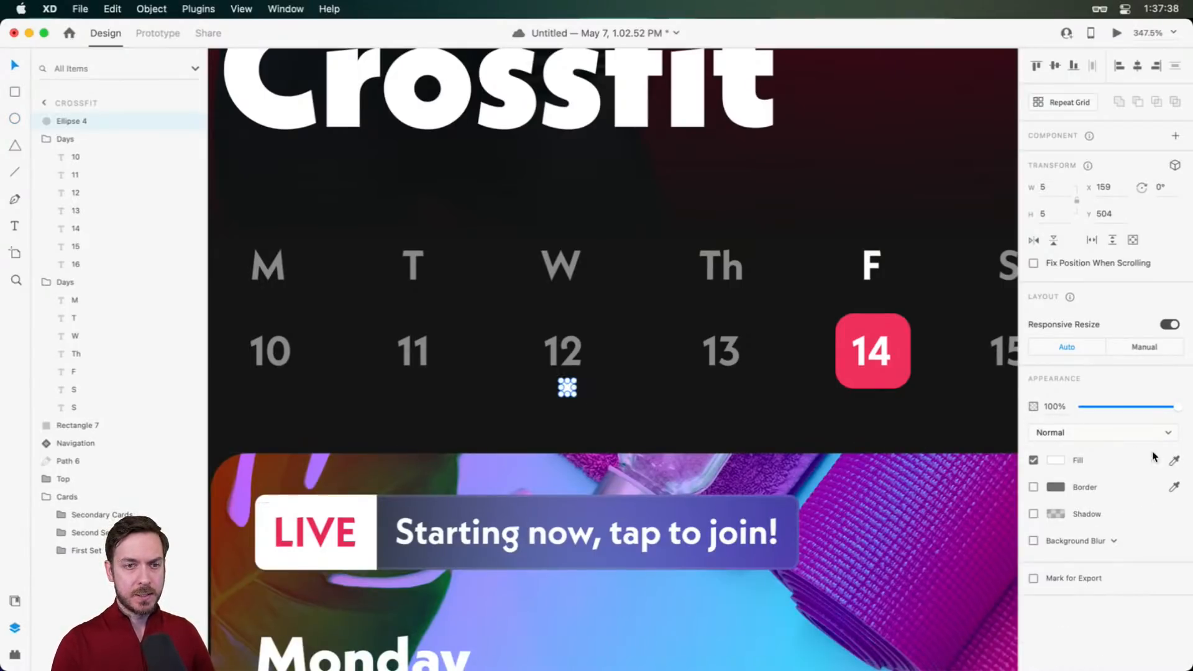
click(1174, 460)
click(867, 381)
scroll(585, 396, up, 5)
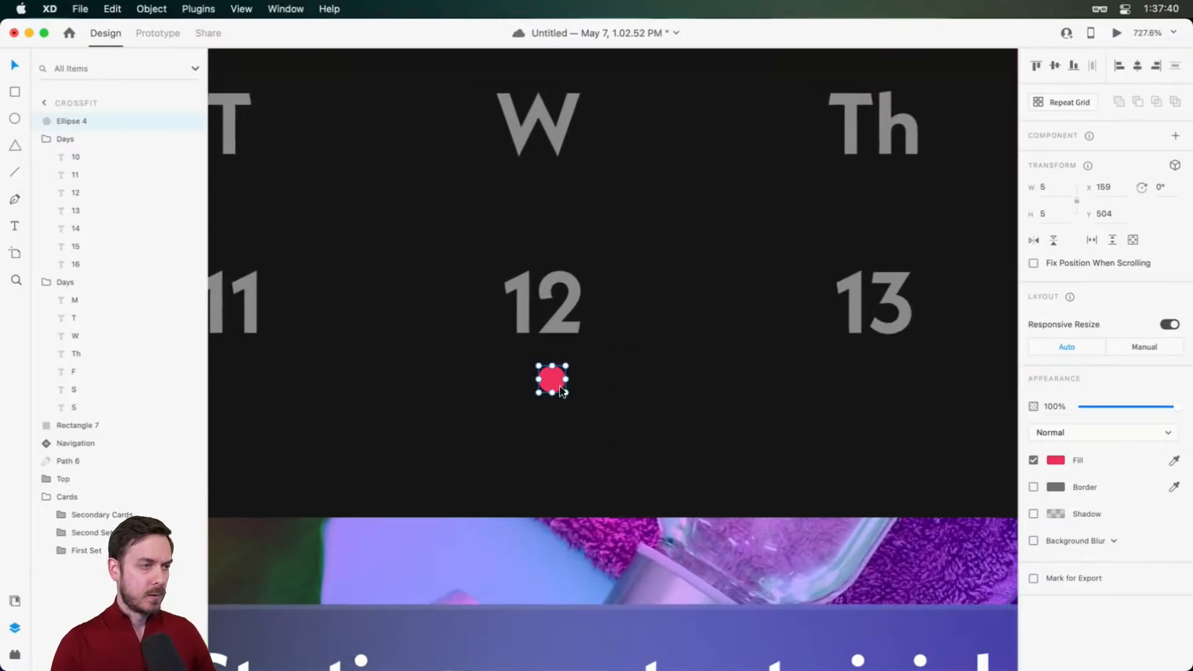
key(Left)
key(super+Return)
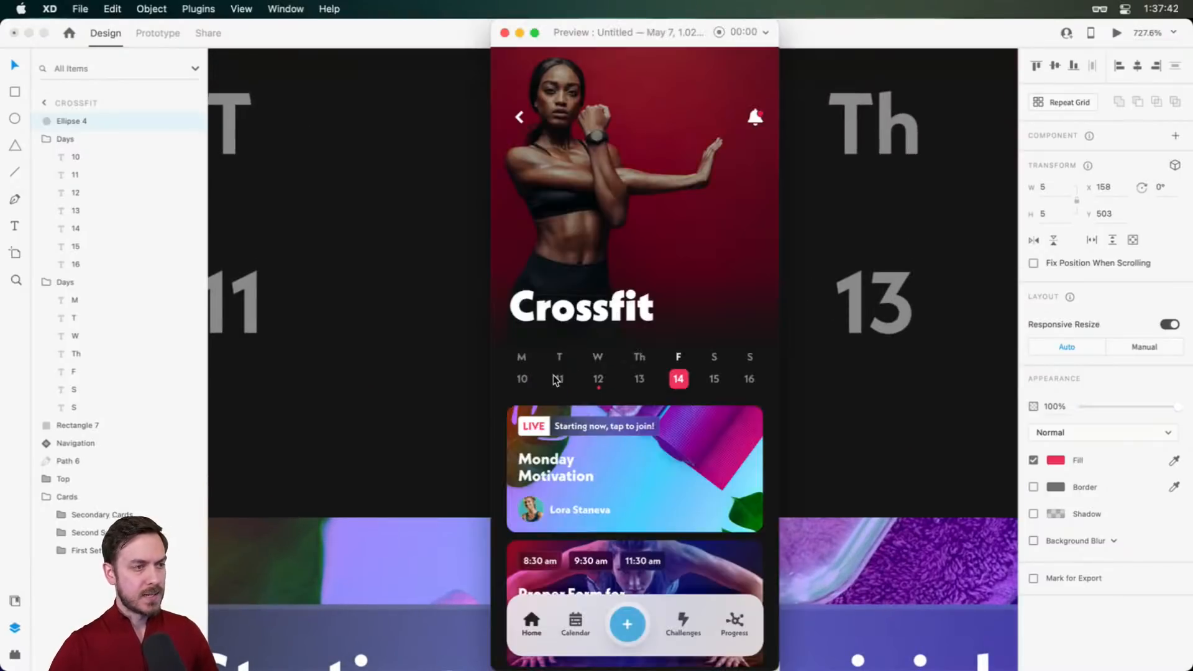
key(super+w)
scroll(633, 393, down, 6)
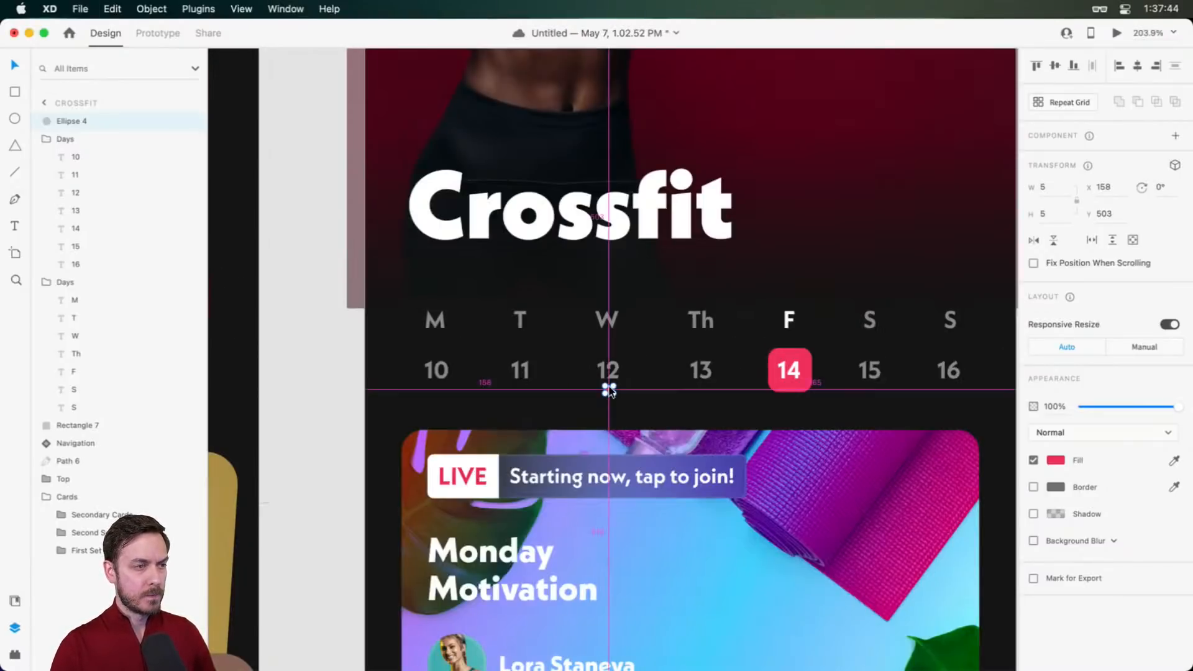
Copy the dot to make two dots under 15 and one under 16
drag(608, 390, 905, 409)
scroll(892, 391, up, 5)
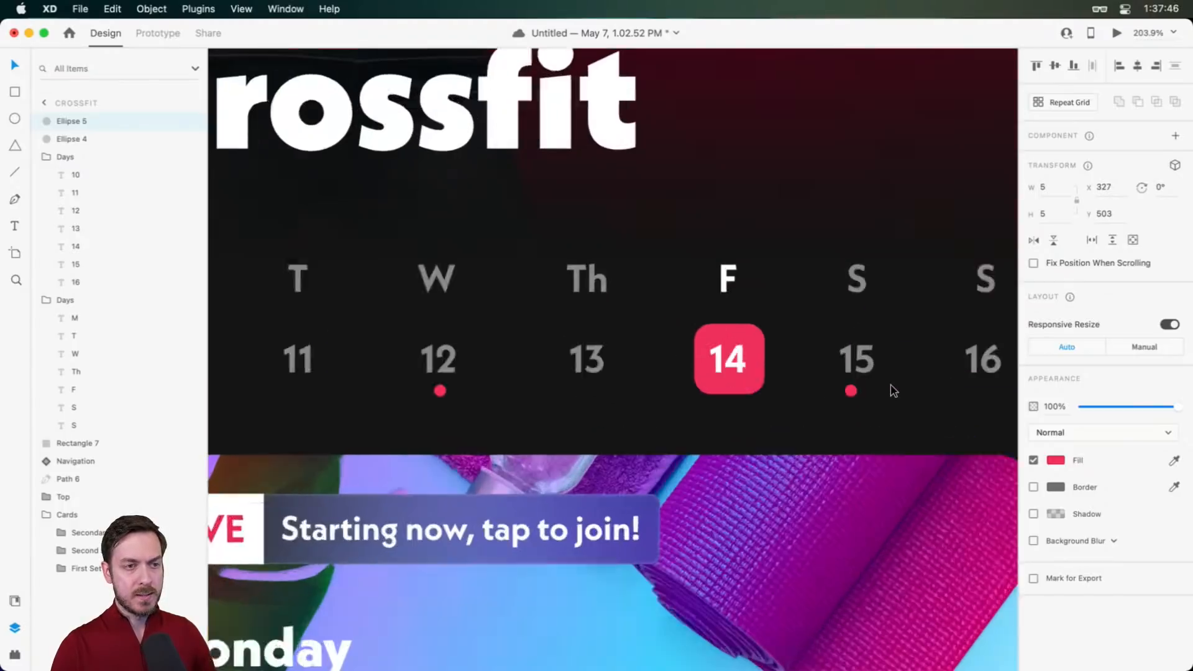
drag(798, 392, 831, 386)
shift+click(803, 391)
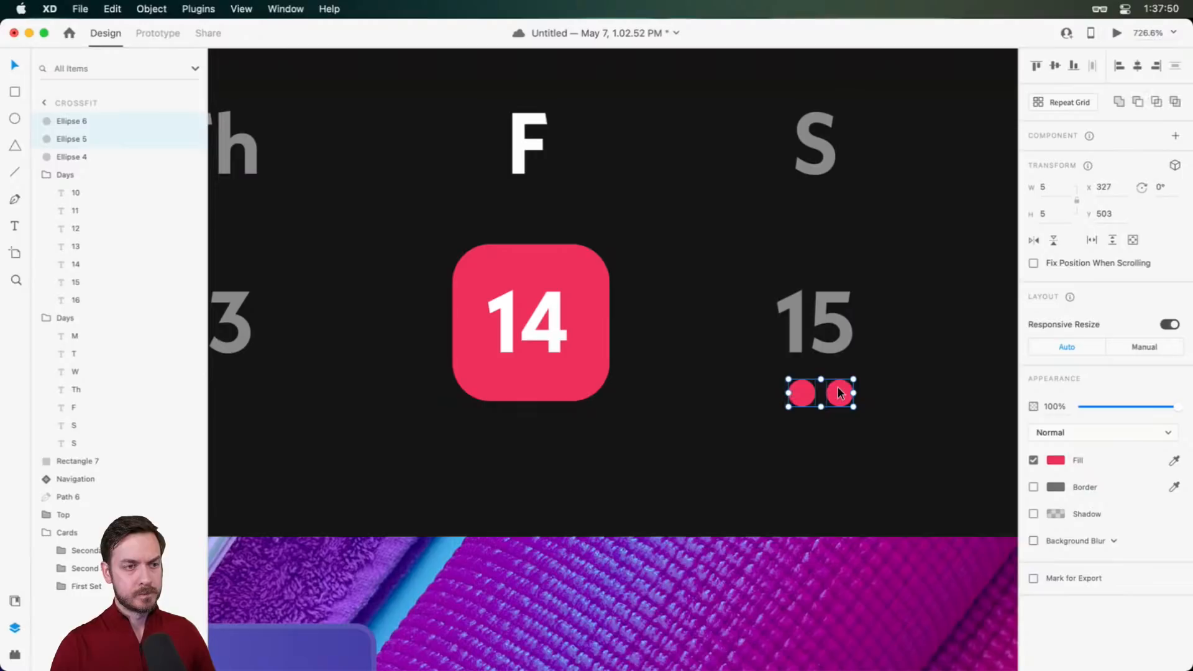
key(Right)
key(Left)
scroll(838, 389, down, 4)
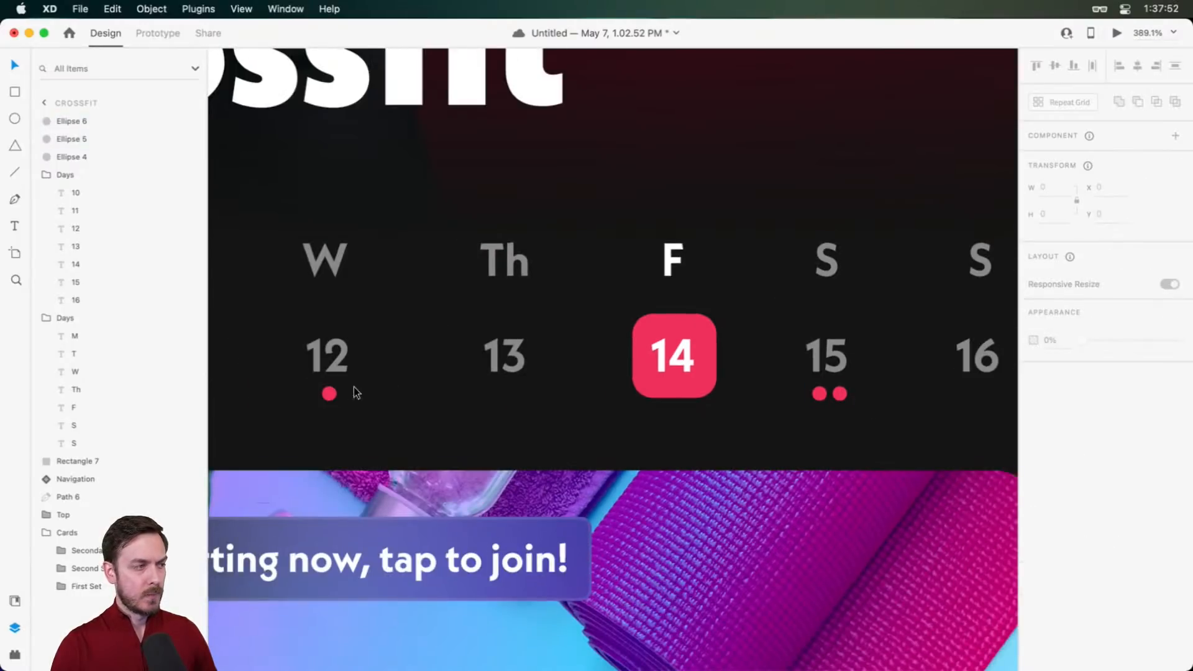
drag(328, 392, 978, 393)
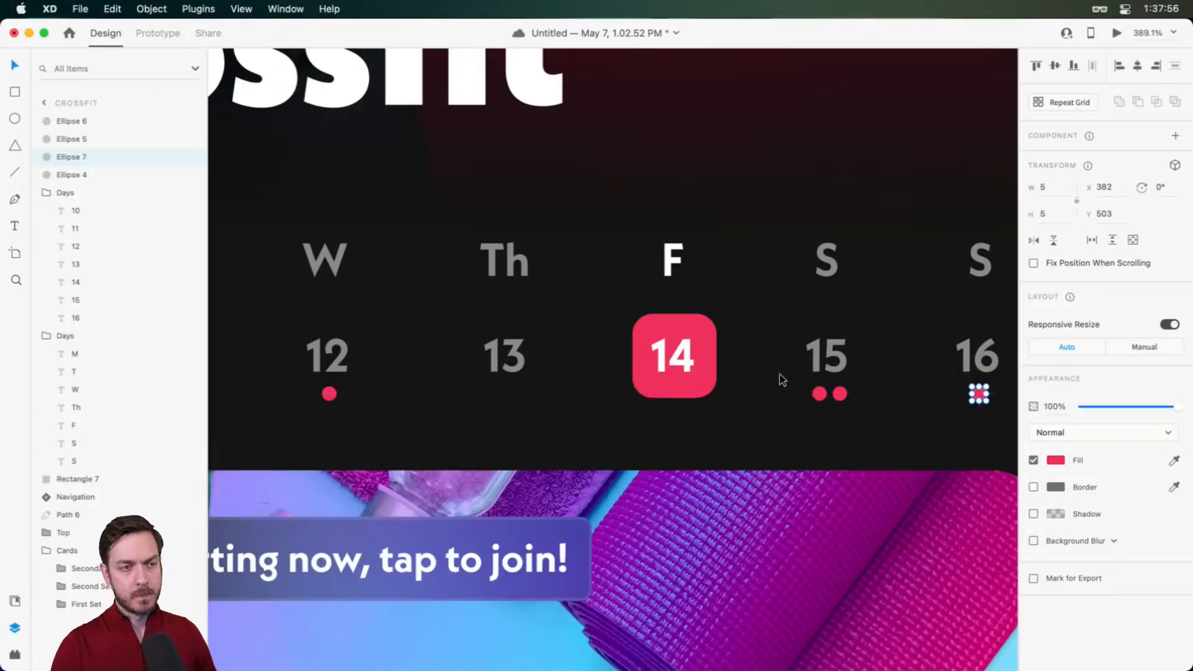
Group the four date dots and name the group 'Dots'
click(97, 132)
shift+click(95, 123)
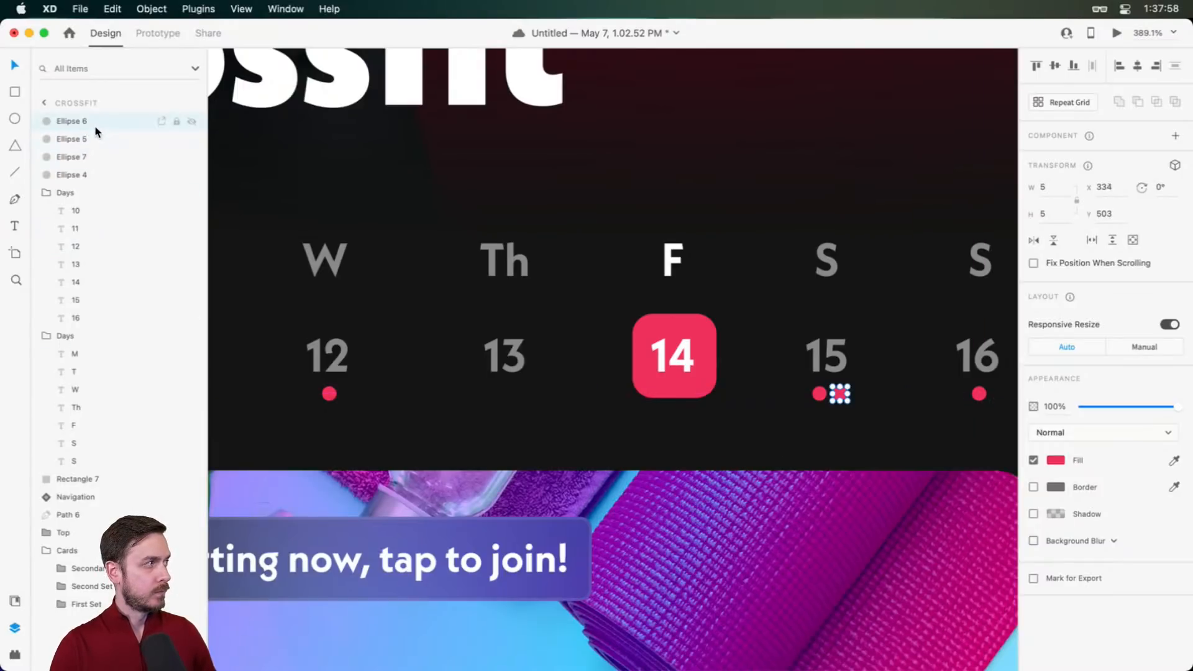
shift+click(90, 174)
key(super+g)
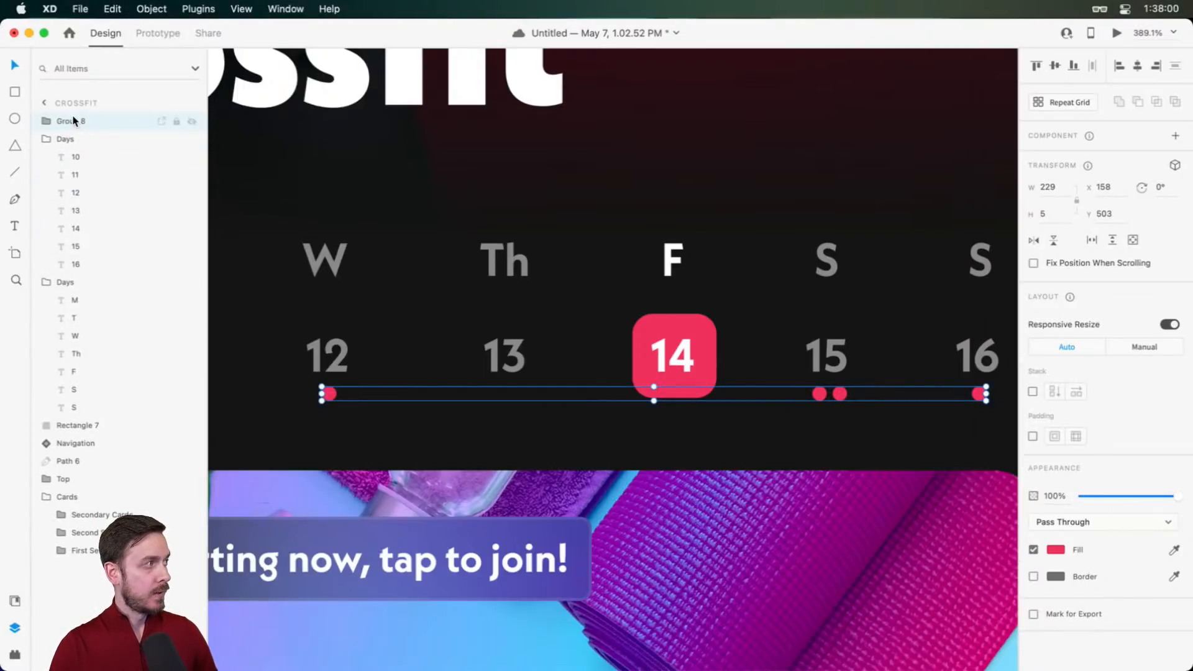
double_click(74, 121)
text(Dots)
key(Return)
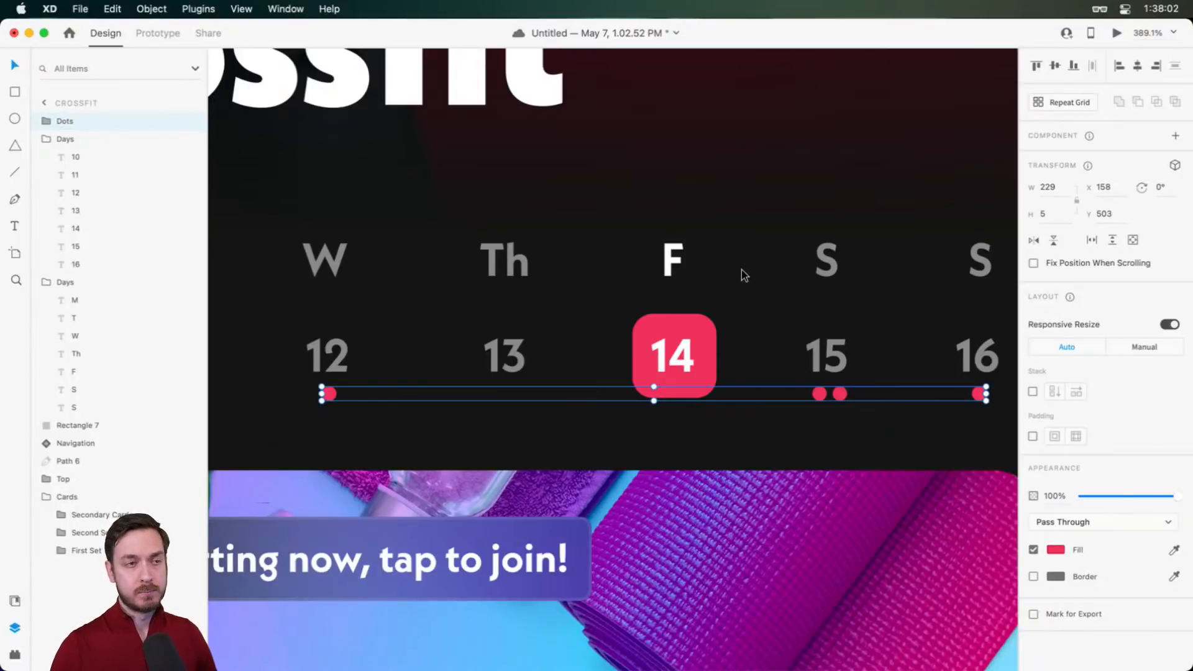
scroll(724, 248, down, 5)
Group the Dots layer together with both Days rows
click(967, 287)
drag(600, 300, 591, 328)
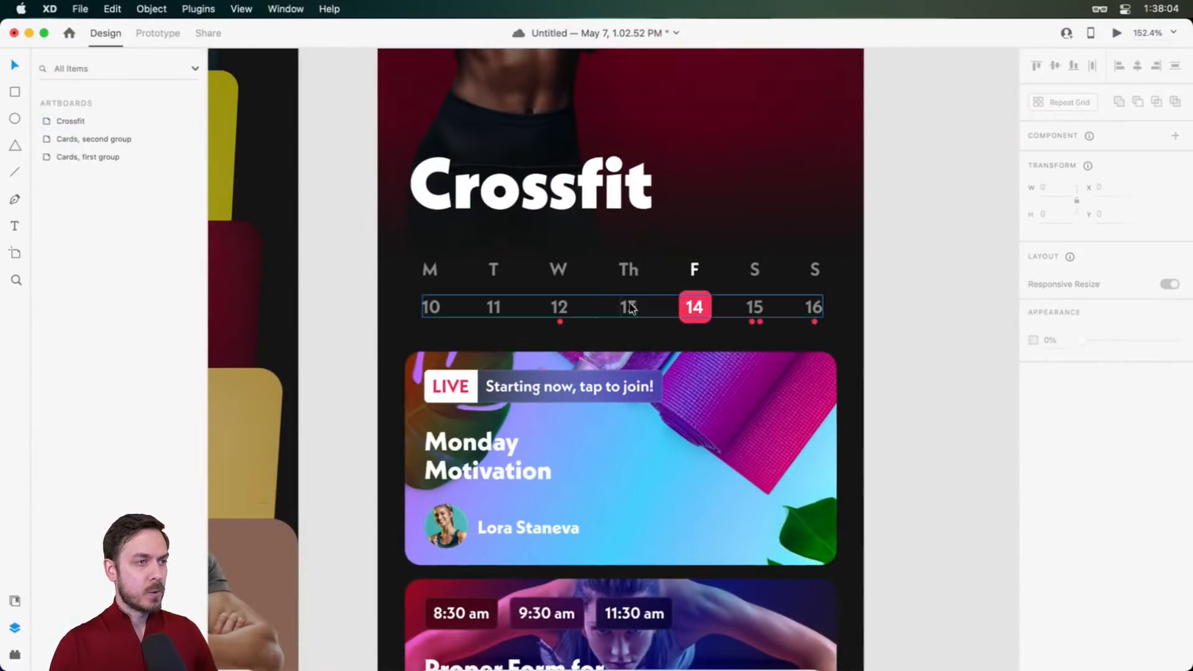
click(628, 309)
click(44, 142)
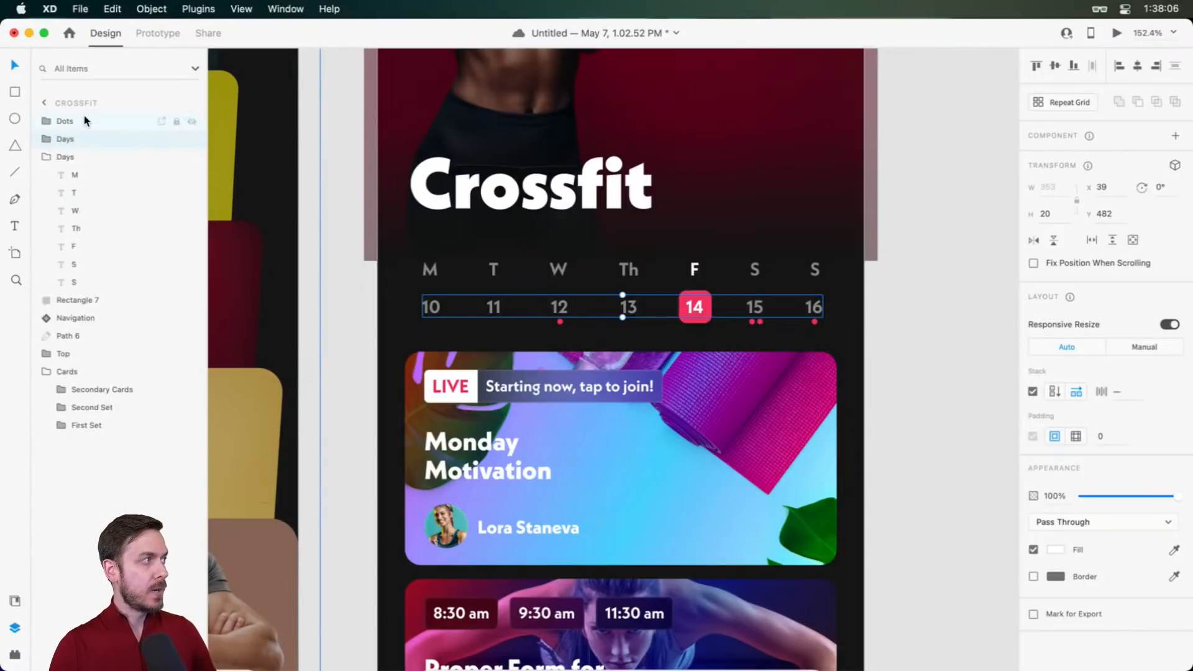
click(83, 118)
click(54, 154)
shift+click(79, 154)
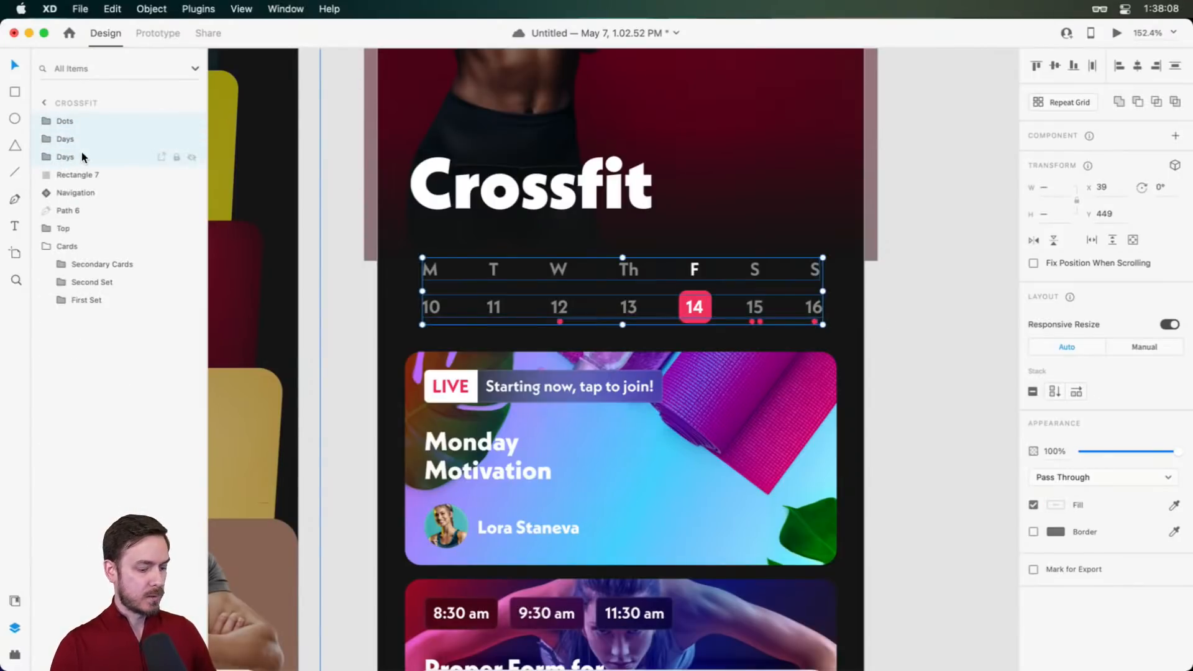
key(super+g)
Ungroup and regroup the dots and day rows after a stray rename
double_click(71, 120)
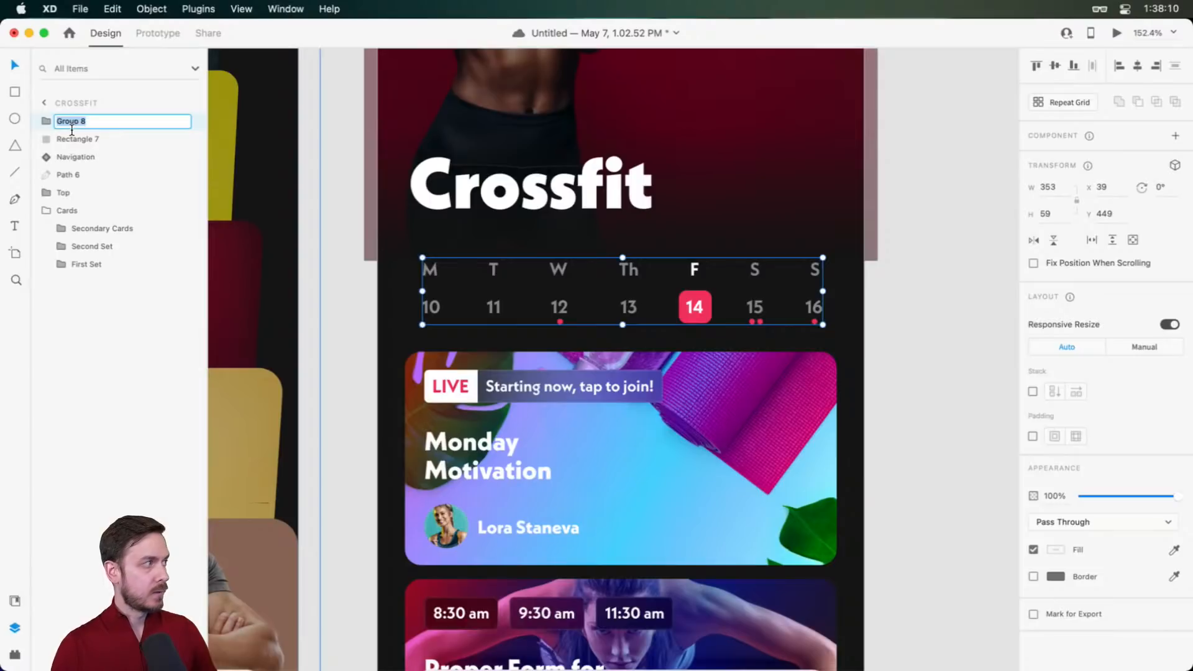
click(77, 142)
click(40, 120)
key(shift+super+g)
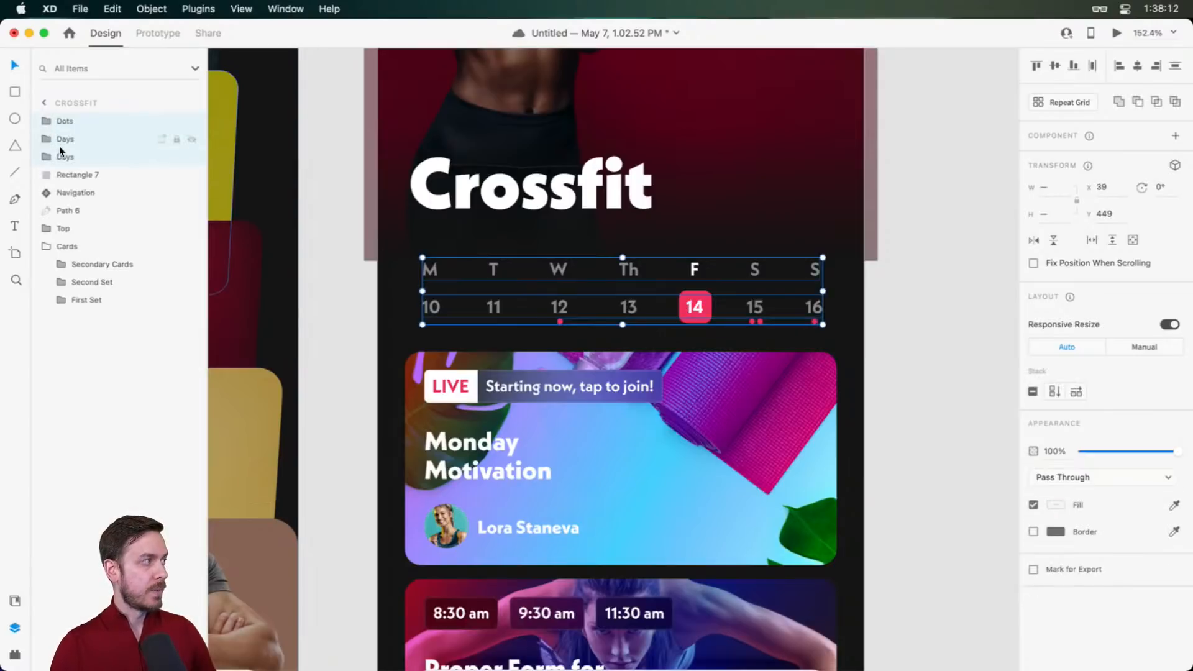
key(super+g)
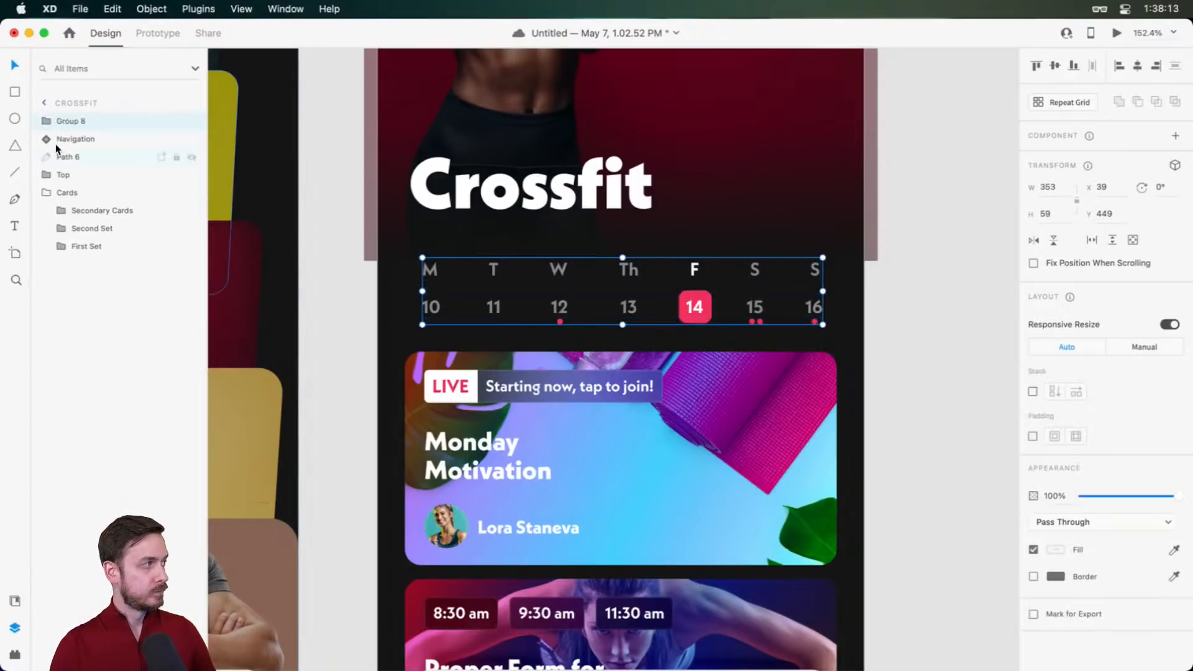
Name the group 'Calendar' and move it slightly lower, to Y 456
double_click(78, 121)
text(Cal)
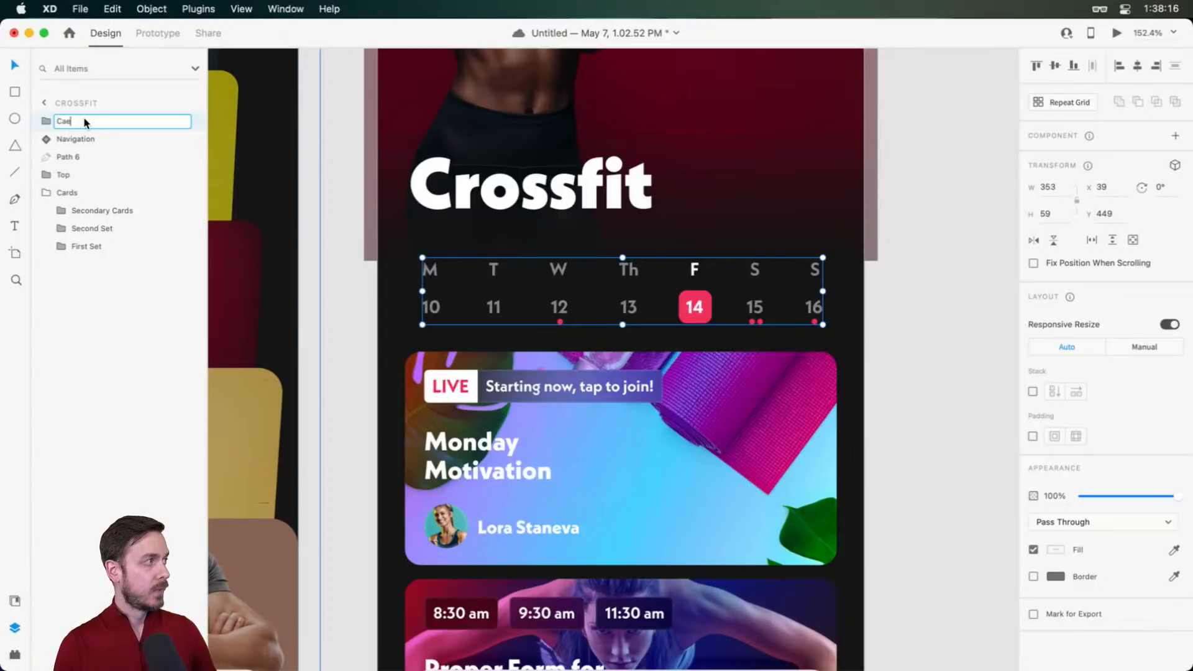
text(al)
text(d)
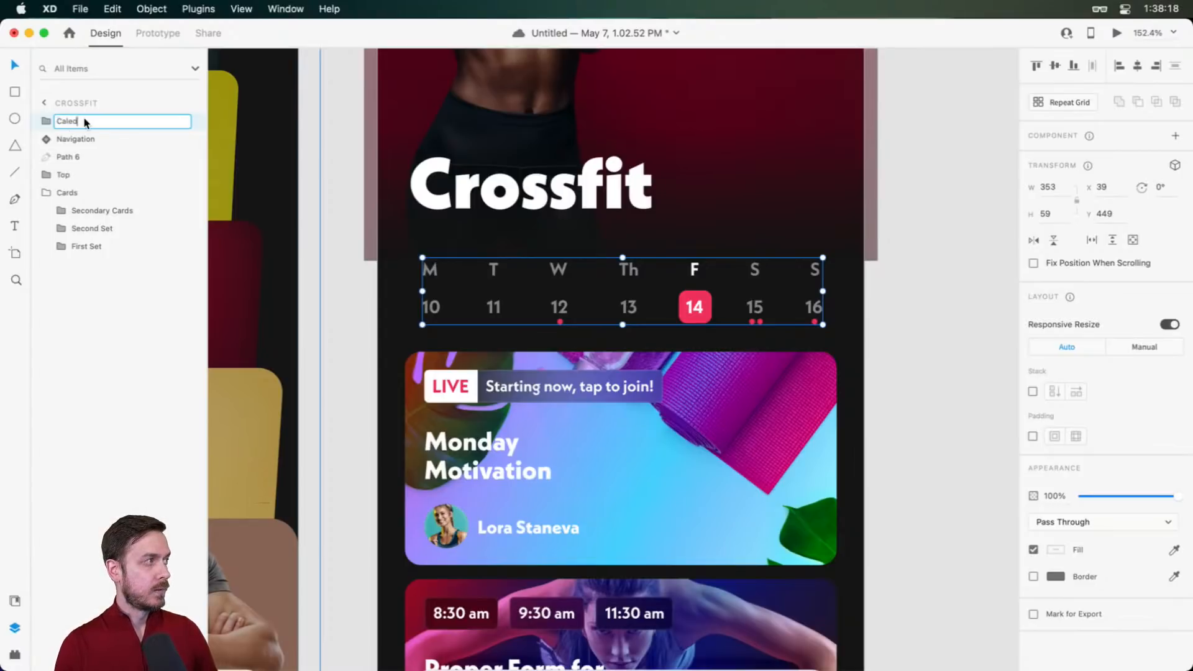
text(dar)
key(Return)
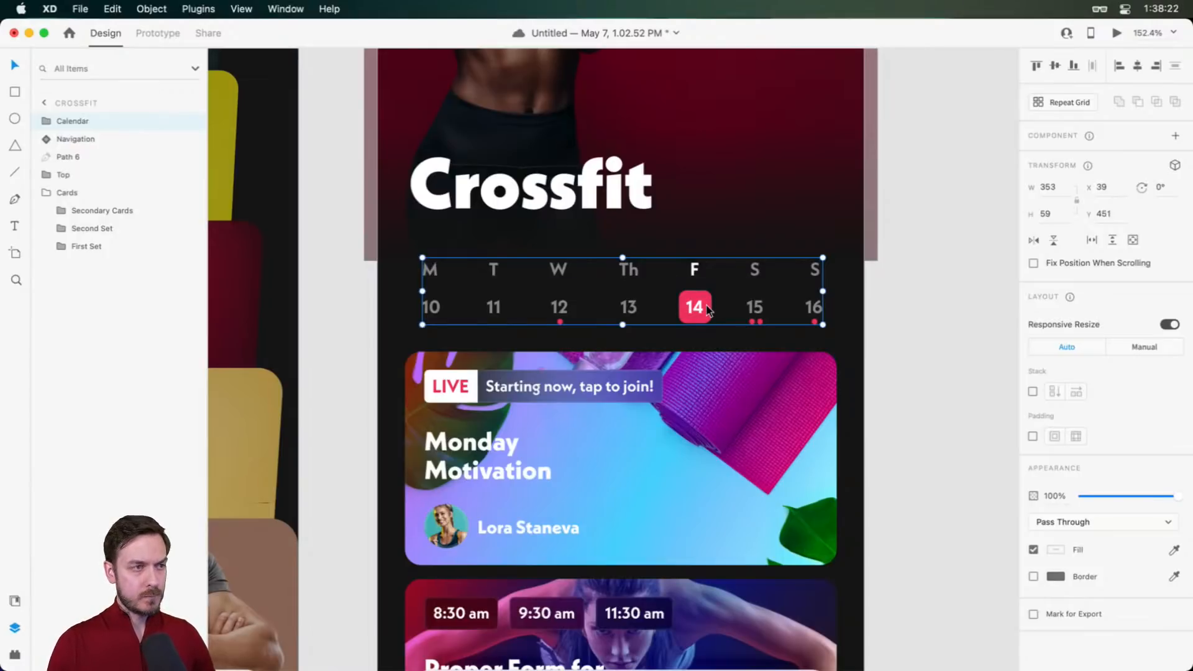
drag(706, 307, 707, 314)
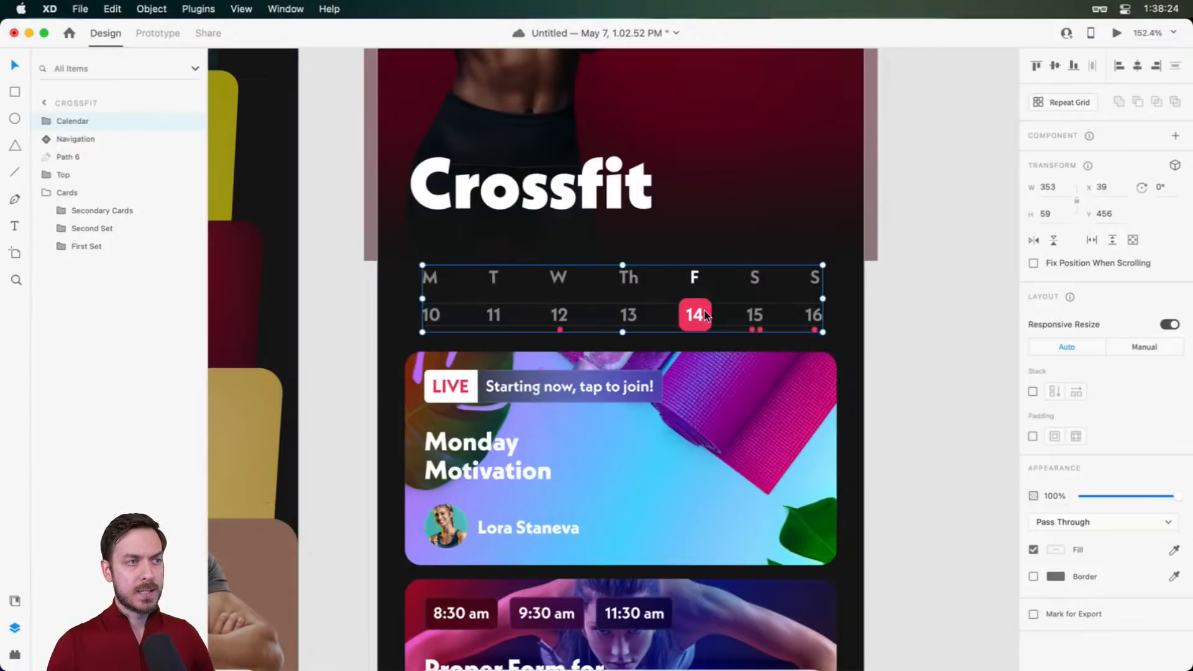
scroll(760, 281, down, 5)
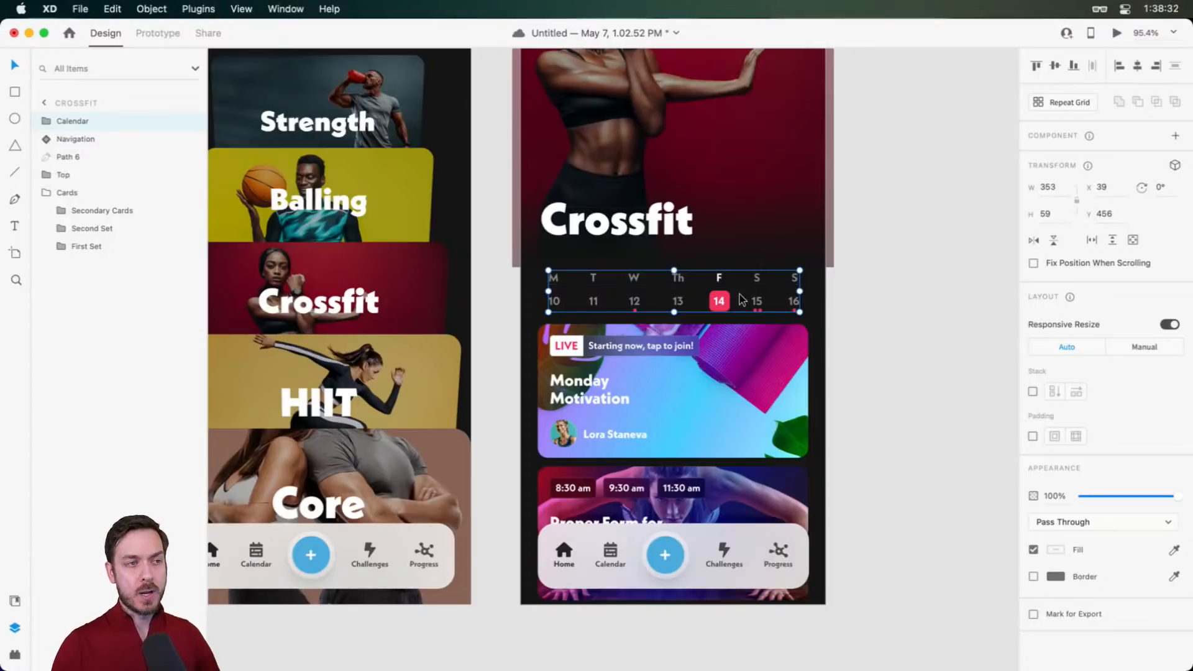
scroll(367, 287, up, 1)
scroll(364, 278, left, 2)
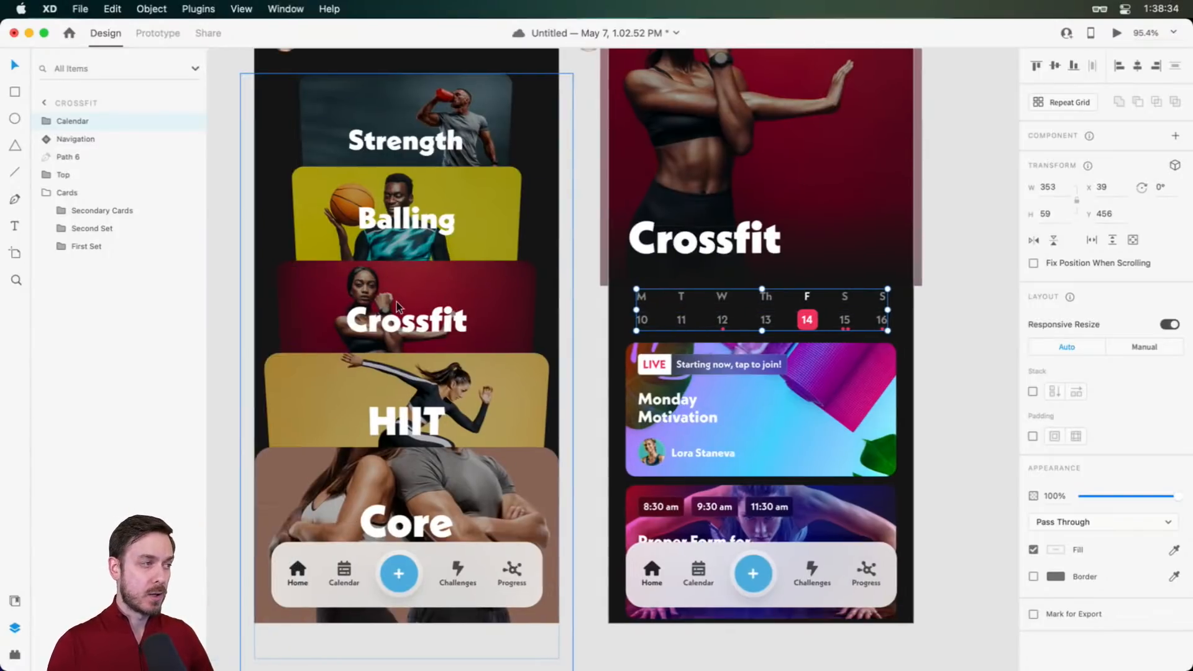
click(399, 307)
key(super+Return)
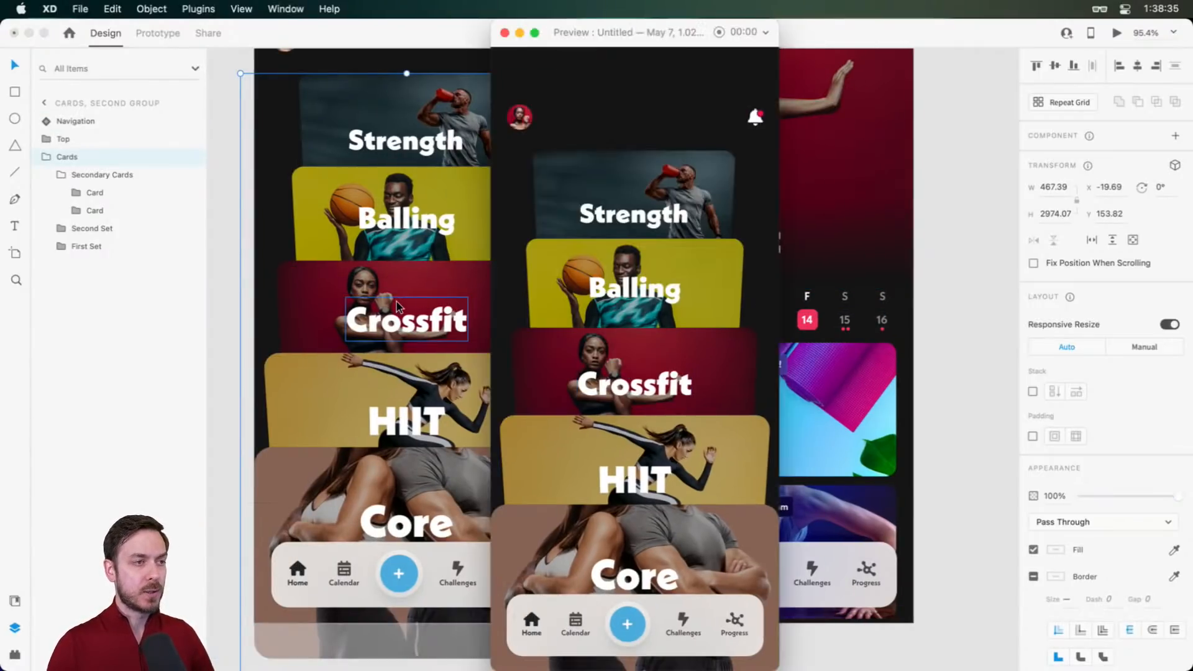
scroll(726, 380, up, 1)
click(726, 376)
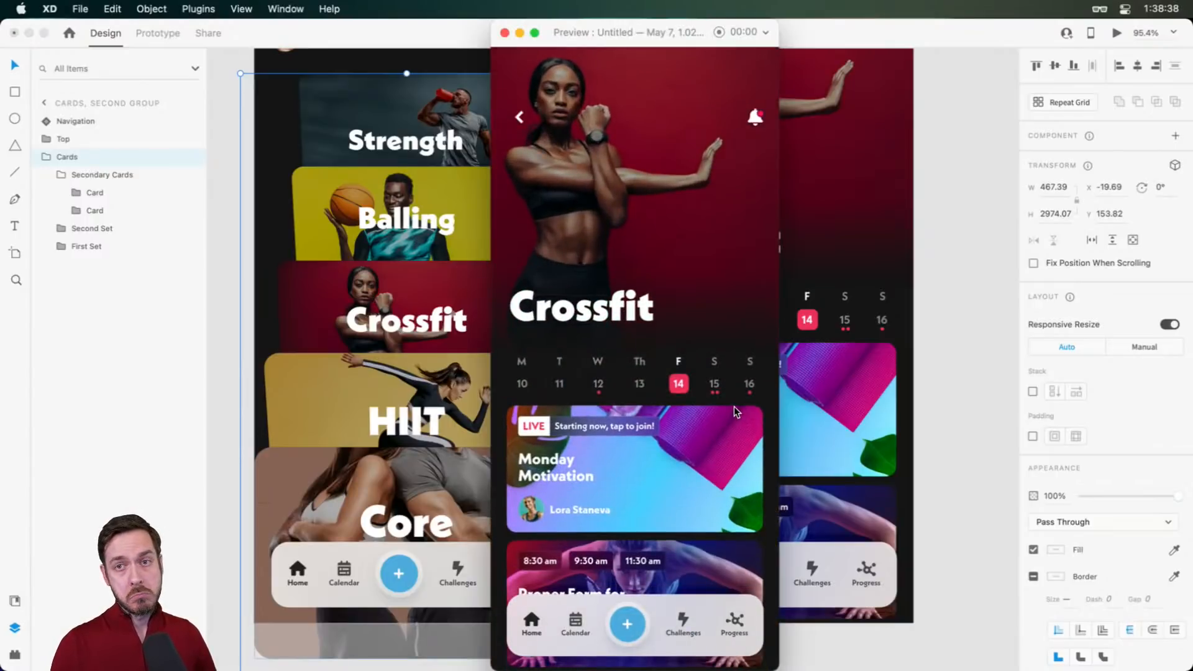
key(super+w)
click(808, 317)
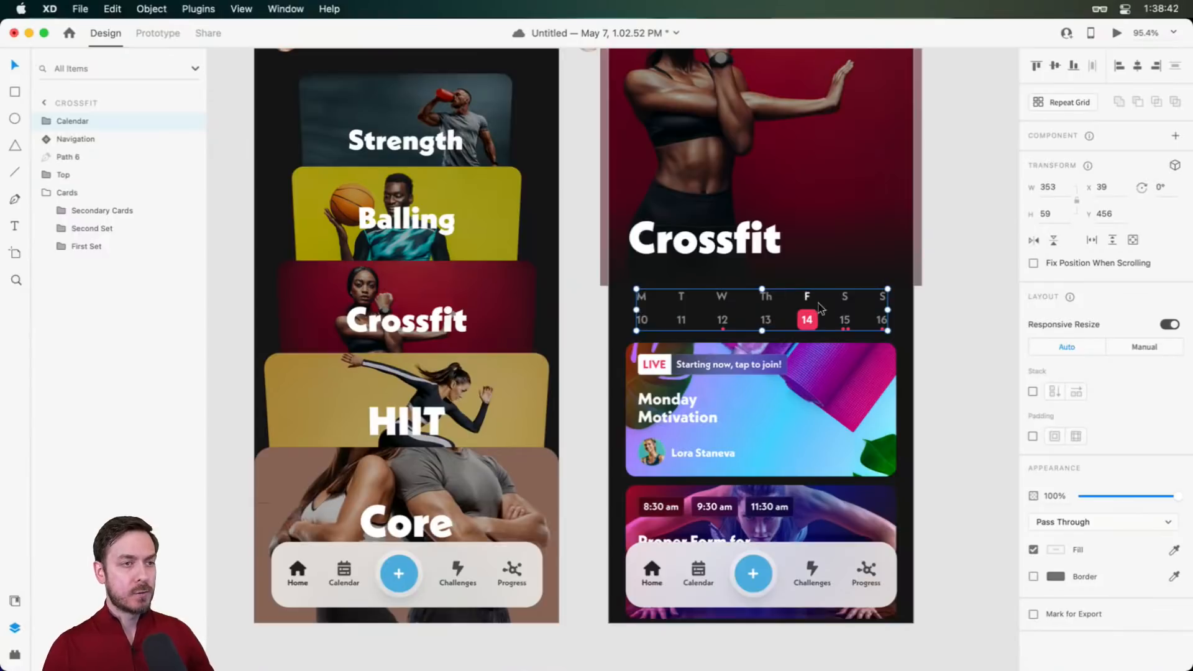
Paste a Calendar copy onto the card list's Crossfit card, pushed back in 3D and centered
key(super+c)
click(354, 304)
key(super+v)
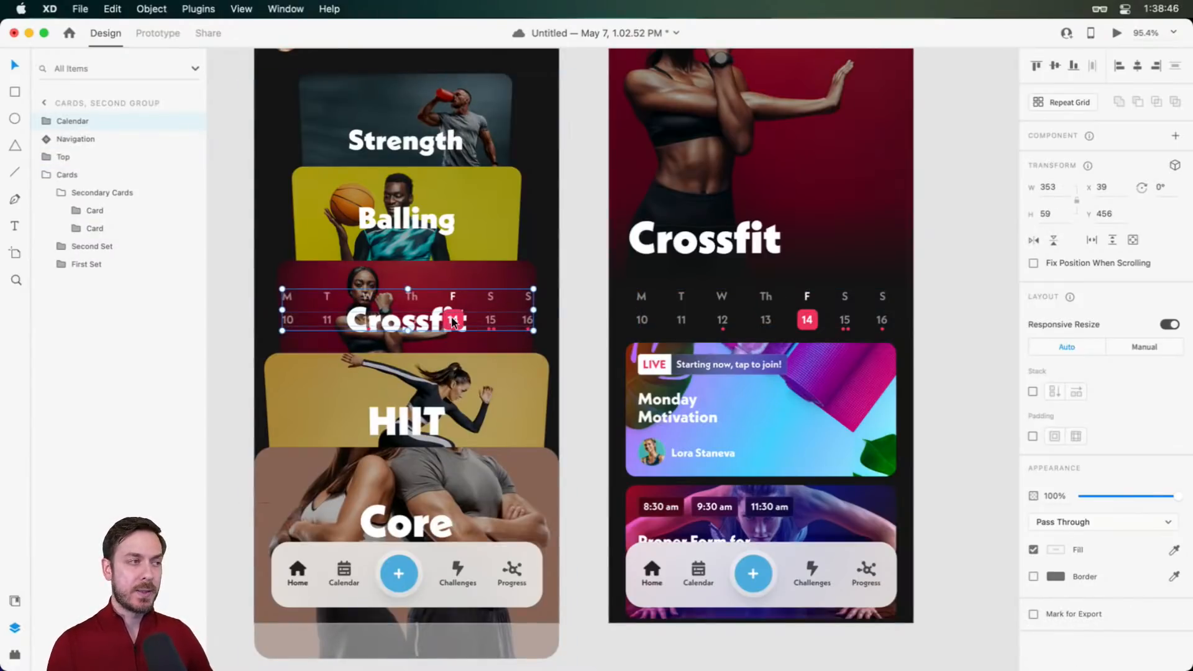
key(super+t)
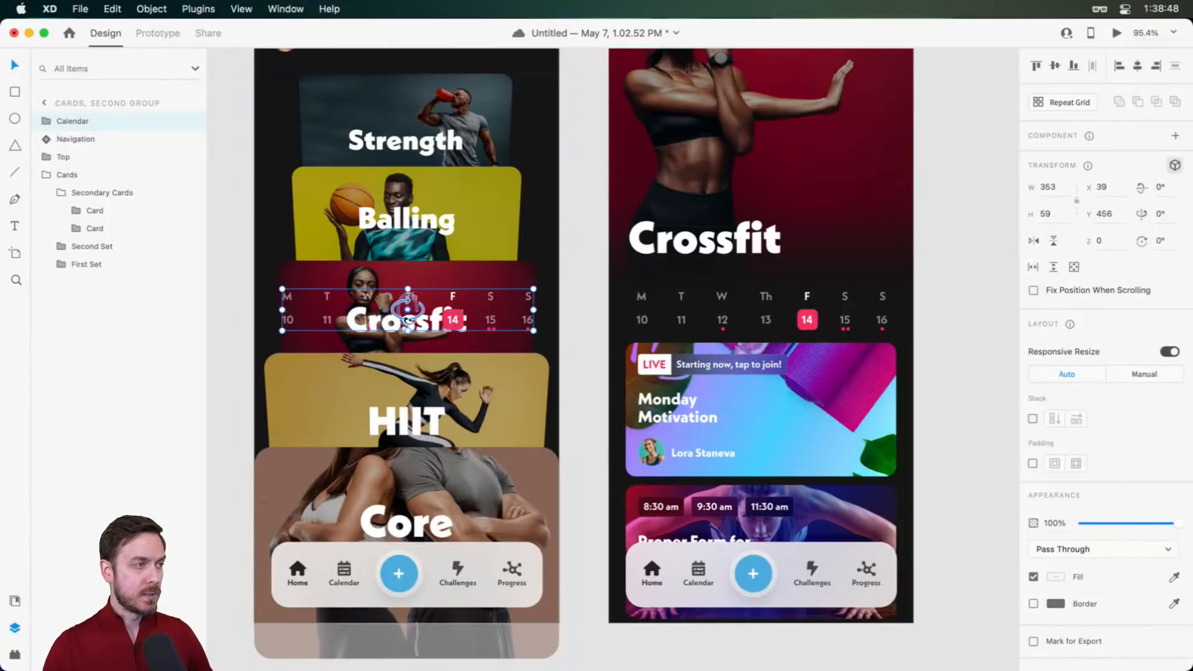
drag(407, 309, 409, 146)
key(shift+Up)
key(shift+Up)
key(shift+Up)
key(shift+Up)
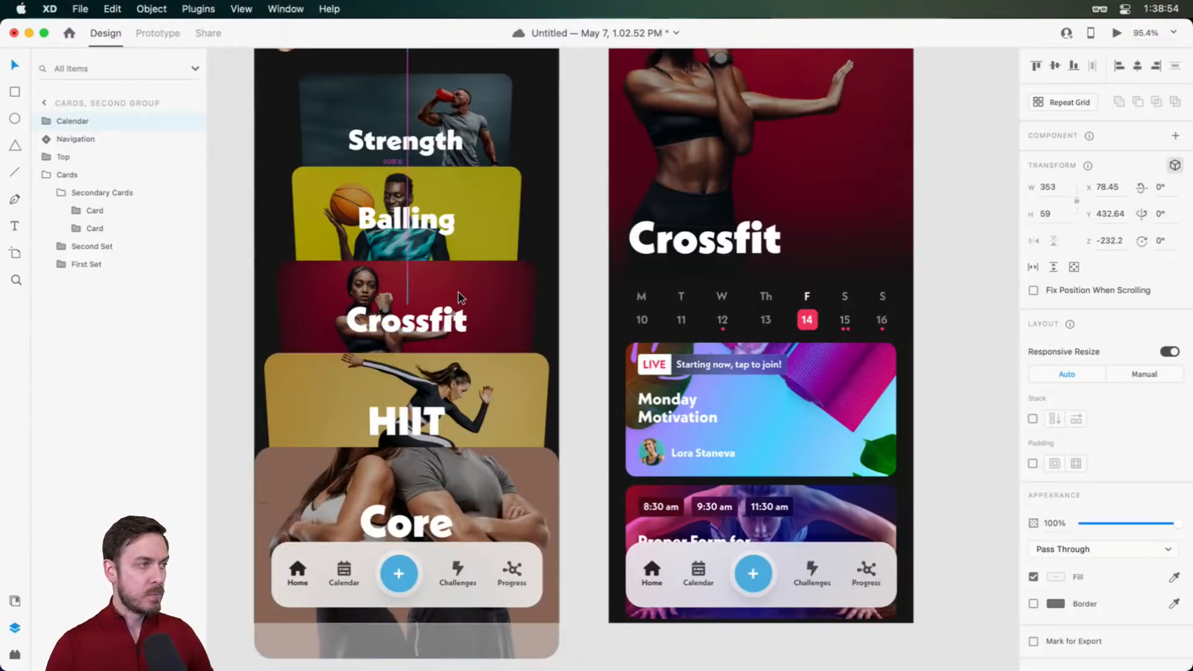
click(1135, 71)
Preview the transition, then reset the copy's depth and move it behind the HIIT card
key(super+Return)
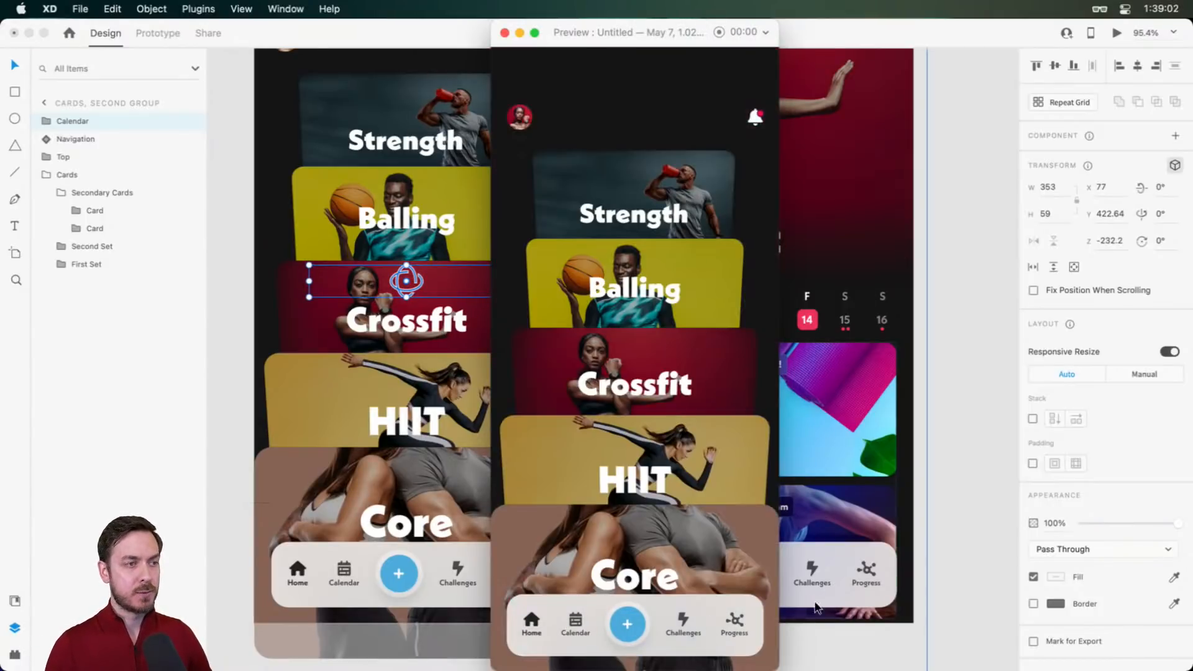
click(632, 348)
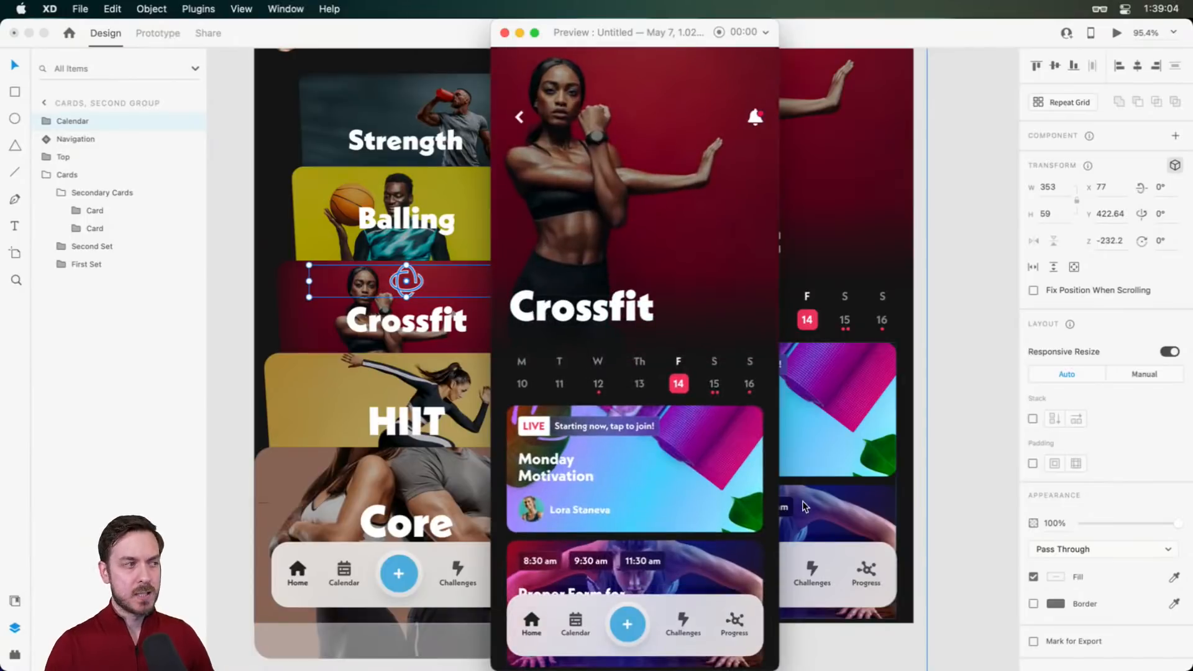
click(432, 271)
key(super+shift+bracketright)
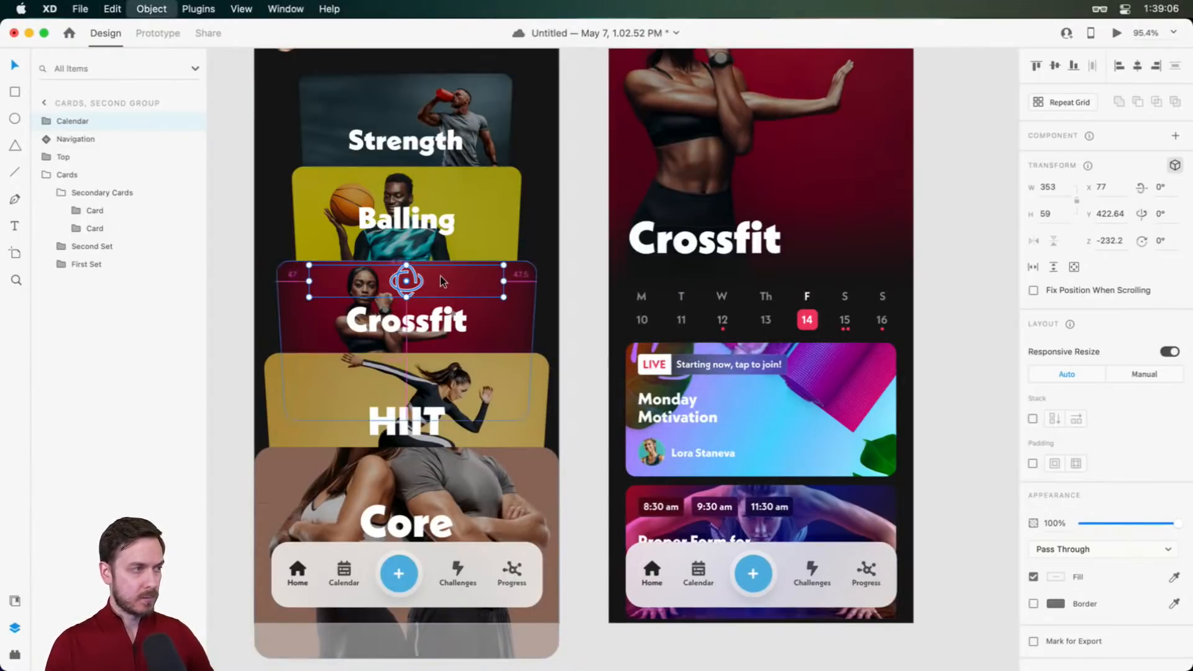
drag(445, 282, 408, 201)
Preview and replay the transition into the Crossfit detail screen several times
key(super+Return)
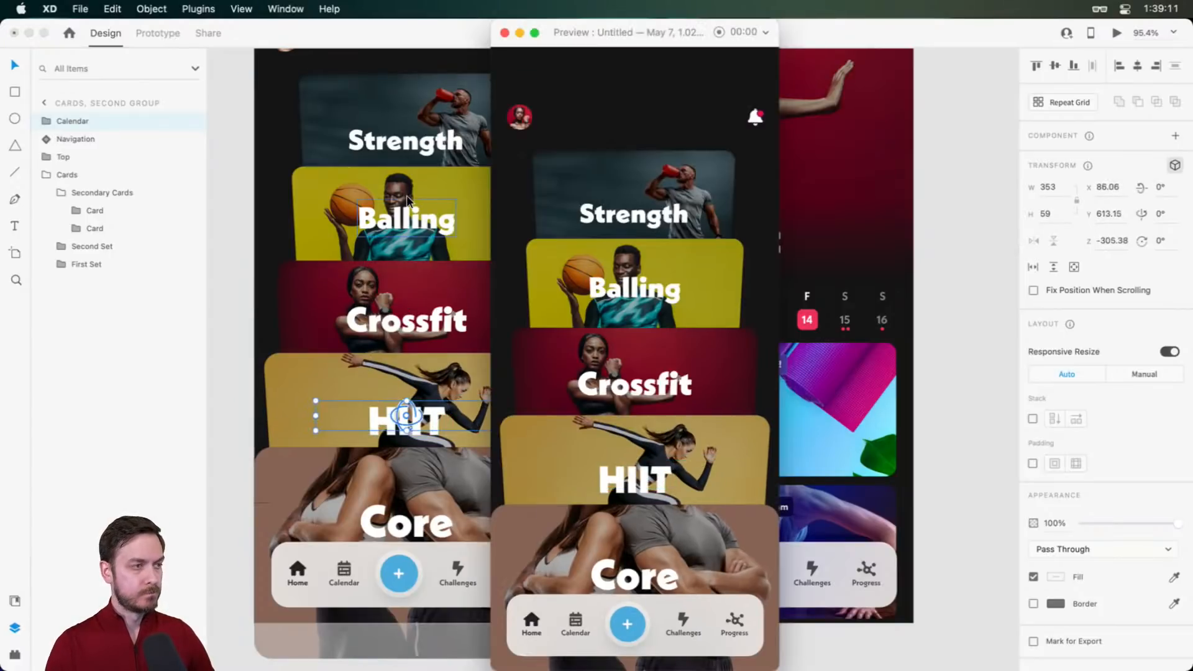
click(711, 384)
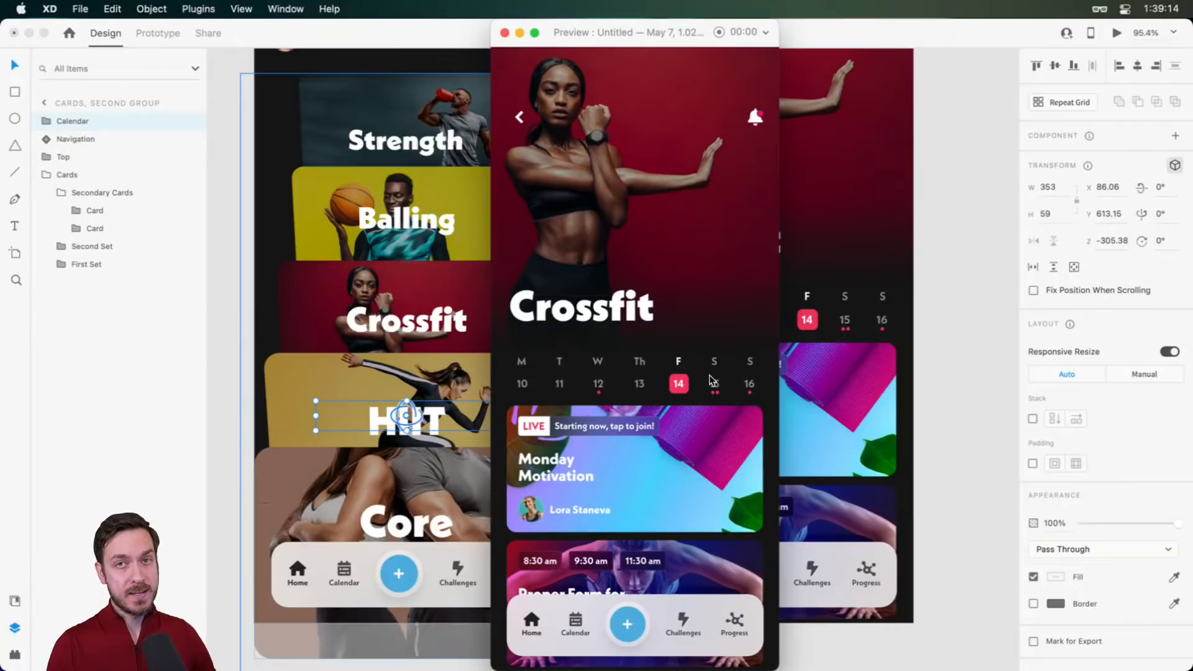
click(710, 376)
click(709, 374)
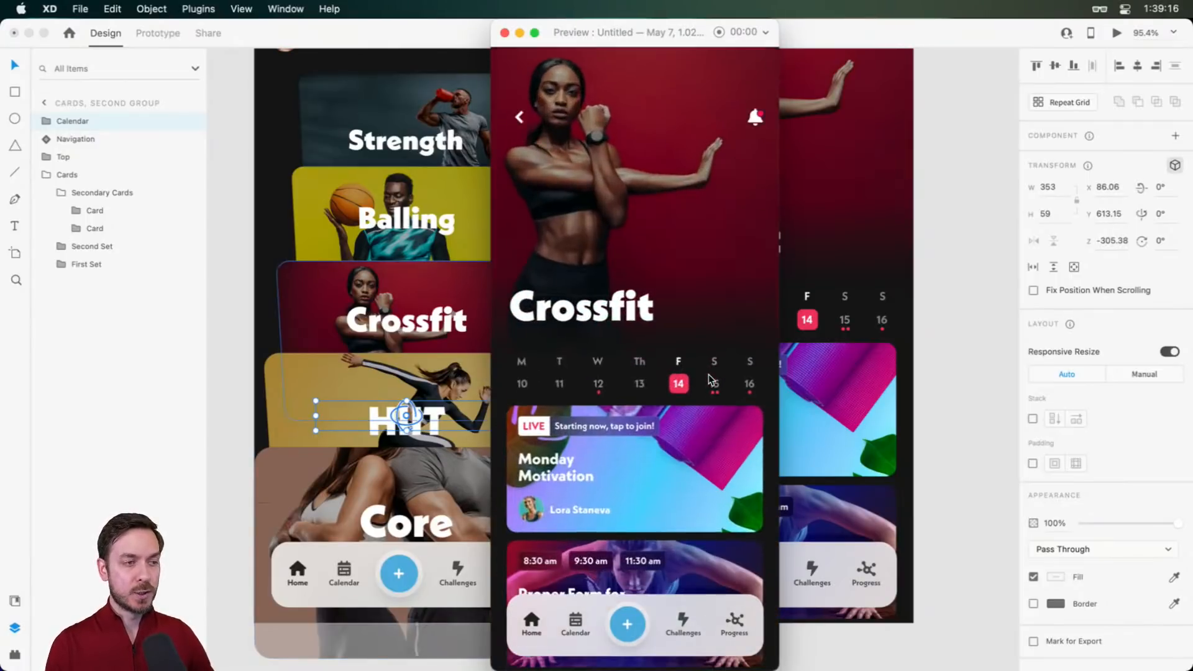
click(709, 375)
click(708, 376)
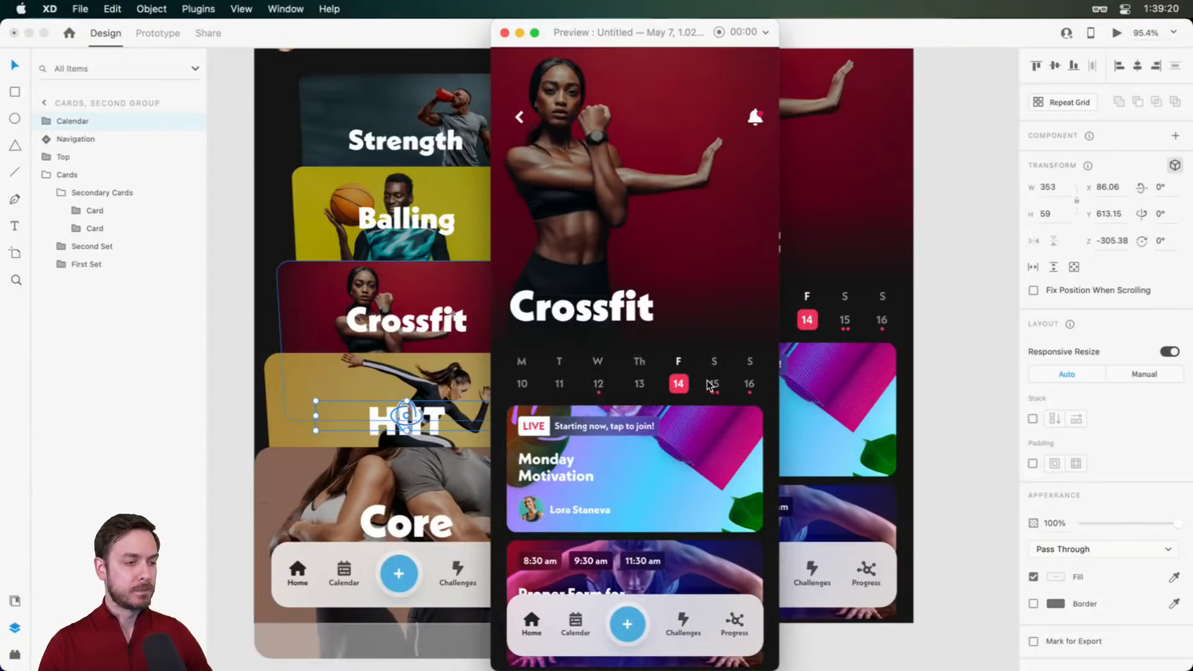
key(super+w)
click(957, 338)
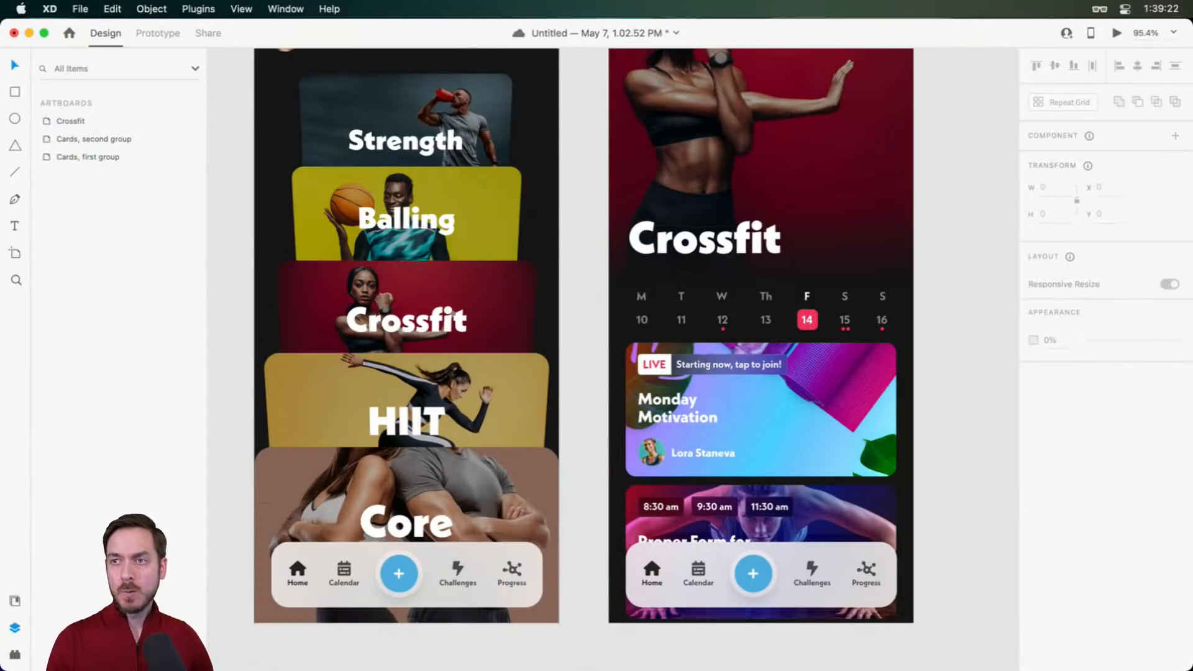
key(super+Tab)
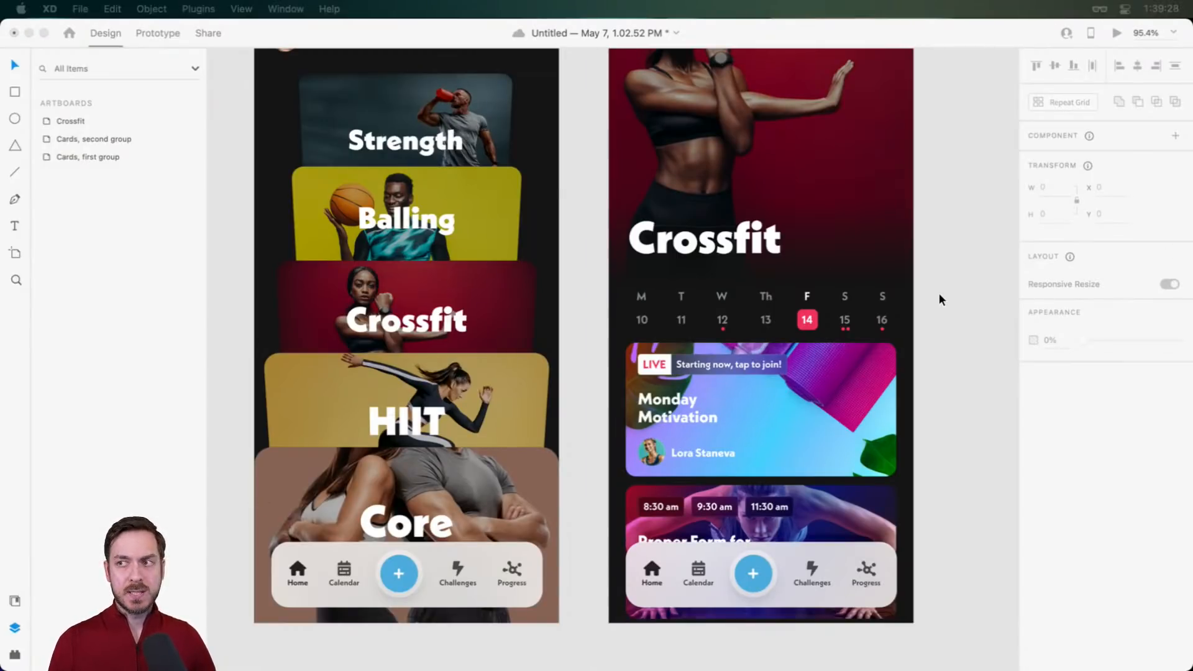
click(862, 390)
drag(968, 362, 740, 371)
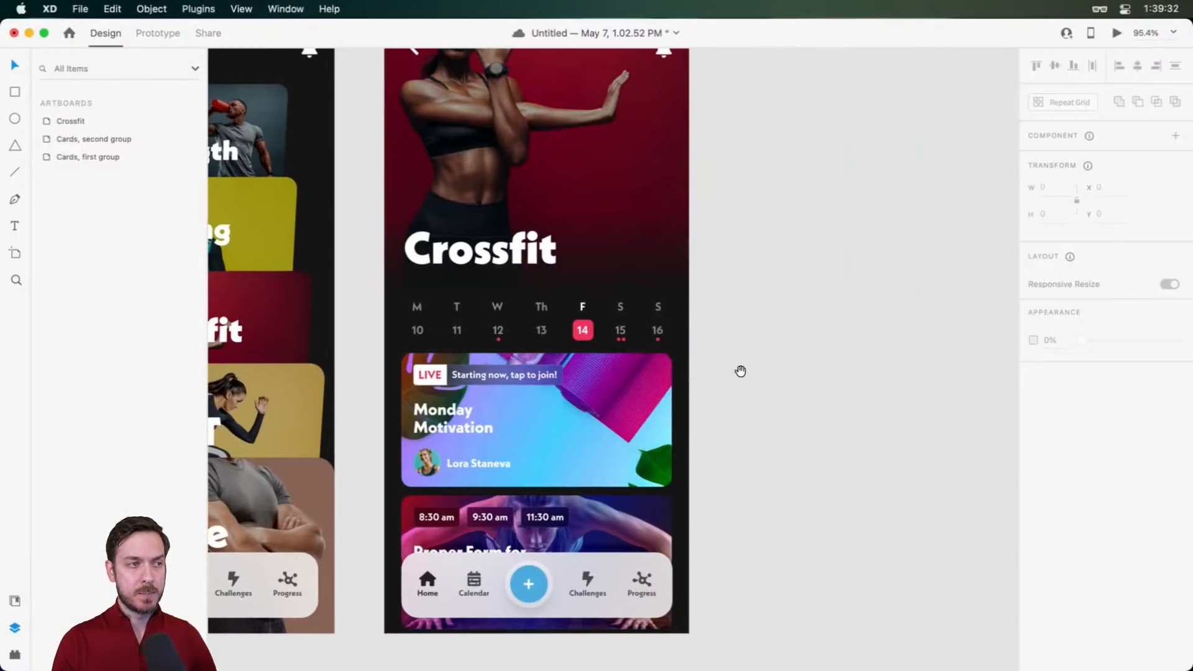
scroll(546, 343, up, 5)
scroll(488, 480, down, 5)
scroll(522, 167, up, 6)
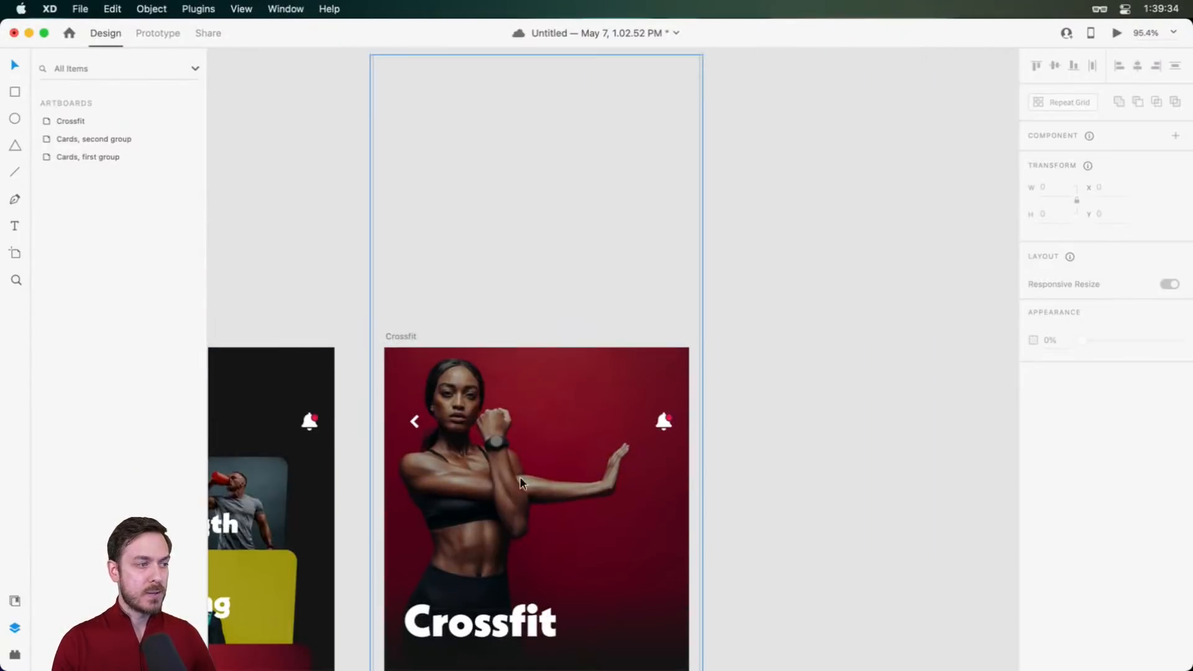
scroll(532, 390, down, 1)
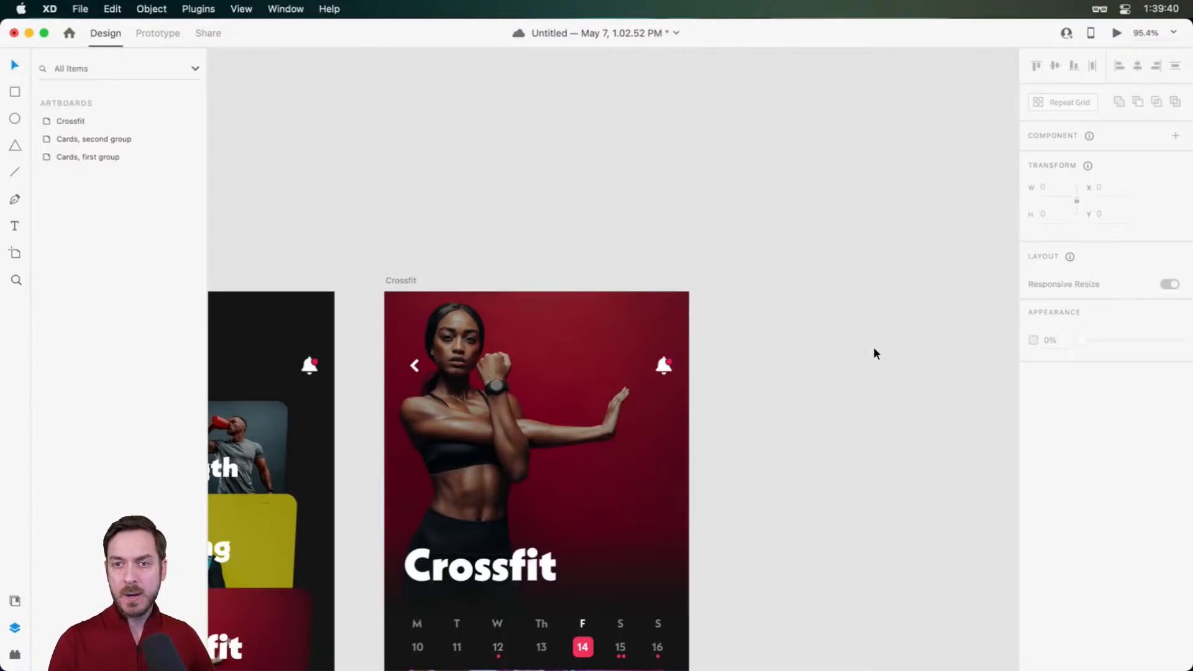
scroll(874, 346, left, 4)
scroll(818, 438, down, 5)
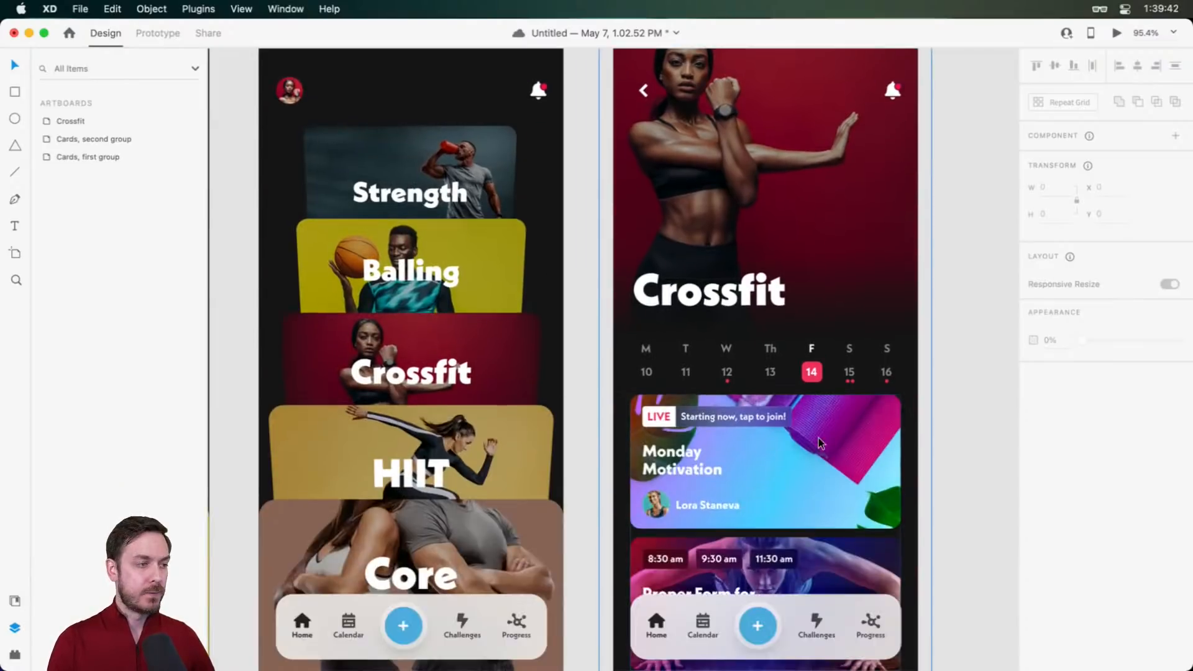
scroll(869, 400, up, 6)
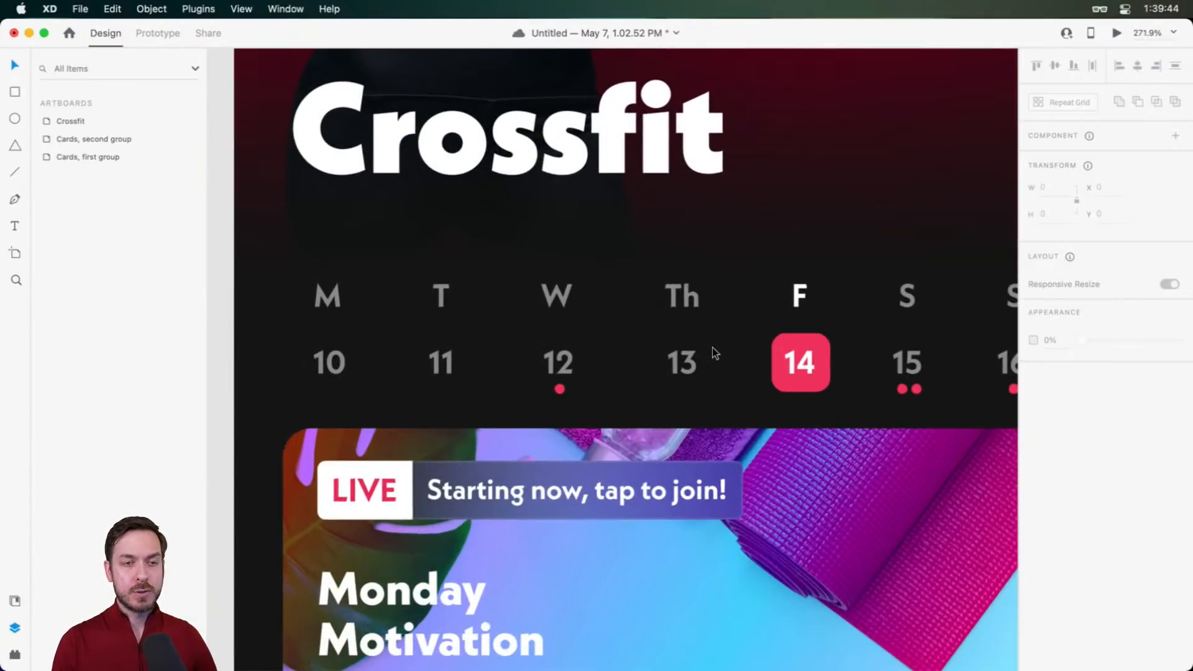
scroll(712, 348, down, 5)
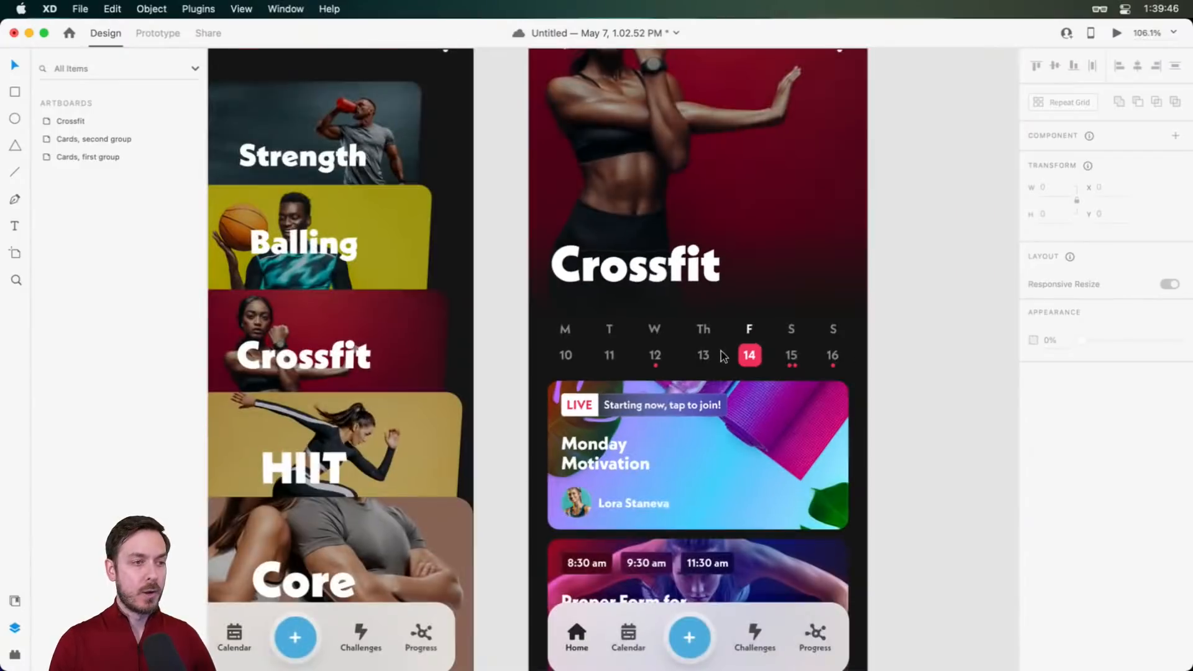
scroll(714, 373, down, 2)
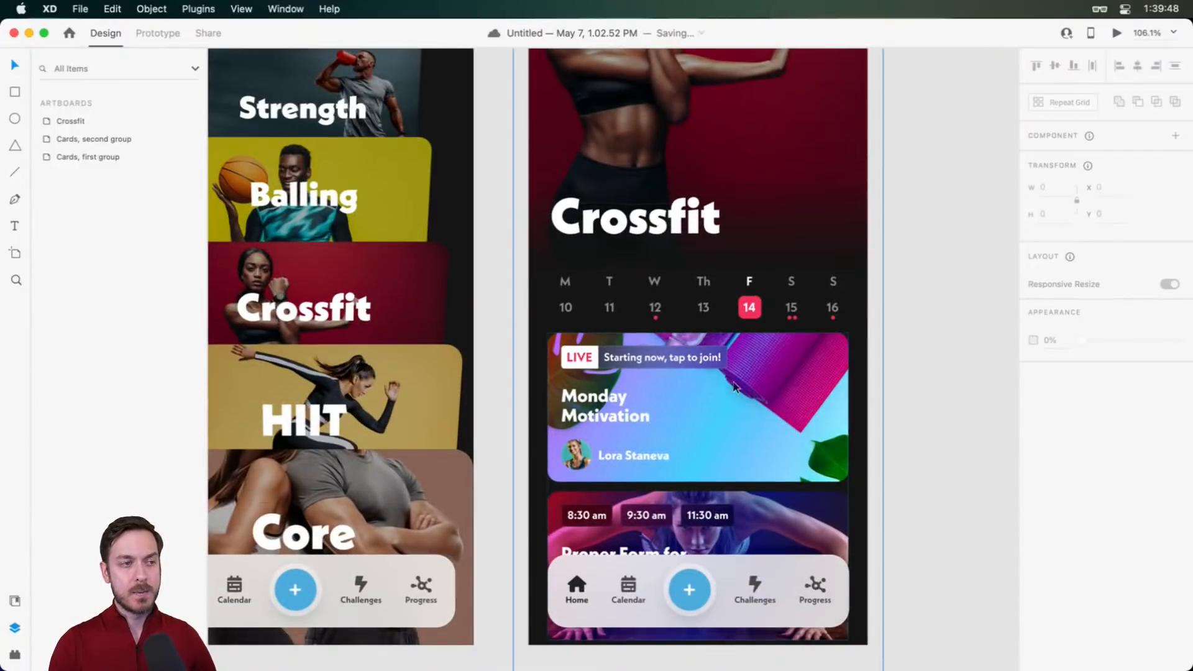
scroll(743, 308, up, 4)
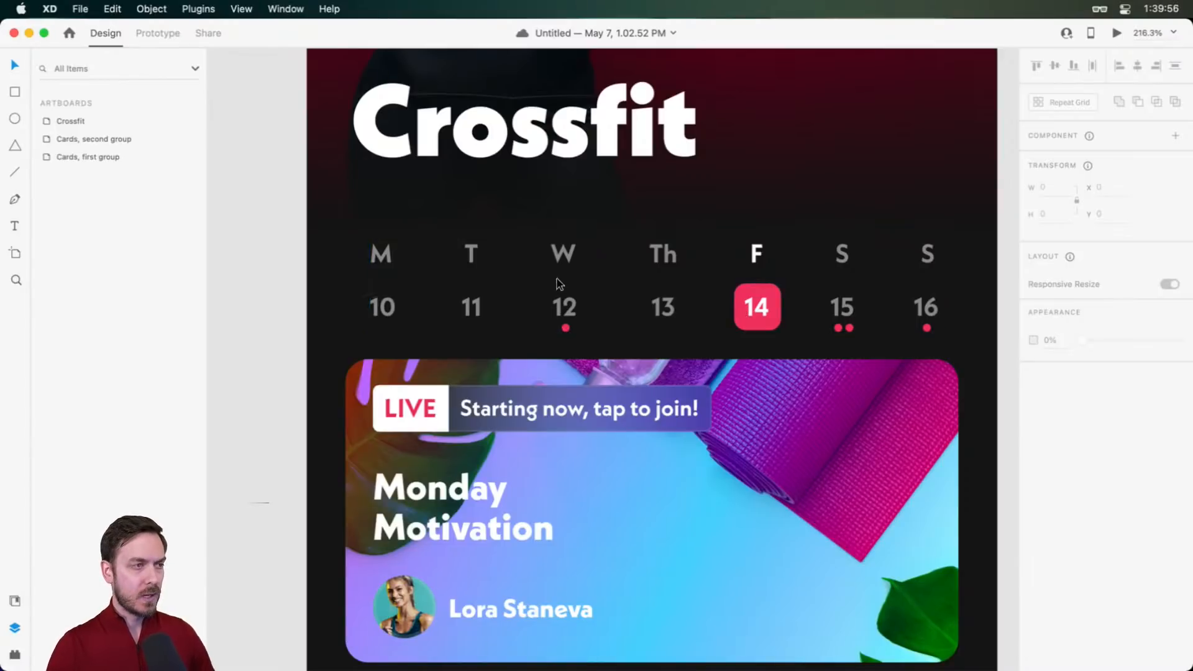
Copy the two event dots from under 15 to sit under date 14
scroll(764, 319, up, 3)
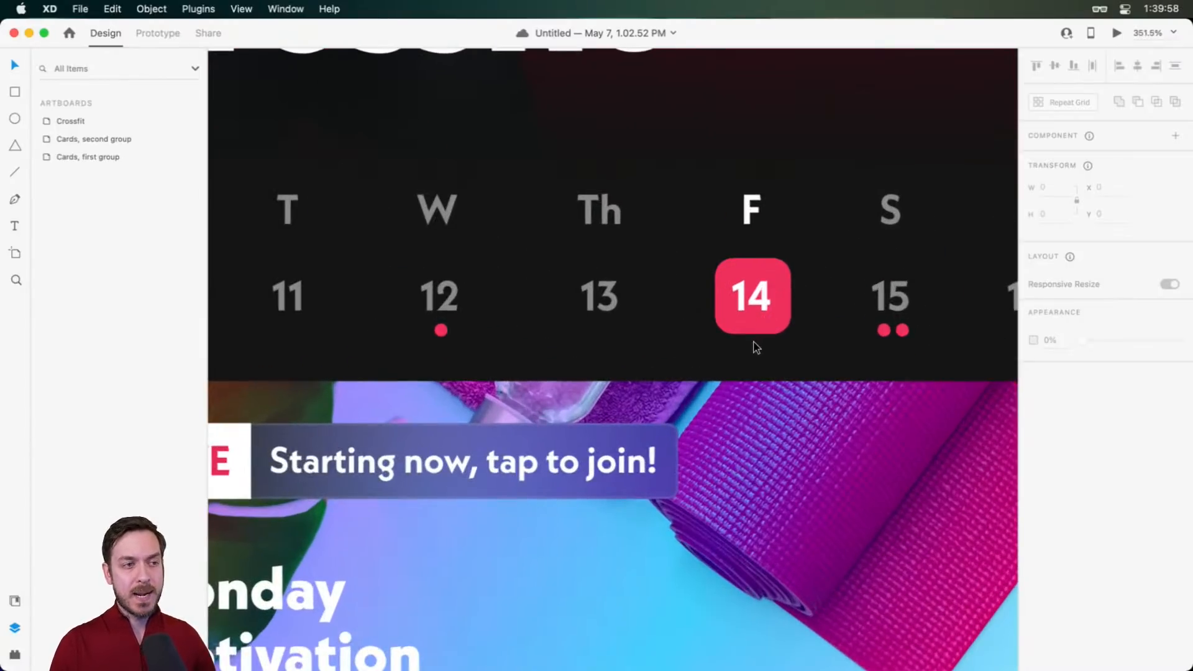
double_click(786, 290)
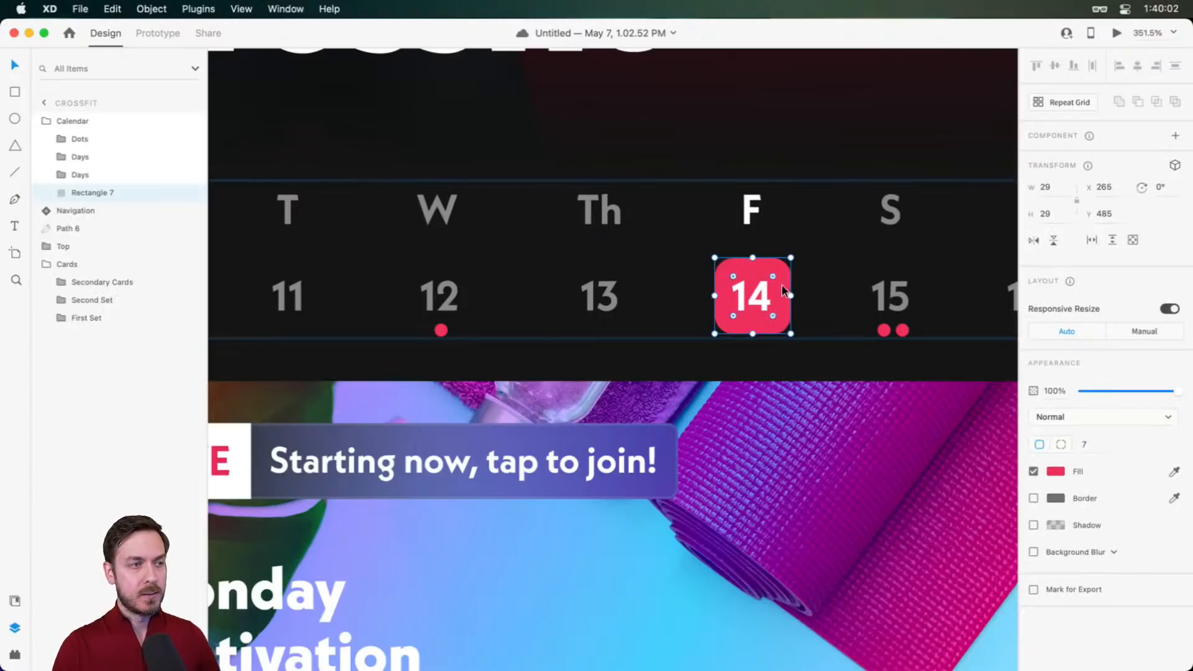
drag(782, 285, 629, 281)
double_click(884, 330)
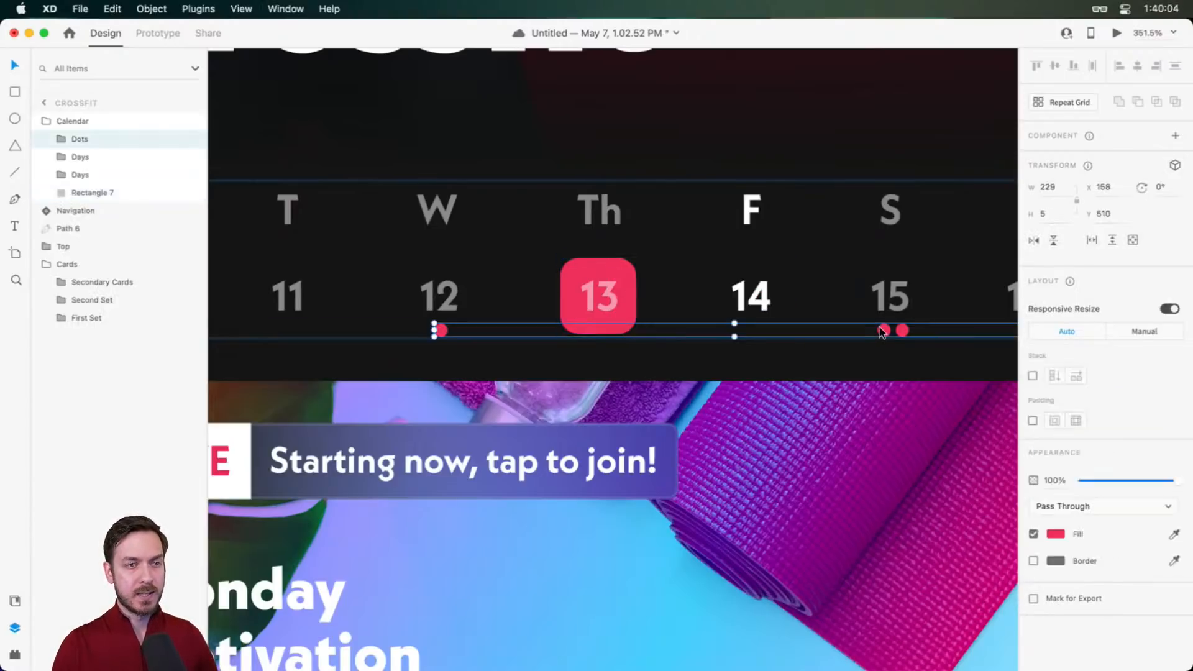
shift+click(902, 330)
drag(902, 330, 764, 327)
Return the red highlight to date 14 and enlarge it to 31×31, then preview
click(629, 266)
drag(628, 266, 781, 271)
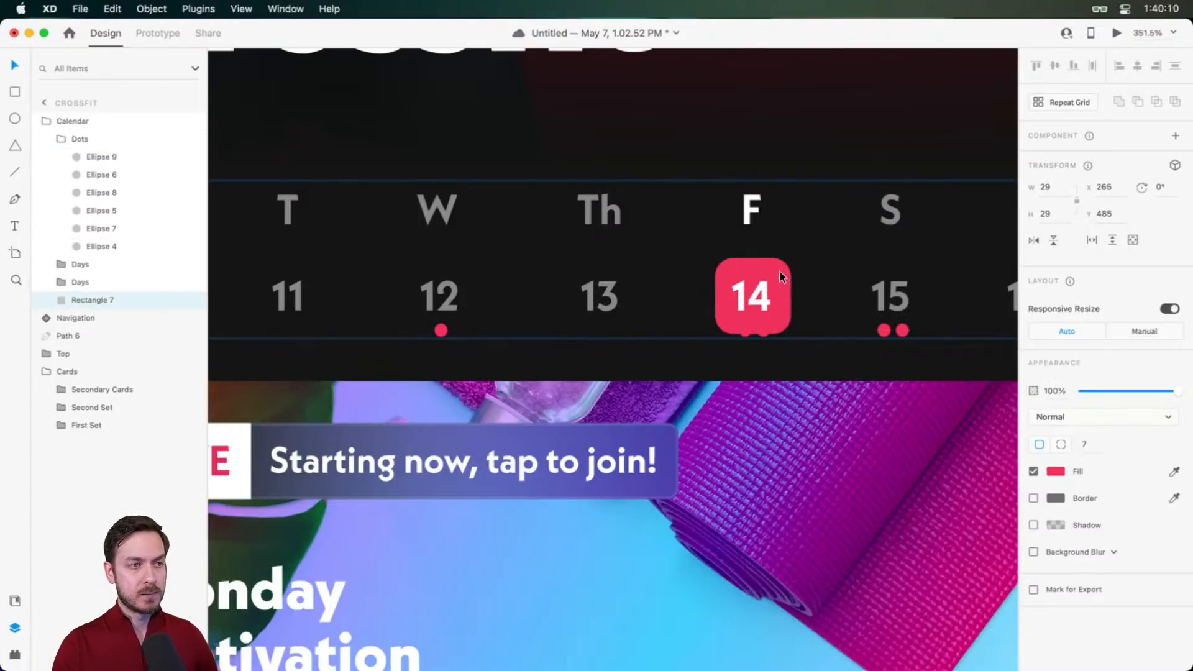
drag(753, 335, 800, 338)
key(super+Return)
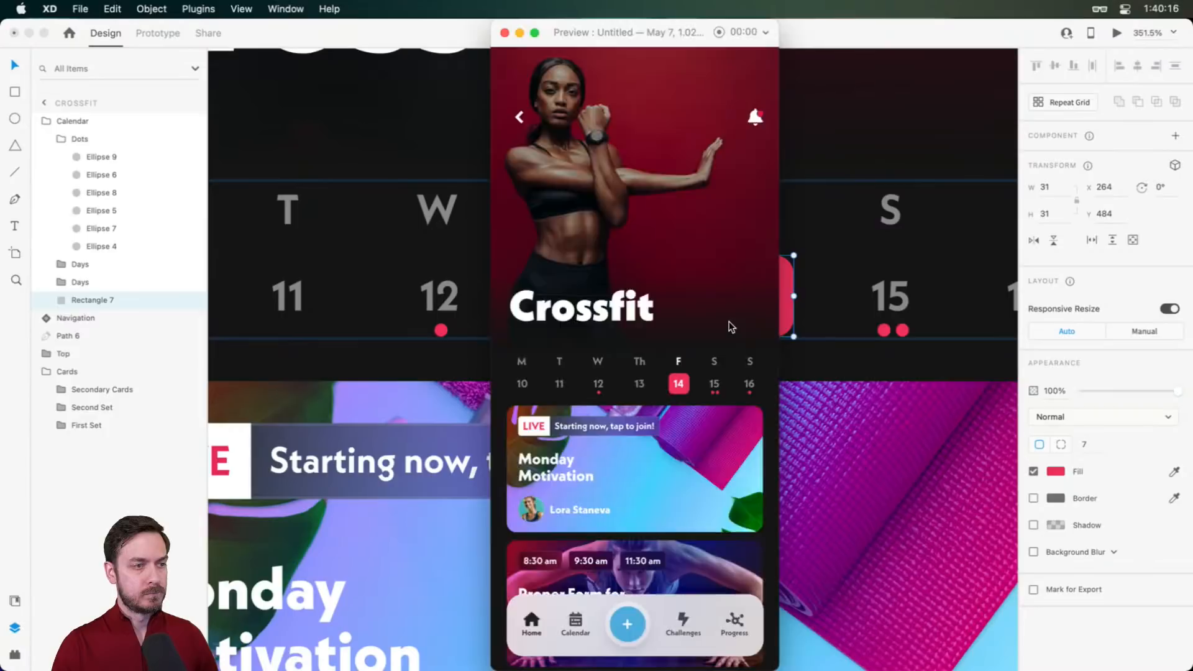
key(super+w)
key(super+0)
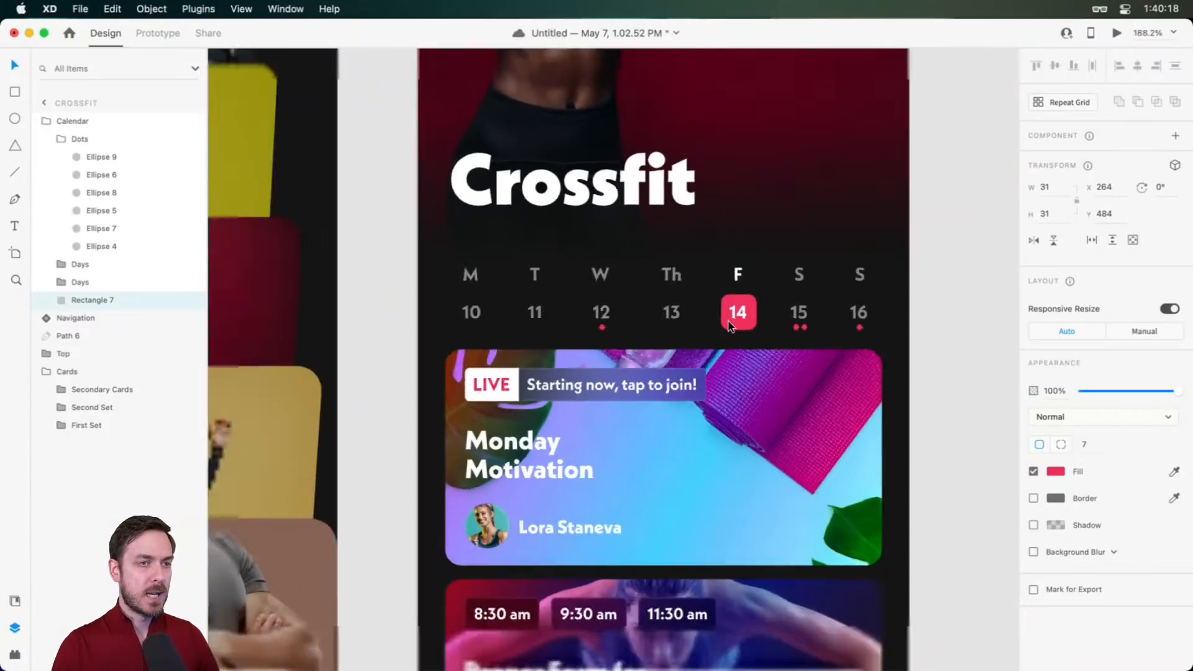
click(903, 304)
Duplicate the Crossfit artboard to create Crossfit – 1
scroll(854, 302, right, 1)
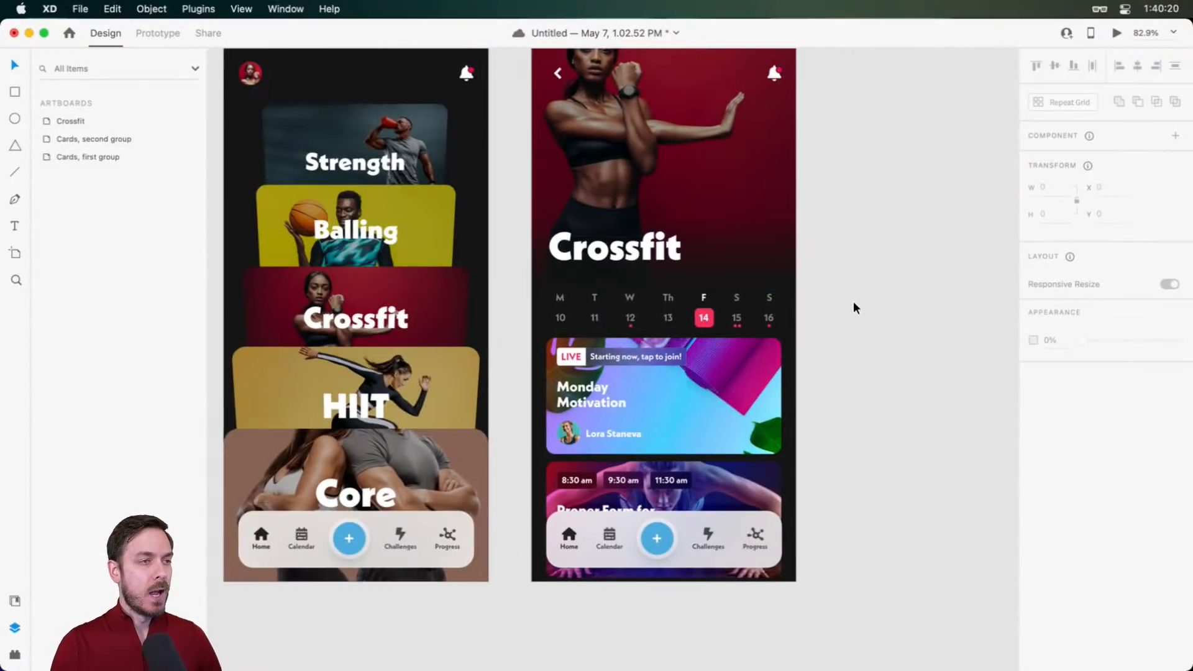
scroll(855, 299, up, 1)
scroll(857, 299, down, 3)
drag(881, 326, 755, 376)
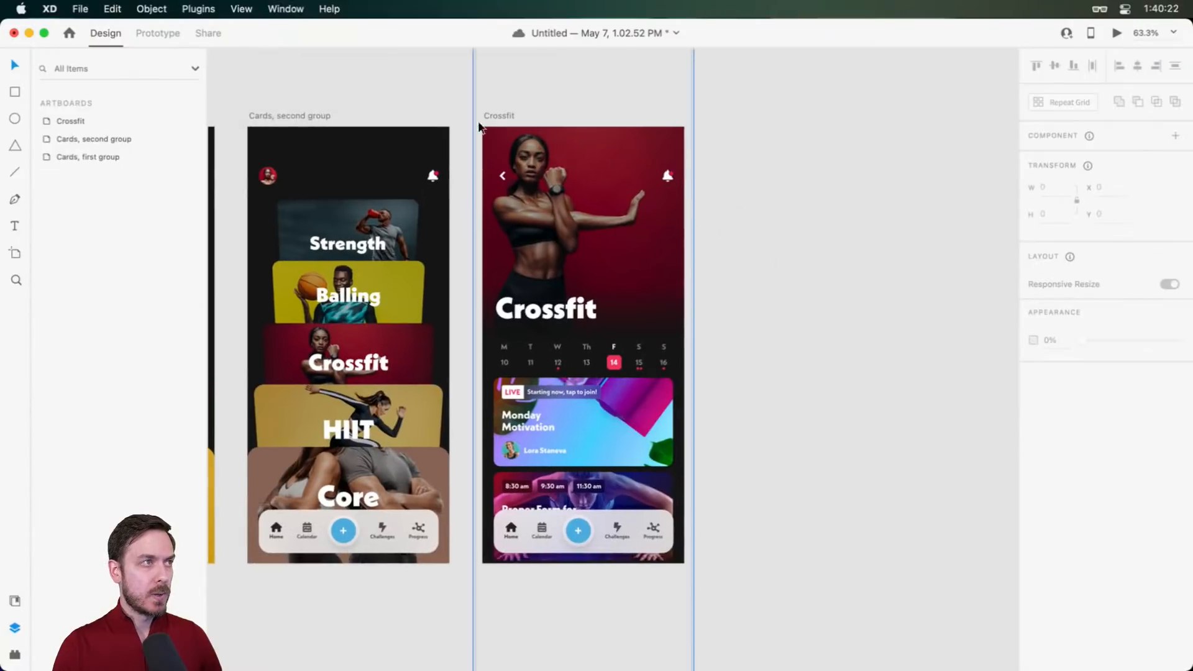
click(490, 115)
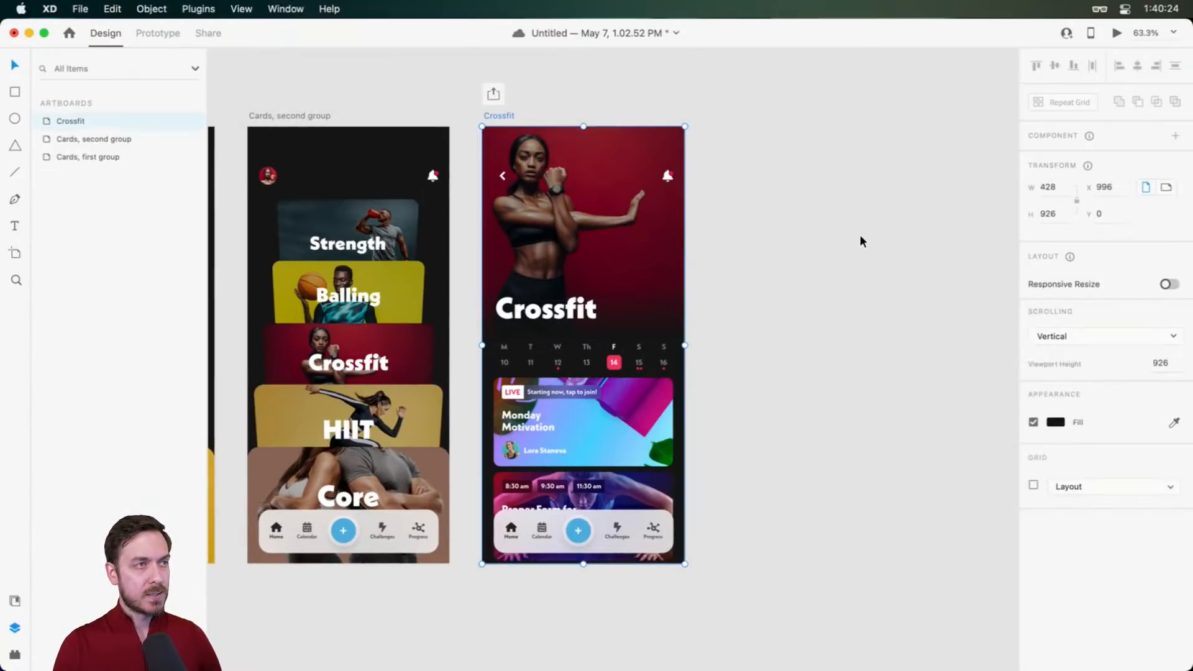
key(super+d)
scroll(893, 224, up, 3)
drag(868, 237, 769, 230)
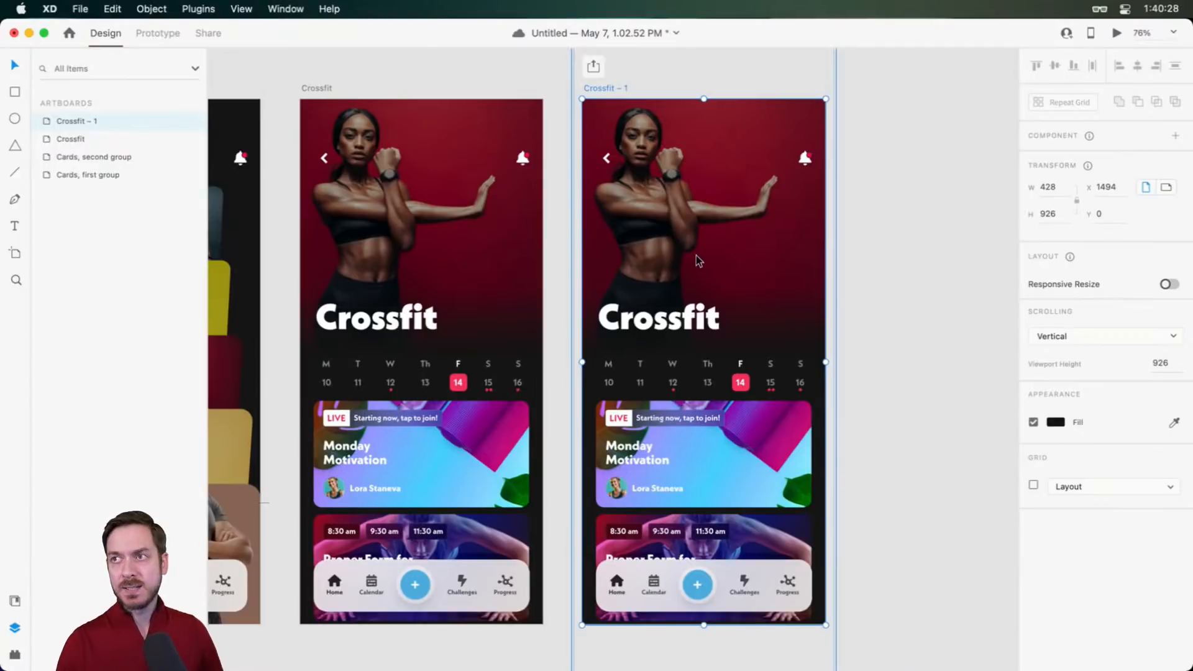
Move the copy's header photo up to sit near the top of the screen
click(728, 280)
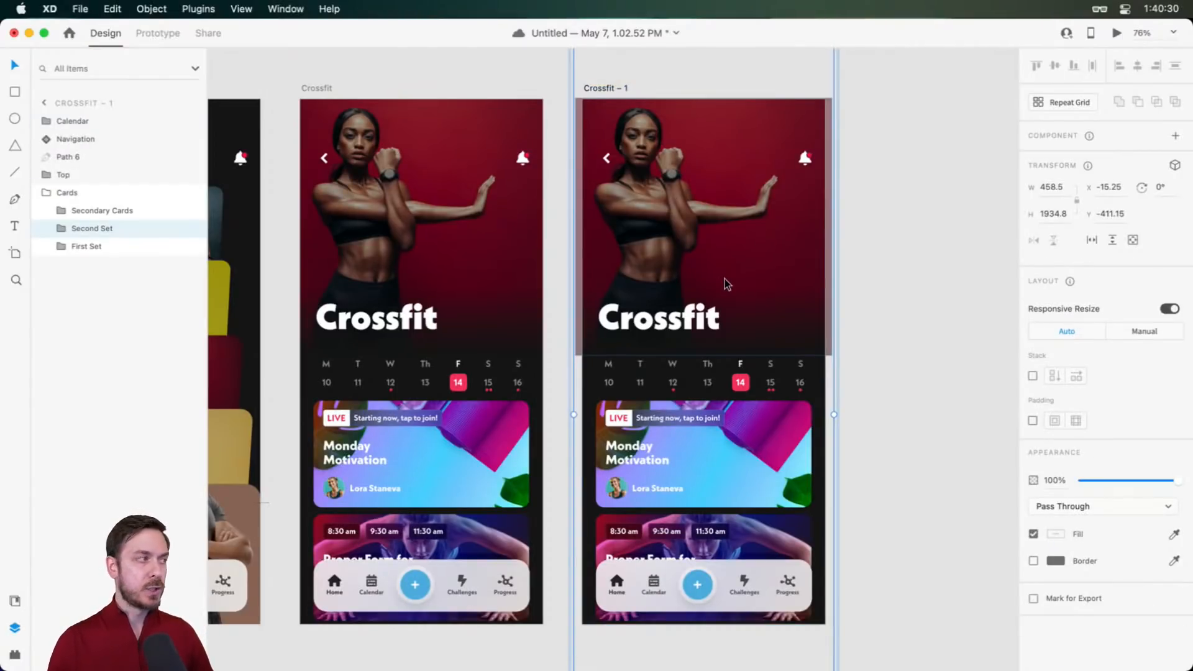
double_click(725, 278)
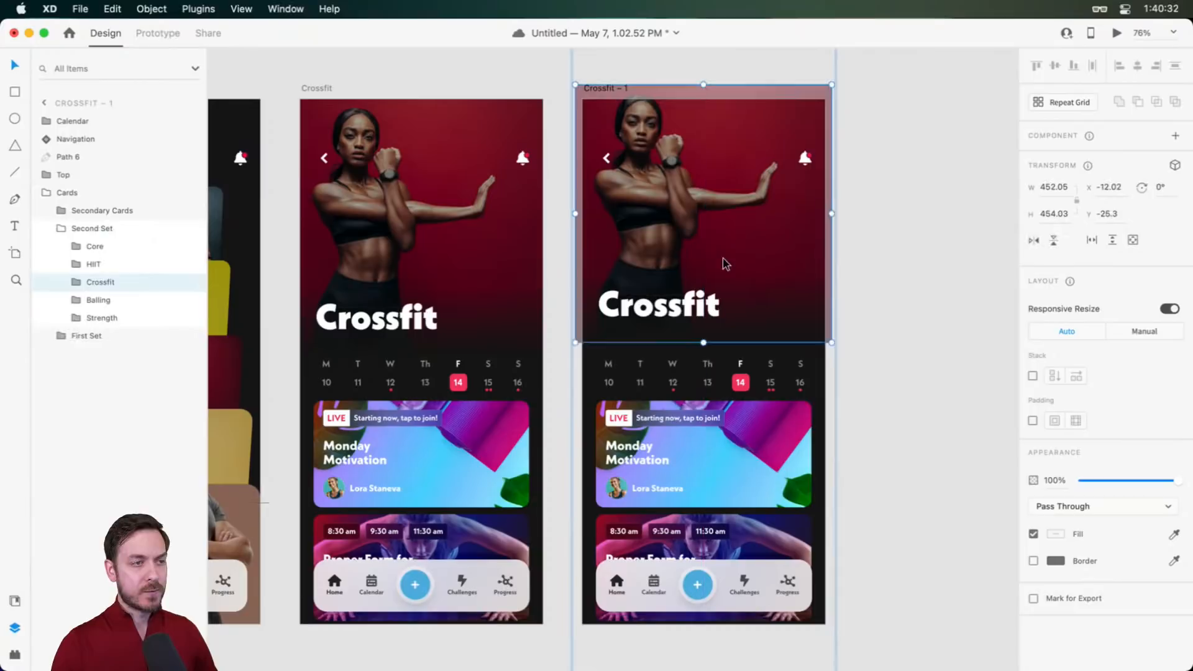
drag(723, 259, 727, 292)
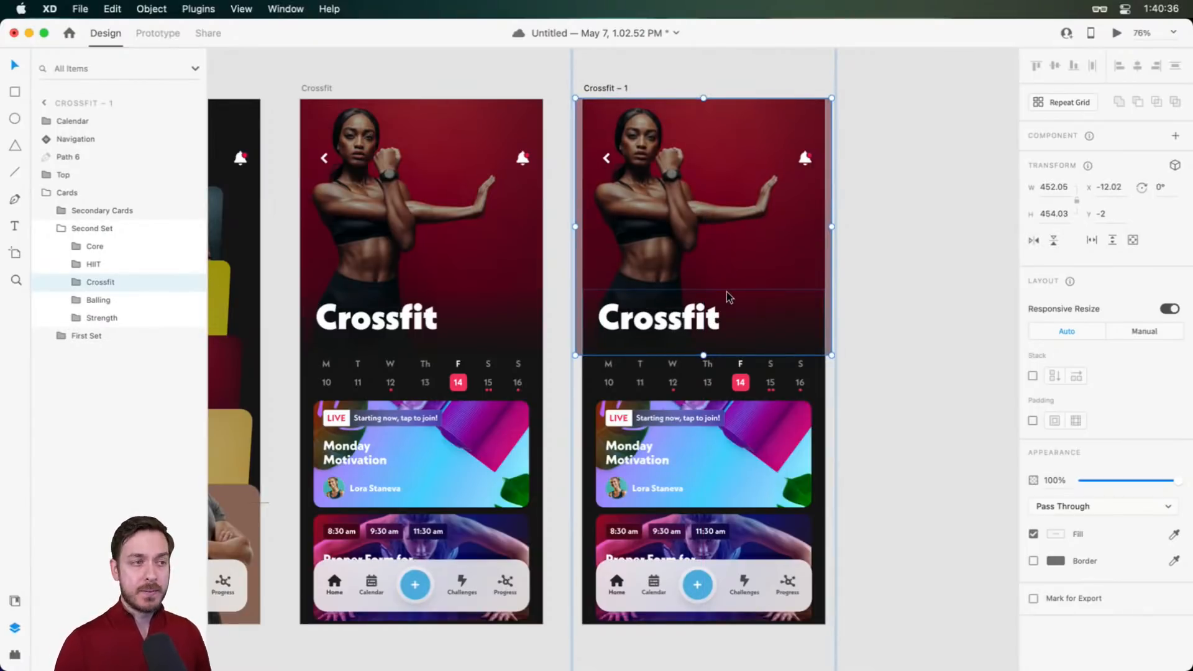
drag(738, 311, 726, 121)
drag(726, 152, 740, 177)
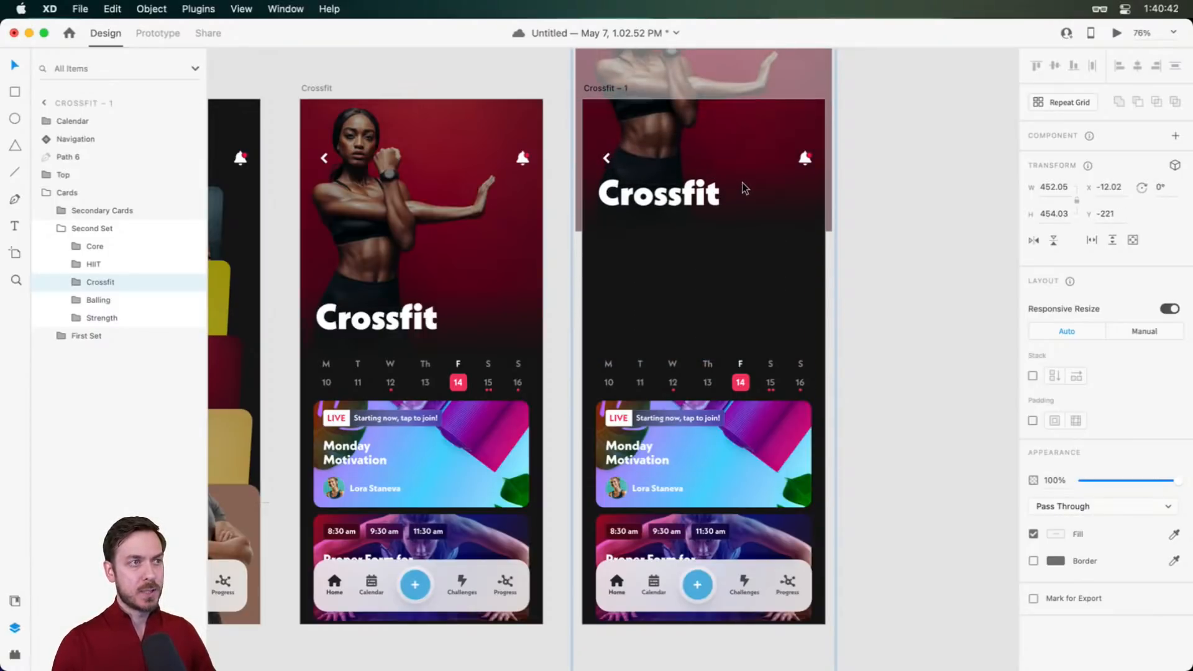
Raise the calendar under the title and the two secondary cards beneath it, to Y 298
drag(733, 377, 733, 242)
click(733, 445)
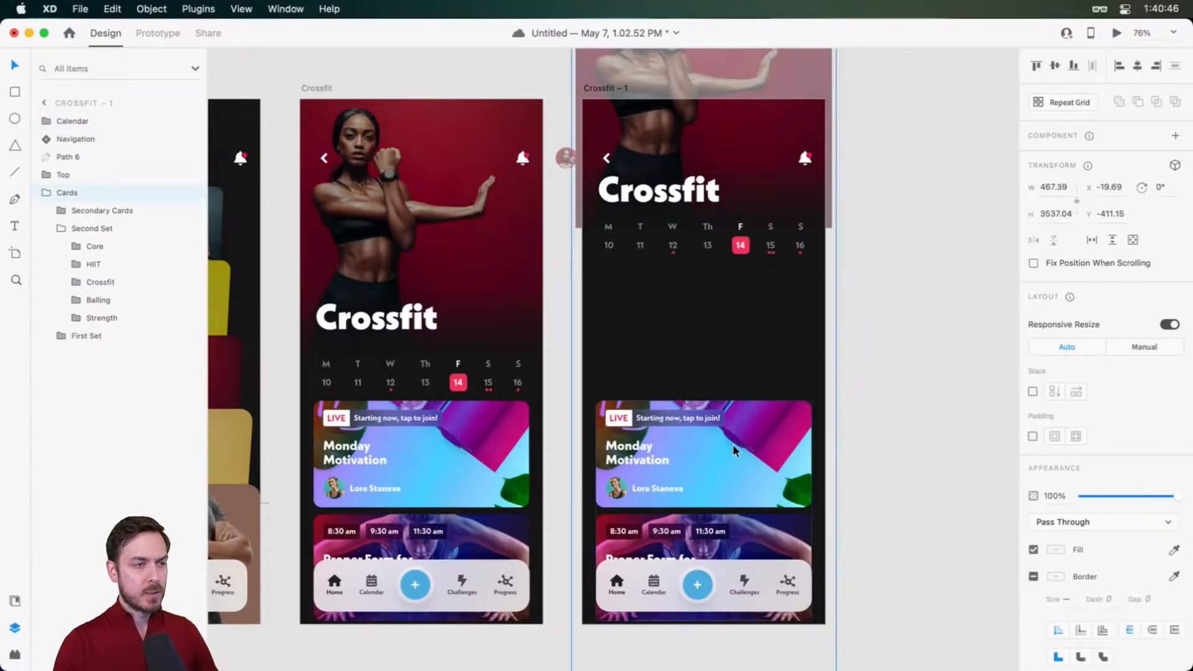
double_click(733, 445)
drag(732, 450, 734, 321)
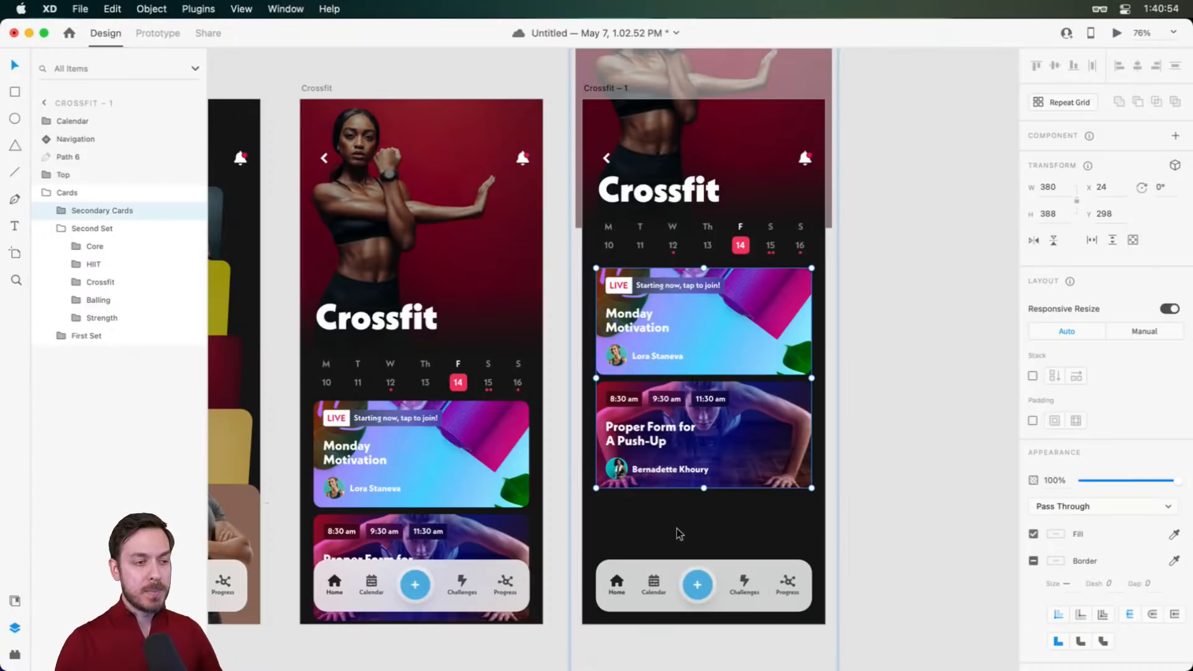
click(840, 422)
scroll(733, 366, down, 4)
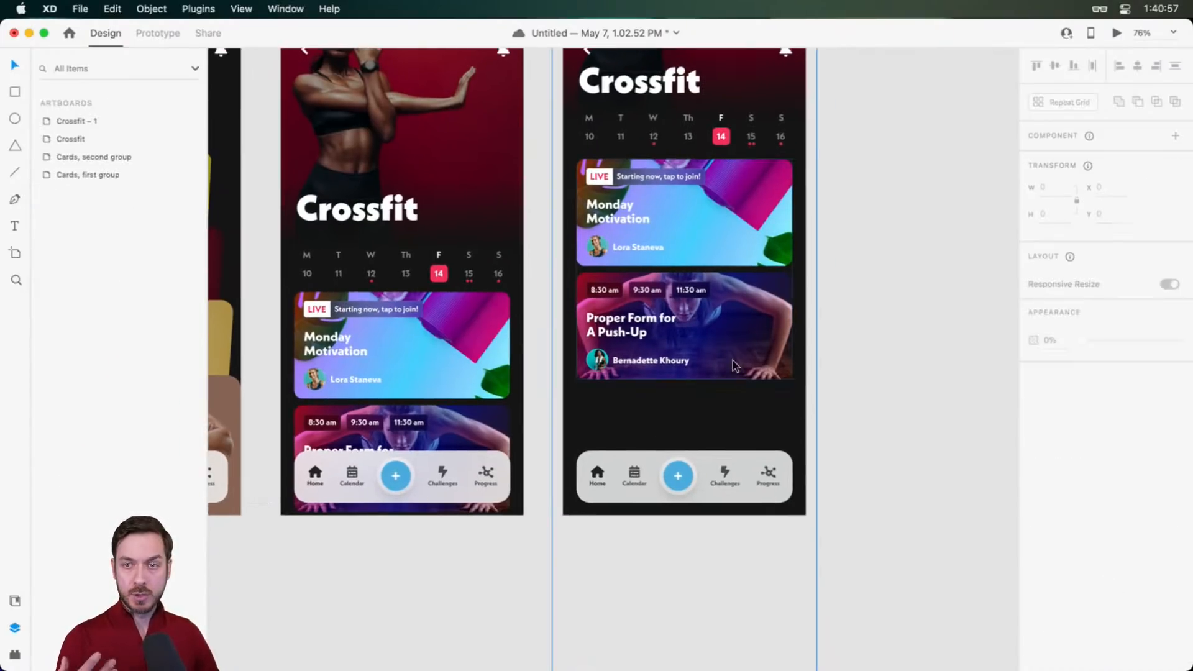
Duplicate the push-up card and place the copy below the original
click(692, 318)
double_click(693, 319)
drag(703, 319, 704, 434)
scroll(706, 429, up, 5)
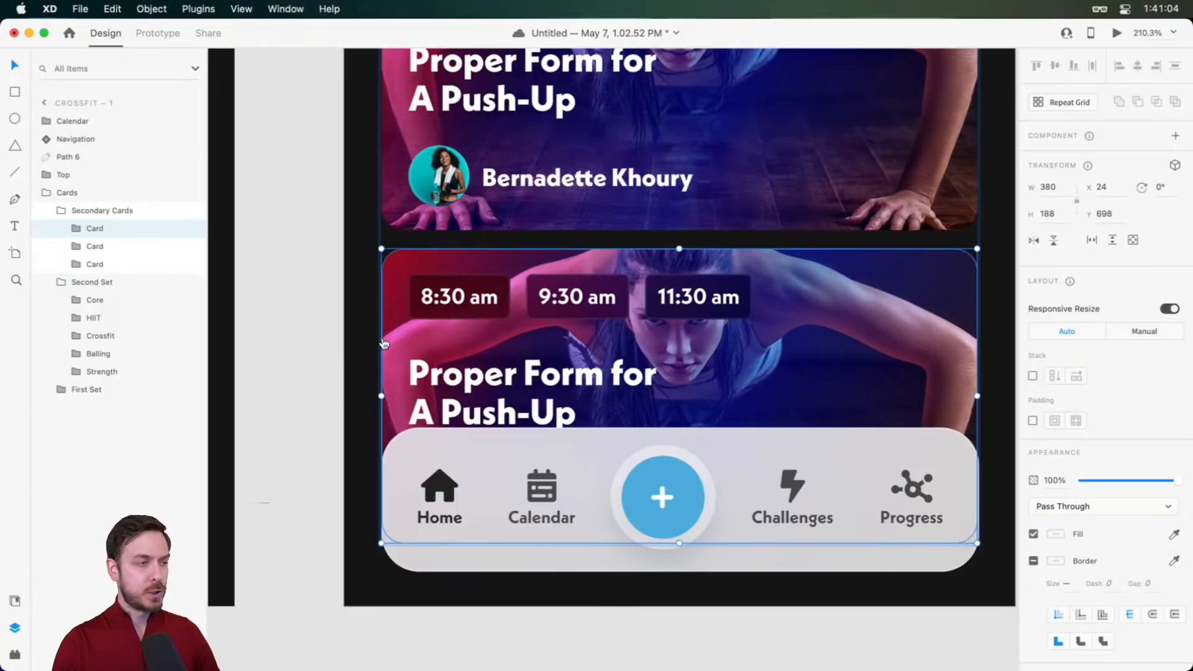
Fill the copied card's avatar circle with the yellow basketball photo AdobeStock_248124886.jpeg
key(super+Tab)
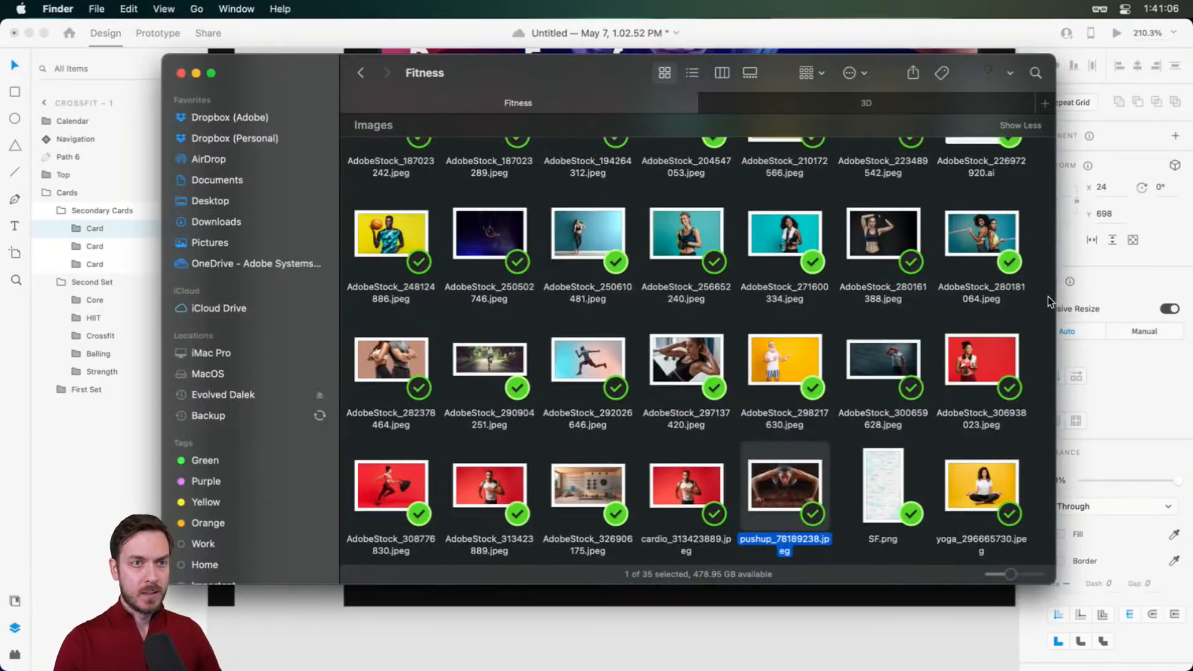
click(933, 271)
scroll(931, 270, up, 2)
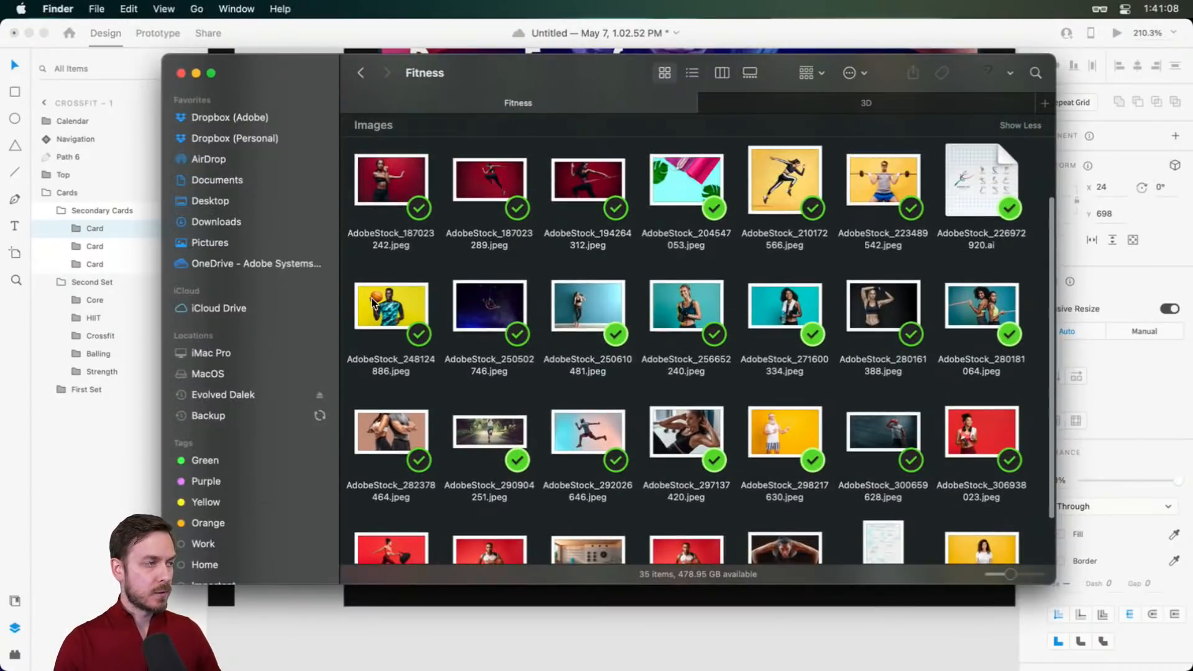
drag(376, 309, 577, 381)
key(super+Tab)
key(super+z)
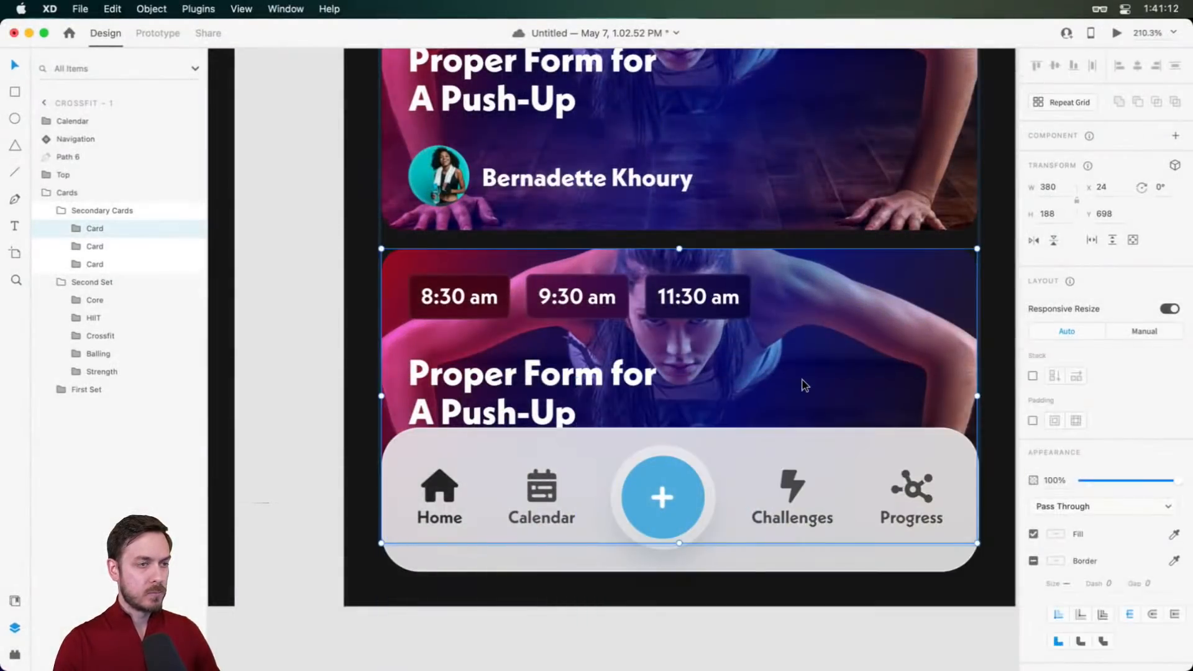
drag(787, 393, 784, 267)
key(super+Tab)
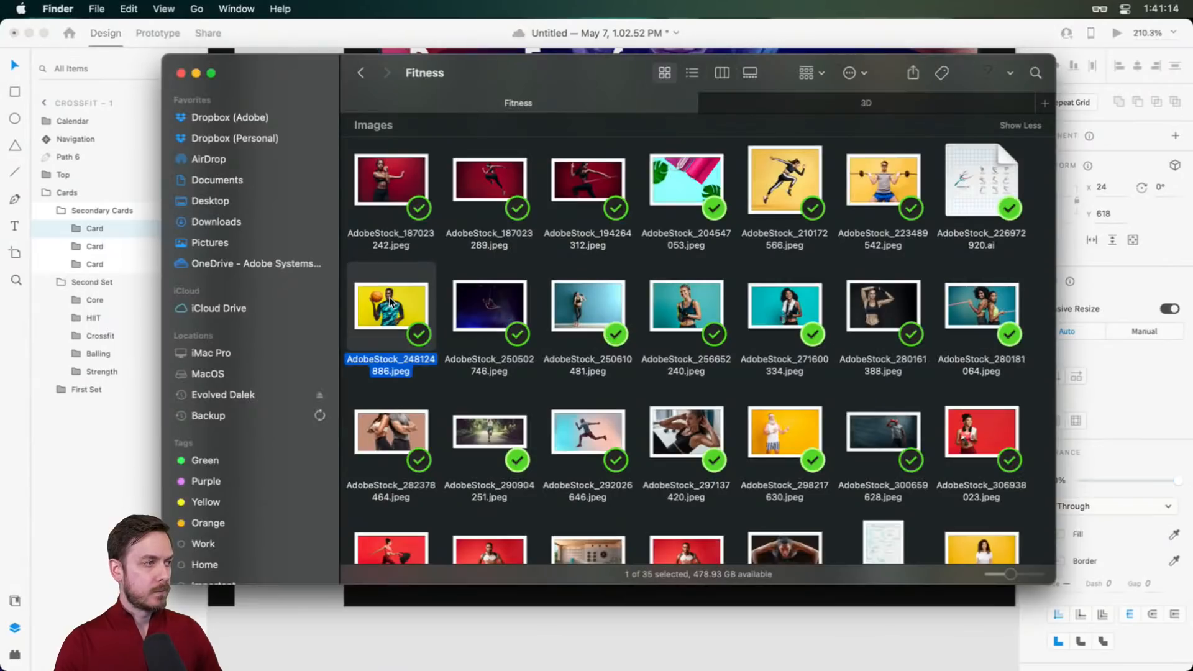
key(super+Tab)
drag(367, 314, 437, 358)
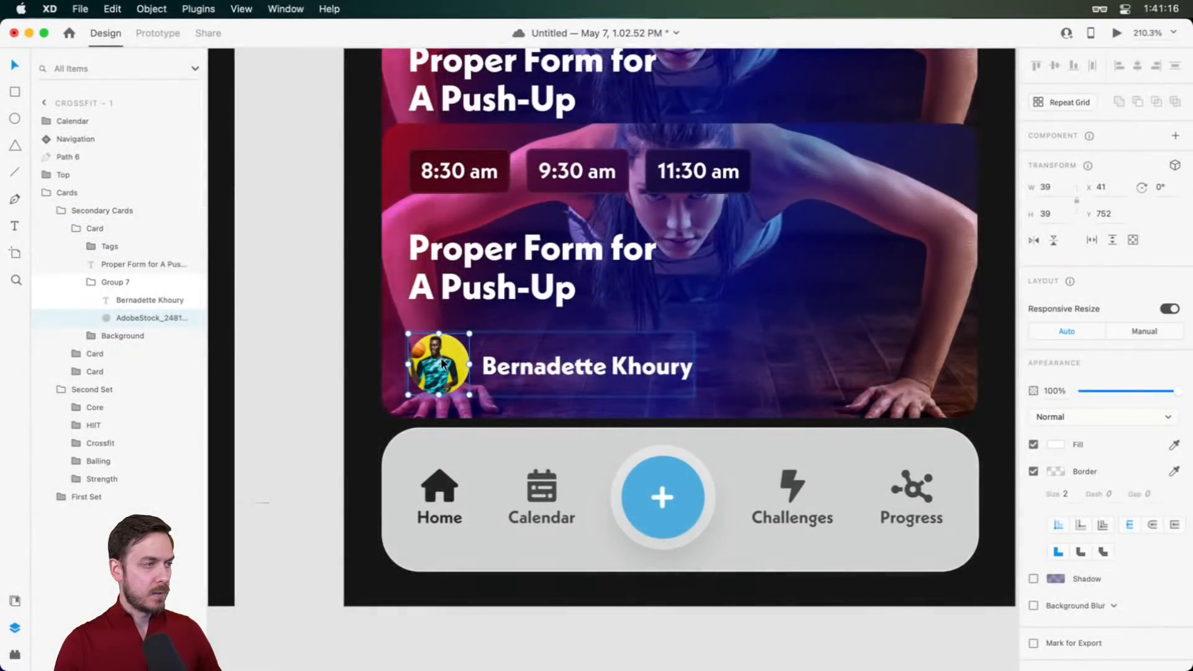
Replace the lower card's presenter name with the new presenter's name
double_click(565, 374)
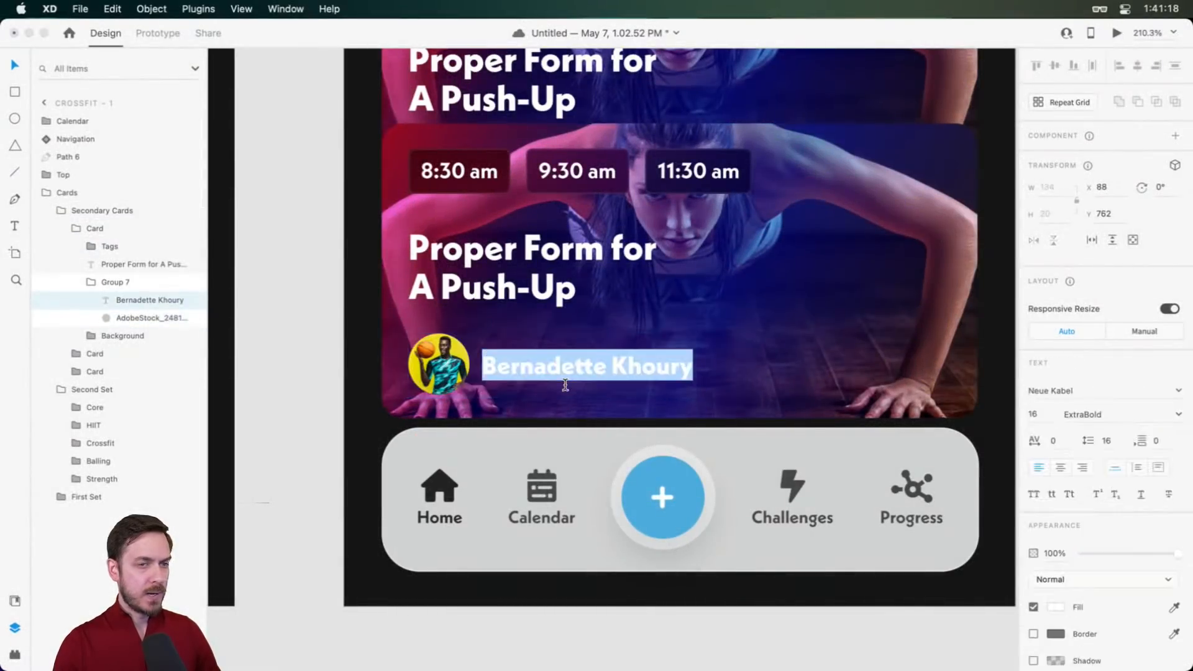
text(Chris Olson)
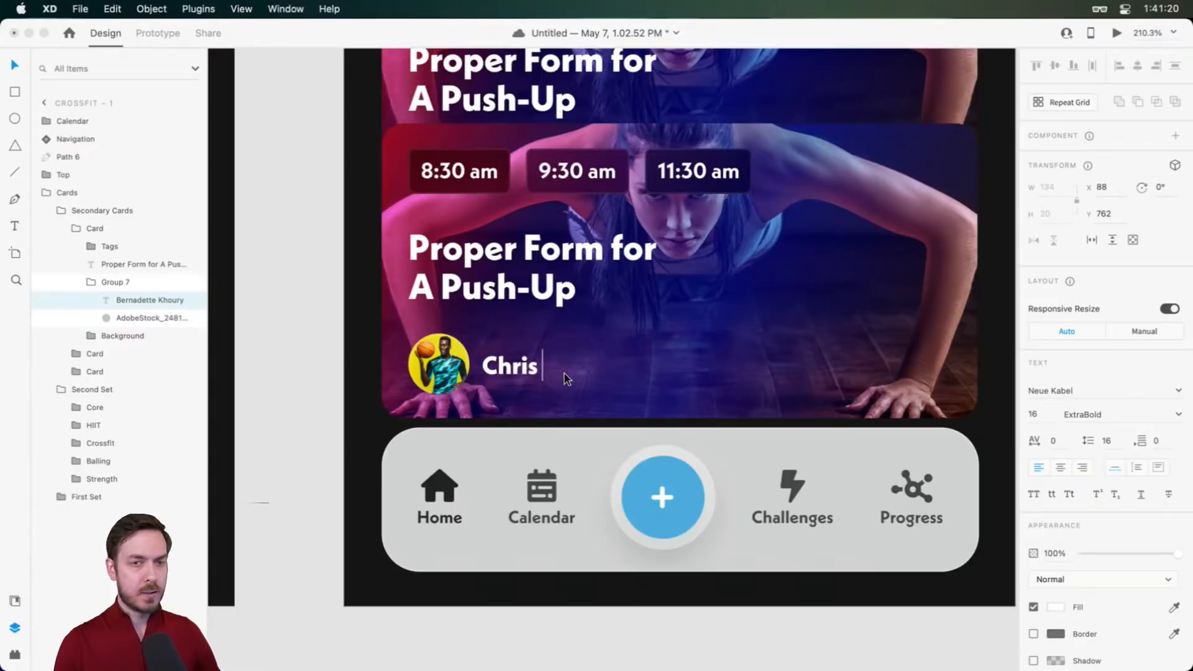
key(Escape)
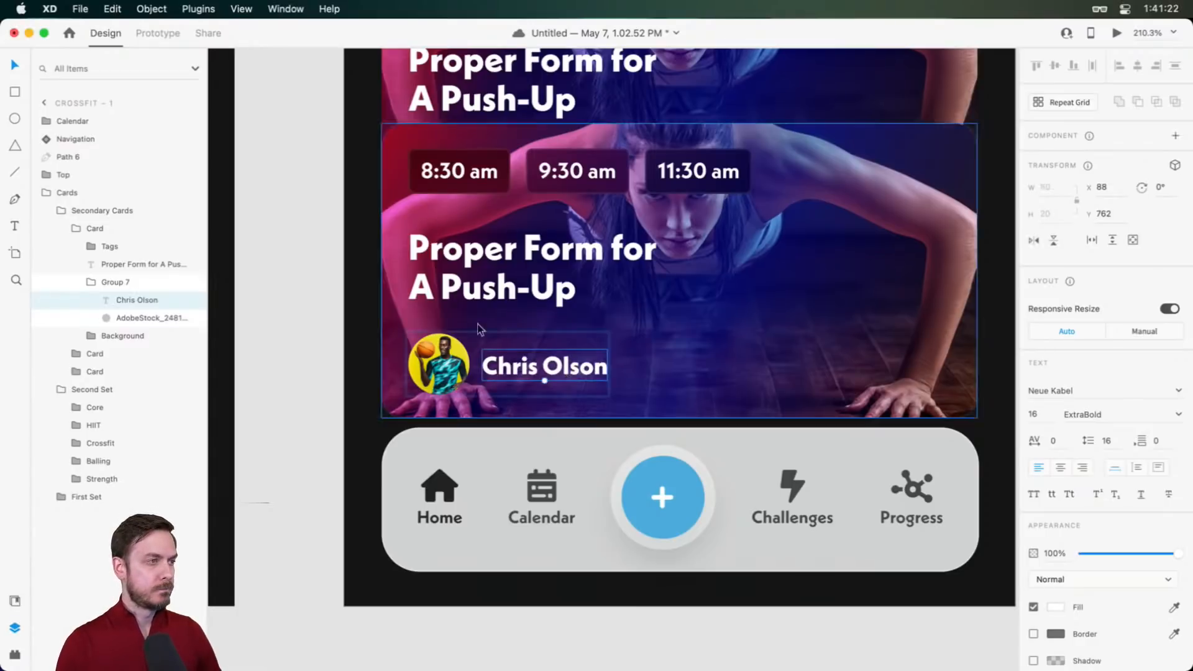
Rewrite the lower card's headline as 'Shooting Great Free Throws'
click(472, 261)
double_click(468, 259)
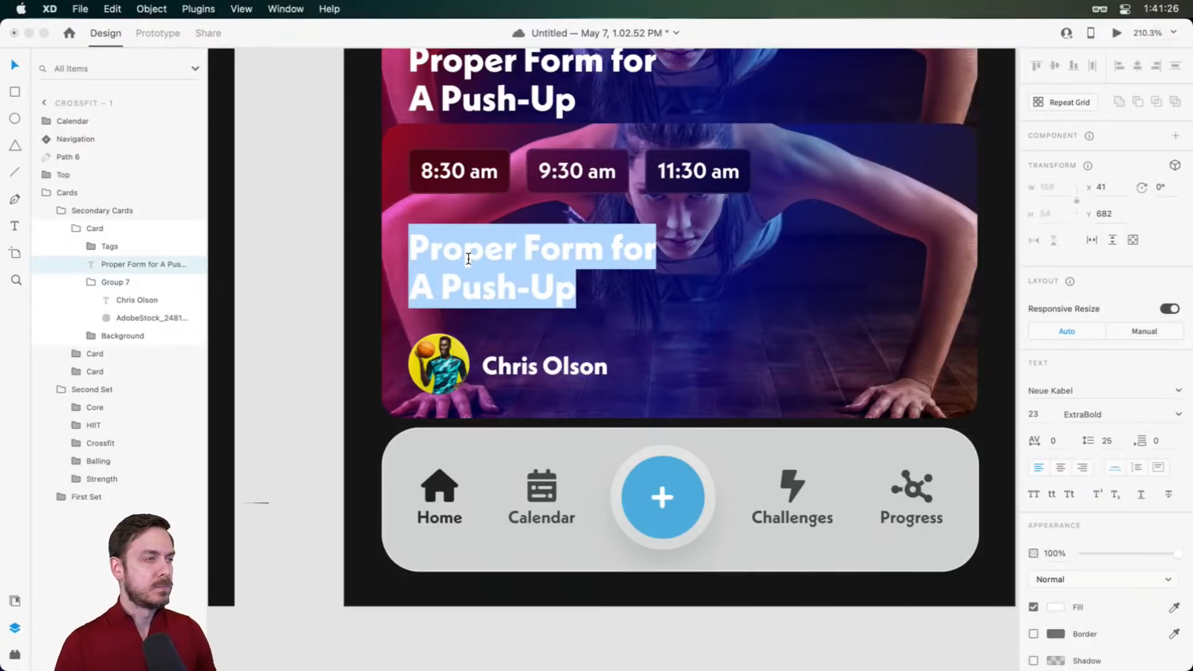
text(Sho)
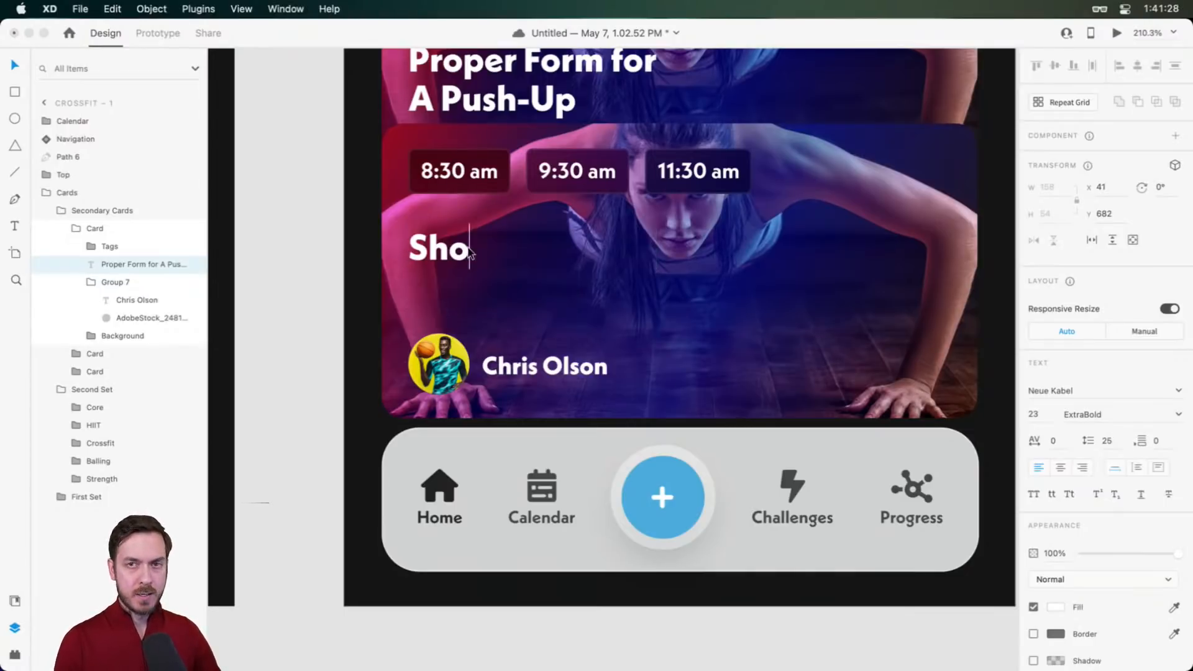
text(oting great)
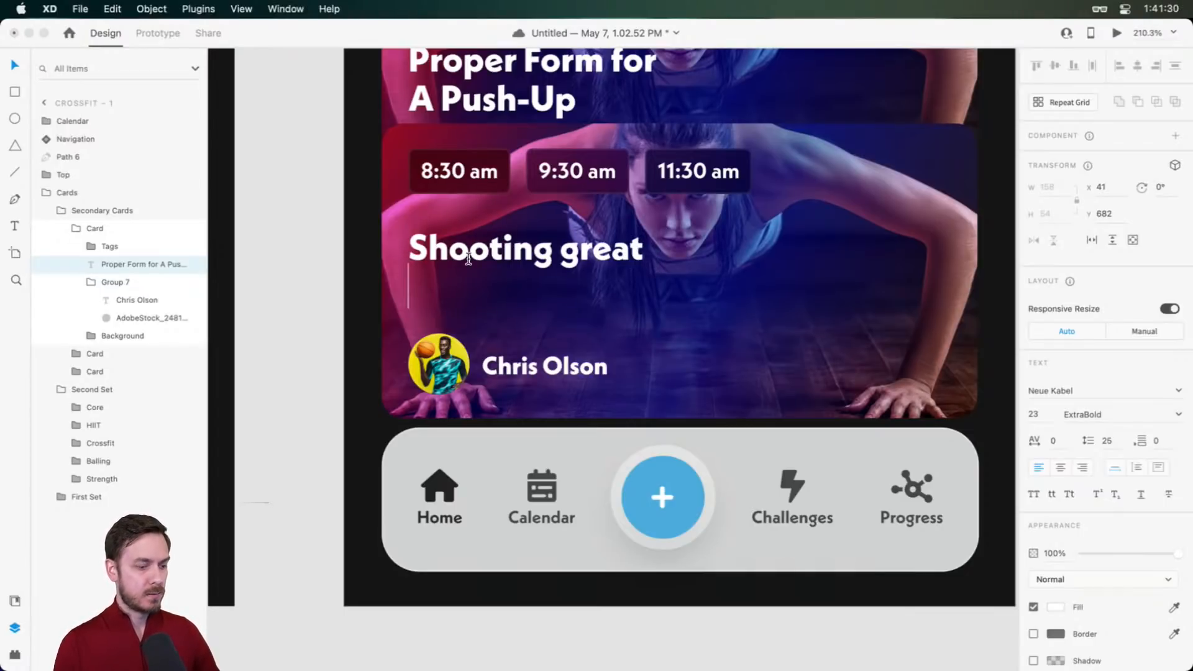
text( free)
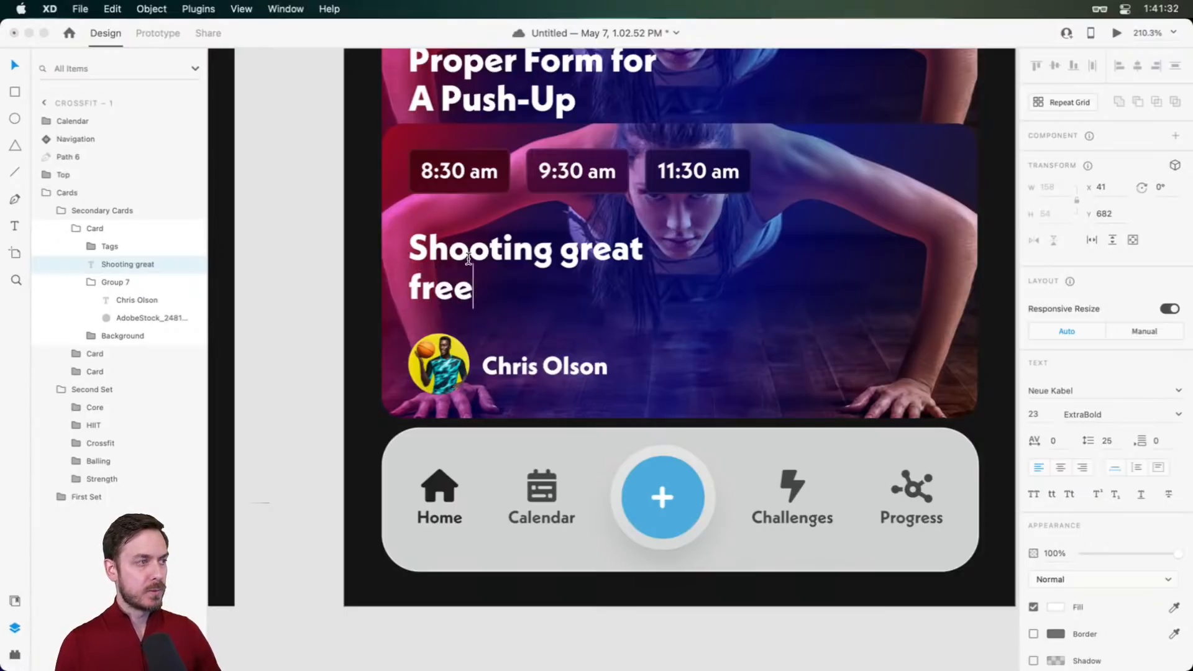
key(BackSpace)
key(BackSpace)
key(BackSpace)
key(BackSpace)
text(Free throw)
key(BackSpace)
key(BackSpace)
key(BackSpace)
key(BackSpace)
key(BackSpace)
text(T)
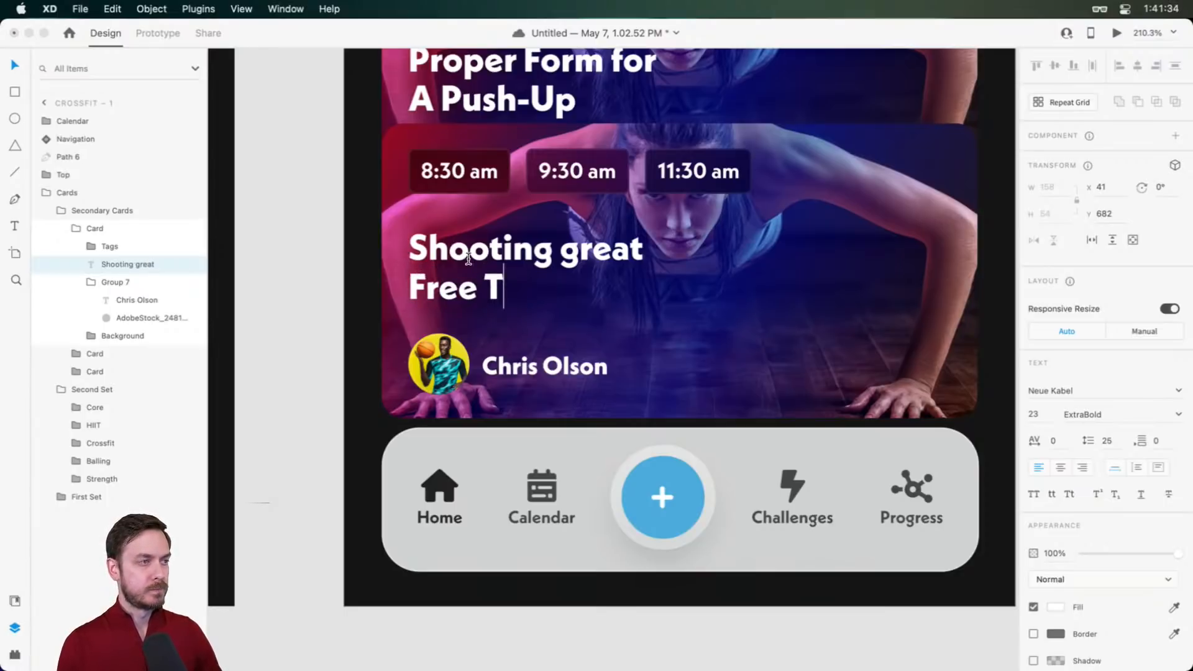
text(hrown)
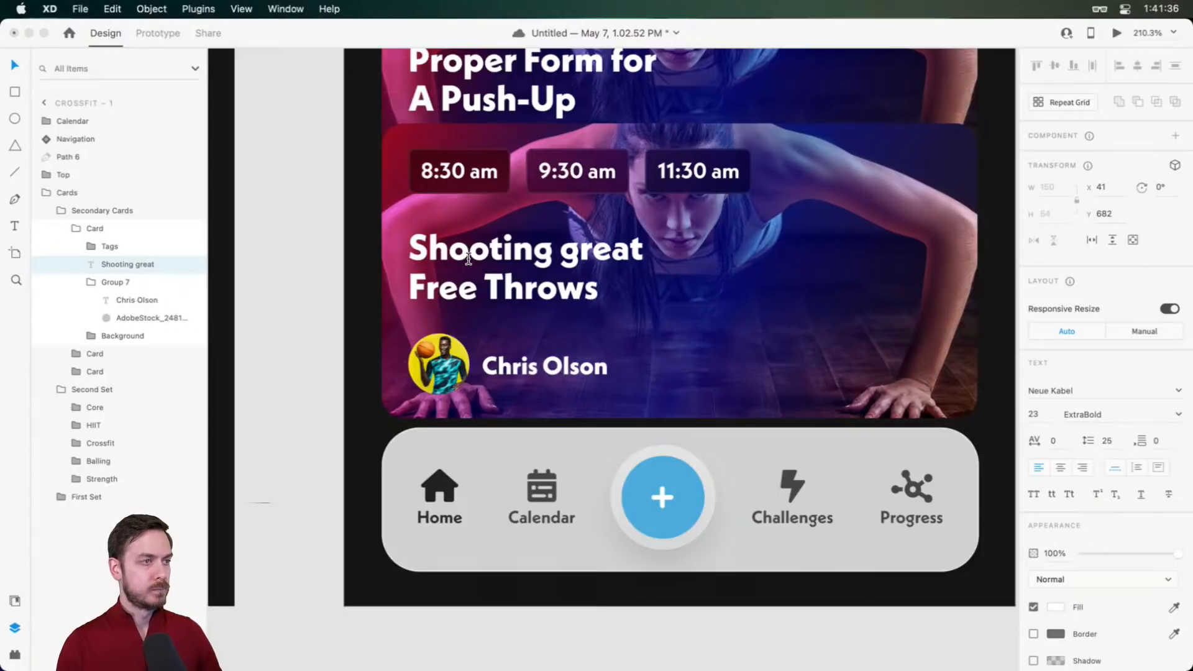
key(BackSpace)
text(G)
key(Escape)
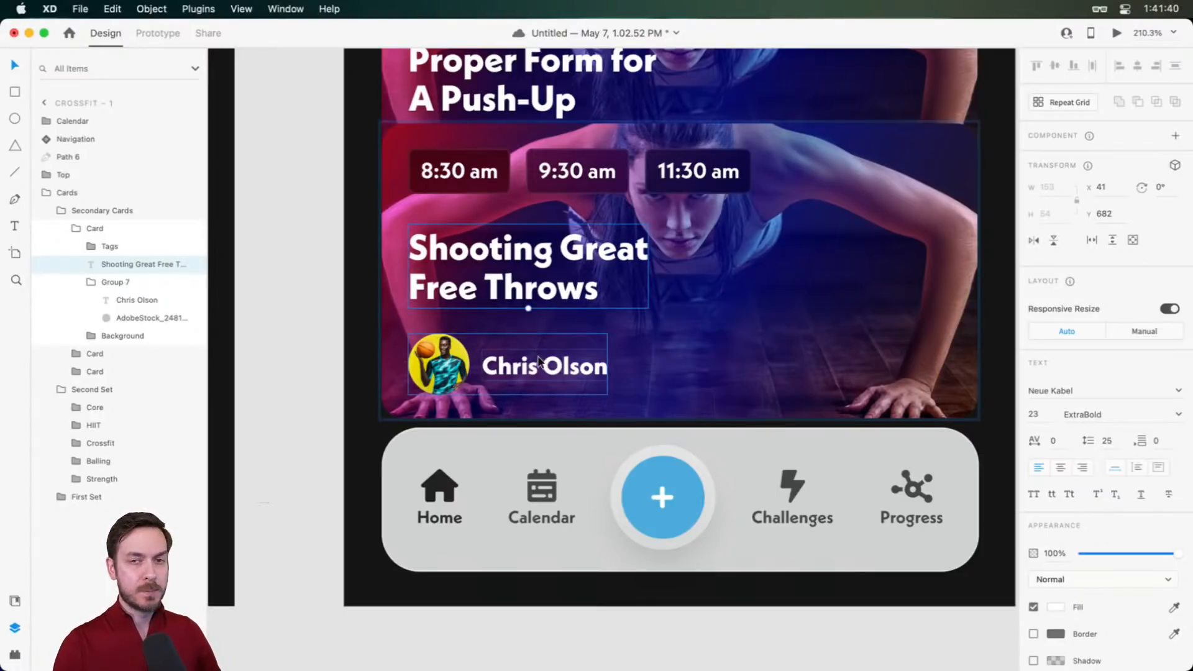
Copy the Monday Motivation card's LIVE 'Starting now, tap to join!' tag onto the Free Throws card
scroll(558, 342, up, 1)
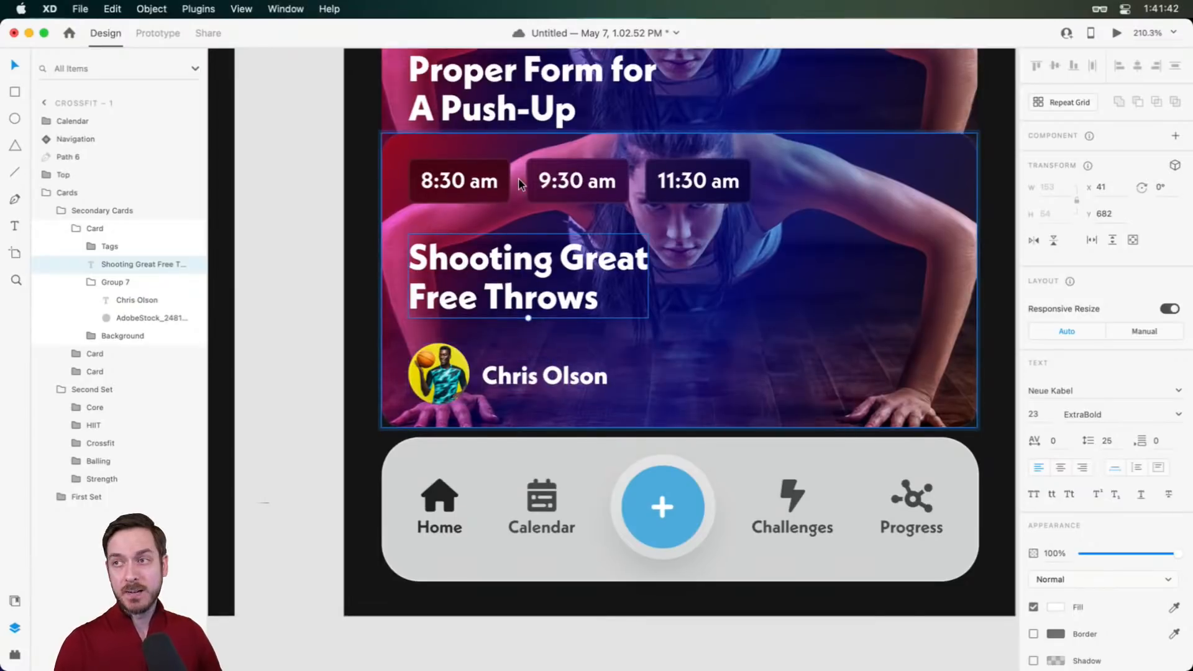
scroll(520, 183, up, 1)
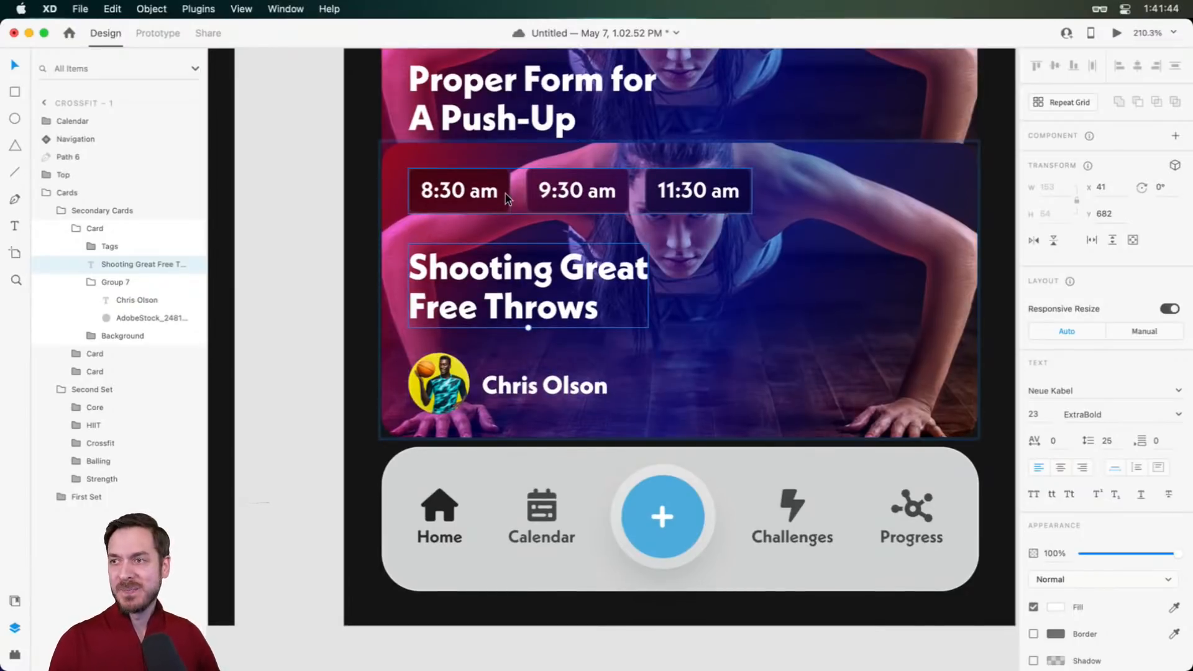
click(503, 195)
scroll(502, 206, up, 6)
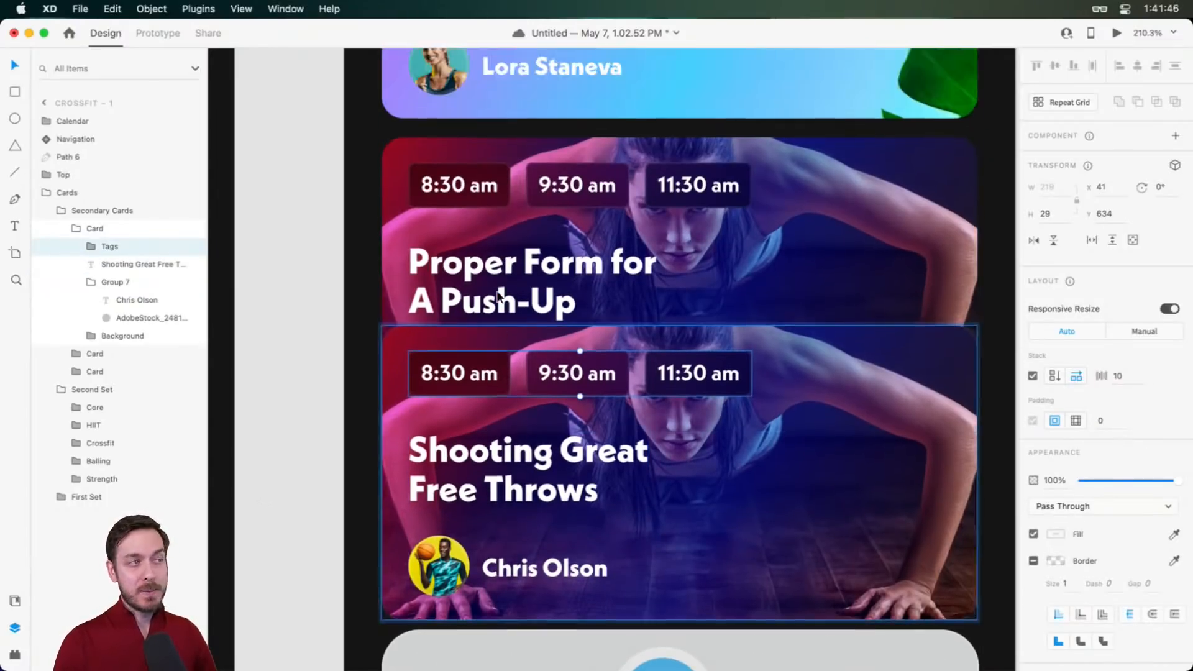
scroll(495, 186, up, 7)
click(489, 98)
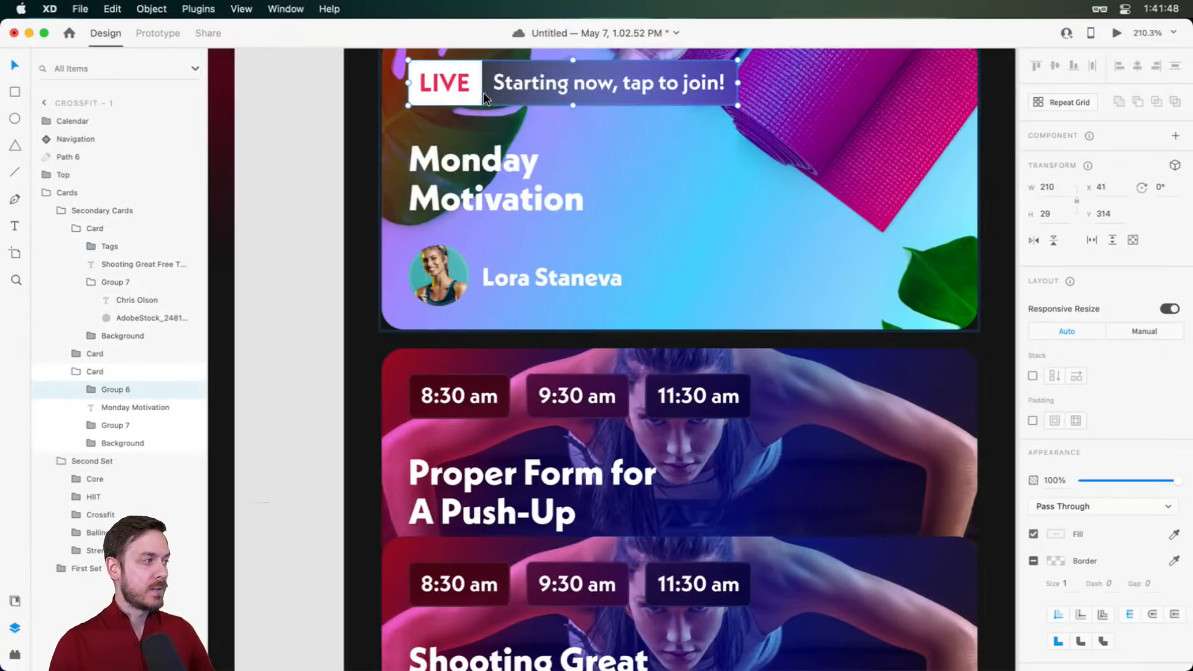
scroll(497, 106, up, 6)
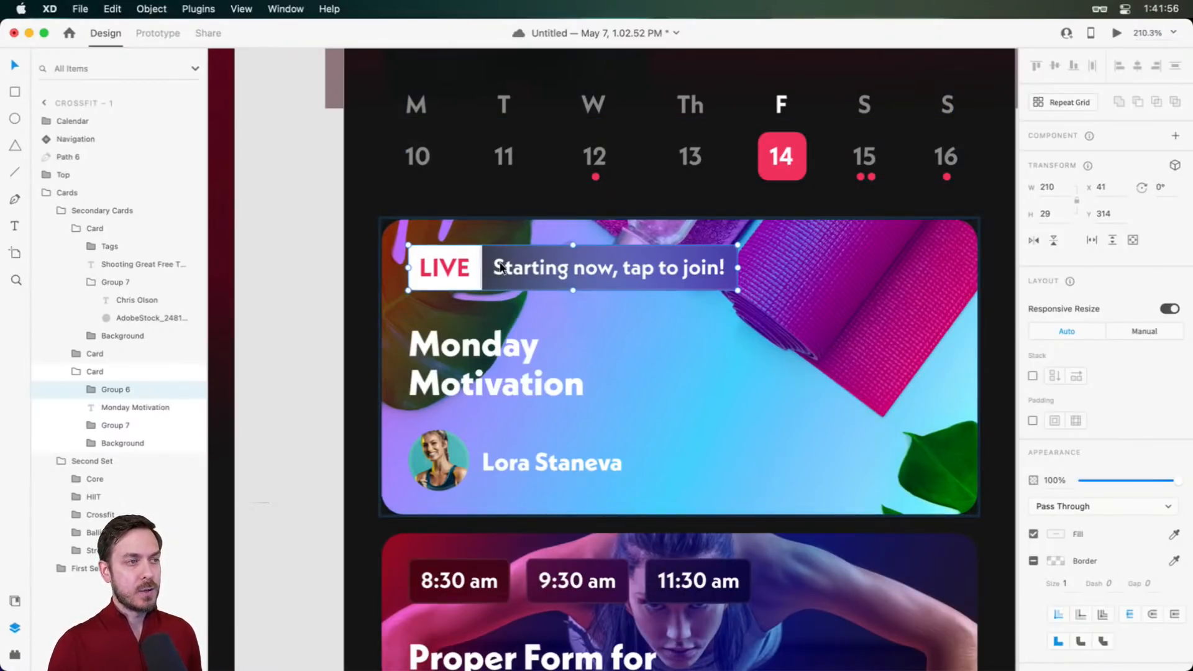
scroll(509, 257, down, 5)
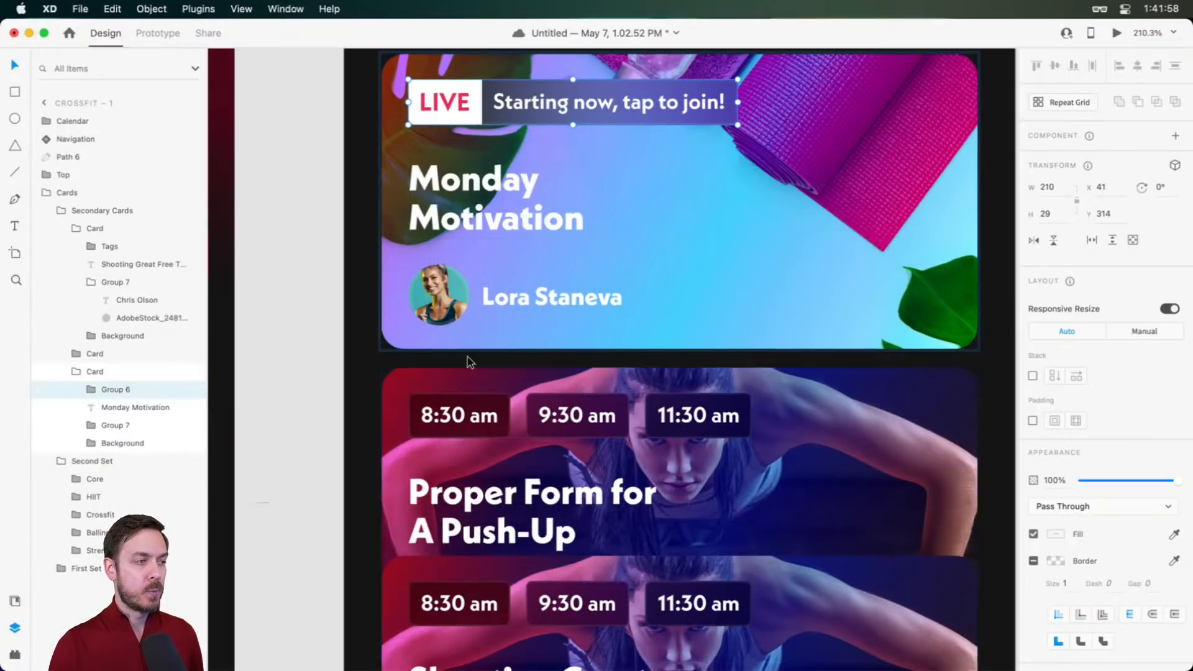
scroll(513, 405, down, 8)
click(487, 350)
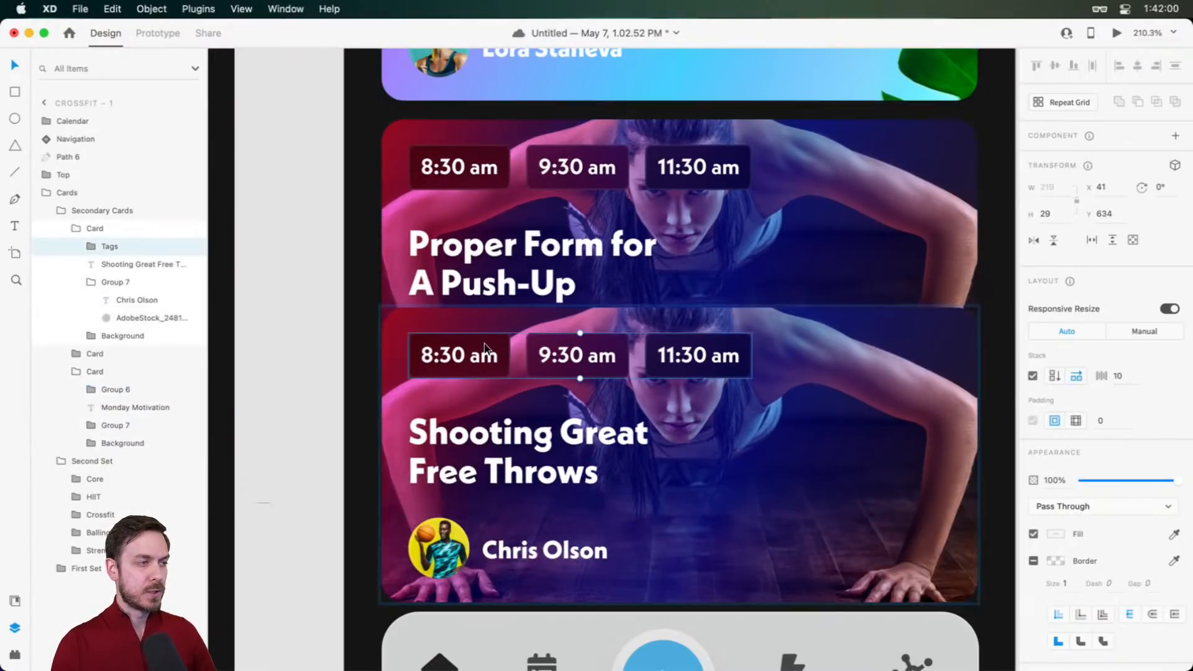
scroll(487, 348, up, 3)
key(cmd+v)
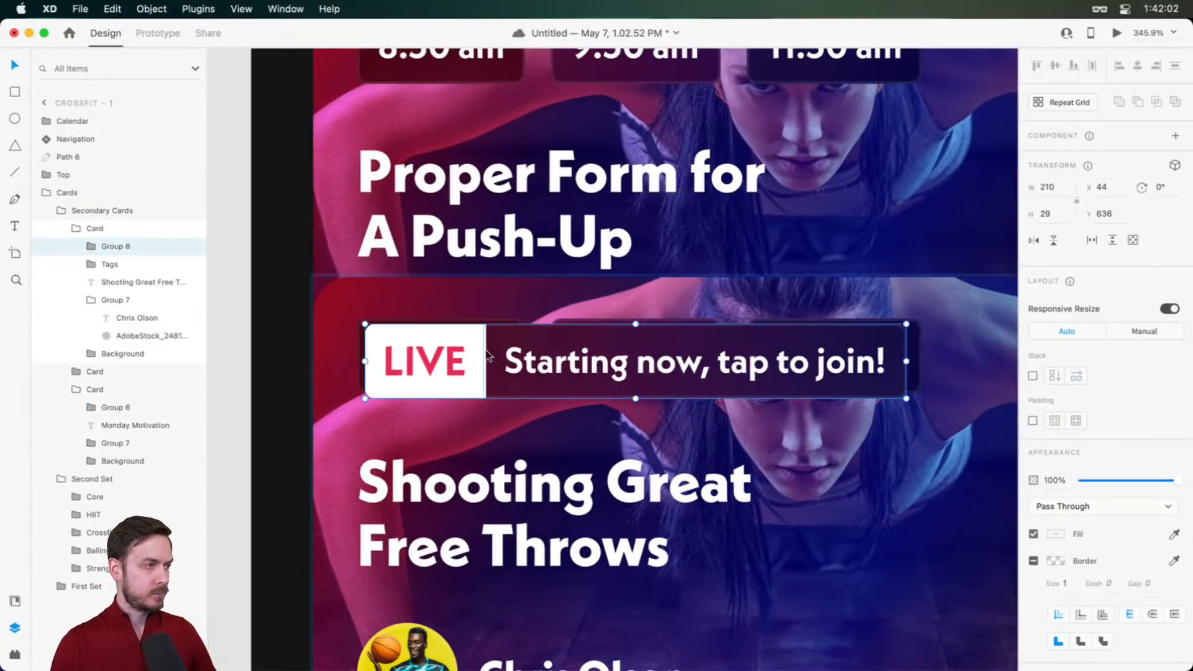
Delete the old time tags layer from the Free Throws card
click(135, 262)
key(Delete)
key(cmd+shift+4)
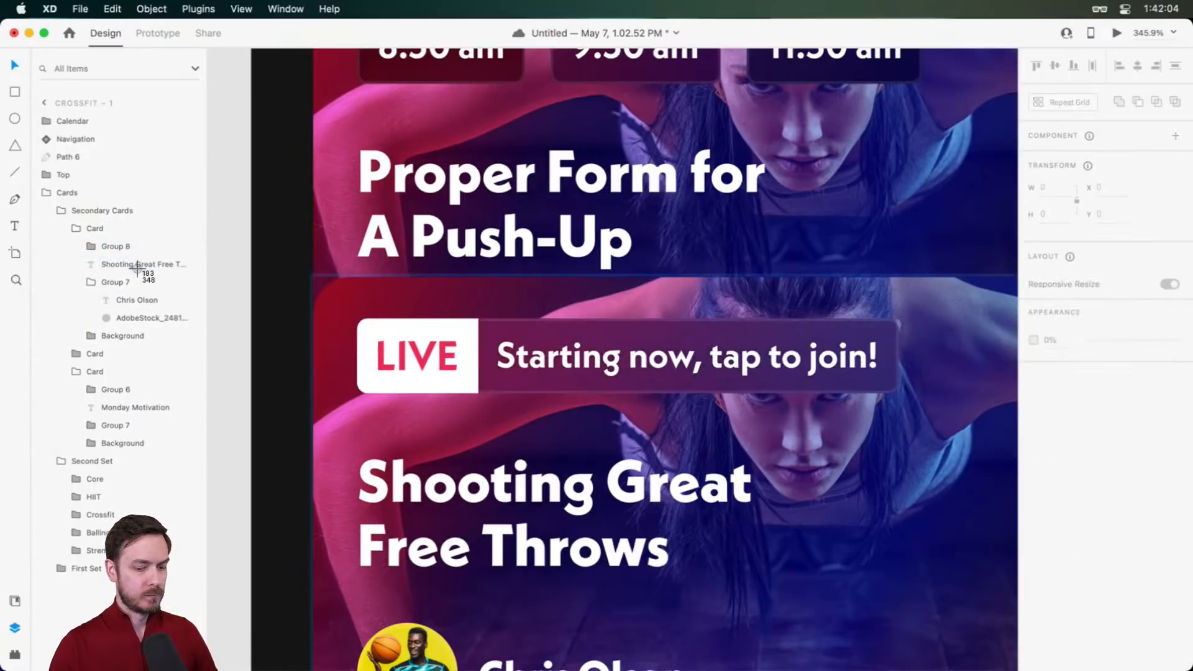
key(Escape)
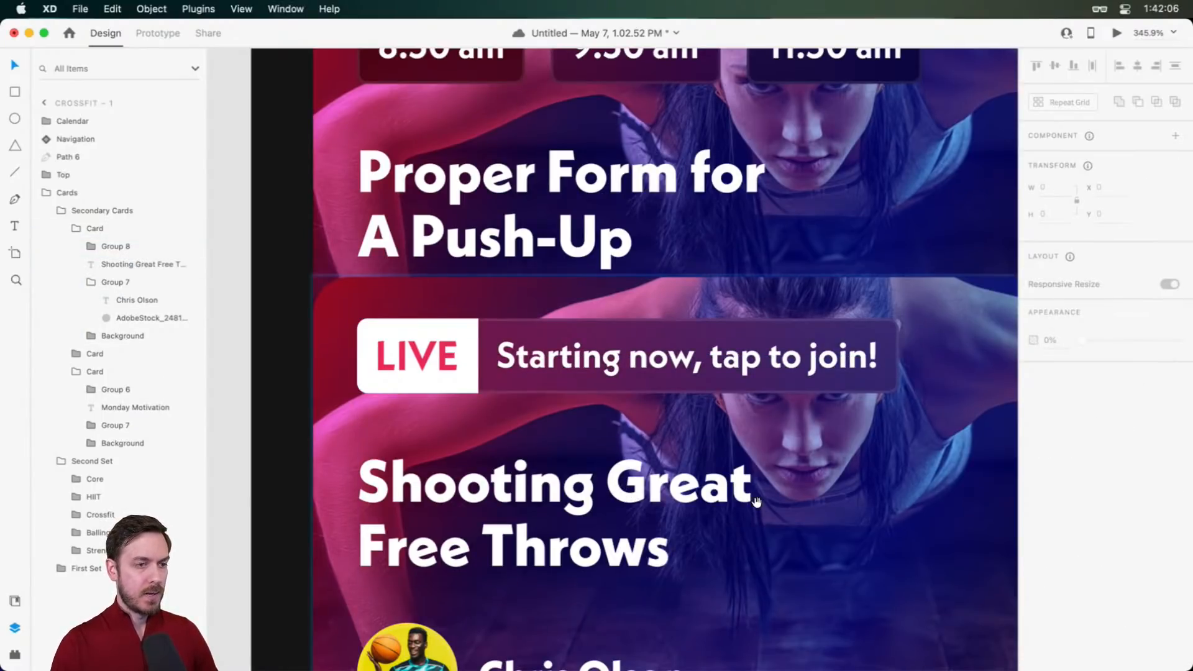
scroll(800, 490, down, 4)
scroll(804, 487, up, 2)
scroll(804, 486, down, 5)
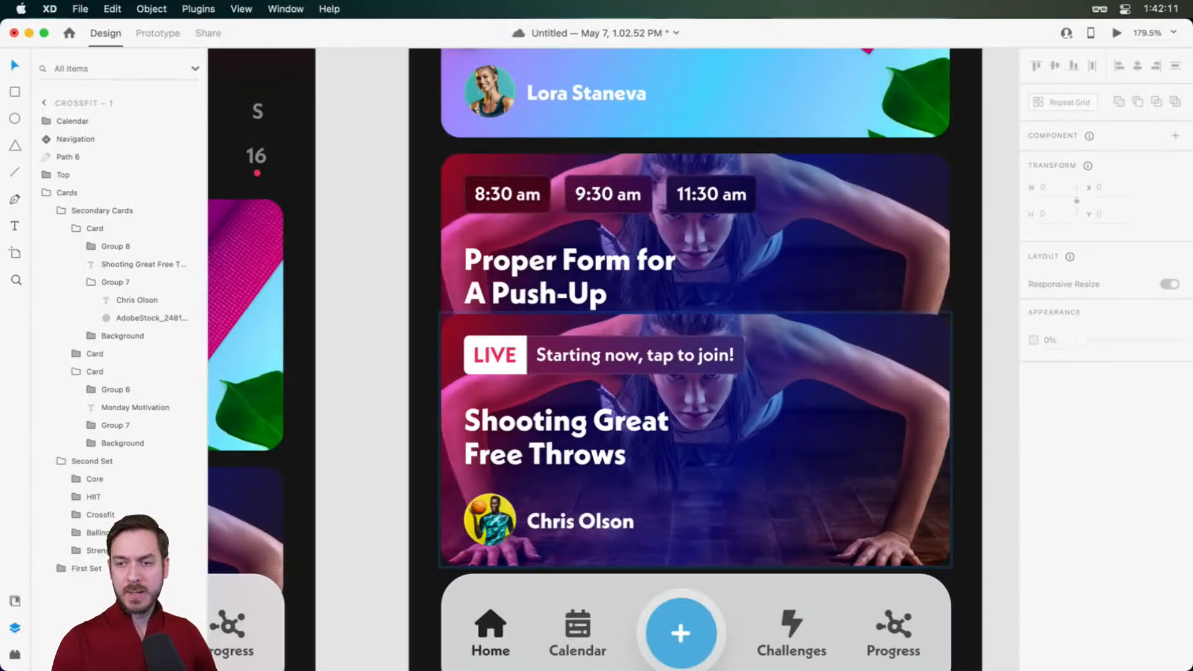
Pick and copy AdobeStock_298217630.jpeg from the Finder Fitness folder
key(super+Tab)
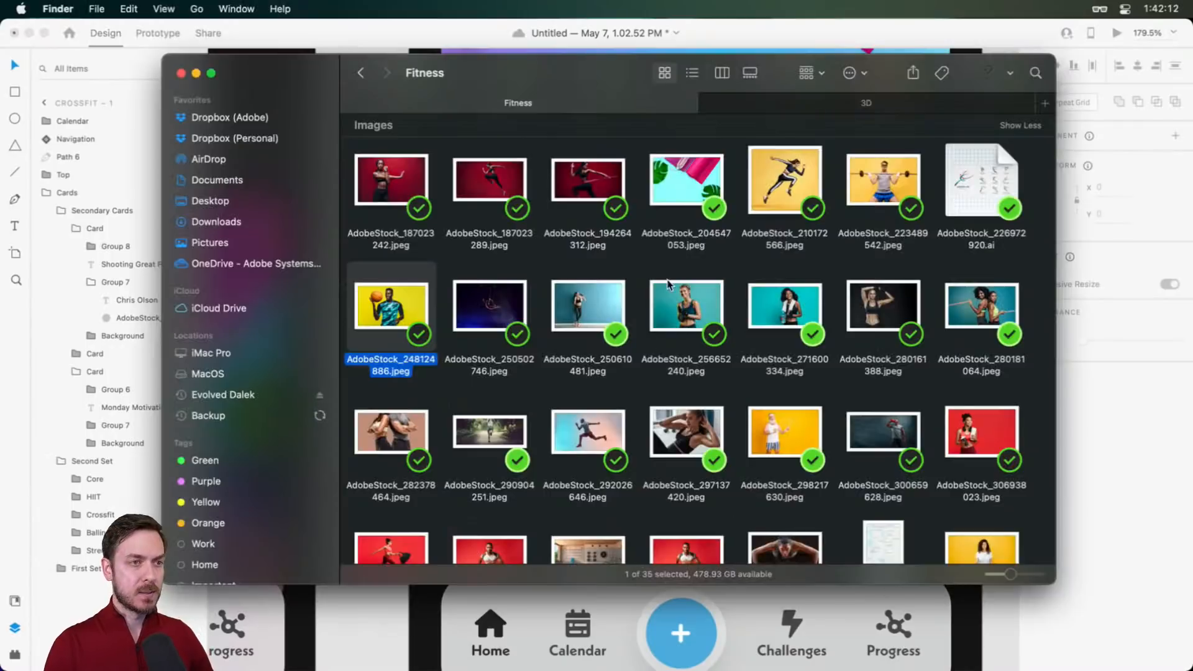
scroll(671, 283, up, 3)
scroll(671, 283, down, 3)
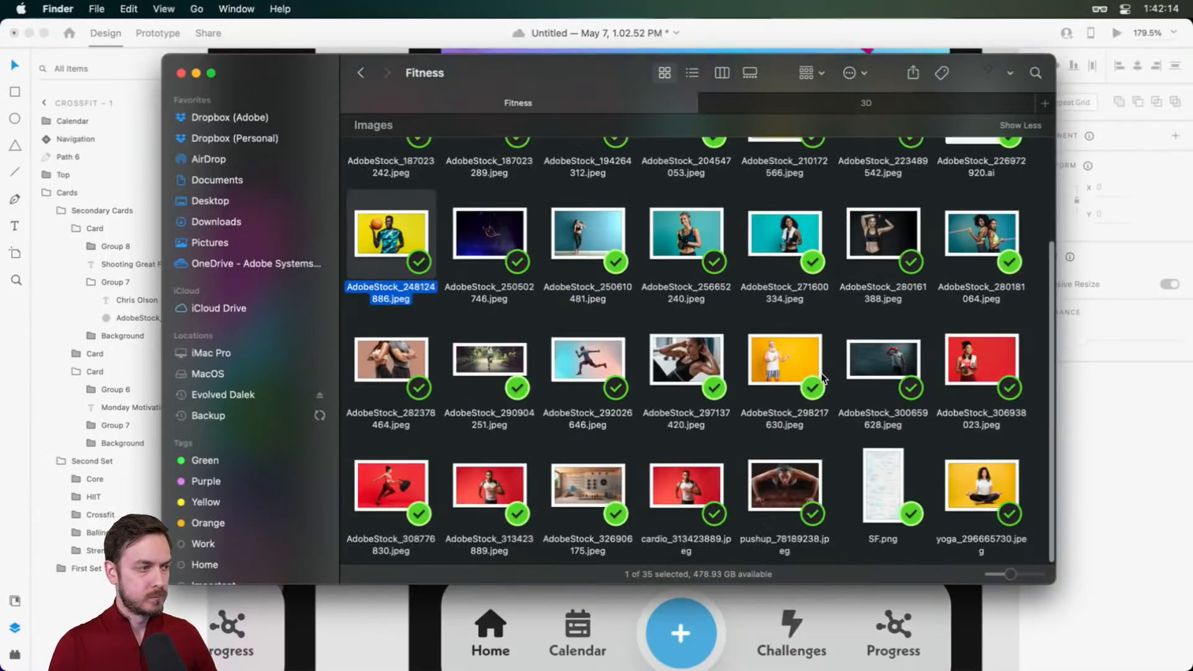
scroll(818, 373, up, 2)
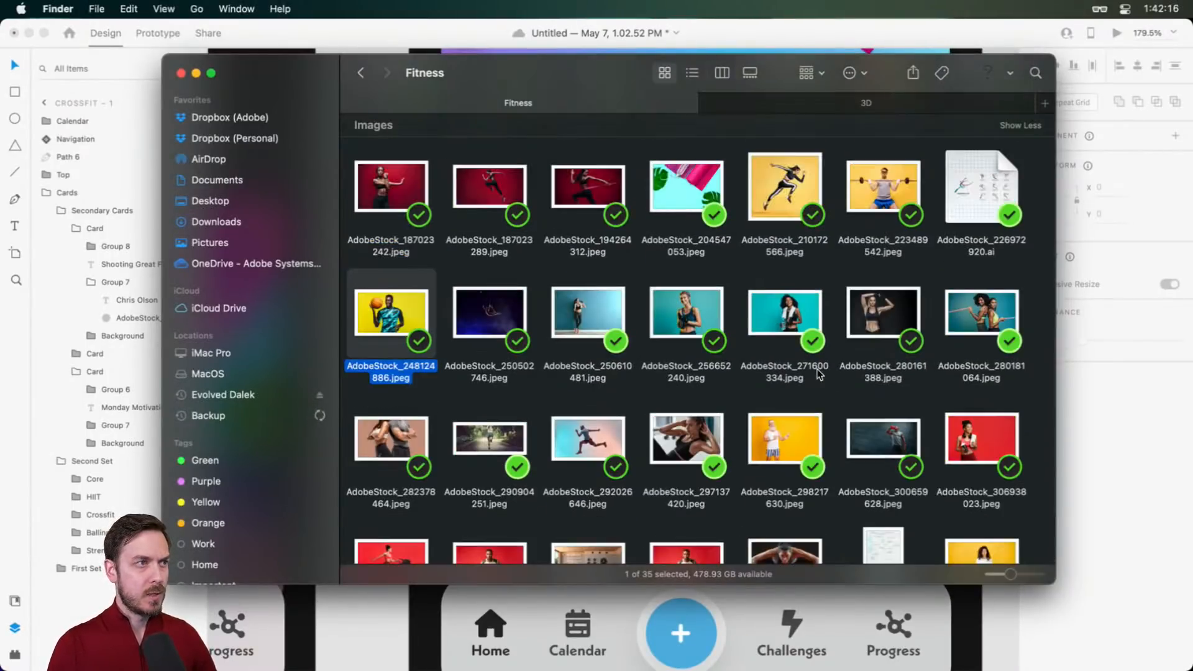
scroll(818, 373, up, 3)
click(820, 177)
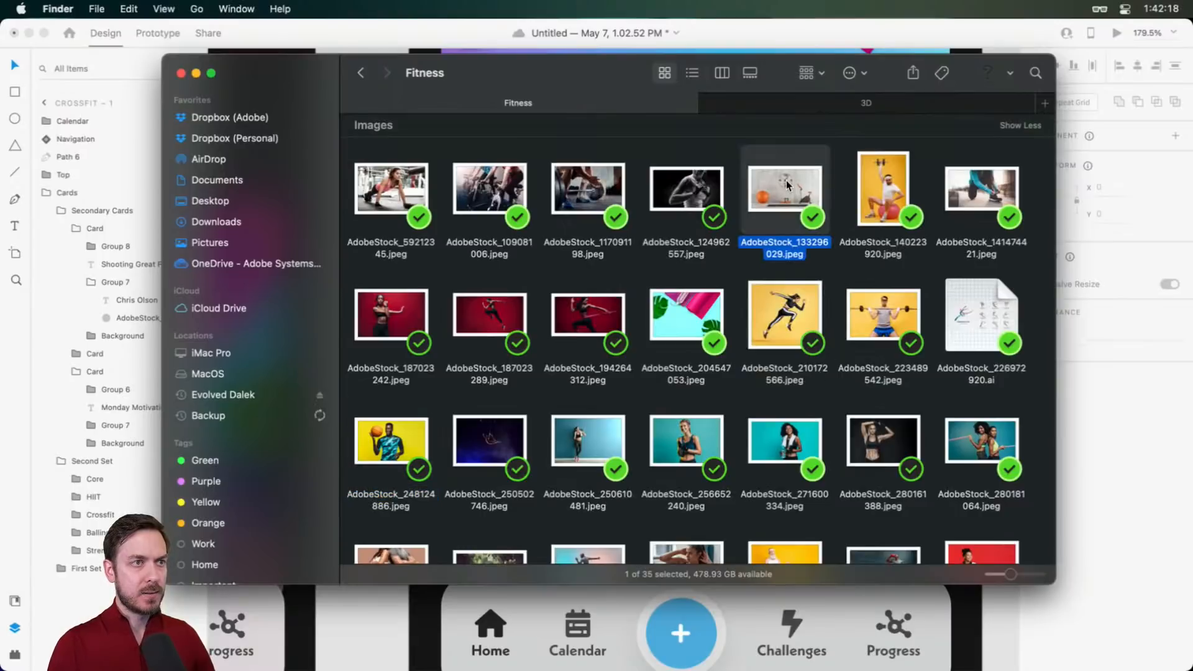
key(space)
key(space)
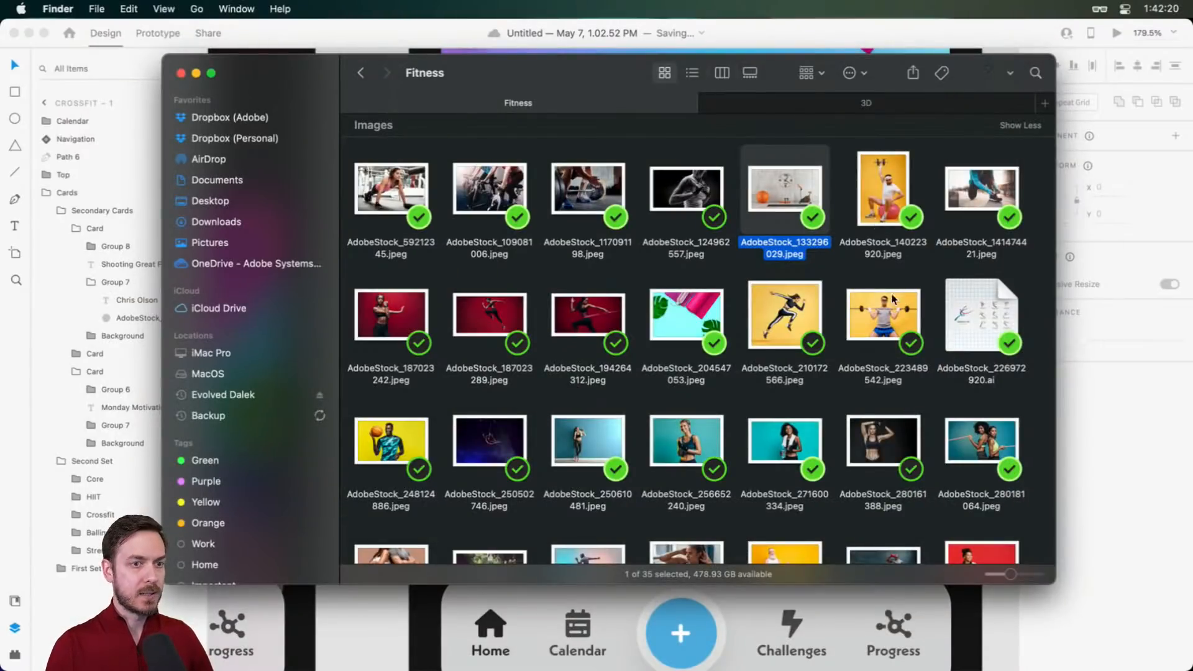
scroll(891, 293, down, 5)
click(795, 367)
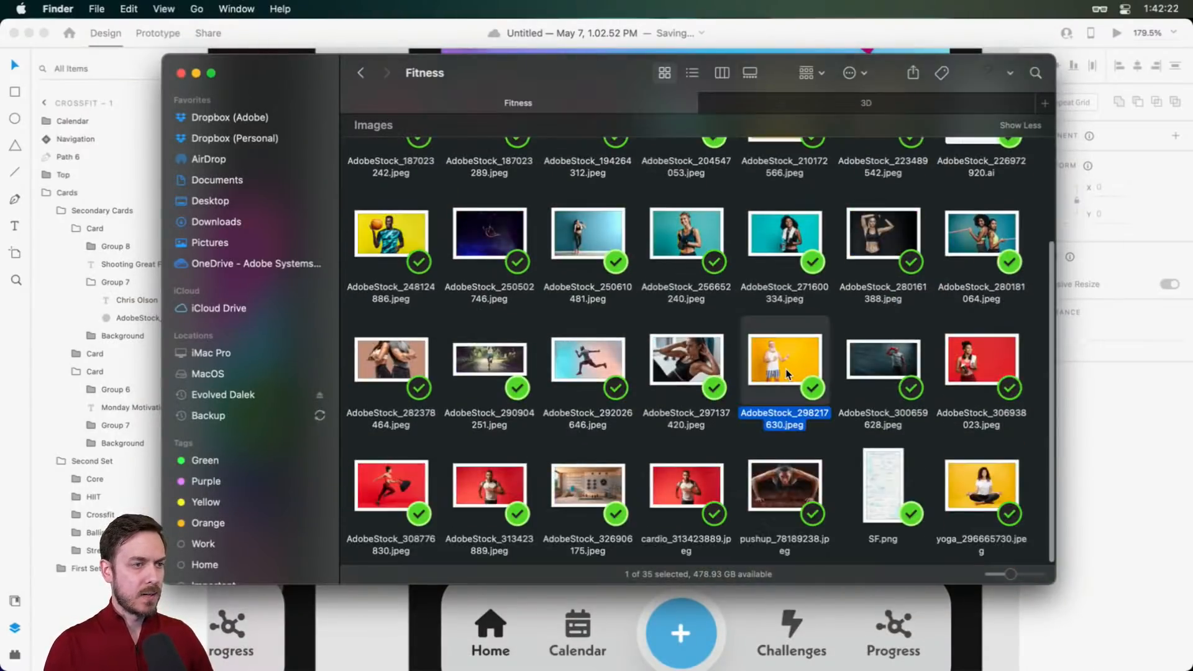
click(124, 382)
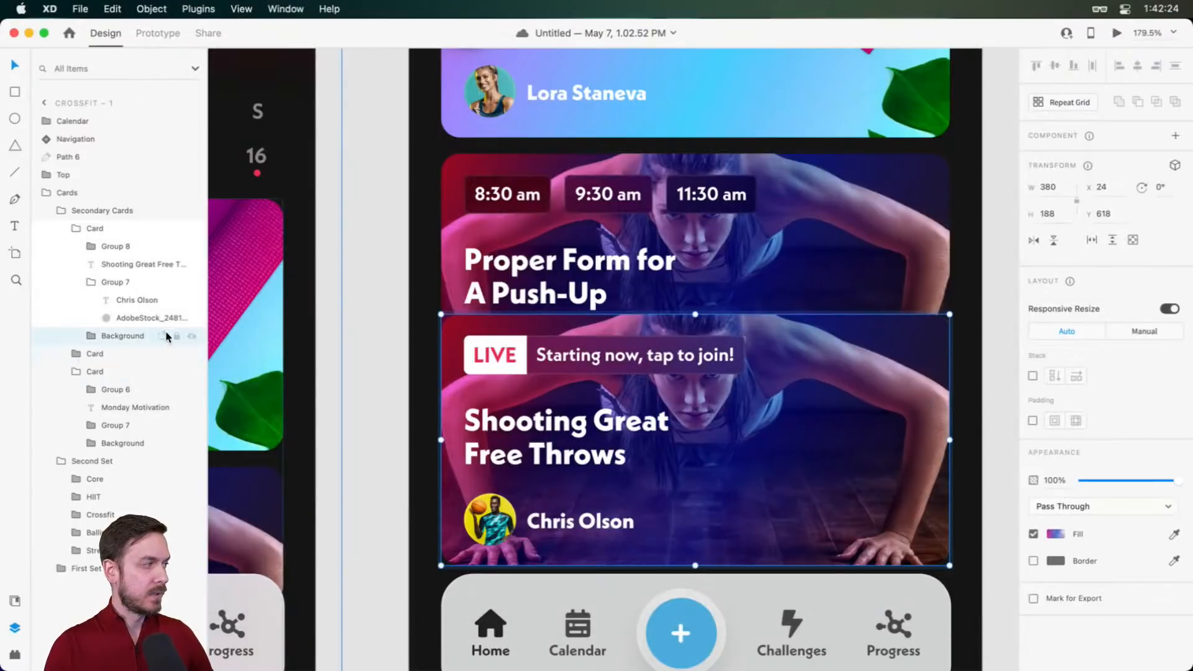
Replace the card background with the copied senior athlete photo, flipped and enlarged to fill
click(92, 337)
click(122, 372)
key(alt+super+v)
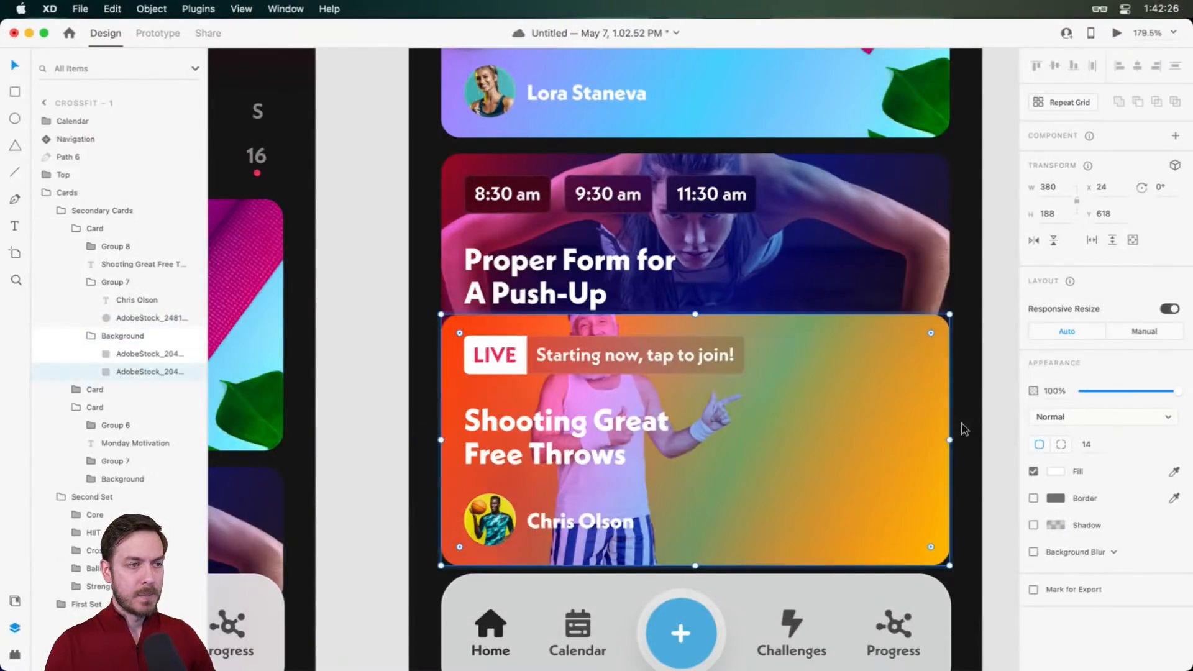
click(1035, 242)
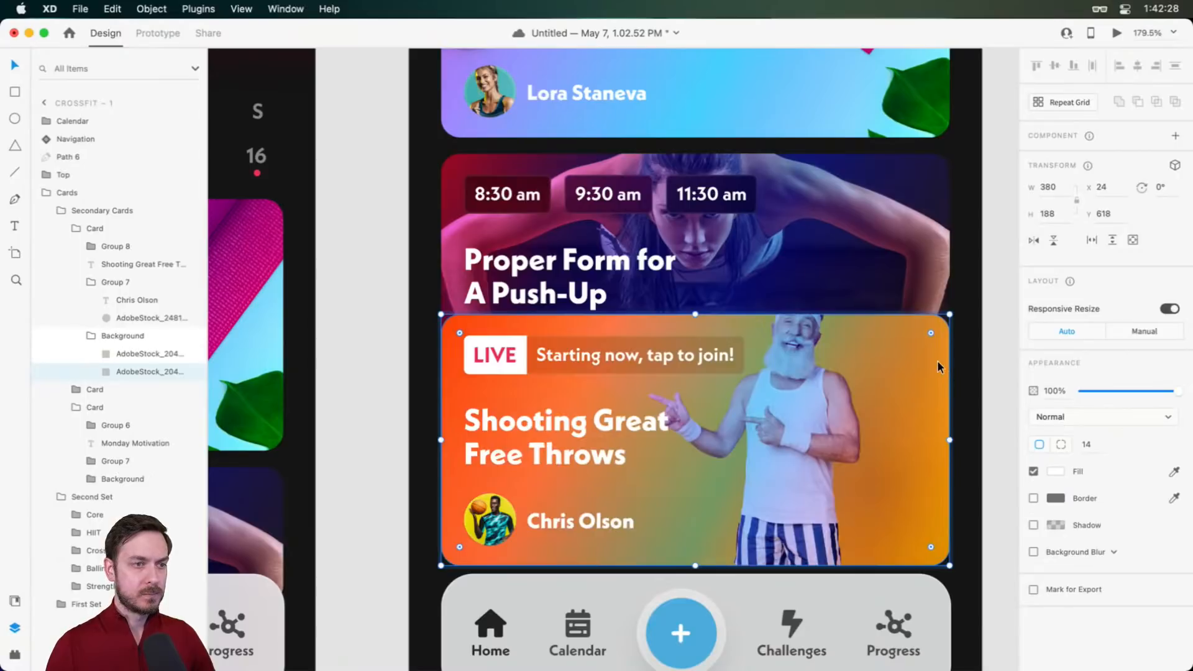
double_click(937, 361)
drag(797, 388, 805, 387)
key(super+z)
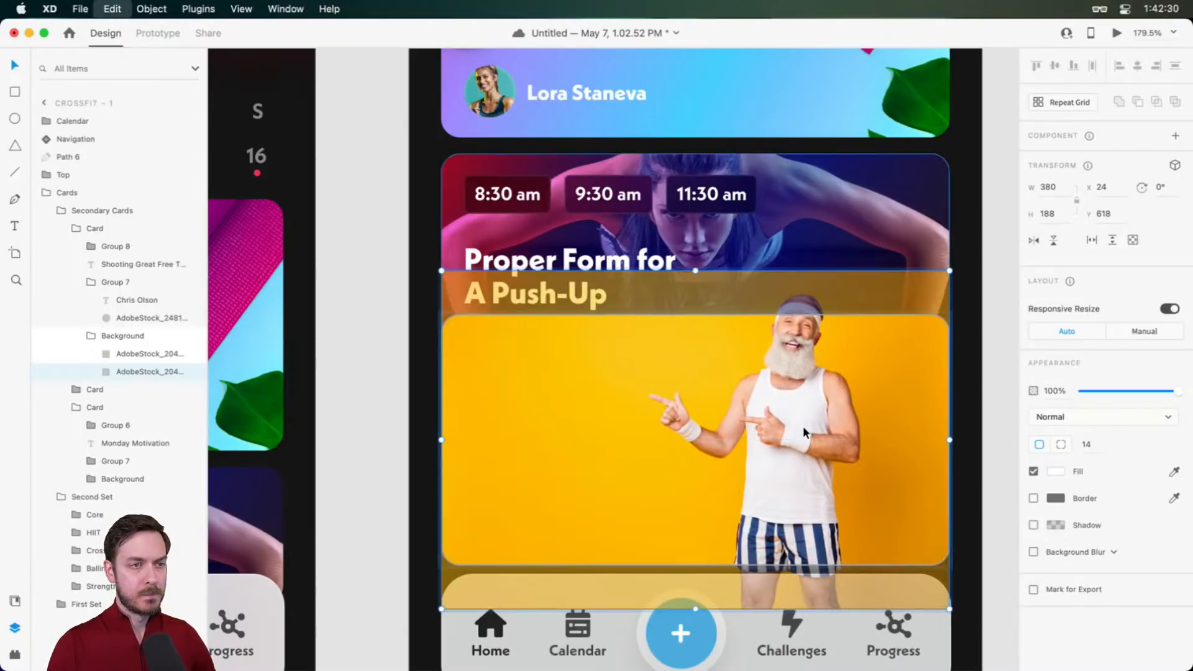
scroll(804, 422, down, 4)
drag(842, 483, 773, 402)
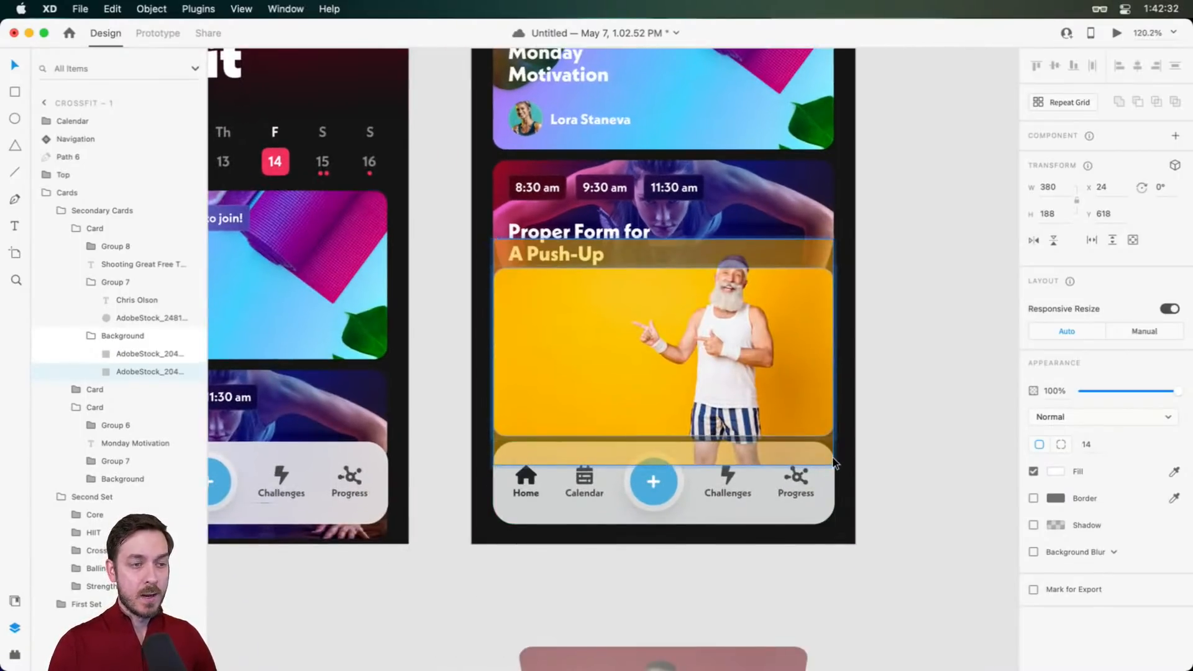
drag(835, 464, 880, 499)
key(Escape)
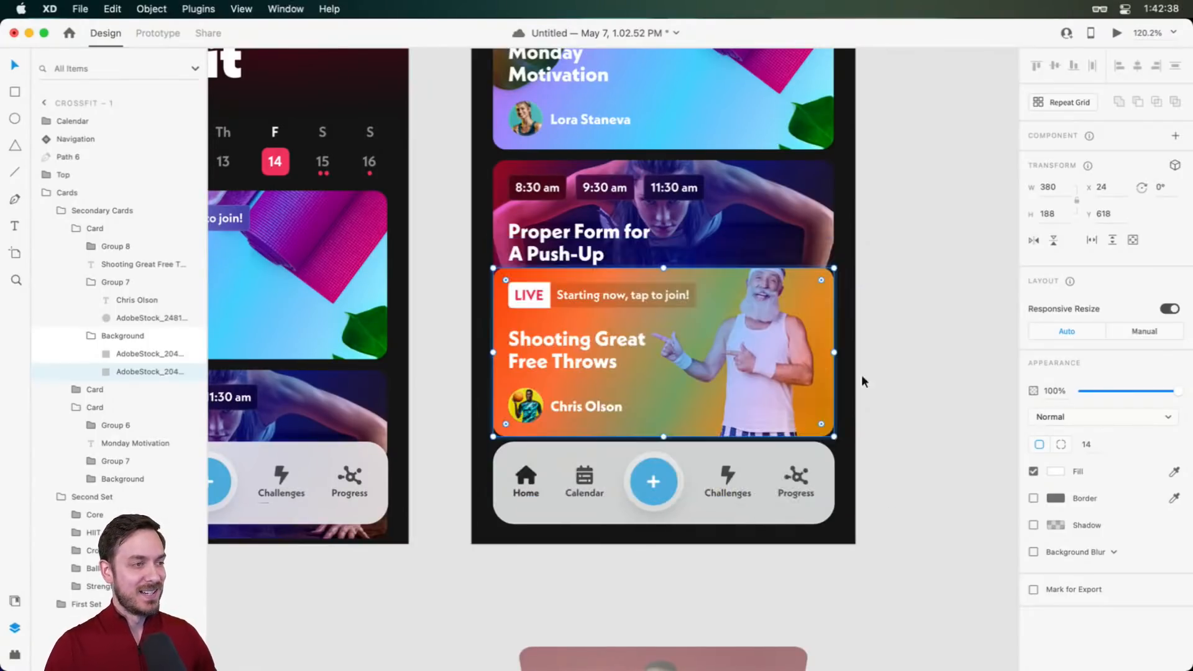
Recolour the overlay gradient to green-to-orange and remove its middle stop
scroll(695, 313, up, 5)
click(418, 328)
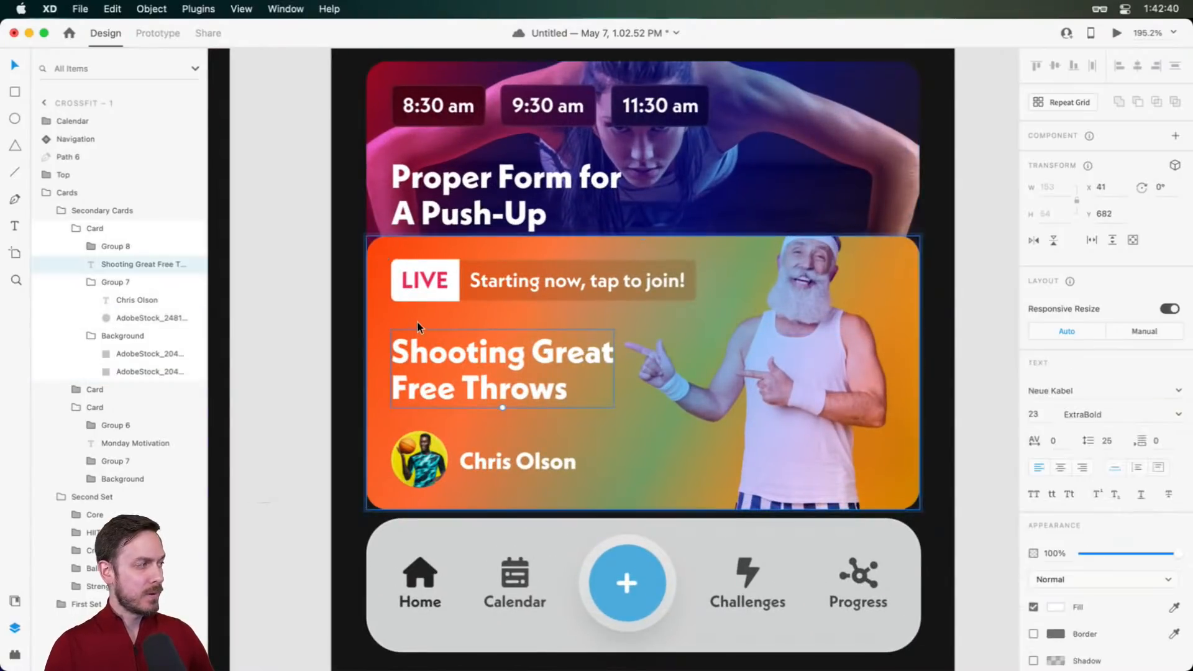
click(377, 318)
click(378, 318)
click(1056, 471)
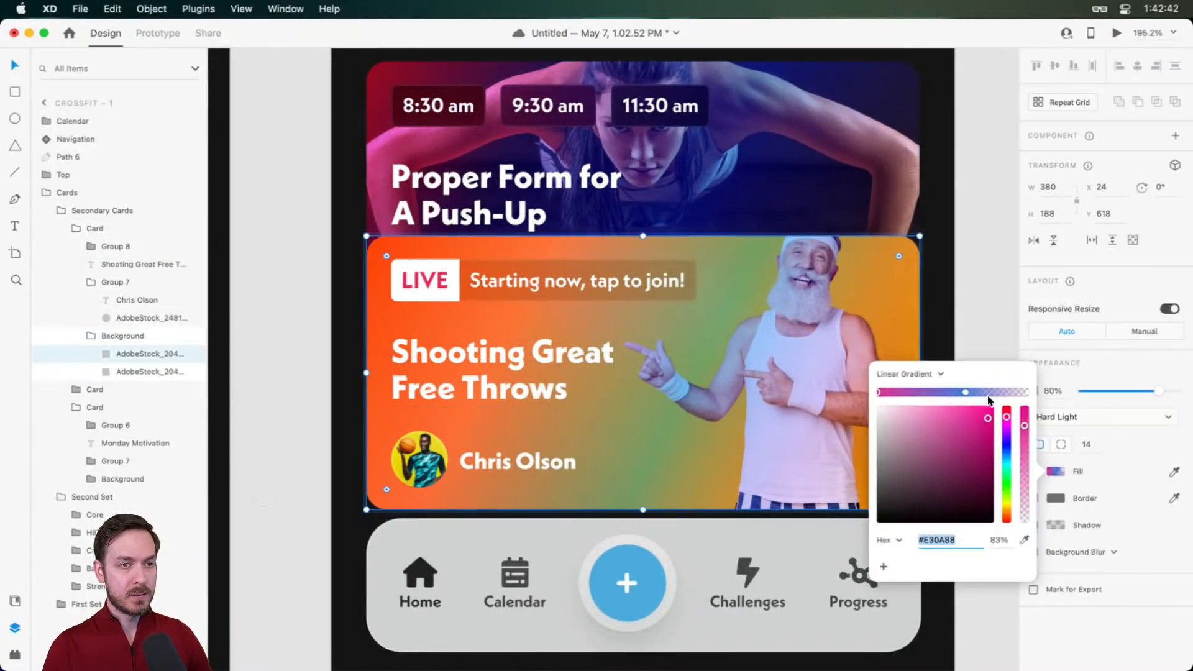
mouse_move(1007, 446)
mouse_down()
mouse_move(1007, 464)
mouse_move(1007, 435)
mouse_up()
click(965, 393)
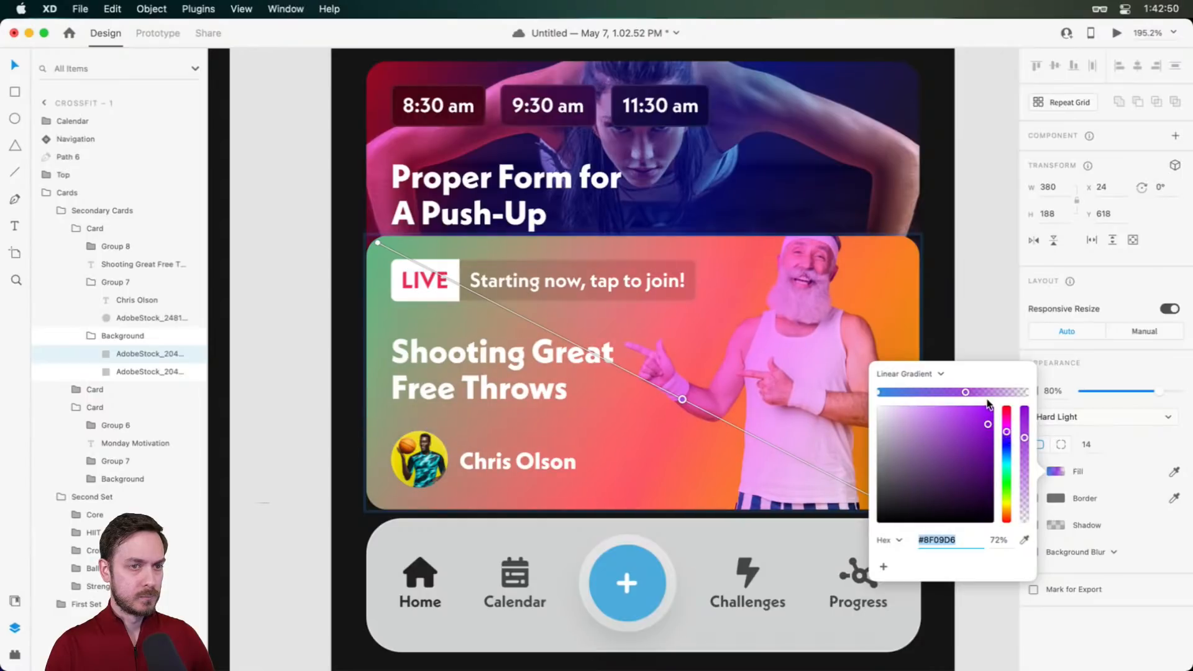
drag(967, 395, 971, 475)
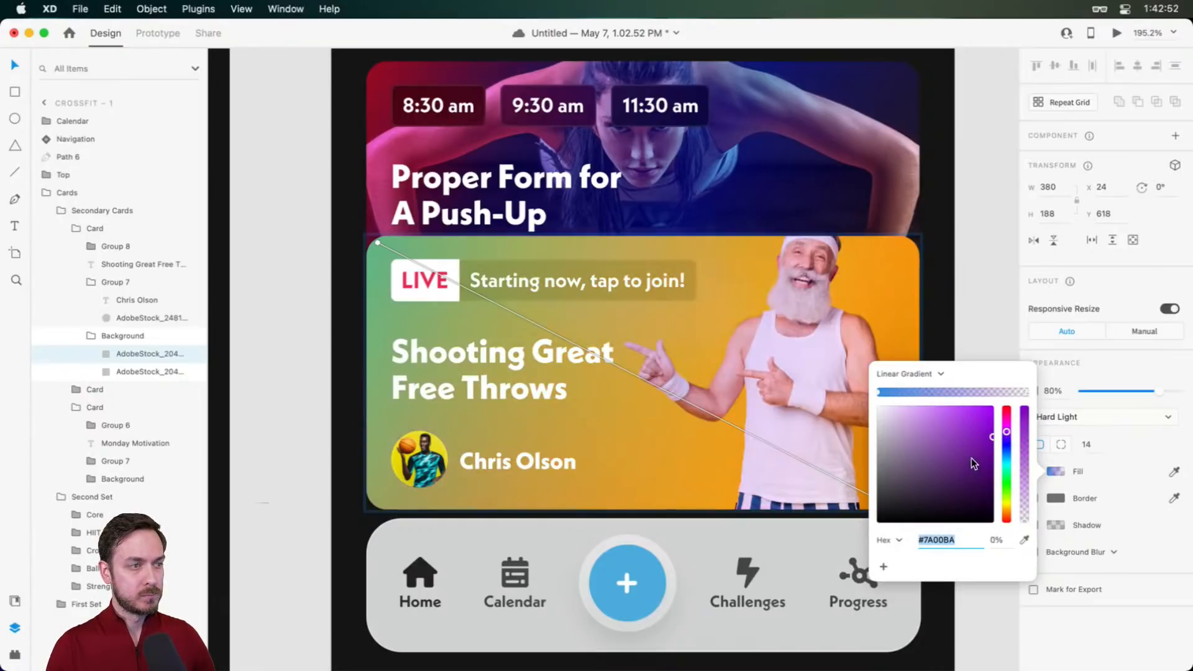
click(1131, 640)
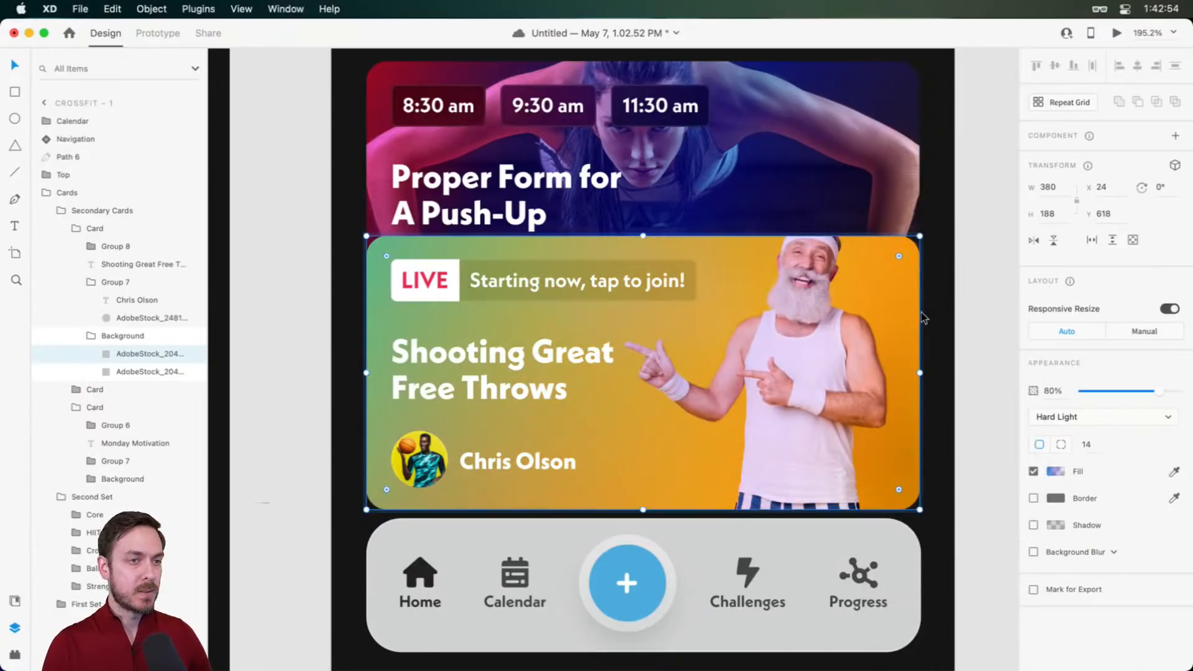
Move the card's Background group down to space it below the push-up card
key(Escape)
drag(689, 303, 694, 403)
key(Escape)
Duplicate the LIVE card and position the copy beneath the original
scroll(686, 436, down, 3)
scroll(695, 404, down, 5)
drag(878, 404, 832, 390)
drag(695, 388, 691, 507)
scroll(601, 522, up, 5)
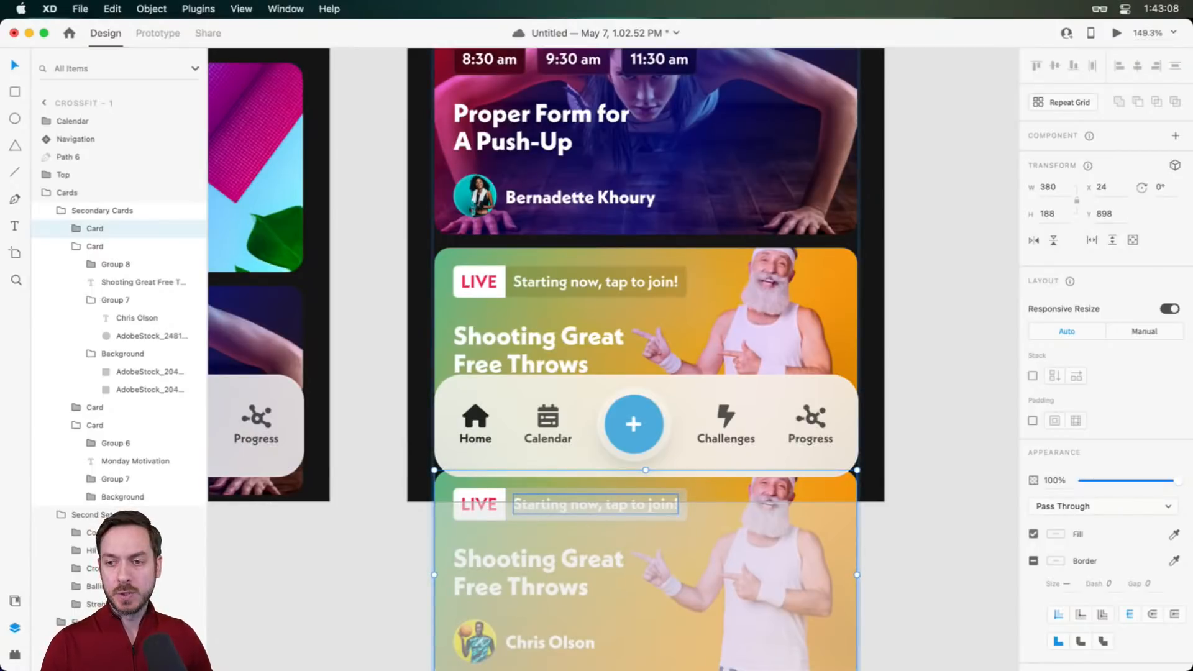
Replace the duplicate card's photo with the cardio_313423889.jpeg running athlete image
key(super+Tab)
click(734, 342)
scroll(692, 486, up, 1)
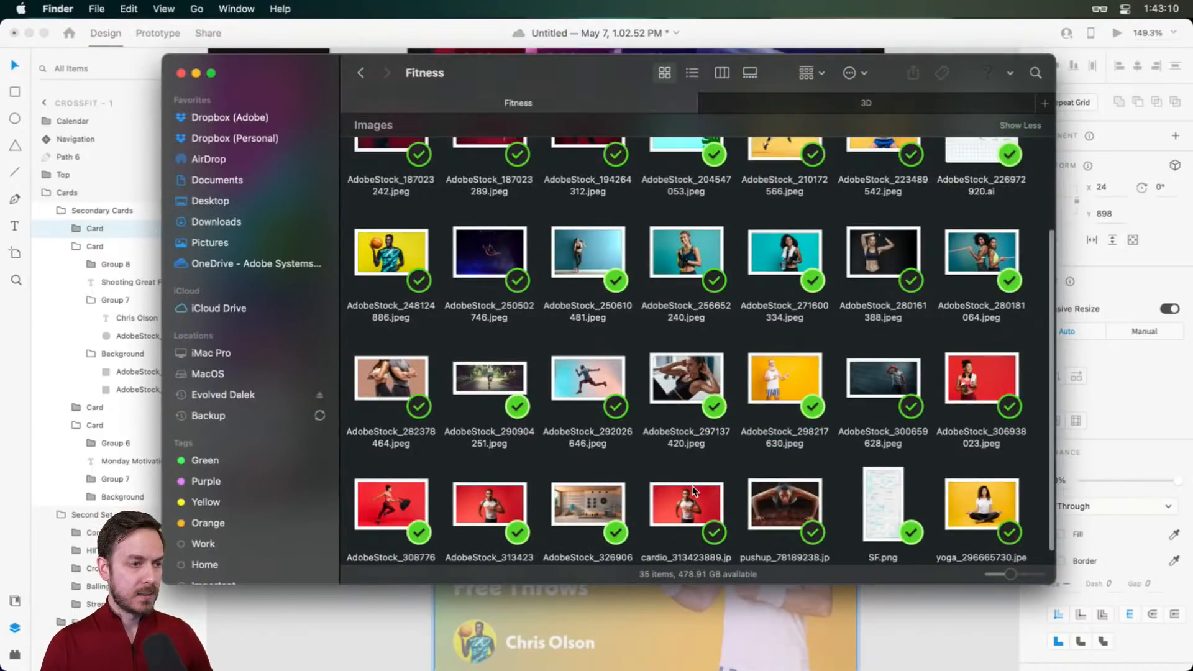
click(688, 492)
key(super+Tab)
super+click(827, 487)
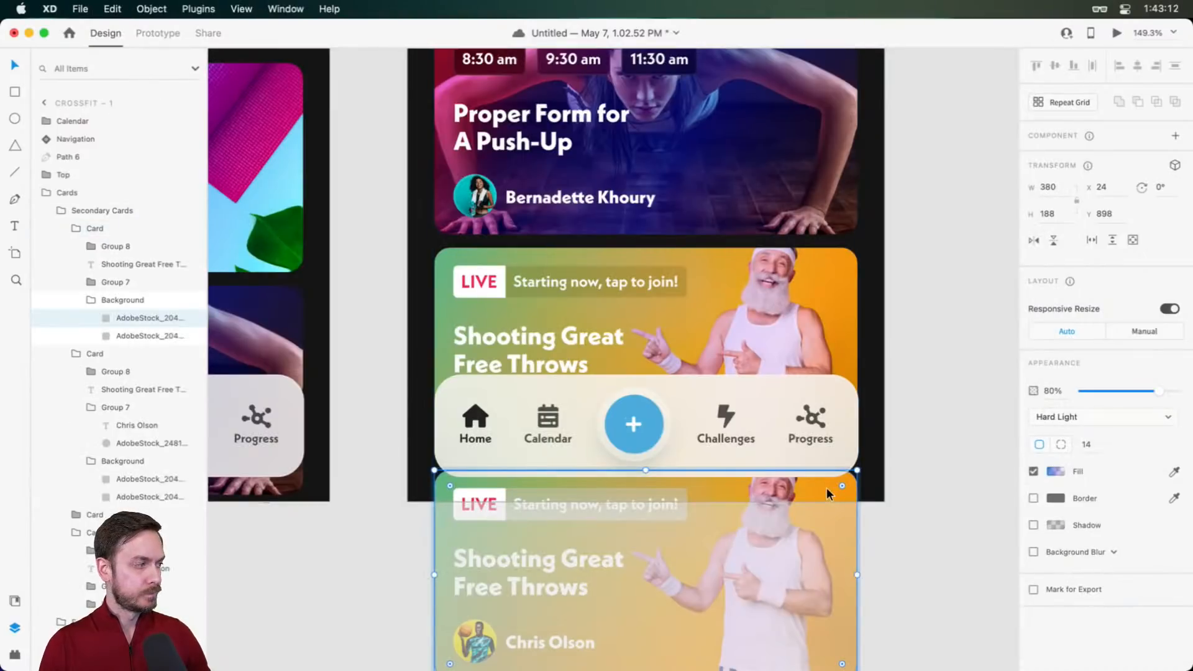
key(Tab)
key(super+alt+v)
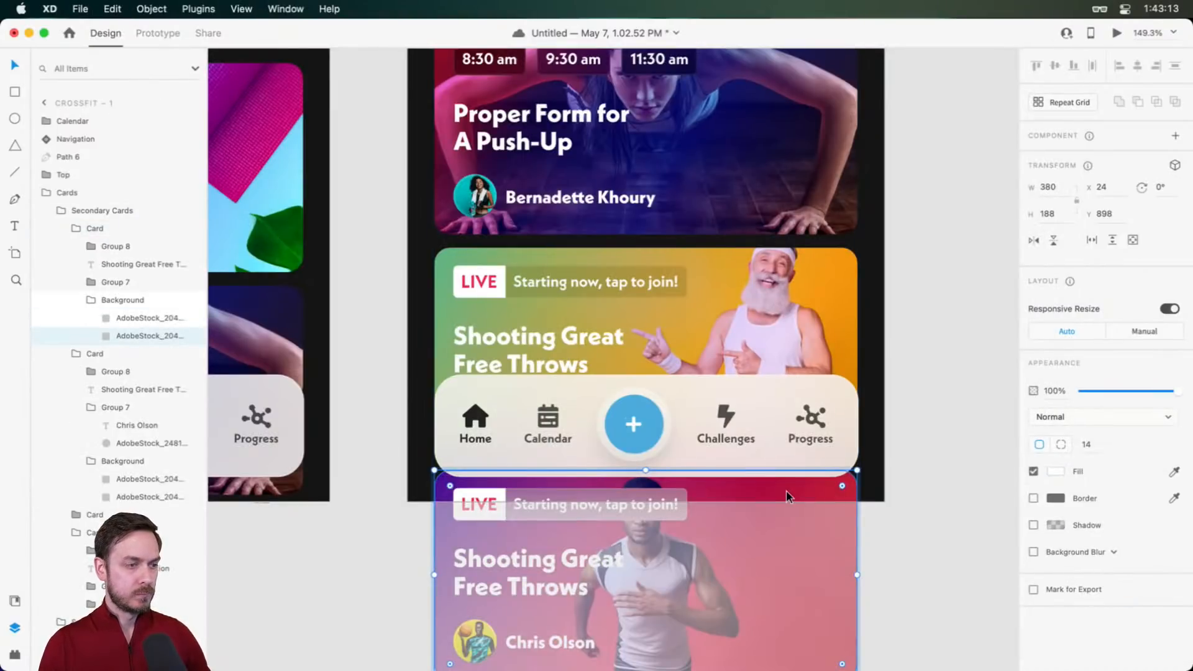
click(938, 459)
scroll(781, 485, down, 3)
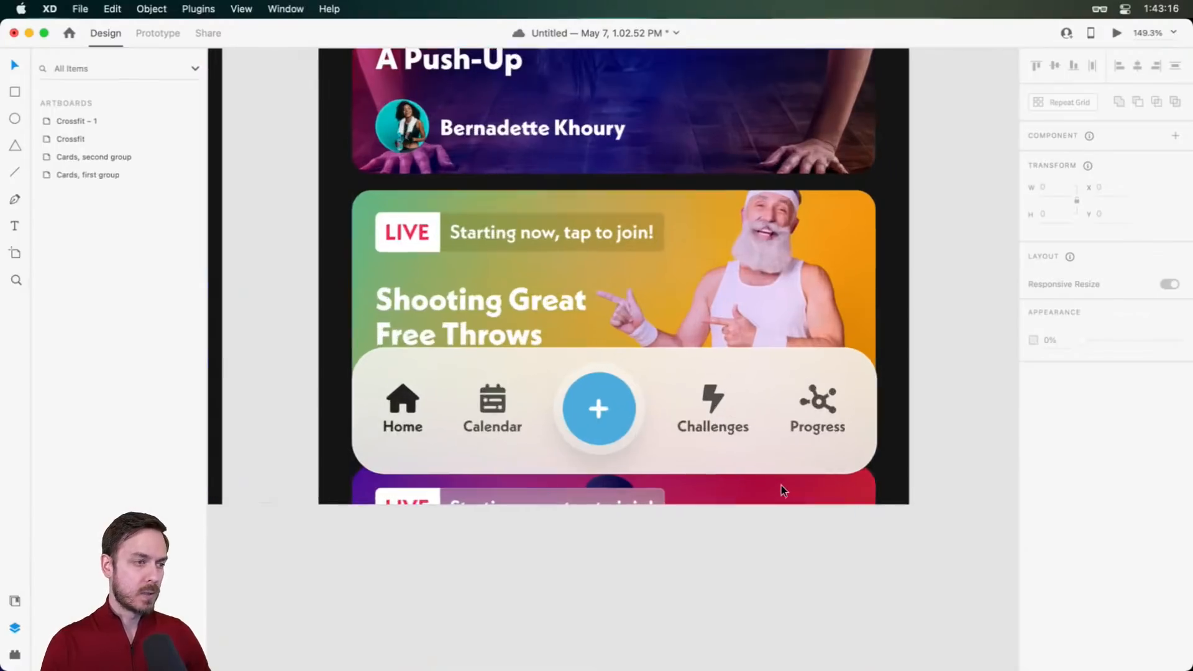
scroll(781, 484, down, 3)
Rename the free-throws card layer to 'Basketball'
click(684, 252)
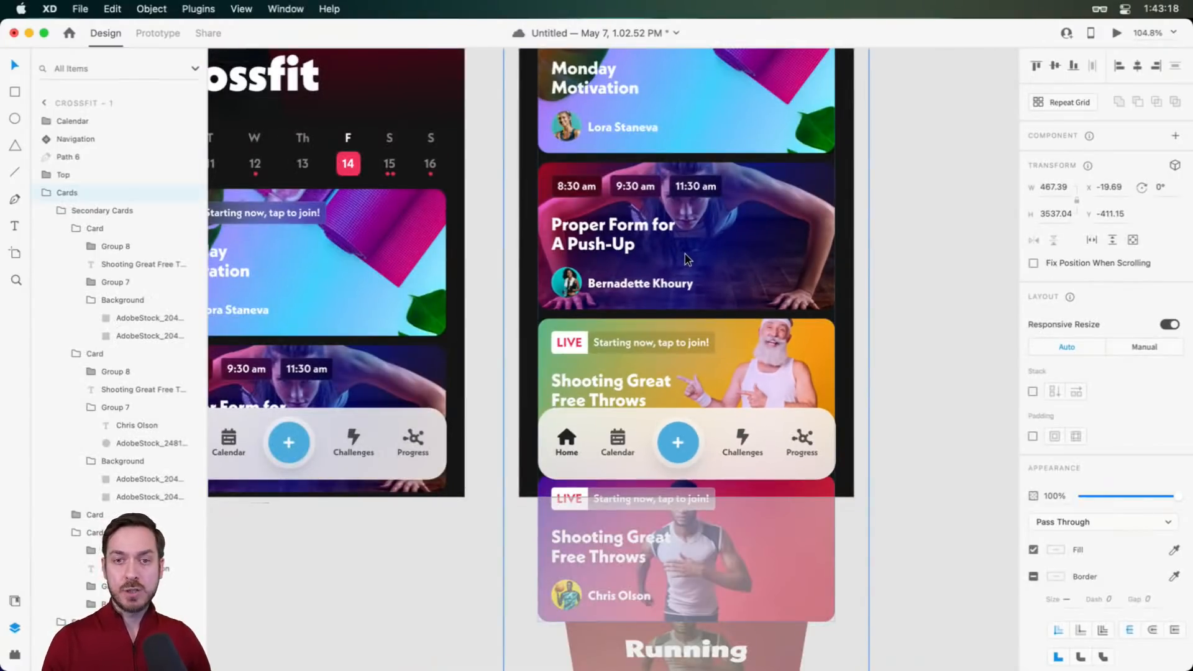
double_click(659, 353)
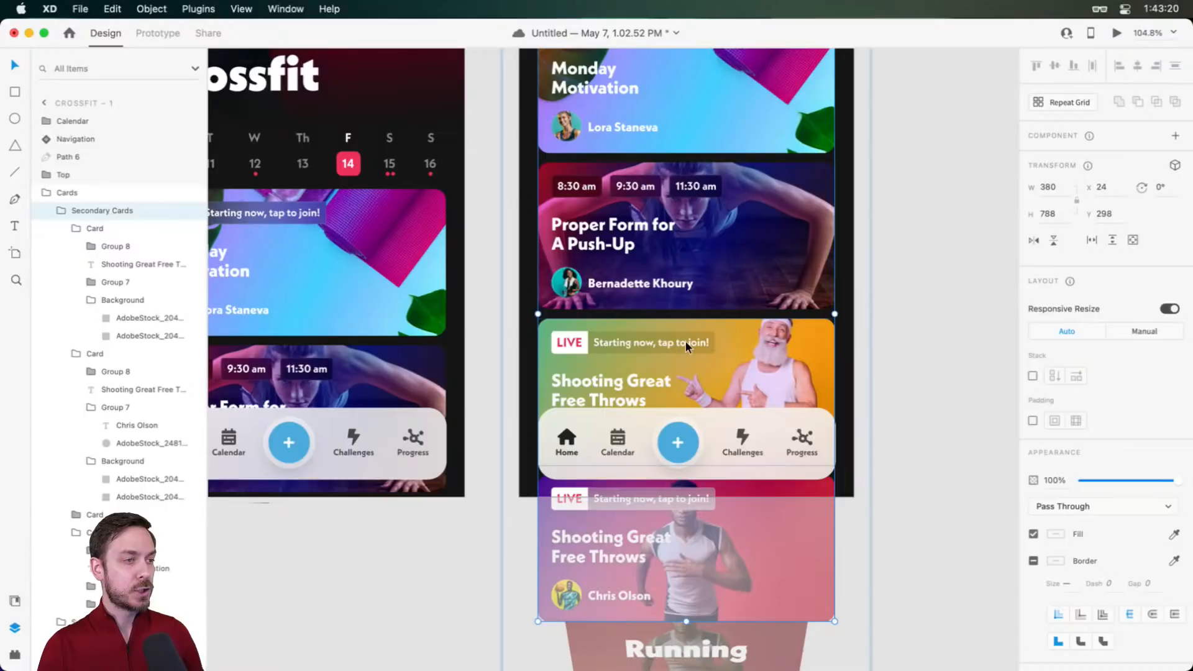
click(685, 340)
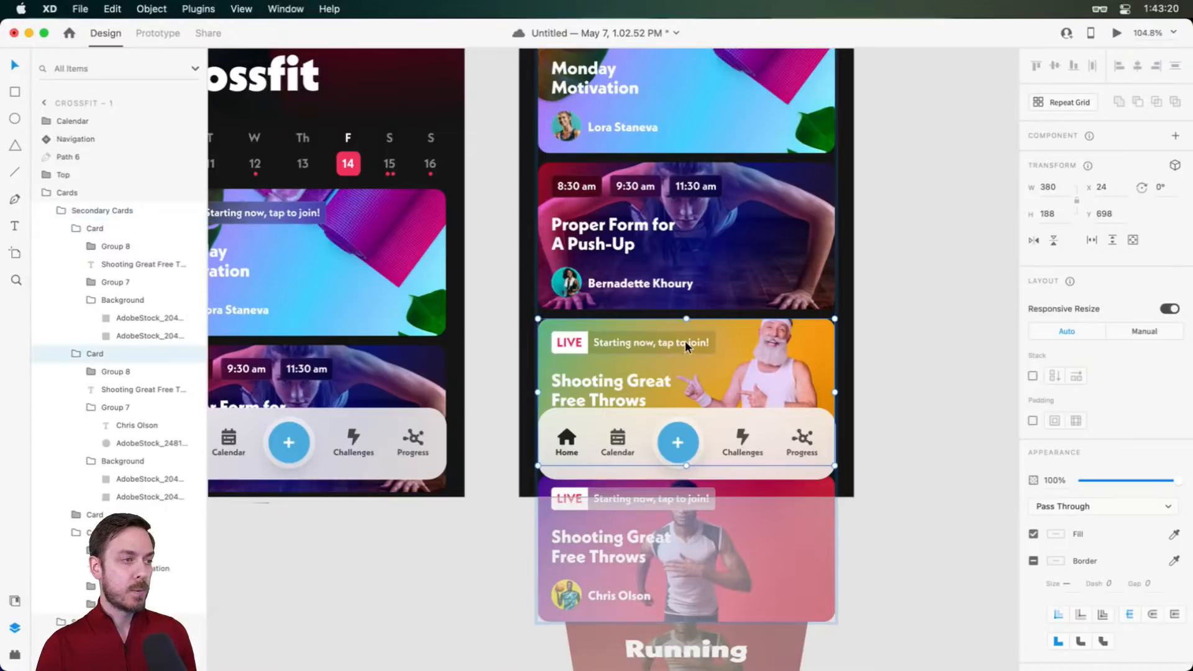
double_click(95, 353)
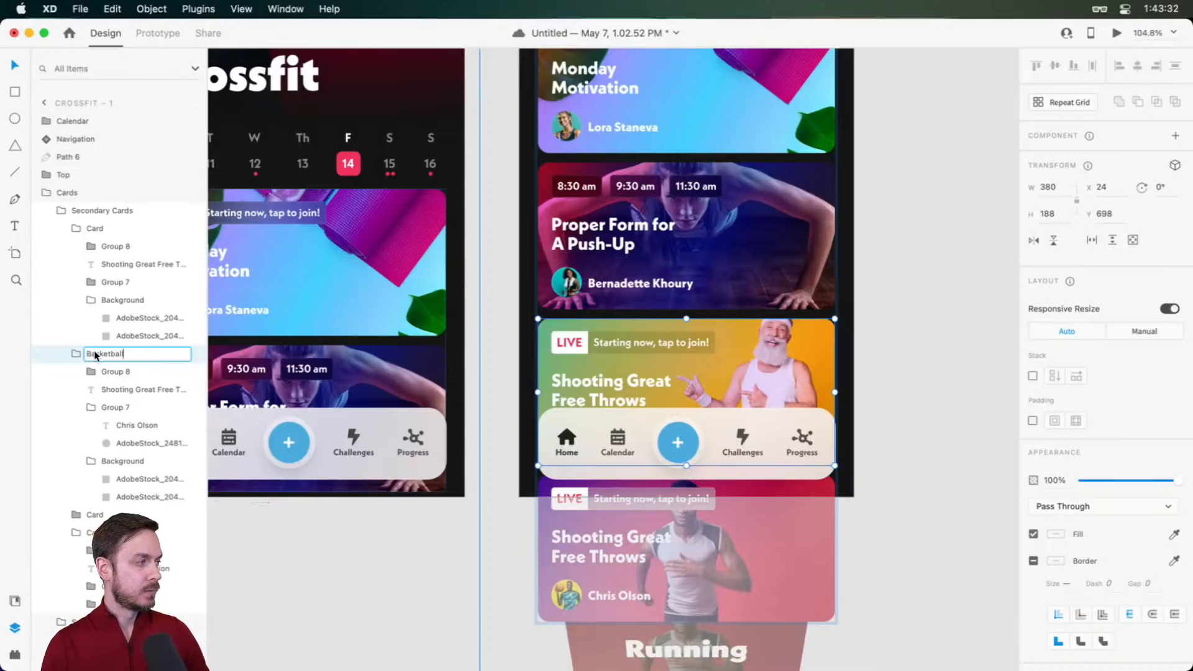
key(Return)
Rename the running-athlete card layer to 'Running'
click(75, 354)
click(625, 536)
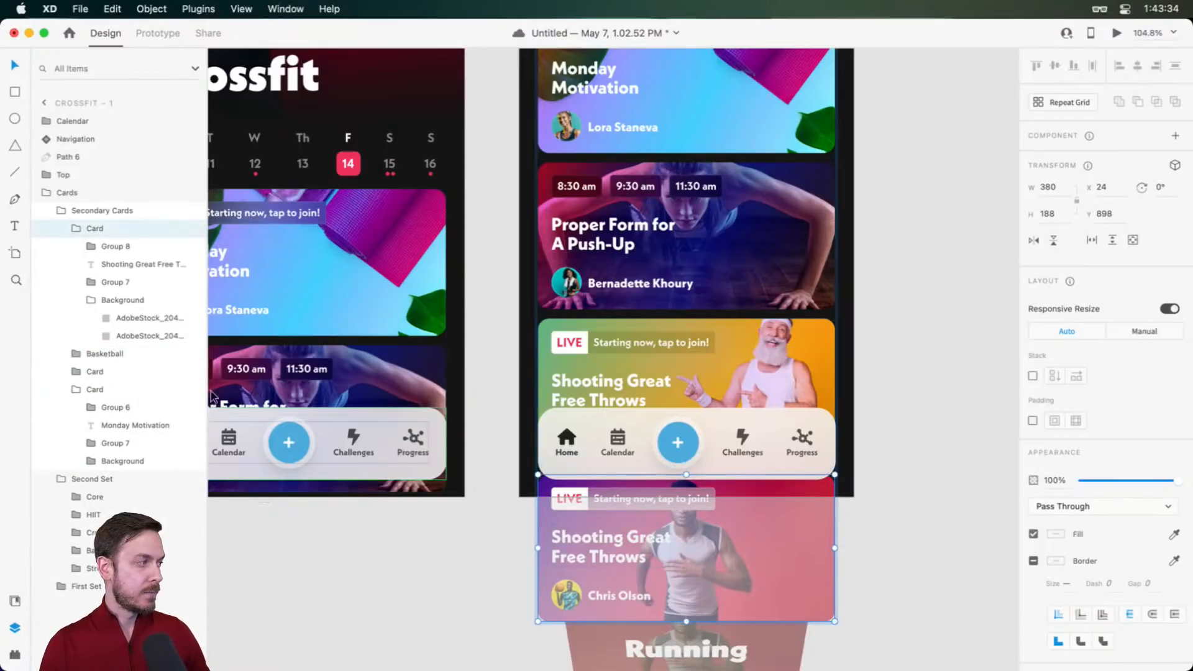
double_click(97, 228)
text(Running)
key(Return)
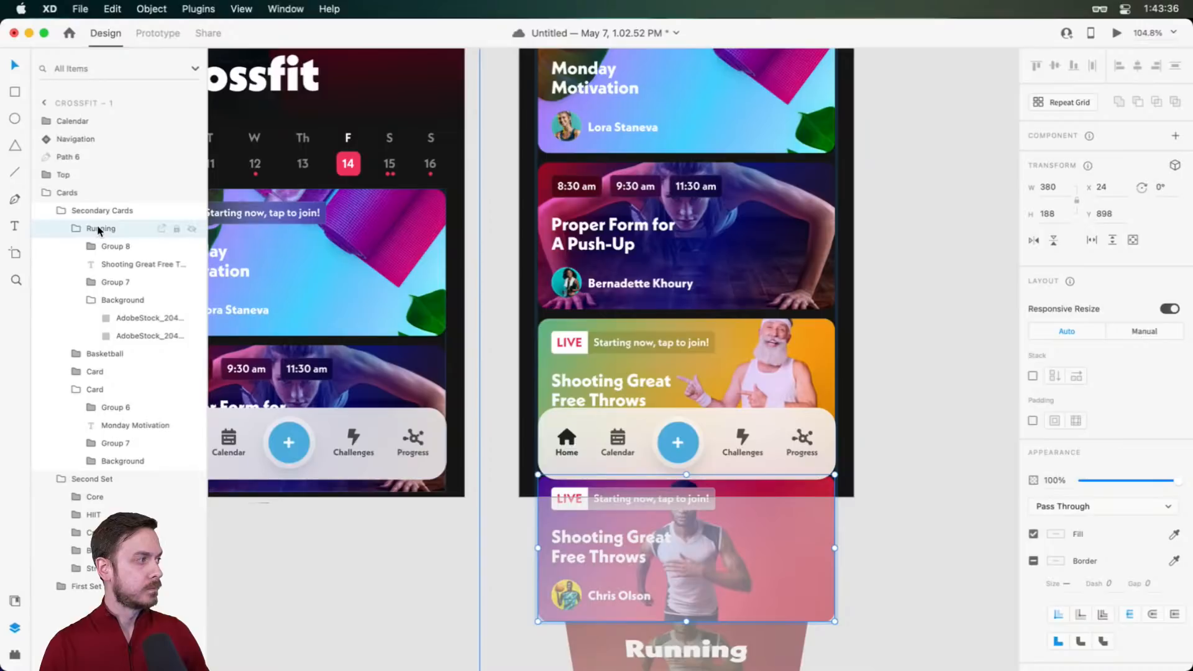
click(136, 355)
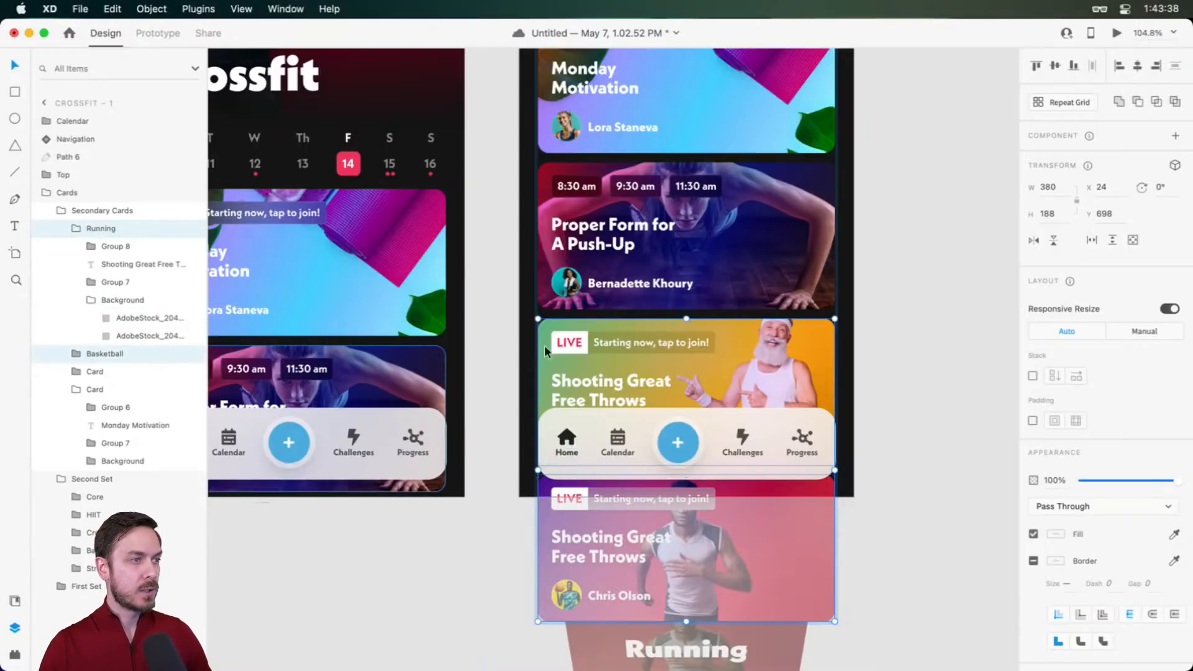
scroll(544, 348, left, 3)
scroll(545, 348, down, 1)
double_click(511, 300)
Shift the Crossfit screen's push-up card down to fit Basketball and Running, then preview the app
double_click(512, 300)
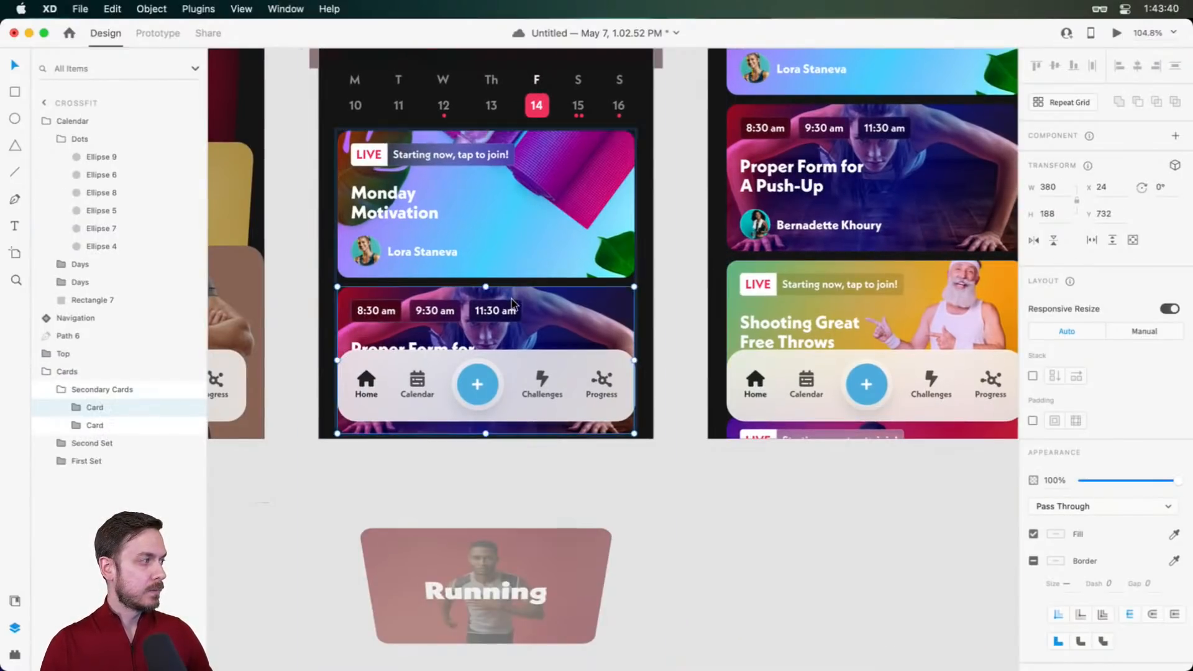
drag(511, 303, 521, 460)
click(689, 456)
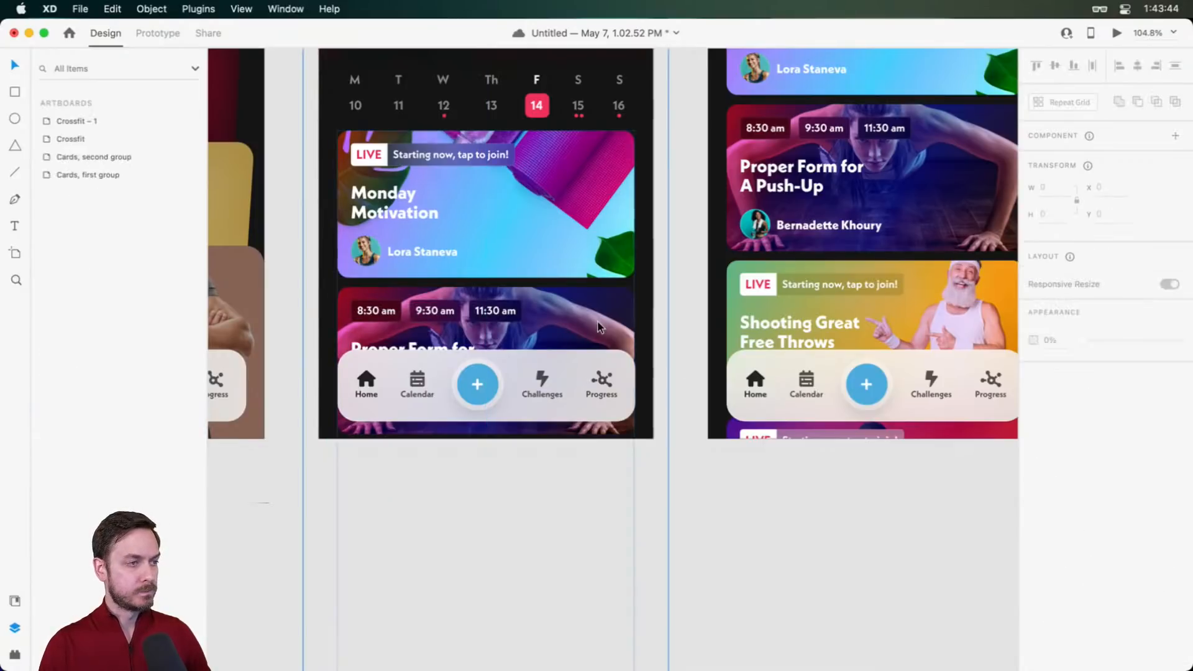
click(620, 335)
scroll(624, 340, up, 4)
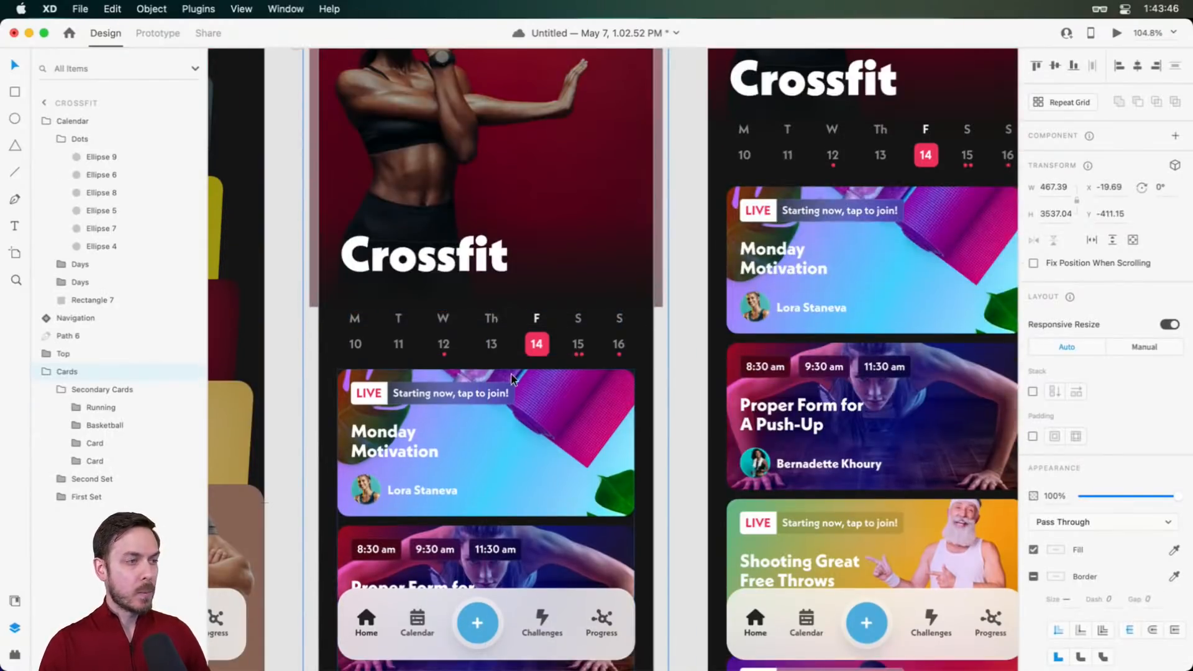
scroll(593, 370, down, 1)
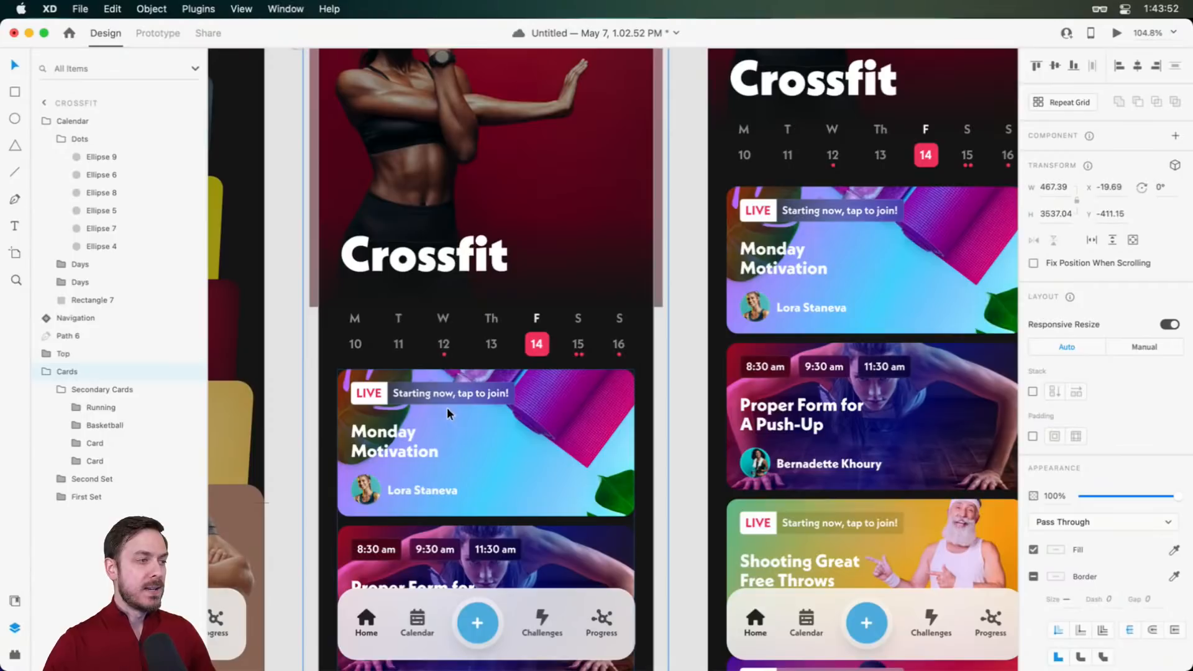
key(super+Return)
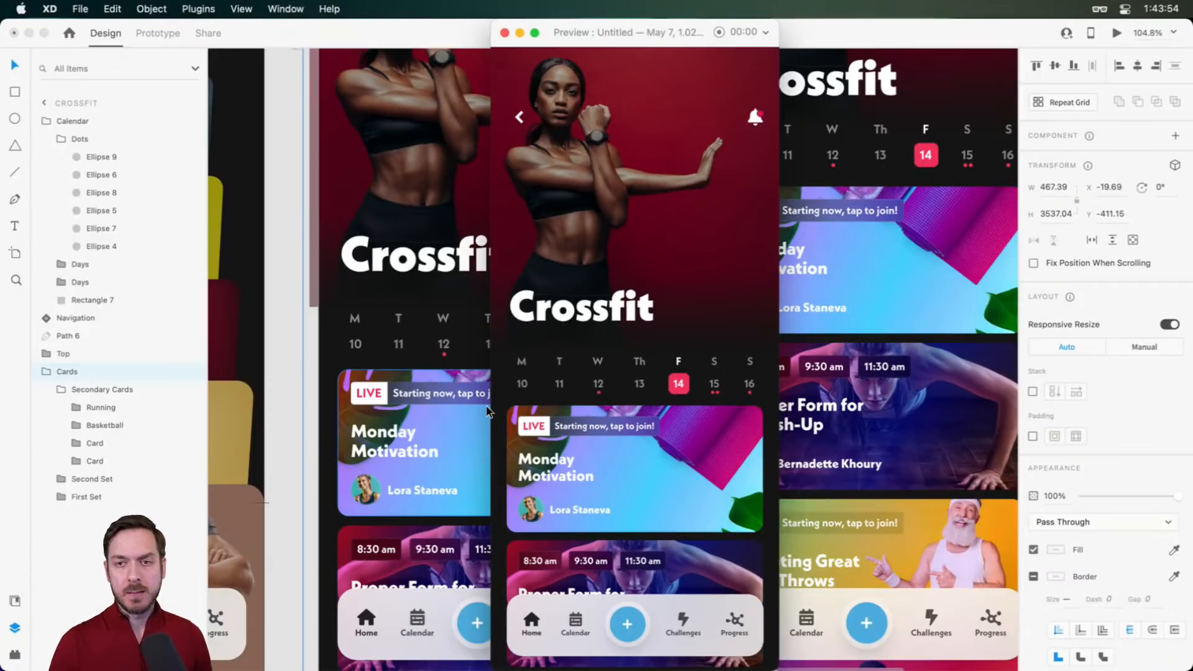
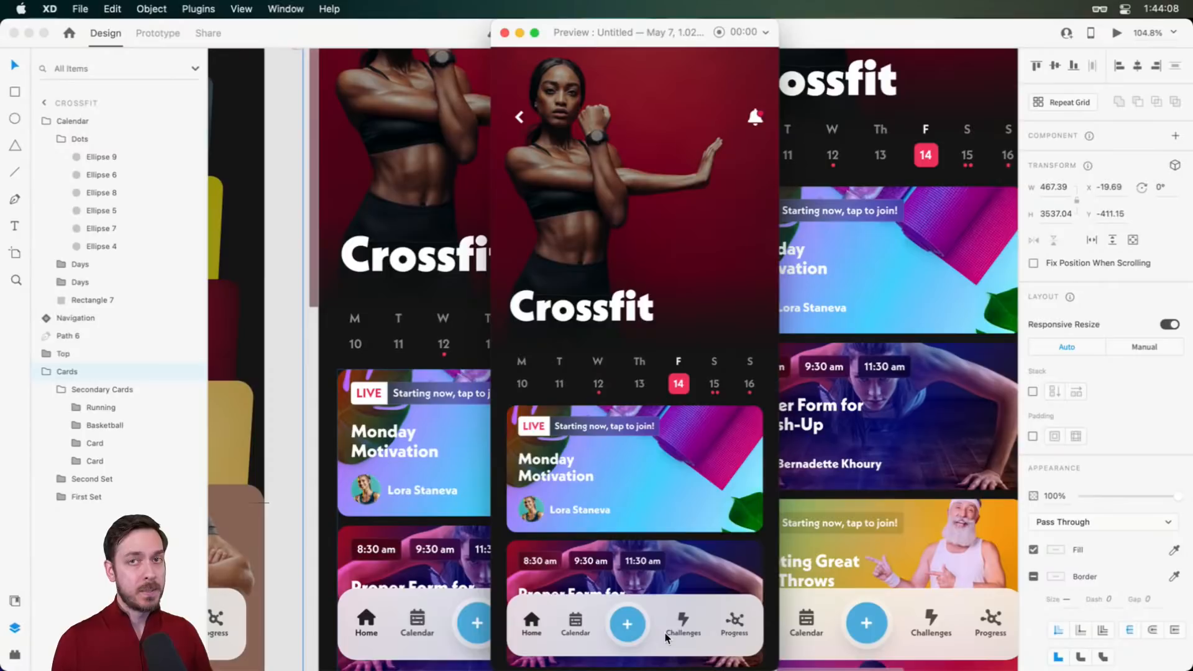
Close the preview window and scroll back to the Crossfit home screen artboard
key(super+w)
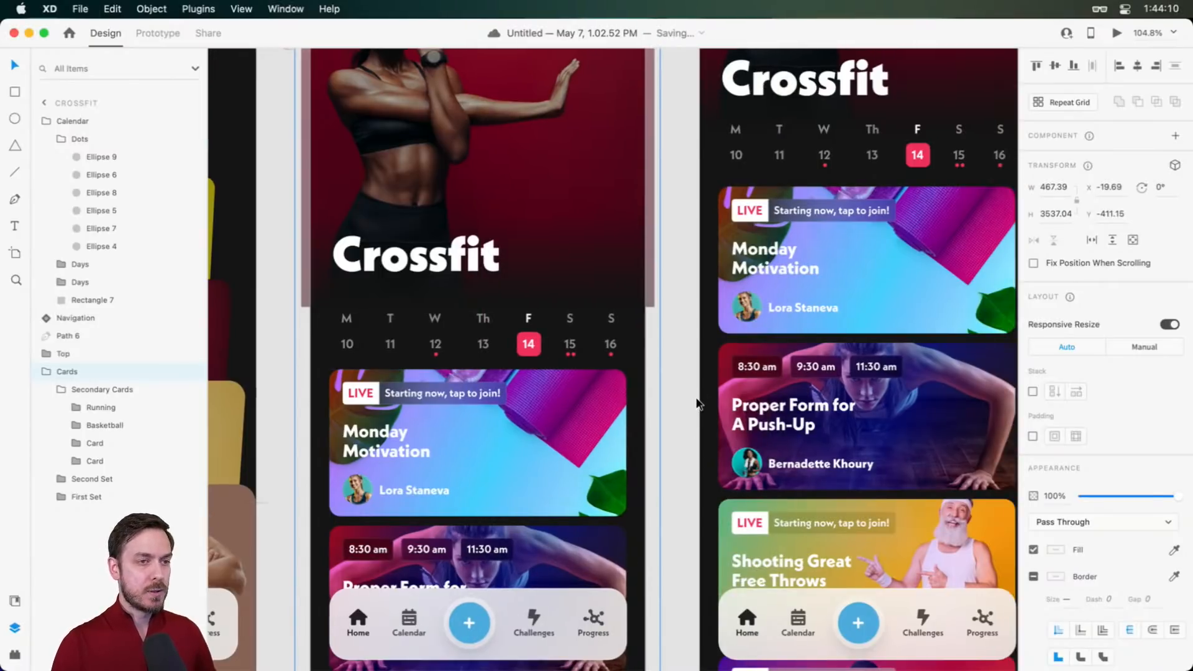
scroll(701, 401, right, 1)
scroll(448, 378, up, 5)
Draw a short horizontal line above the top card and centre it over the card stack
double_click(464, 360)
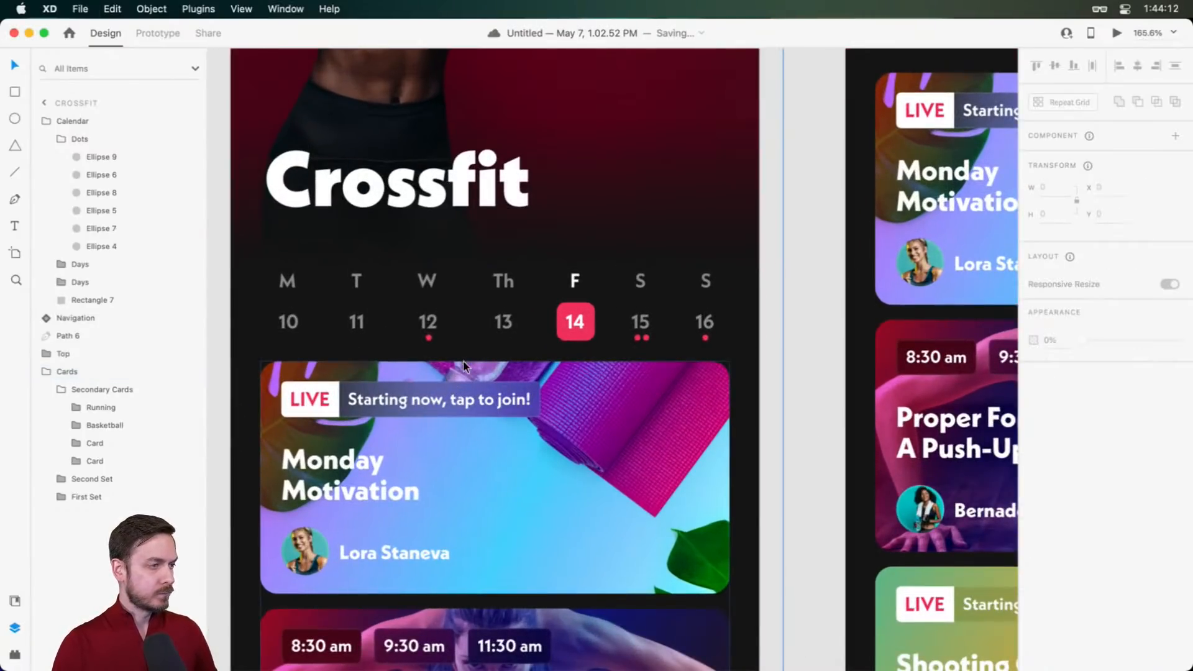
double_click(463, 360)
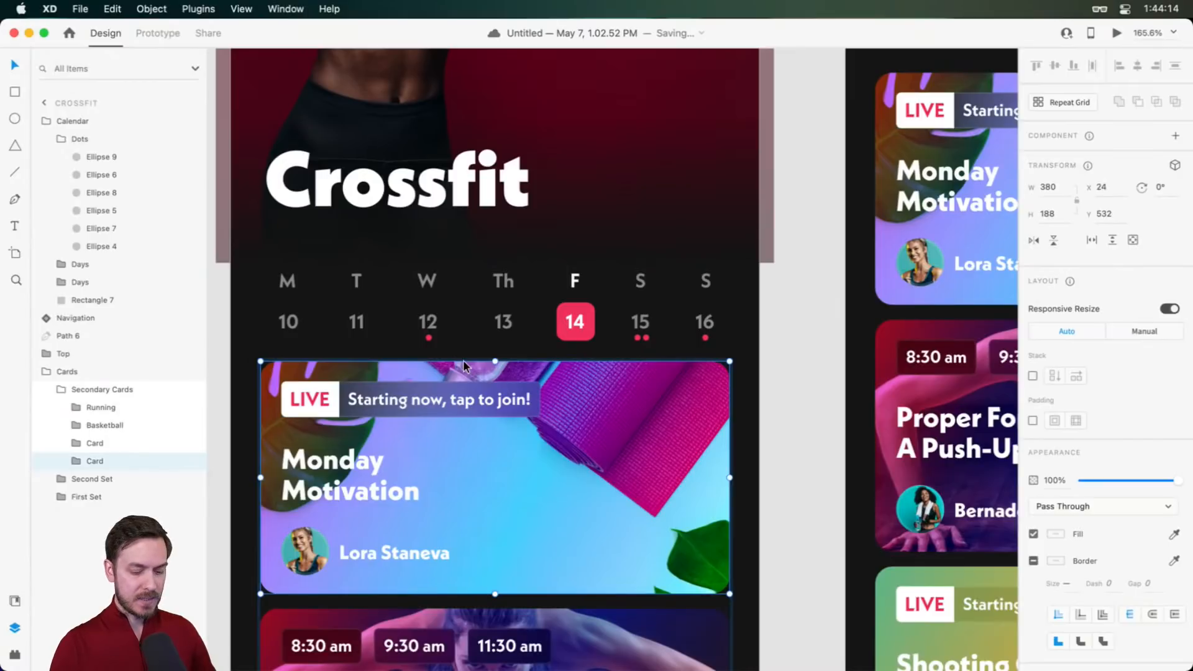
key(l)
mouse_move(446, 349)
mouse_down()
mouse_move(486, 349)
mouse_move(470, 348)
mouse_up()
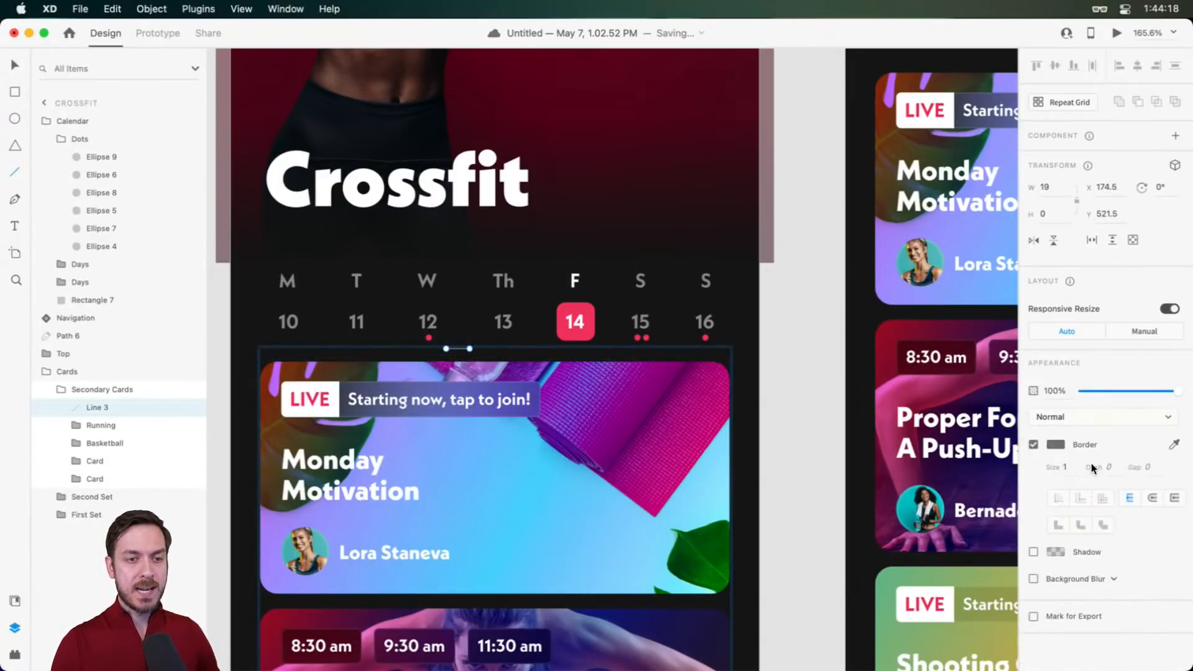
text(3)
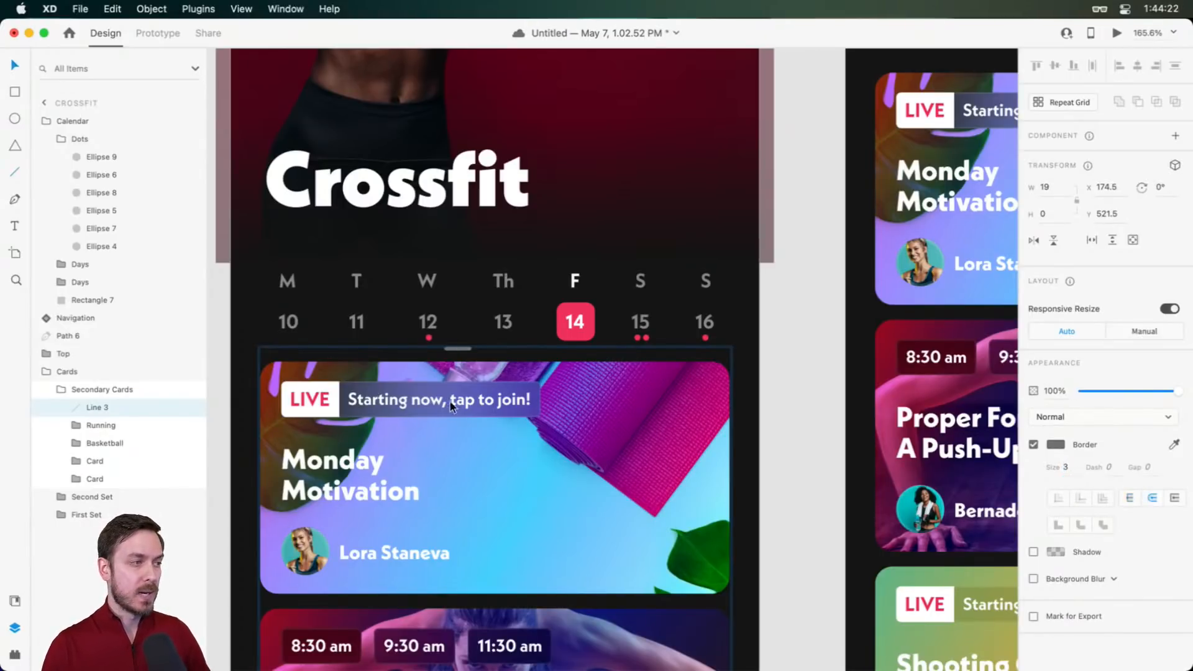
drag(457, 348, 490, 350)
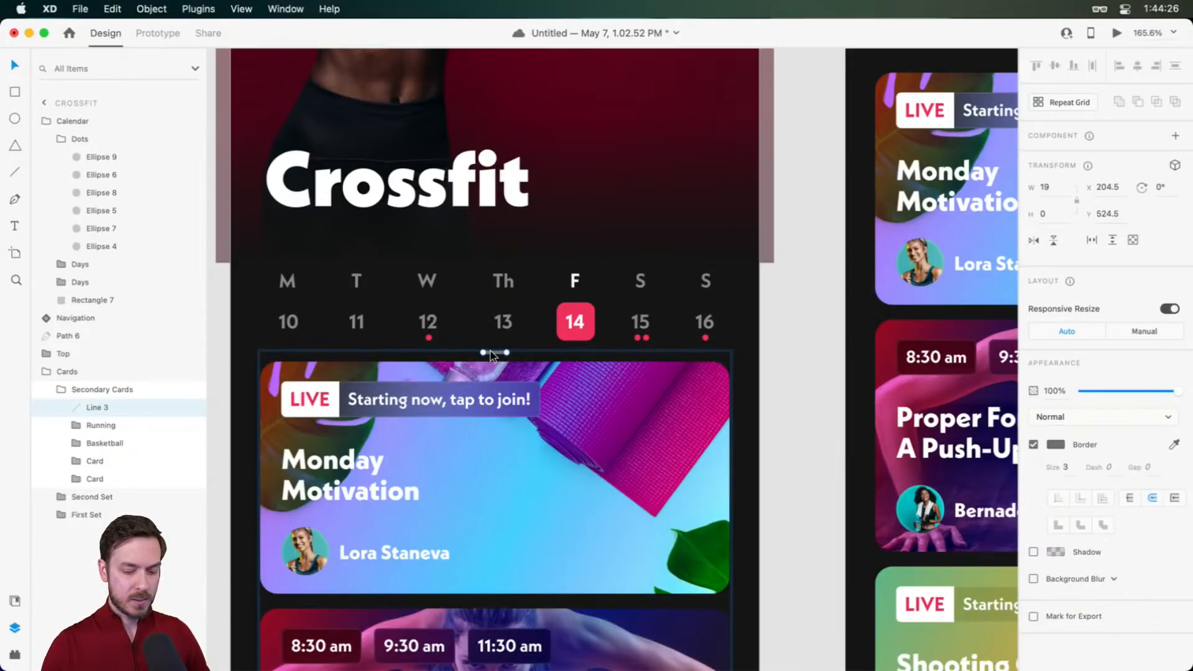
key(super+Return)
Widen the handle line to 25, set its border size to 4, and nudge it up slightly
key(super+w)
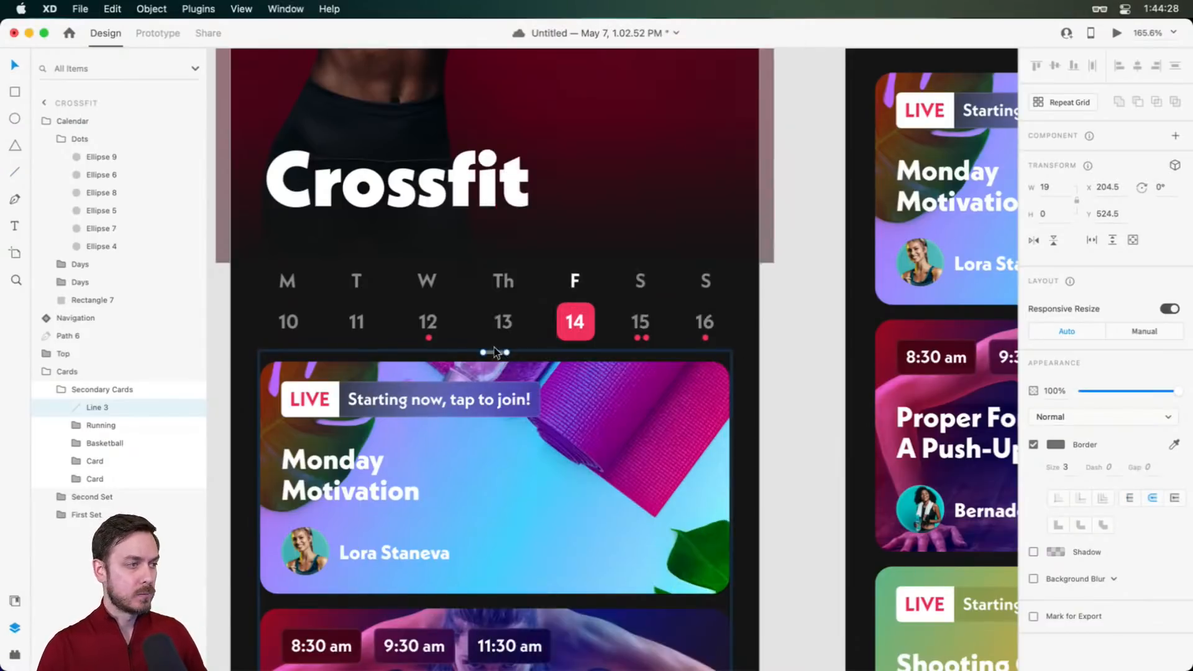
drag(507, 352, 509, 350)
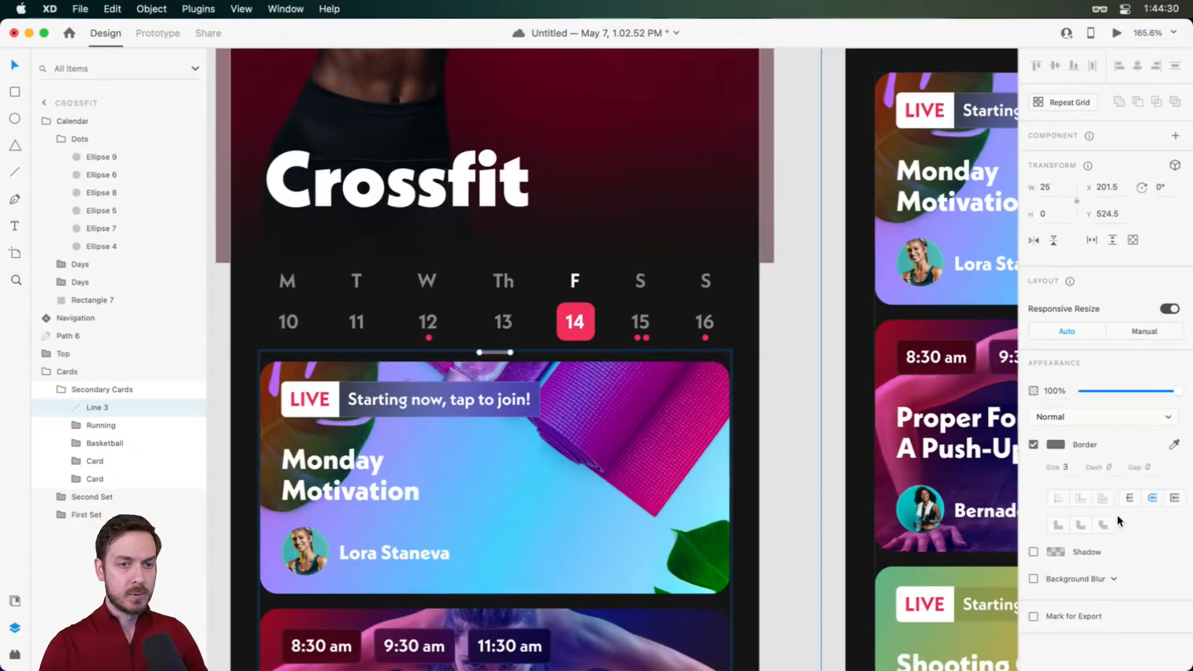
key(Up)
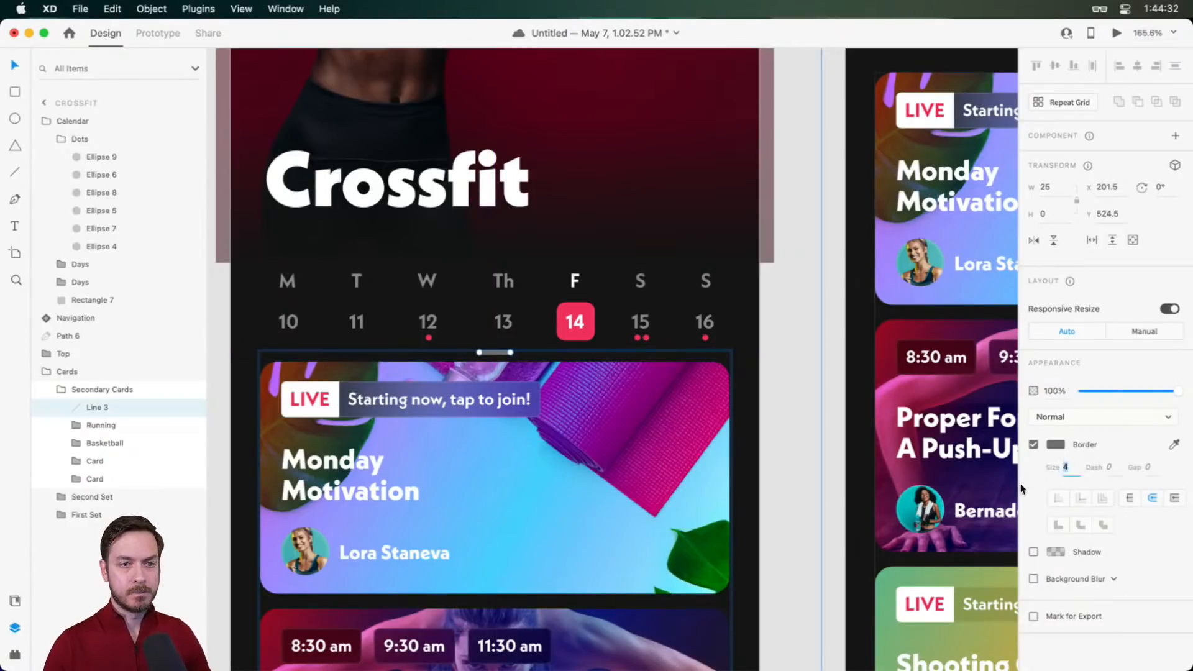
click(1055, 444)
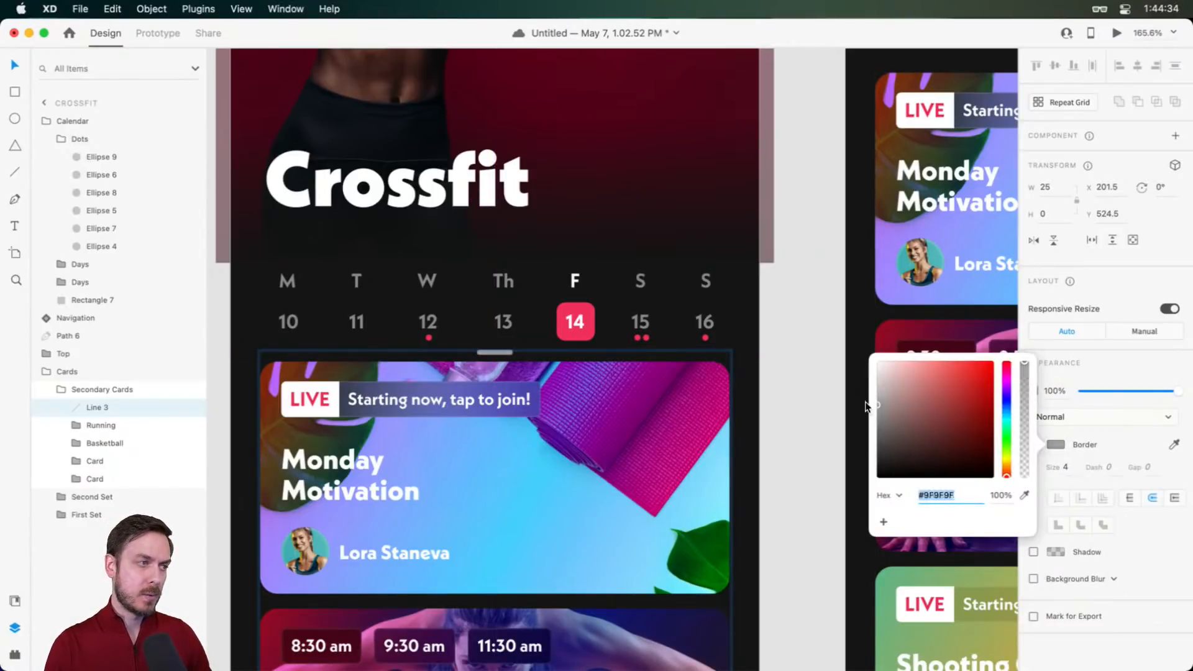
key(Escape)
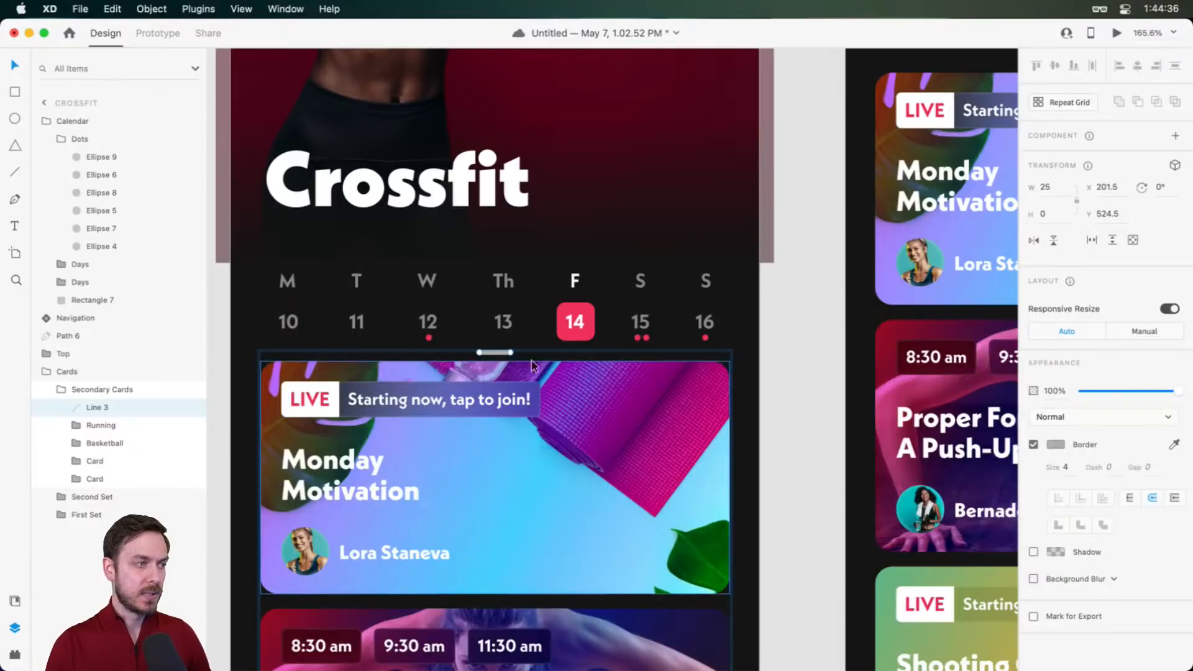
key(Escape)
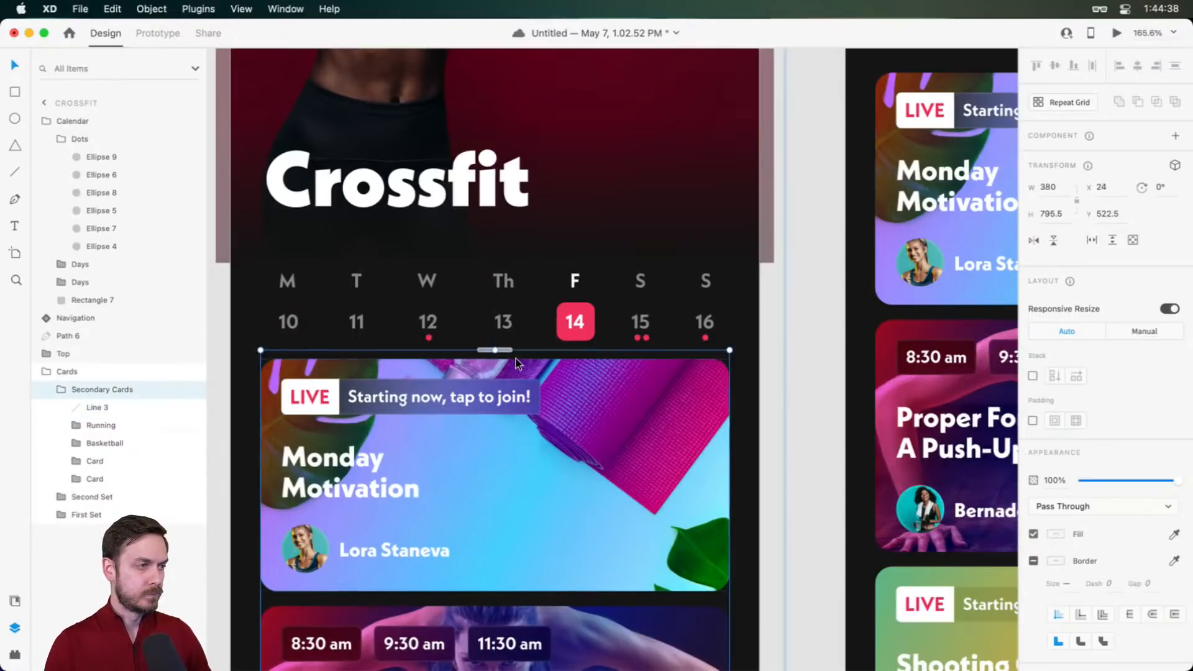
click(507, 354)
key(Up)
key(Up)
key(super+Return)
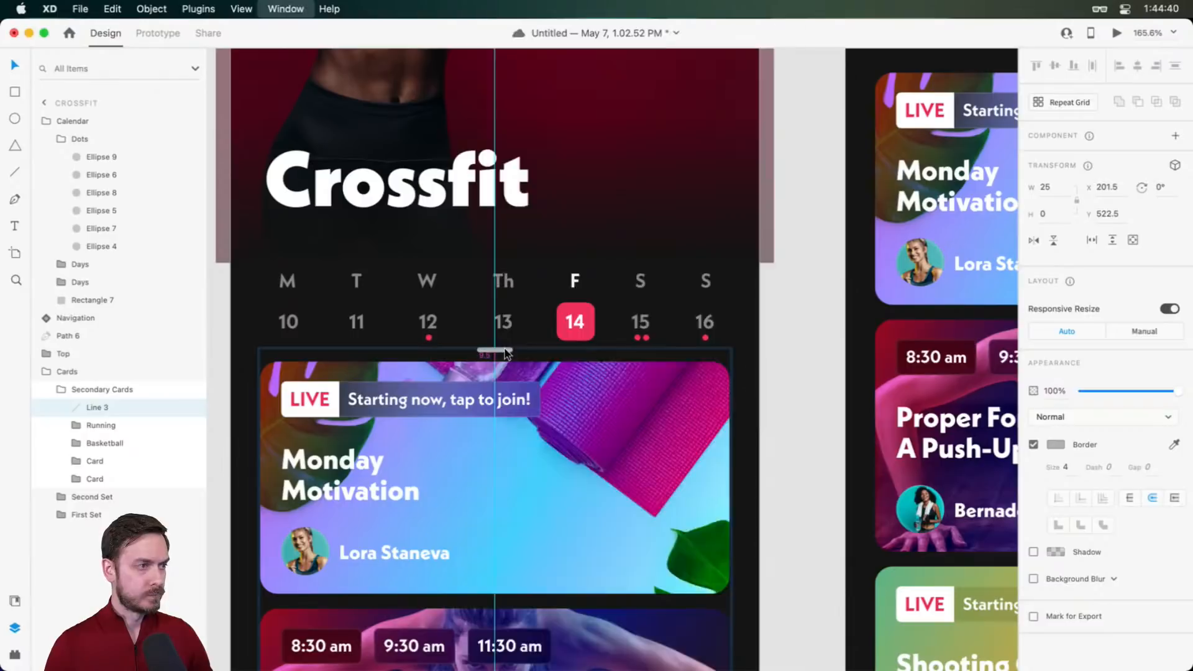
key(super+w)
Move the card stack down to make room and place the handle line just above the cards
click(501, 277)
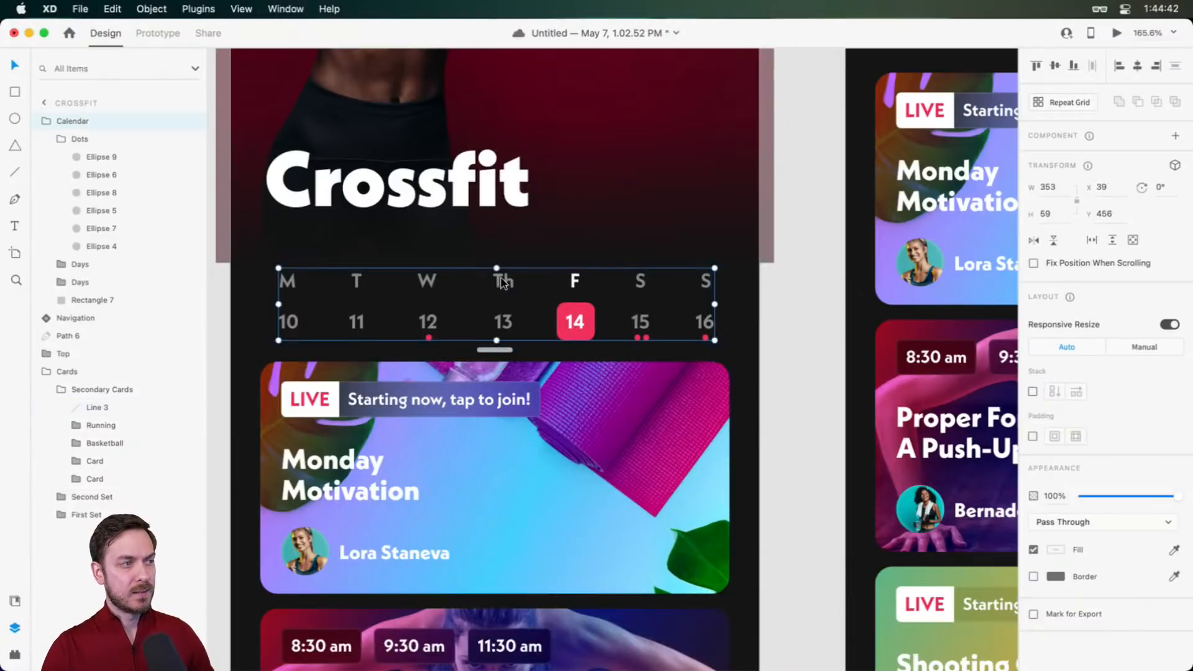
key(Up)
key(Up)
key(Up)
key(Up)
key(super+z)
drag(542, 425, 585, 402)
key(super+z)
double_click(588, 394)
key(super+z)
click(101, 390)
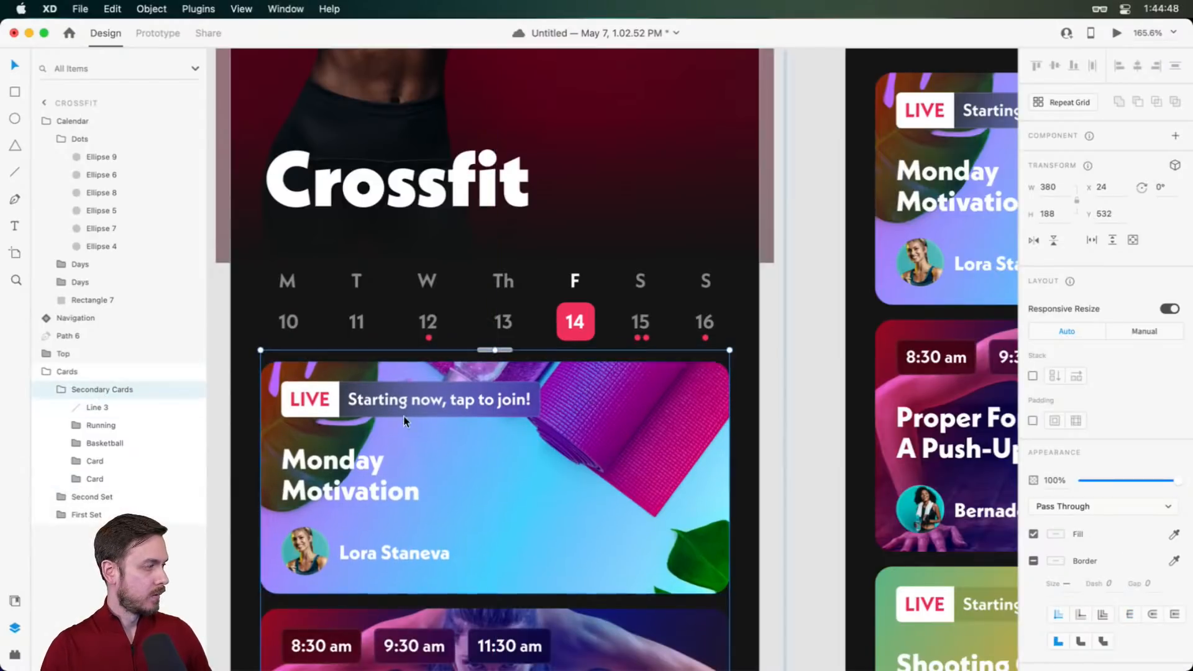
drag(506, 416, 509, 428)
double_click(501, 361)
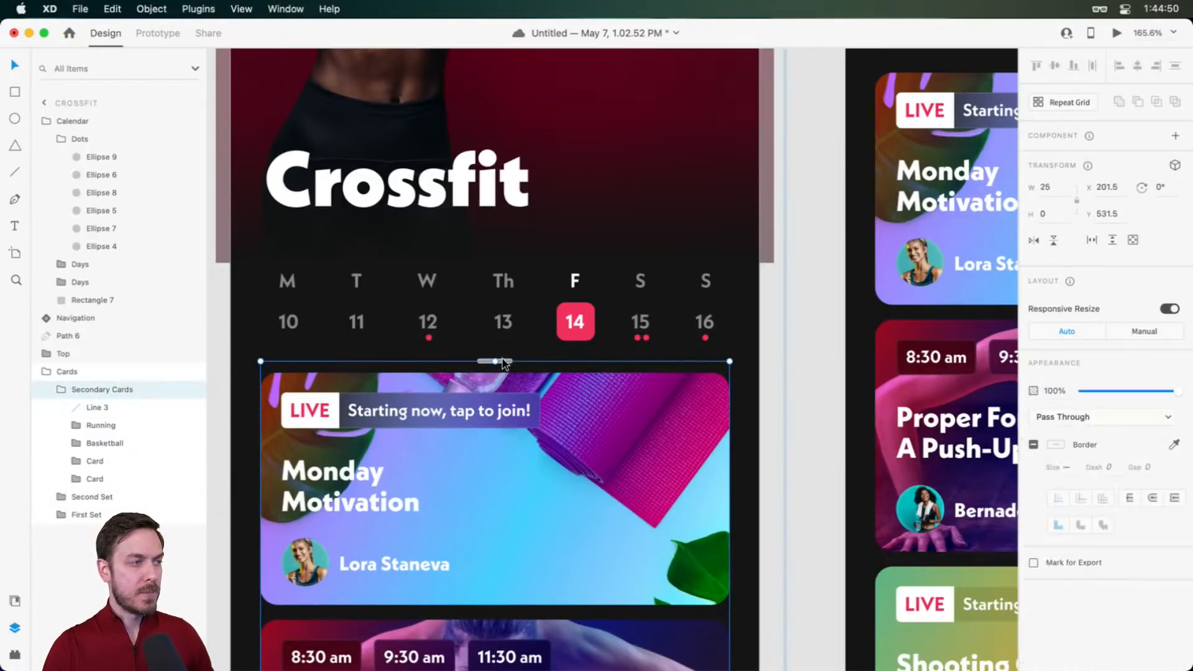
drag(502, 360, 505, 353)
key(super+Return)
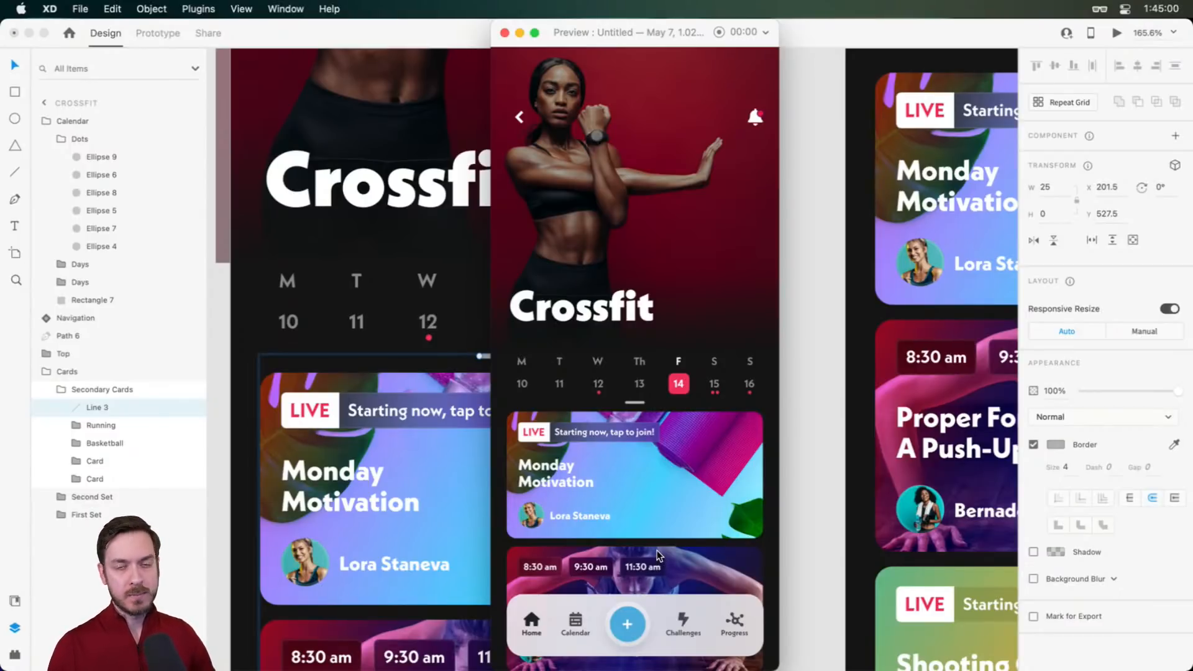
Copy the handle line into Crossfit – 1's Secondary Cards group, positioned above the top card
key(super+w)
scroll(634, 465, down, 5)
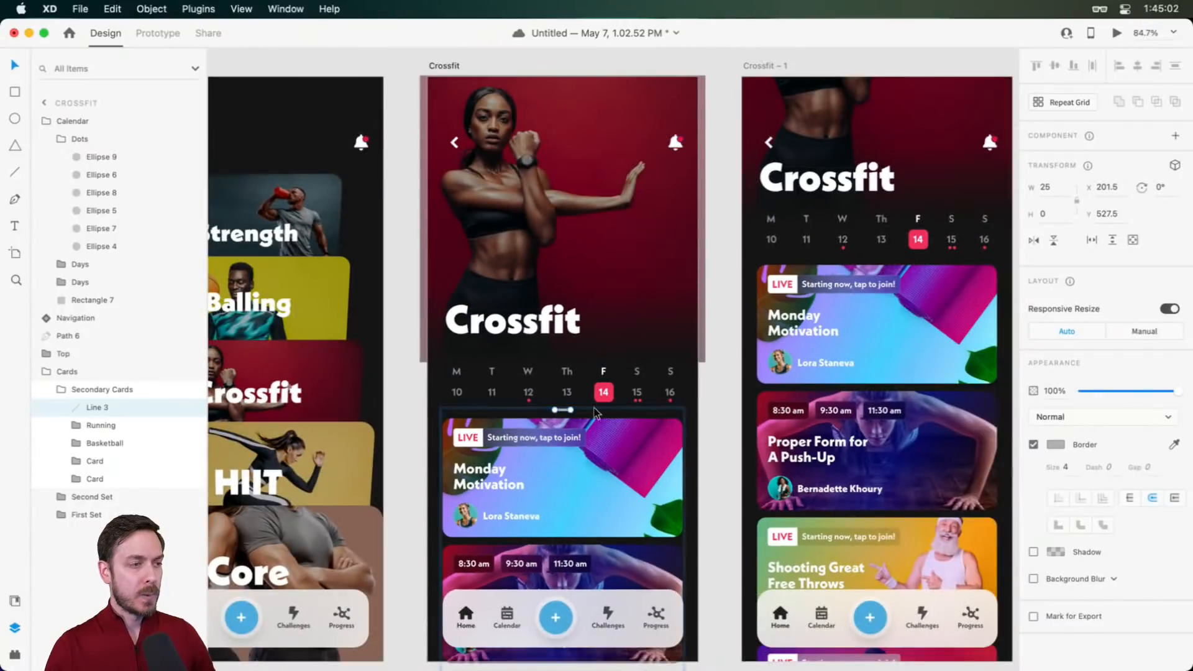
key(super+c)
click(909, 307)
scroll(909, 307, right, 2)
scroll(909, 307, up, 1)
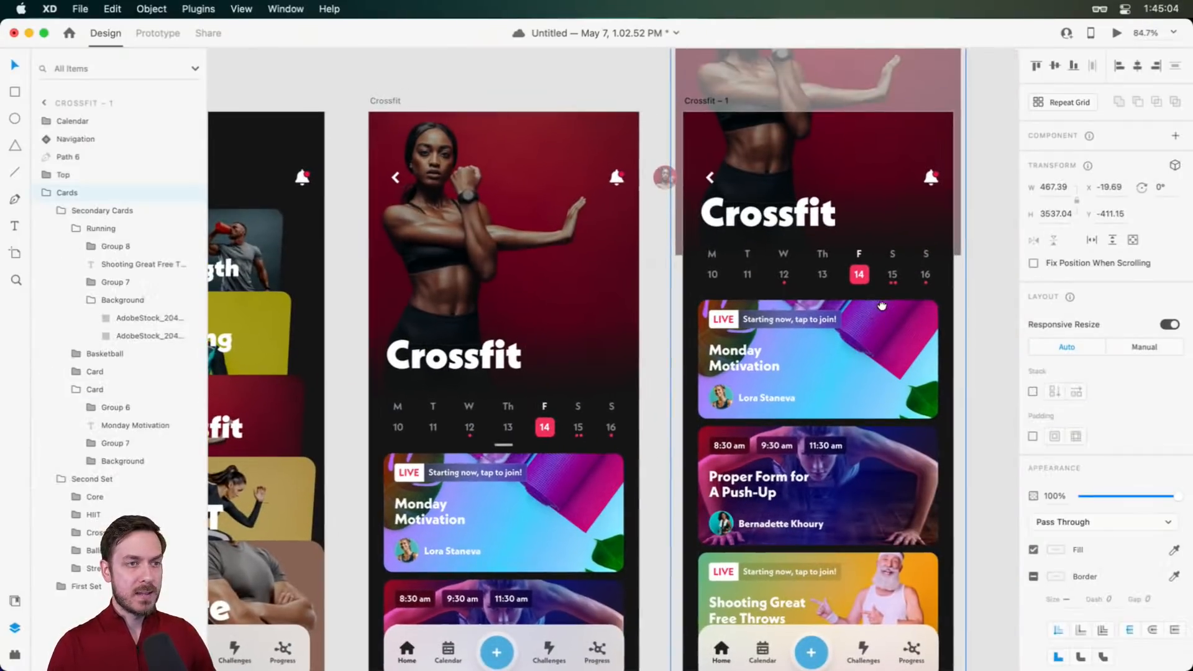
double_click(876, 300)
double_click(869, 300)
key(super+v)
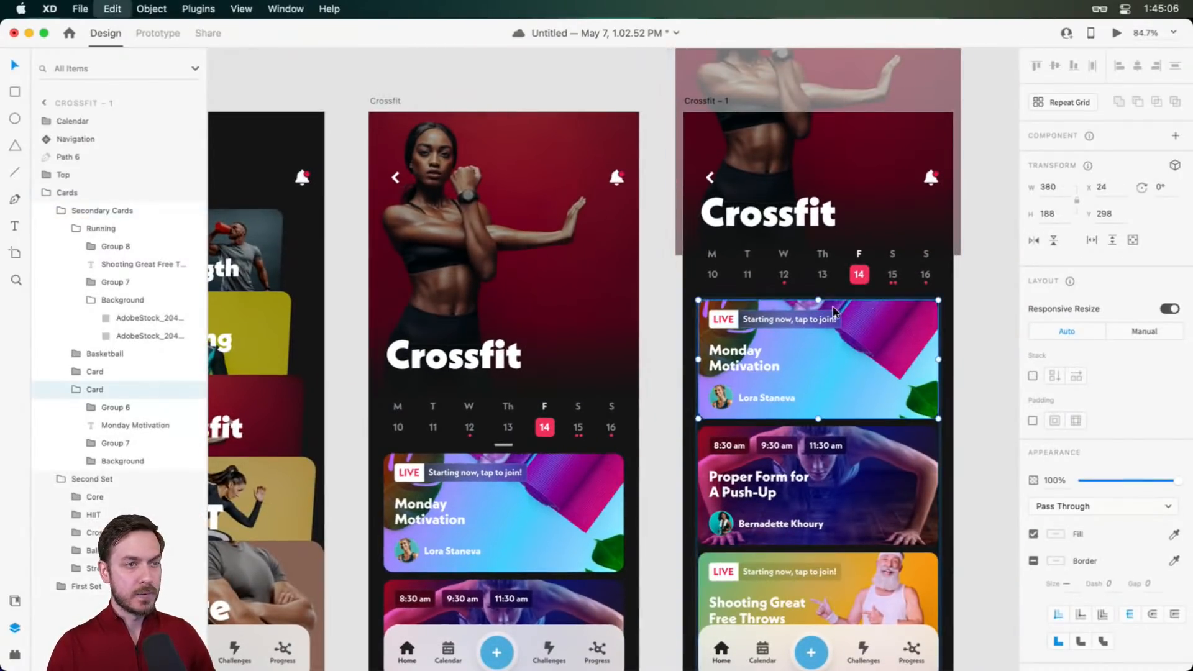
drag(823, 446, 827, 292)
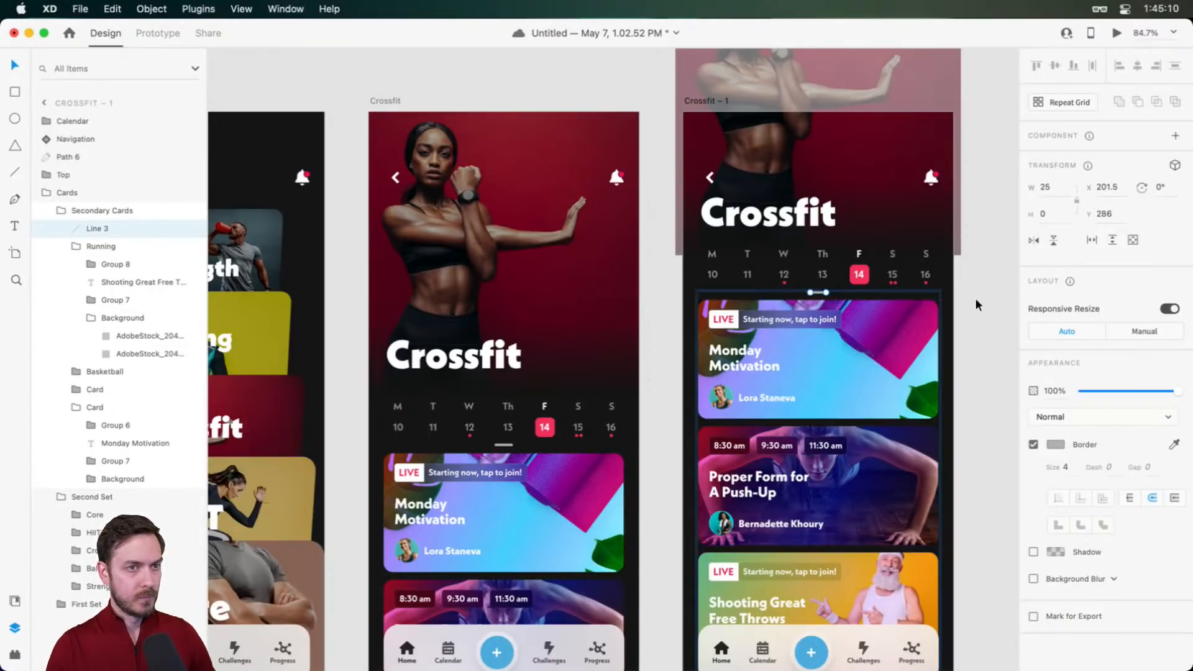
Select the Crossfit screen's card stack and enter Prototype mode
click(973, 300)
click(510, 392)
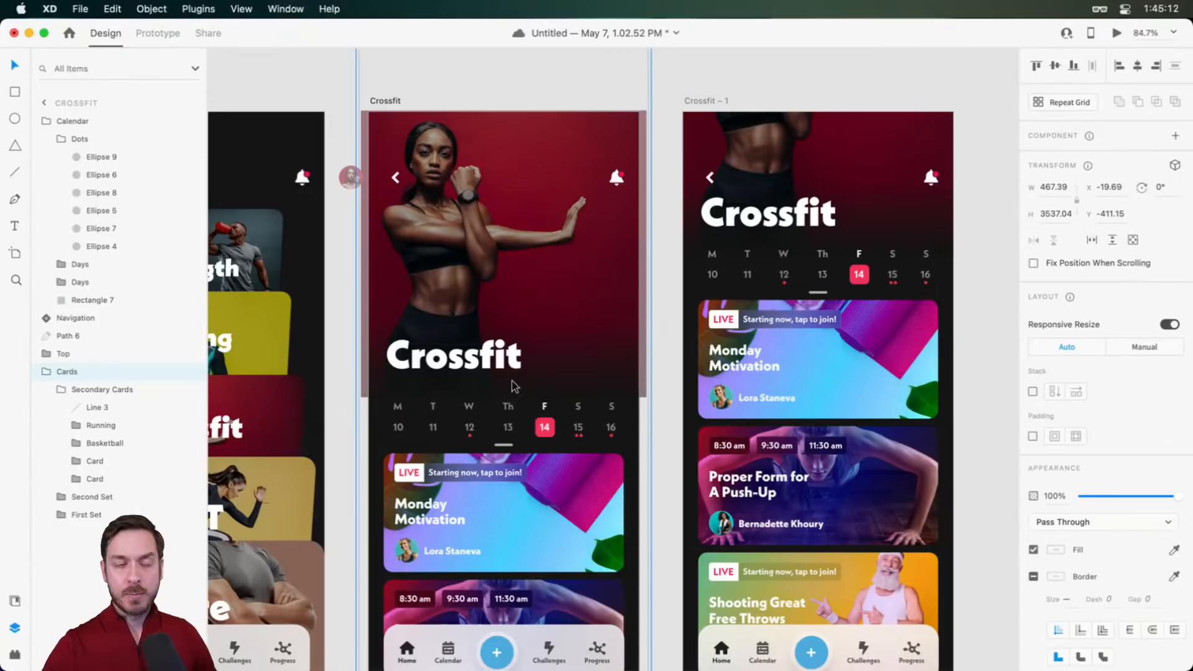
click(159, 34)
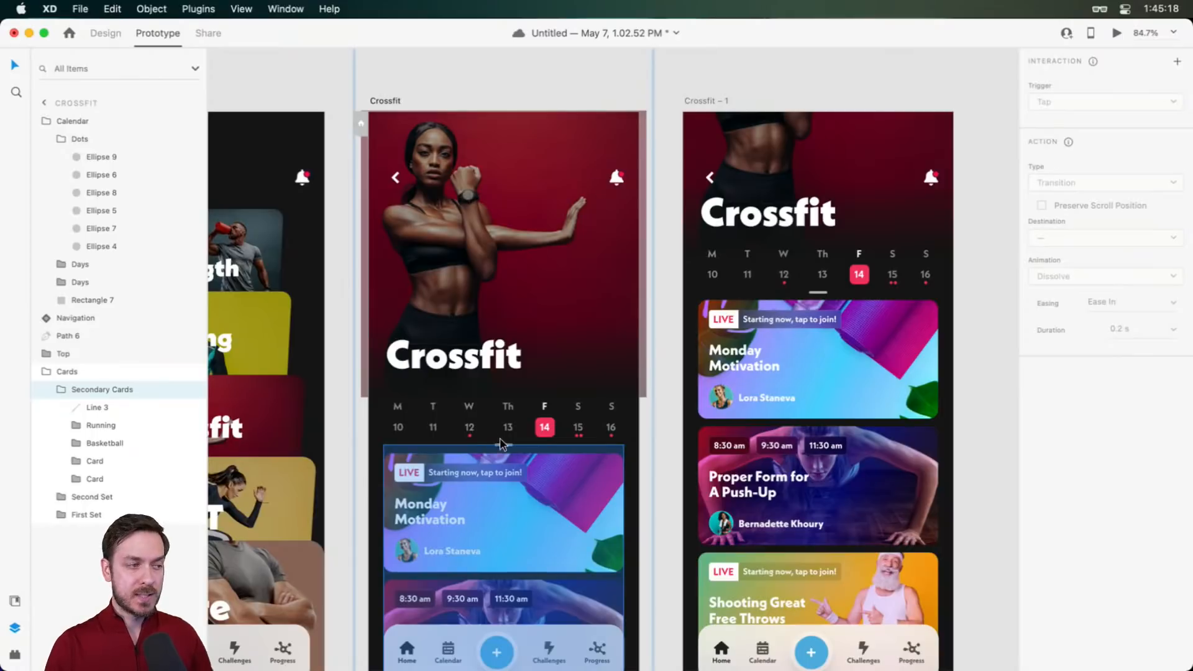
Wire the Crossfit card stack to Crossfit – 1 with a Drag trigger and test it in preview
scroll(503, 445, up, 5)
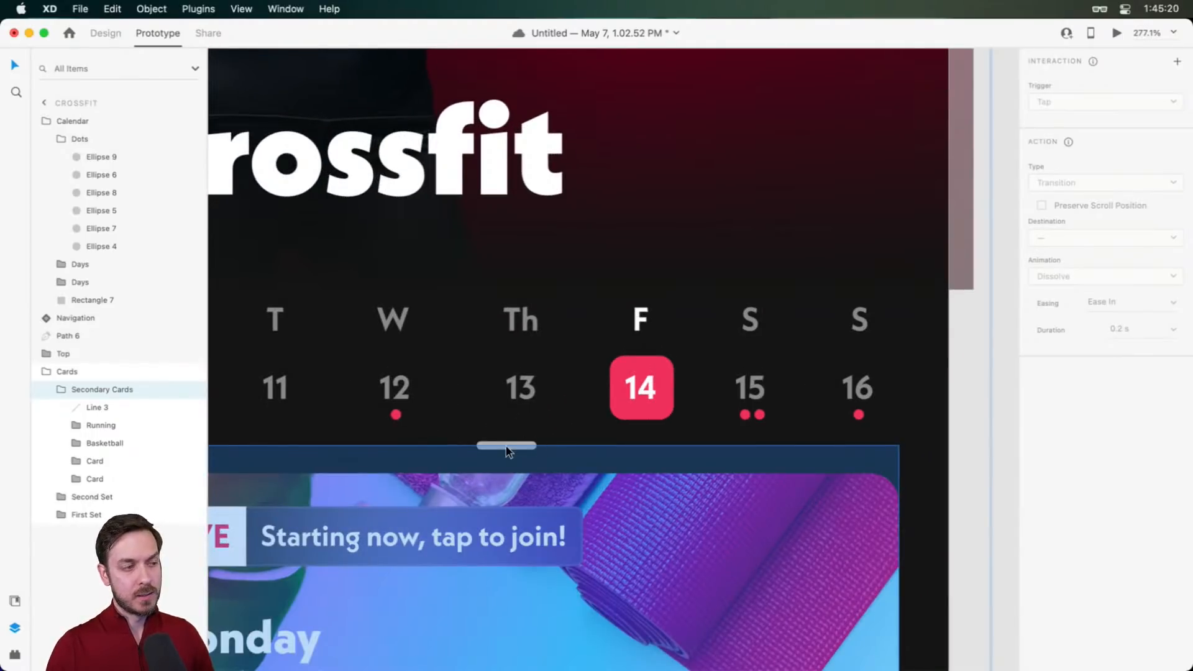
scroll(508, 451, down, 5)
scroll(524, 450, down, 3)
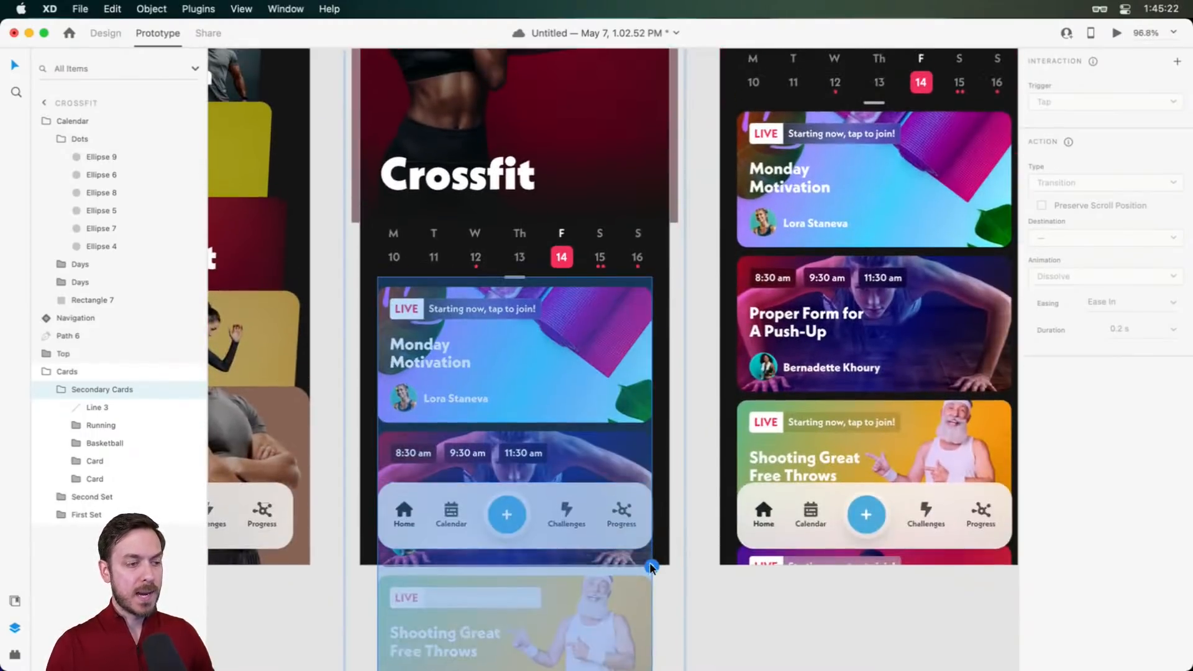
drag(652, 564, 808, 291)
scroll(803, 220, up, 5)
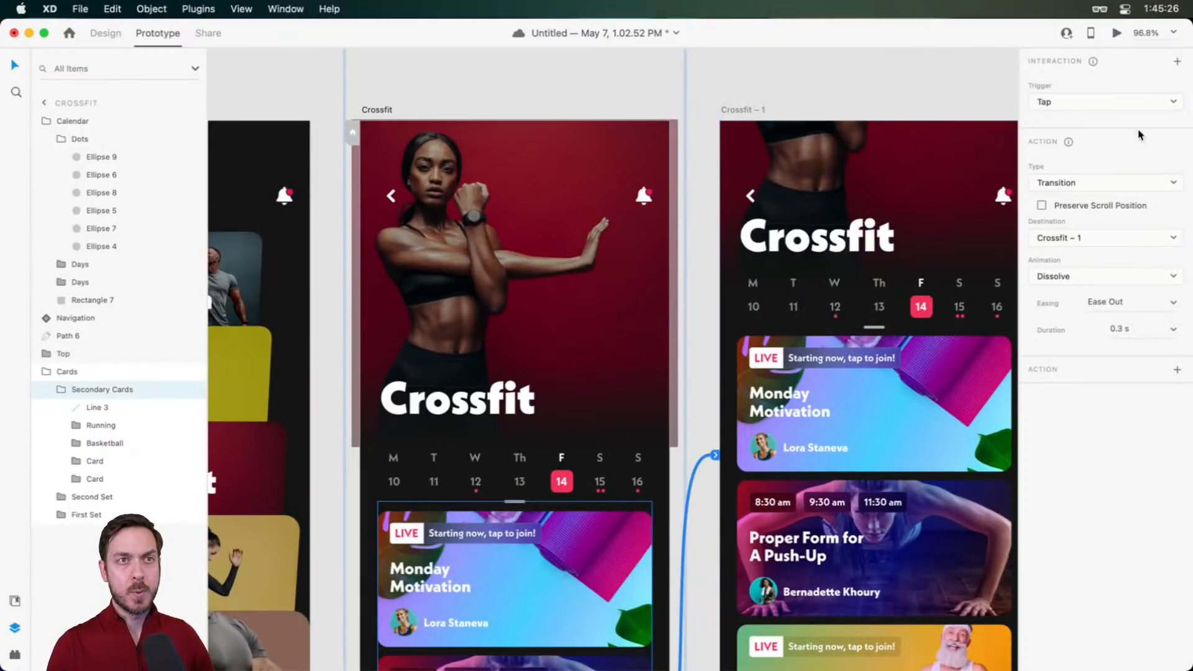
click(1051, 102)
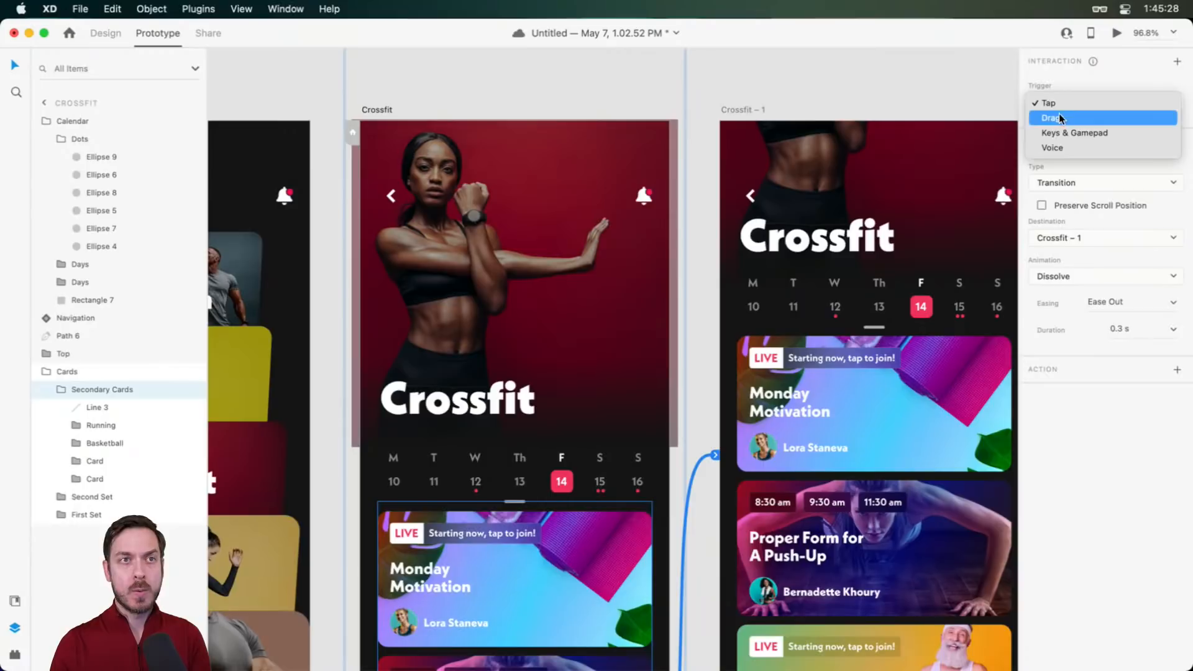
click(1069, 119)
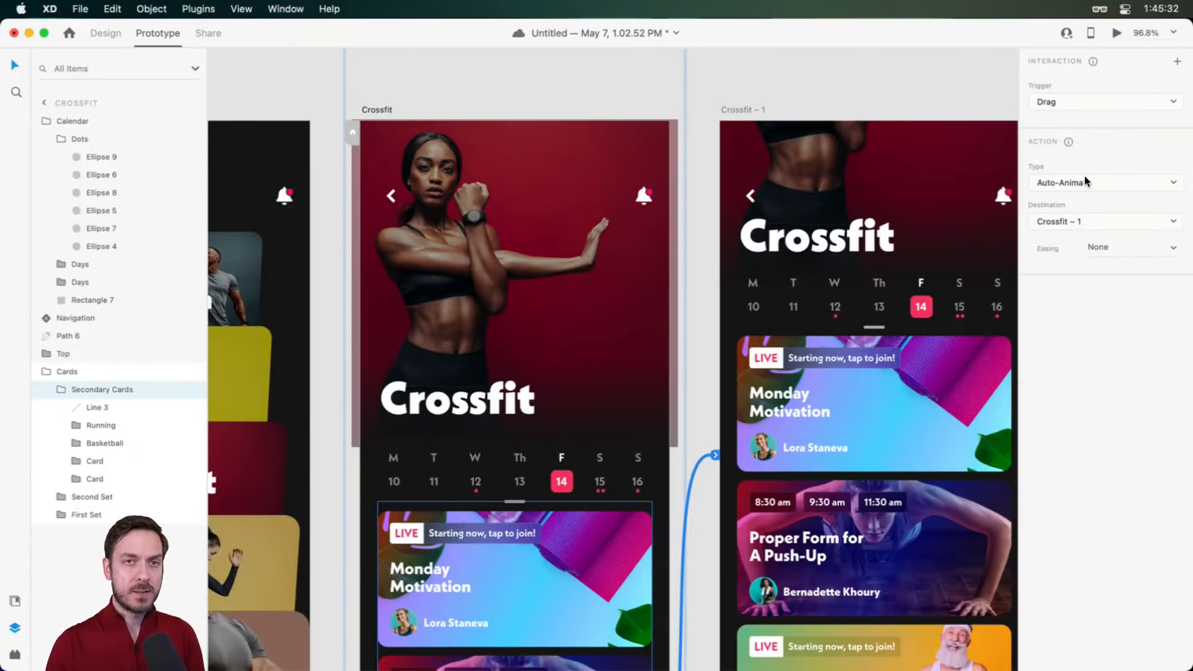
click(1117, 34)
drag(651, 446, 597, 234)
key(super+w)
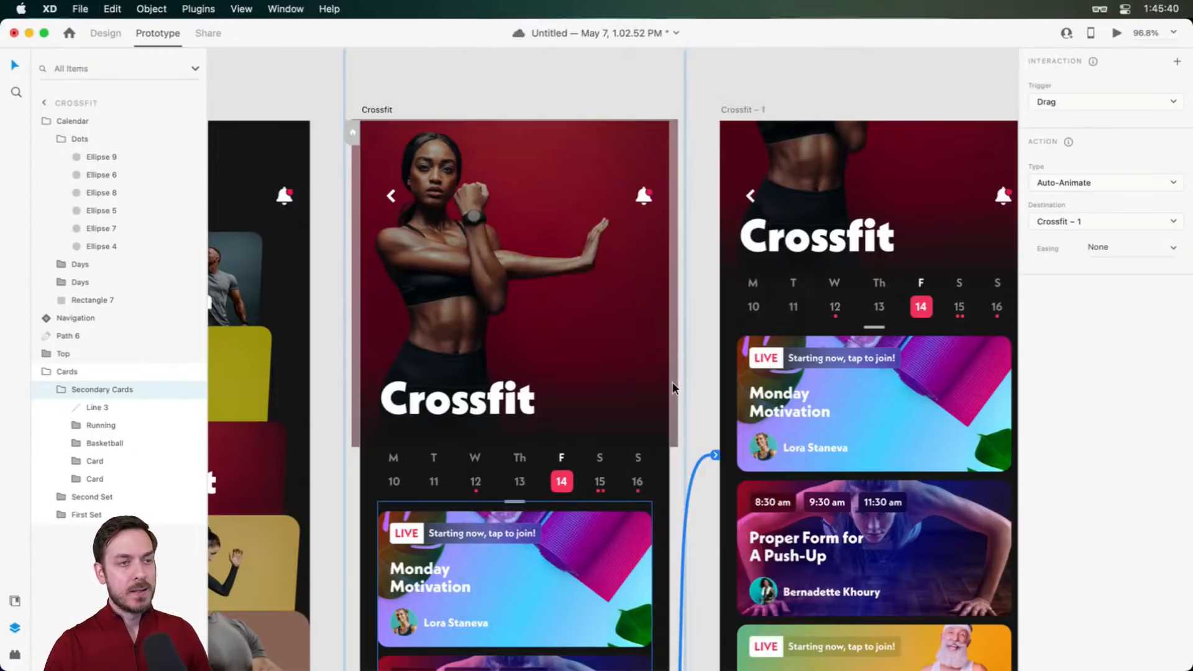
Wire Crossfit – 1's card group back to the Crossfit screen and test the drag transition
scroll(735, 321, right, 5)
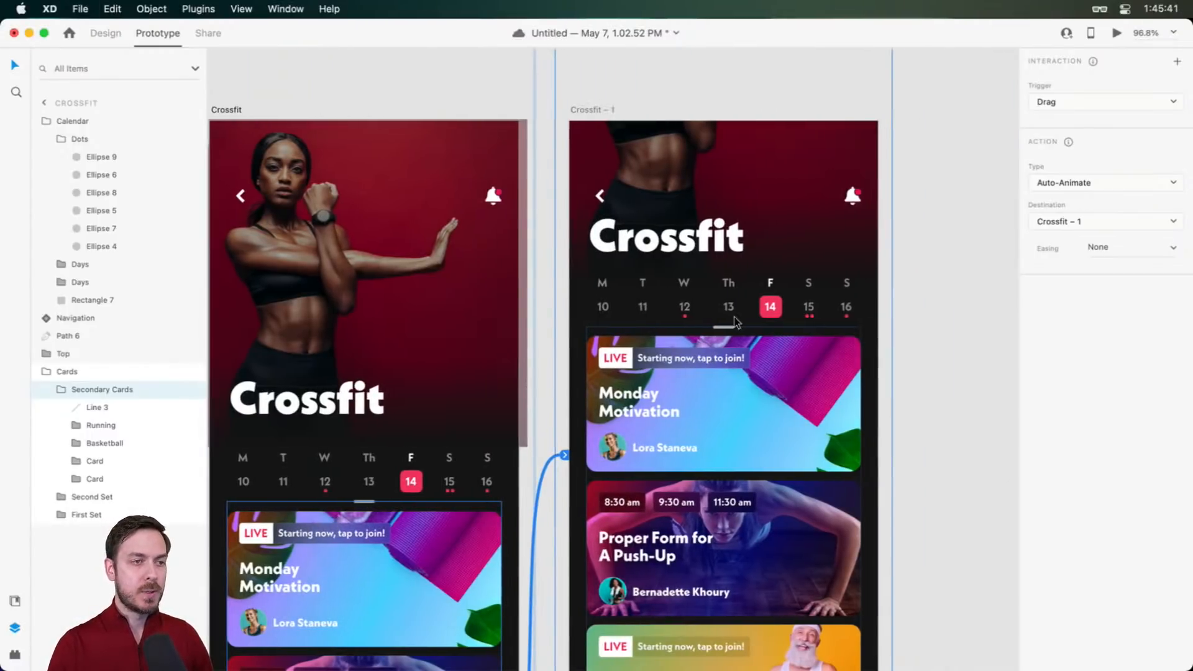
click(704, 375)
drag(861, 616, 519, 460)
key(super+Return)
drag(655, 314, 653, 522)
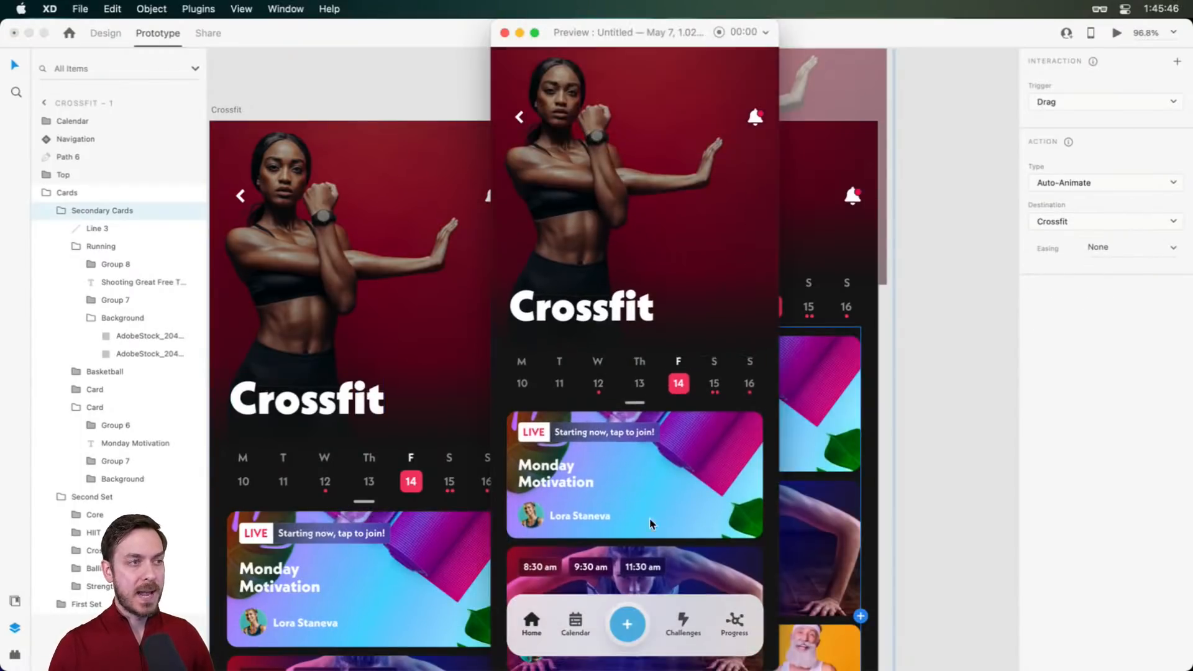
drag(649, 323, 707, 506)
key(super+w)
scroll(902, 449, down, 1)
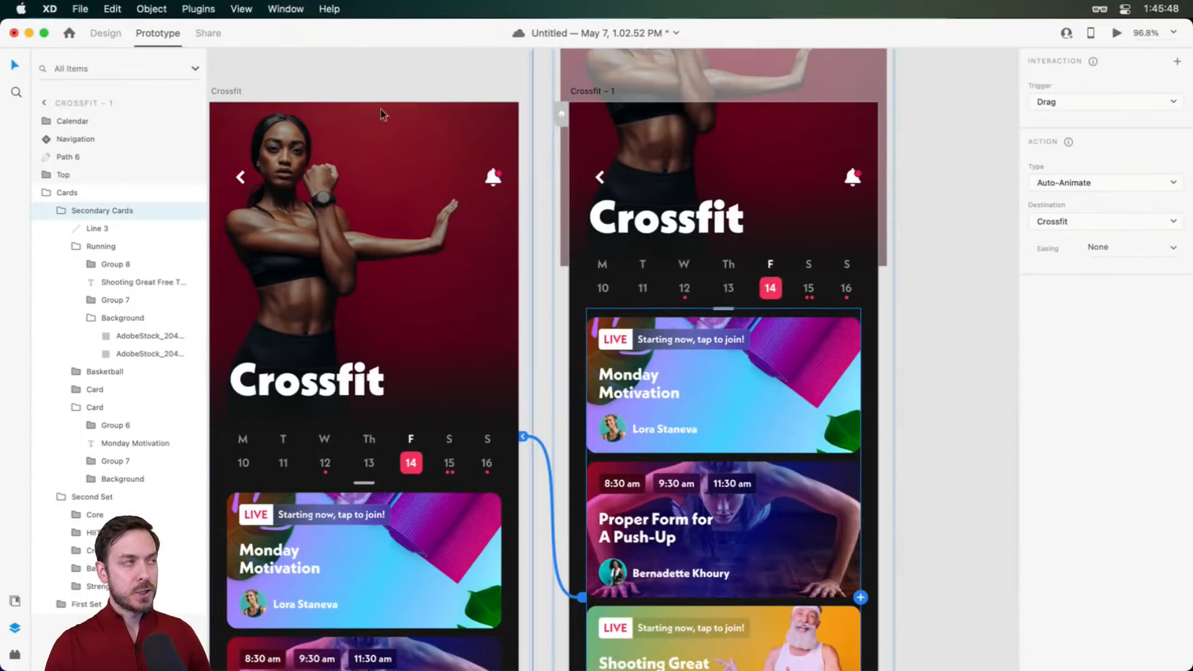
click(104, 33)
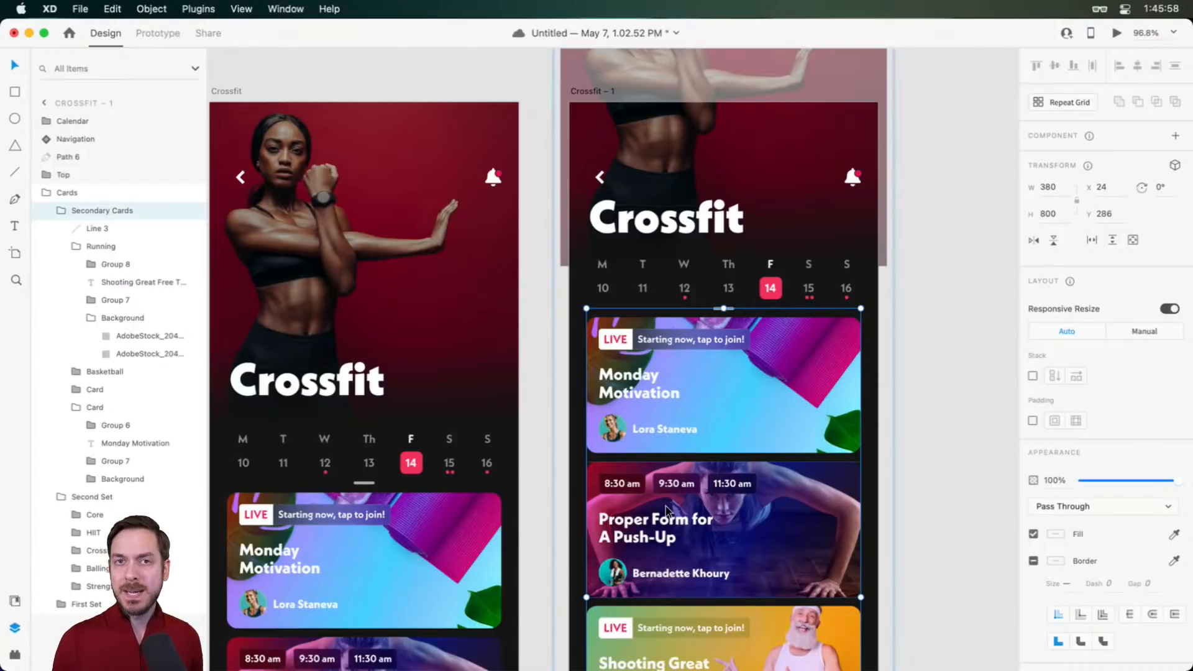
Save, move the Proper Form card up over Monday Motivation, and push Monday back in 3D depth
key(super+s)
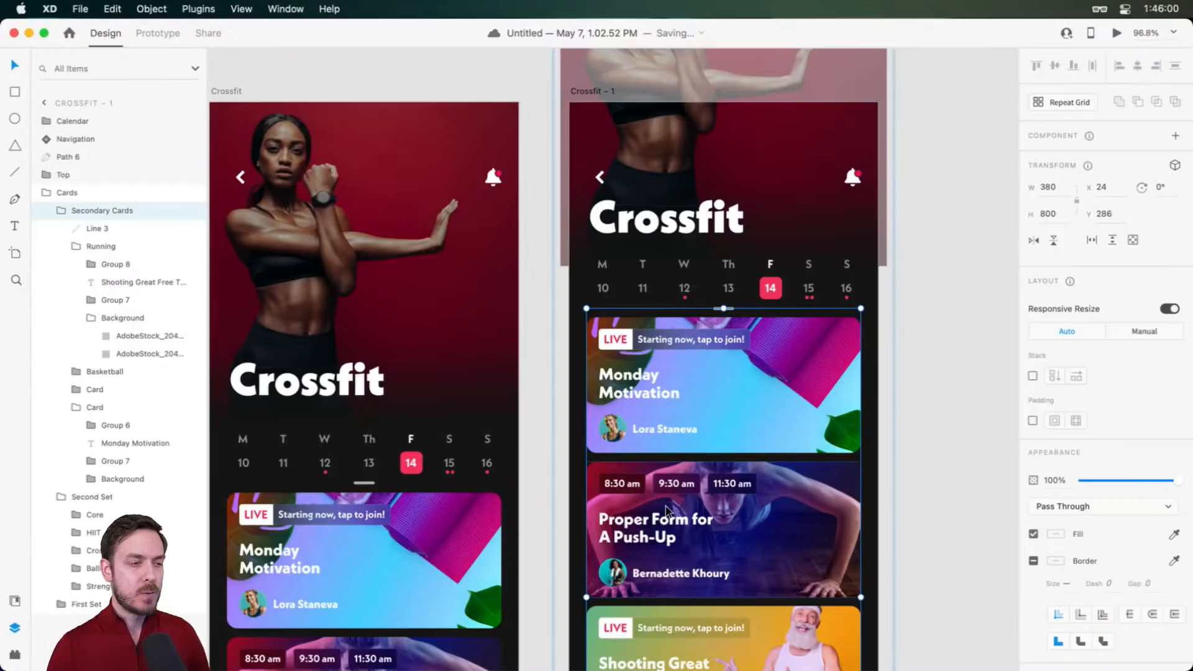
double_click(776, 521)
scroll(777, 521, up, 3)
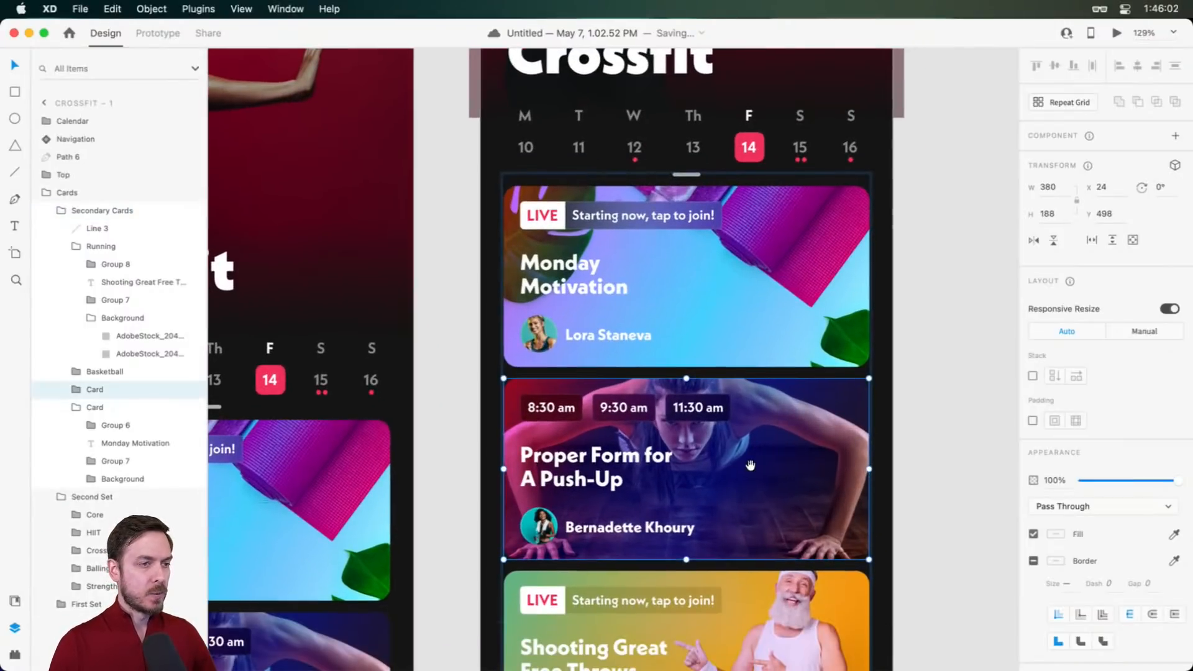
drag(749, 477, 738, 333)
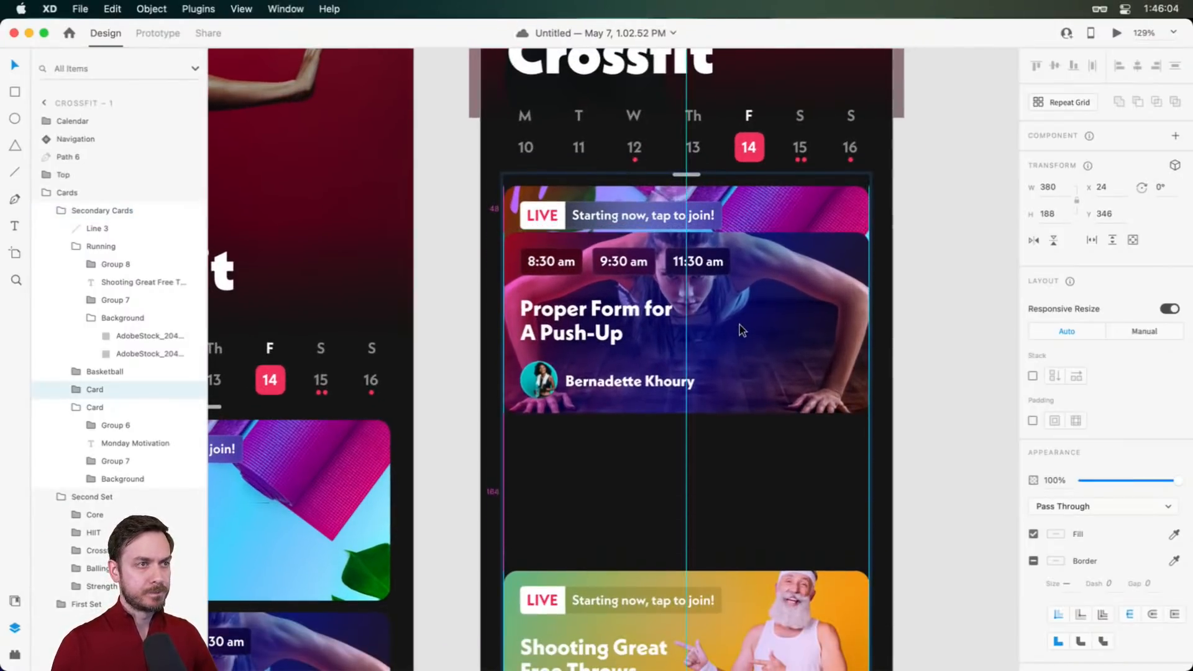
click(717, 215)
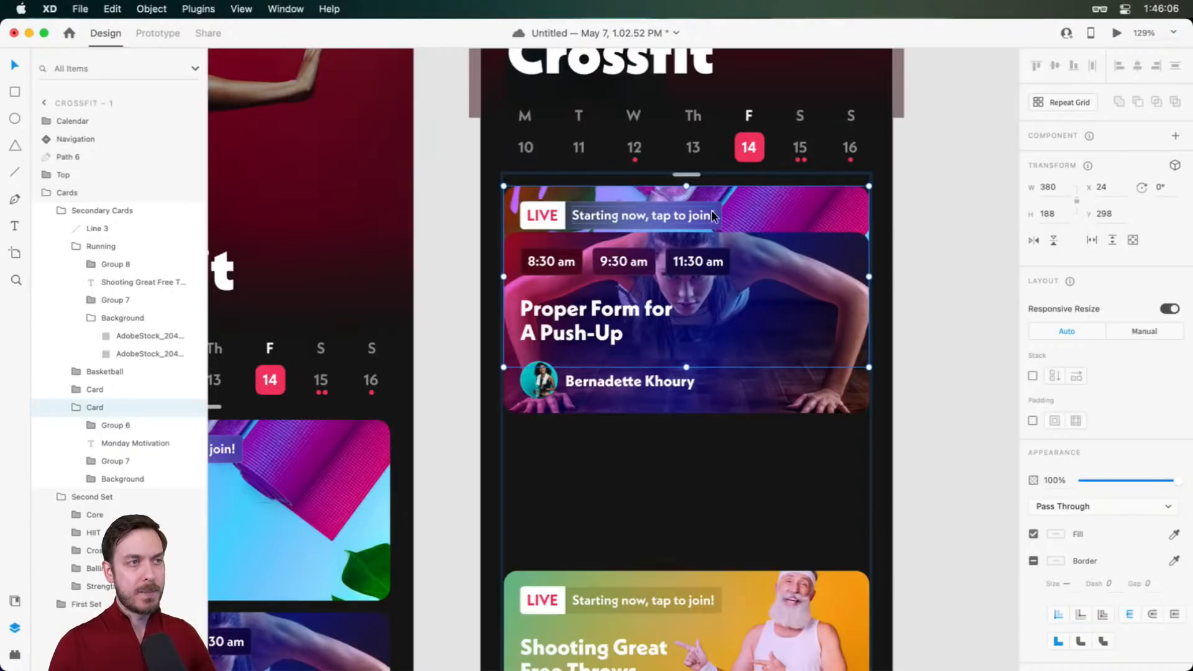
key(super+t)
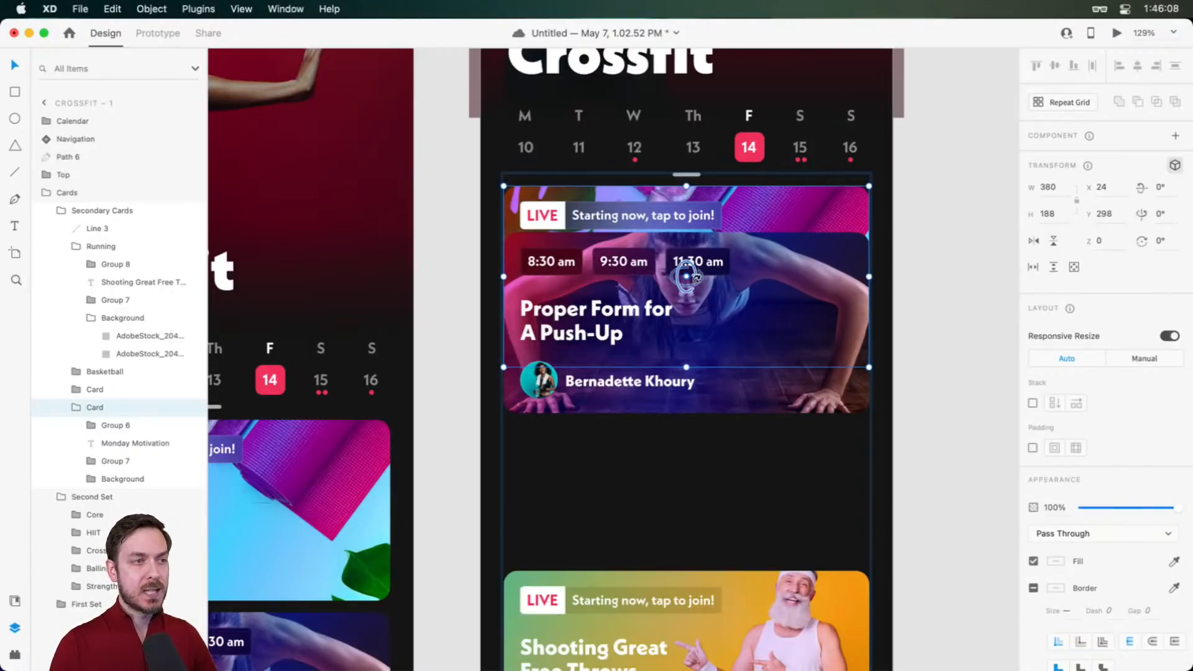
drag(686, 266, 743, 207)
Nudge the push-up card up and move the lower cards up, with Running under Shooting Great
drag(730, 295, 731, 293)
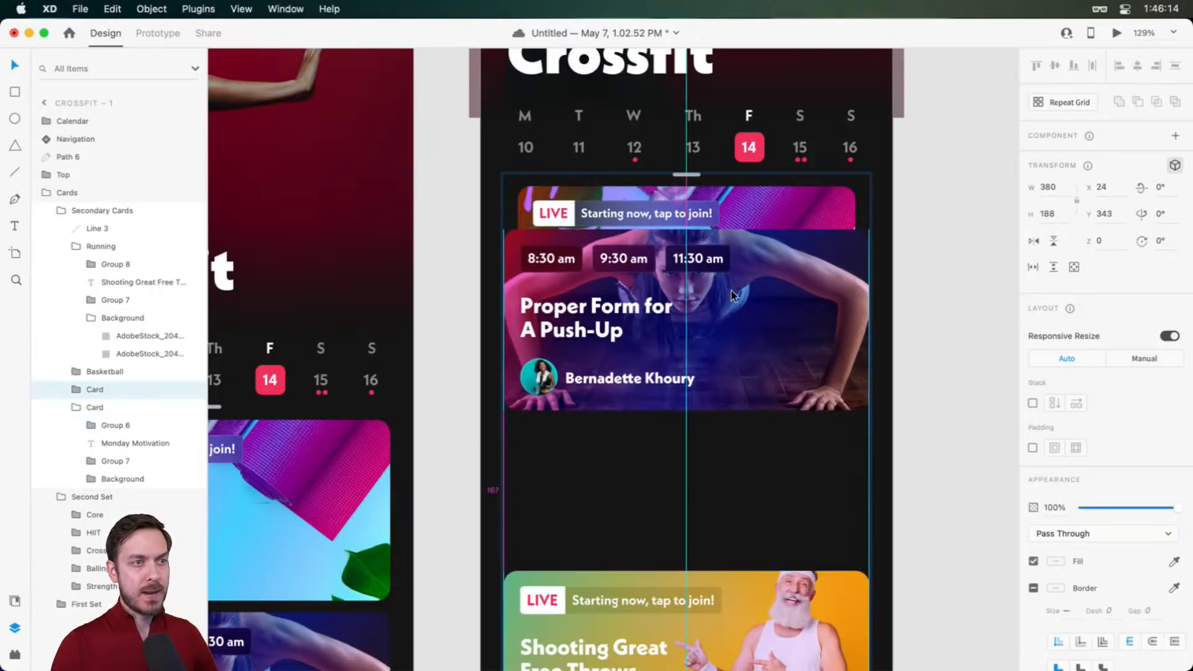
scroll(719, 489, down, 2)
drag(708, 531, 711, 392)
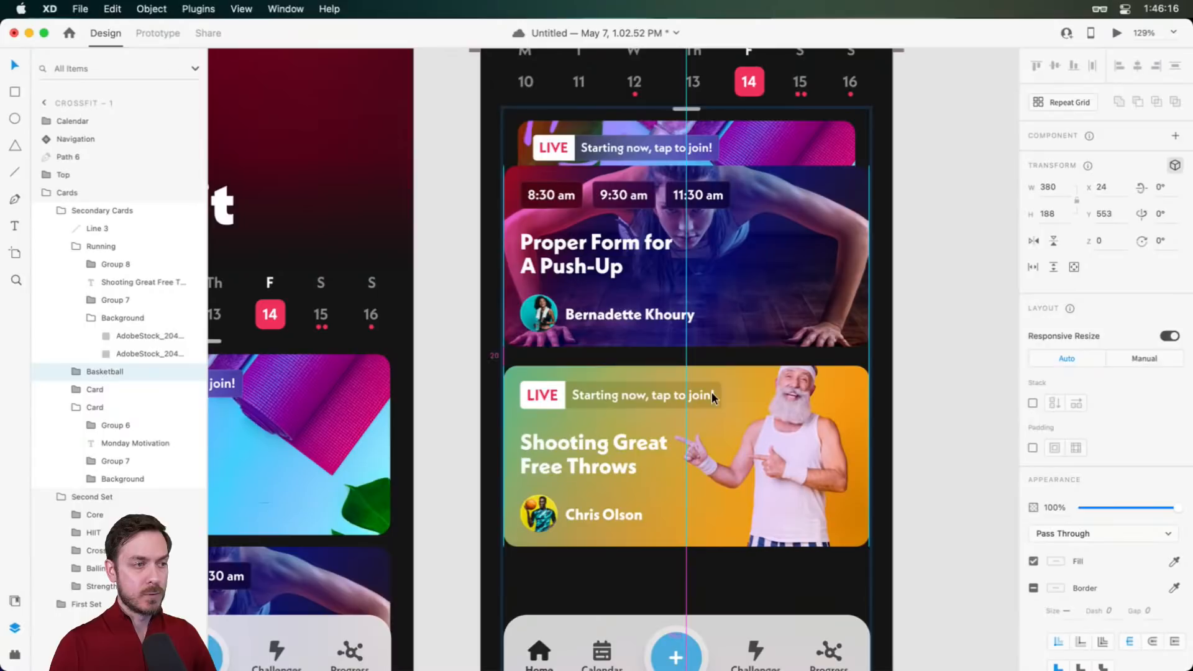
scroll(693, 497, down, 6)
drag(692, 498, 708, 427)
Preview the Crossfit artboard and drag the cards to watch them auto-animate into the stack
scroll(709, 432, down, 5)
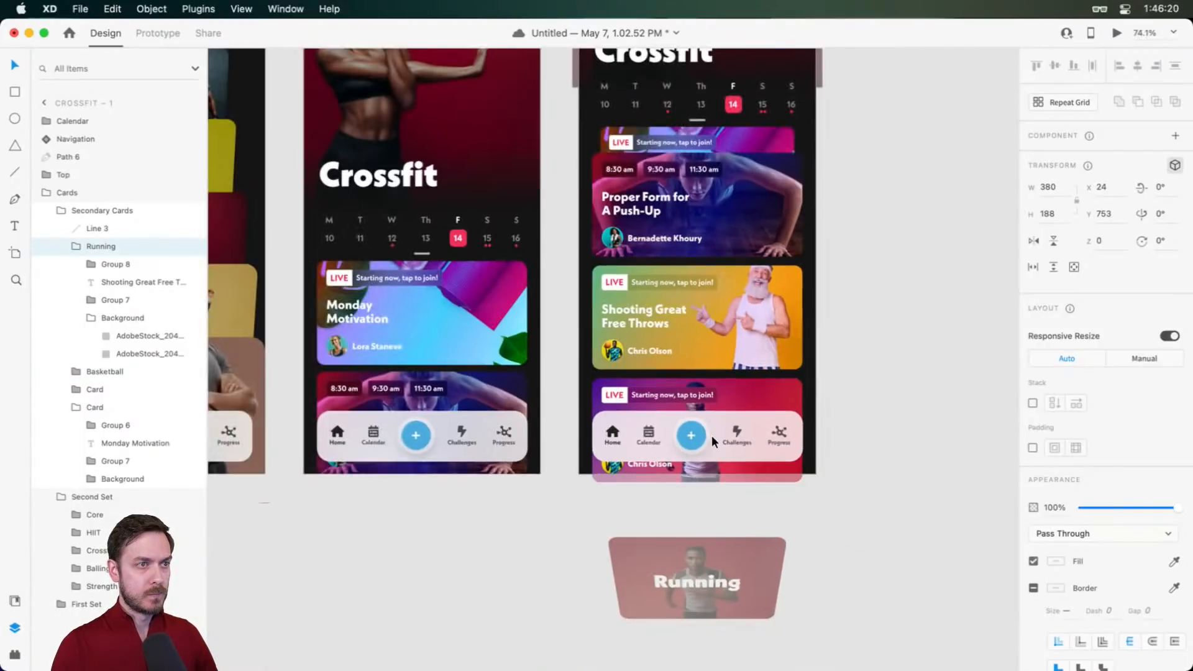
click(823, 274)
scroll(823, 274, up, 2)
scroll(823, 274, left, 2)
click(448, 331)
key(super+Return)
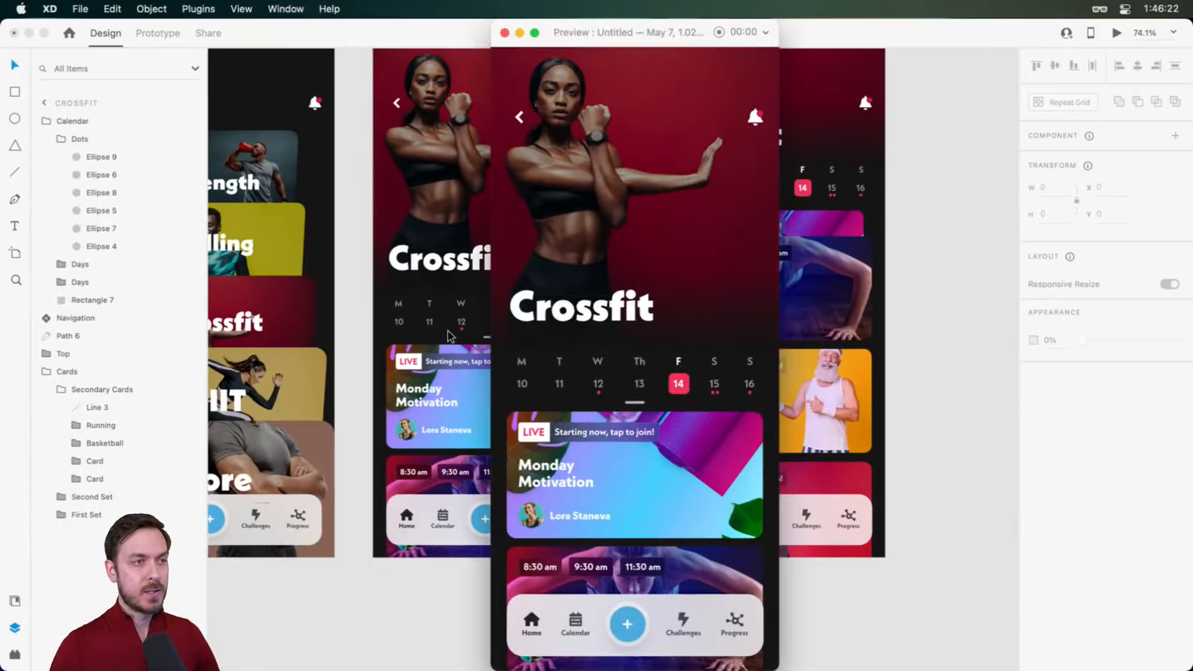
drag(634, 489, 629, 289)
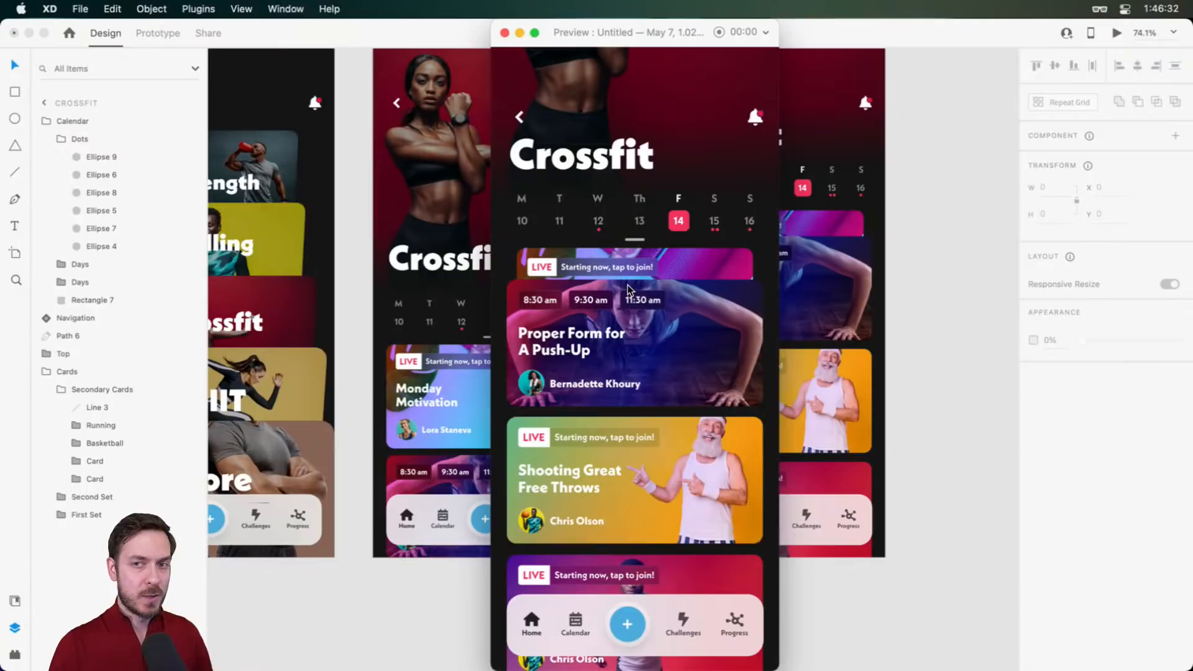
mouse_move(629, 289)
mouse_down()
mouse_move(644, 419)
mouse_move(628, 352)
mouse_move(630, 261)
mouse_move(634, 311)
mouse_up()
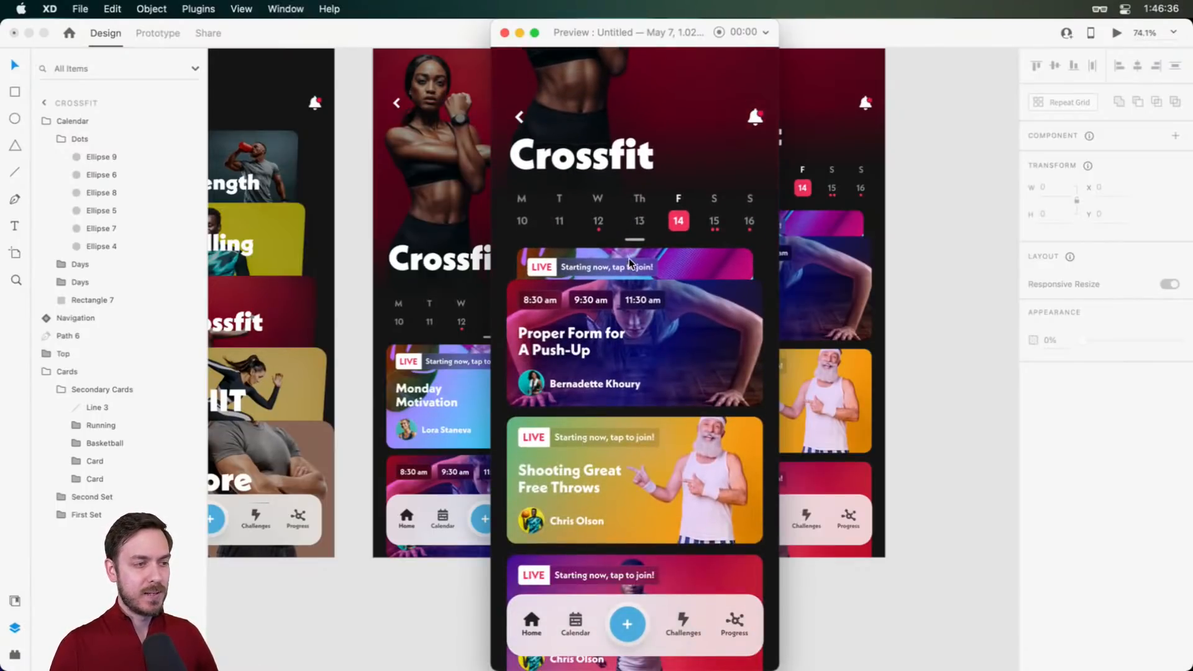
Move Shooting Great and Running up into the stack and push the push-up card back in depth
click(905, 372)
scroll(904, 367, up, 5)
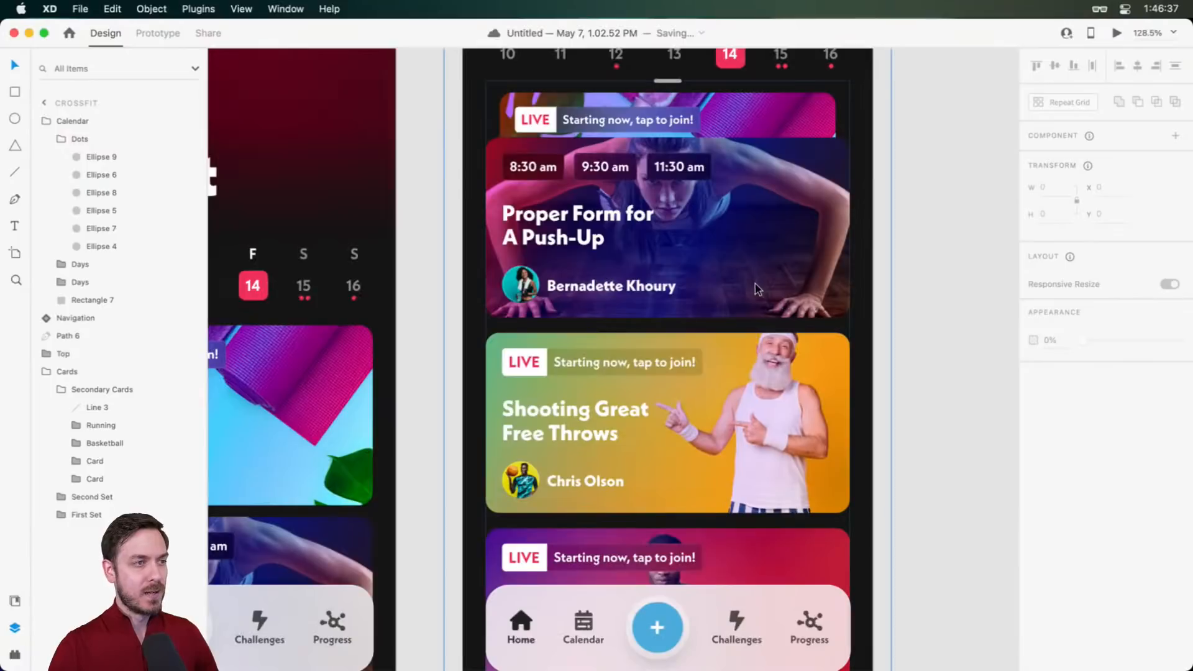
click(724, 370)
drag(703, 390, 706, 333)
click(666, 227)
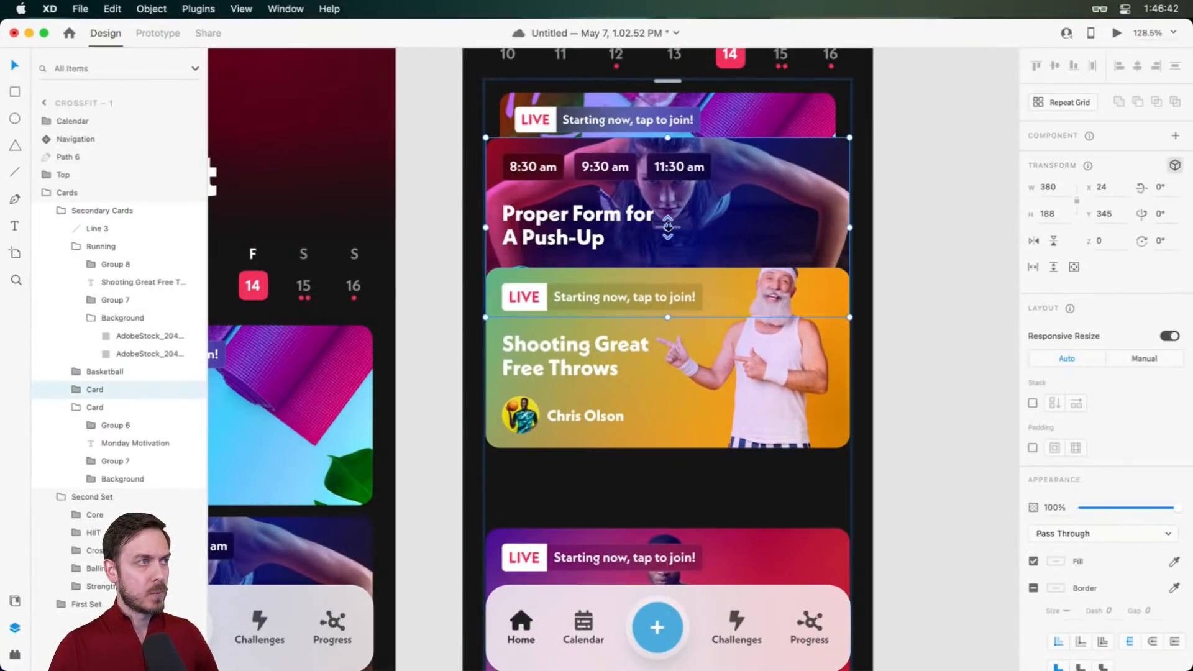
drag(671, 226, 667, 176)
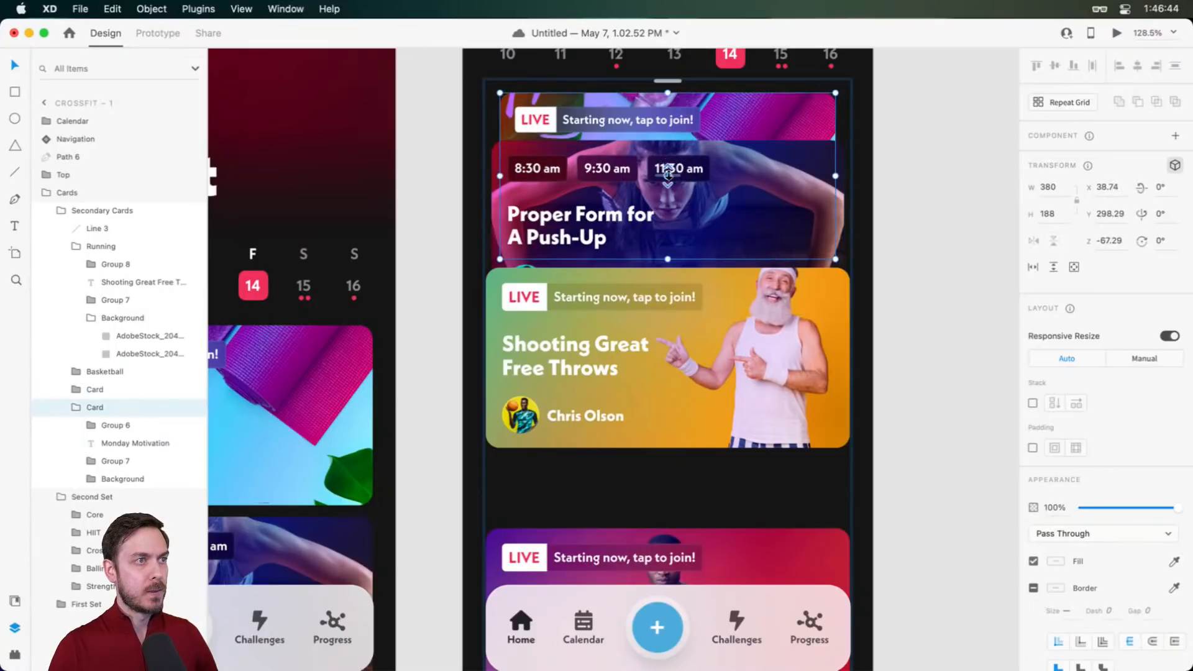
drag(667, 375, 669, 360)
drag(670, 553, 669, 416)
Stagger the Monday, push-up and Shooting Great cards' 3D depths and even out the card spacing
click(669, 320)
scroll(668, 188, up, 2)
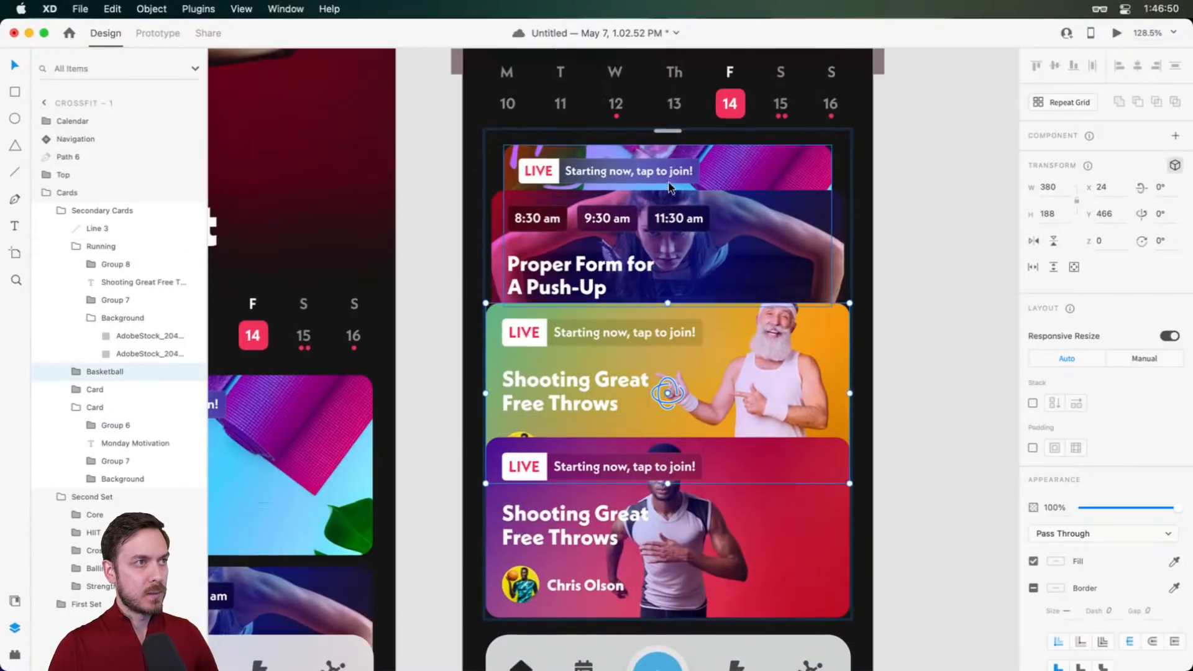
click(670, 164)
drag(668, 226, 669, 192)
click(674, 250)
drag(668, 273, 667, 252)
click(667, 388)
drag(668, 393, 693, 379)
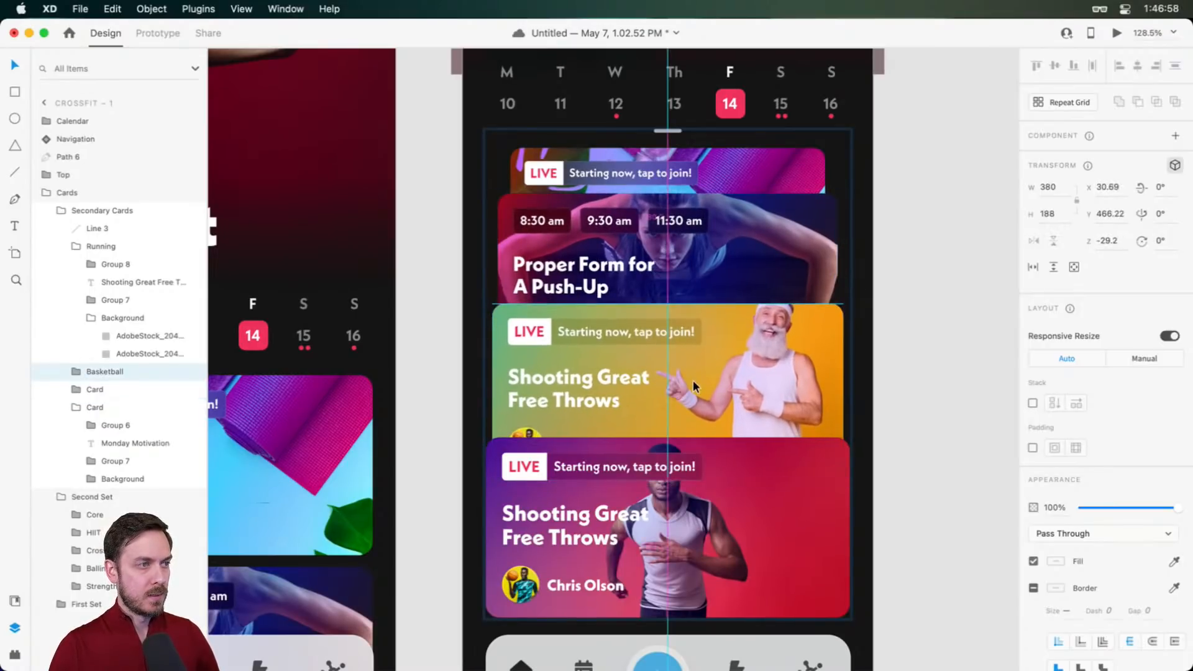
mouse_move(658, 528)
mouse_down()
mouse_move(660, 513)
mouse_move(661, 533)
mouse_up()
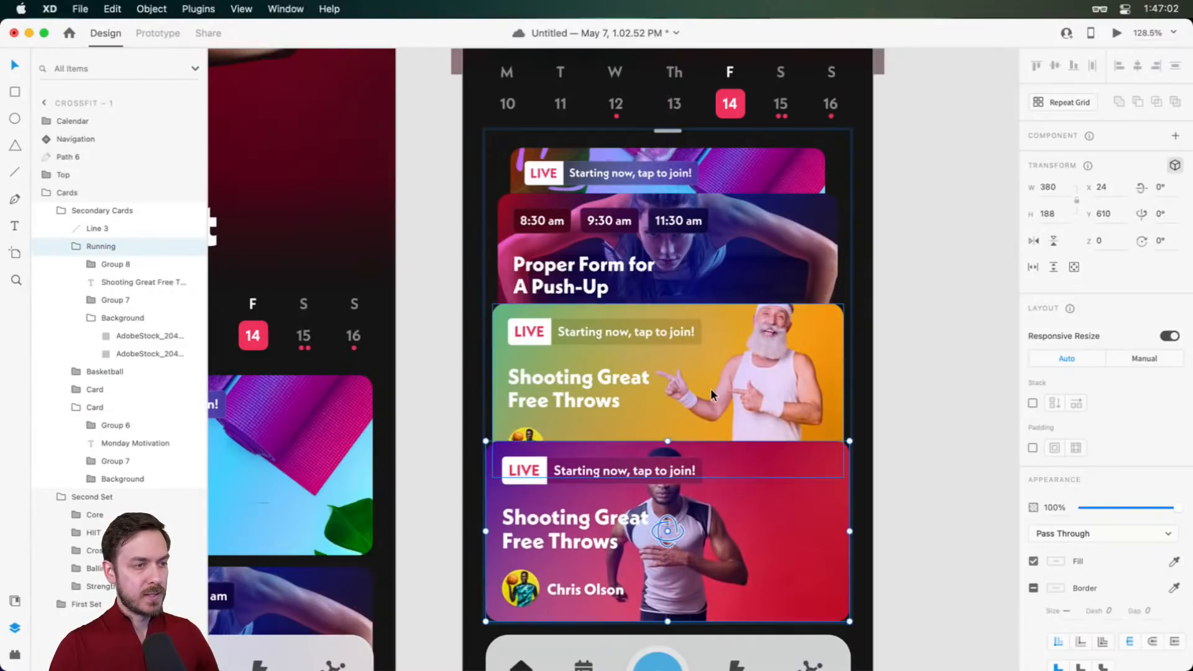
drag(710, 389, 711, 408)
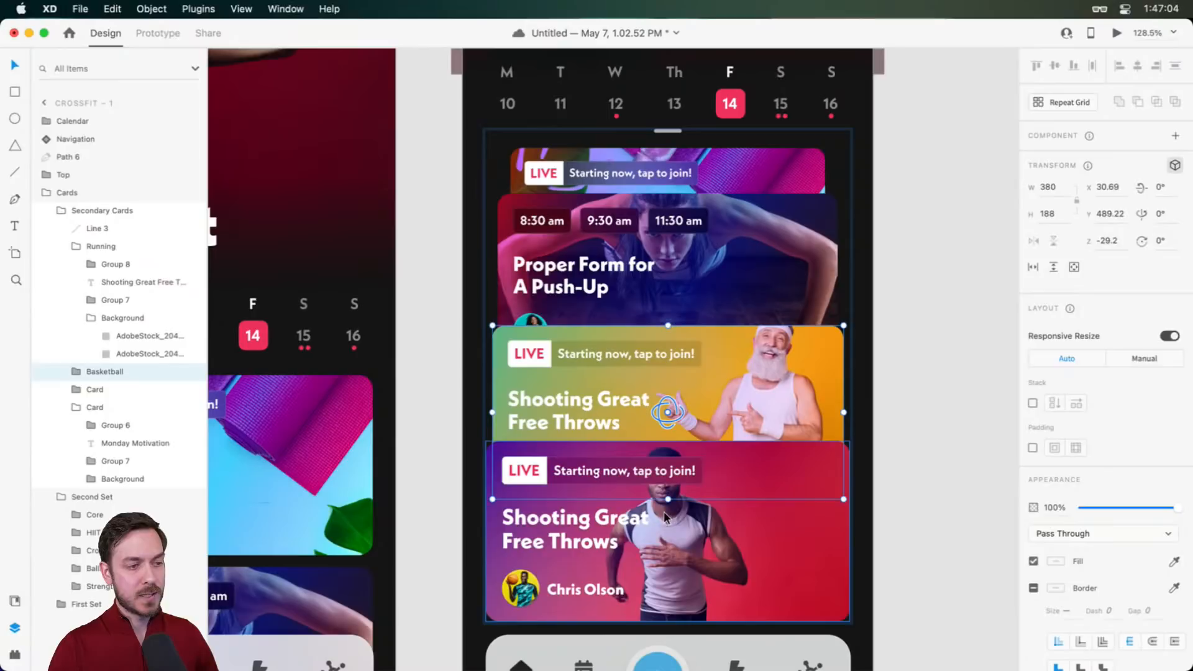
drag(677, 267, 678, 288)
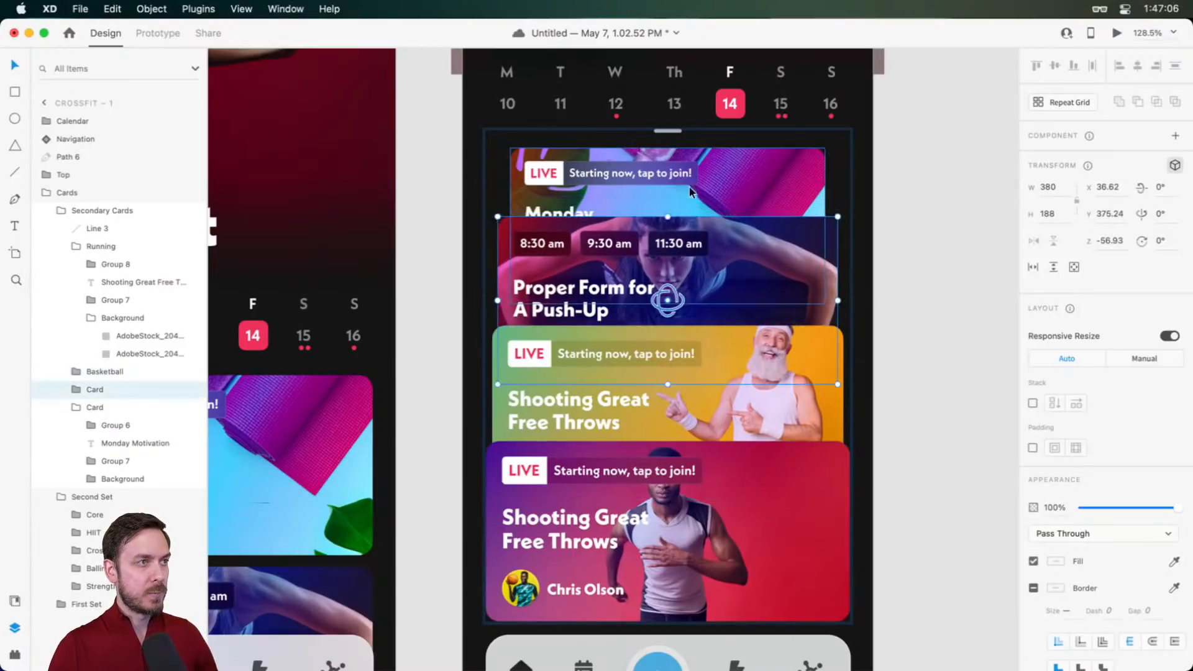
Enlarge the runner photo inside its mask and slide it down so his face shows
double_click(798, 525)
key(Tab)
key(Return)
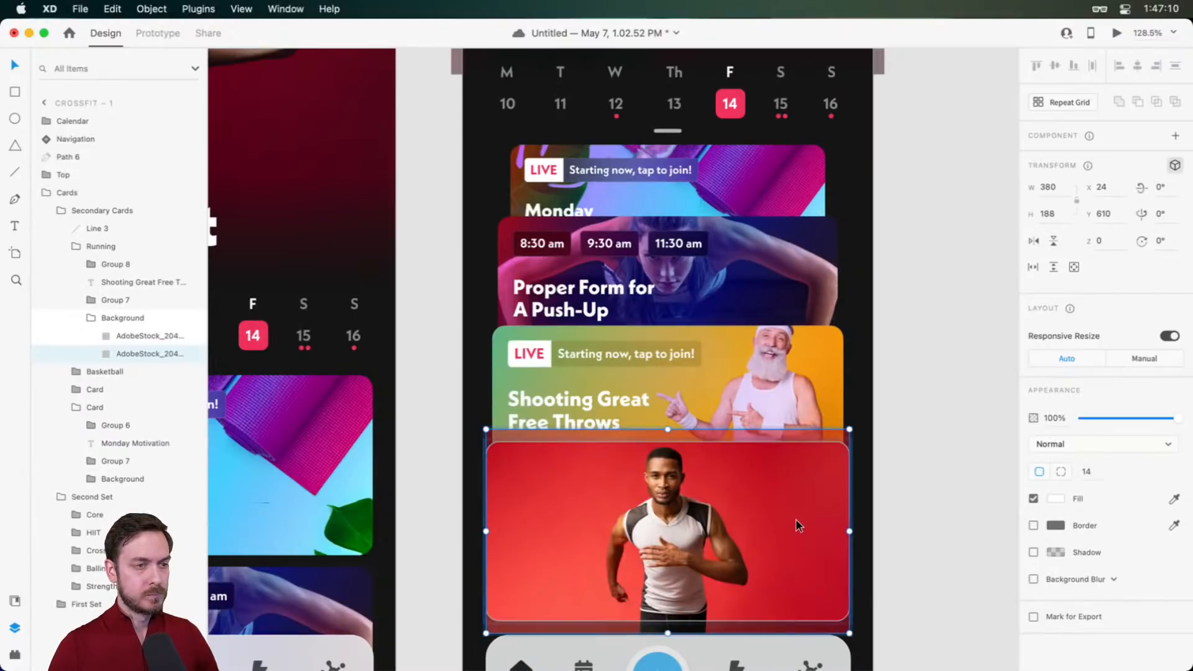
drag(850, 429, 1016, 284)
drag(710, 445, 705, 571)
click(832, 348)
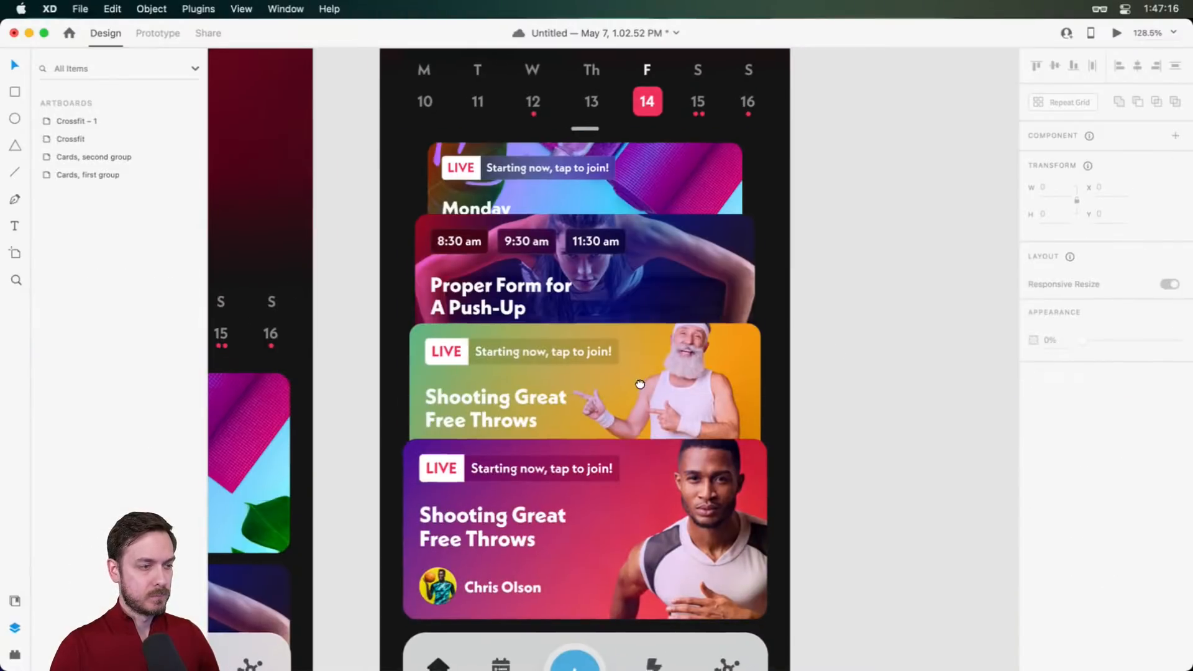
scroll(696, 435, left, 2)
scroll(696, 435, down, 1)
scroll(674, 465, down, 5)
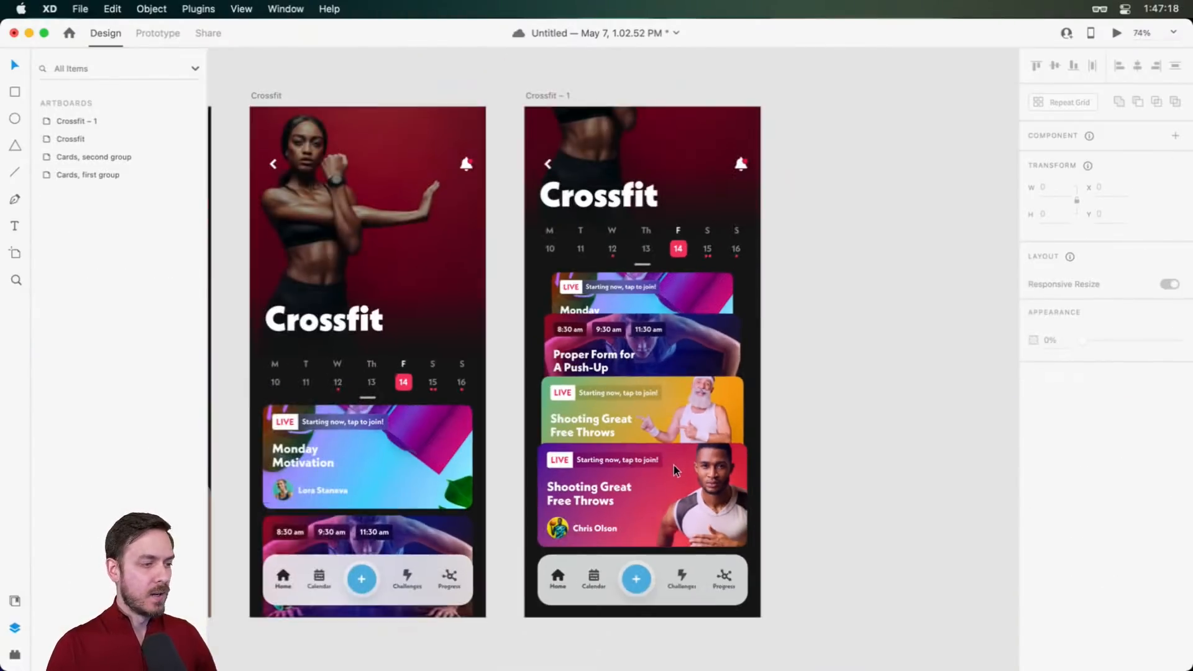
scroll(624, 428, left, 3)
key(super+Return)
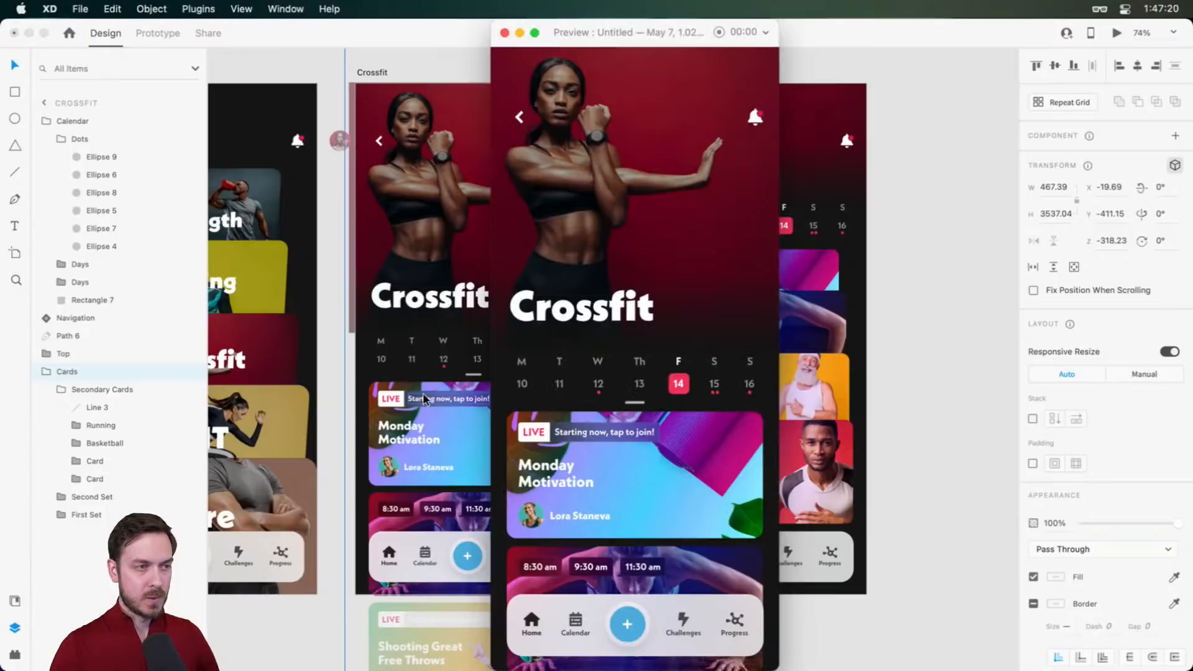
scroll(670, 261, down, 5)
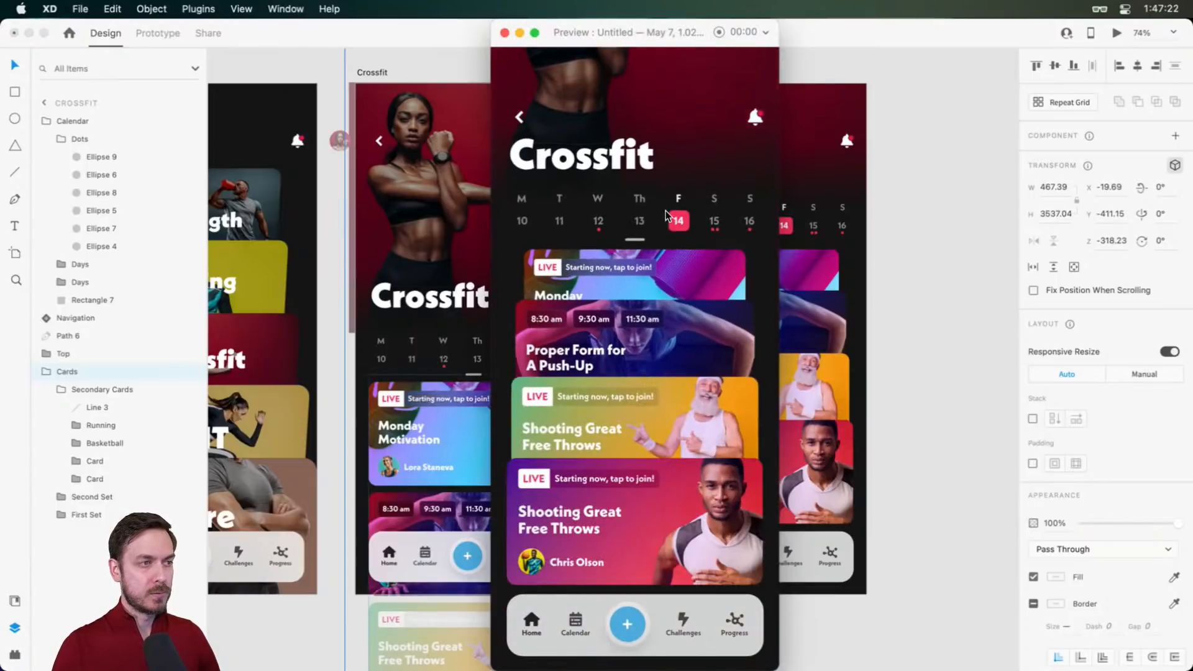
scroll(665, 211, up, 3)
scroll(664, 281, down, 3)
scroll(678, 597, up, 3)
scroll(677, 598, down, 3)
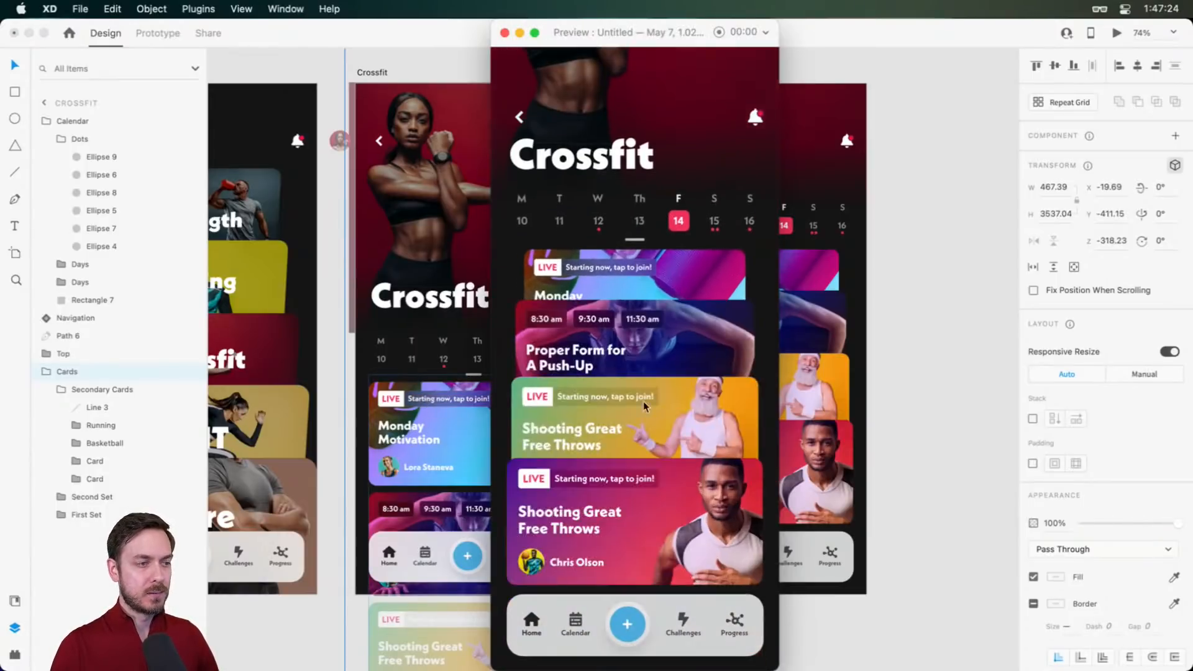
key(super+w)
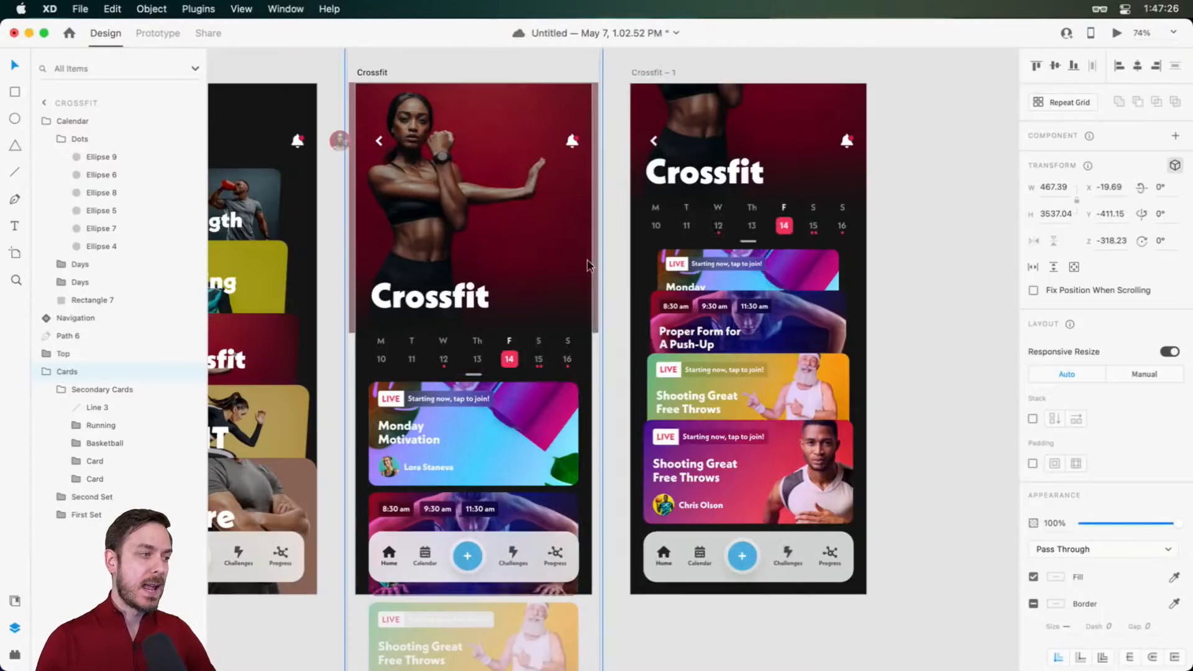
Wire Secondary Cards to Crossfit – 1 with a Tap trigger, Ease In-Out easing and 0.8 s duration
click(158, 33)
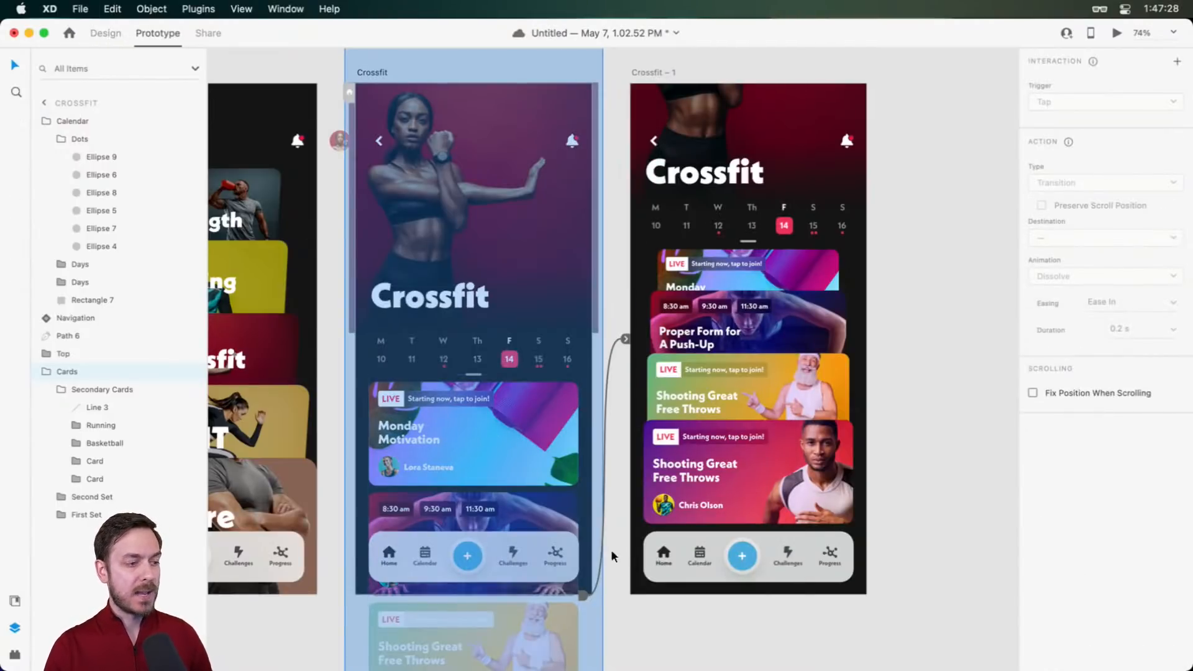
click(582, 592)
drag(579, 592, 640, 318)
click(1106, 151)
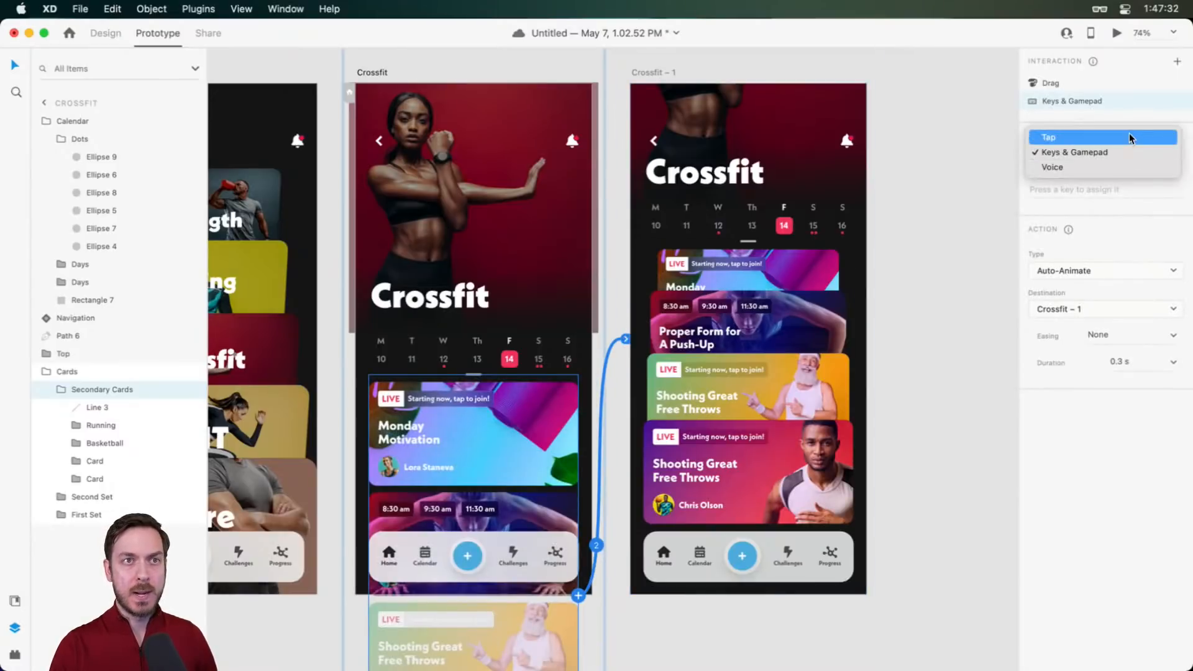
click(1128, 133)
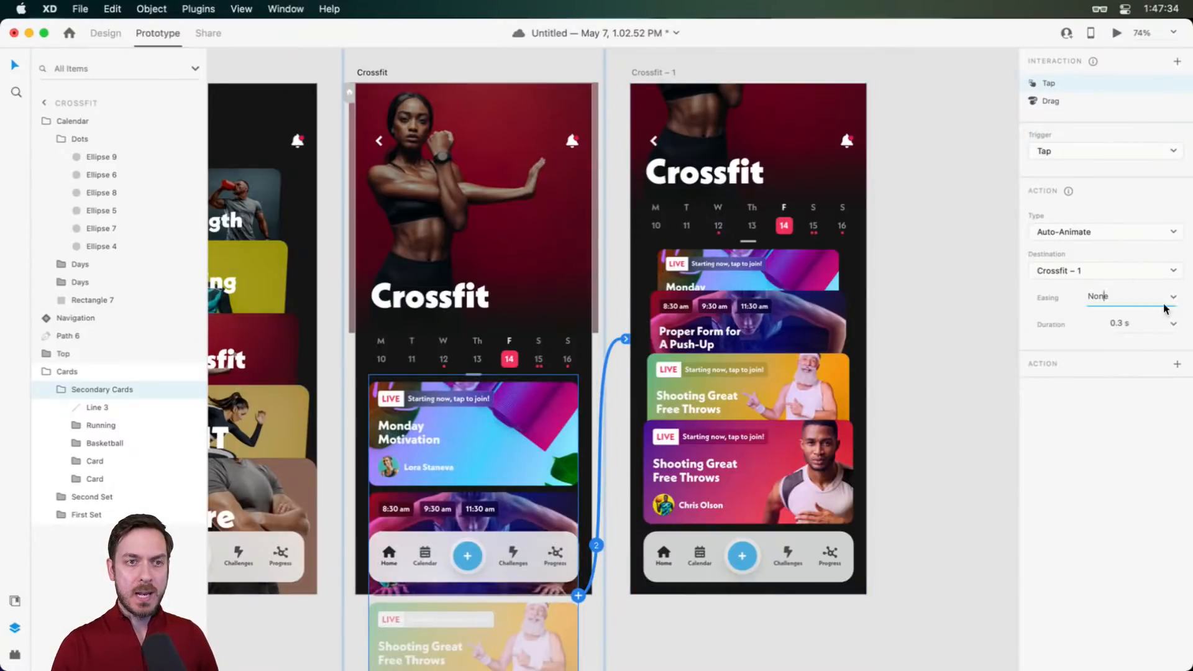
click(1158, 303)
click(1141, 350)
click(1174, 325)
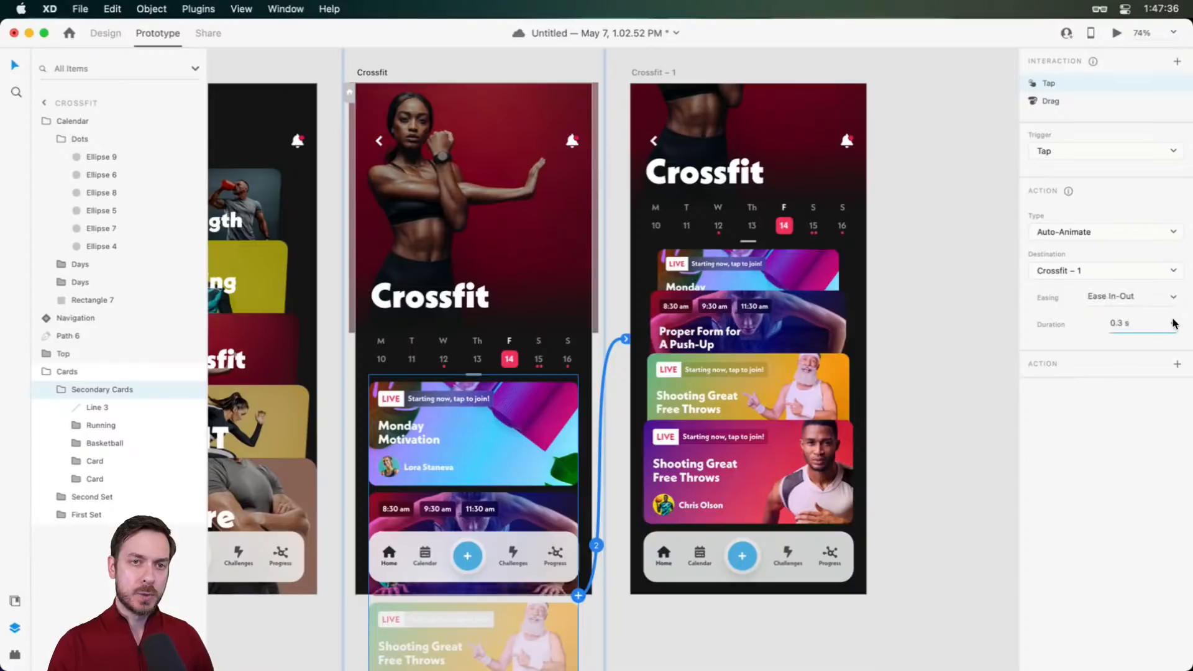
click(1175, 323)
click(1130, 377)
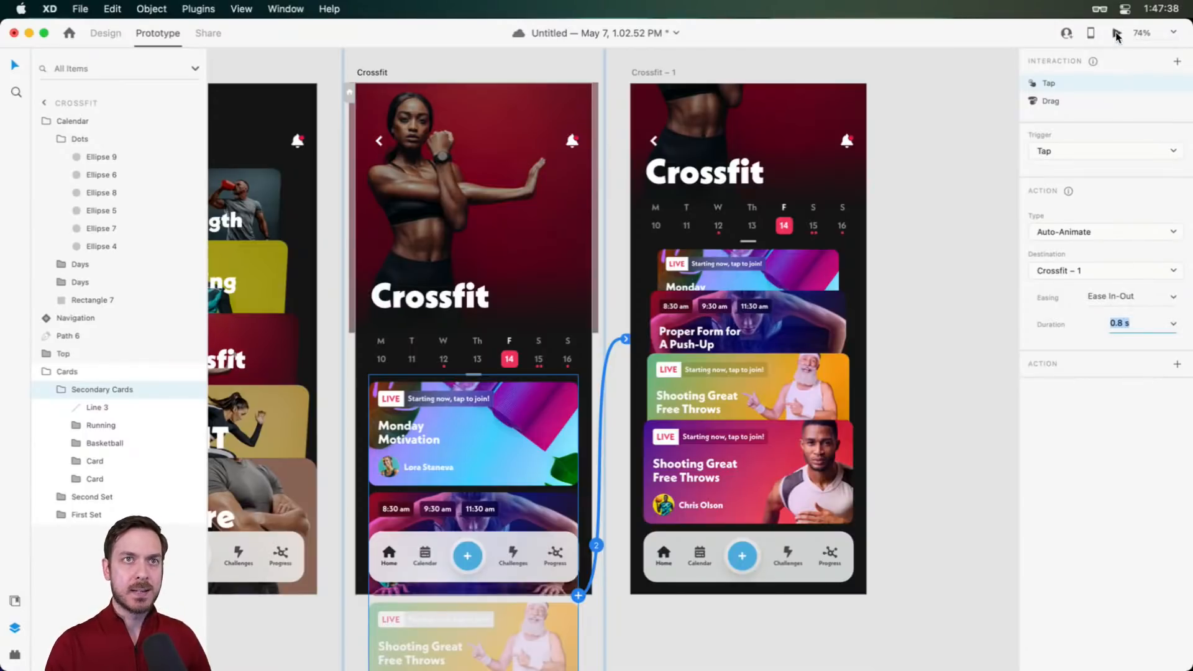
Preview the tap animation, shorten its duration to 0.6 s, and retest it
click(1117, 32)
click(695, 505)
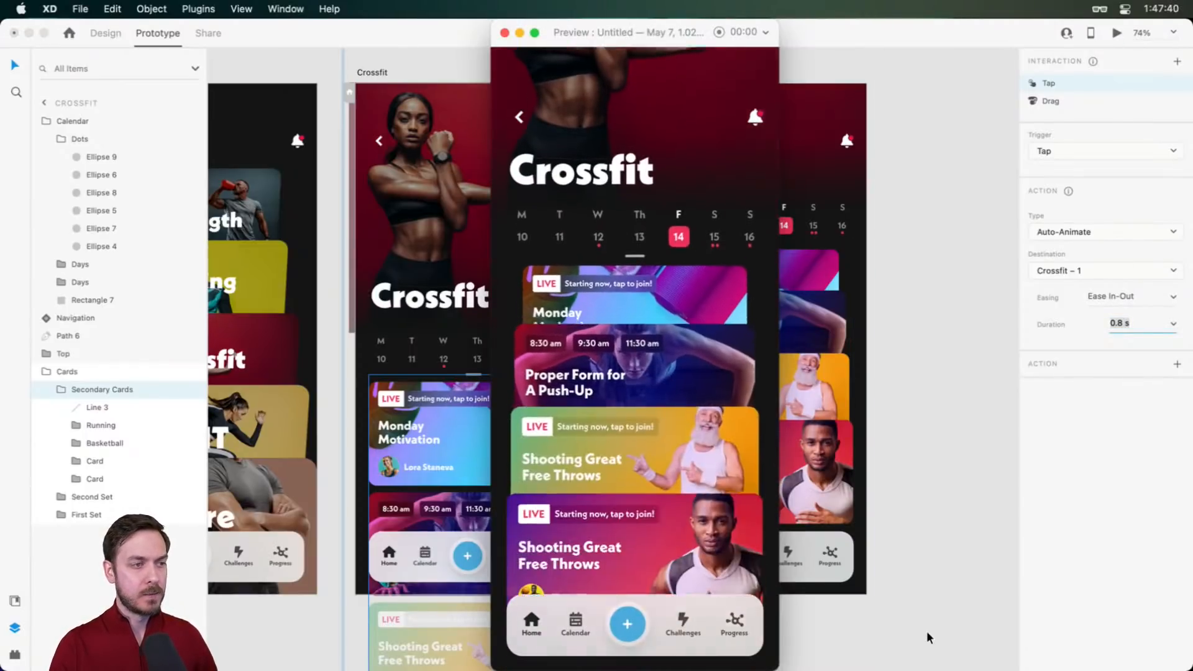
click(1172, 325)
click(1173, 323)
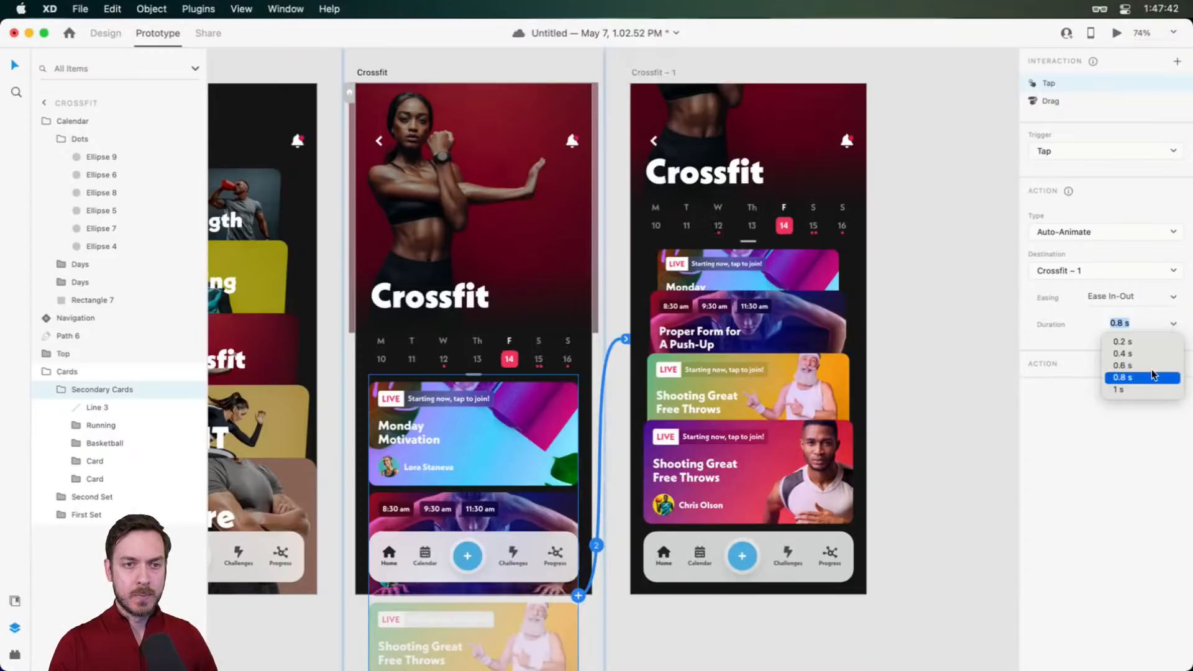
click(1137, 365)
key(super+Return)
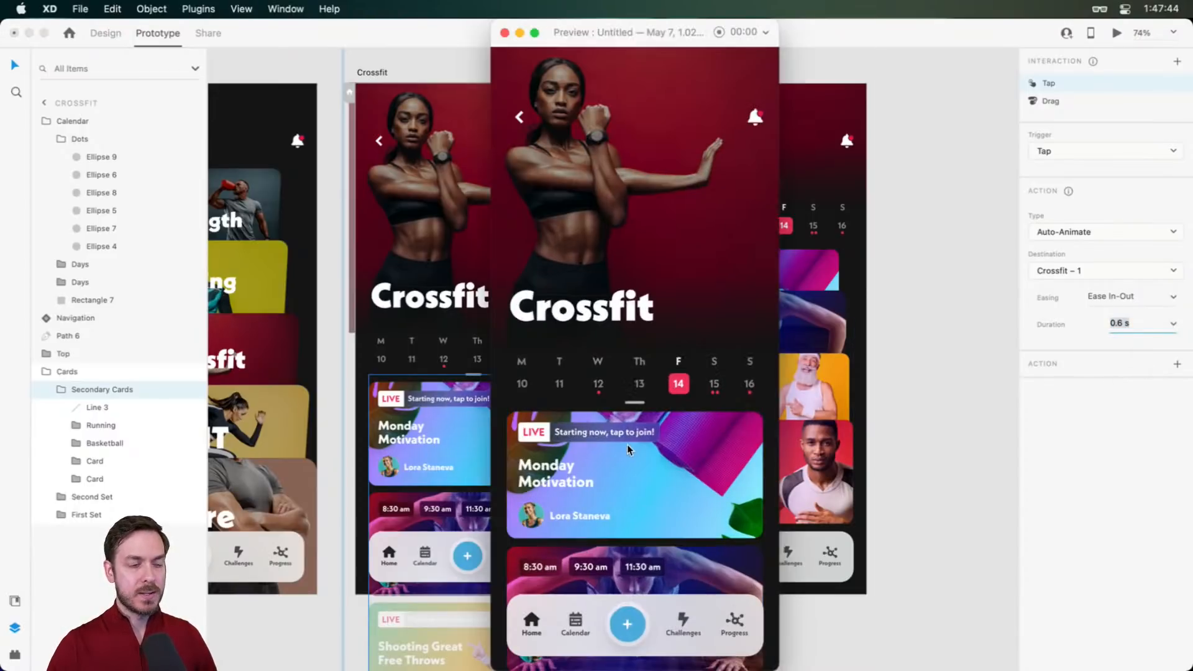
click(628, 445)
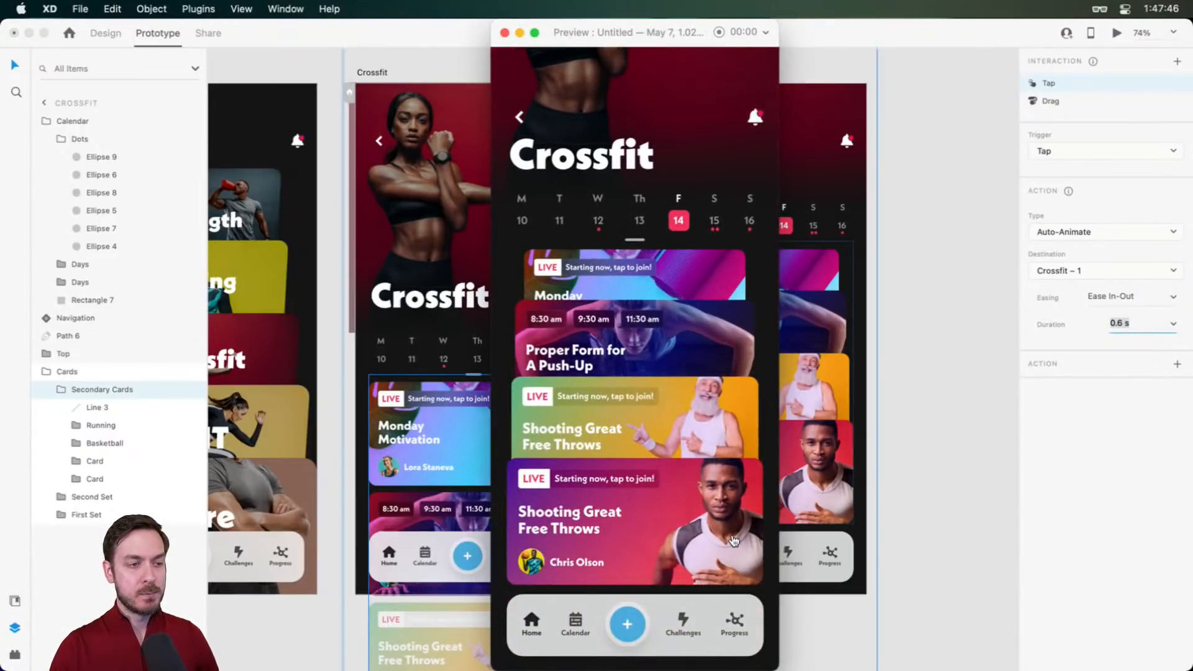
key(super+w)
key(super+1)
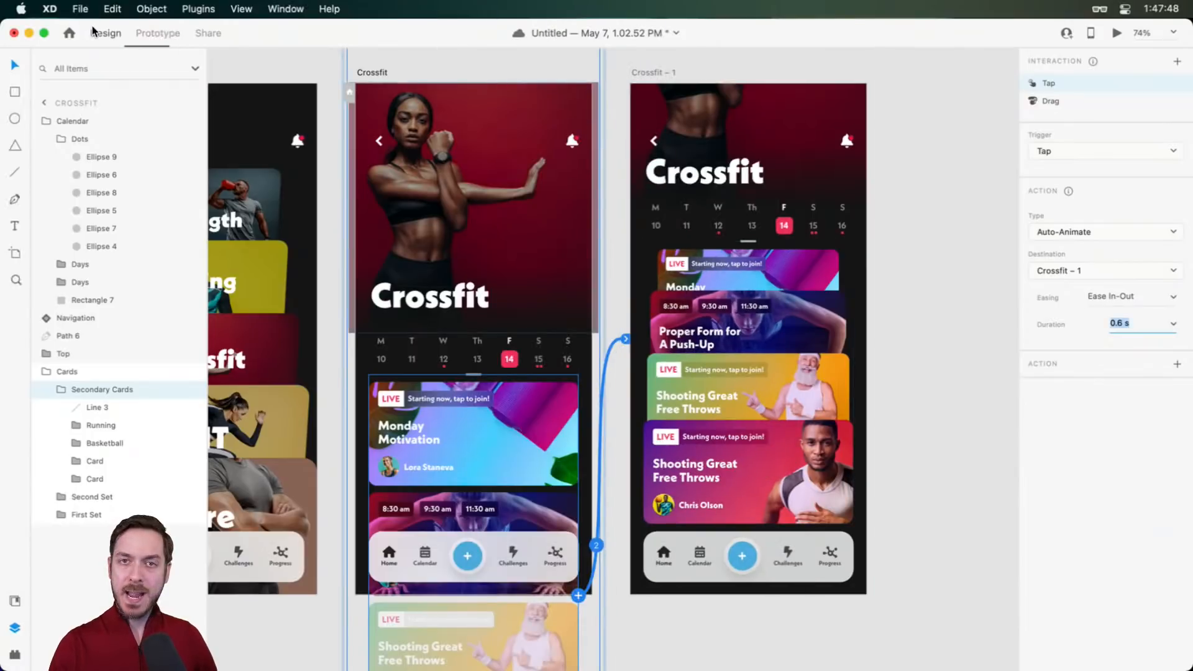
Paste the main card's photo appearance onto the pink Shooting Great Free Throws card's photo
super+click(789, 493)
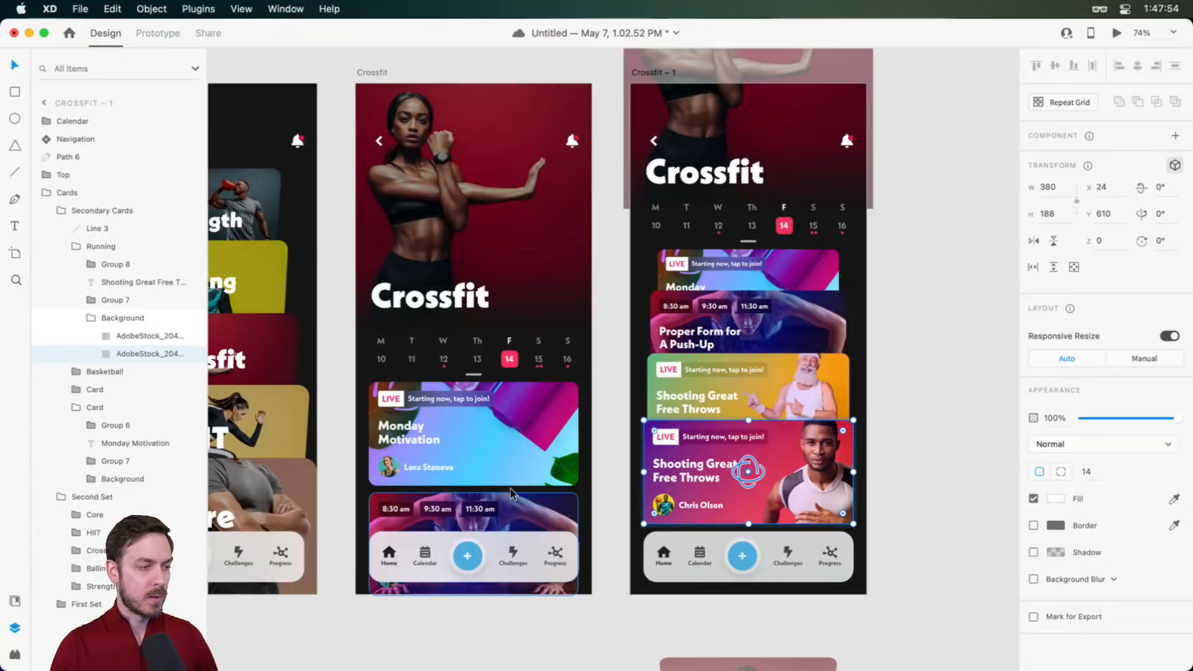
super+click(518, 520)
scroll(516, 507, down, 5)
super+click(551, 445)
right_click(543, 439)
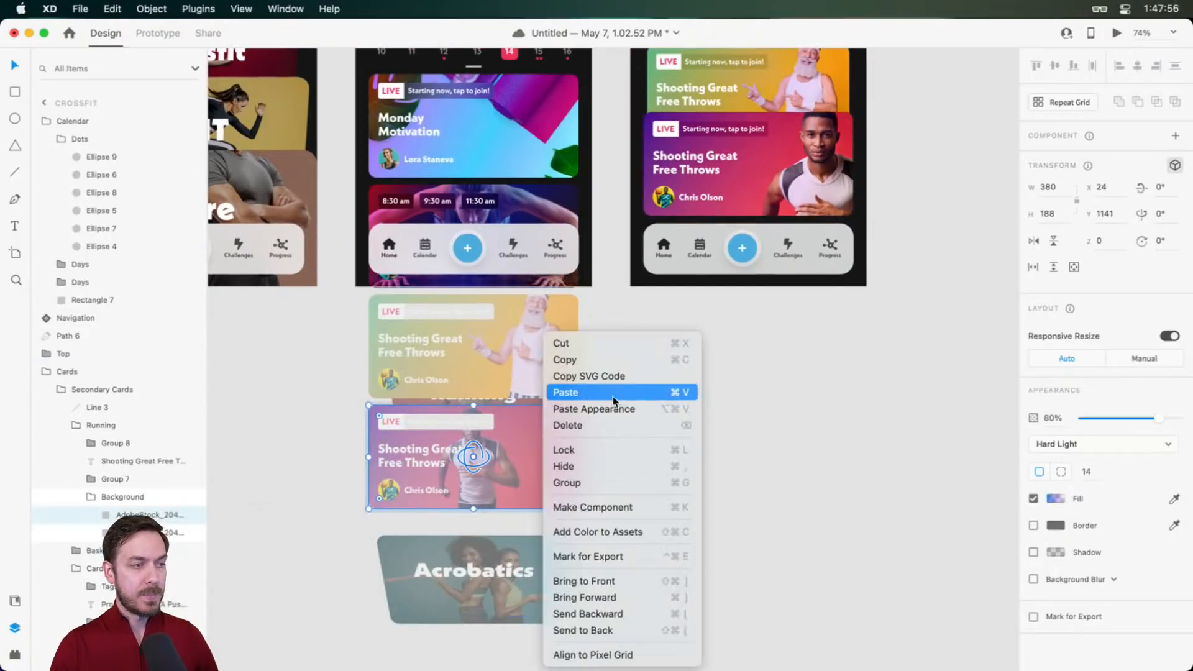
click(538, 423)
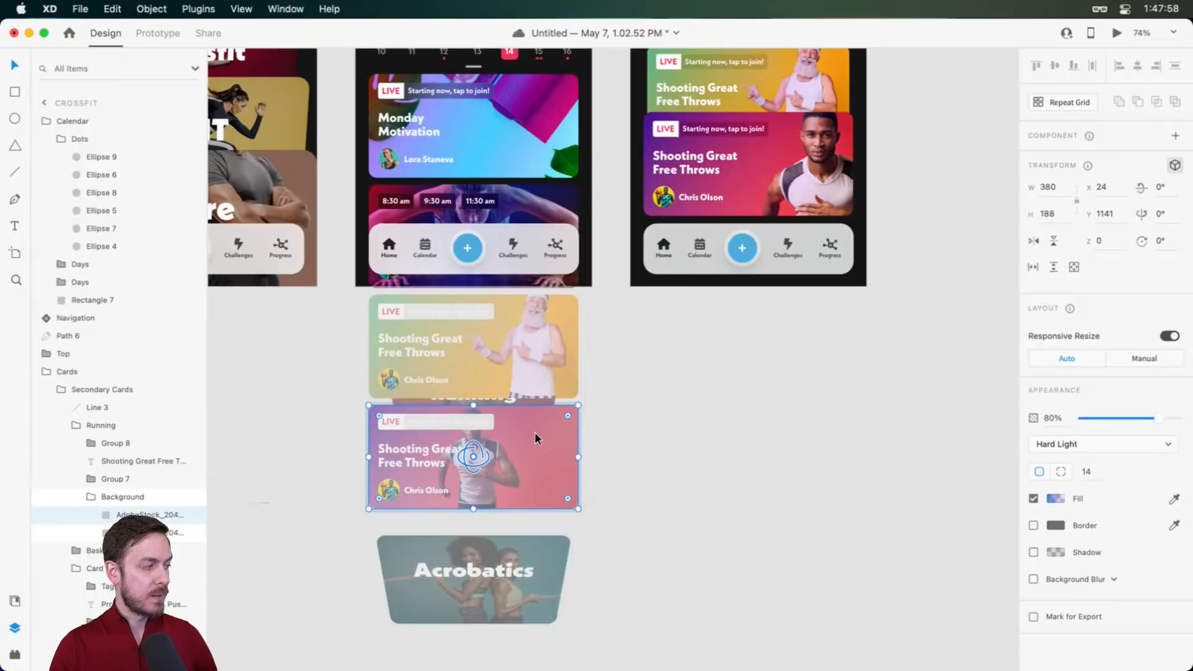
click(83, 530)
right_click(540, 441)
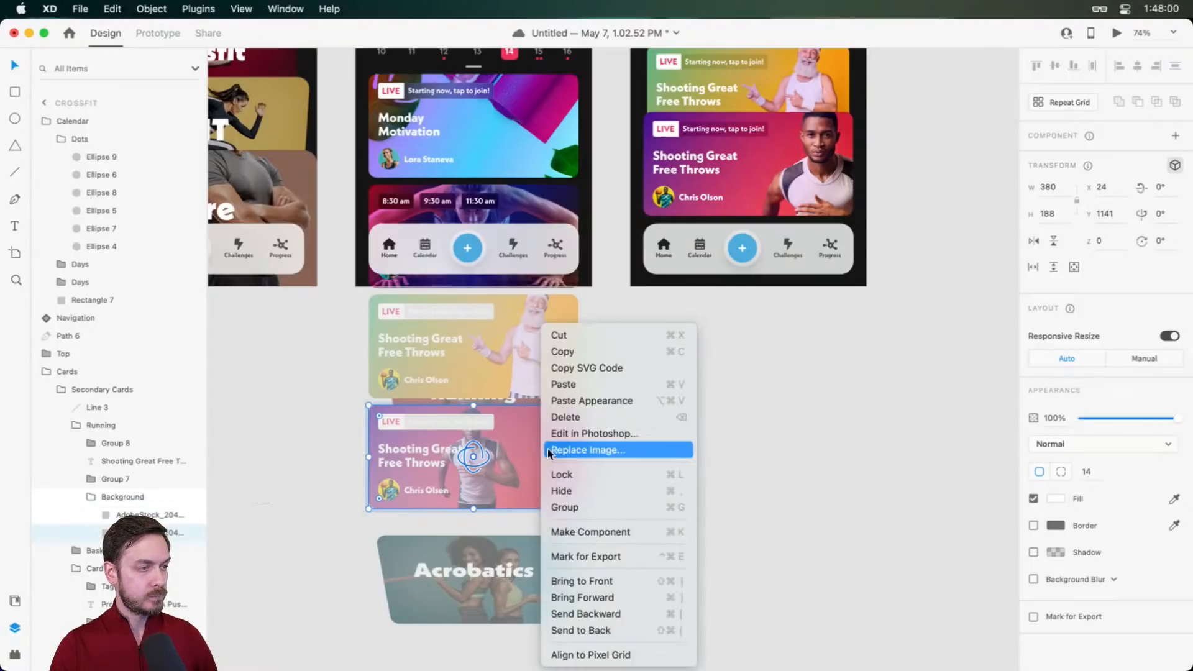
click(605, 398)
Preview the prototype to check the secondary card's new photo
key(super+Return)
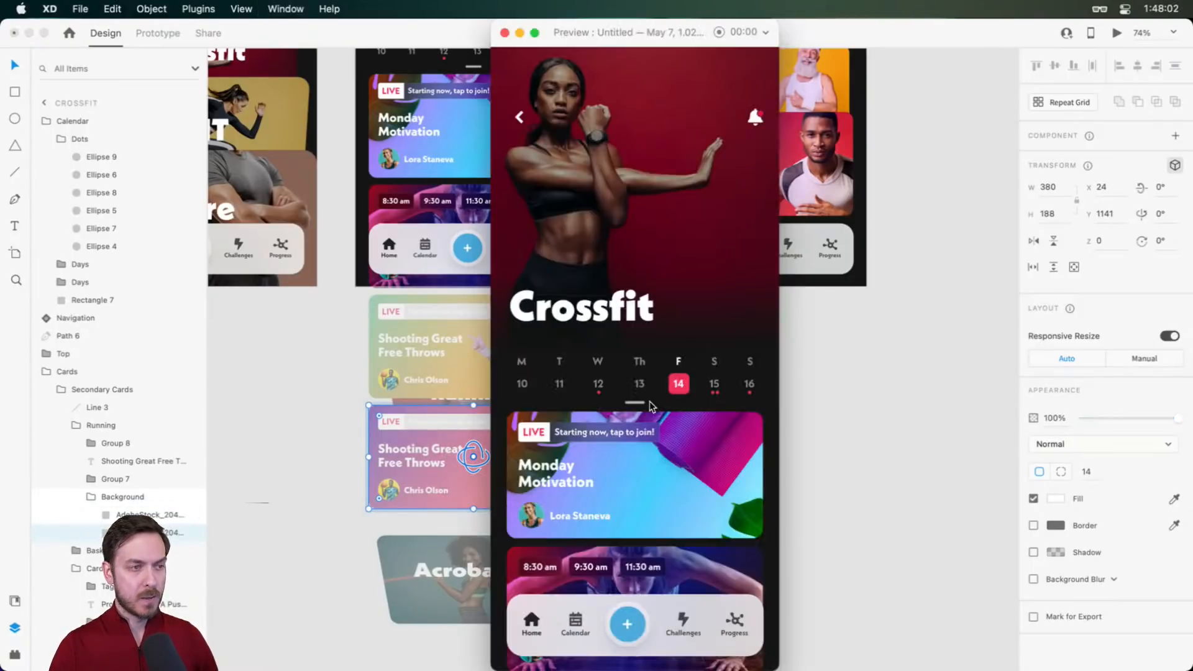
scroll(672, 510, down, 5)
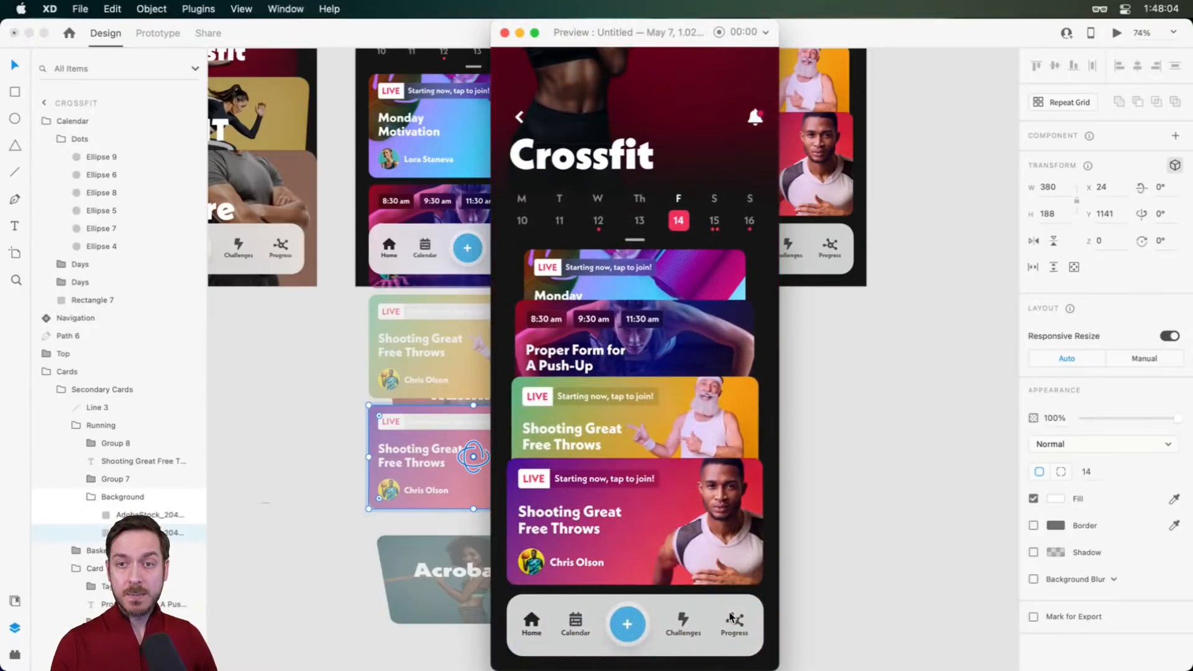
key(super+w)
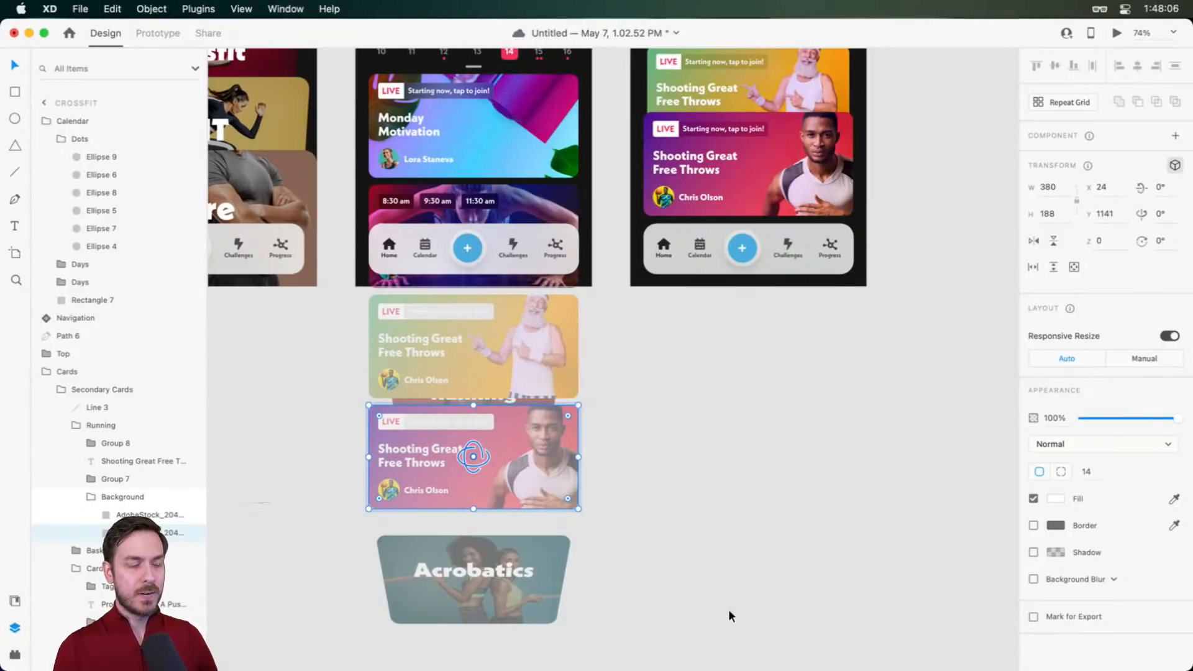
Enlarge the old man's photo inside the yellow card's mask and nudge it down
scroll(680, 314, up, 2)
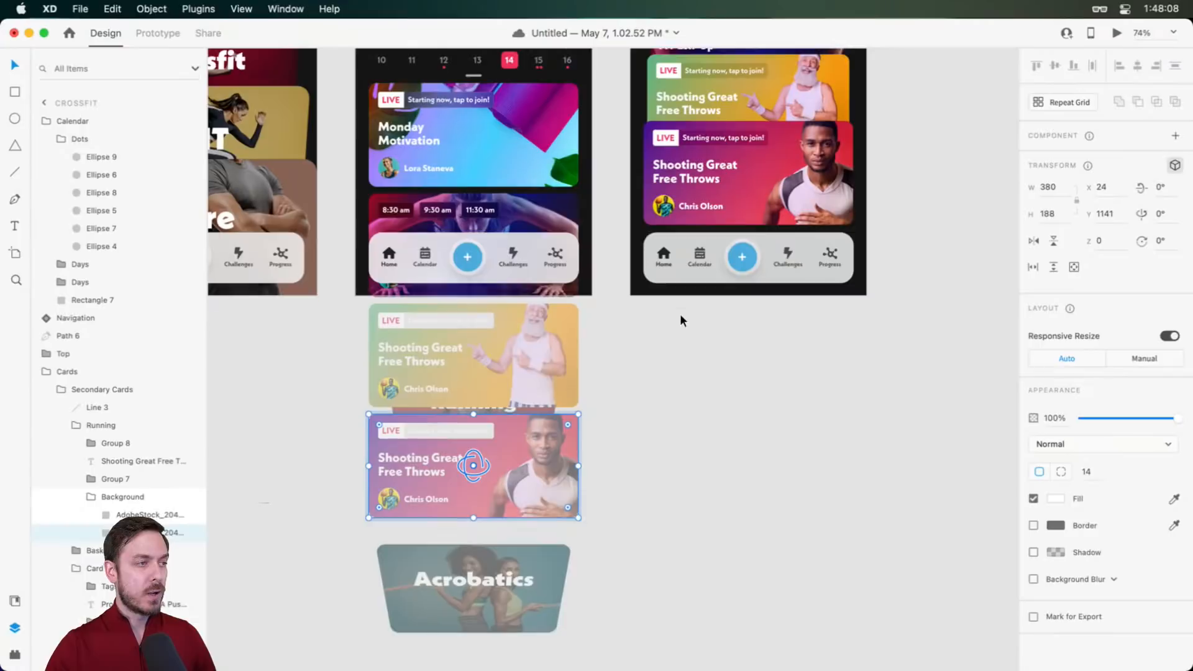
click(551, 368)
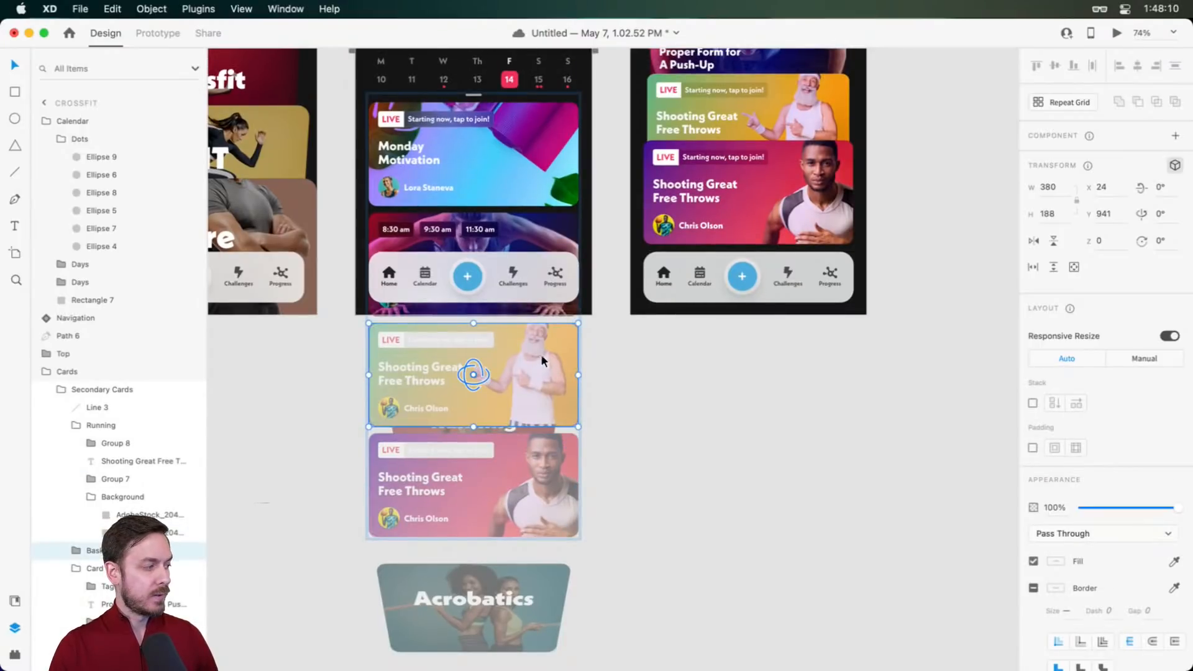
double_click(526, 364)
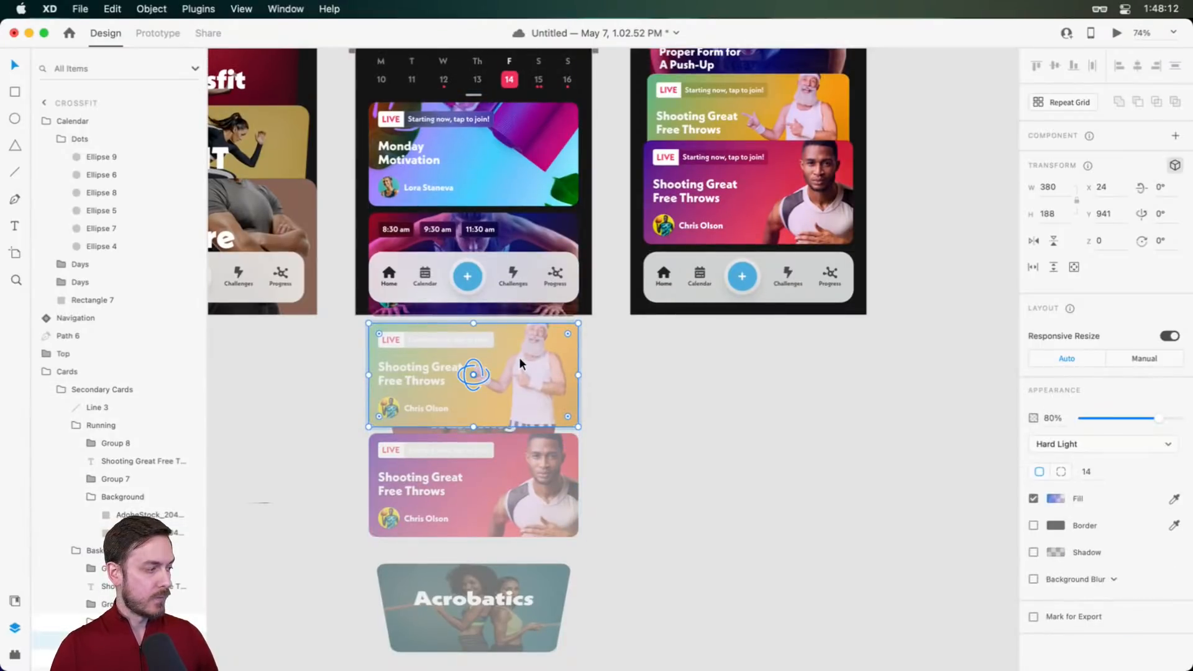
click(149, 658)
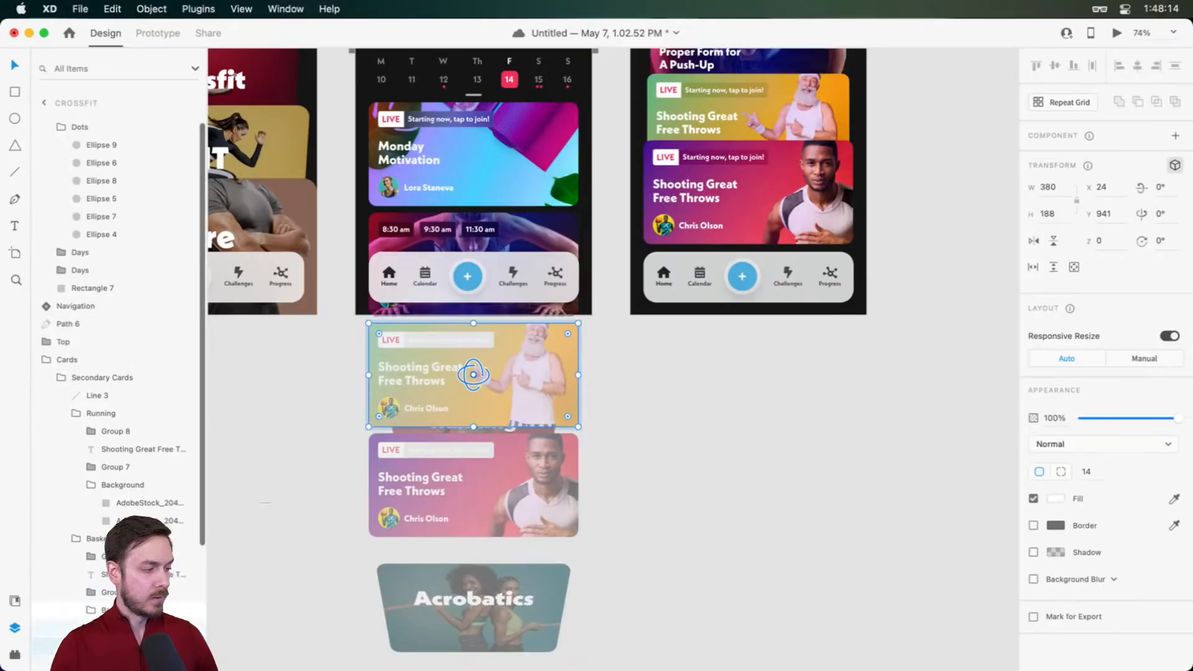
double_click(473, 374)
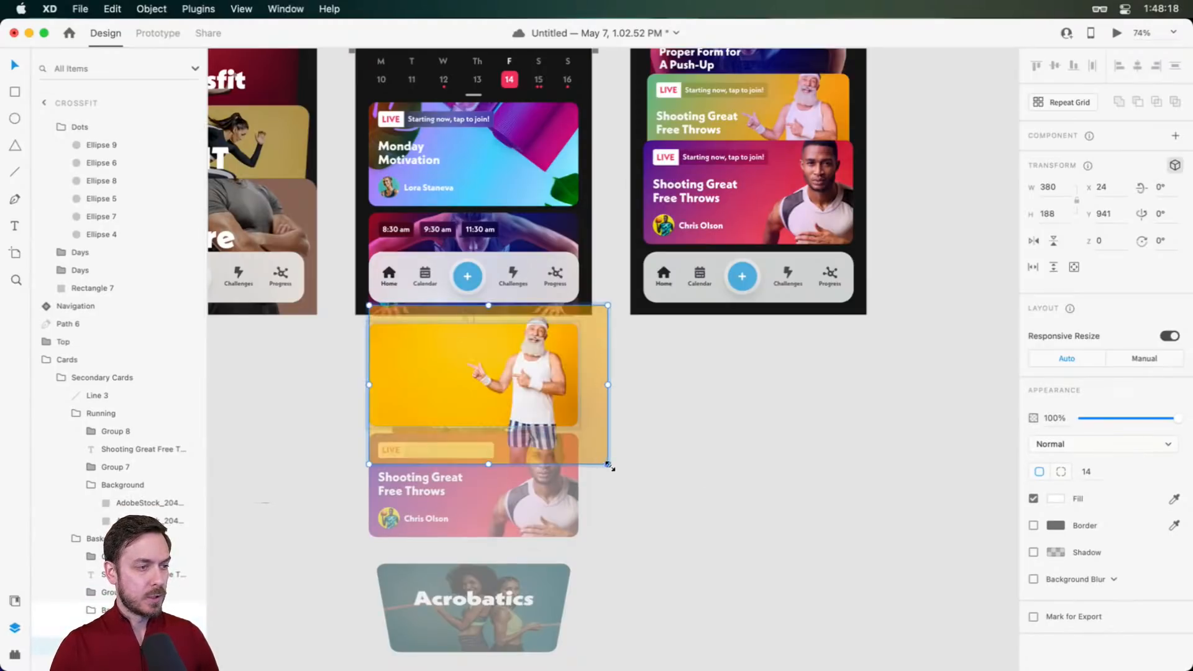
drag(610, 466, 660, 486)
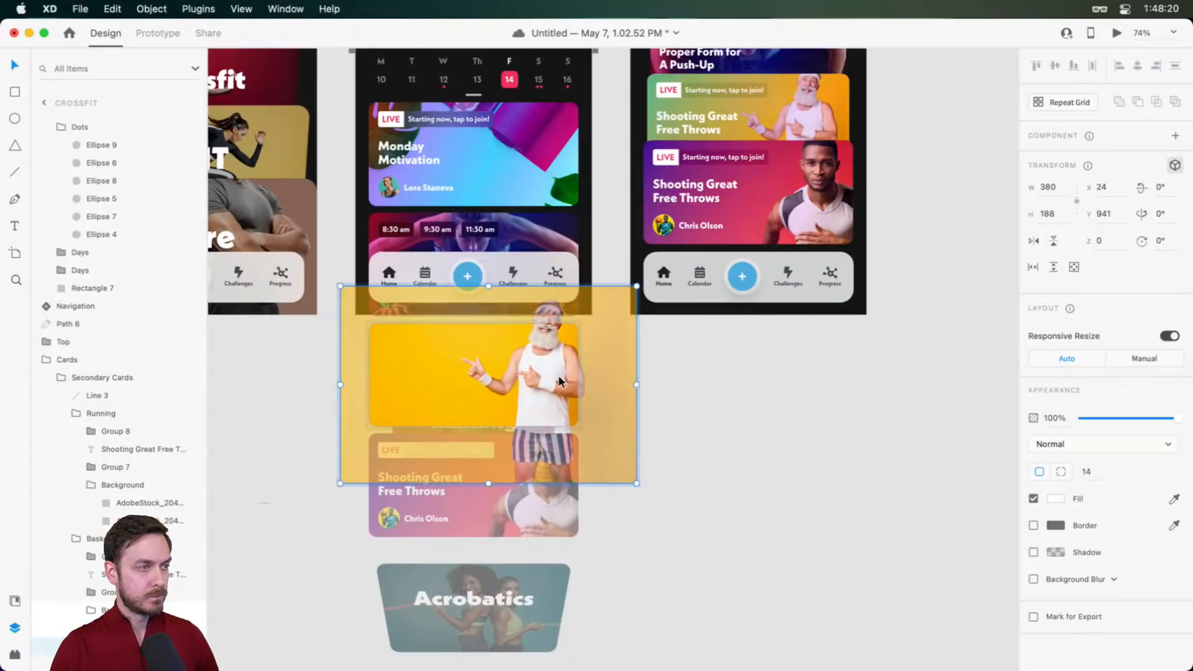
drag(558, 375, 557, 387)
Preview the card stack again, then undo the photo's downward nudge
key(super+Return)
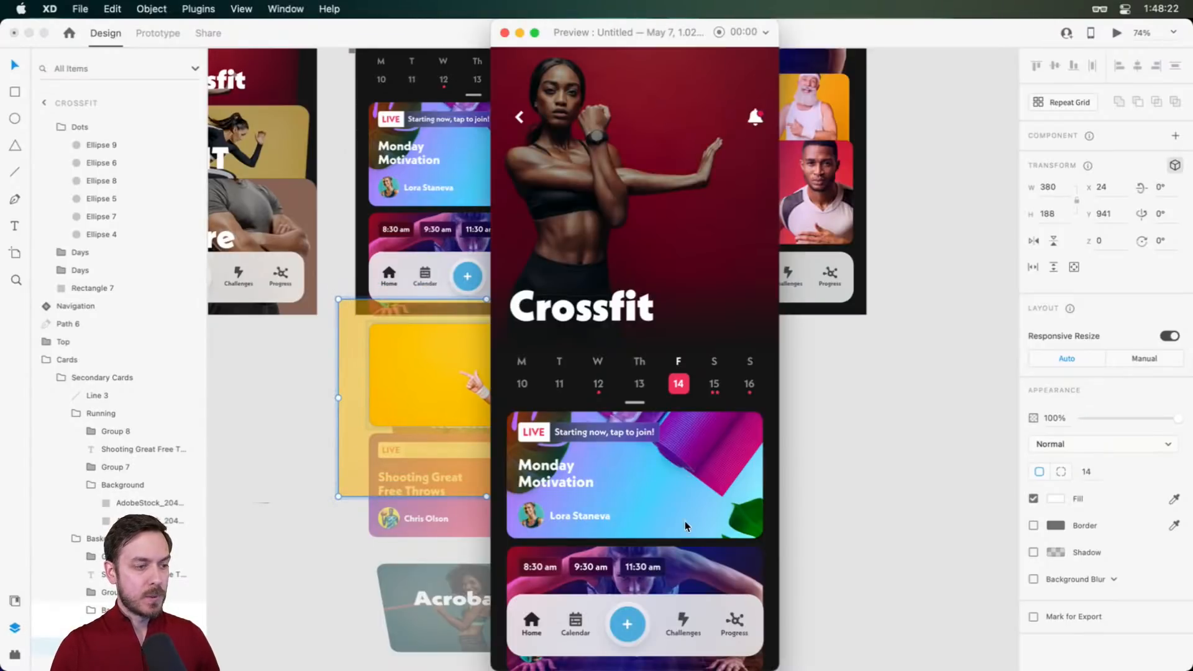
scroll(685, 521, down, 5)
drag(681, 471, 643, 389)
key(super+w)
key(super+z)
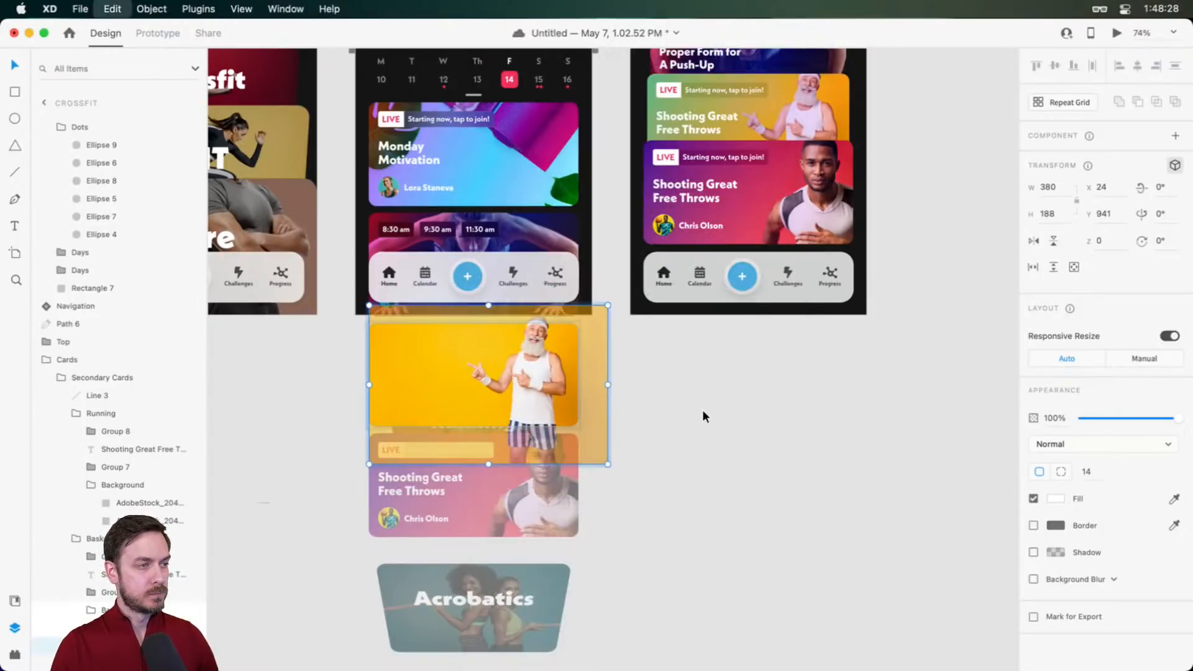
click(702, 409)
scroll(800, 414, up, 5)
Select the Calendar group on Crossfit – 1 and hide its 3D transform controls
scroll(843, 383, up, 5)
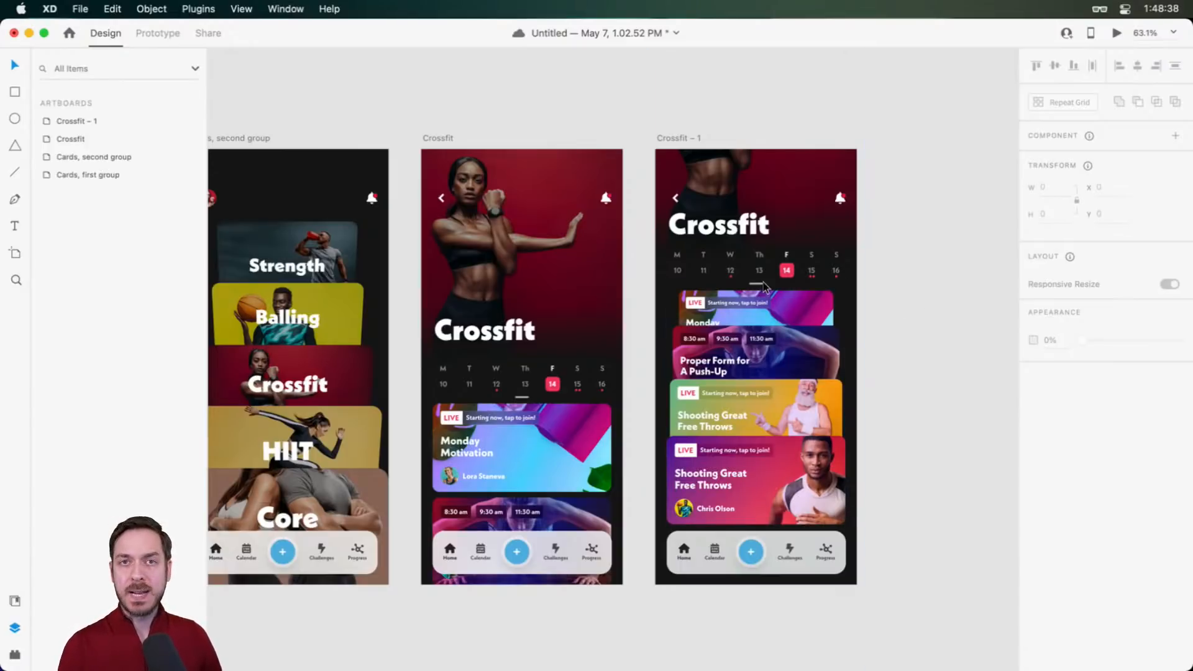
scroll(764, 287, up, 5)
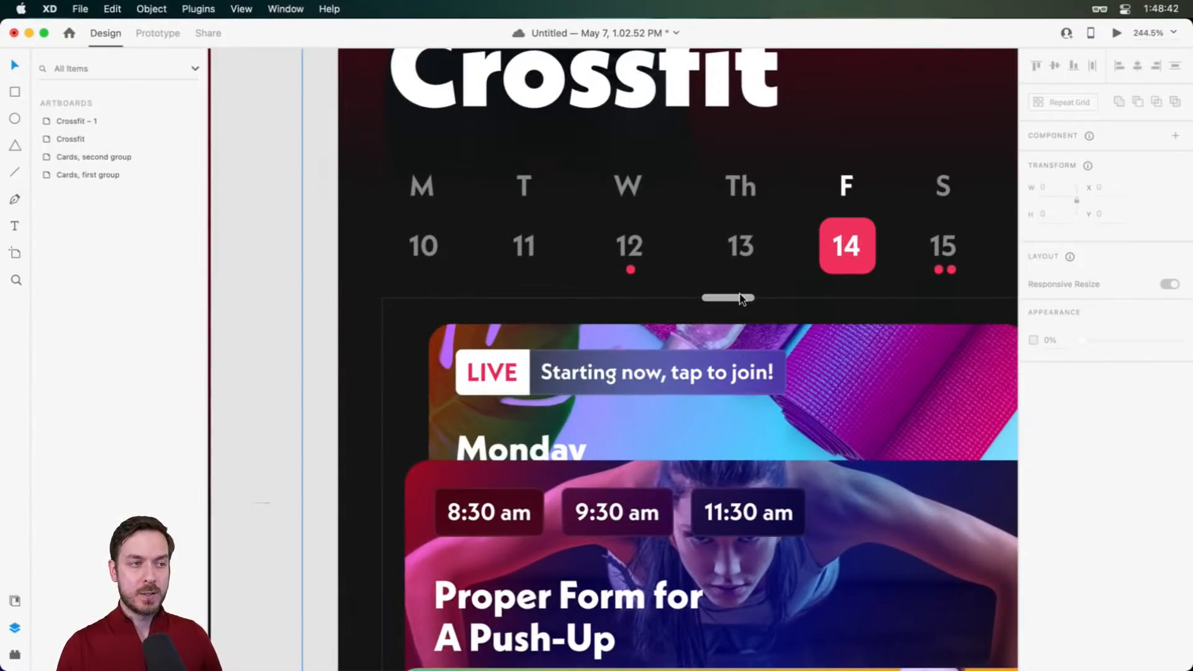
scroll(741, 299, down, 5)
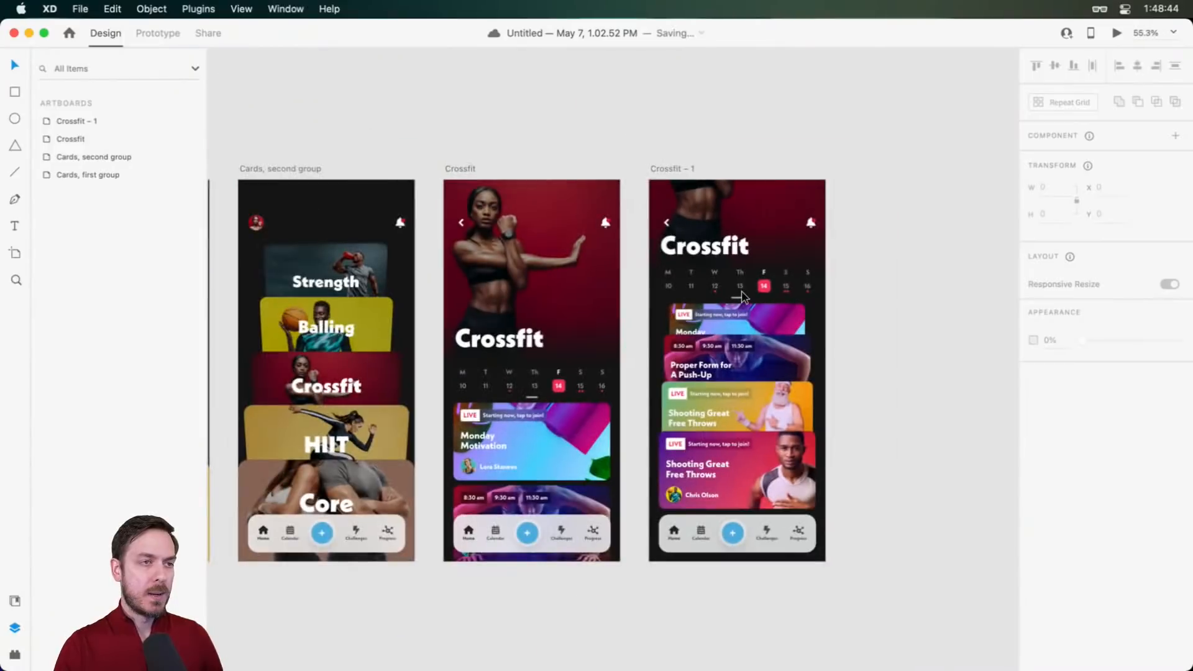
scroll(812, 273, up, 3)
click(656, 283)
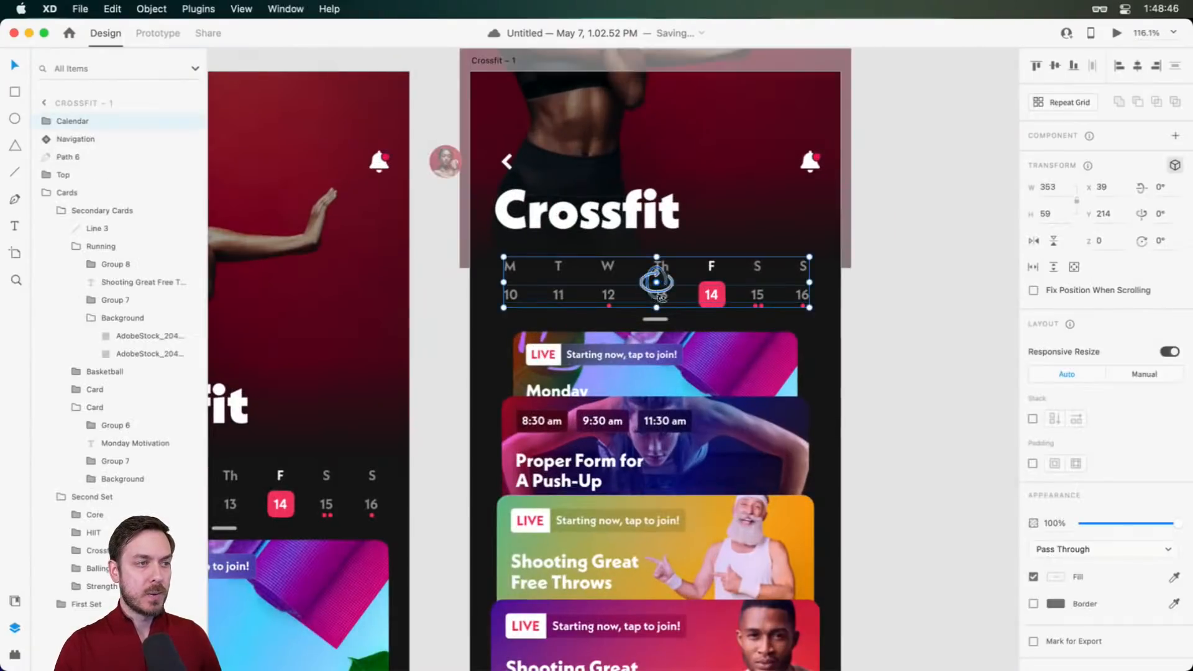
key(super+t)
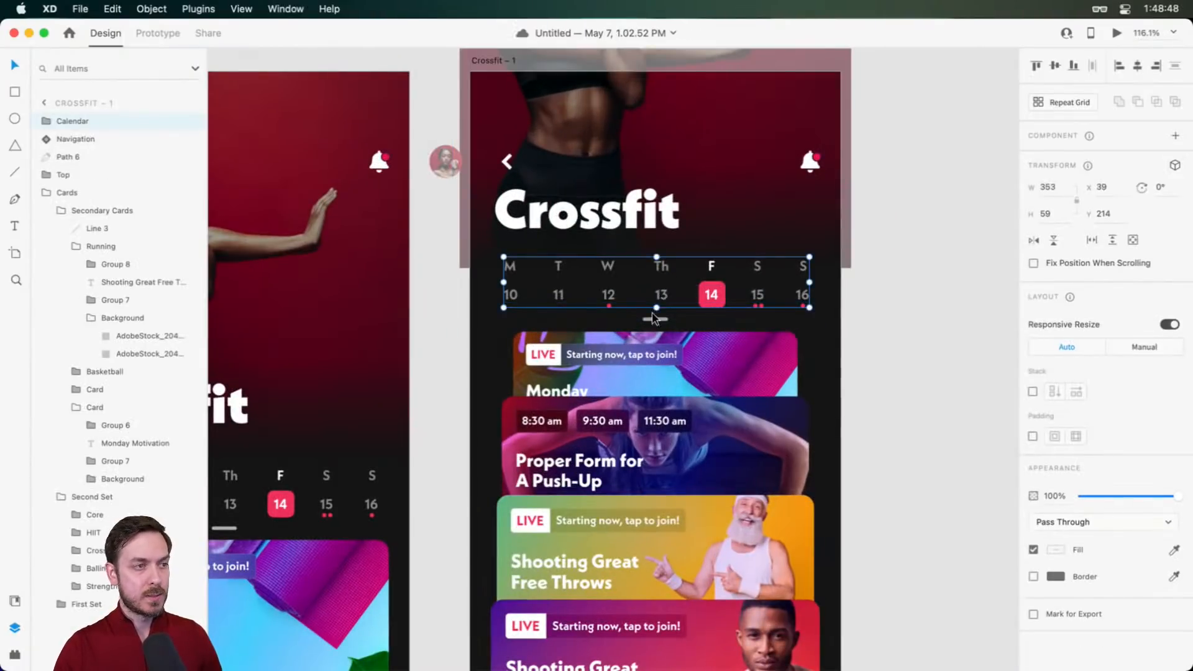
scroll(569, 332, left, 5)
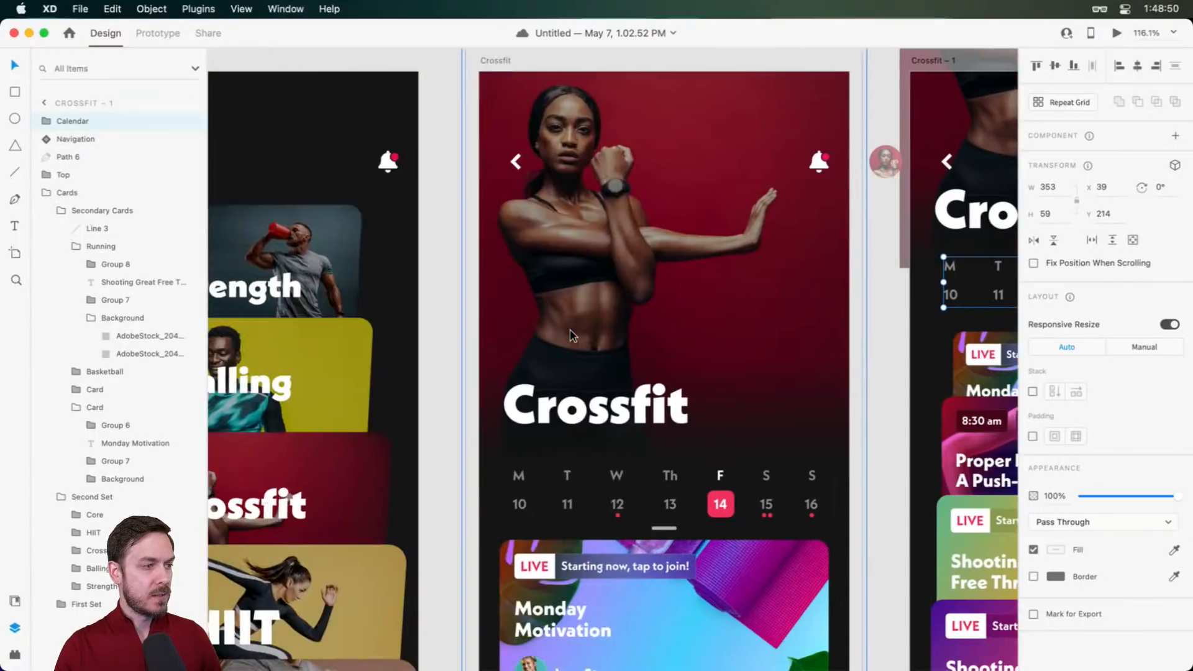
scroll(570, 335, right, 3)
Hide the Secondary Cards group on the artboard
click(524, 57)
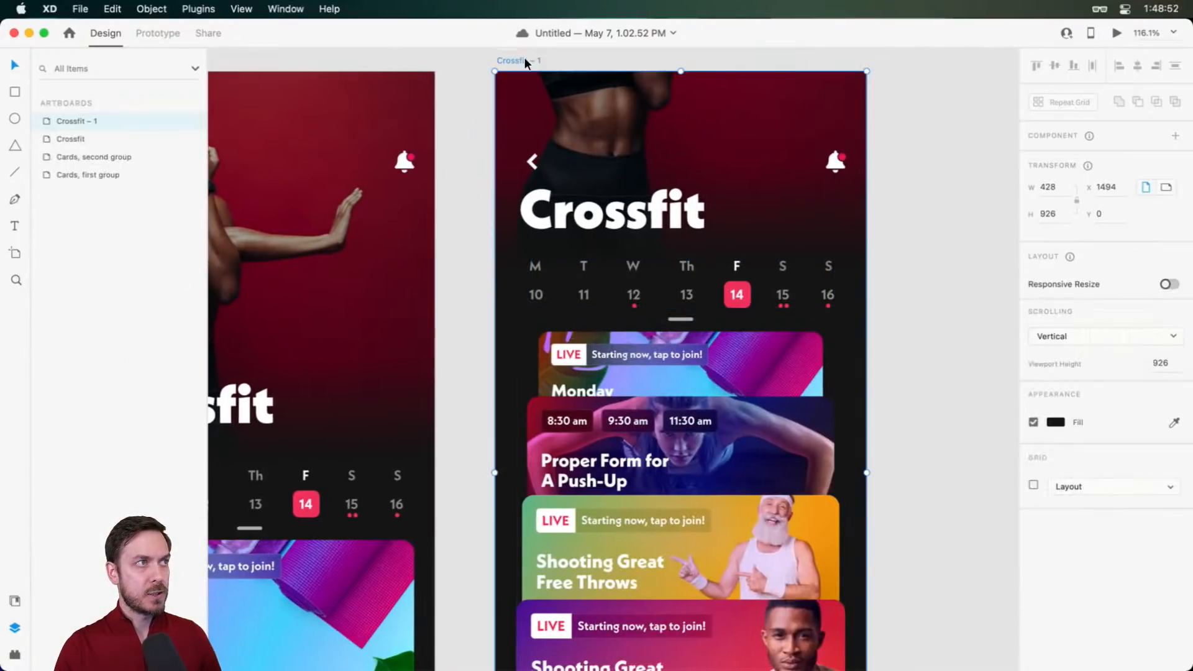
scroll(798, 311, down, 3)
click(622, 260)
double_click(649, 239)
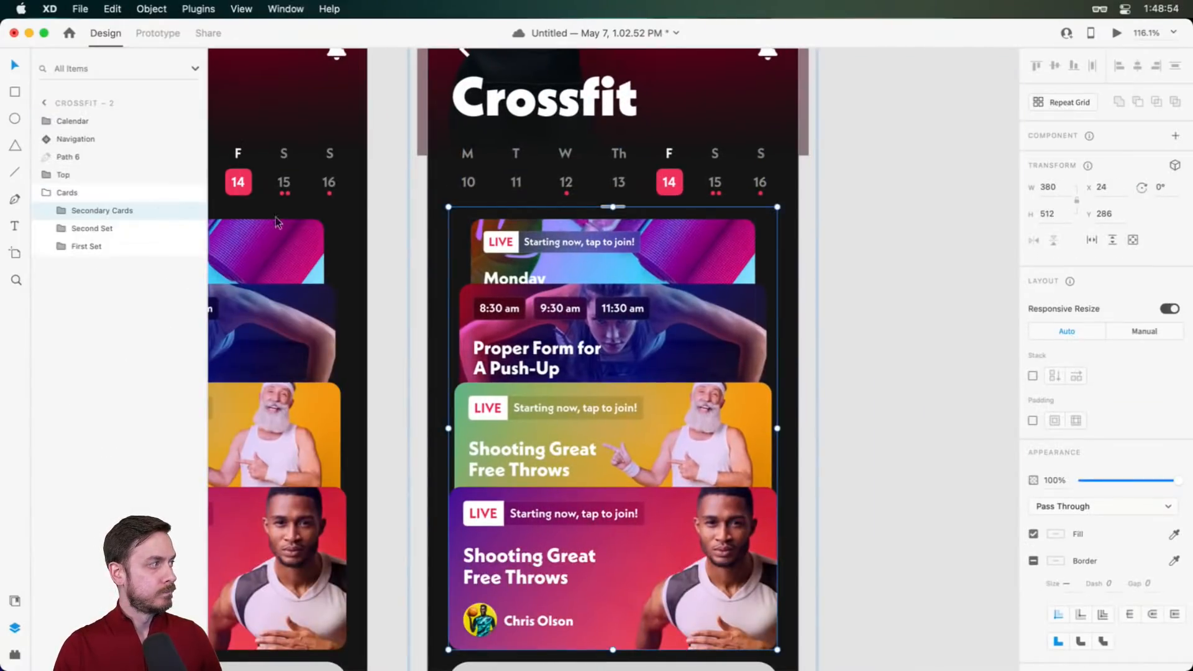
click(192, 211)
Group the calendar's Days and Dots layers and name the group Weeks
double_click(618, 181)
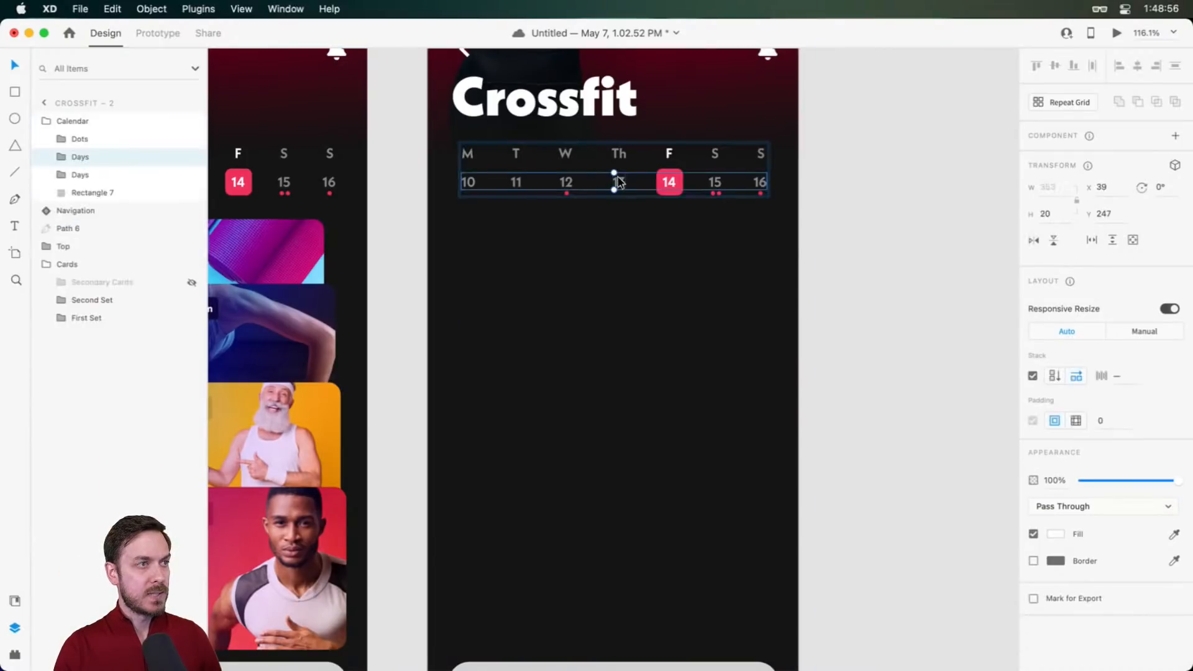
scroll(632, 177, up, 3)
scroll(578, 180, up, 1)
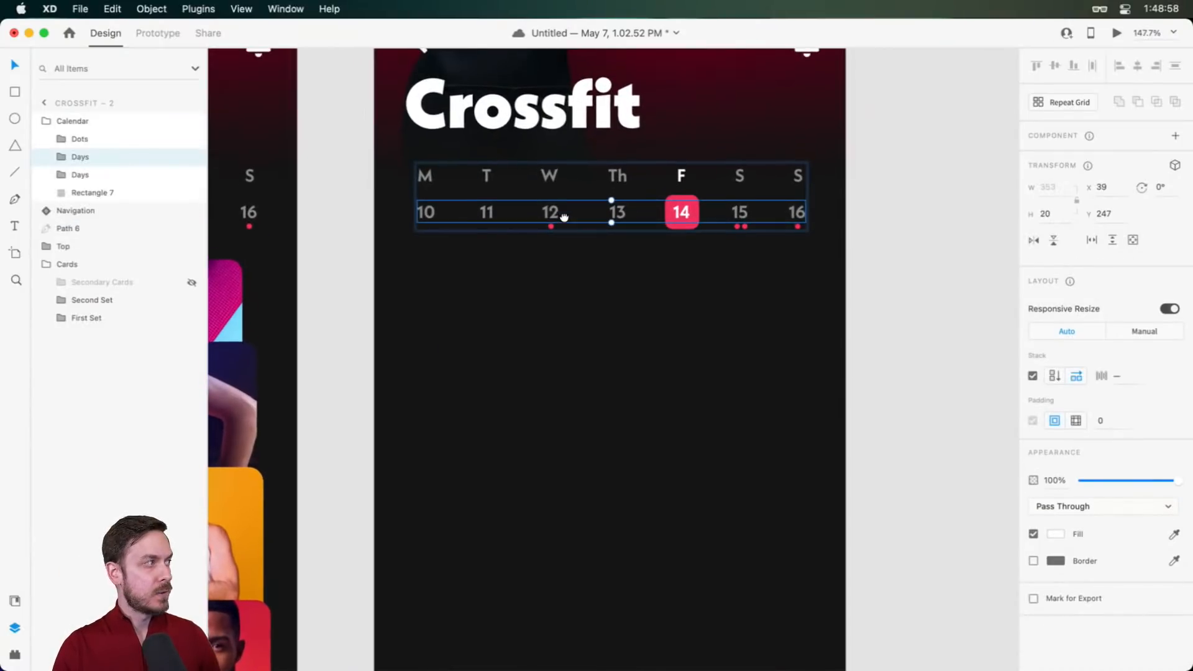
shift+click(554, 228)
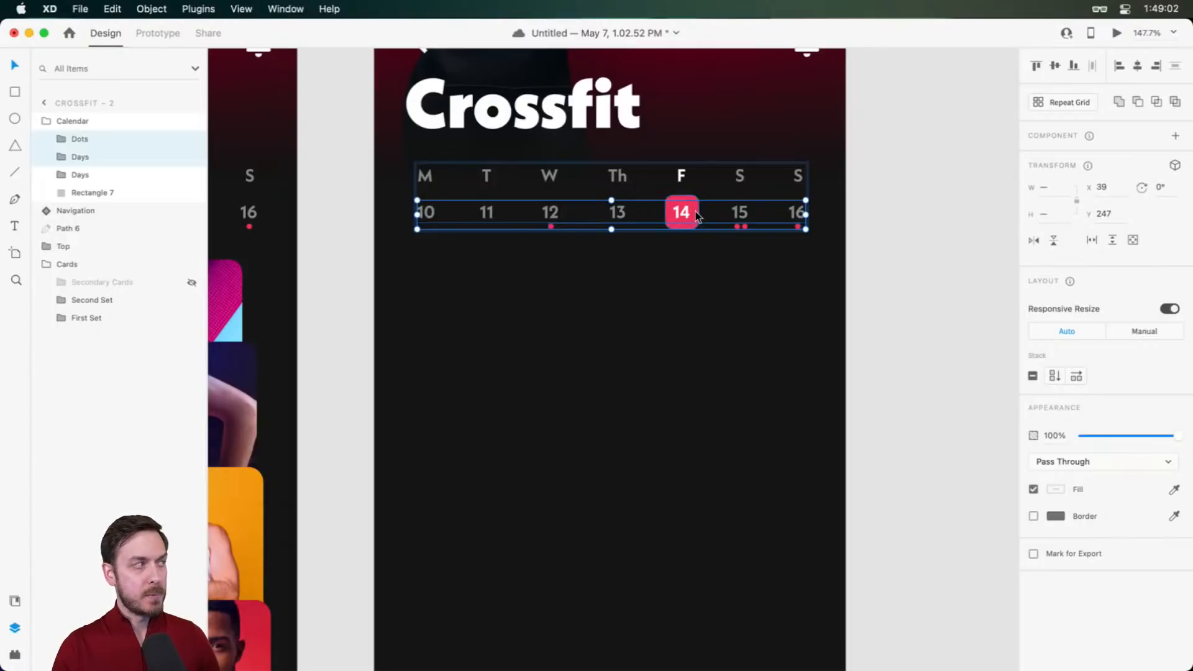
key(super+g)
double_click(89, 139)
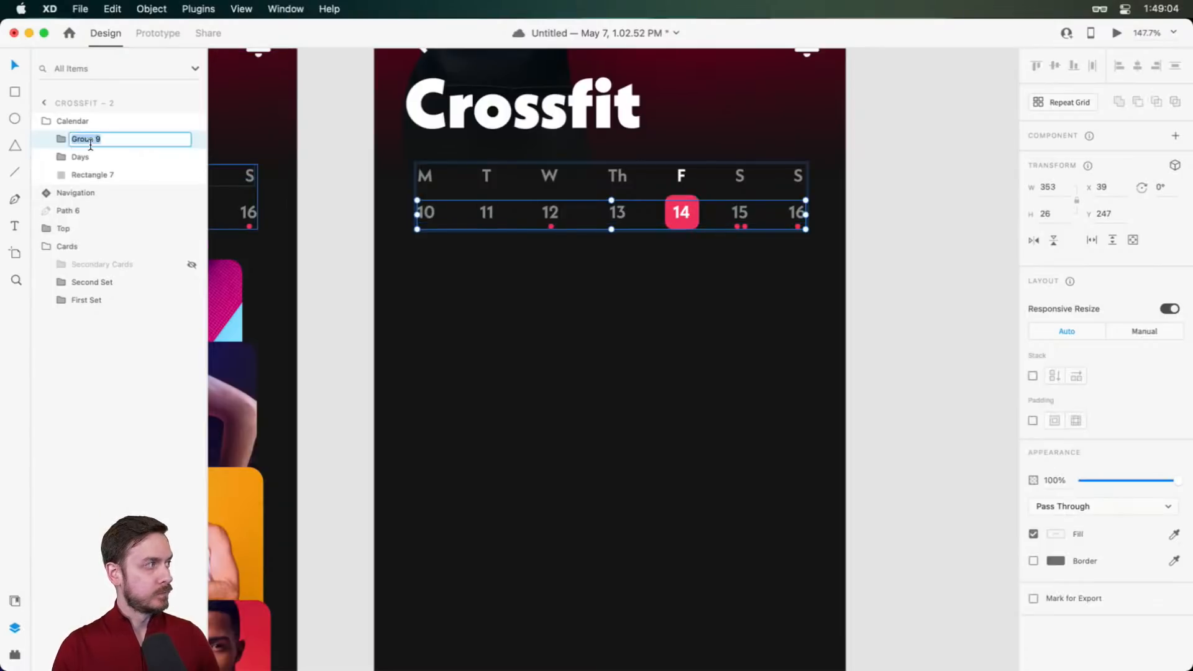
text(Weeks)
key(Return)
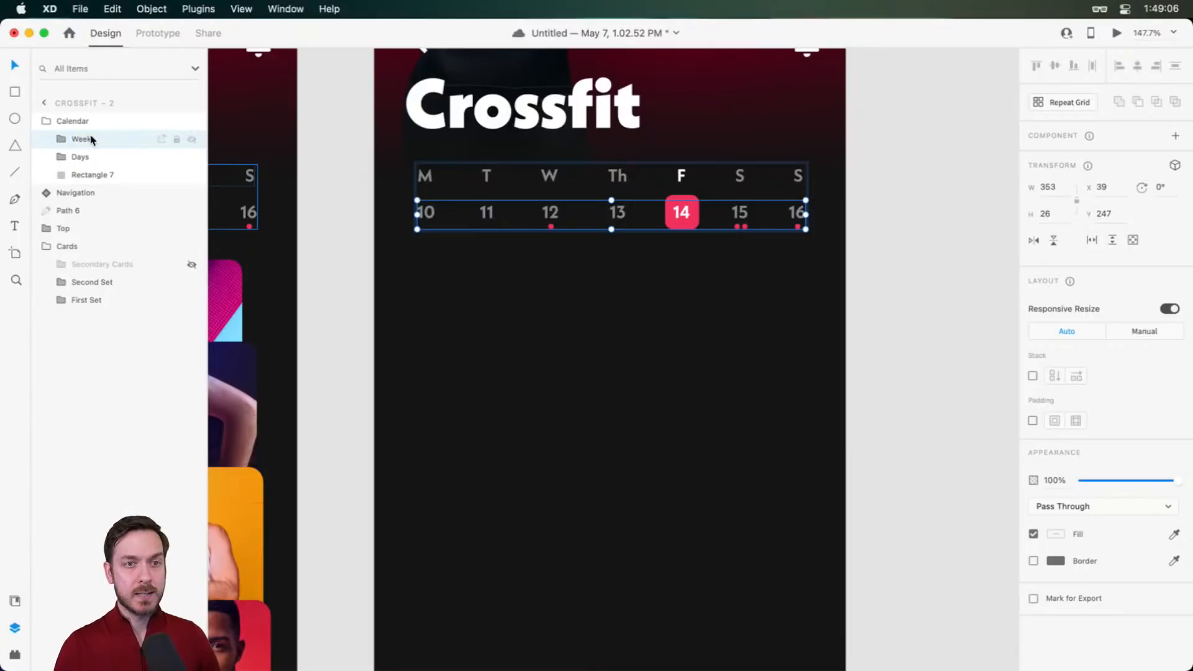
Remove stacking and padding from that group and rename it Week
click(1033, 376)
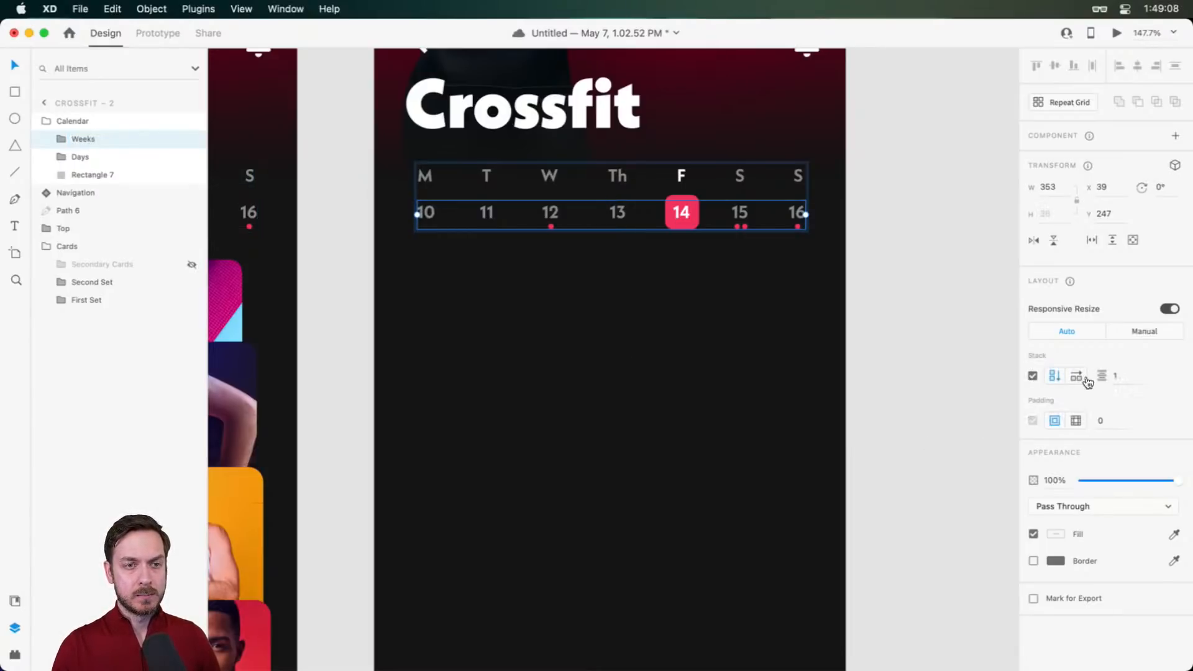
click(55, 138)
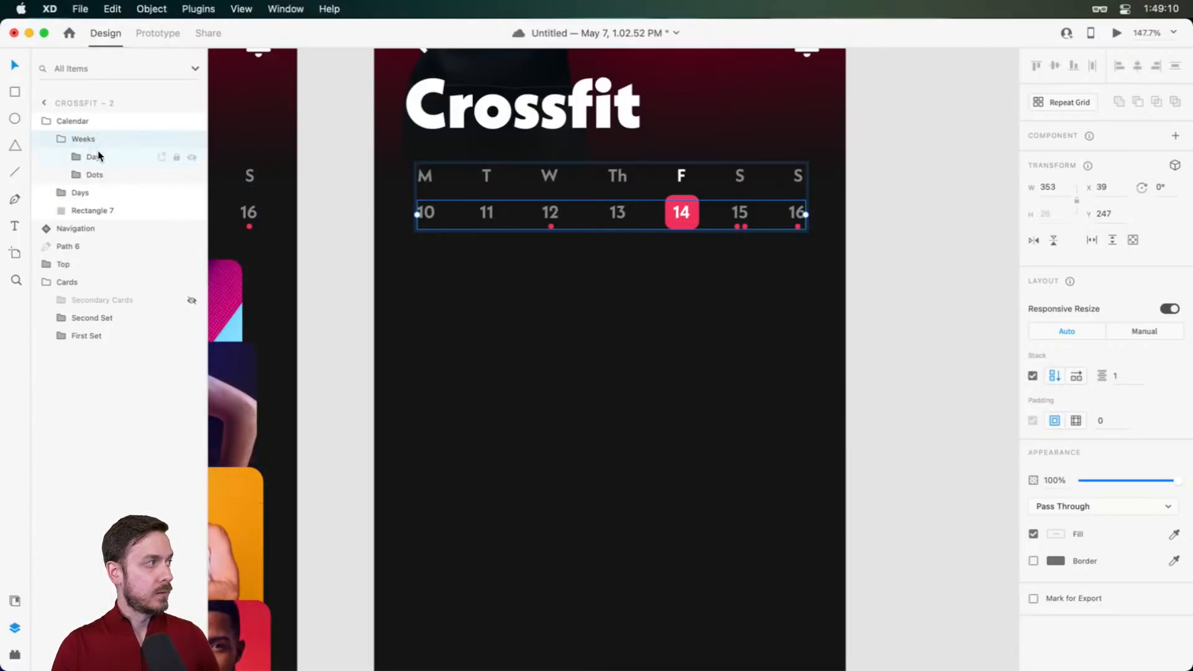
click(103, 156)
click(99, 171)
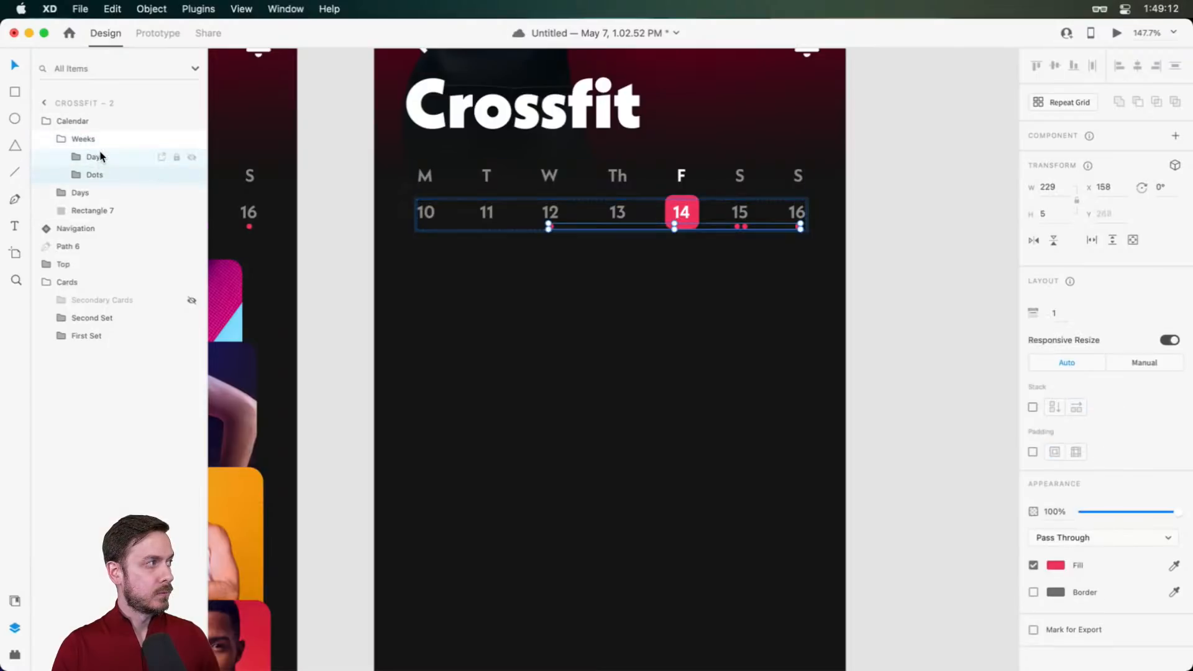
click(102, 162)
click(101, 139)
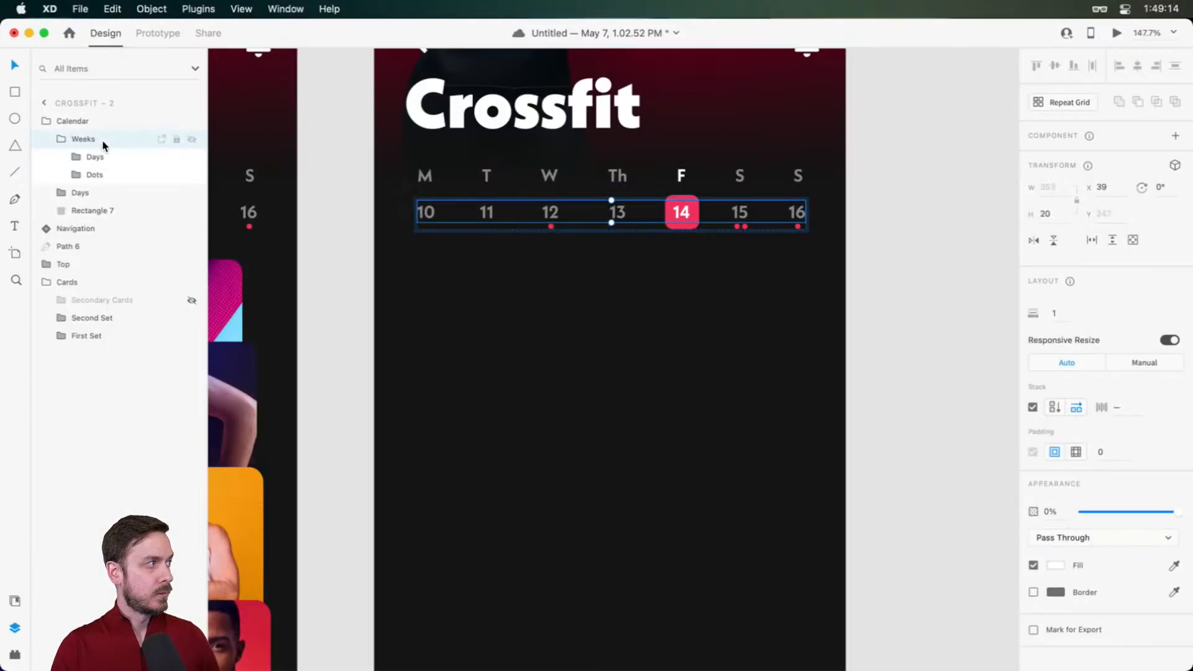
click(1034, 376)
click(1034, 421)
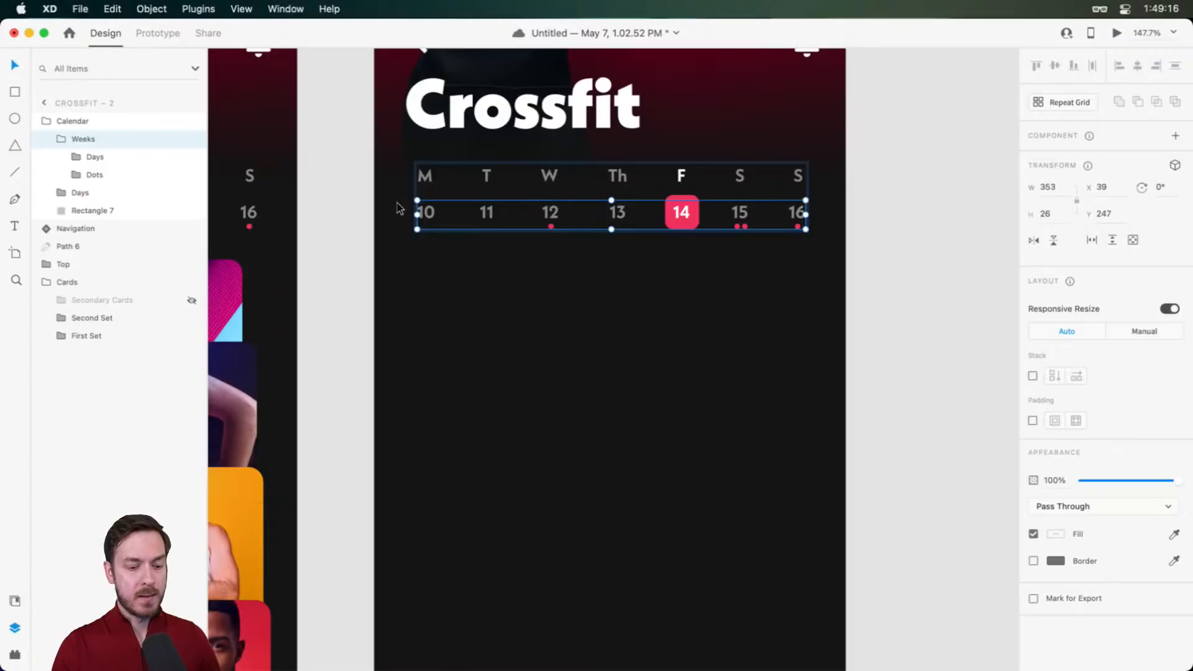
double_click(93, 139)
text(Week)
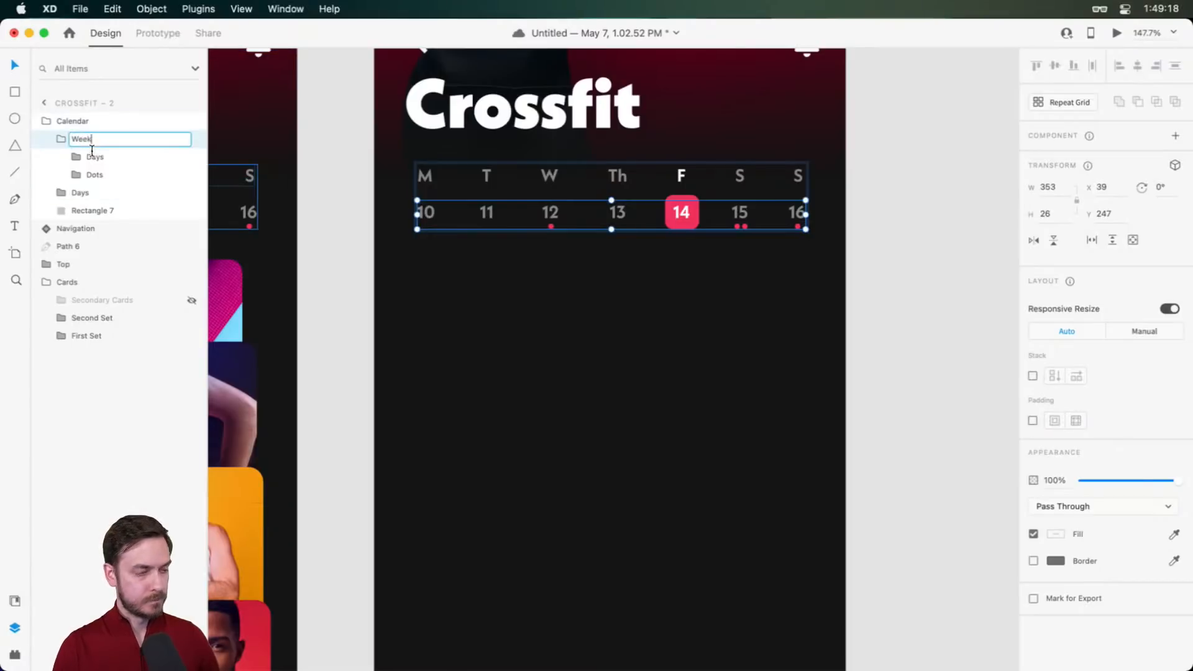
key(Return)
Wrap Week in a stacked Weeks group and duplicate it into four week rows
key(super+g)
double_click(85, 139)
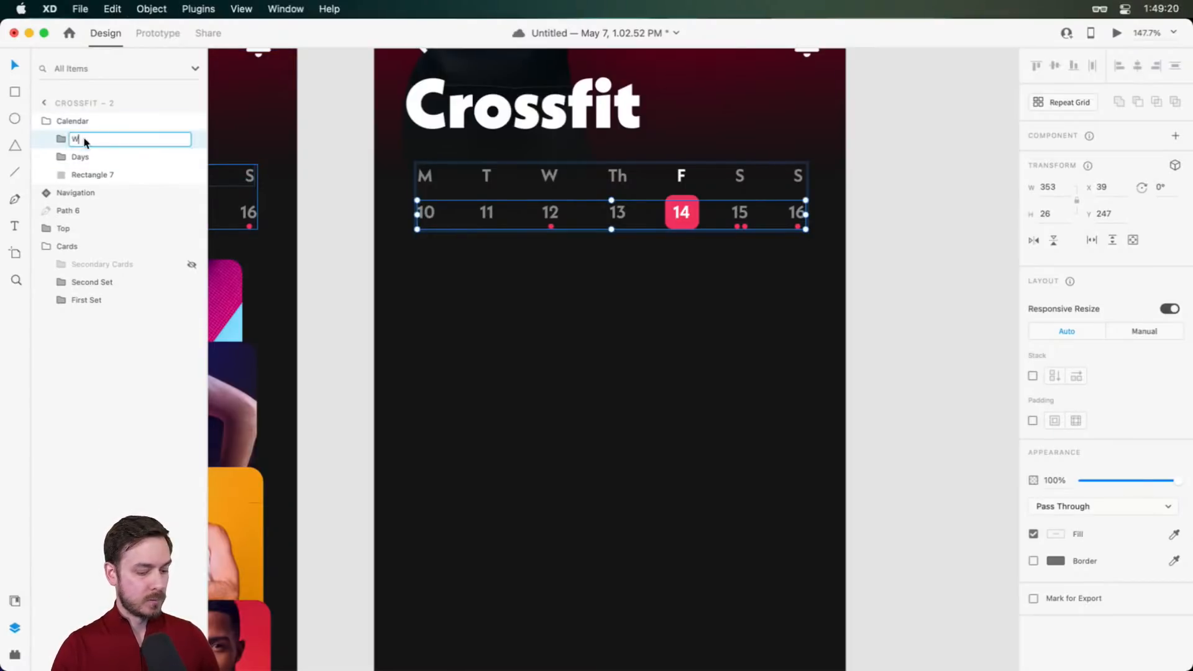
text(Weeks)
key(Return)
click(1033, 376)
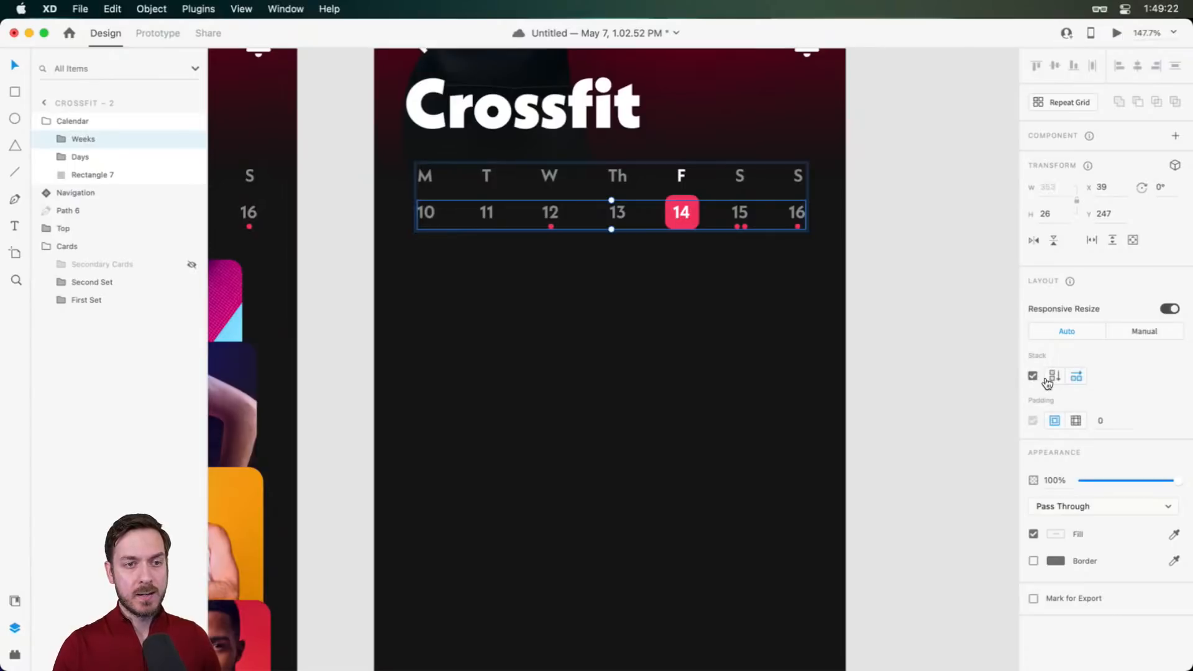
click(71, 146)
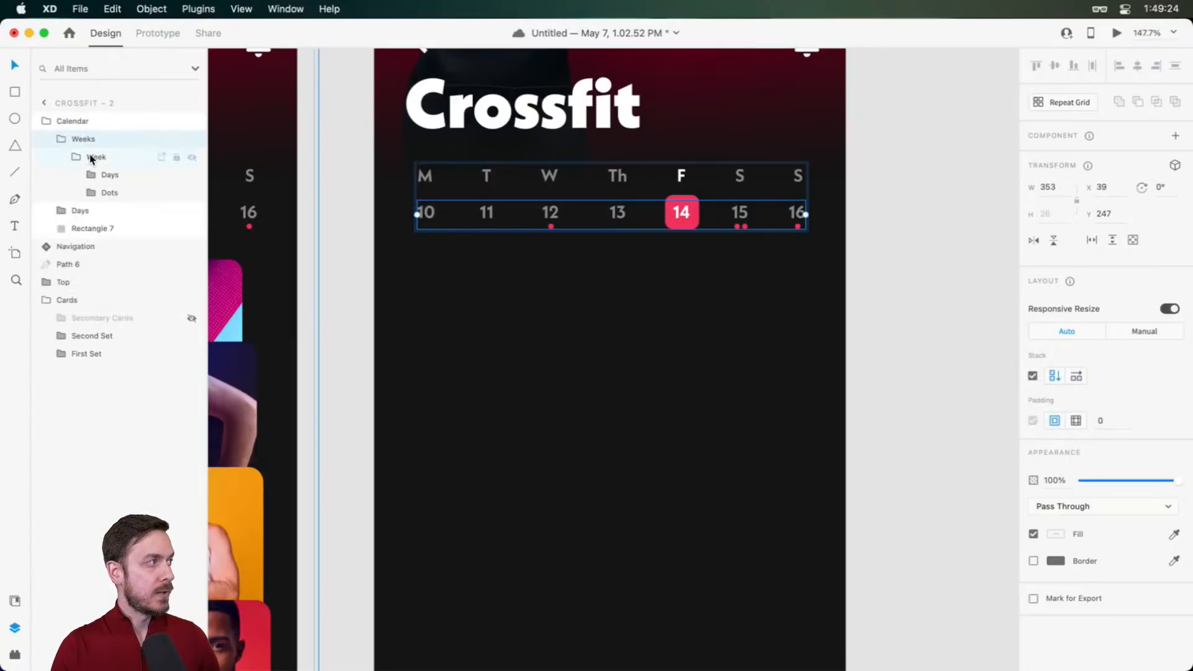
click(88, 158)
key(super+d)
key(super+d)
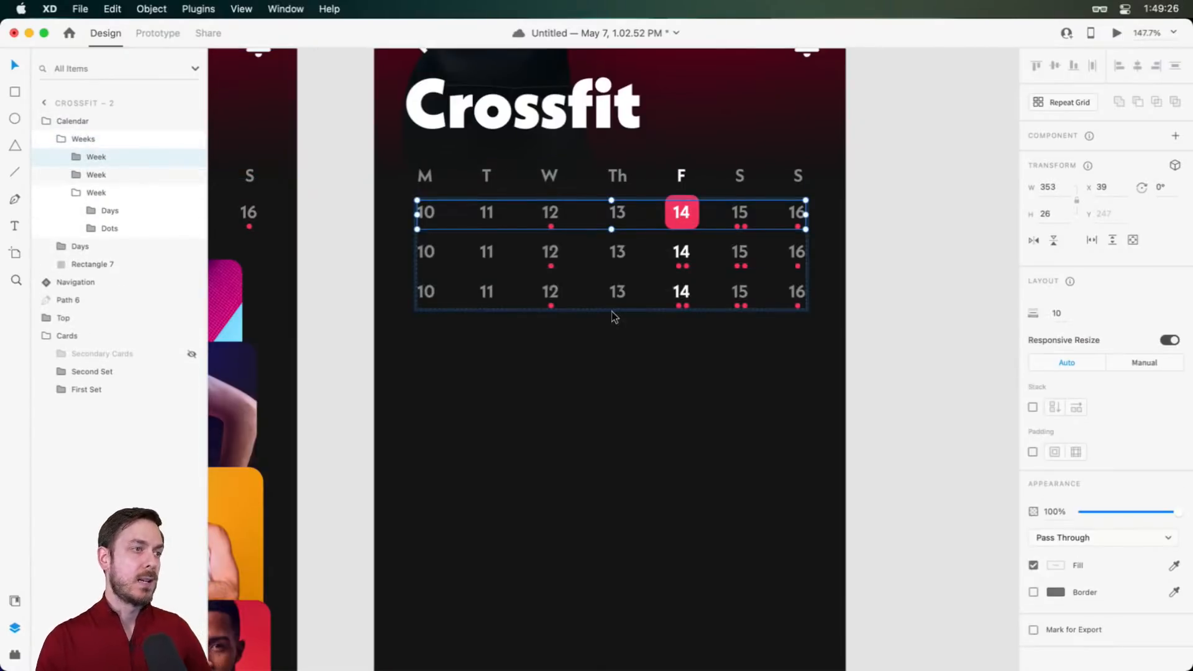
key(super+d)
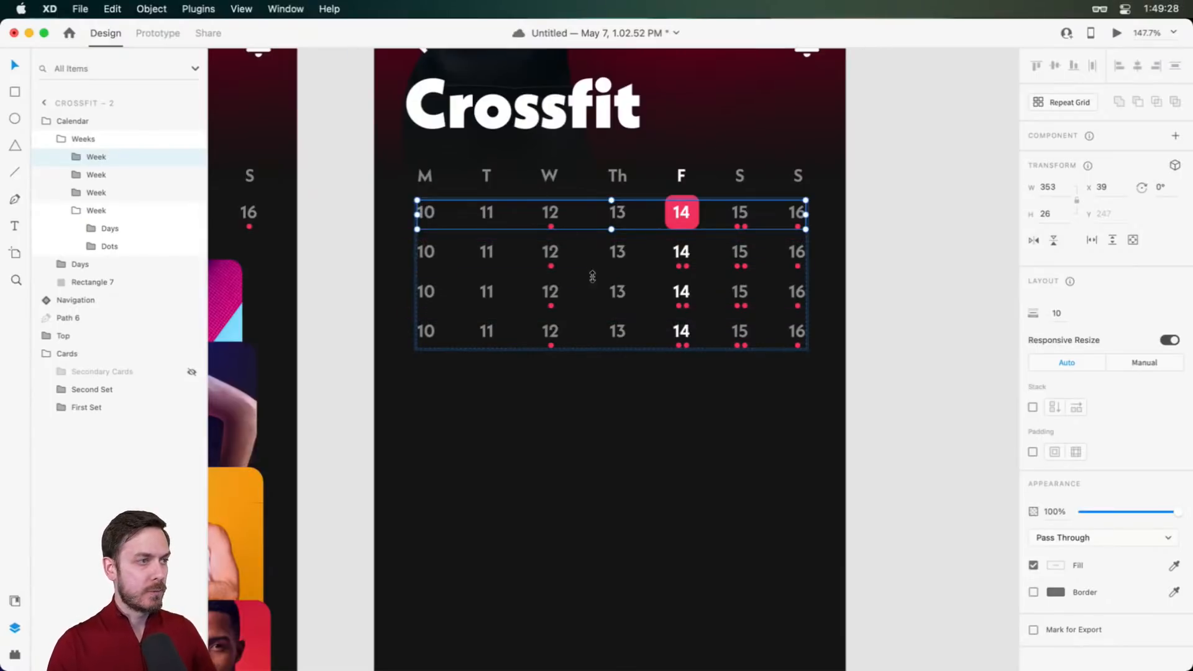
Widen the week-row gap and move the third week's dots under 13, deleting the extra dot
drag(597, 272, 603, 280)
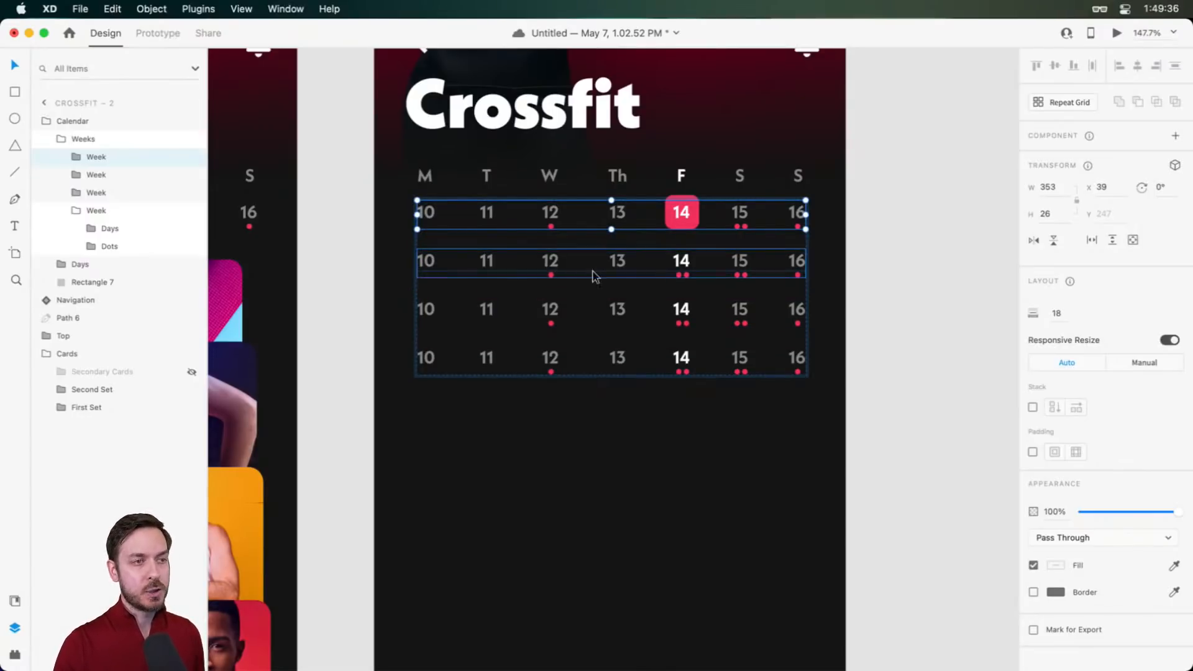
double_click(686, 323)
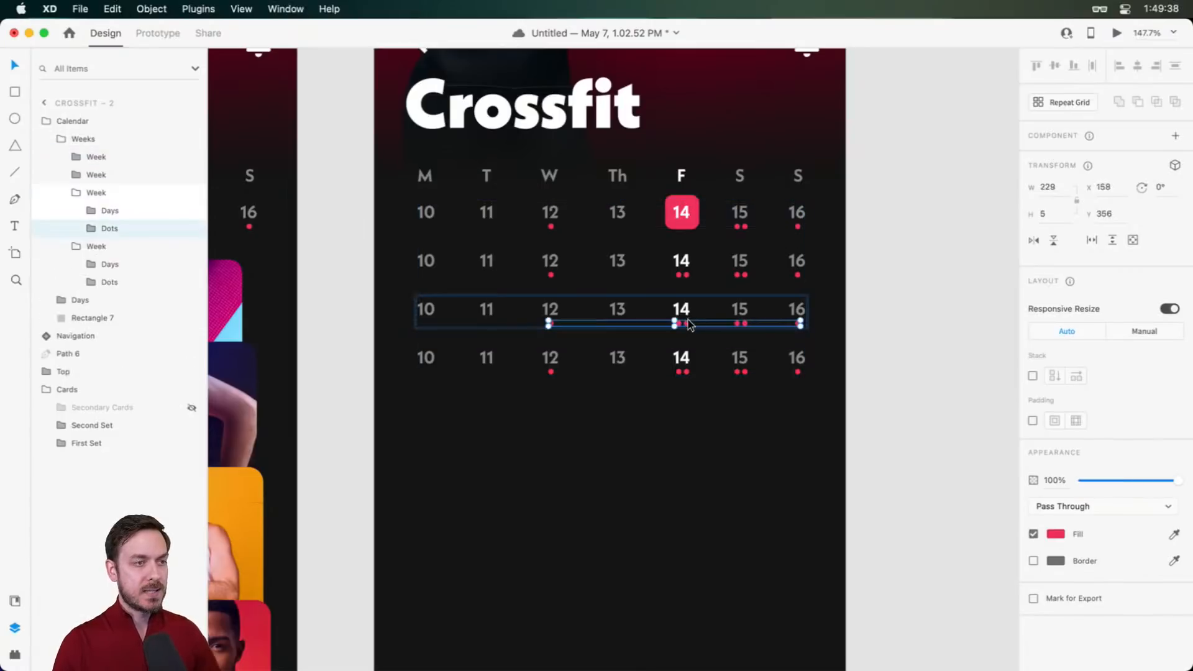
scroll(687, 323, up, 5)
double_click(686, 323)
shift+click(673, 324)
drag(673, 324, 573, 320)
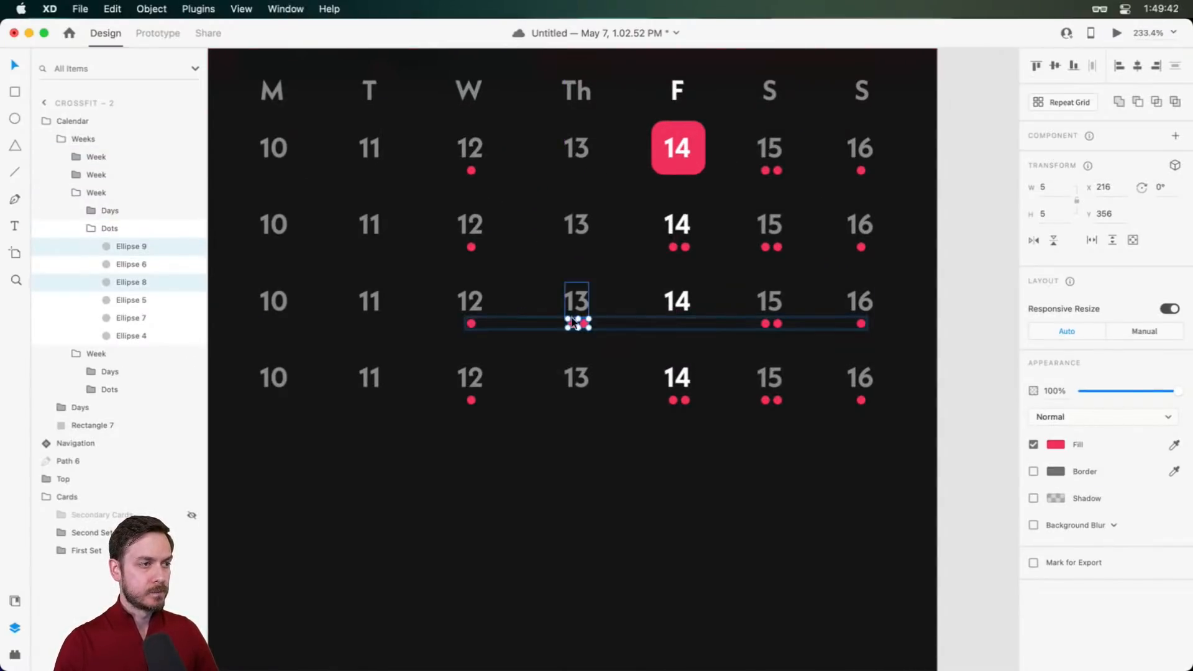
click(566, 331)
double_click(571, 324)
key(Delete)
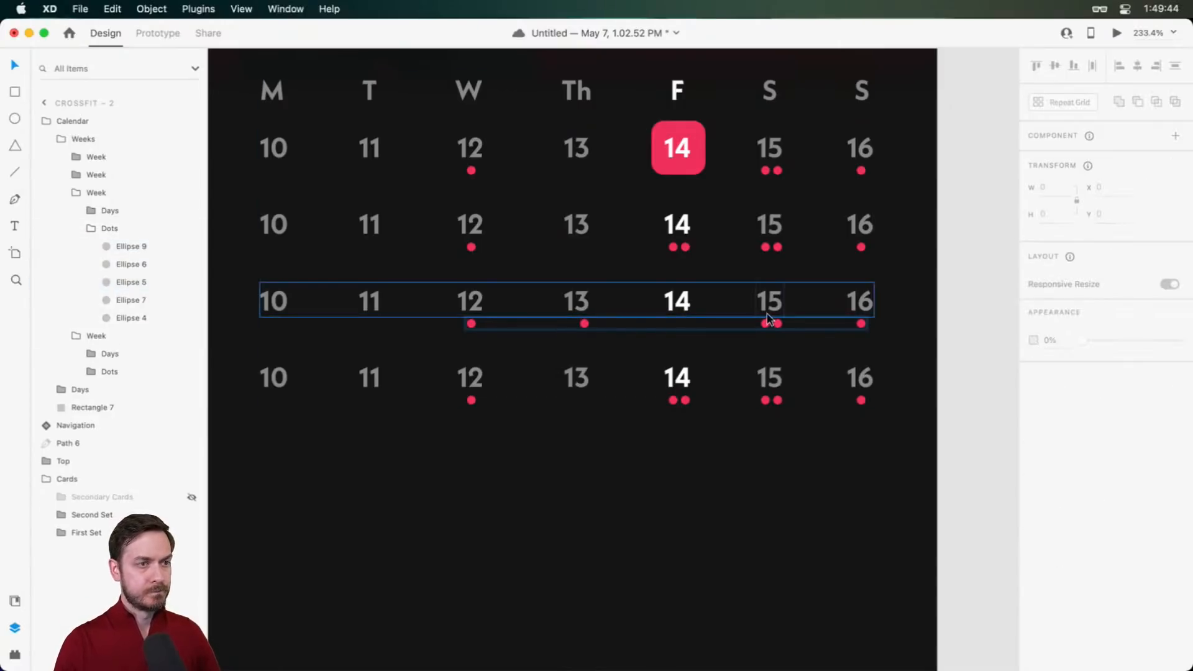
Copy a dot under 10, move a second-week dot under 11, and another under 13 in week four
drag(767, 324, 276, 325)
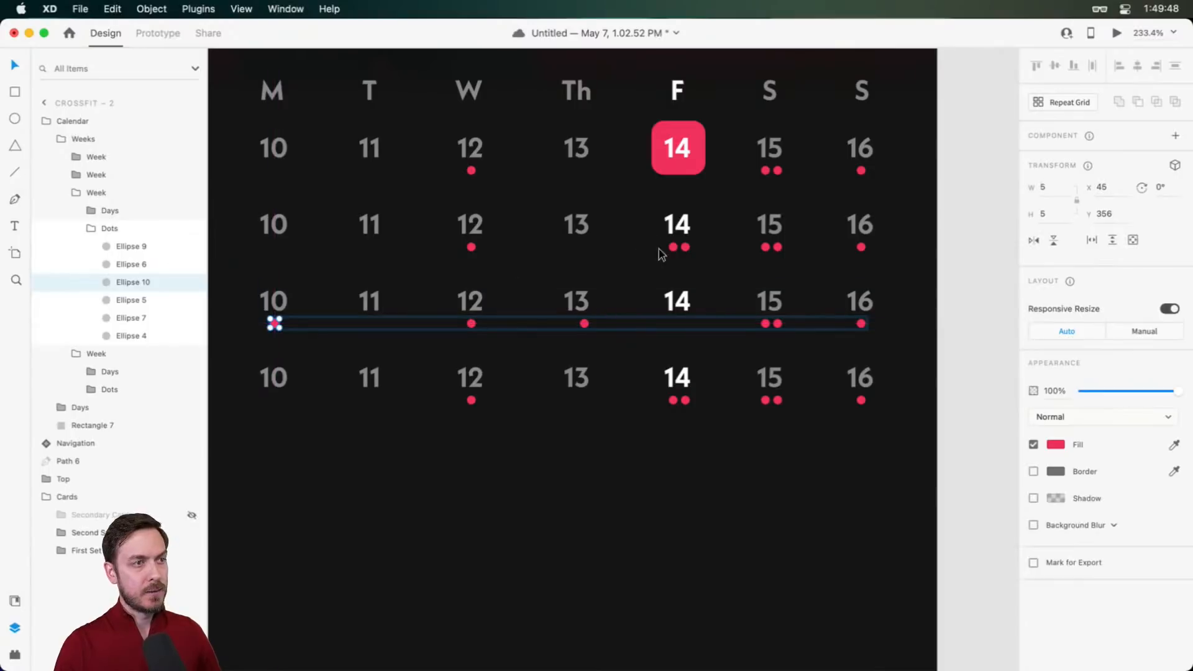
drag(676, 252, 374, 253)
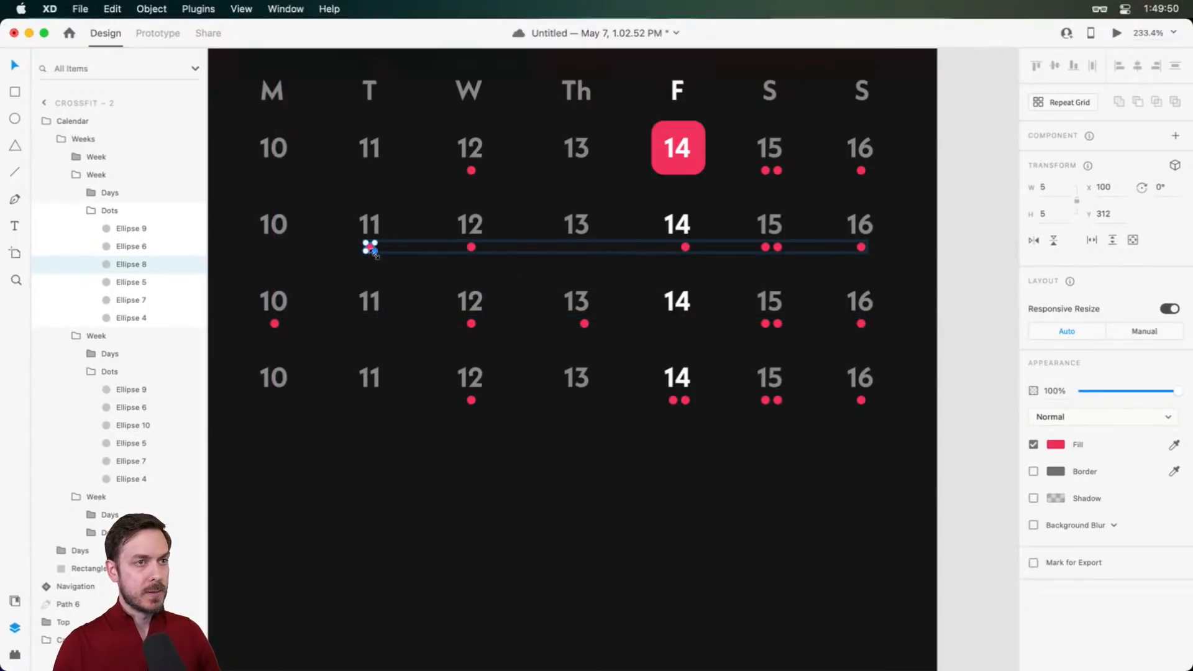
click(778, 247)
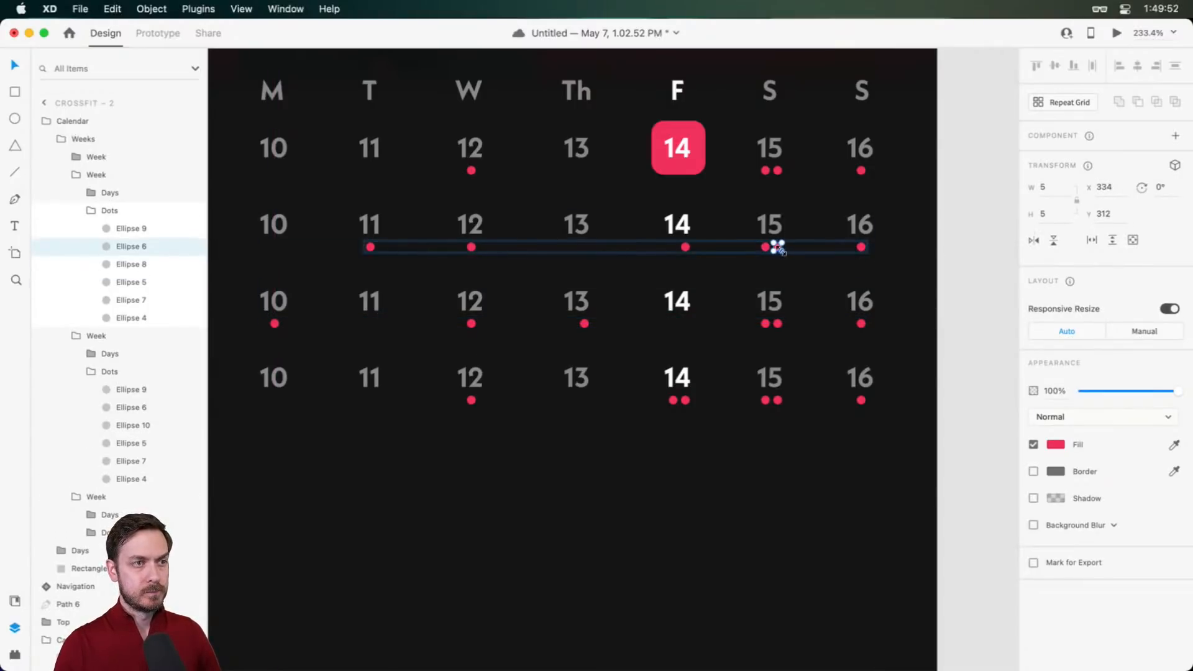
drag(781, 254, 579, 400)
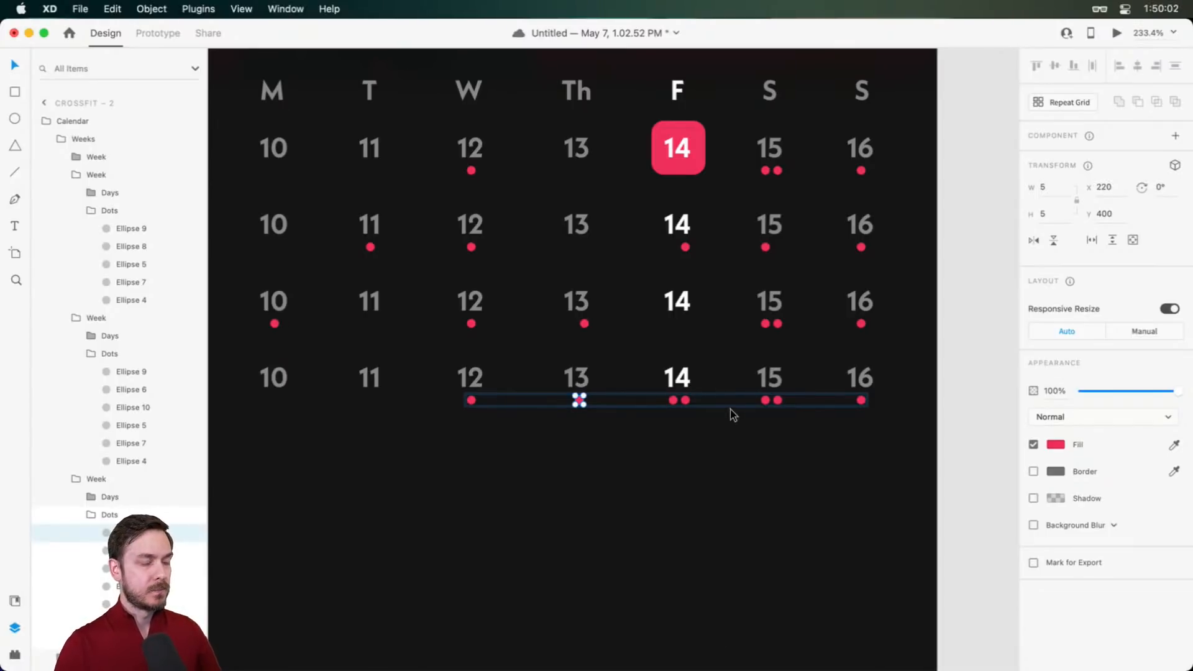
scroll(730, 408, down, 10)
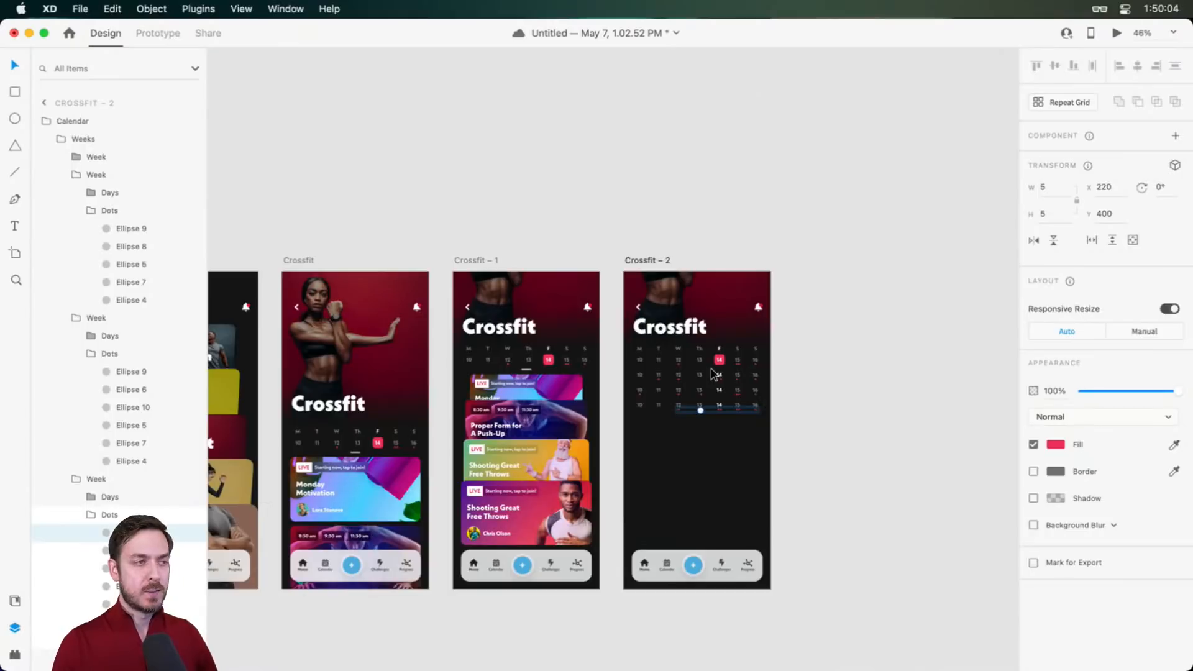
Unhide Secondary Cards on Crossfit – 2 and drag the stack slightly lower
scroll(736, 399, up, 4)
click(908, 428)
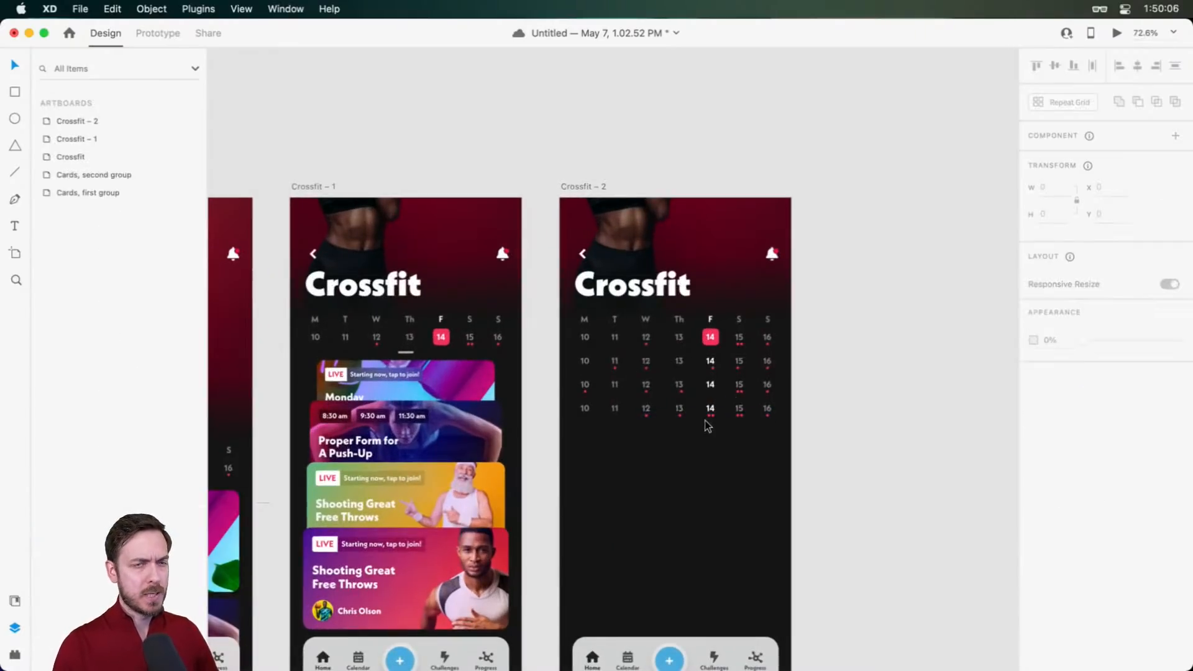
click(402, 371)
click(716, 457)
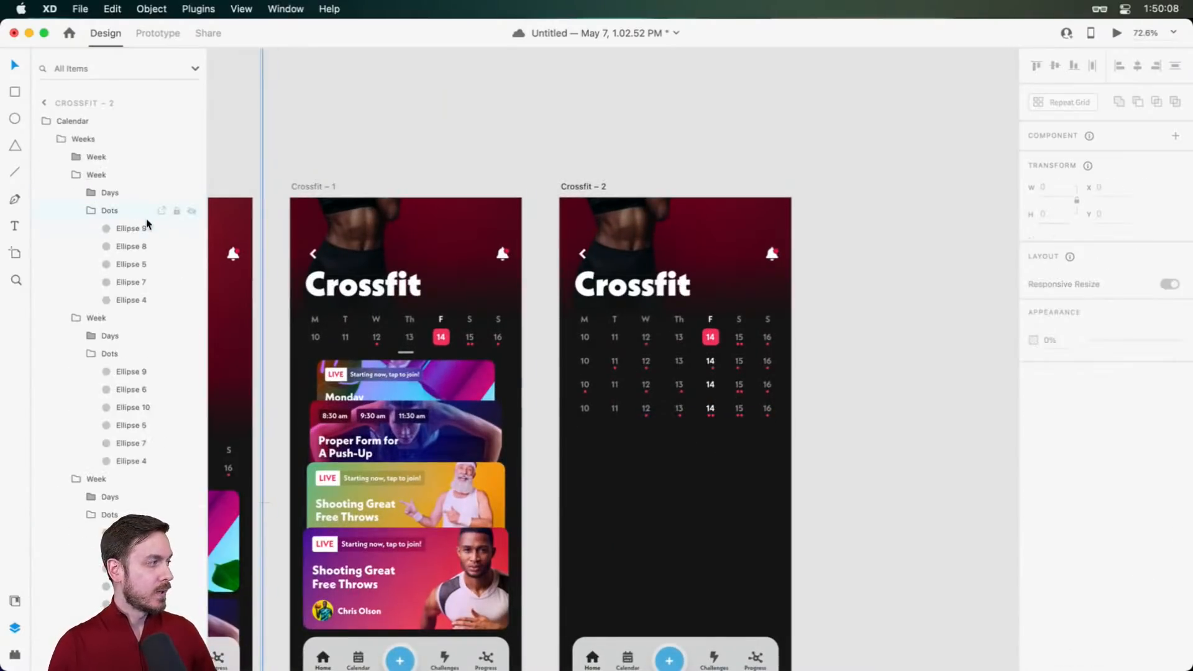
click(62, 138)
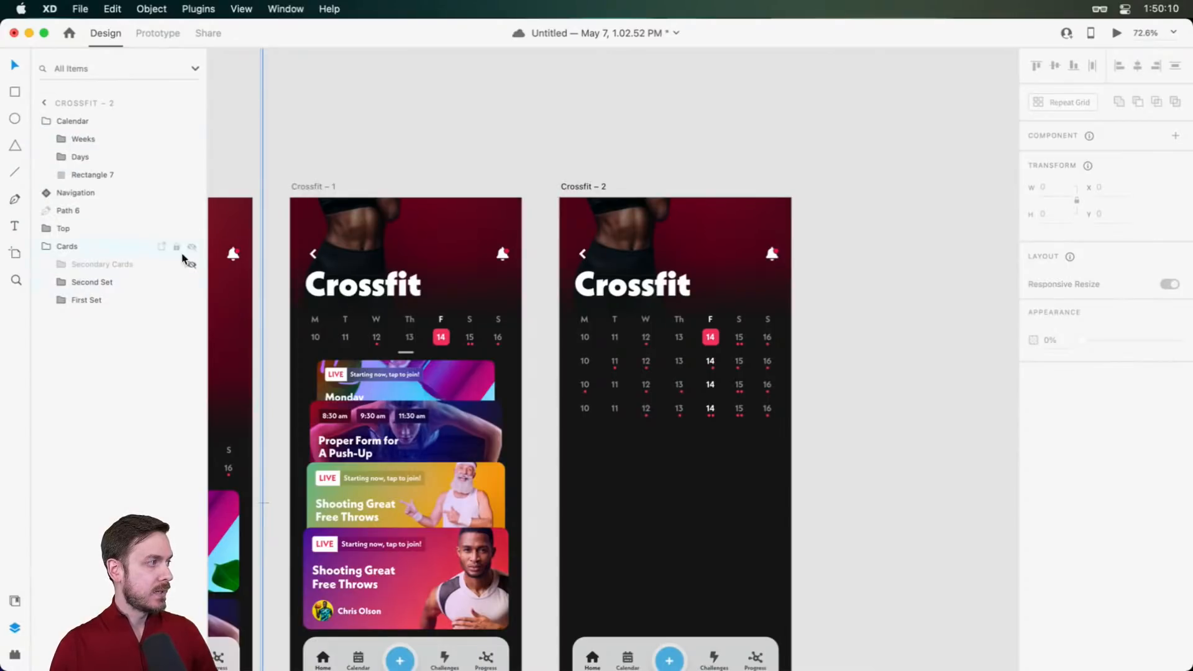
click(192, 264)
double_click(692, 476)
drag(692, 476, 695, 532)
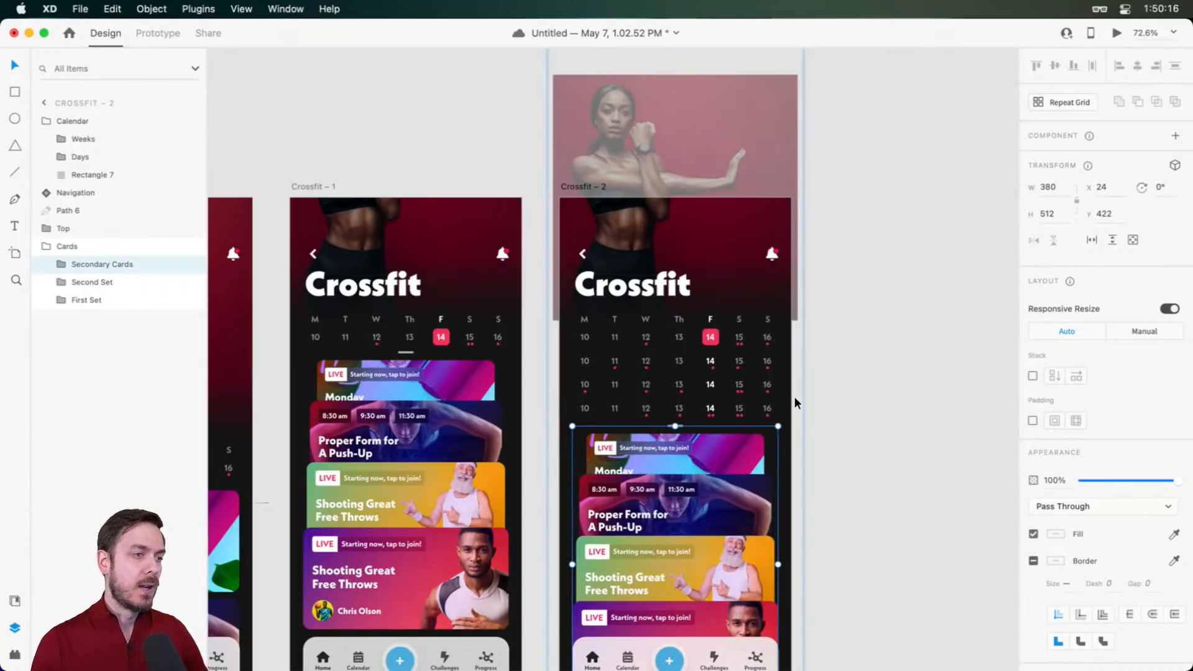
Check the red dots under 14 and 15, then select Crossfit – 1 in Prototype mode
super+click(712, 363)
scroll(715, 376, up, 5)
scroll(715, 376, up, 3)
super+click(708, 352)
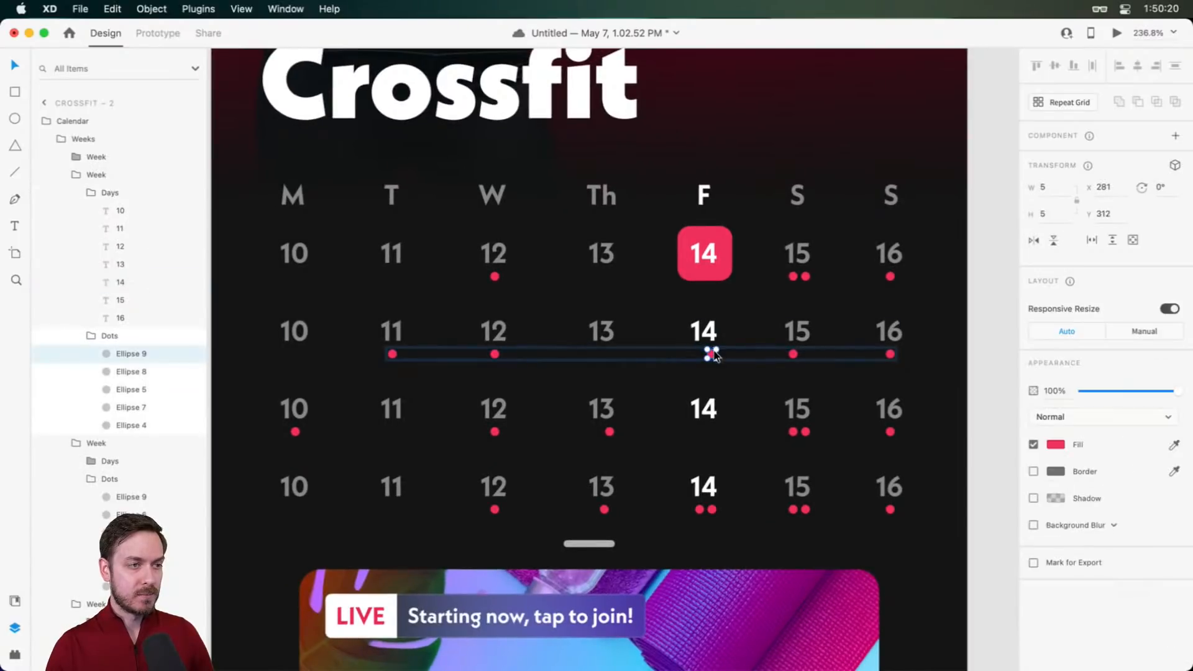
click(793, 353)
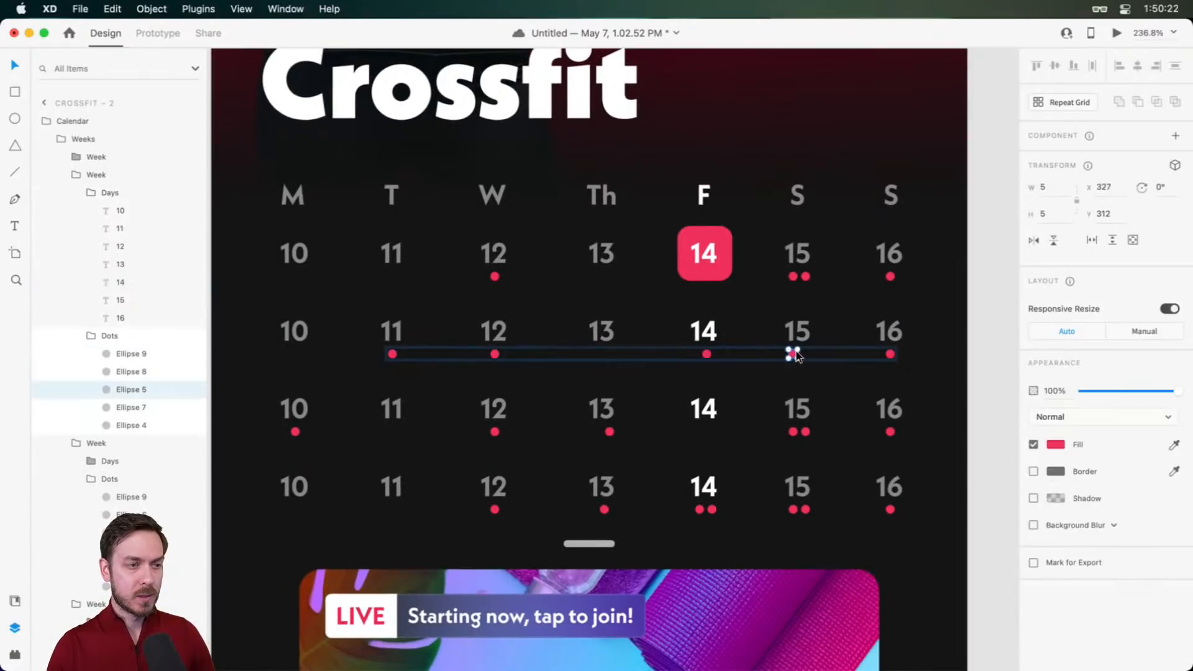
scroll(803, 355, down, 1)
scroll(803, 353, down, 8)
click(861, 371)
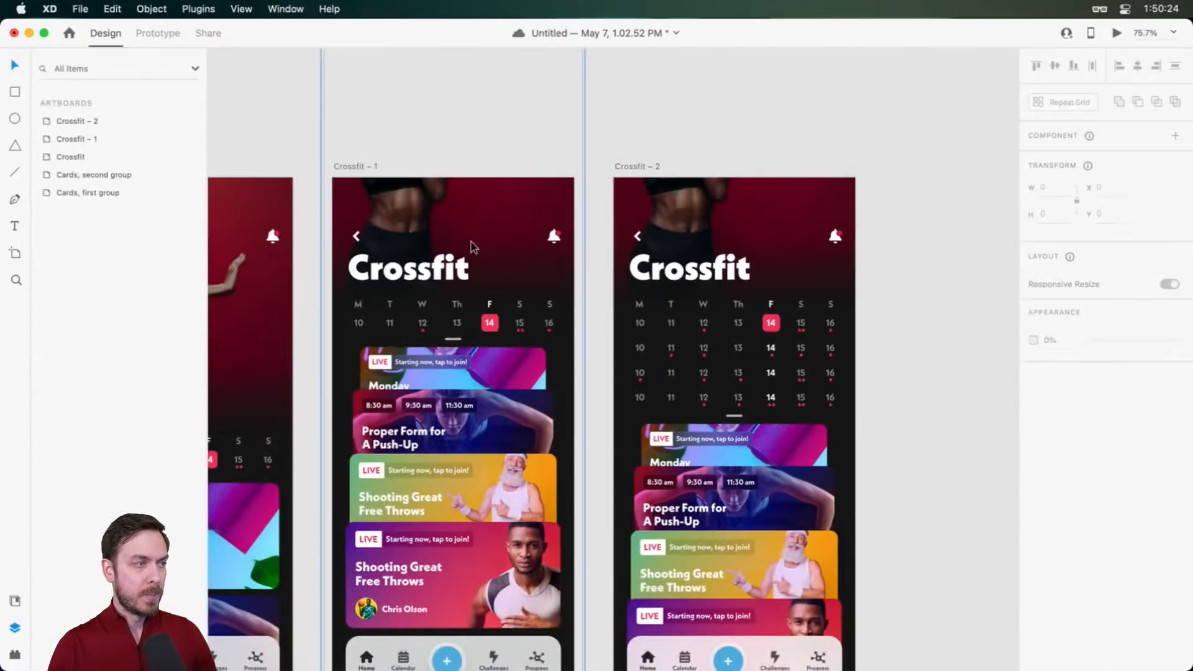
click(358, 166)
click(144, 31)
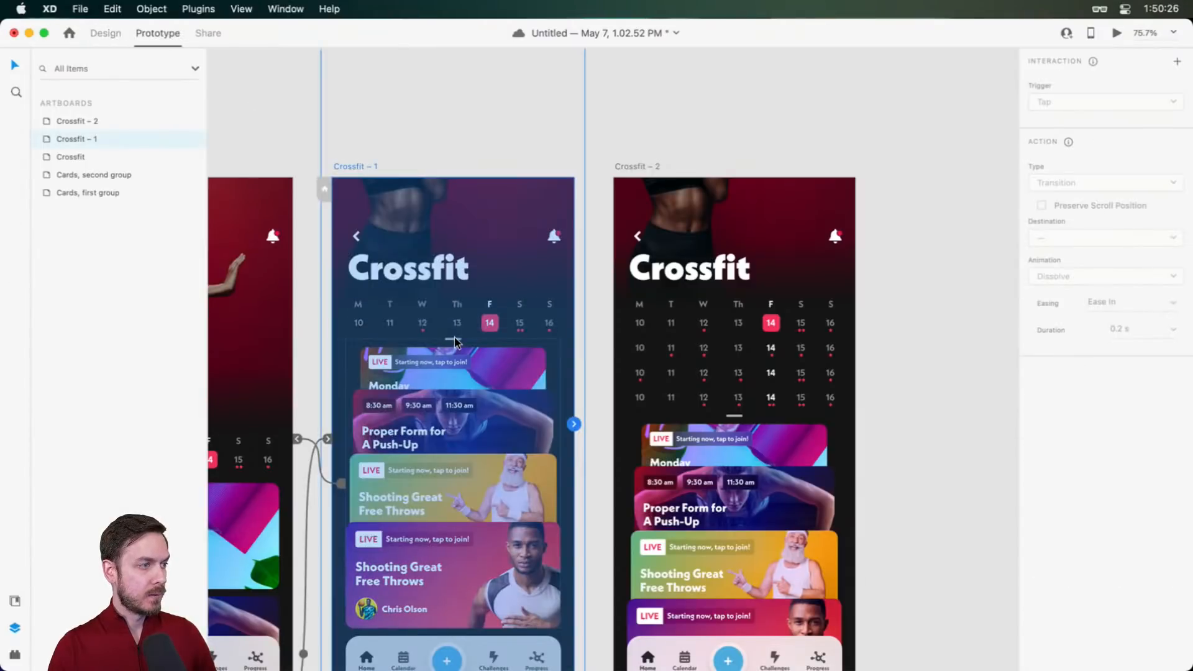
Link Crossfit – 1's Calendar group to Crossfit – 2 with a Drag-triggered Auto-Animate and test it
click(454, 337)
click(458, 327)
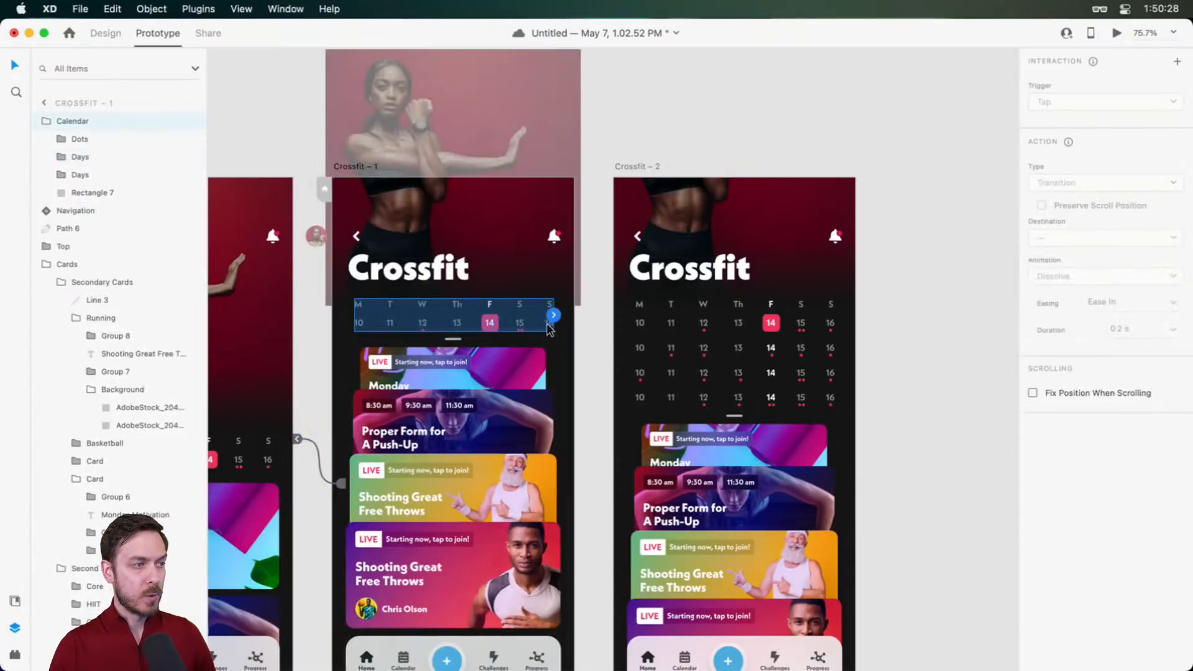
drag(554, 317, 708, 398)
click(1100, 103)
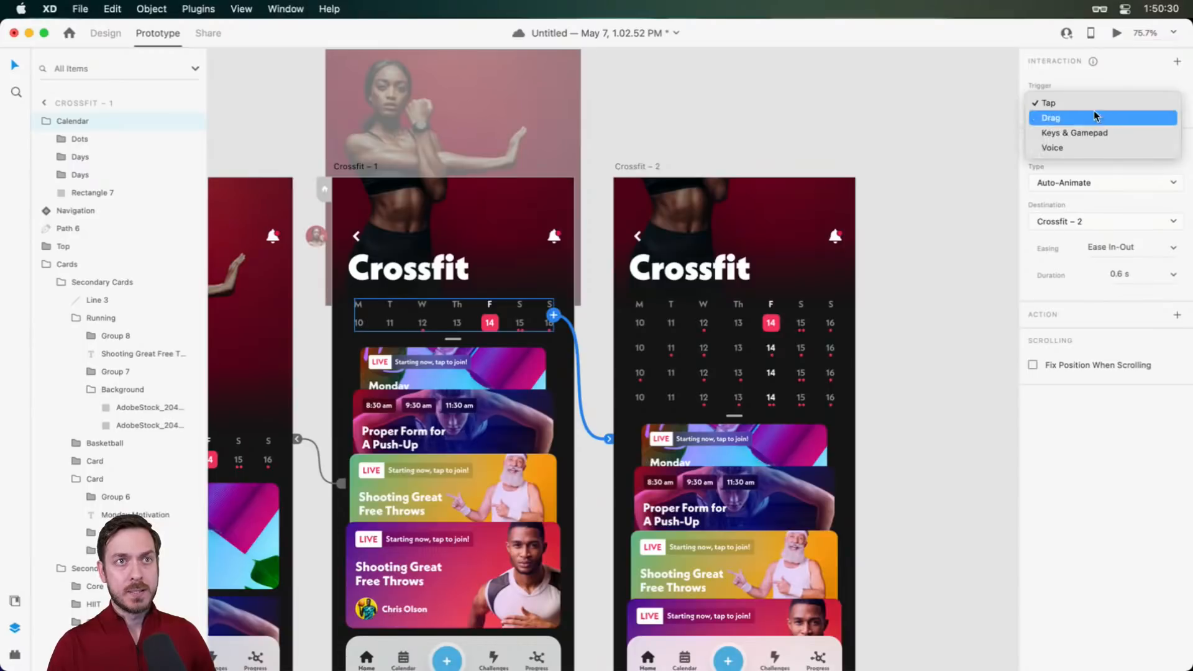
click(1116, 33)
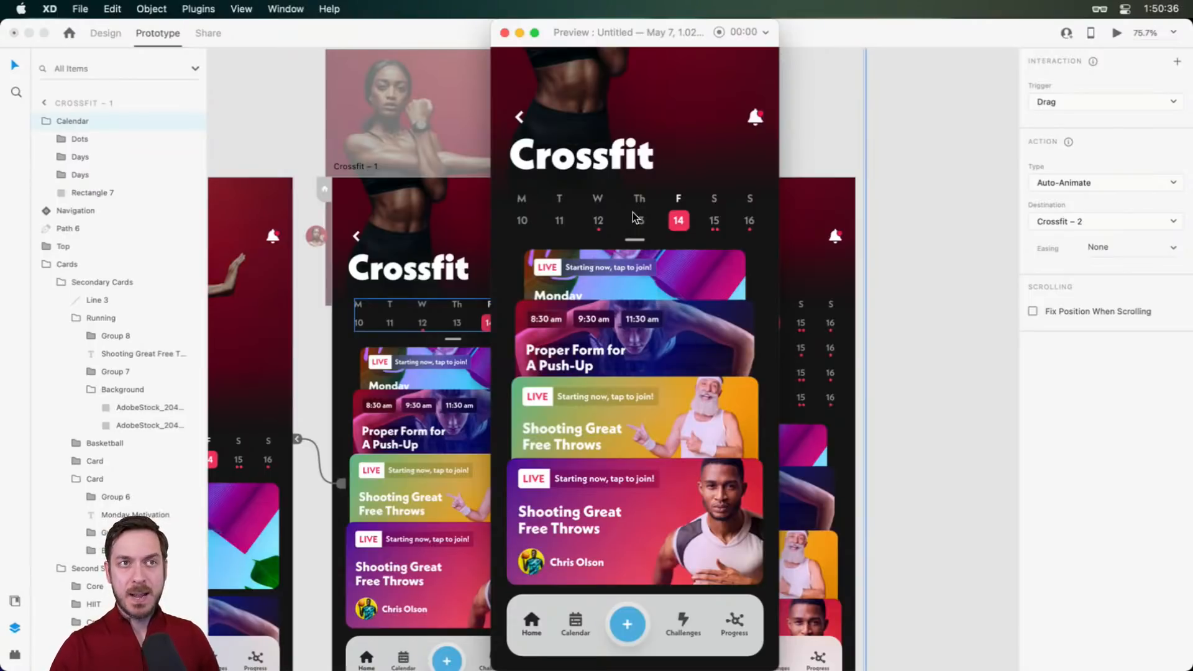
drag(643, 271, 649, 348)
key(super+w)
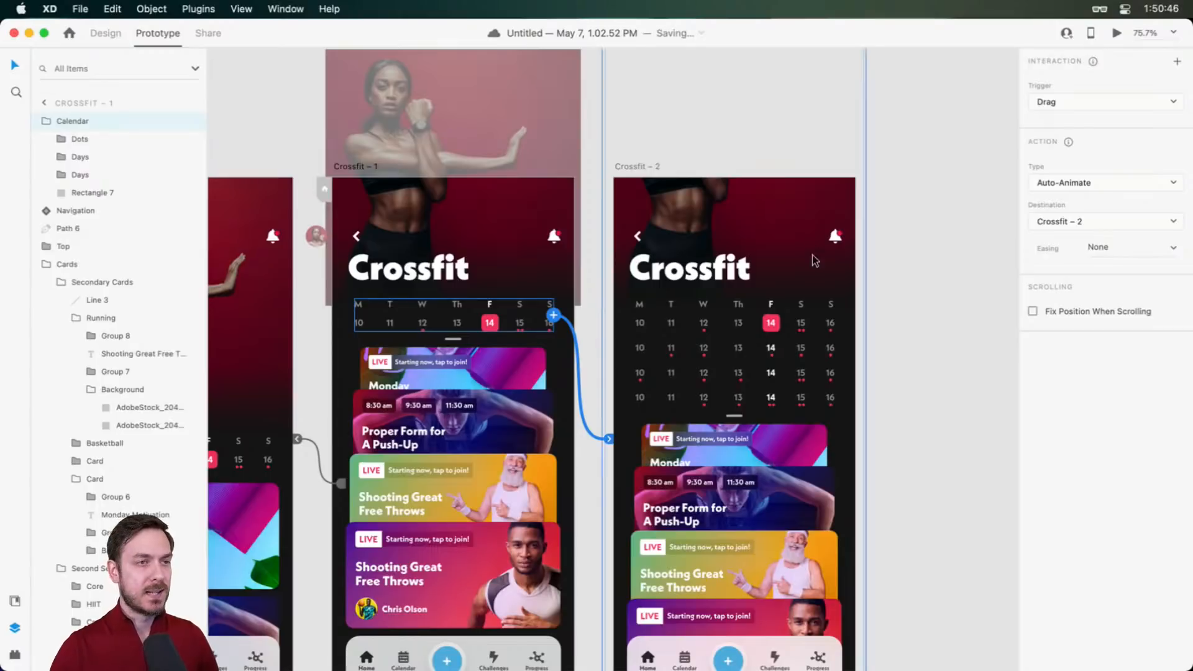
click(860, 323)
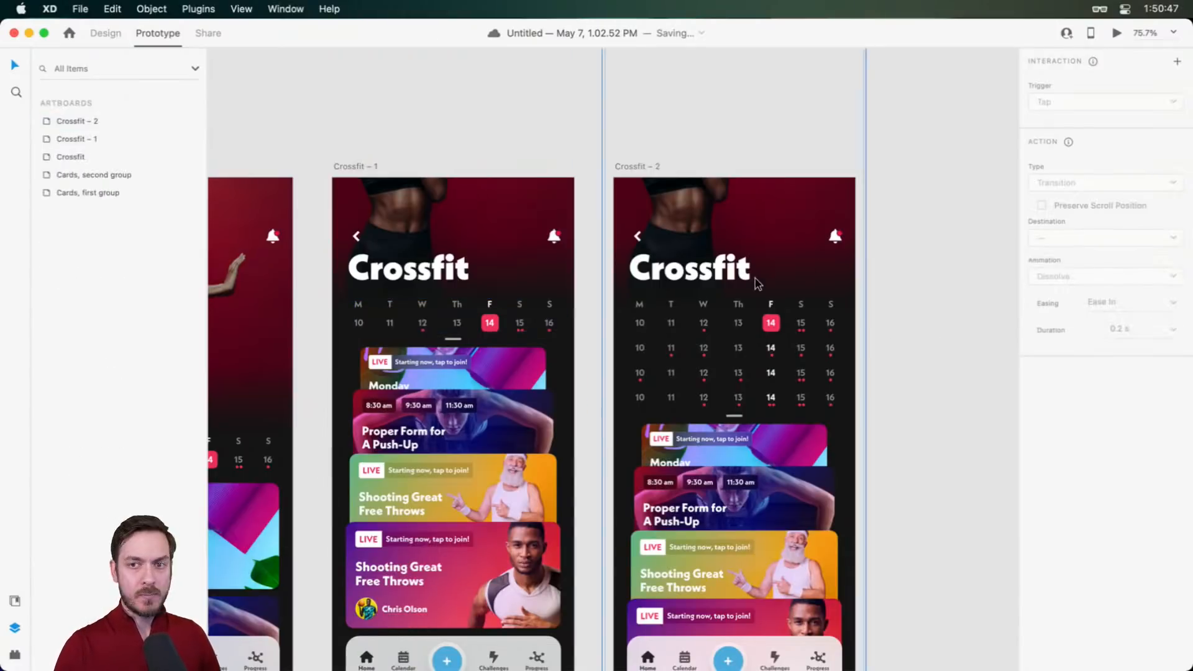
Back in Design mode, select and zoom to Crossfit – 2's Calendar group
click(679, 276)
click(105, 33)
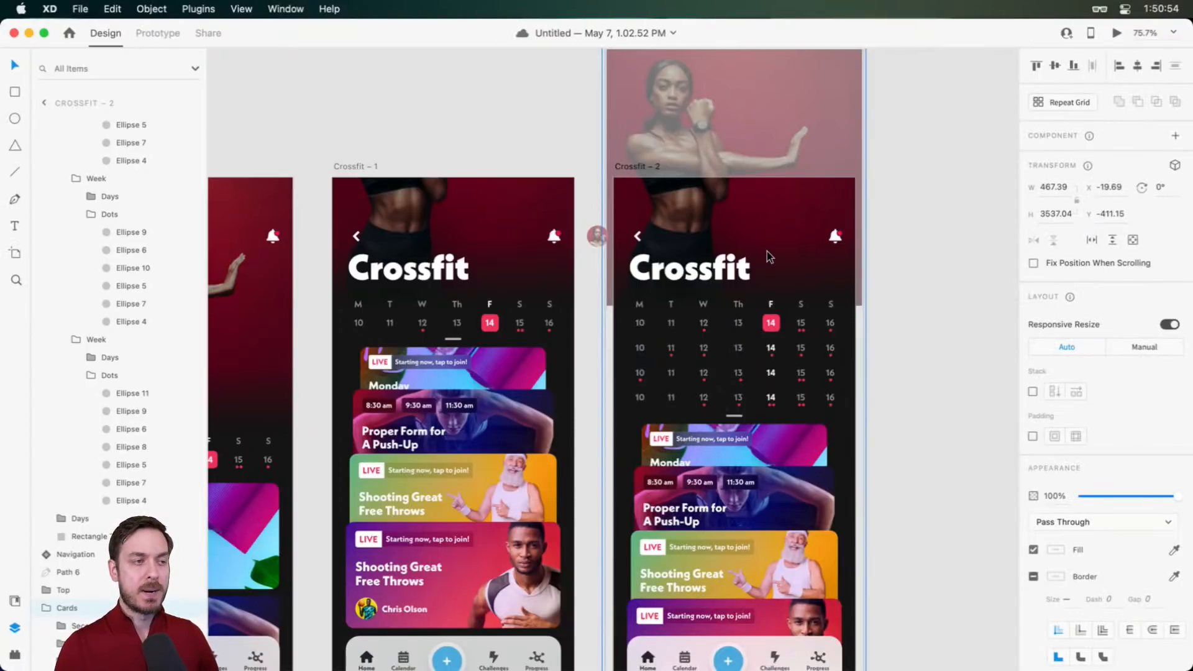
double_click(741, 346)
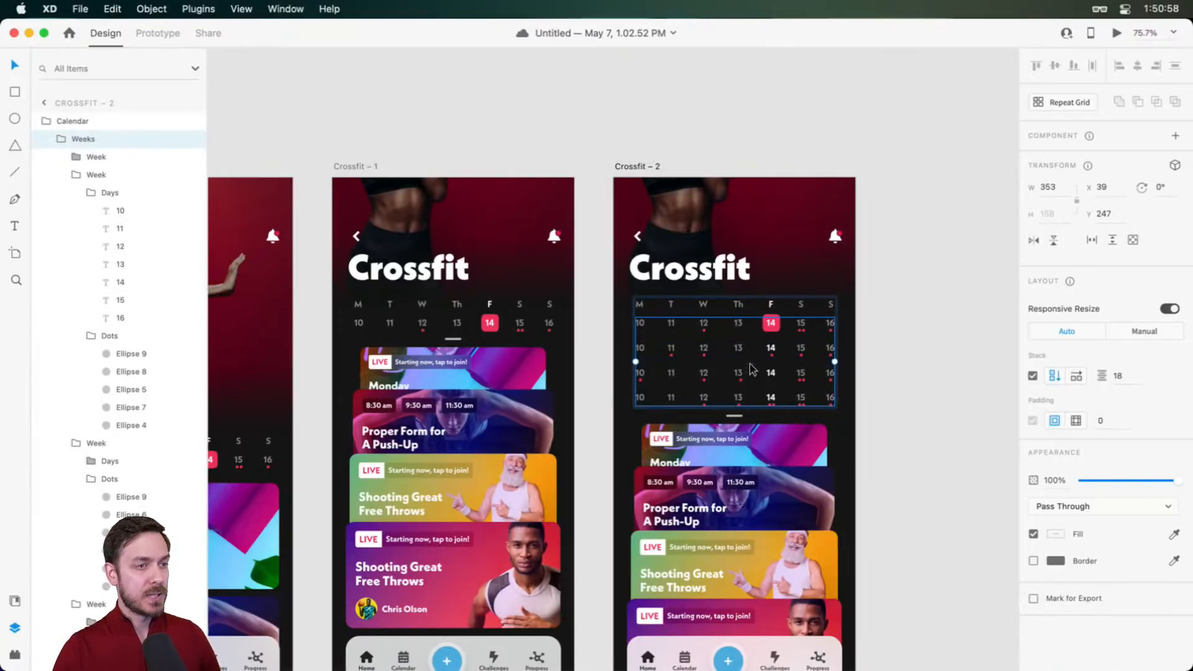
click(84, 123)
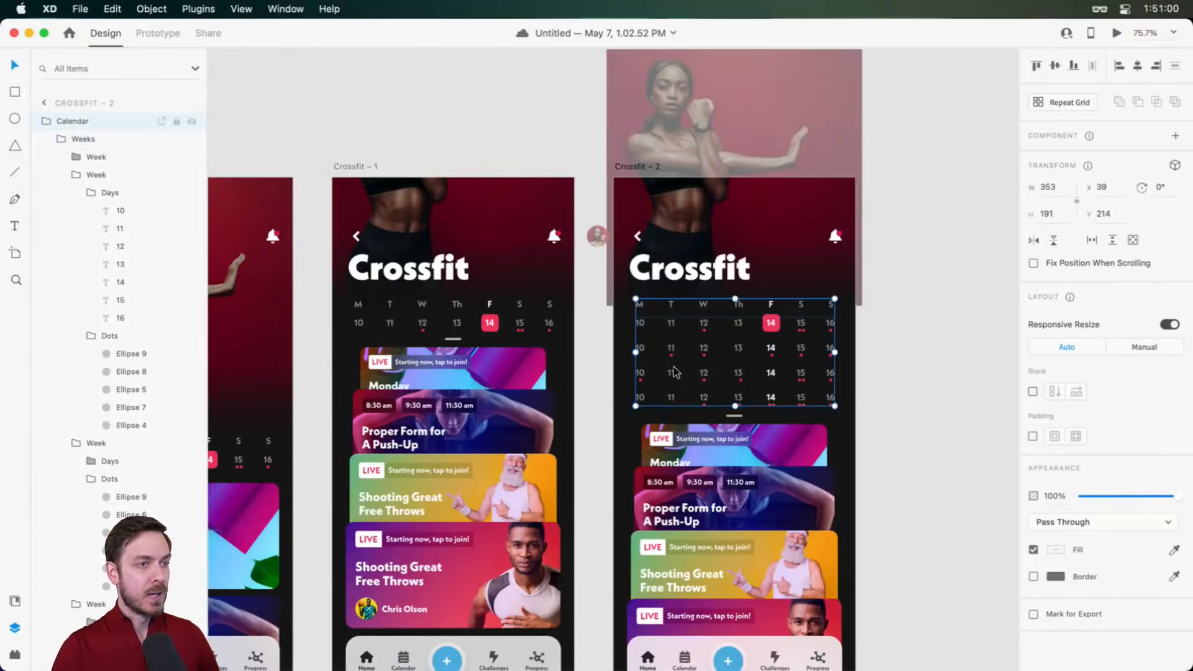
key(super+3)
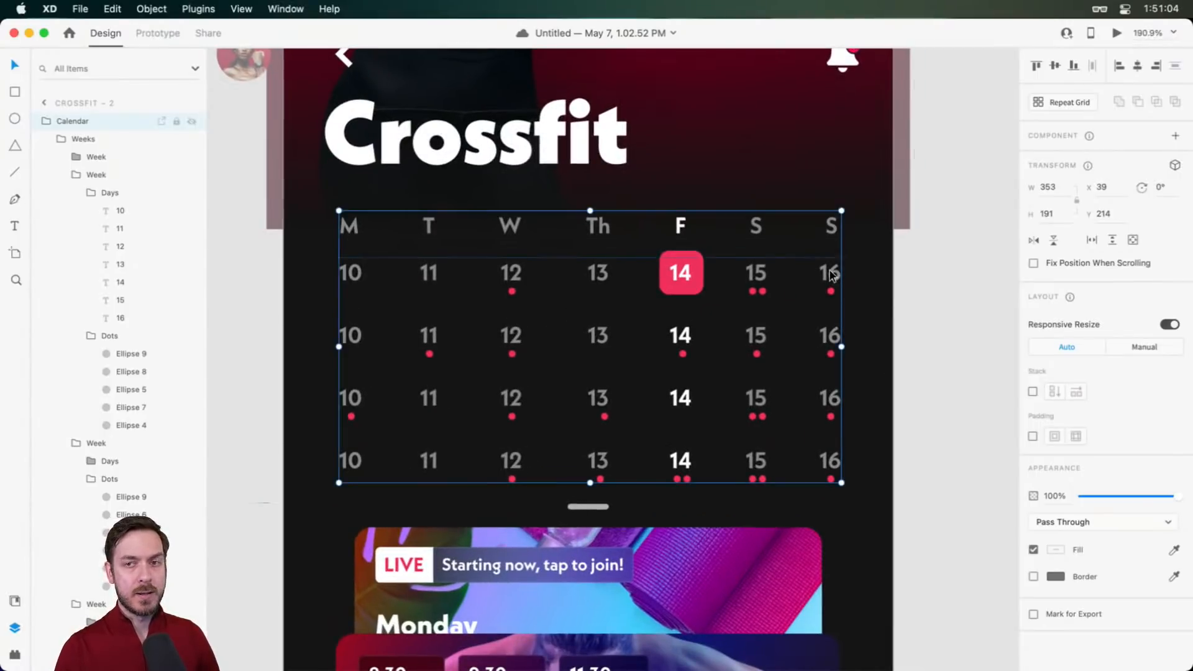
Mask the calendar with a rectangle over its top week and name the group calendar
key(r)
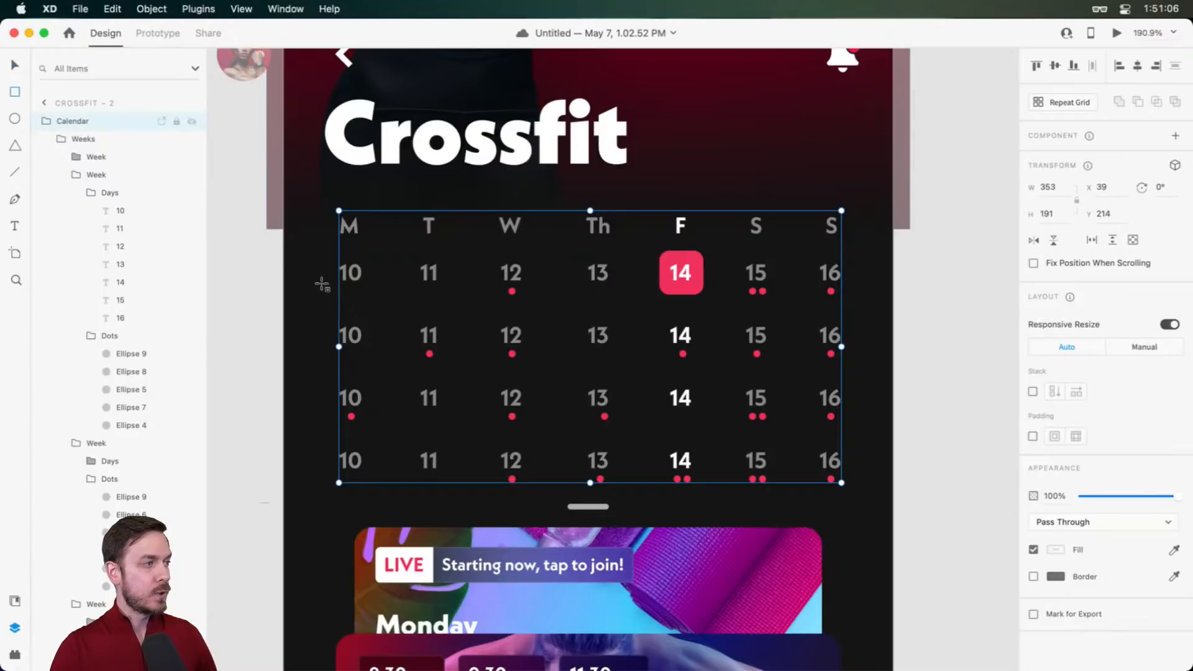
drag(330, 206, 855, 313)
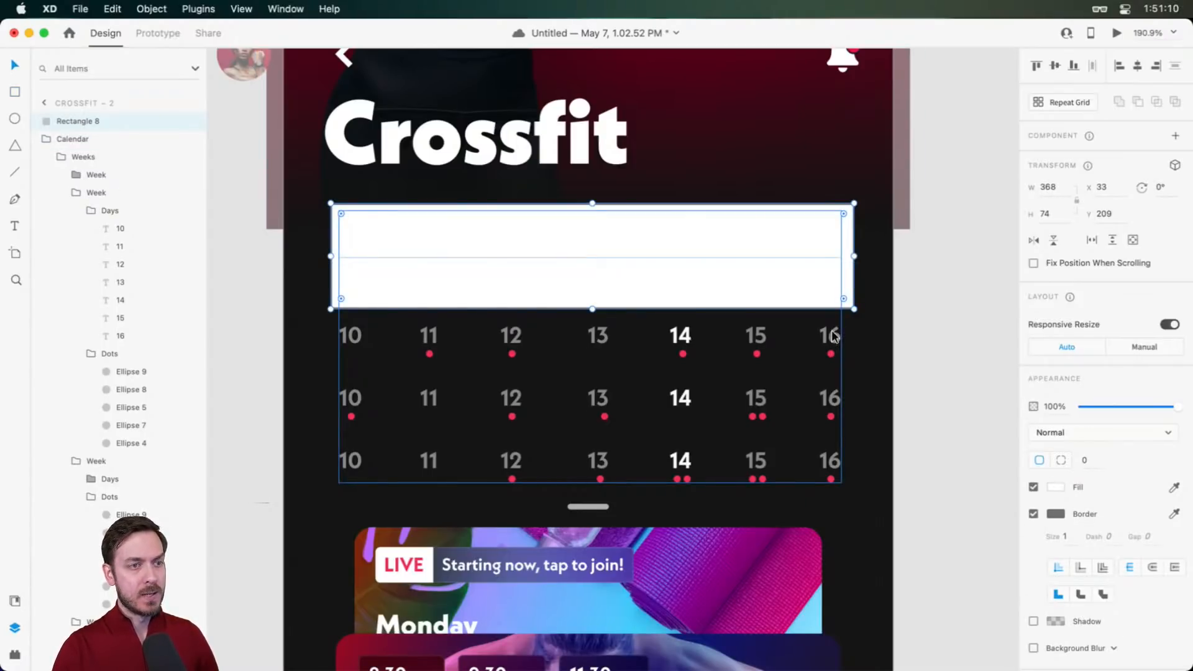
shift+click(584, 348)
click(151, 9)
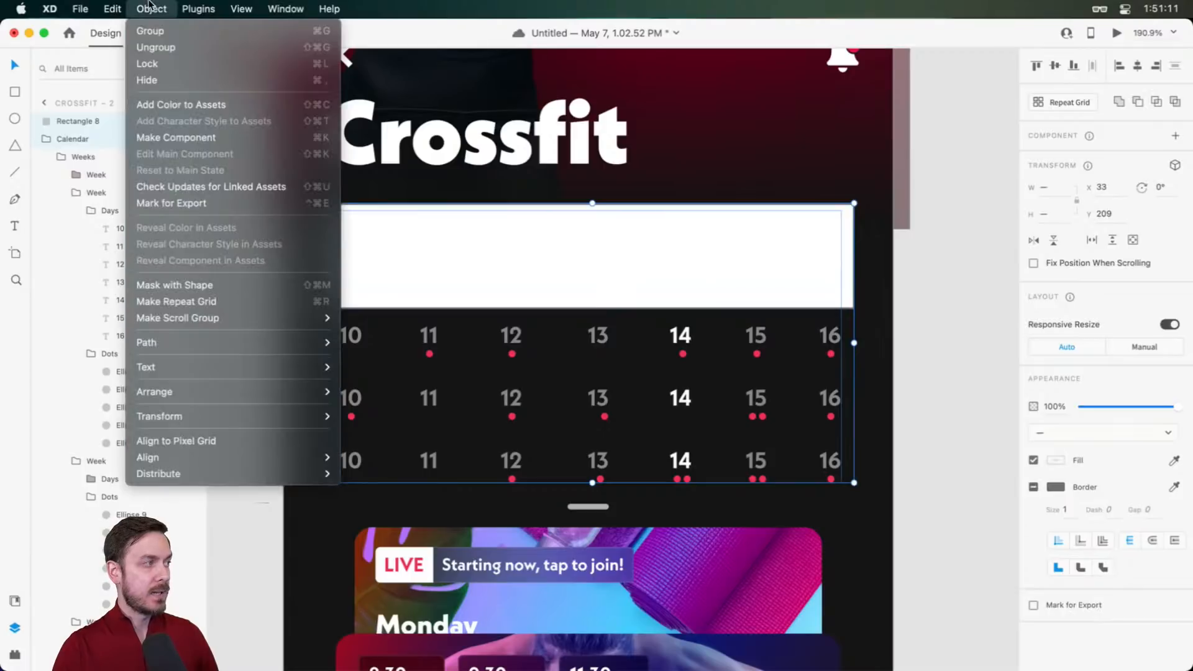
click(223, 287)
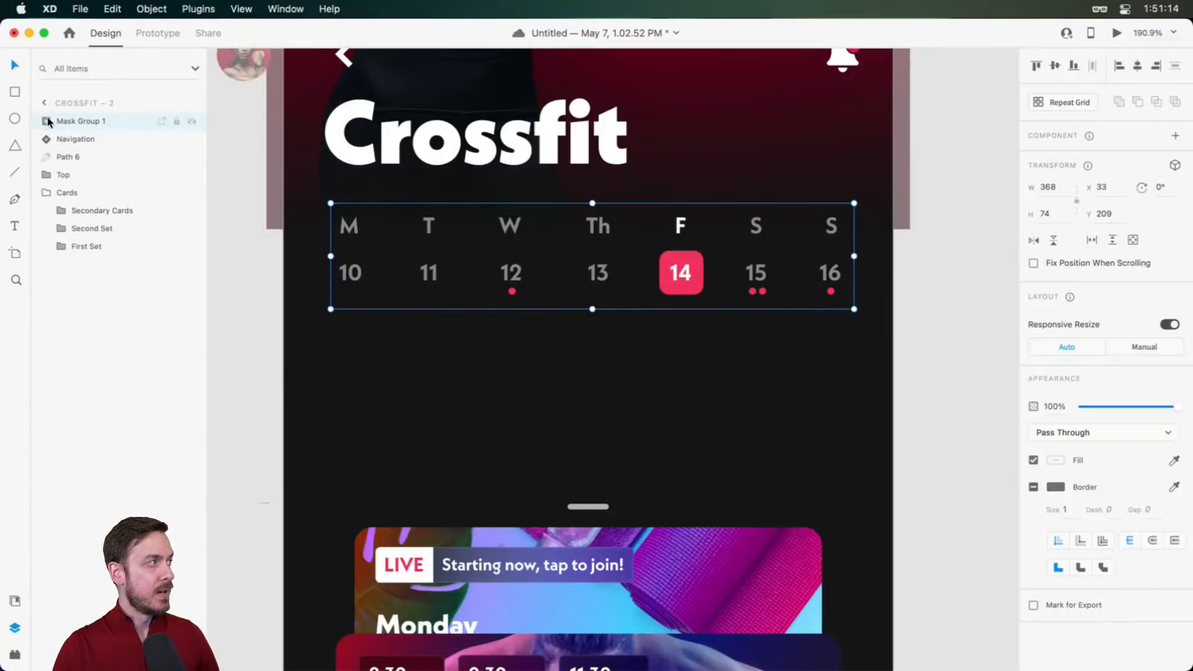
double_click(75, 122)
text(c)
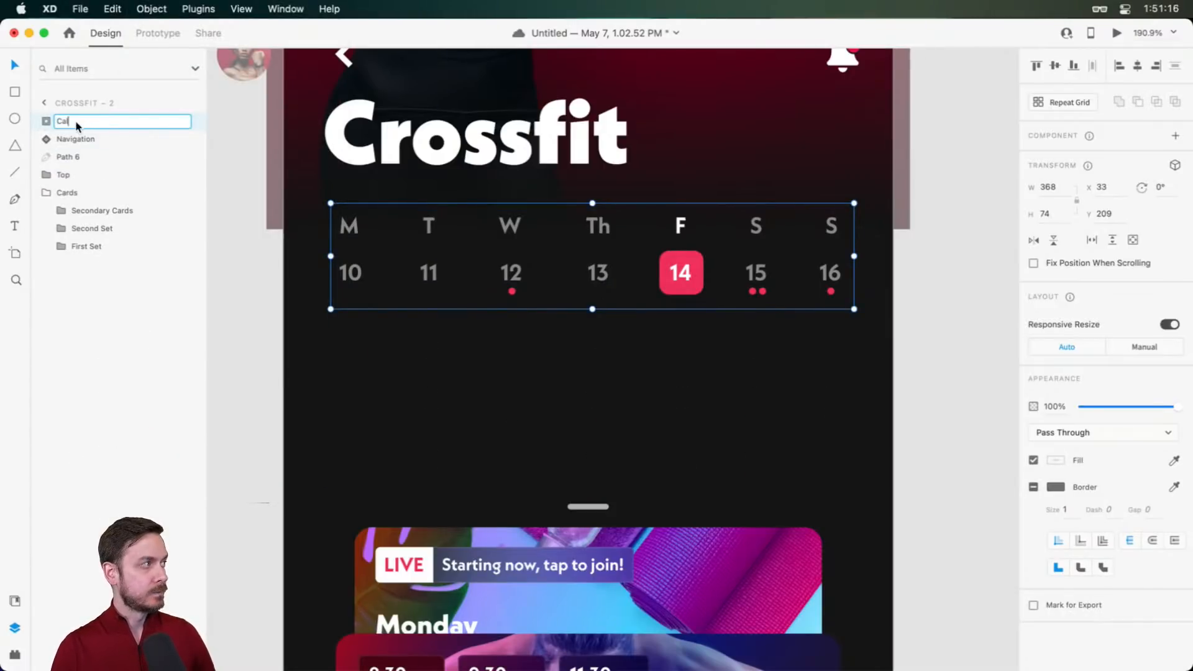
text(alendar)
key(Return)
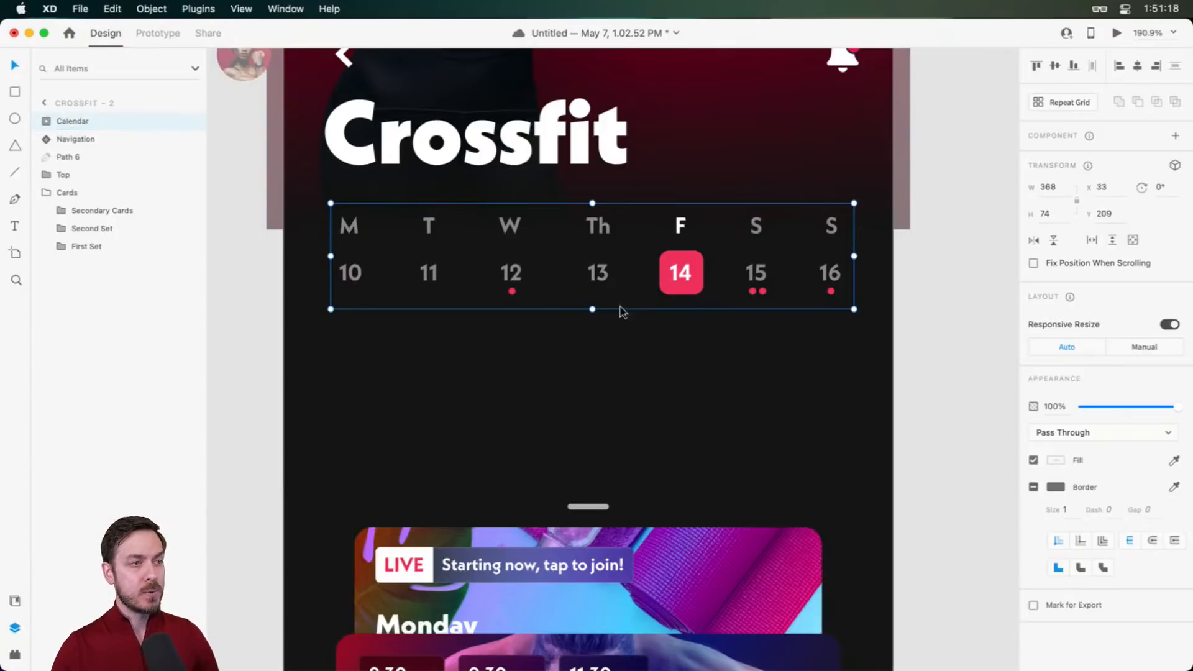
Replace Crossfit – 1's old calendar with the pasted masked calendar
scroll(619, 302, left, 10)
scroll(614, 289, left, 1)
click(568, 278)
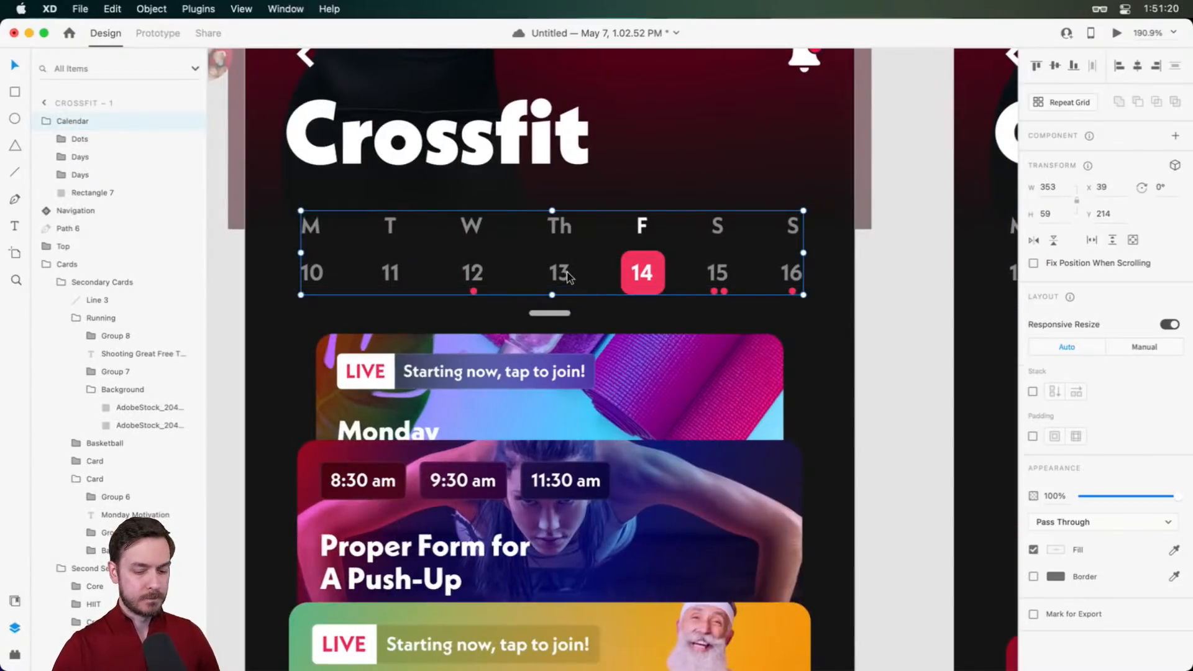
key(Delete)
key(super+v)
scroll(756, 266, right, 9)
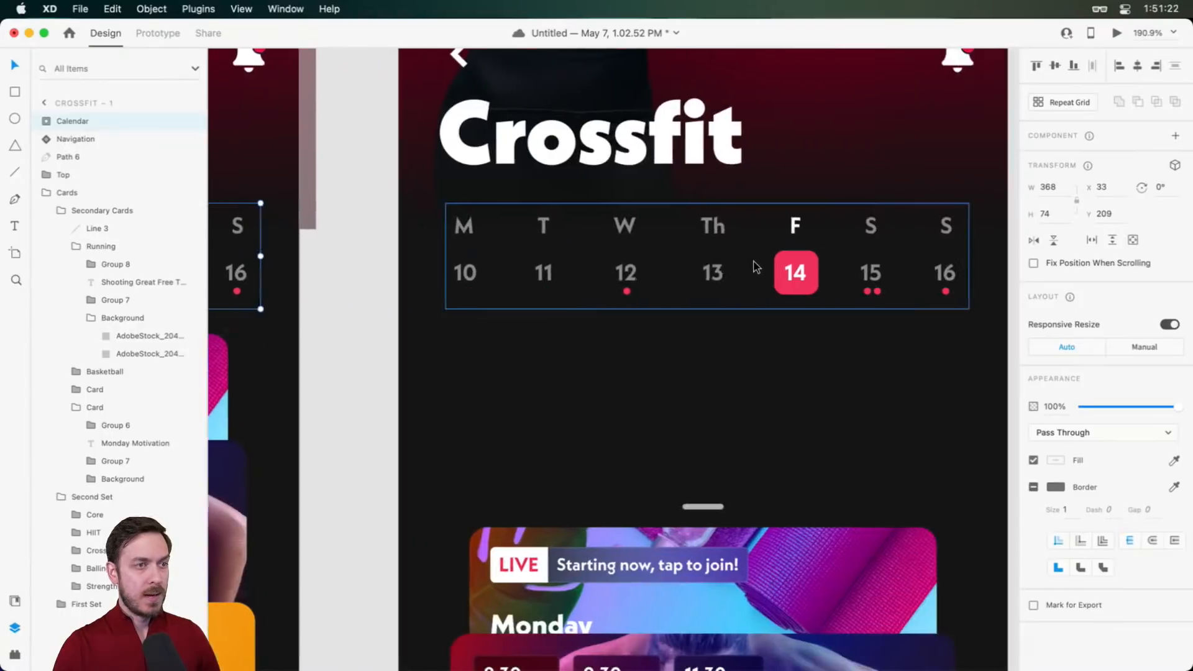
scroll(757, 266, right, 10)
scroll(446, 255, left, 8)
Enlarge Crossfit – 2's calendar mask to reveal all four week rows
double_click(628, 269)
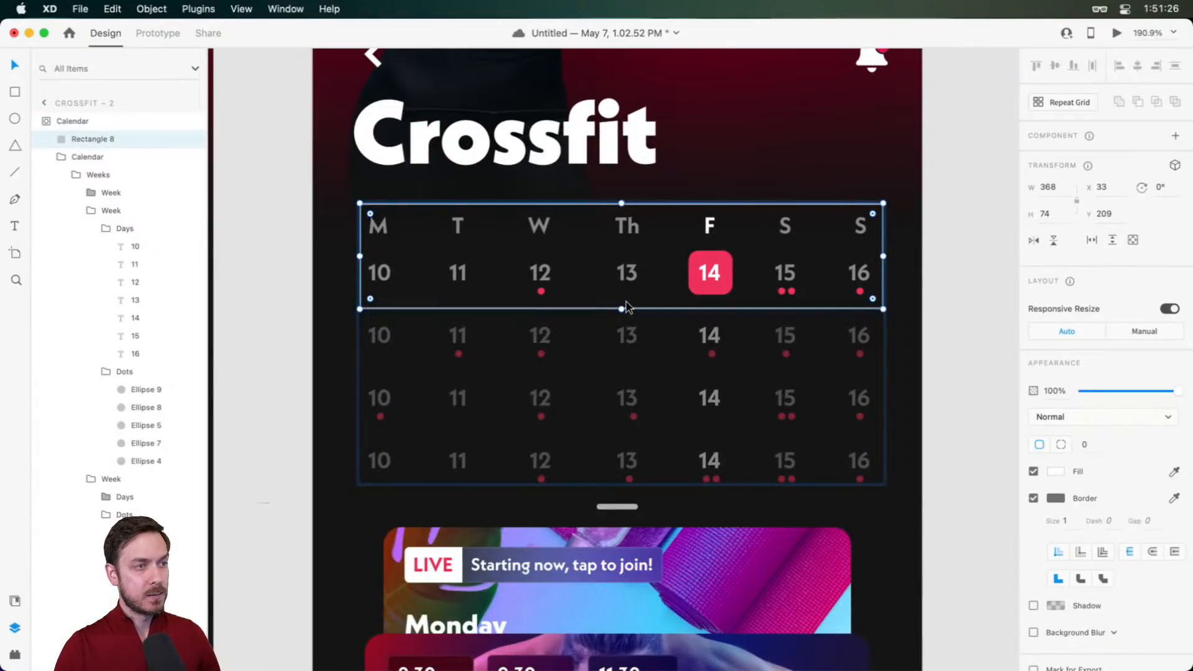
drag(621, 310, 622, 494)
key(Escape)
scroll(639, 485, down, 5)
key(Escape)
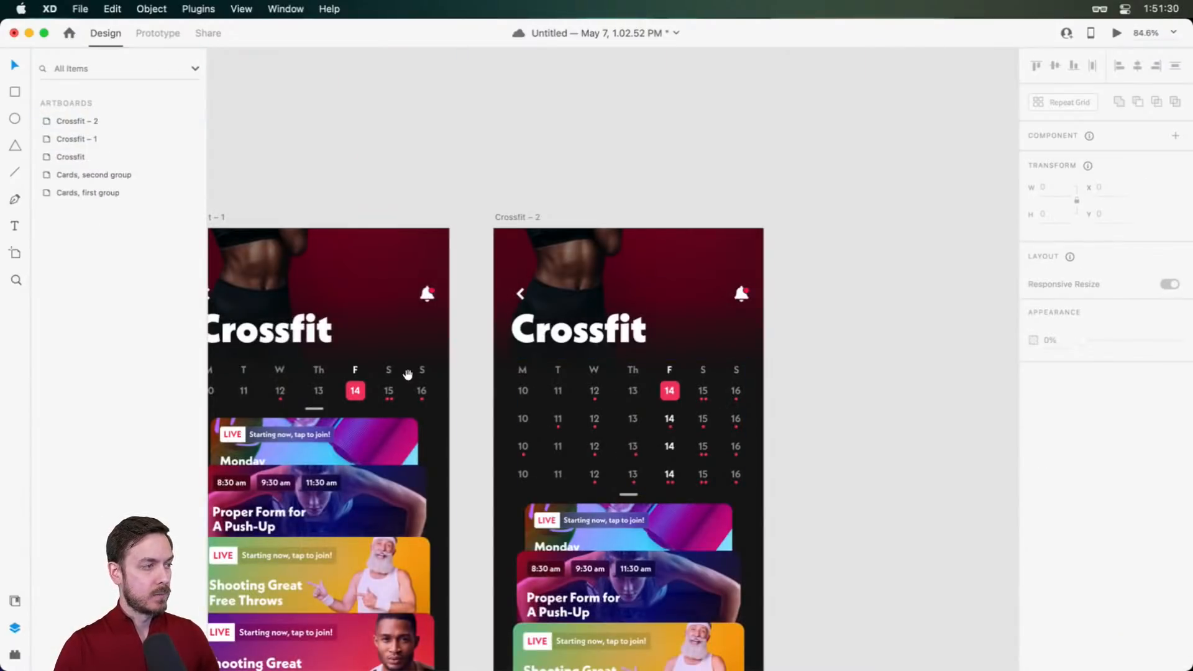
Wire the calendar on Crossfit – 1 to Crossfit – 2 and preview the result
drag(360, 346, 545, 300)
click(181, 37)
click(612, 339)
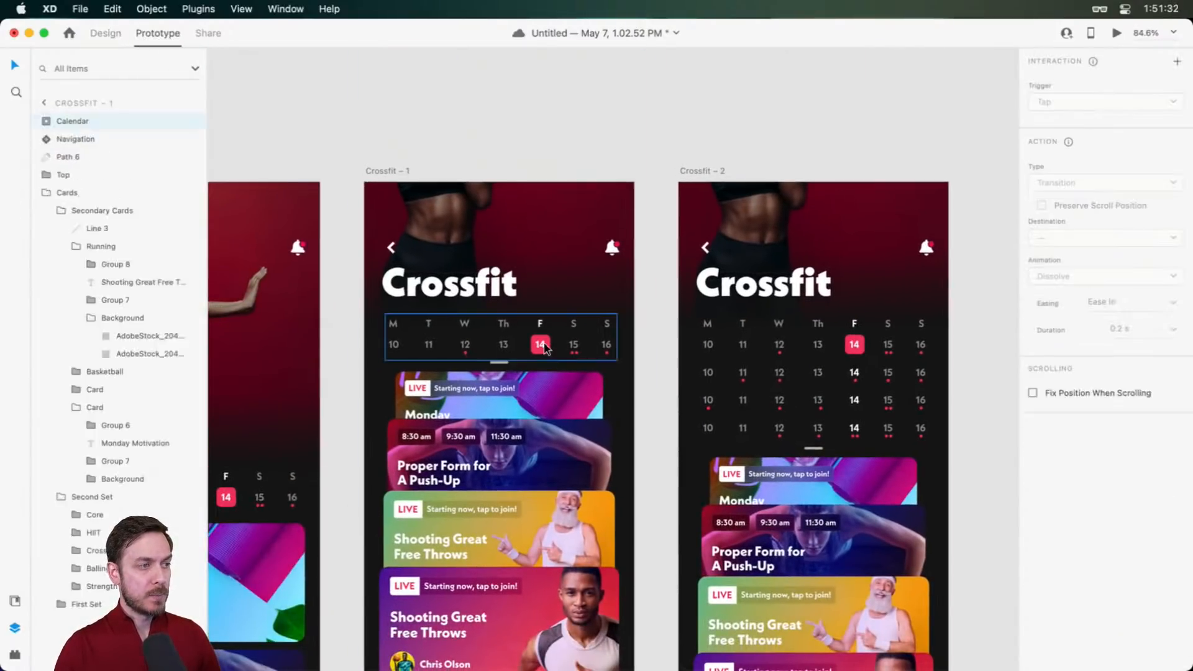
drag(618, 340, 684, 367)
key(super+Return)
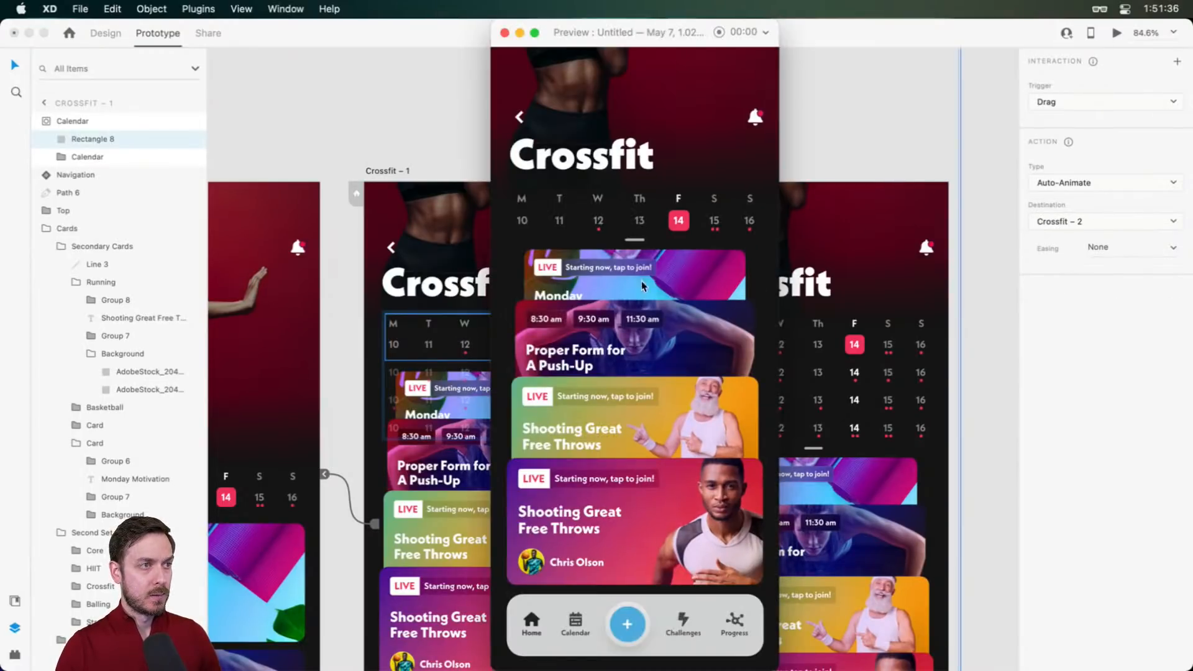
key(super+w)
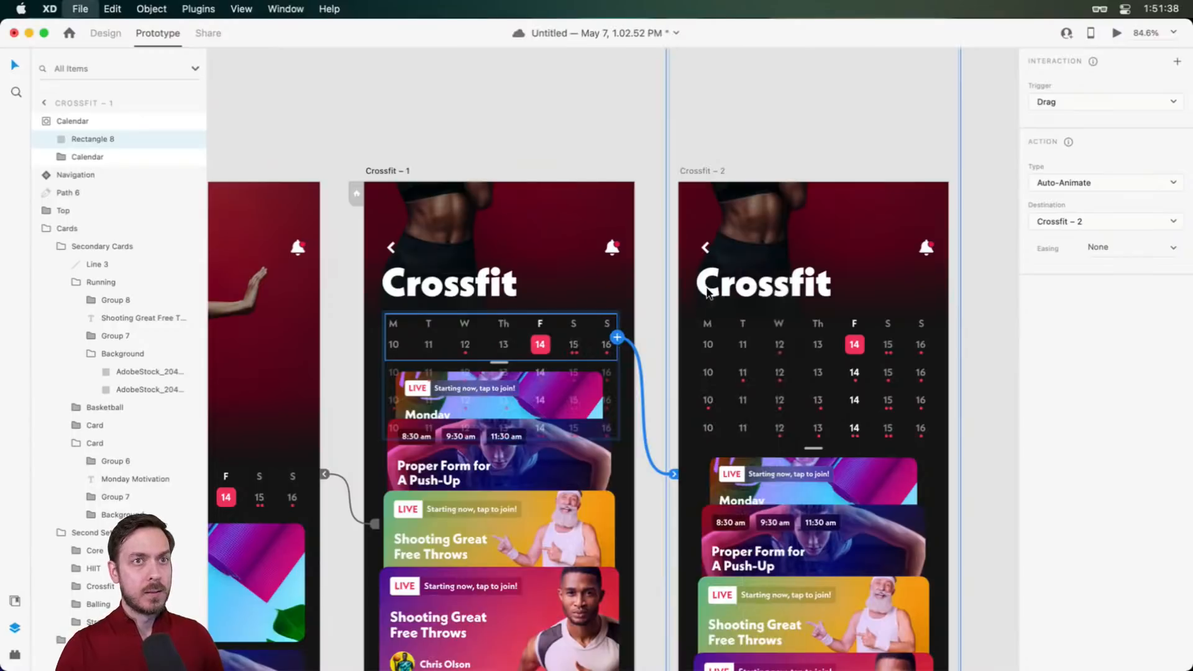
Relink from the Calendar group instead of its rectangle, preview it, then undo that link
key(Delete)
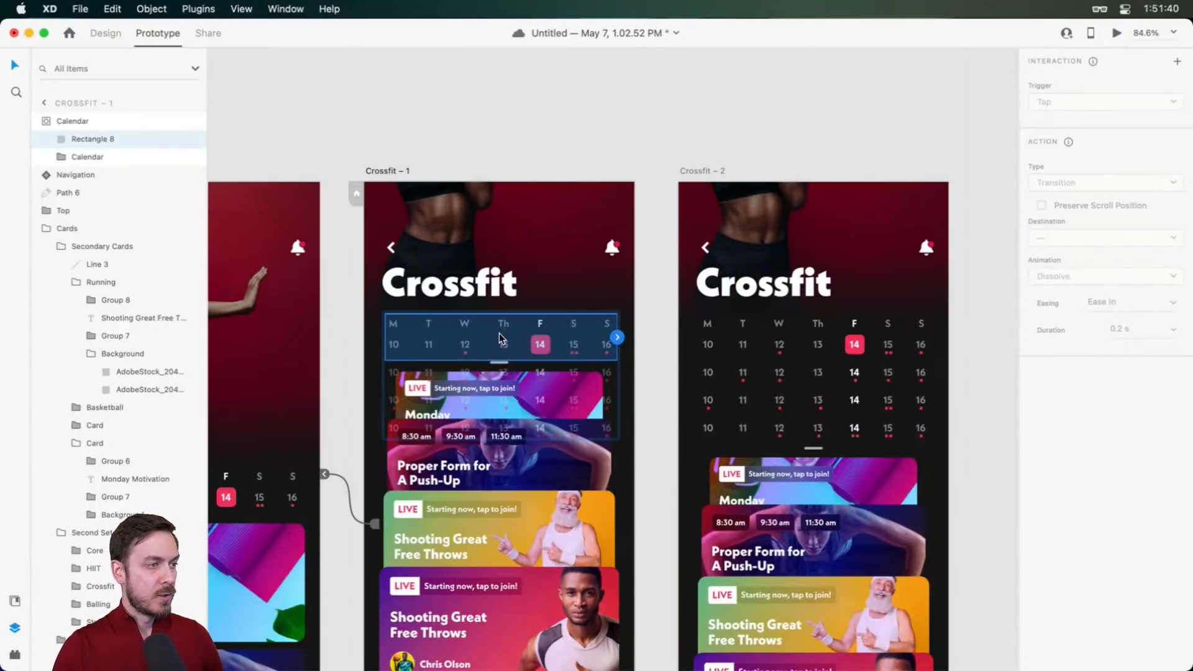
click(96, 123)
drag(617, 339, 752, 418)
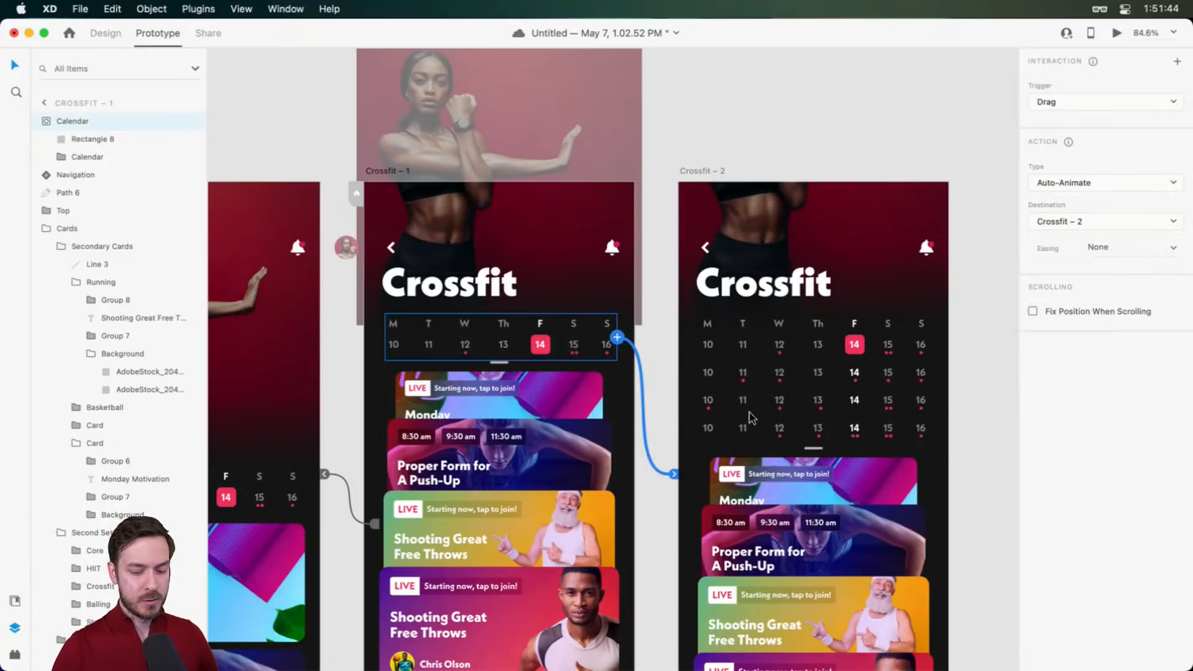
key(super+Return)
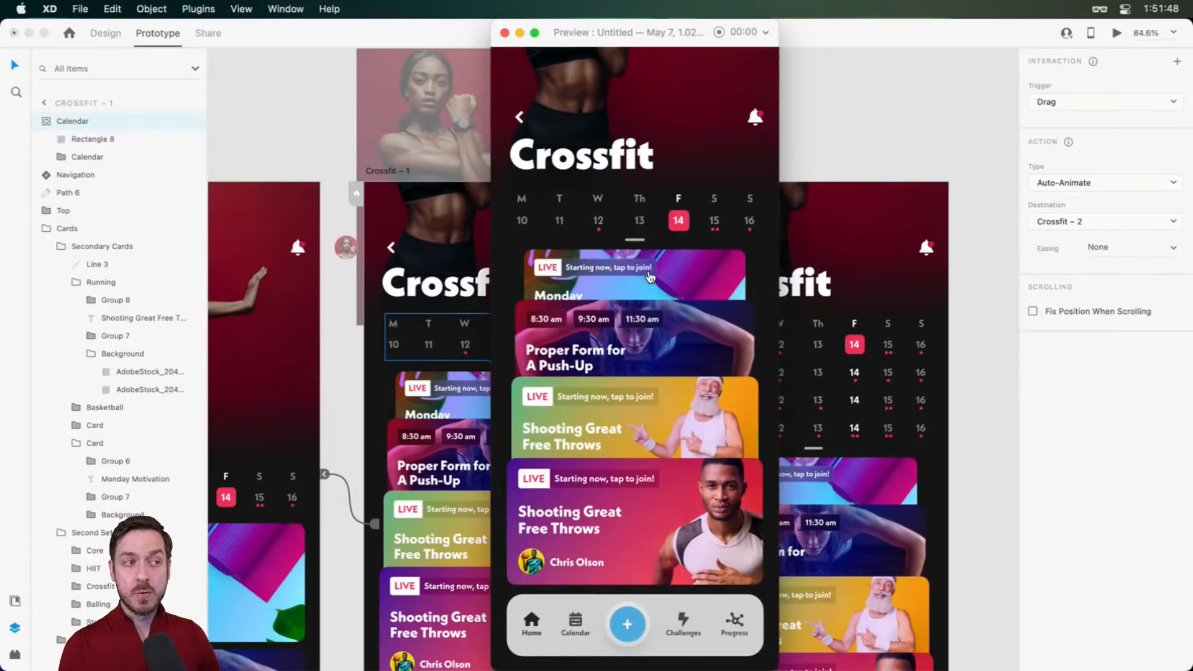
key(super+w)
key(super+z)
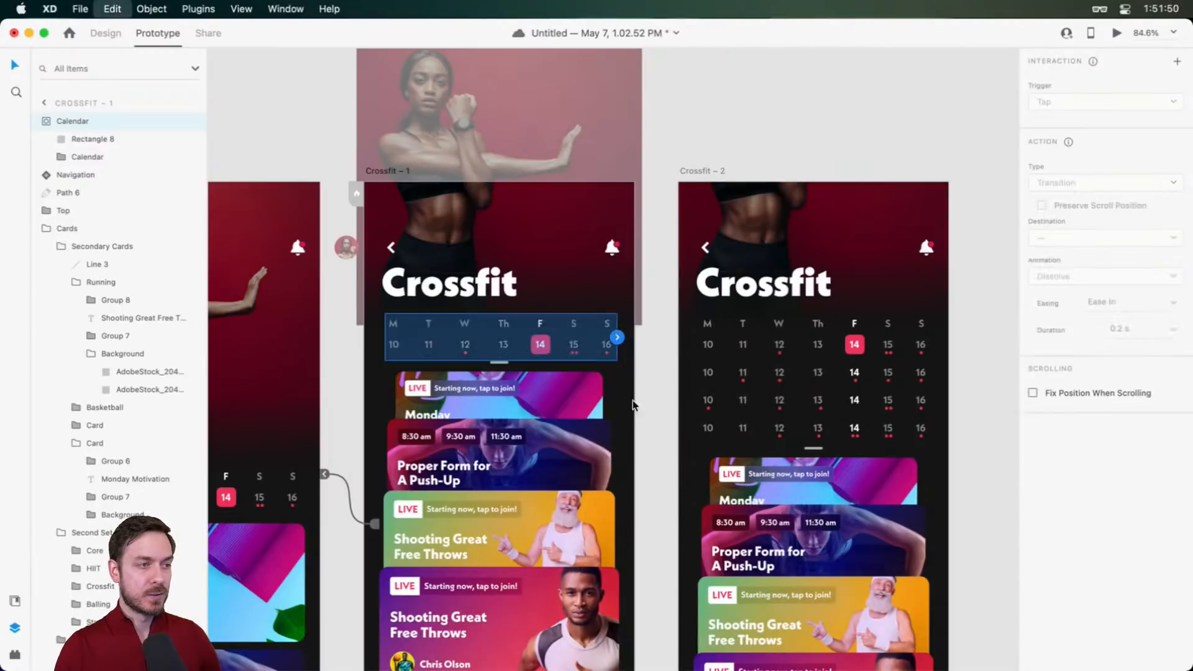
Try linking the Secondary Cards to Crossfit – 2, check the trigger, then undo the link
click(581, 397)
double_click(581, 397)
scroll(581, 397, down, 5)
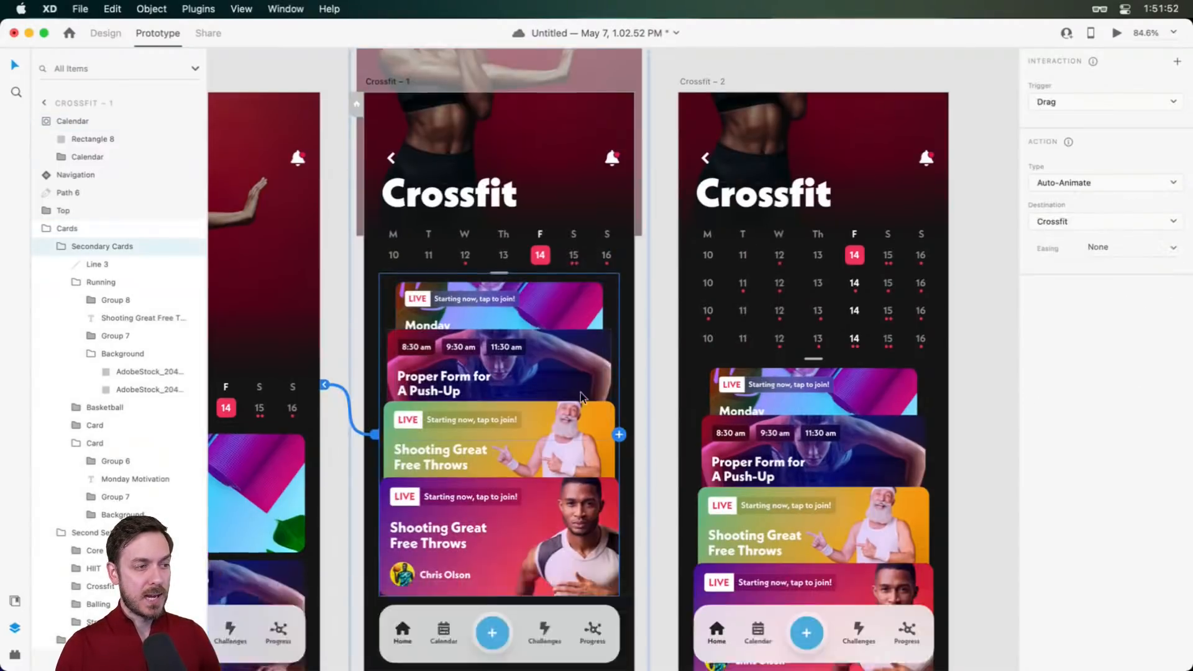
drag(619, 352, 722, 391)
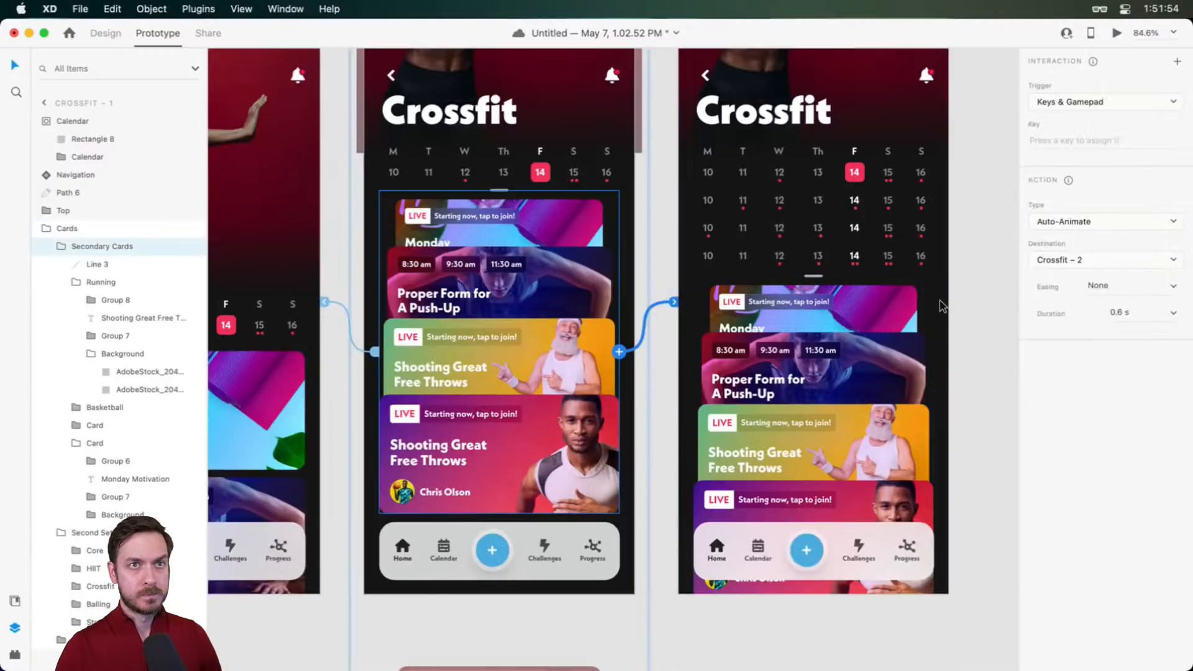
click(1076, 103)
click(951, 144)
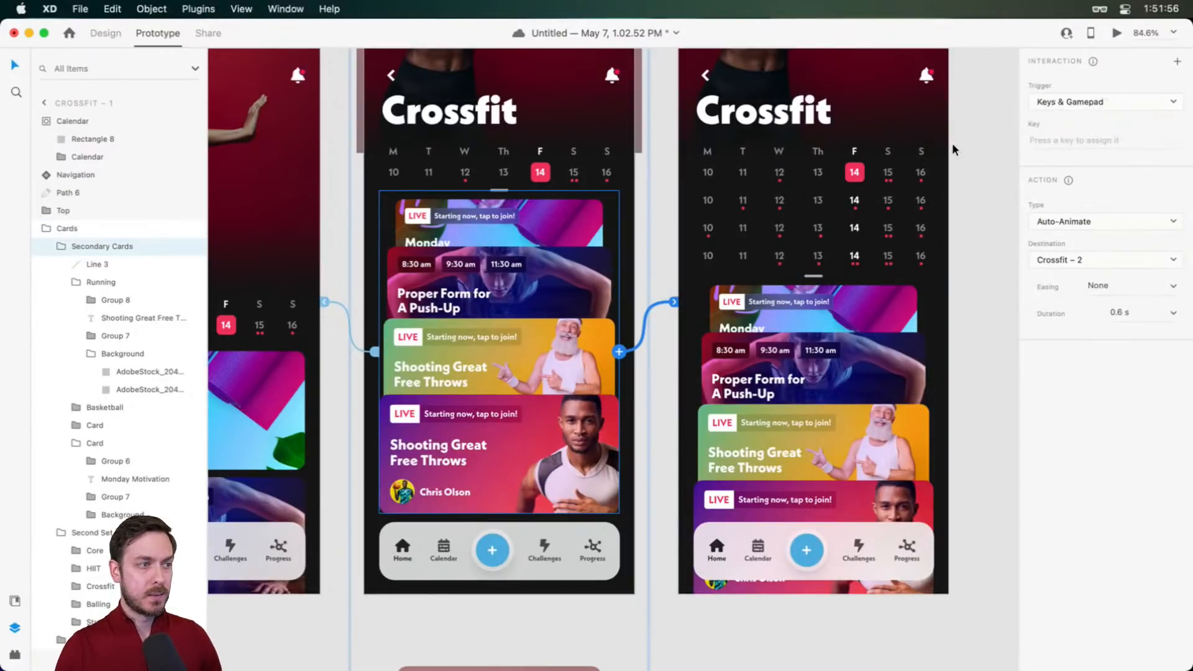
key(super+z)
Link the handle bar above the cards to Crossfit – 2 and drag it in preview to expand the calendar
scroll(526, 216, up, 1)
click(503, 209)
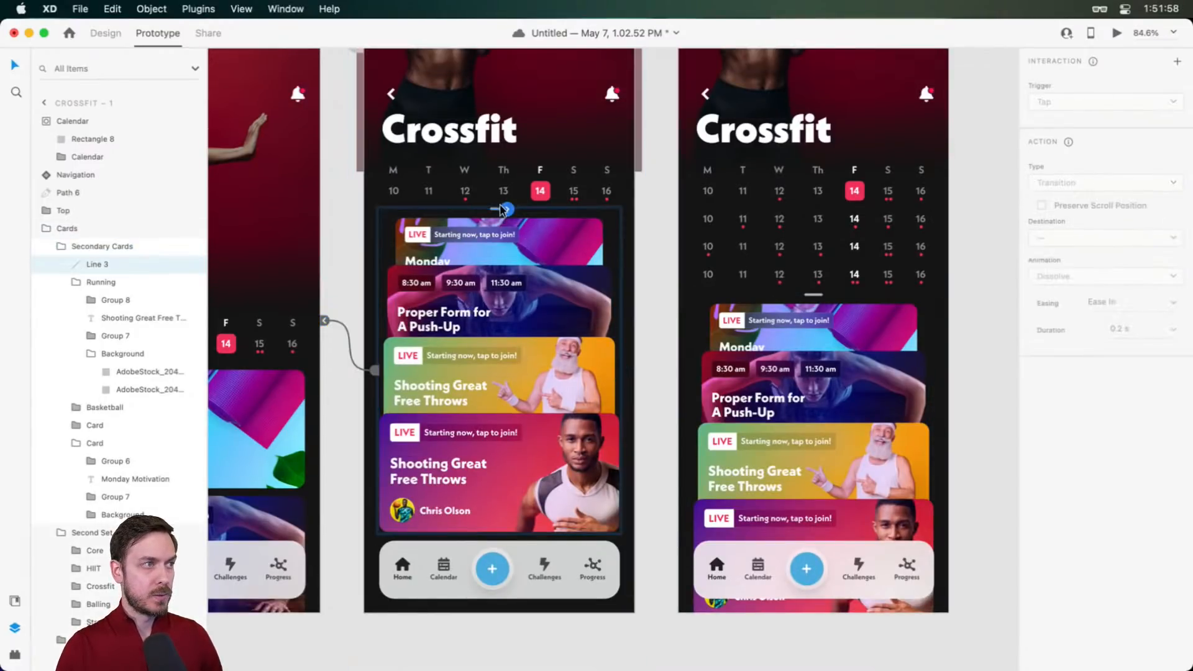
drag(507, 209, 808, 261)
click(1117, 32)
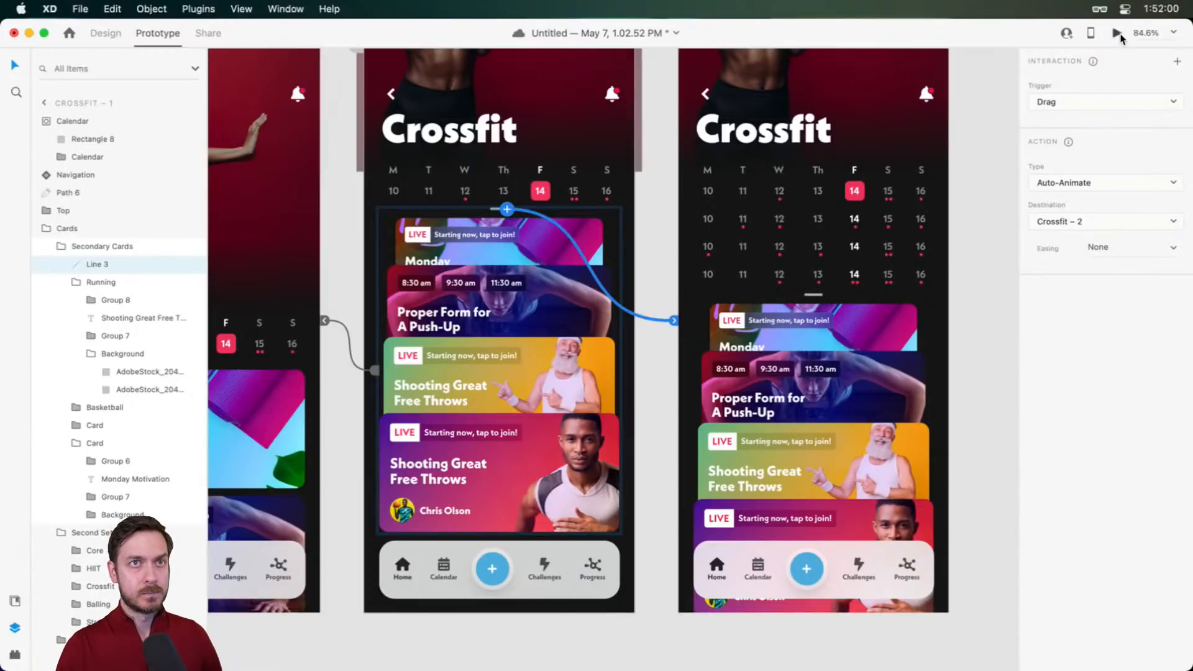
drag(637, 237, 648, 209)
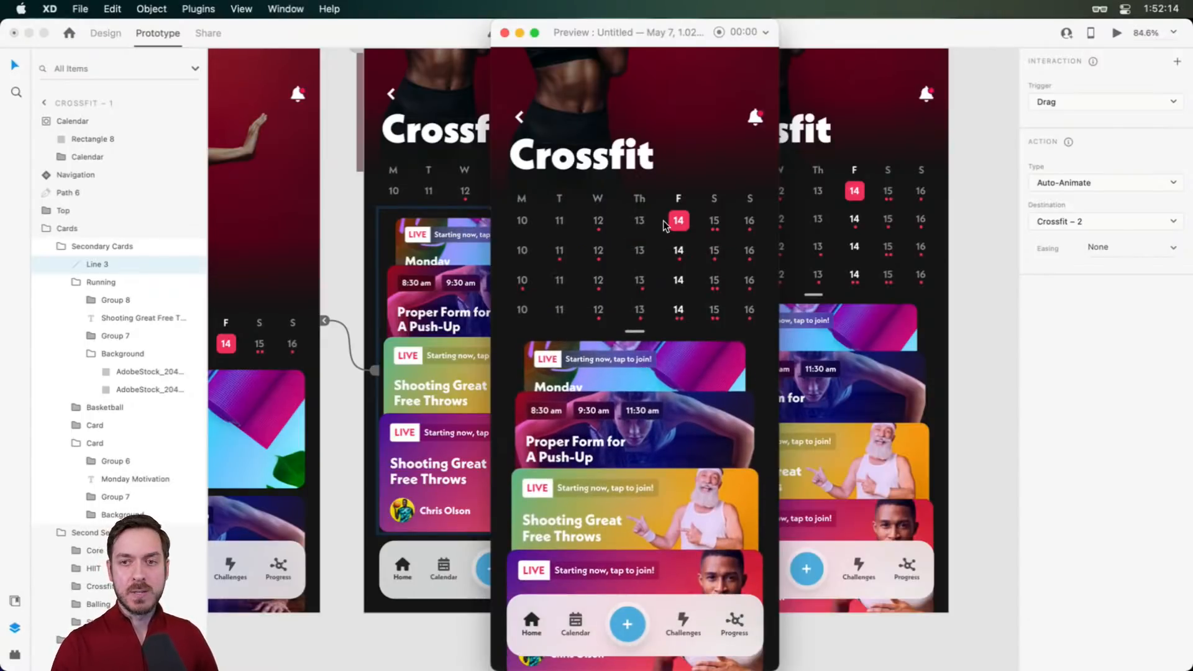
Return to Design mode and preview the Cards, first group artboard, scrolling through its Strength–Core card stack
key(super+w)
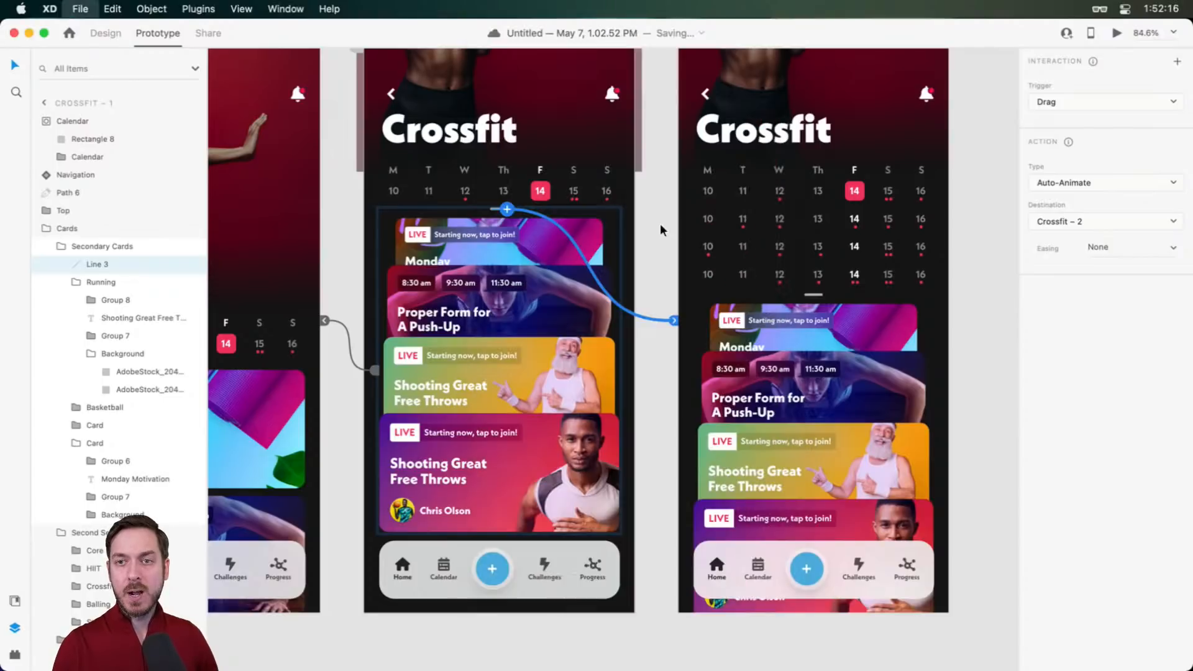
scroll(662, 233, down, 5)
click(913, 245)
drag(701, 229, 799, 270)
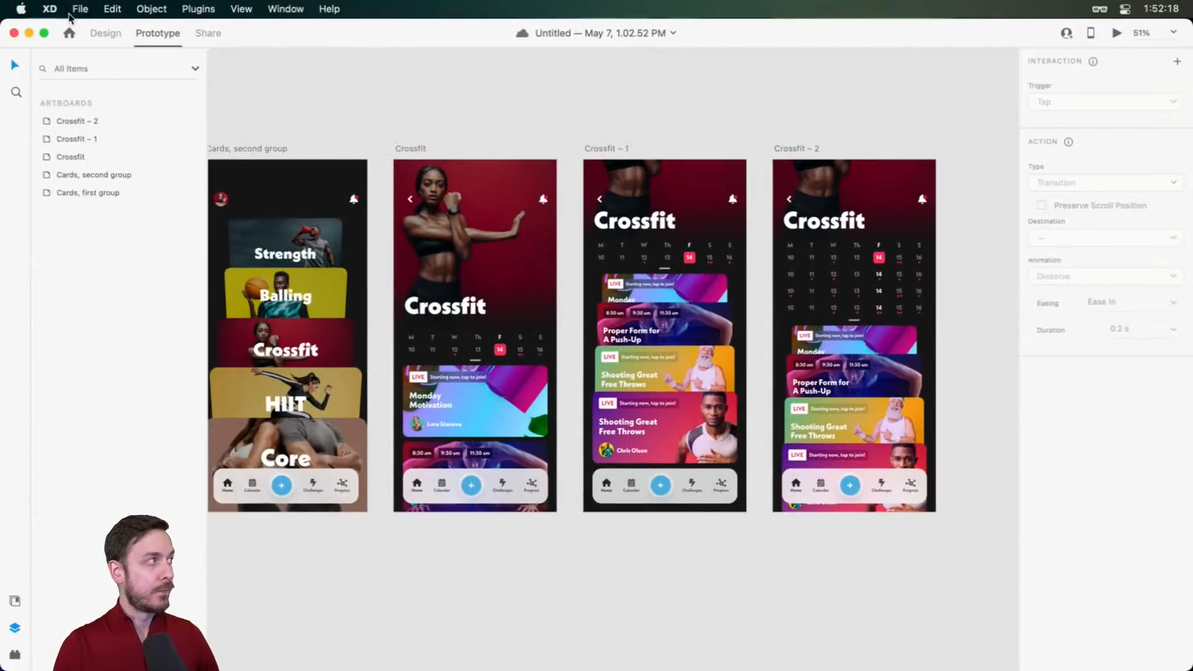
click(105, 33)
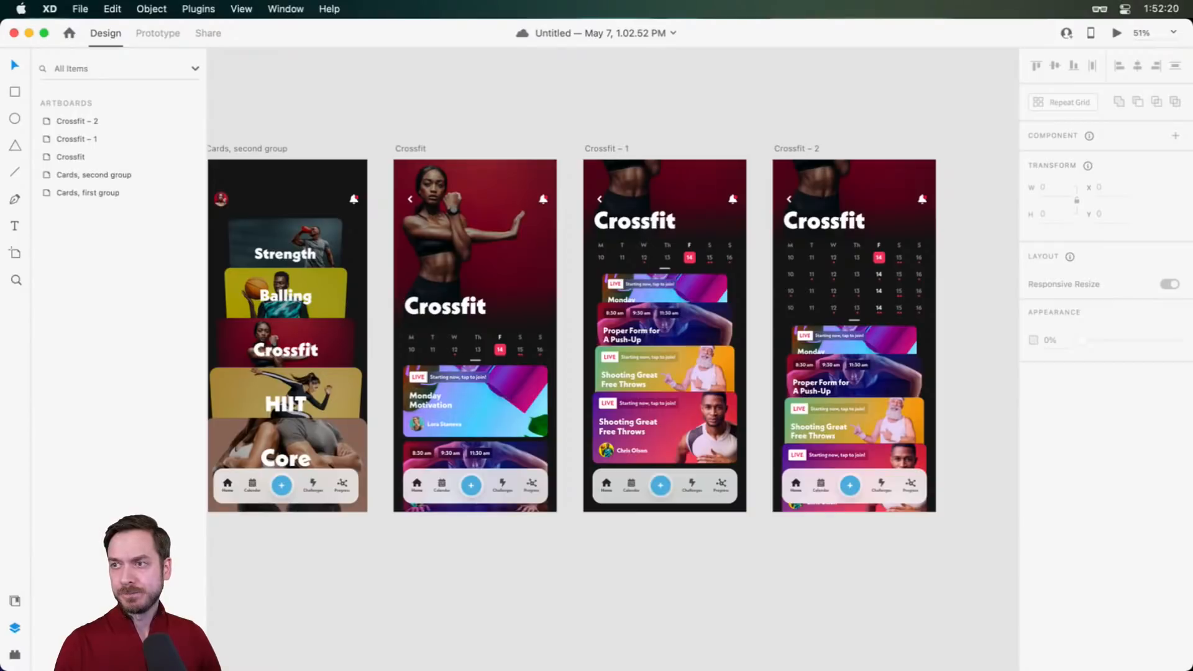
scroll(773, 373, left, 8)
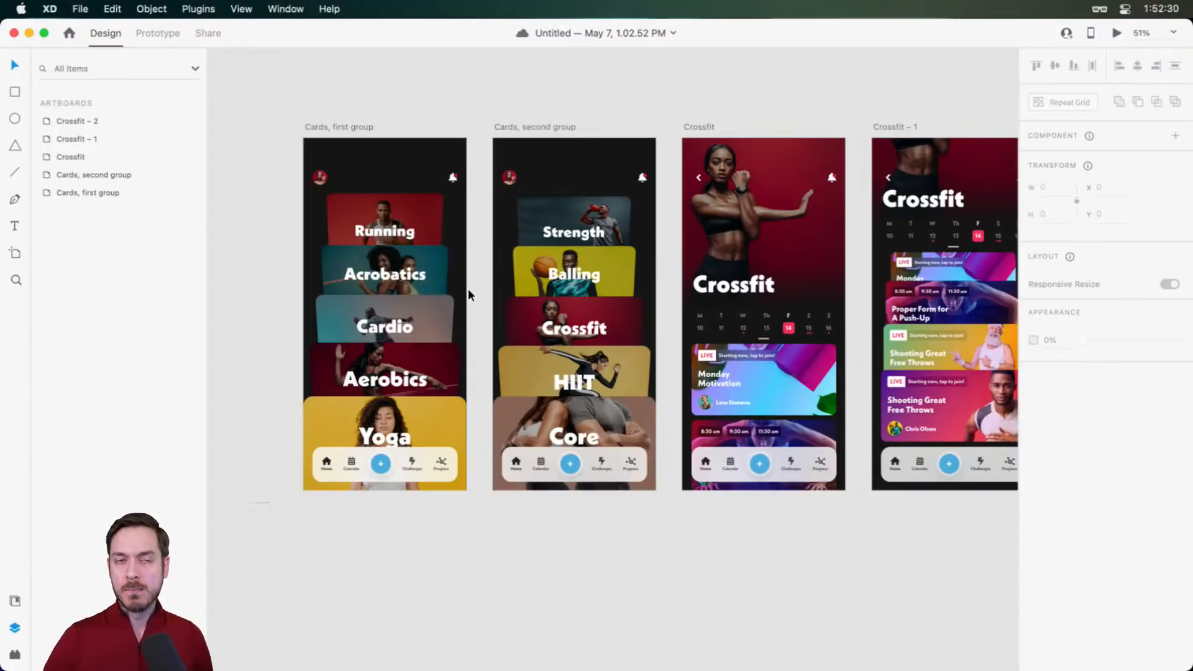
click(364, 169)
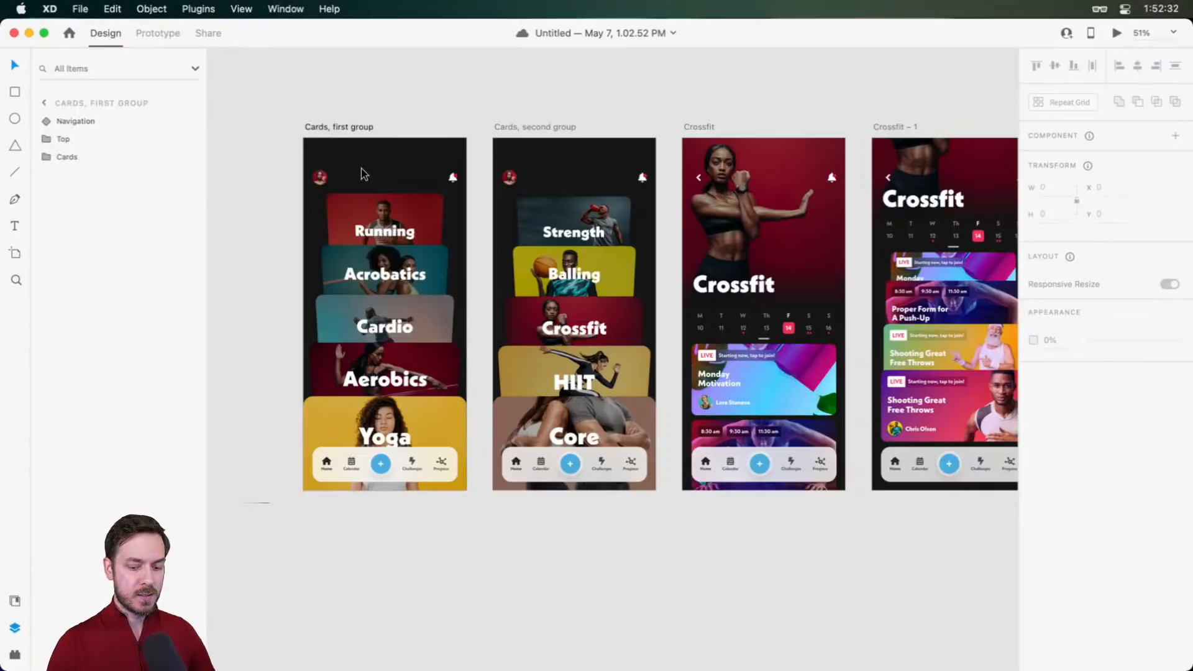
key(super+Return)
scroll(677, 329, down, 5)
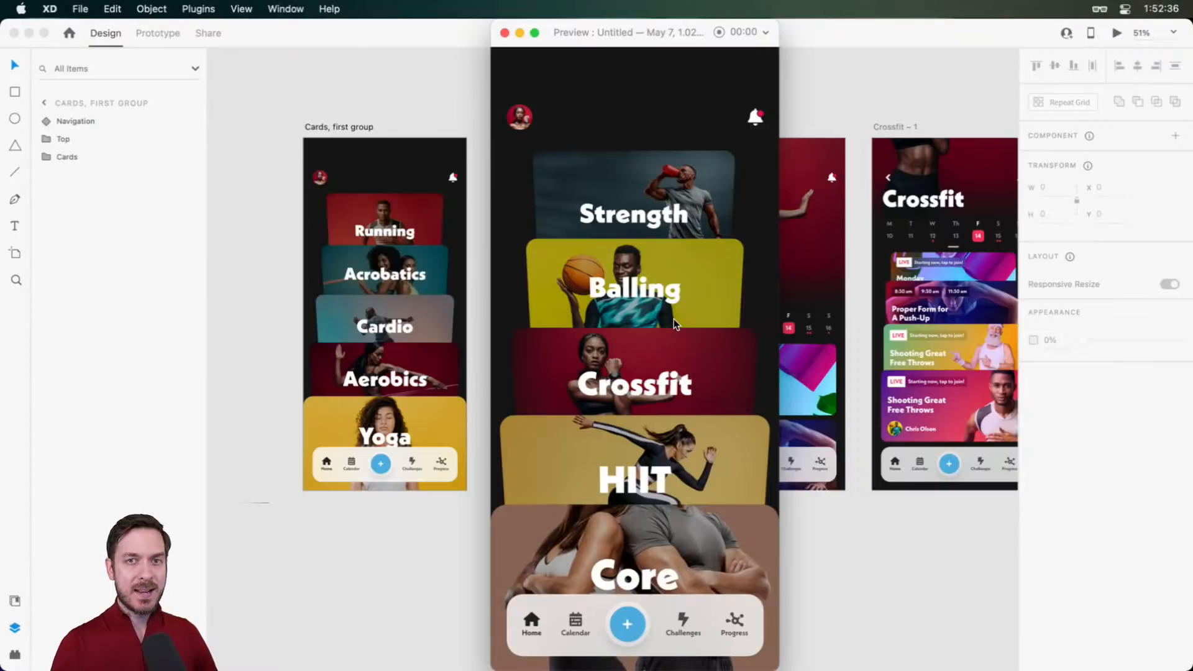
Move Cards, first group to the left and delete the duplicate Cards, first group – 1 artboard
key(super+w)
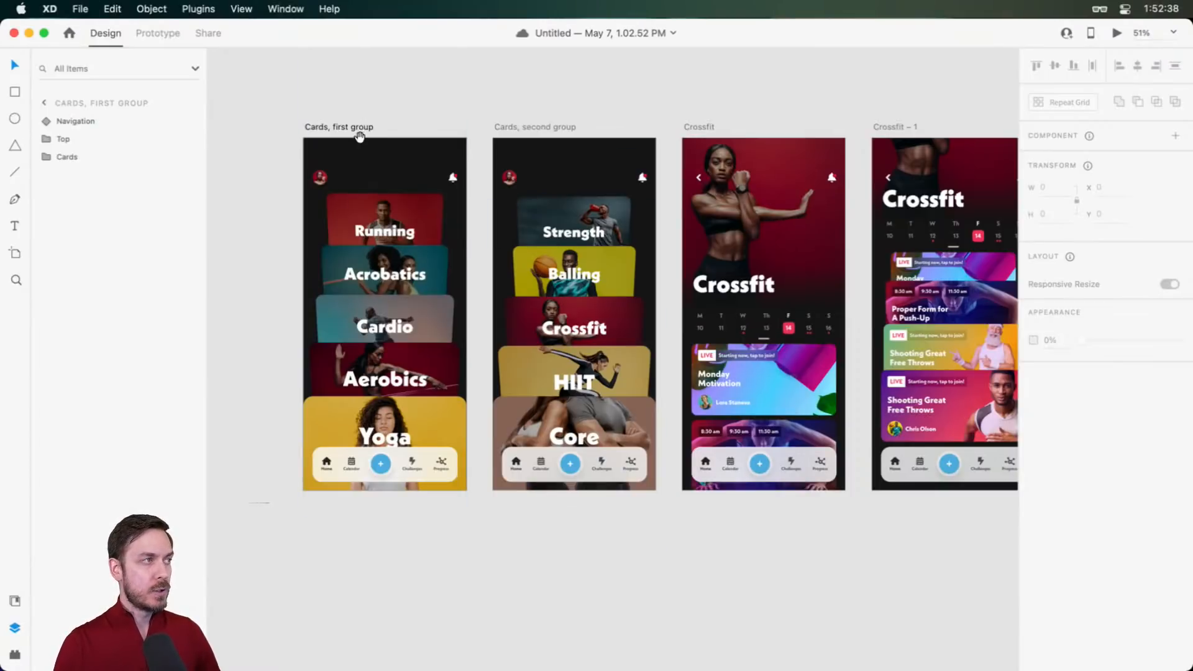
drag(357, 128, 616, 136)
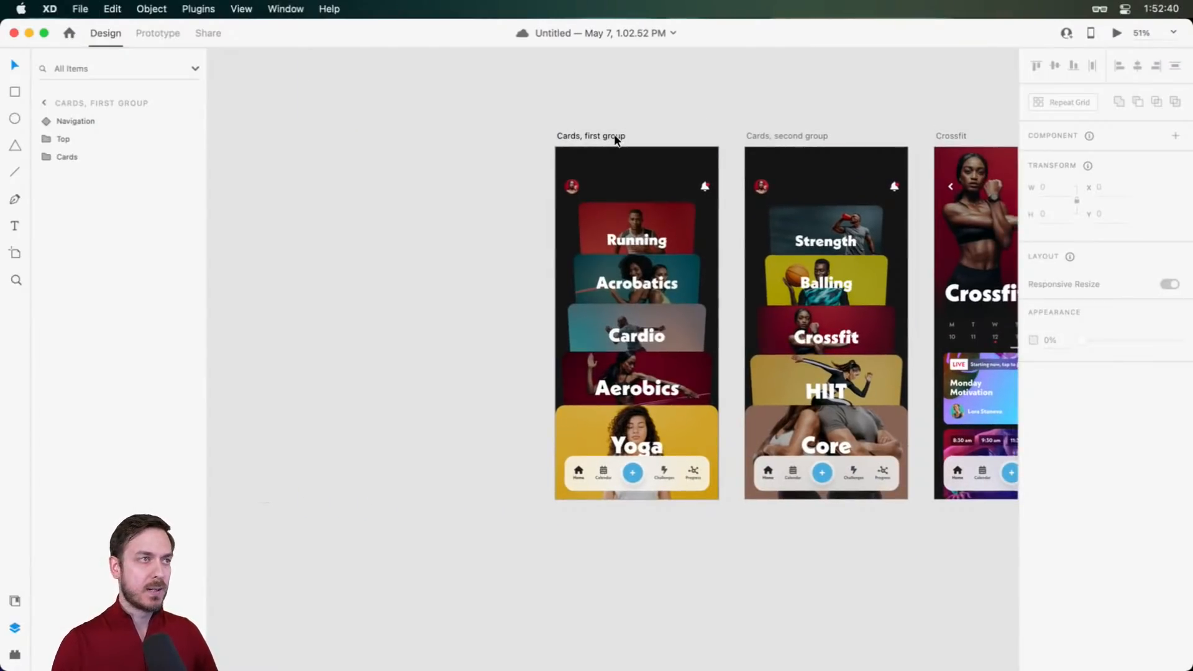
drag(617, 137, 575, 151)
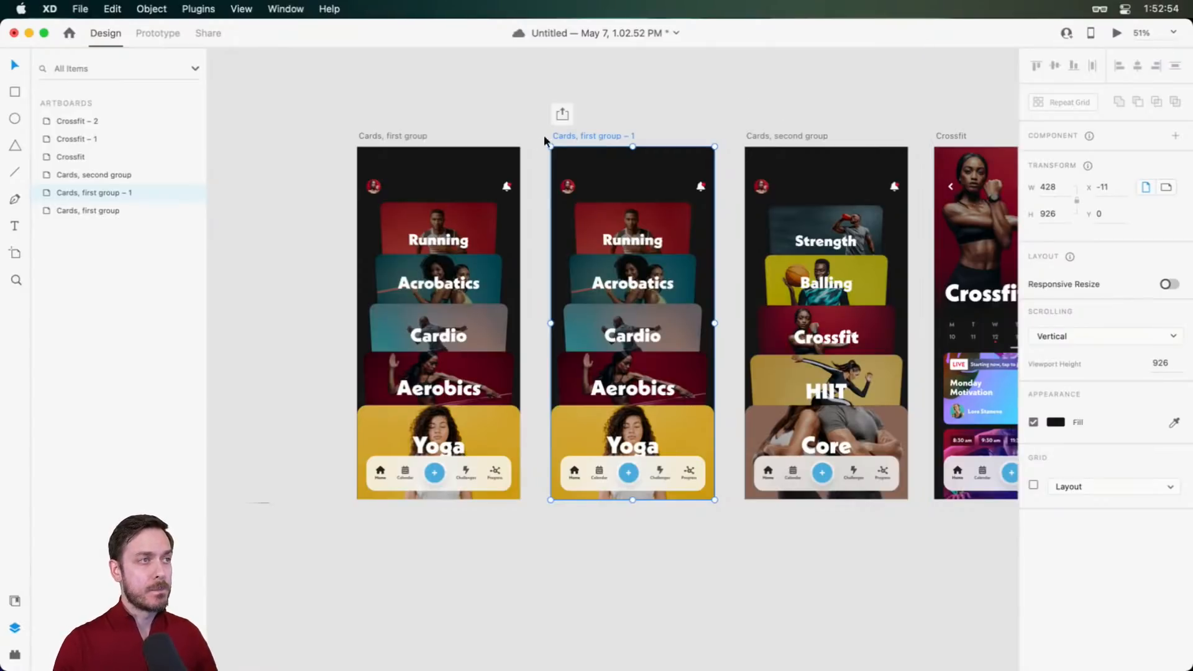
drag(579, 133, 576, 132)
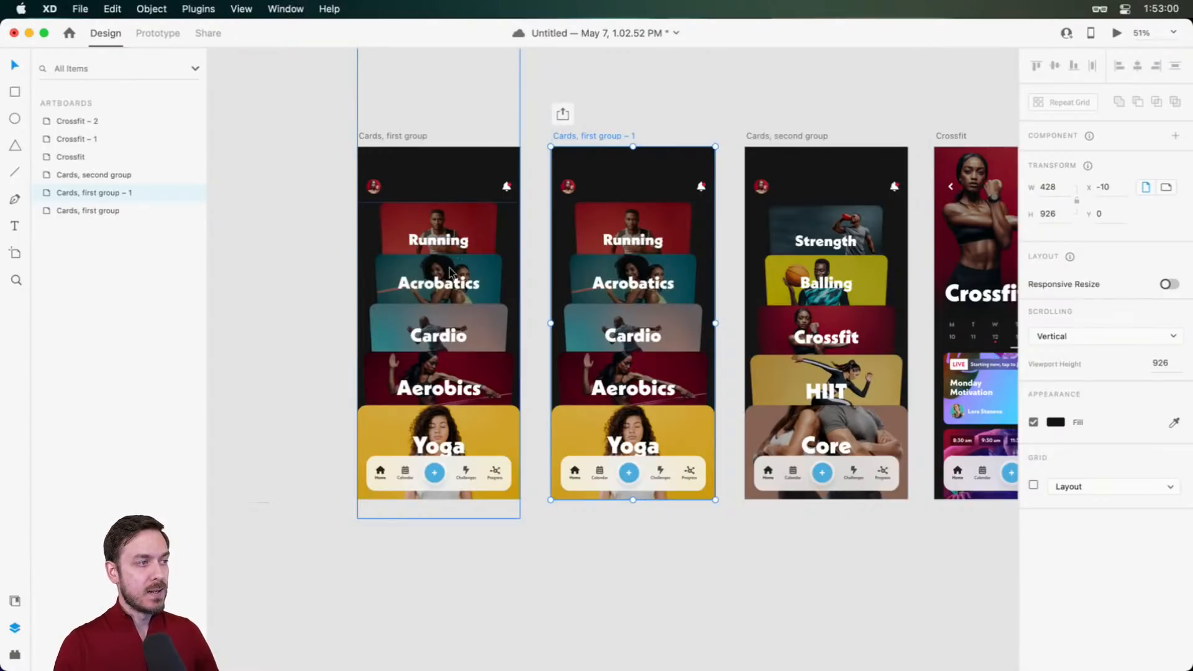
key(Delete)
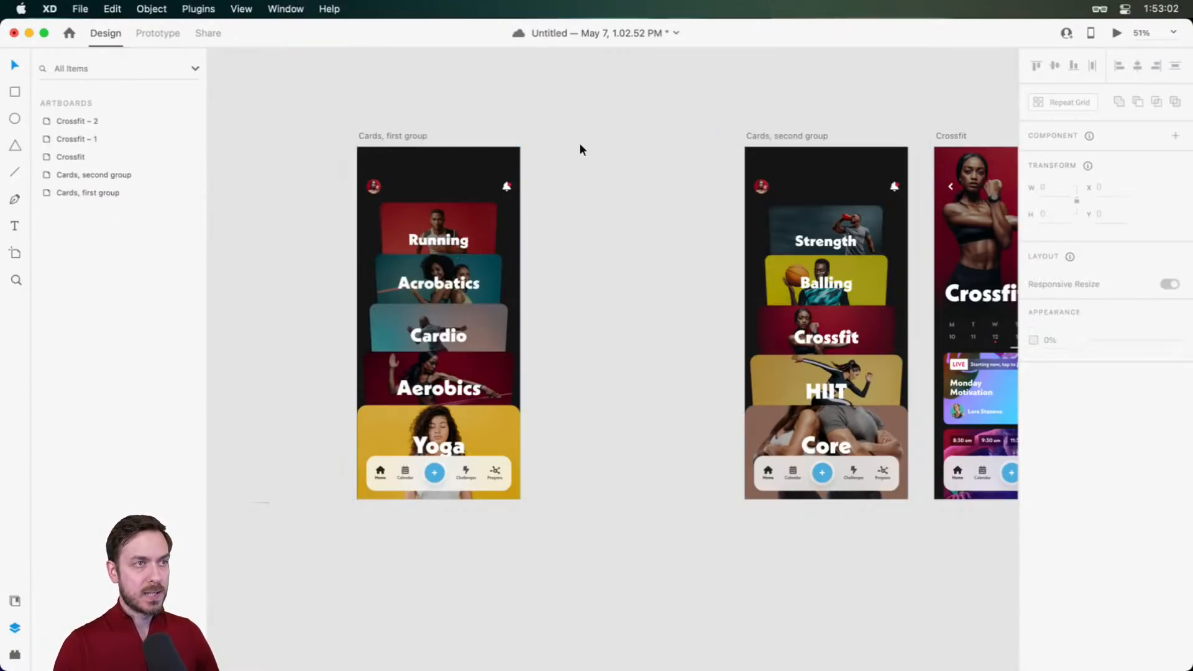
Duplicate Cards, second group into the empty slot and tilt its Core and HIIT cards back in 3D
drag(777, 140, 577, 133)
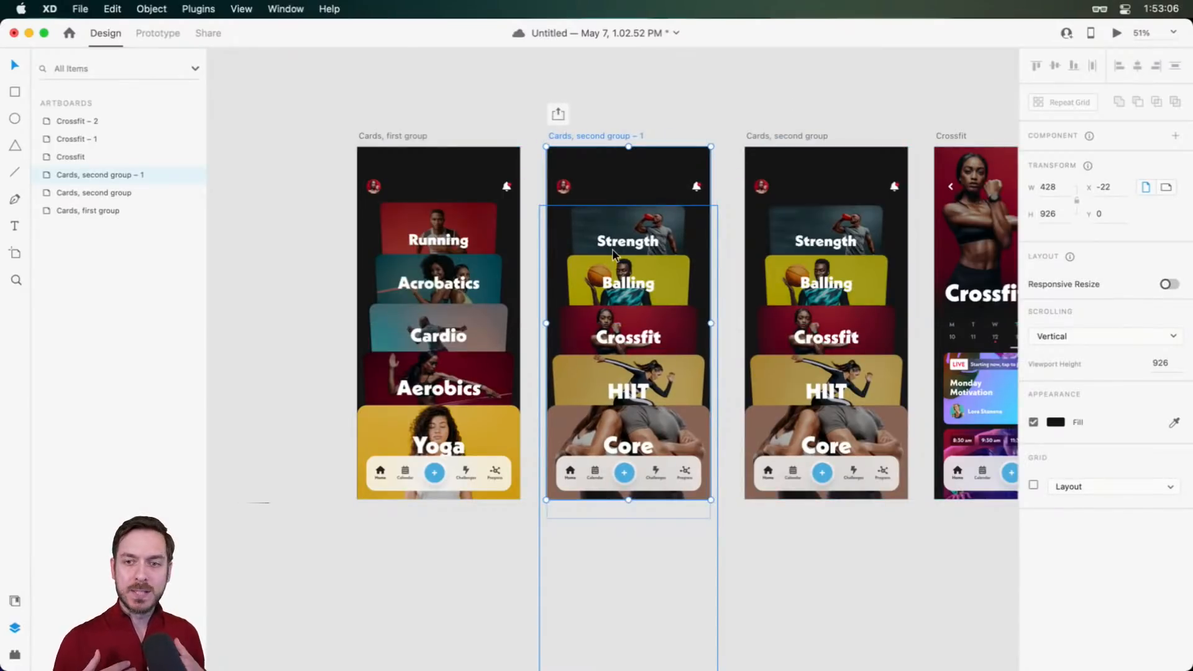
click(643, 423)
double_click(661, 412)
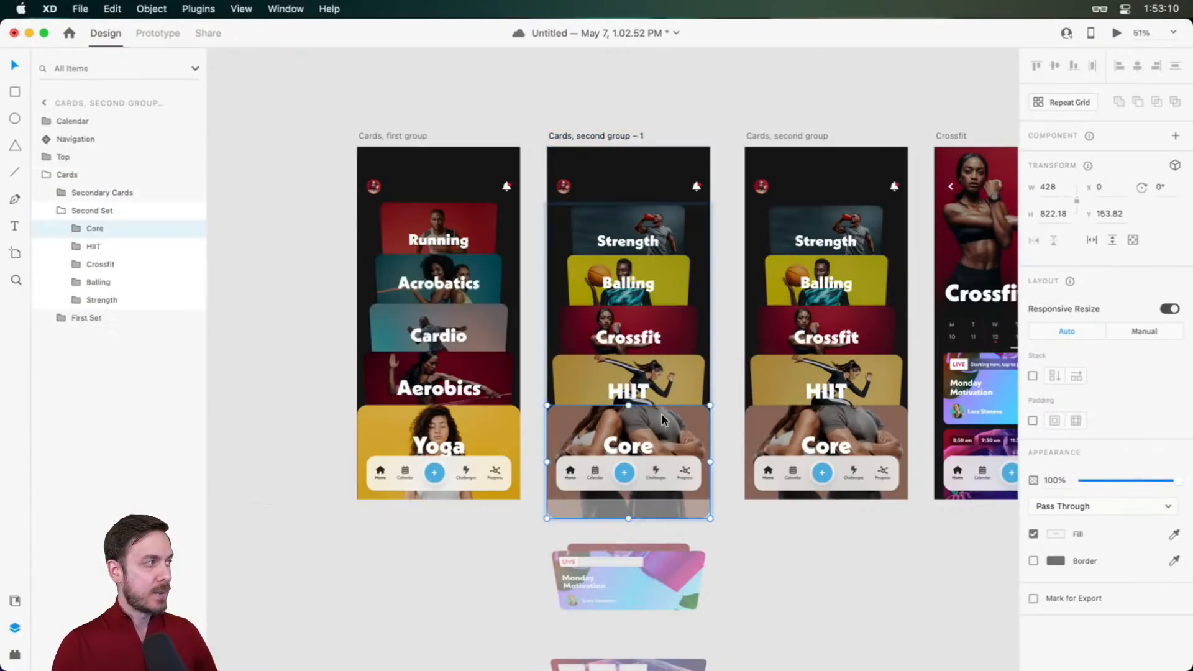
key(super+t)
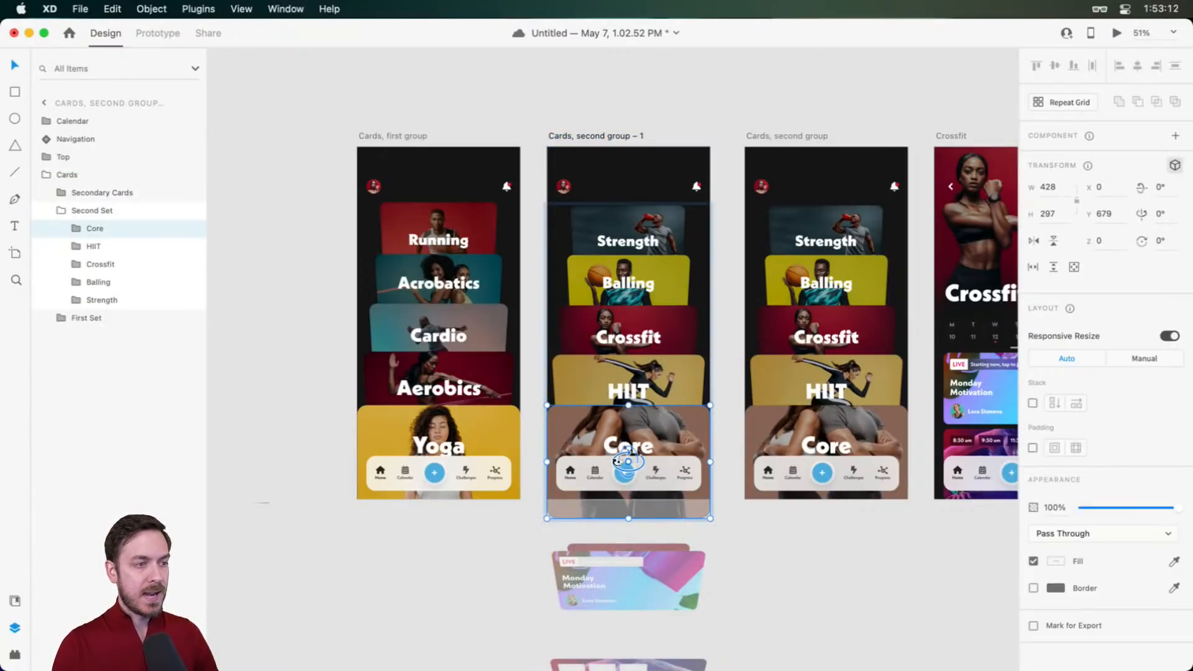
scroll(617, 461, up, 5)
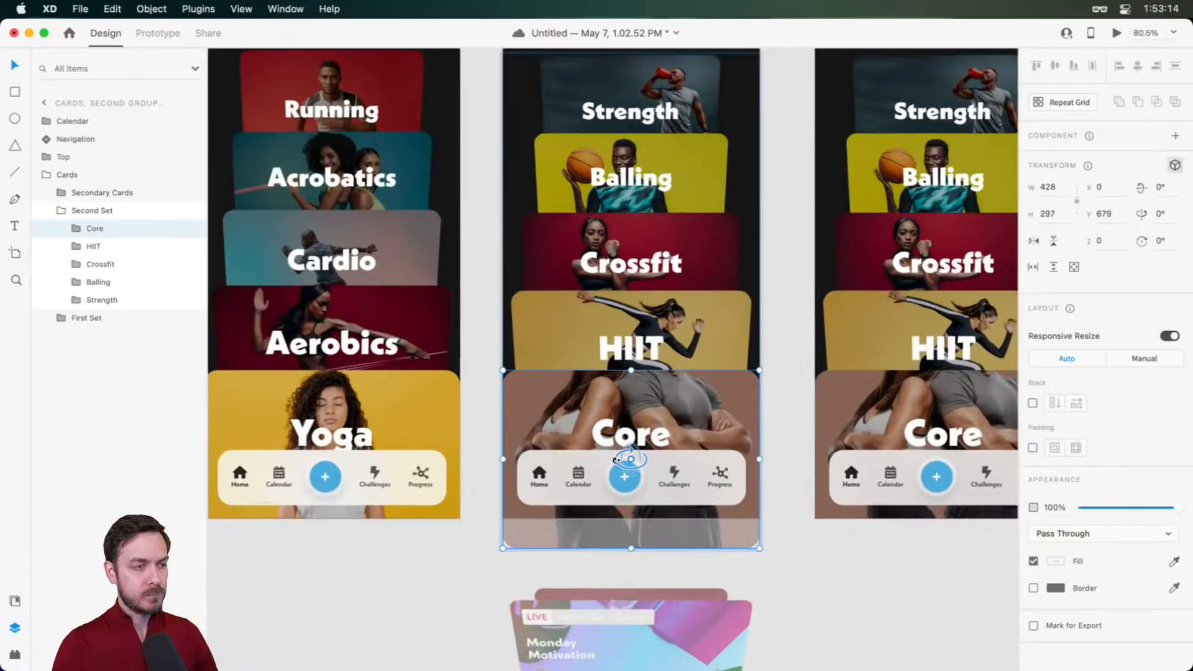
drag(623, 461, 624, 491)
click(626, 368)
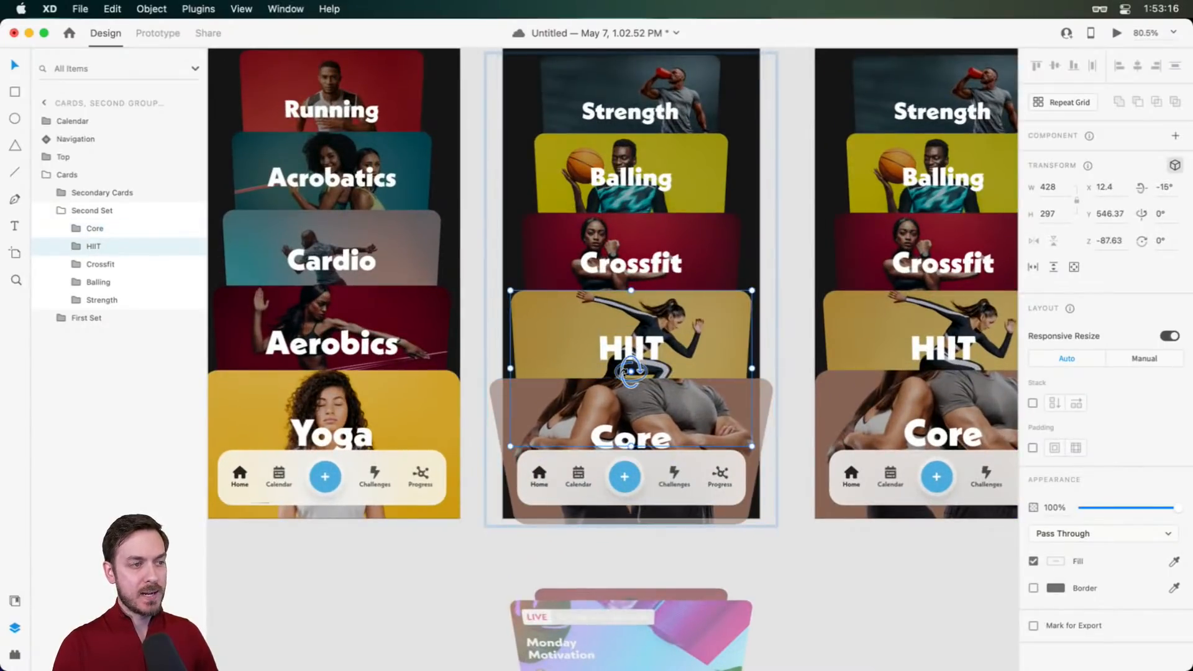
drag(630, 372, 629, 364)
Tilt the Crossfit, Balling (-36°) and Strength (-32°) cards and navigation bar (-27°) back in 3D
click(630, 284)
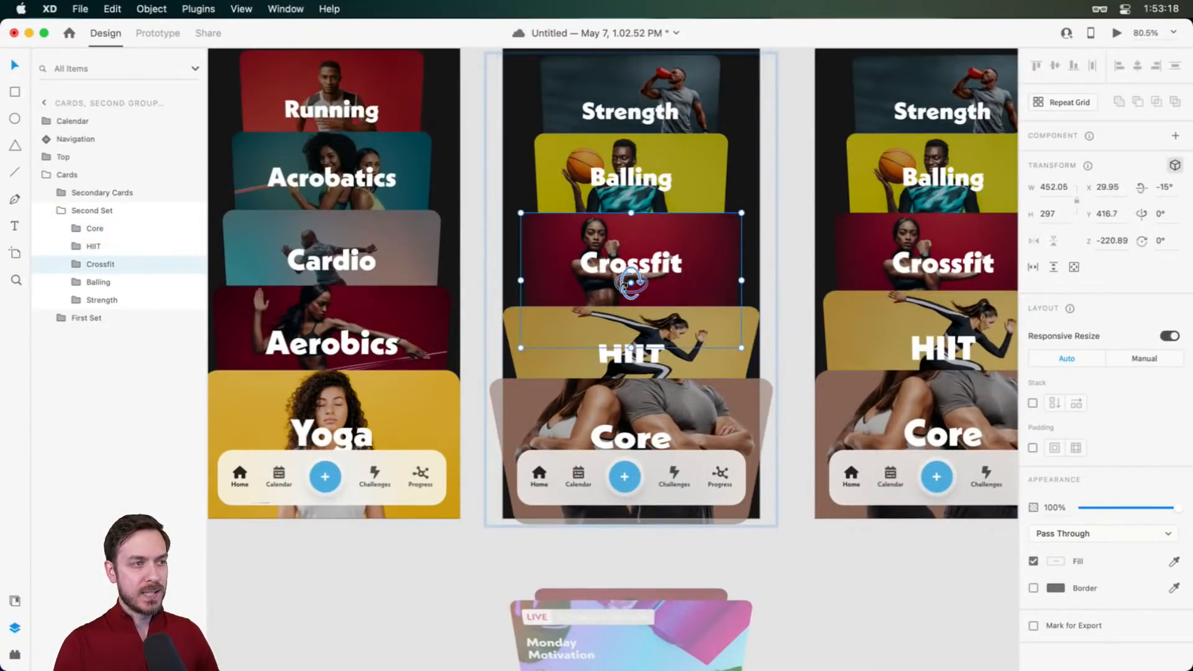
drag(630, 284, 630, 293)
click(628, 187)
drag(629, 198, 622, 215)
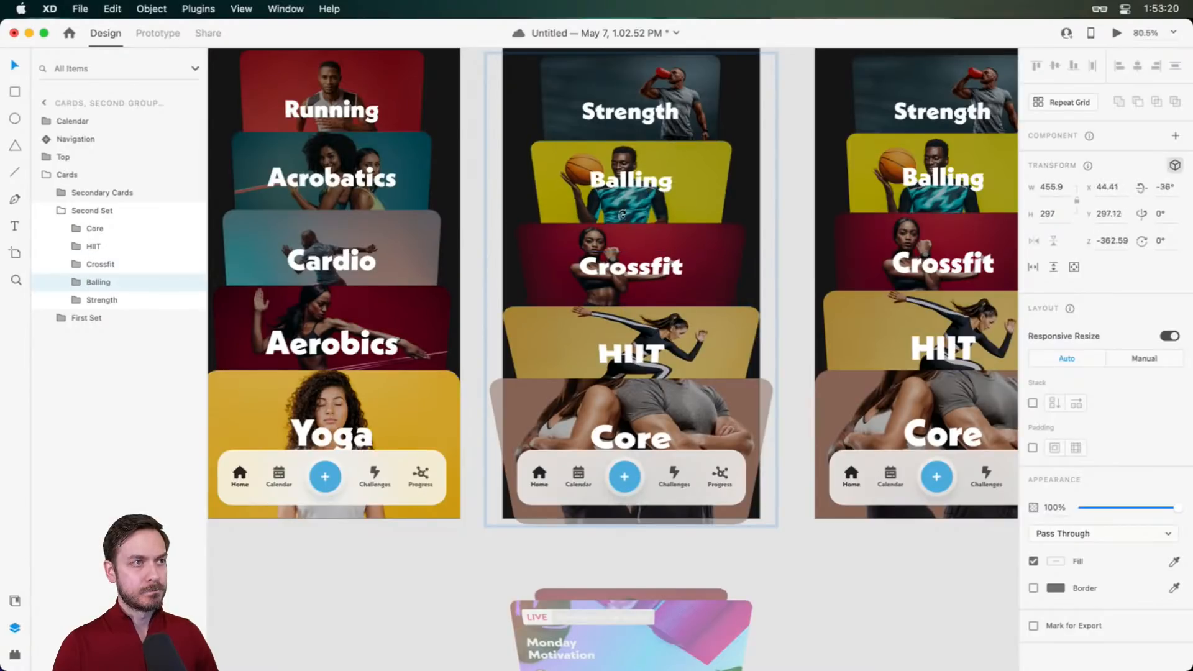
click(624, 115)
drag(620, 124, 619, 133)
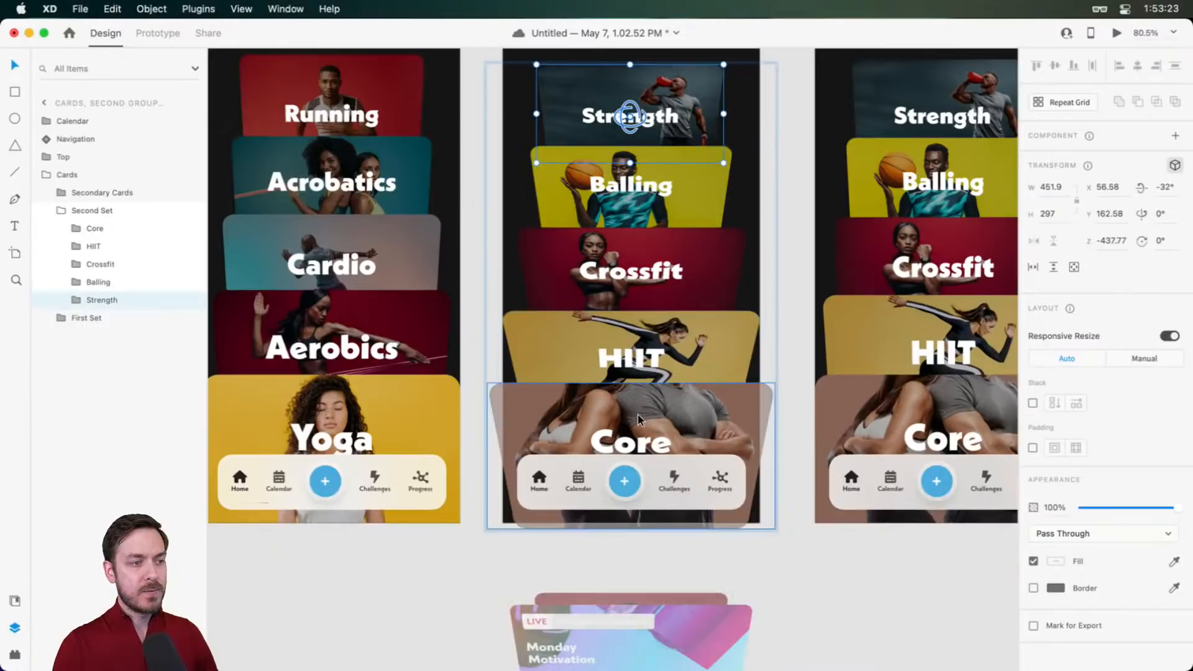
click(621, 481)
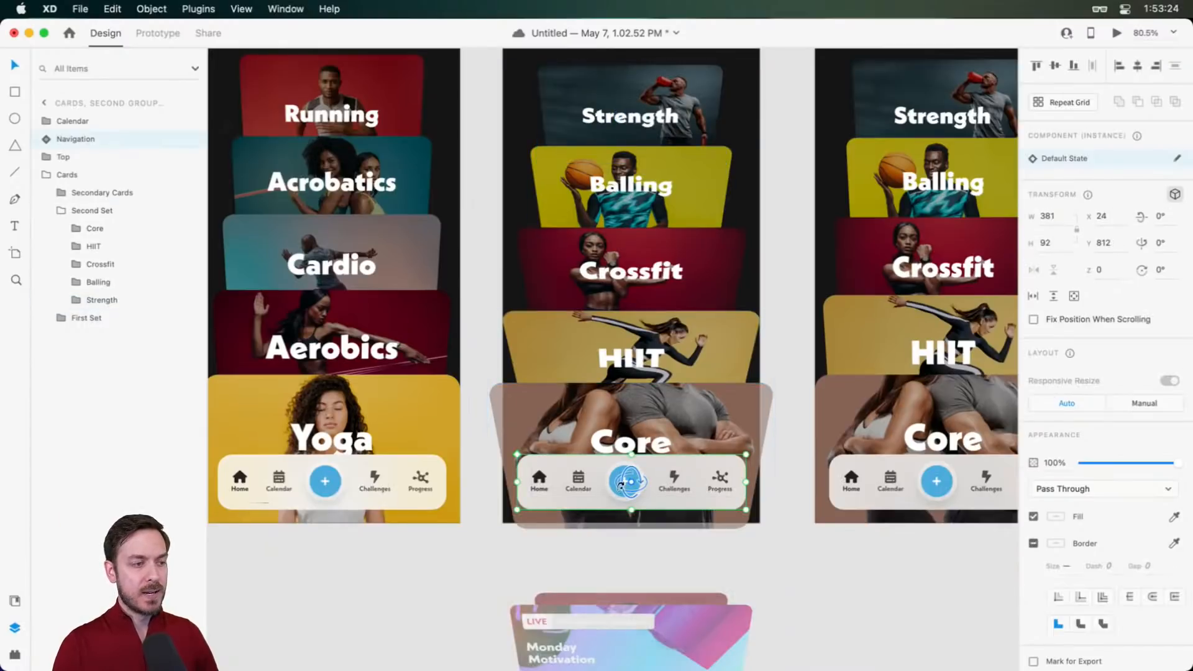
drag(626, 483, 624, 493)
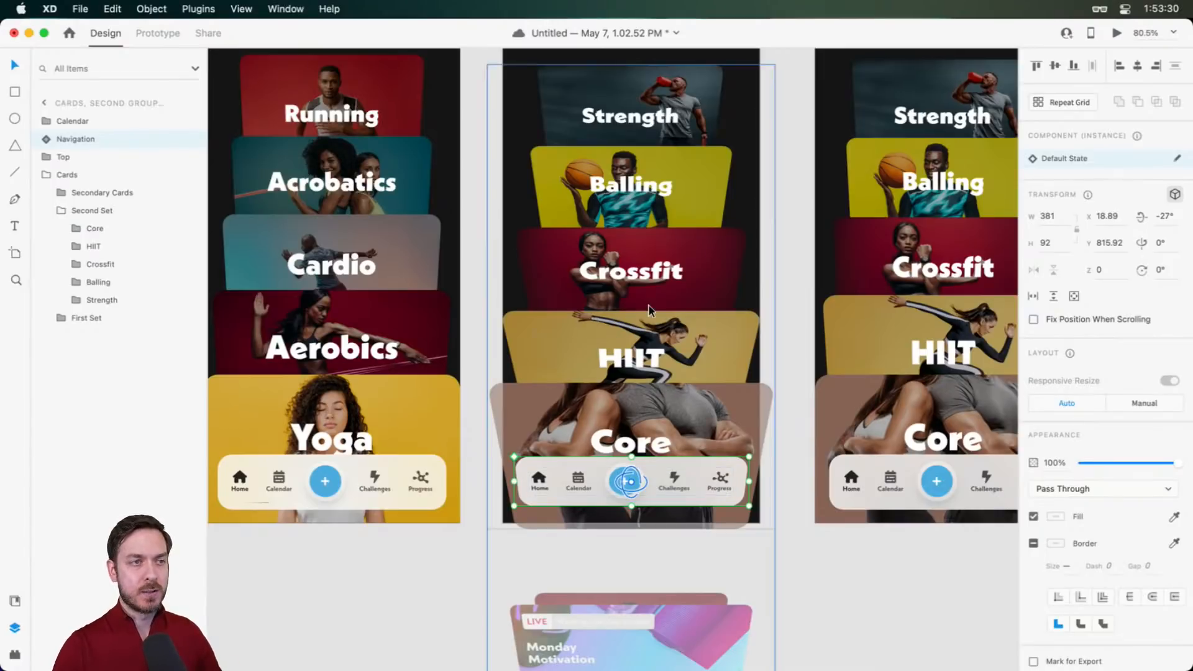
scroll(624, 493, down, 3)
drag(758, 227, 754, 309)
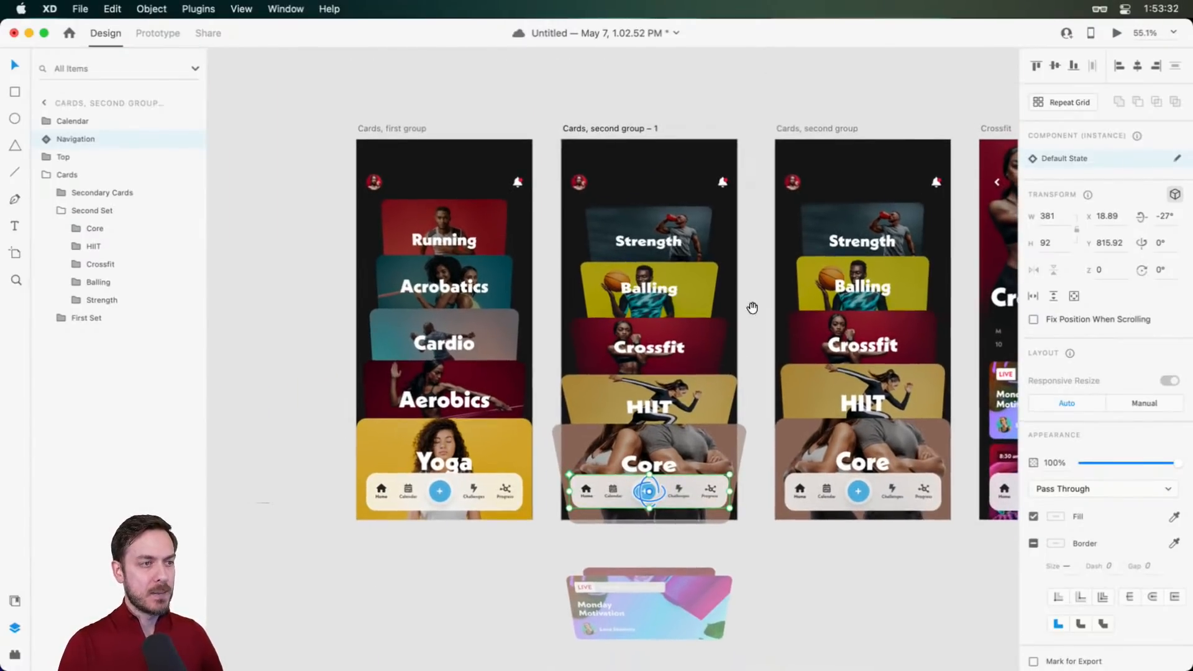
click(392, 126)
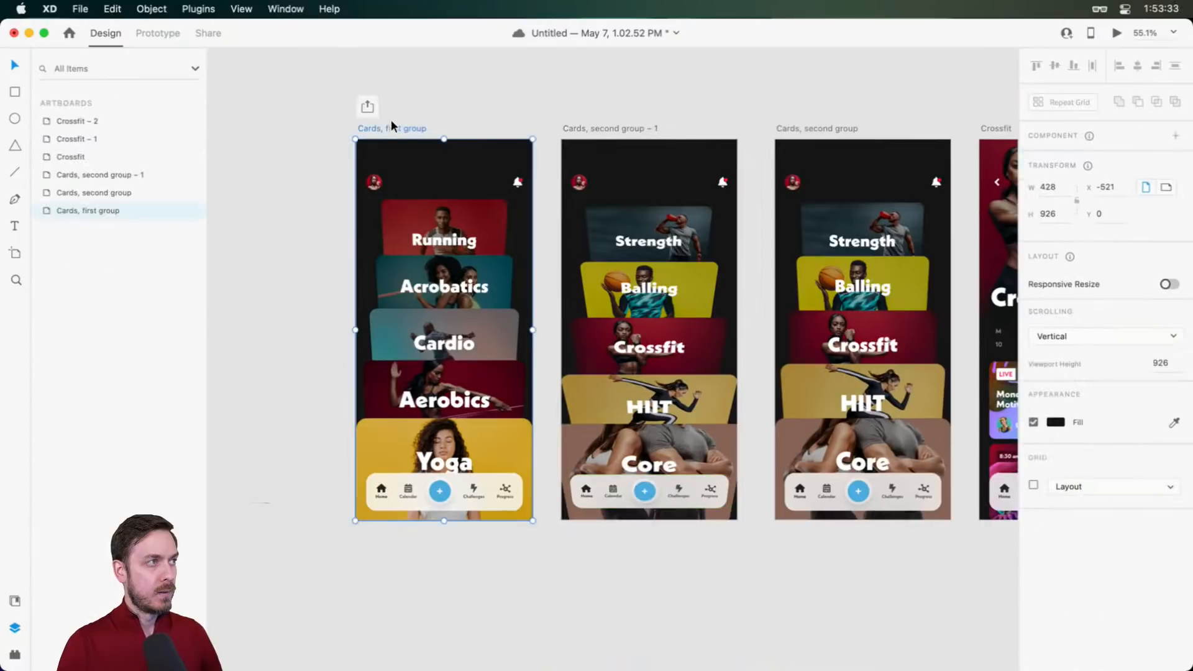
Add a Time-triggered auto-animate from Cards, second group – 1 to Cards, second group with Ease Out easing
click(159, 33)
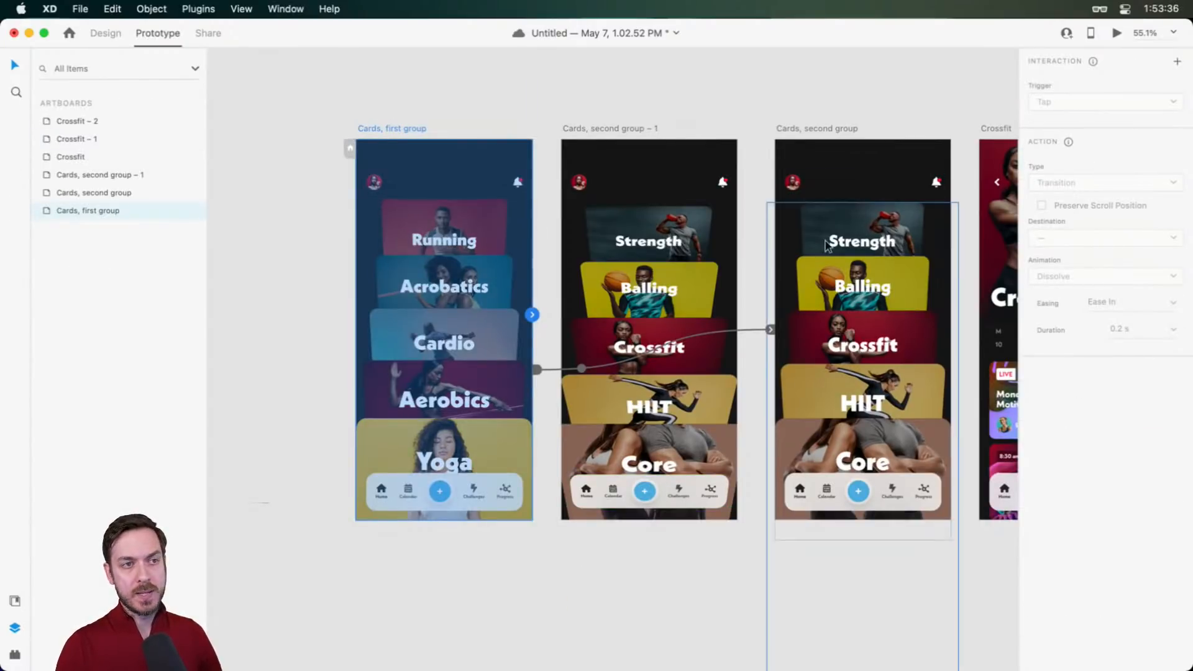
drag(752, 326, 608, 331)
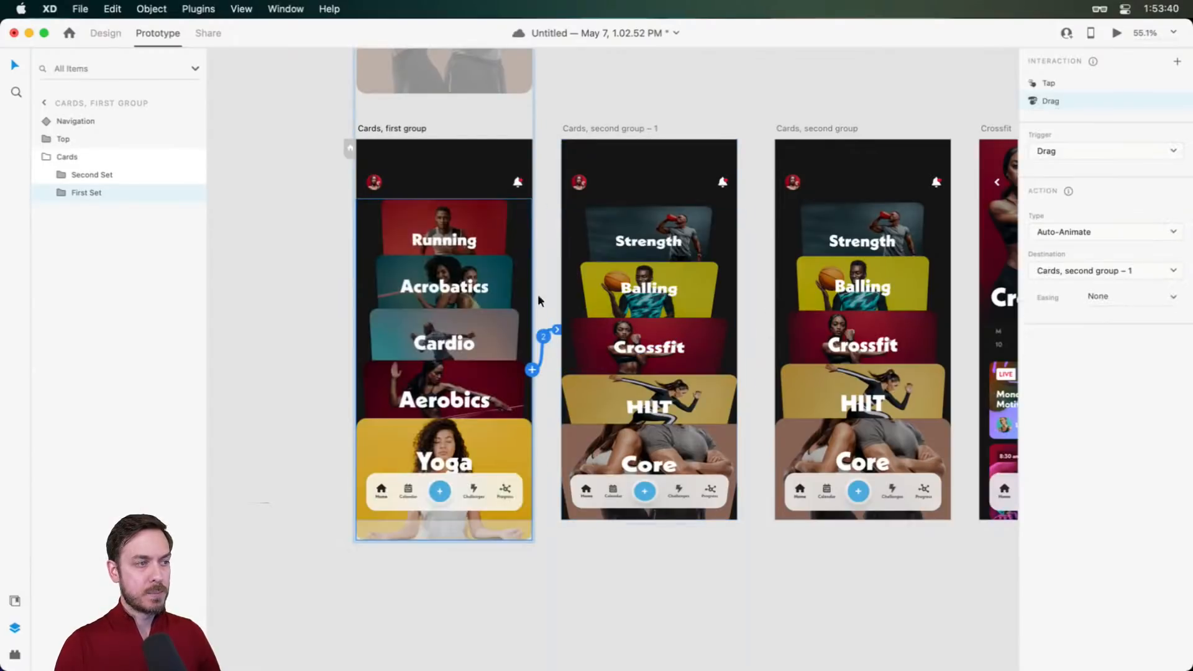
click(588, 128)
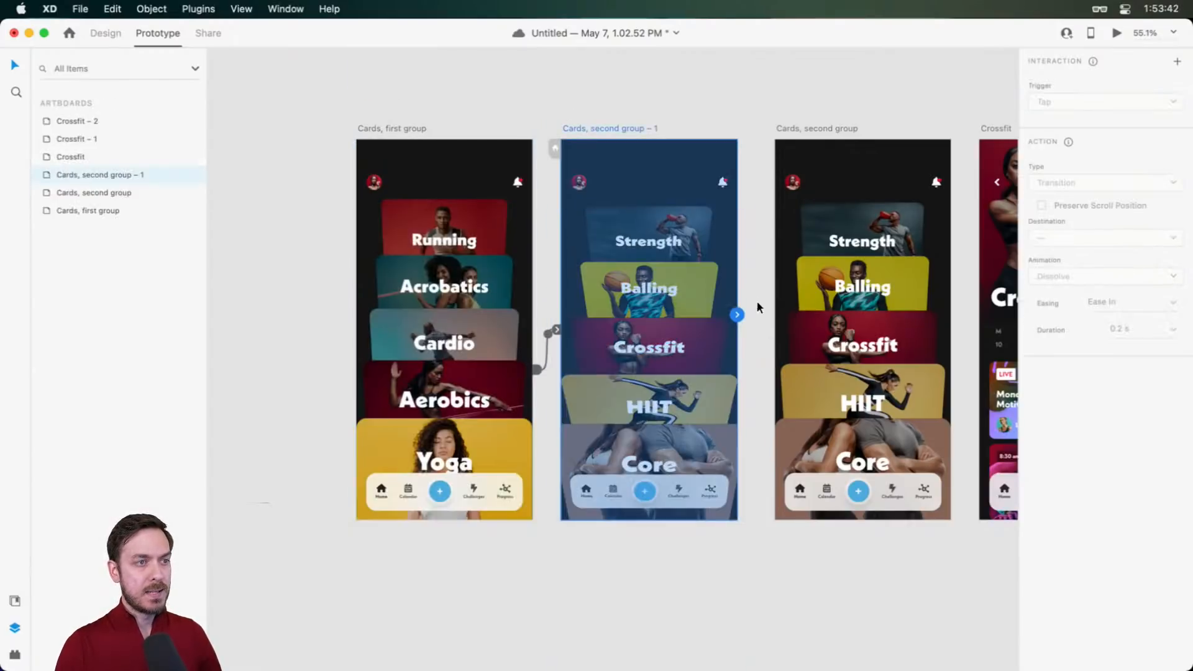
drag(744, 311, 807, 345)
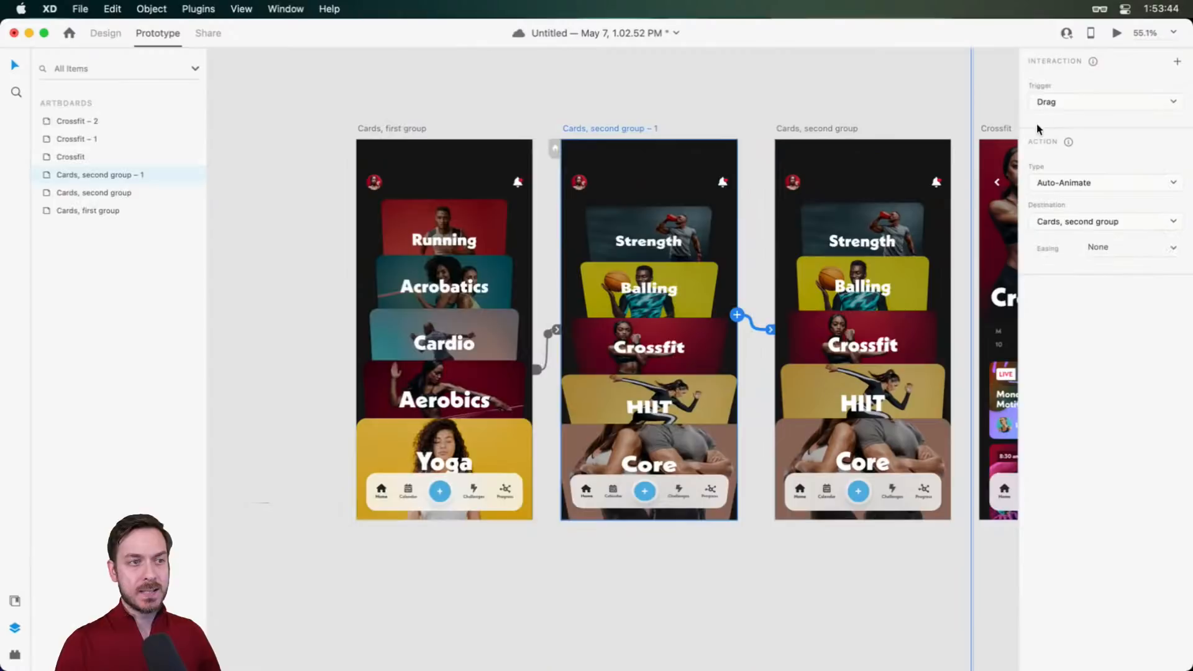
click(1089, 104)
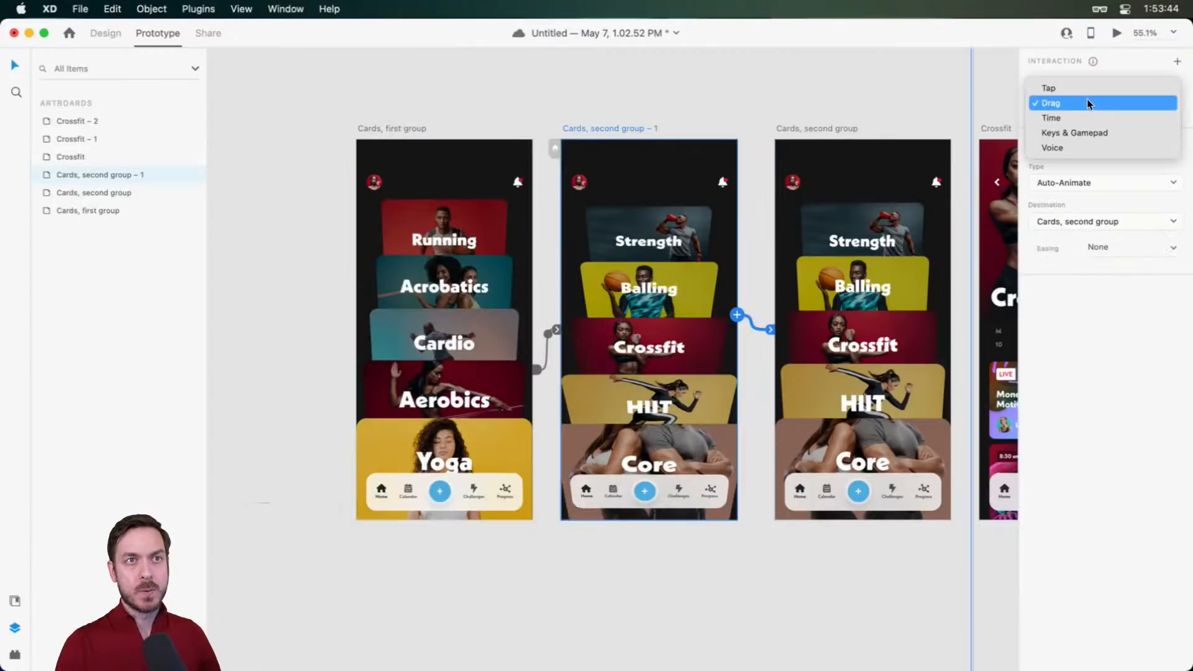
click(1051, 118)
click(1103, 128)
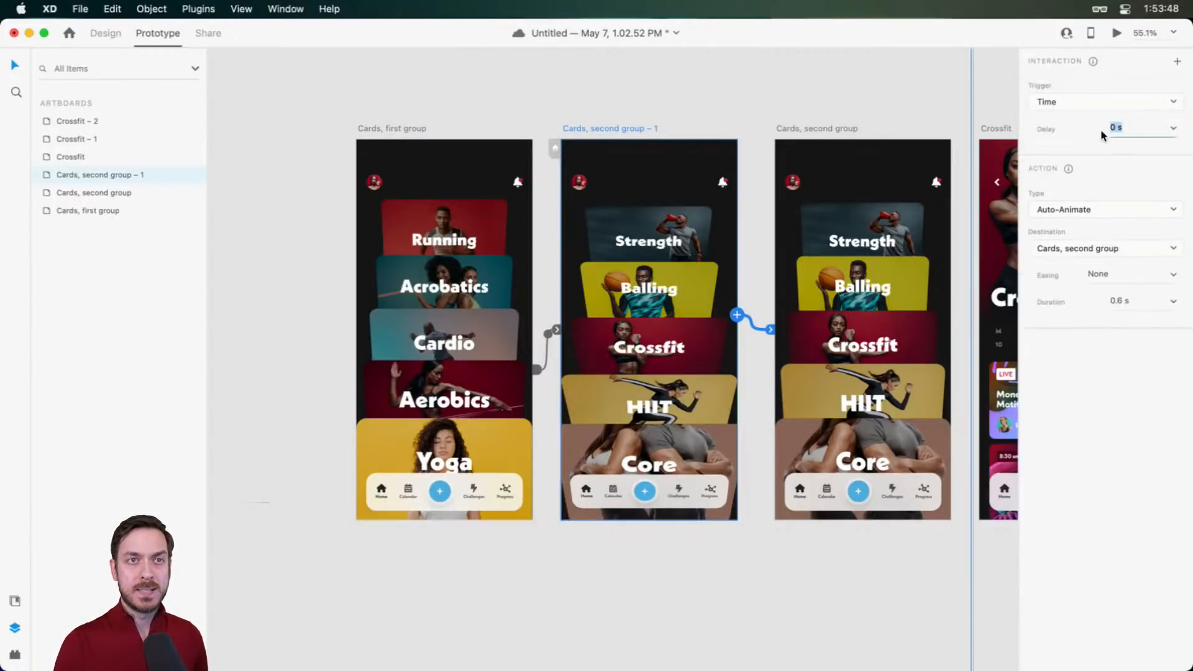
click(1174, 276)
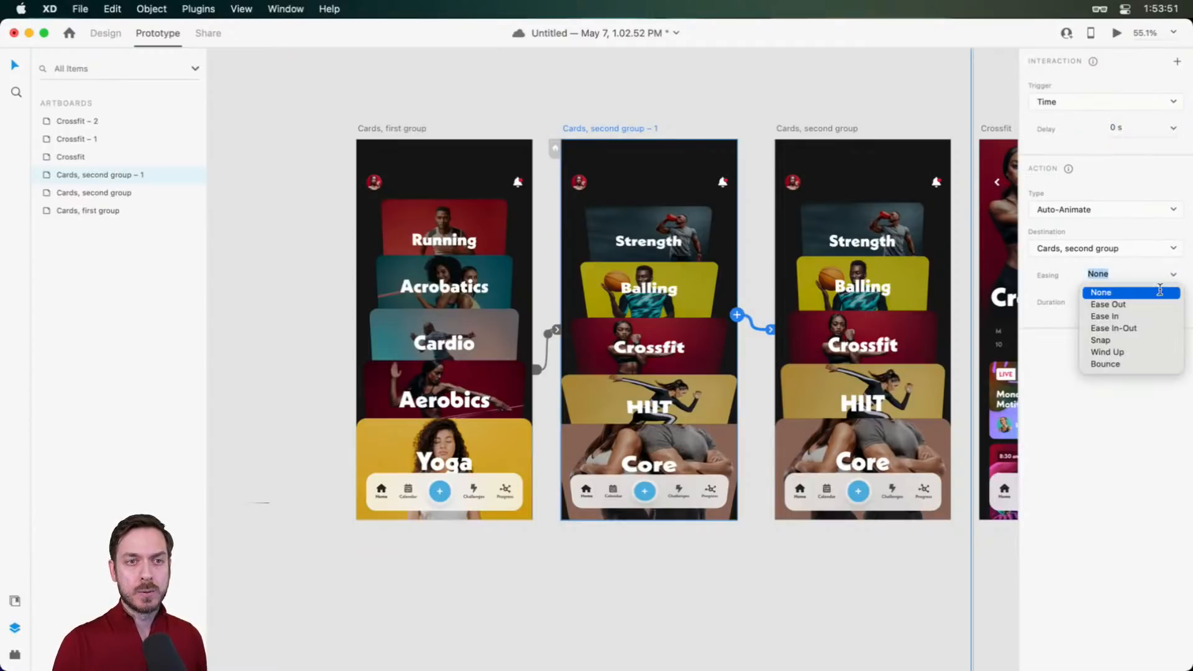
click(1126, 304)
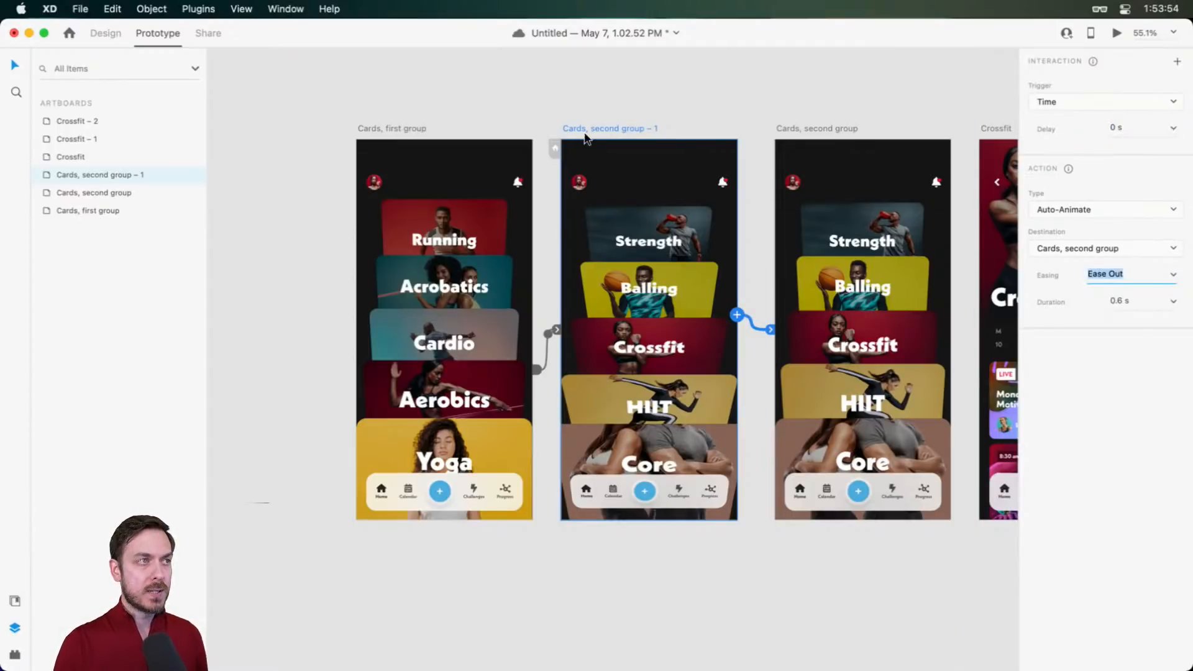
Change the easing of the first set's tap interaction on Cards, first group to Ease In
click(401, 127)
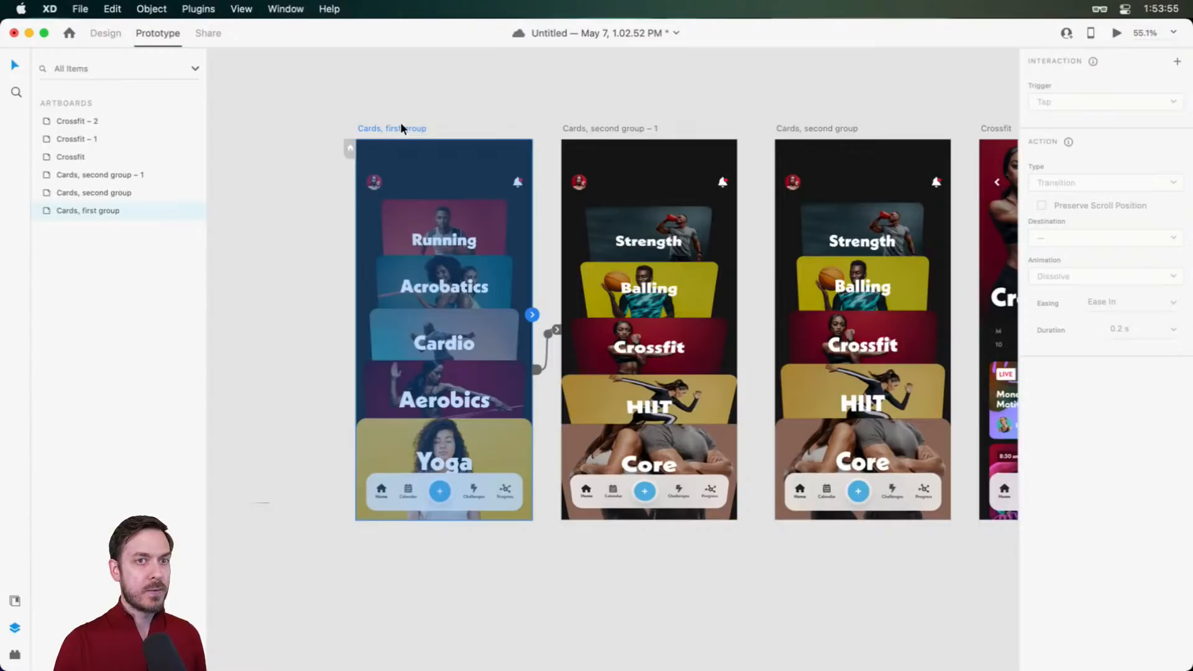
click(547, 351)
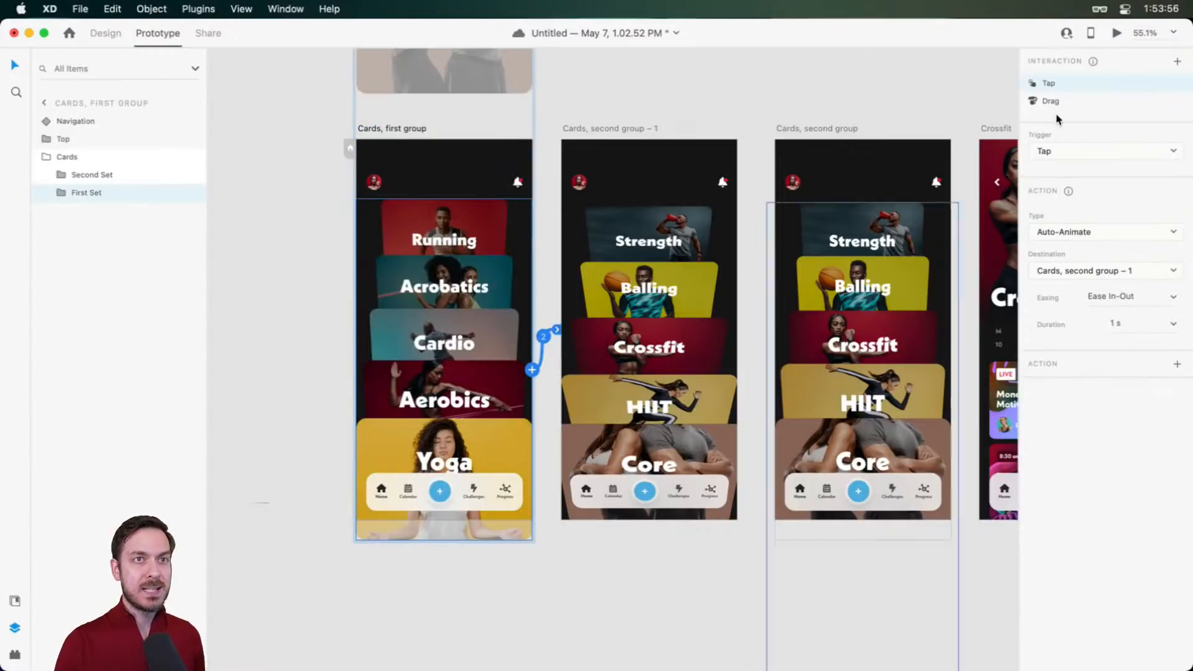
click(1173, 296)
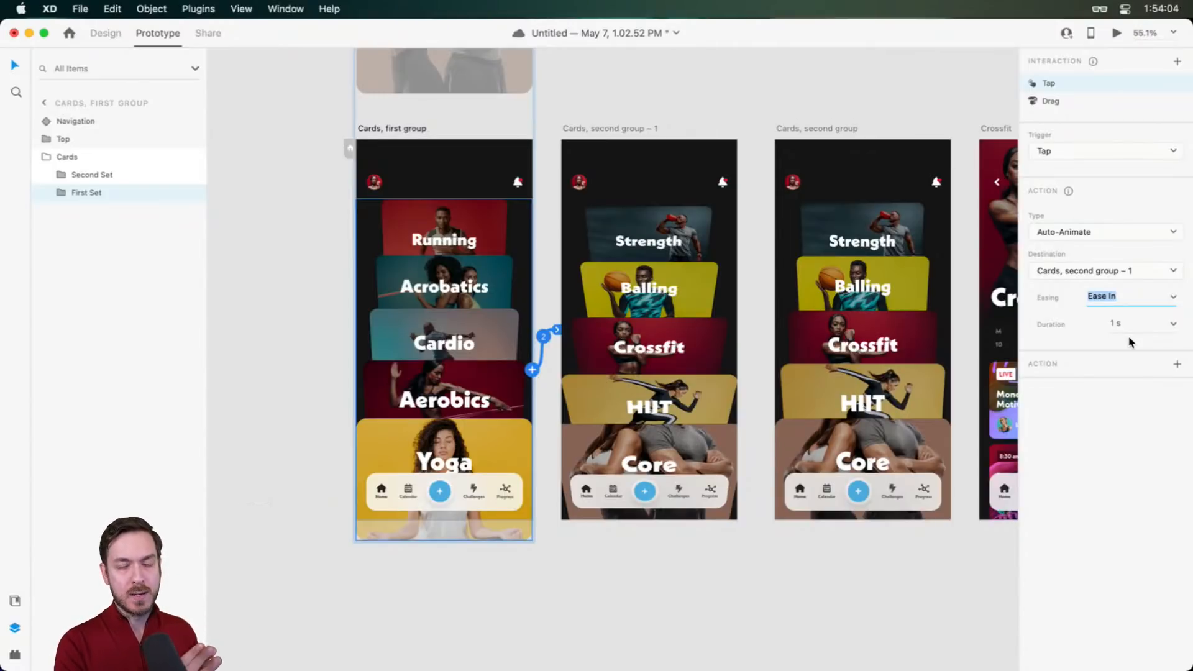
Preview the prototype and tap the cards repeatedly to test the auto-animate transition
click(1115, 31)
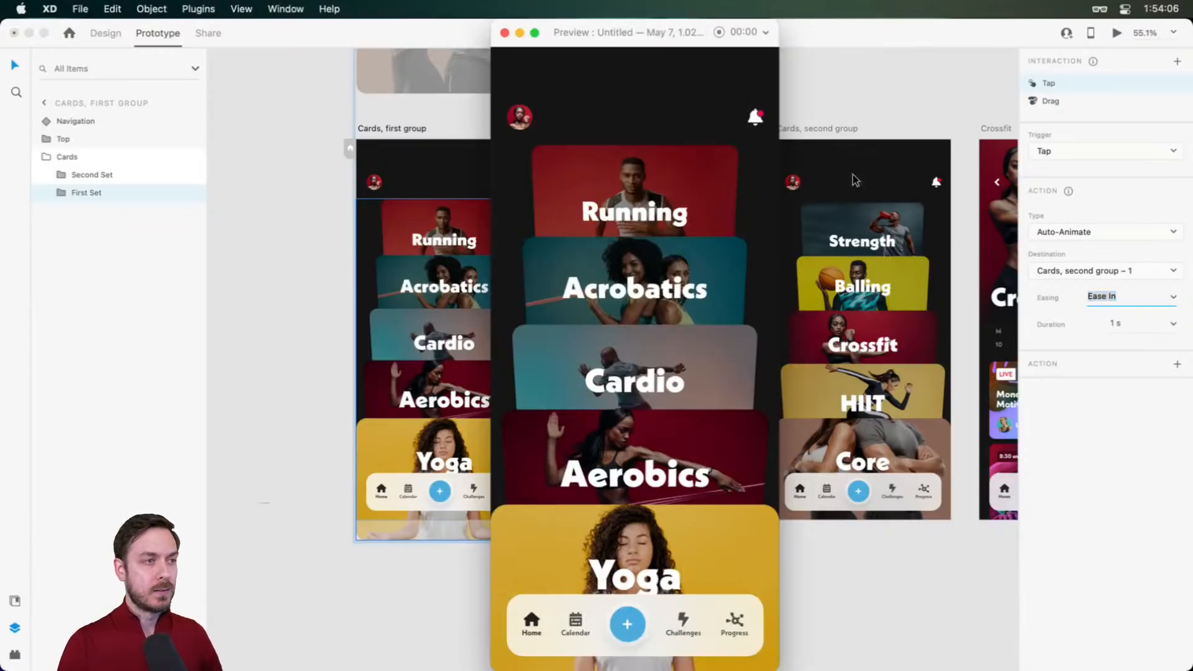
click(727, 453)
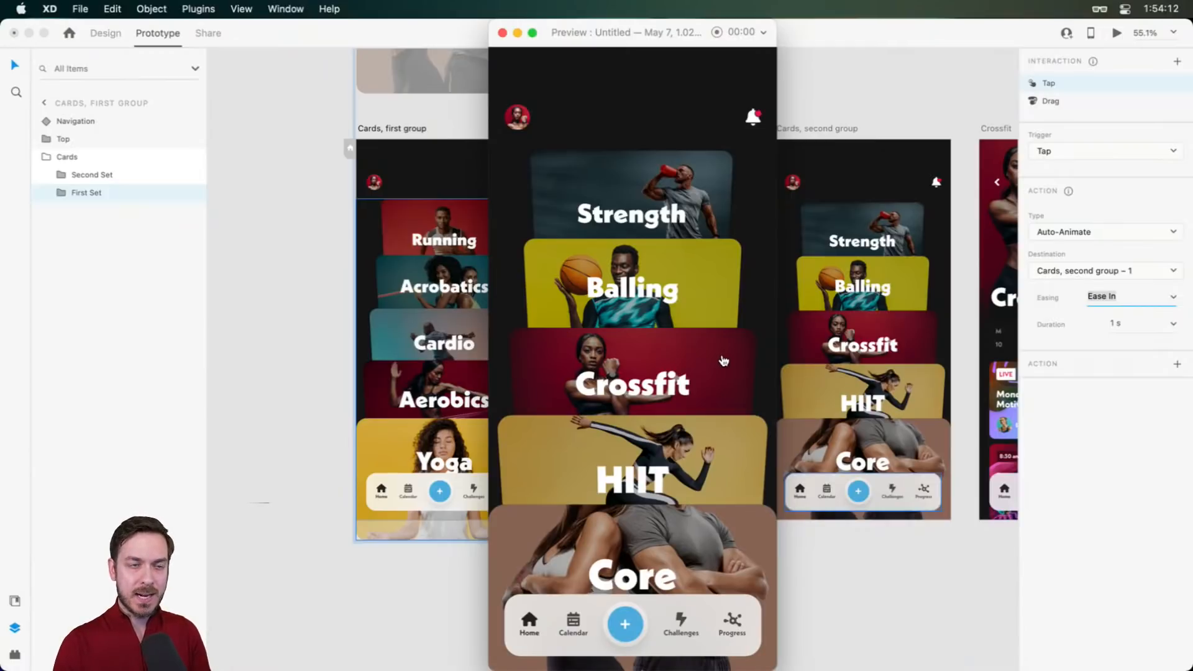
click(710, 359)
click(710, 359)
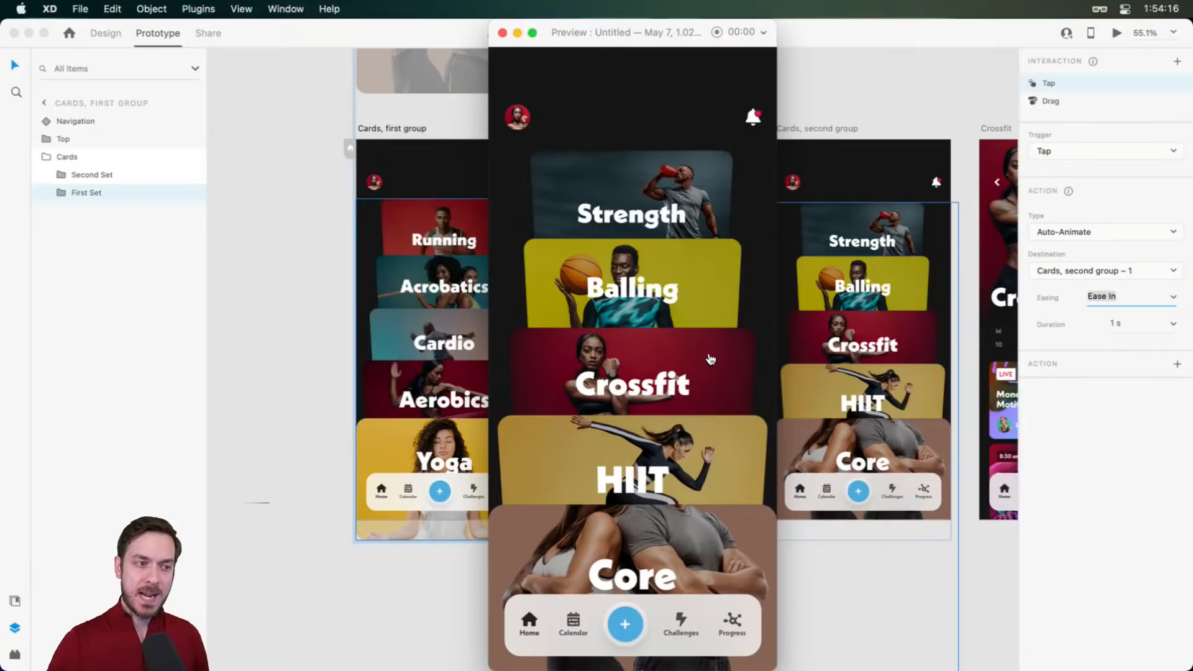
click(710, 359)
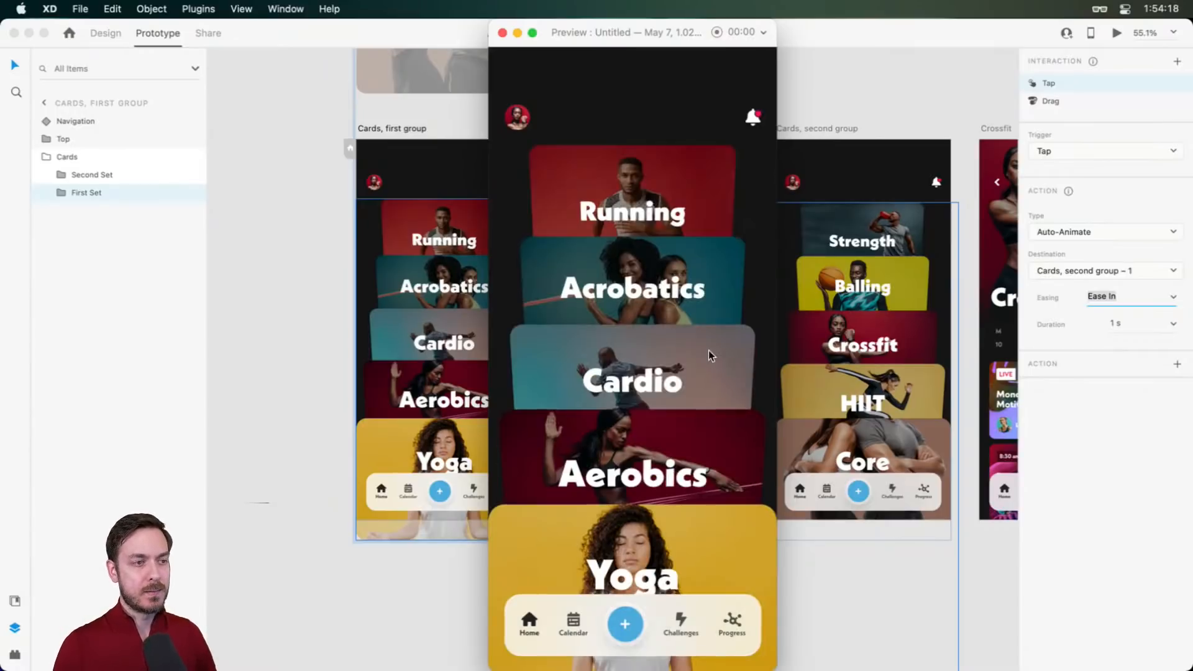
click(709, 359)
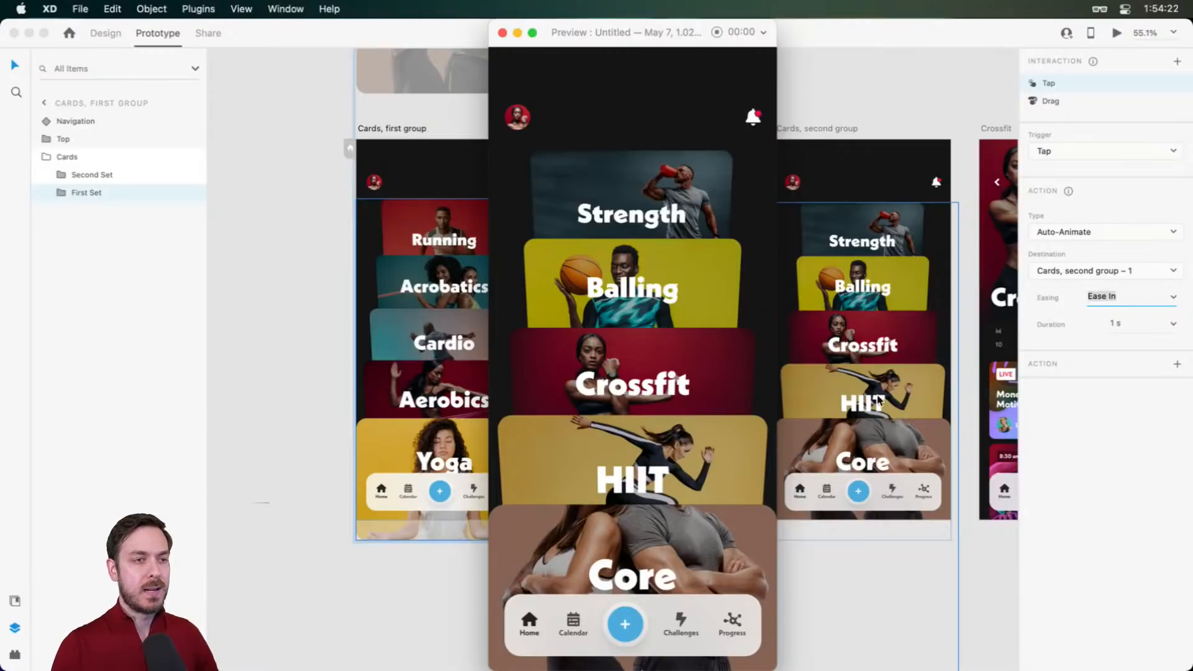
drag(595, 44, 584, 40)
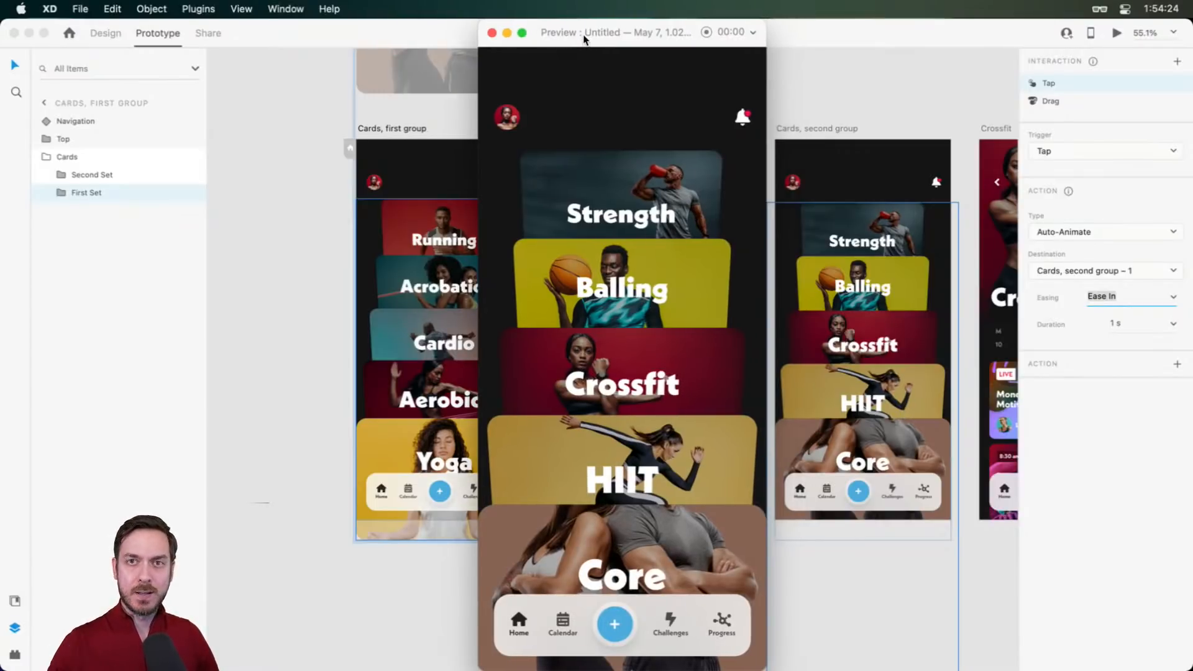
key(super+w)
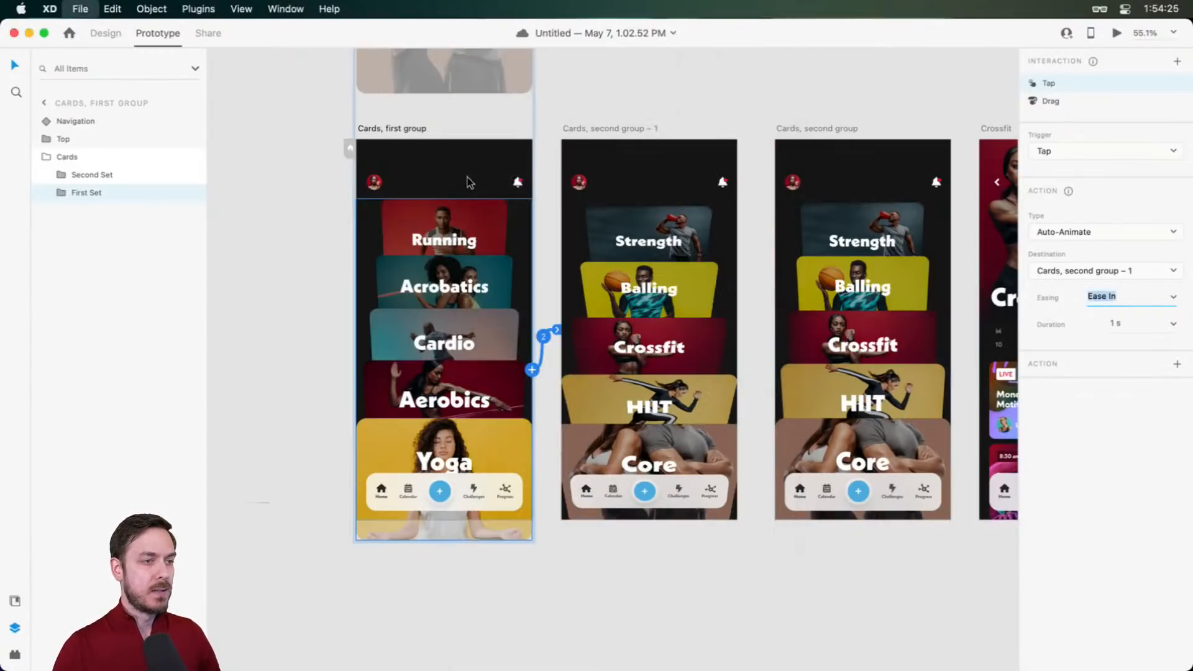
Back in Design mode, retest the Cards, first group animation in preview, then select Cards, second group – 1
click(108, 37)
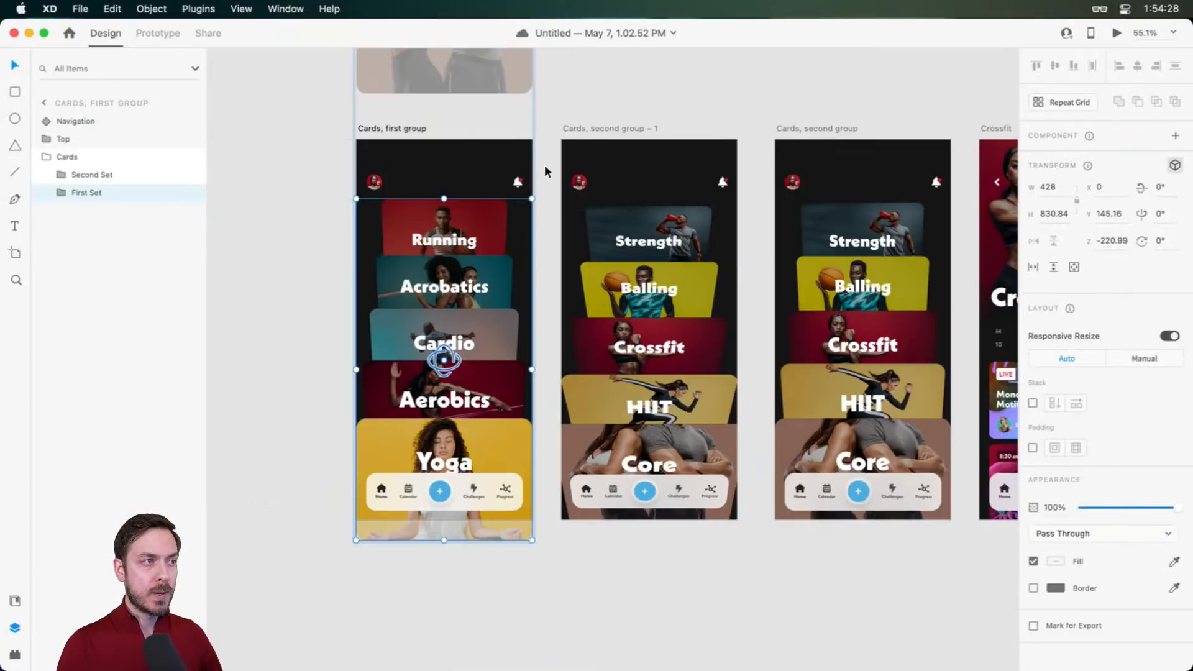
click(584, 184)
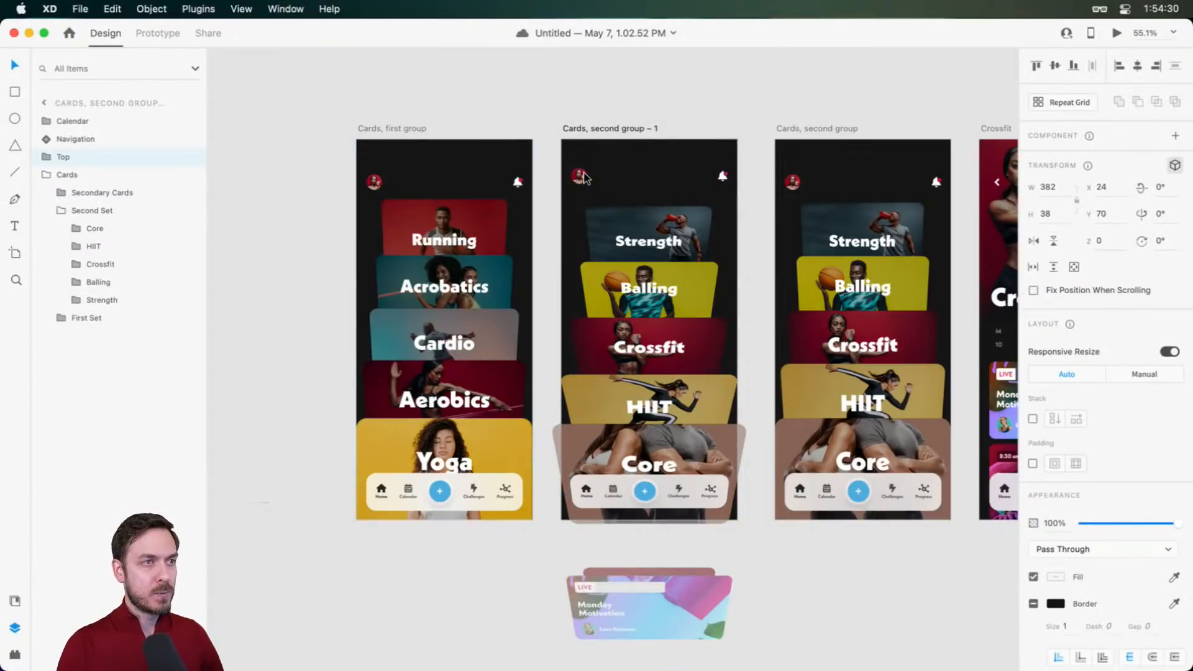
click(507, 187)
key(super+Return)
click(648, 311)
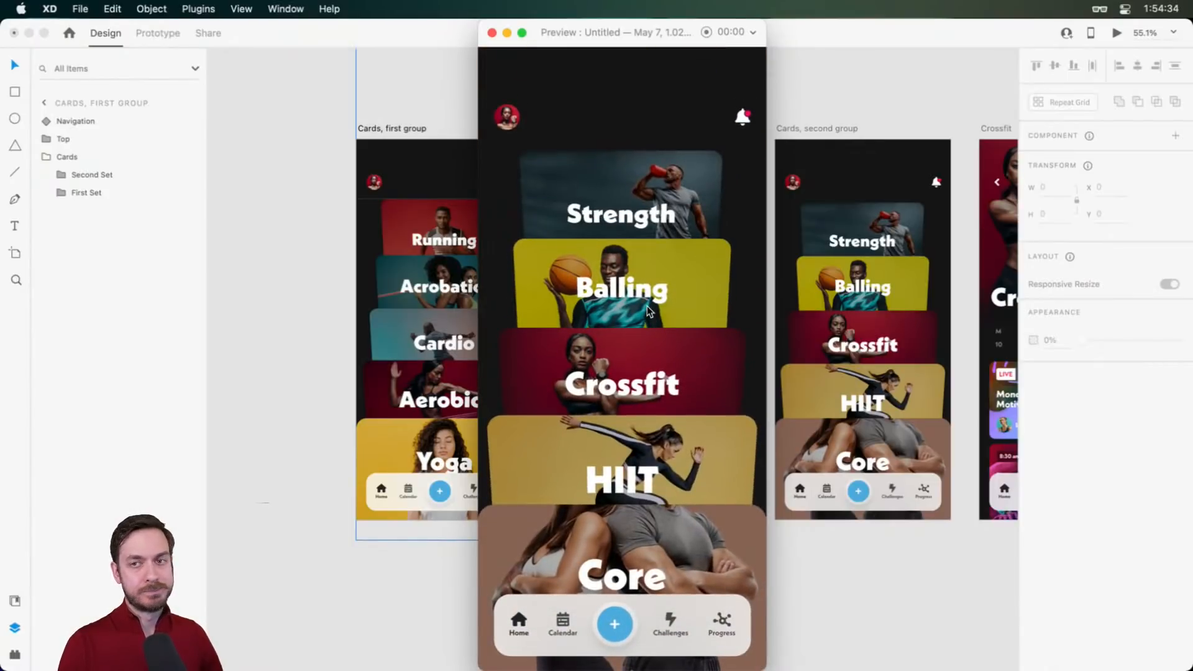
key(super+w)
click(755, 207)
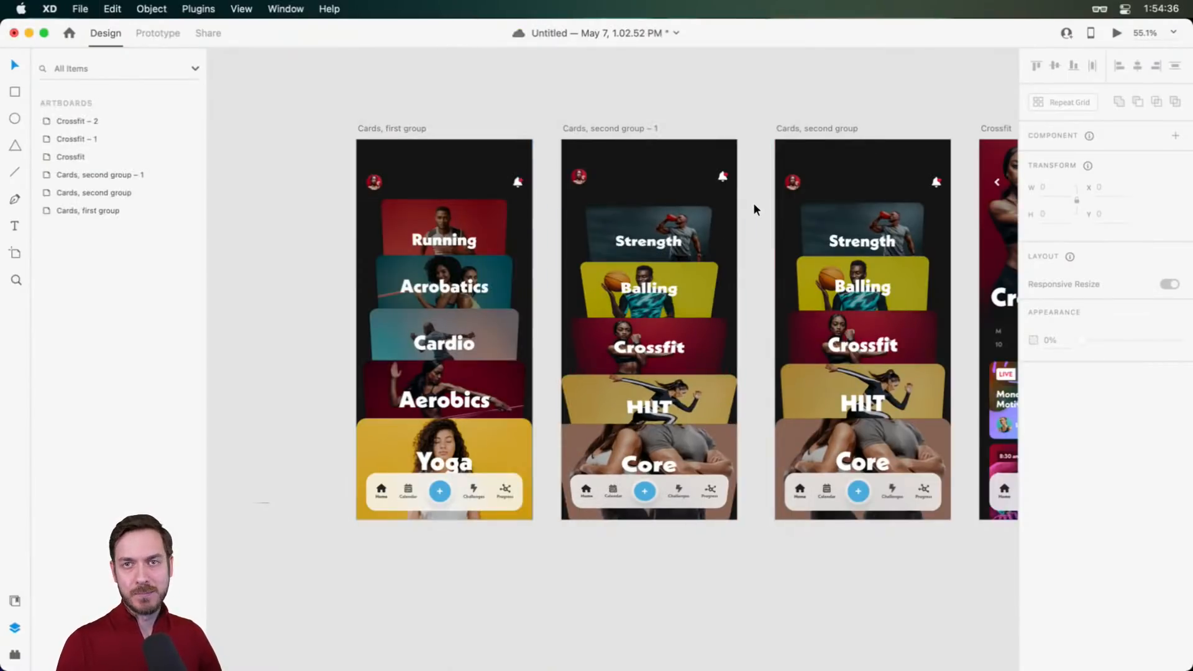
click(633, 126)
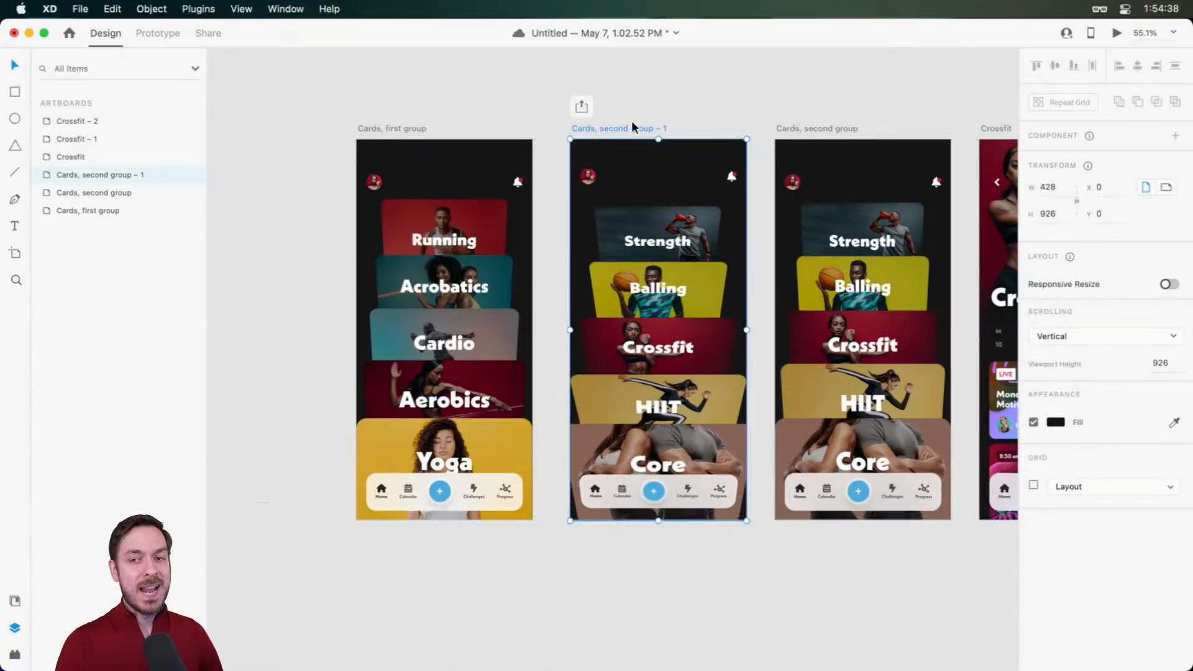